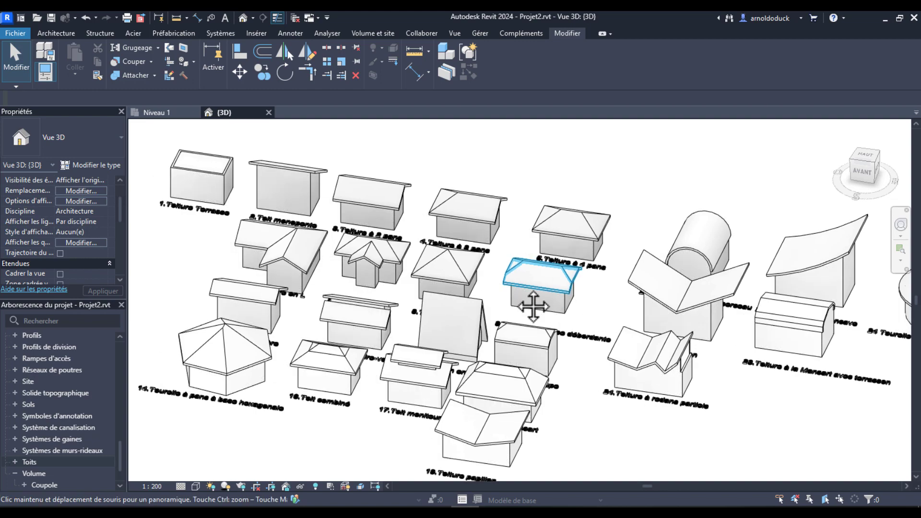
# Step: Examine the example roof models and the rows of numbered wall enclosures in the 3D view
pyautogui.keyDown('shift'); pyautogui.moveTo(556, 283); pyautogui.dragTo(481, 303, button='middle'); pyautogui.keyUp('shift')
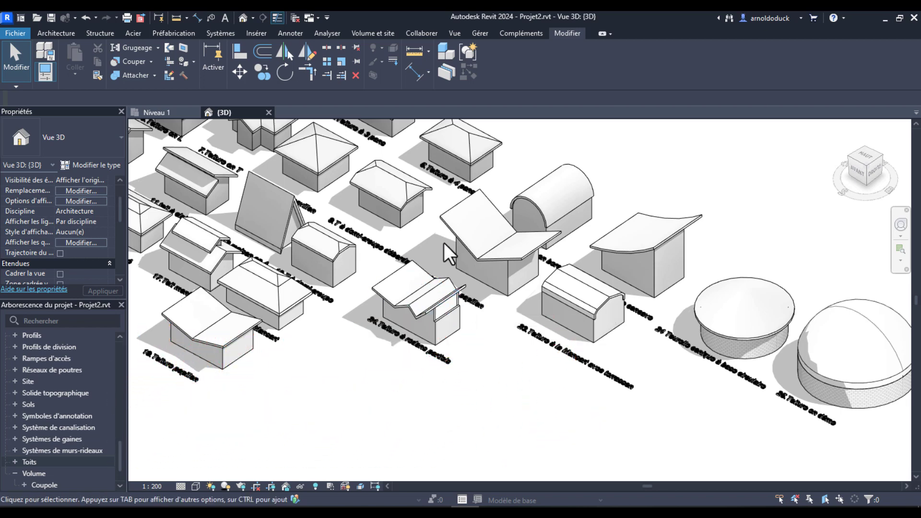
pyautogui.moveTo(453, 391); pyautogui.dragTo(456, 396, button='middle')
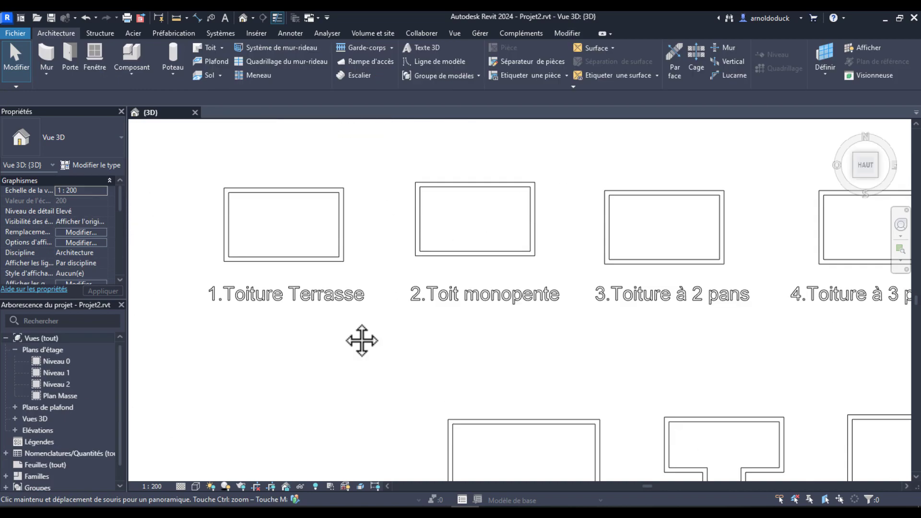
pyautogui.scroll(3, 339, 222)
pyautogui.moveTo(390, 255); pyautogui.dragTo(421, 246, button='middle')
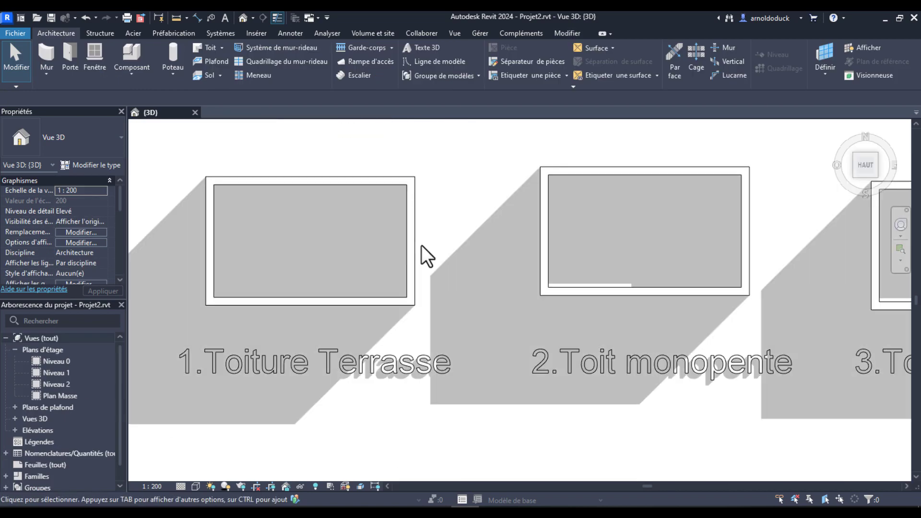
pyautogui.keyDown('shift'); pyautogui.moveTo(421, 278); pyautogui.dragTo(483, 222, button='middle'); pyautogui.keyUp('shift')
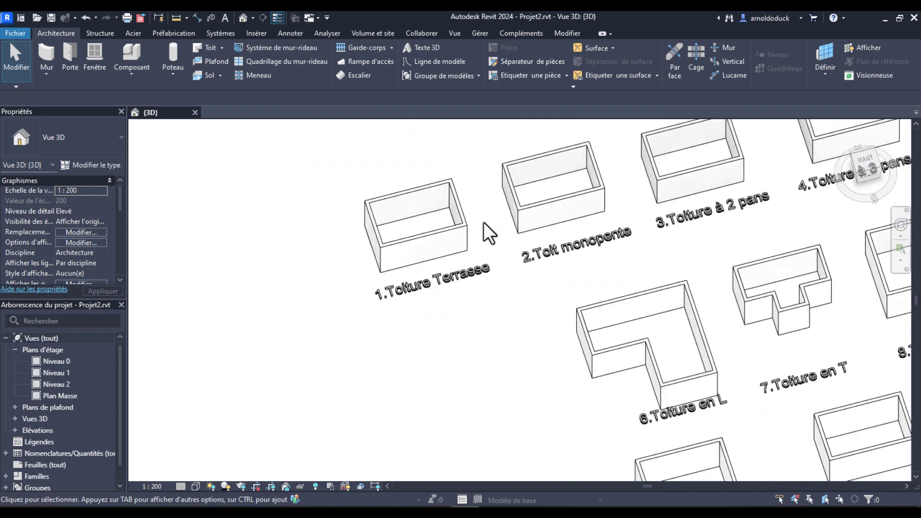
pyautogui.keyDown('shift'); pyautogui.moveTo(525, 274); pyautogui.dragTo(555, 259, button='middle'); pyautogui.keyUp('shift')
pyautogui.moveTo(705, 221); pyautogui.dragTo(624, 261, button='middle')
pyautogui.moveTo(734, 219); pyautogui.dragTo(628, 247, button='middle')
pyautogui.moveTo(675, 216); pyautogui.dragTo(585, 266, button='middle')
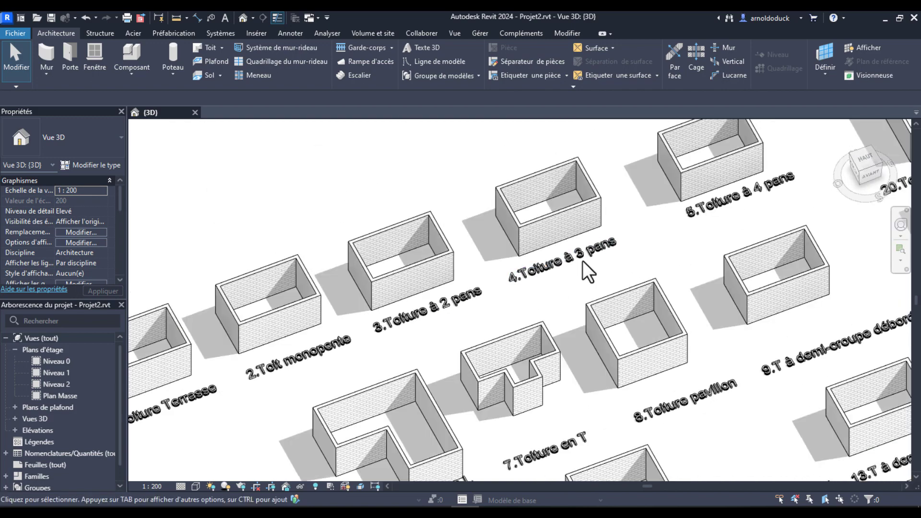
pyautogui.scroll(-2, 582, 263)
pyautogui.moveTo(810, 216); pyautogui.dragTo(631, 254, button='middle')
pyautogui.moveTo(699, 287)
pyautogui.mouseDown(button='middle')
pyautogui.moveTo(719, 183)
pyautogui.moveTo(614, 249)
pyautogui.mouseUp(button='middle')
pyautogui.moveTo(674, 298); pyautogui.dragTo(736, 363, button='middle')
pyautogui.moveTo(556, 289); pyautogui.dragTo(625, 202, button='middle')
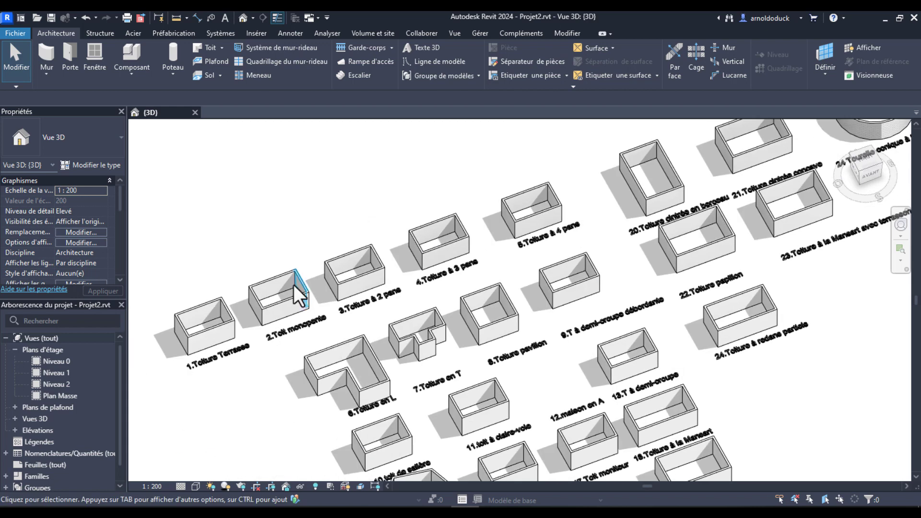
pyautogui.moveTo(244, 335); pyautogui.dragTo(274, 326, button='middle')
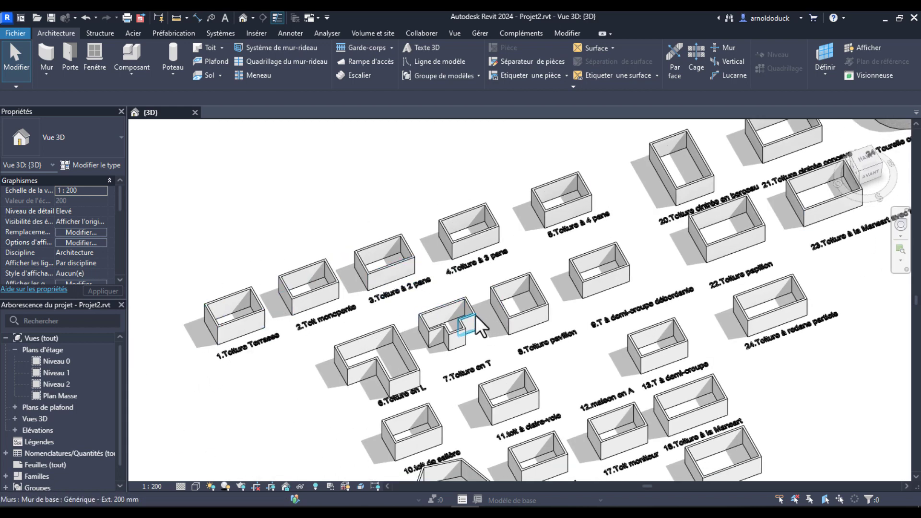
pyautogui.moveTo(476, 318); pyautogui.dragTo(464, 237, button='middle')
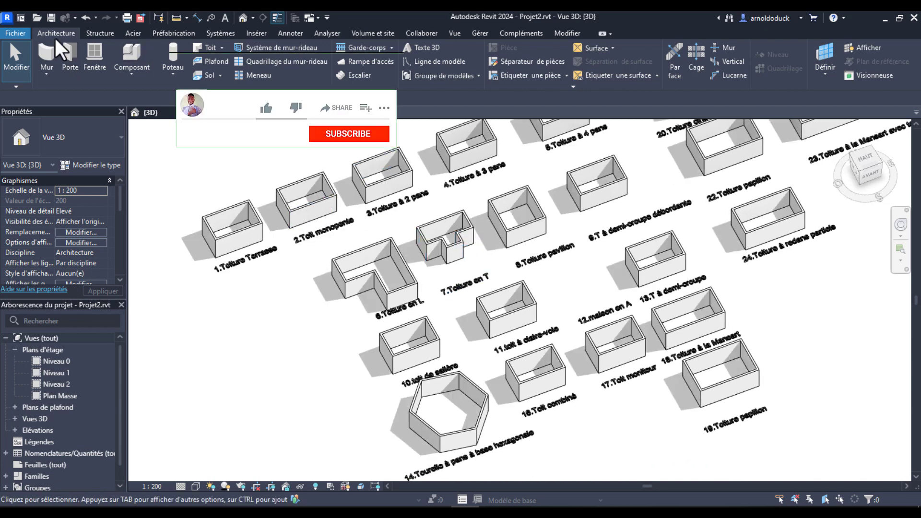
pyautogui.click(46, 54)
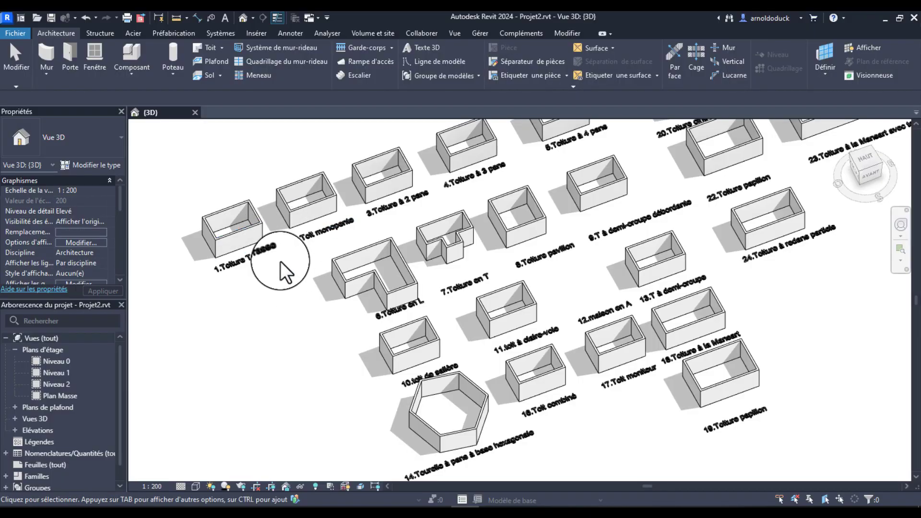
# Step: Switch the 3D view to a top orientation and frame the building labelled 1.Toiture Terrasse
pyautogui.moveTo(280, 261); pyautogui.dragTo(270, 297, button='middle')
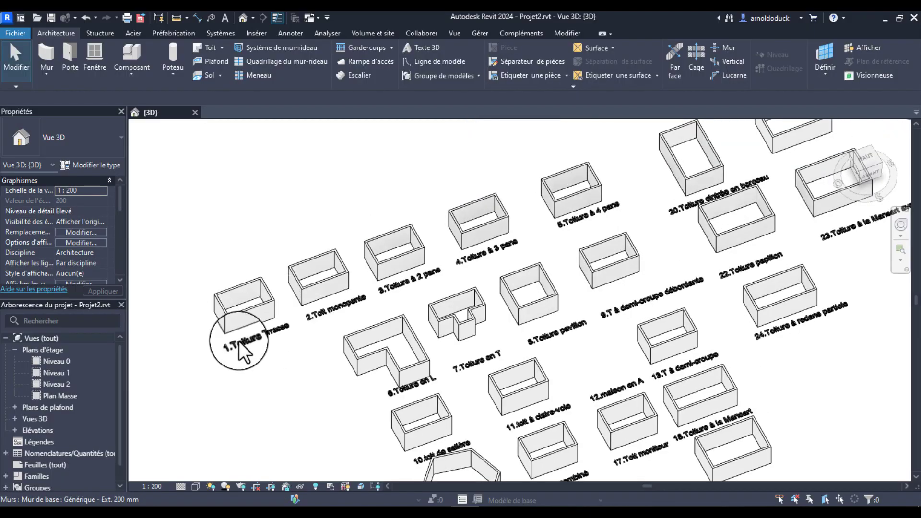
pyautogui.scroll(3, 240, 359)
pyautogui.click(239, 369)
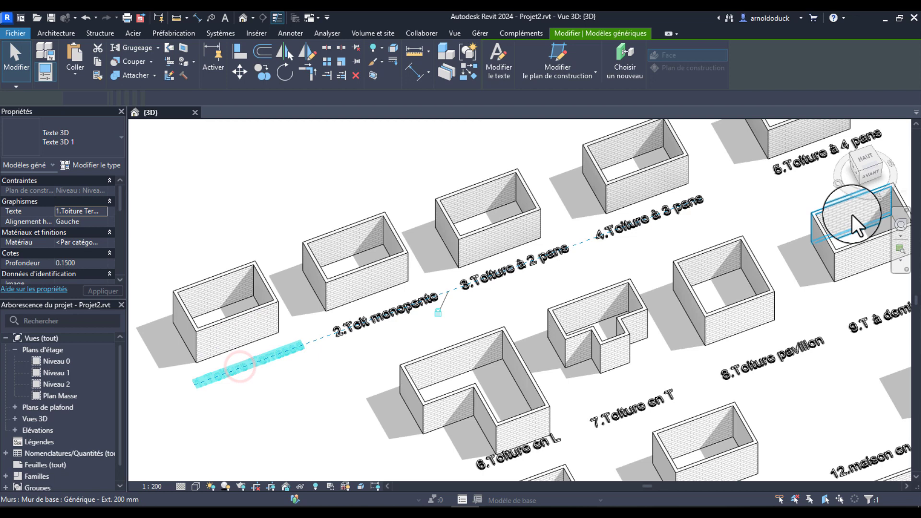
pyautogui.click(864, 161)
pyautogui.scroll(5, 293, 360)
pyautogui.moveTo(289, 352); pyautogui.dragTo(319, 352, button='middle')
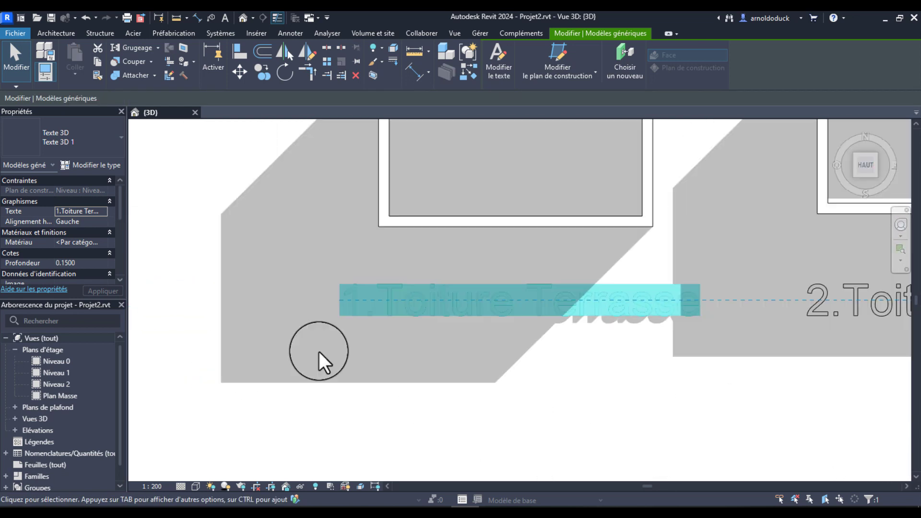
pyautogui.click(451, 368)
pyautogui.moveTo(462, 343); pyautogui.dragTo(444, 399, button='middle')
pyautogui.scroll(-1, 539, 338)
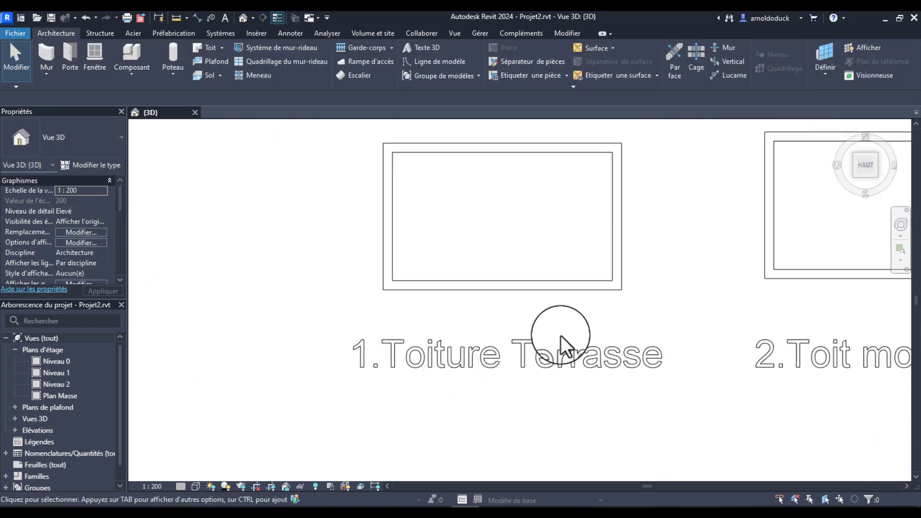
pyautogui.moveTo(625, 294); pyautogui.dragTo(617, 328, button='middle')
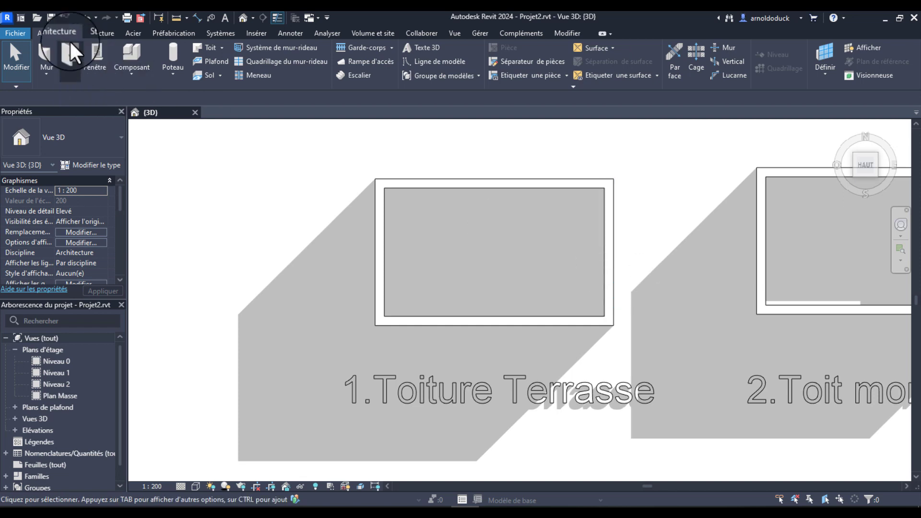
# Step: Review the available roof creation methods and examine the groups of numbered buildings from above
pyautogui.click(216, 50)
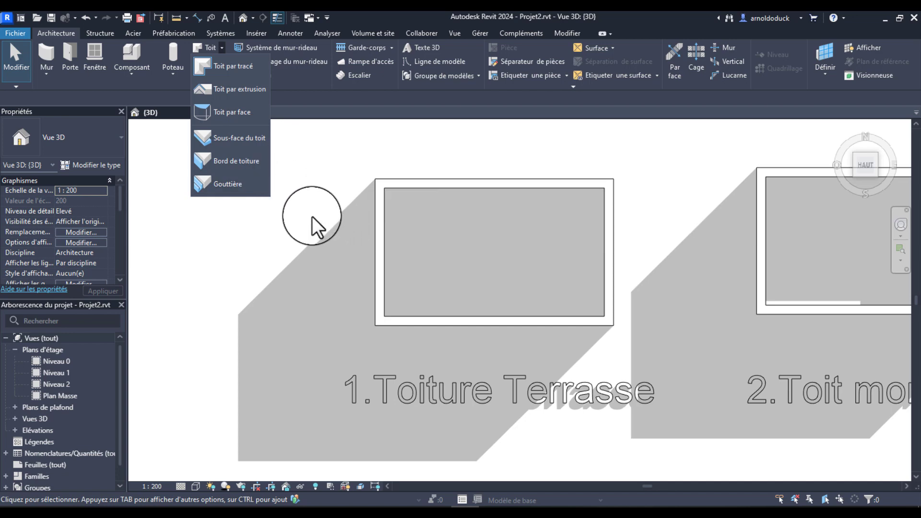
pyautogui.click(316, 204)
pyautogui.scroll(-2, 310, 218)
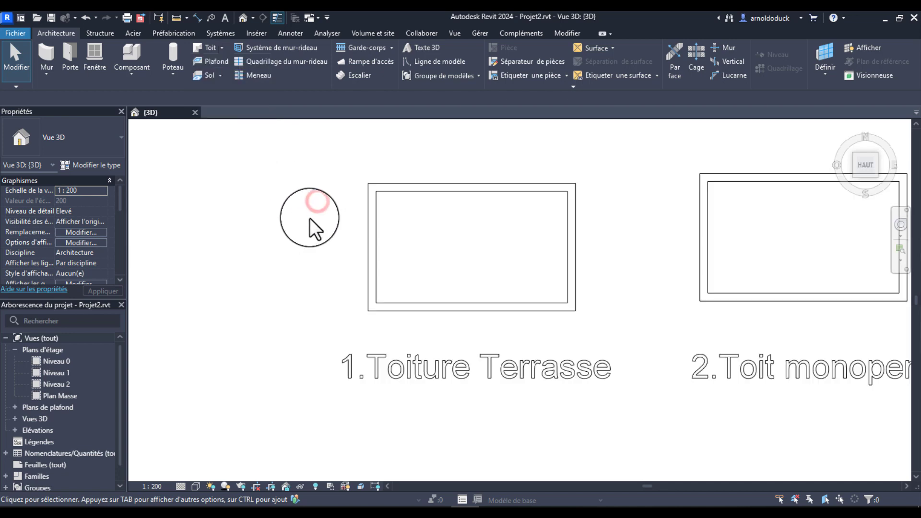
pyautogui.moveTo(309, 219); pyautogui.dragTo(264, 228, button='middle')
pyautogui.scroll(-4, 318, 244)
pyautogui.scroll(-5, 351, 254)
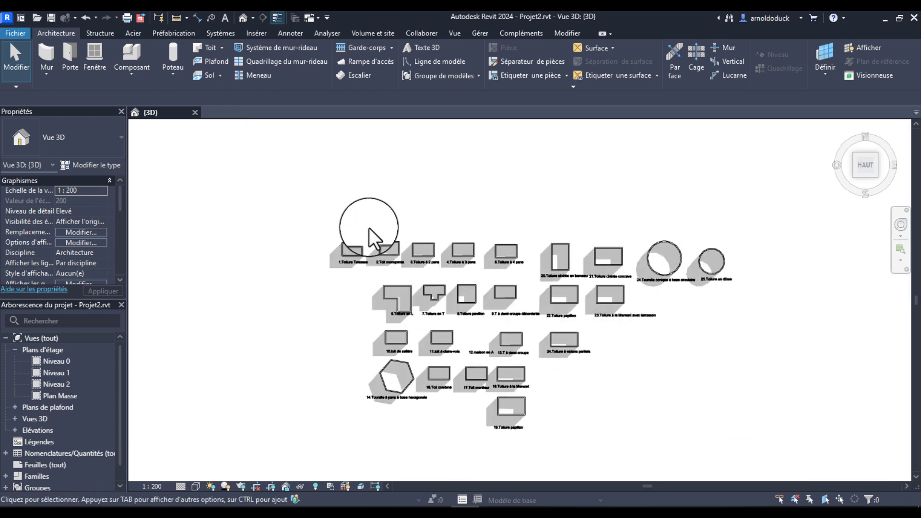
pyautogui.moveTo(374, 224); pyautogui.dragTo(534, 439)
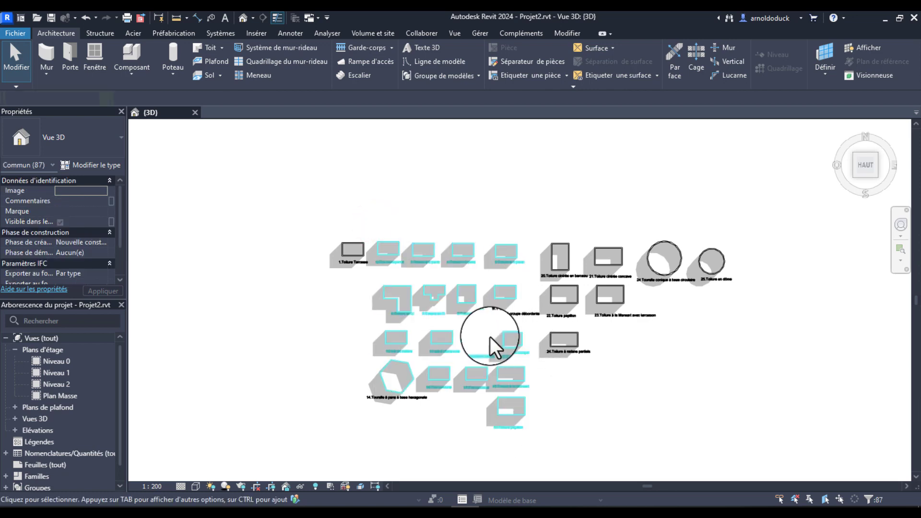
pyautogui.scroll(3, 566, 267)
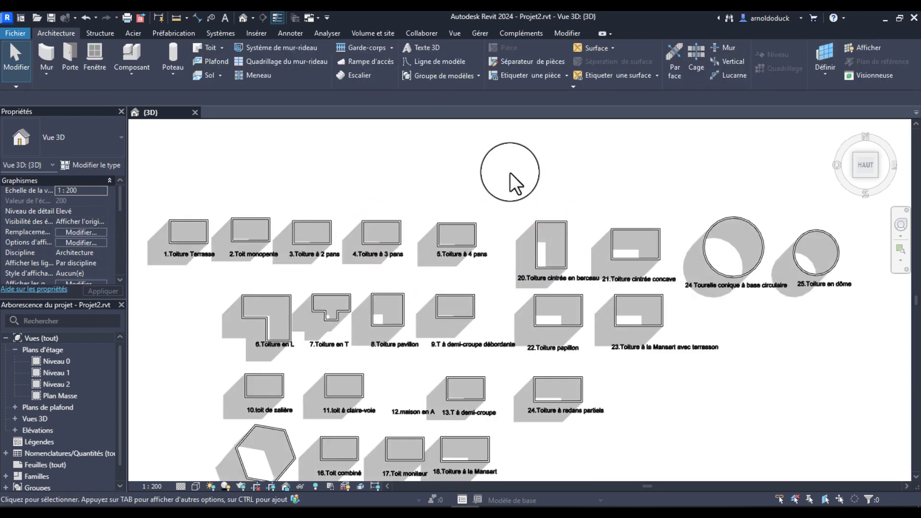
pyautogui.moveTo(511, 172); pyautogui.dragTo(676, 449)
pyautogui.click(766, 352)
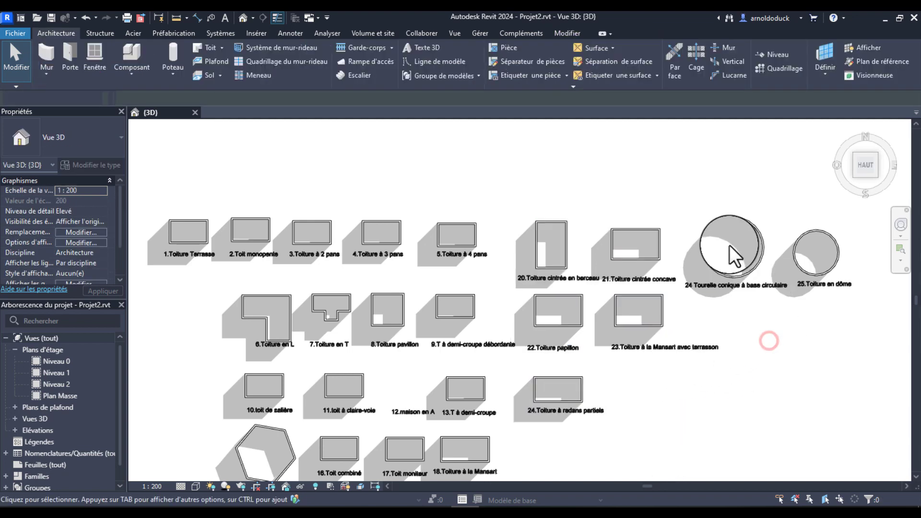
pyautogui.moveTo(681, 180); pyautogui.dragTo(848, 325)
pyautogui.click(761, 318)
# Step: Start a roof by footprint (Toit par tracé) for the 1.Toiture Terrasse building and place it on Niveau 1
pyautogui.scroll(-2, 761, 318)
pyautogui.moveTo(681, 311); pyautogui.dragTo(752, 335, button='middle')
pyautogui.scroll(5, 402, 304)
pyautogui.moveTo(407, 307); pyautogui.dragTo(370, 335, button='middle')
pyautogui.scroll(3, 364, 312)
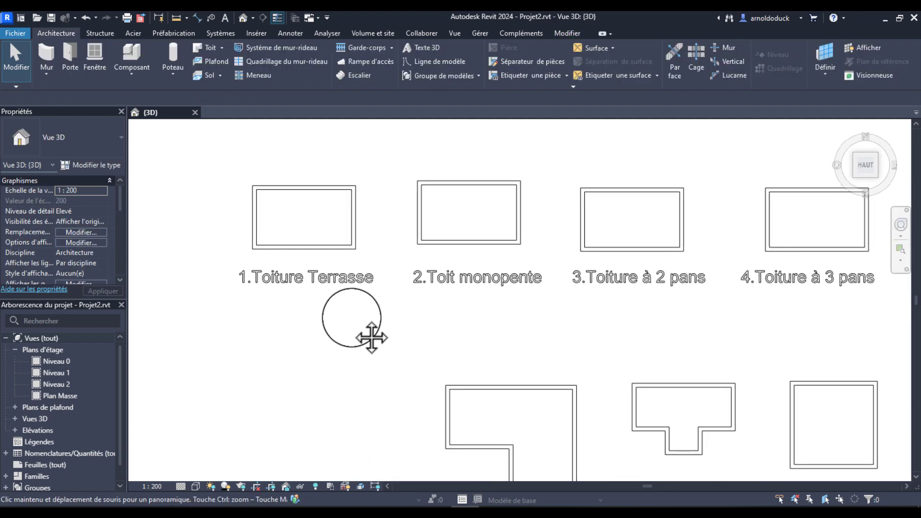
pyautogui.scroll(2, 283, 278)
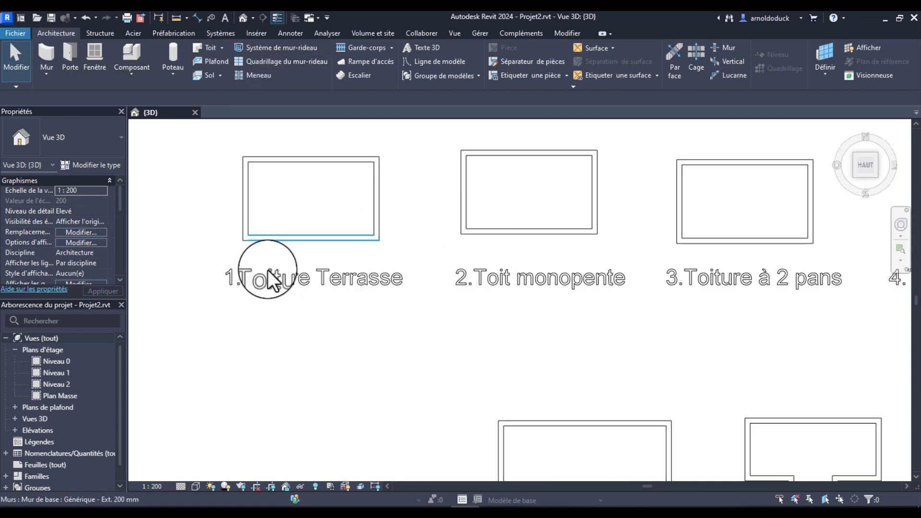
pyautogui.click(221, 46)
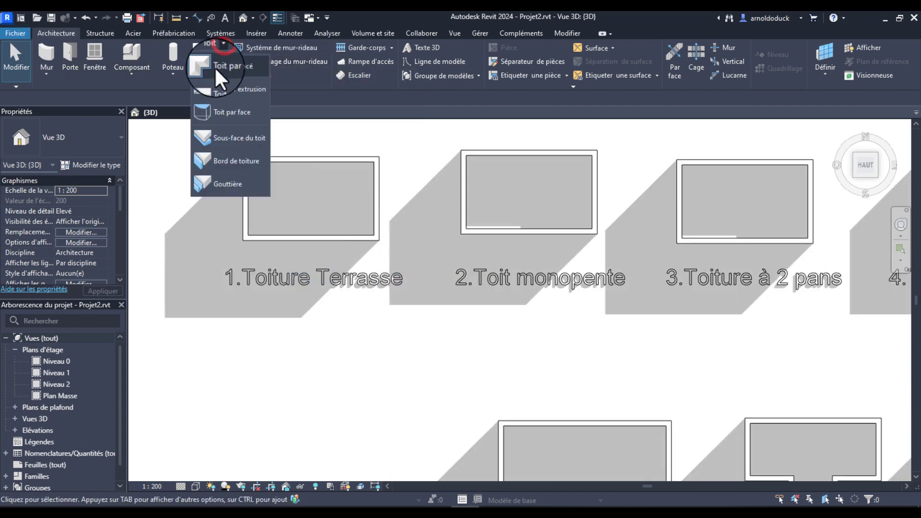
pyautogui.click(249, 68)
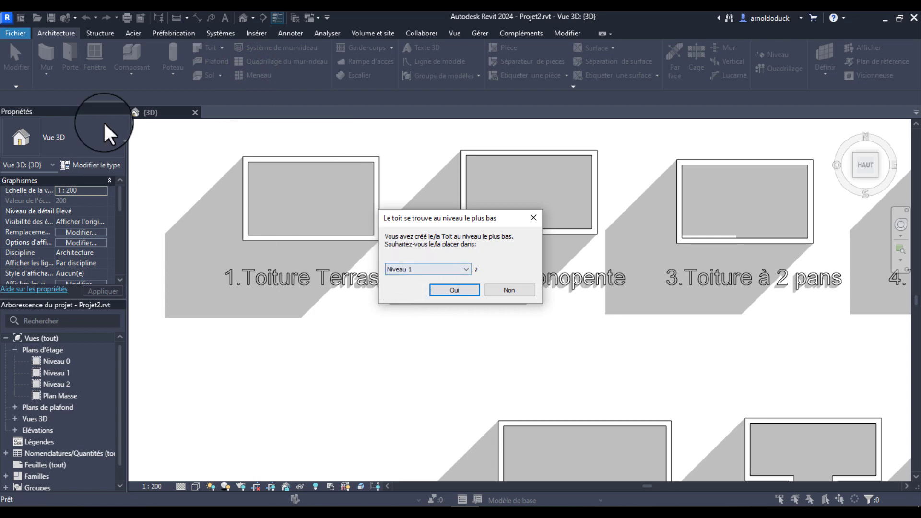
pyautogui.click(453, 288)
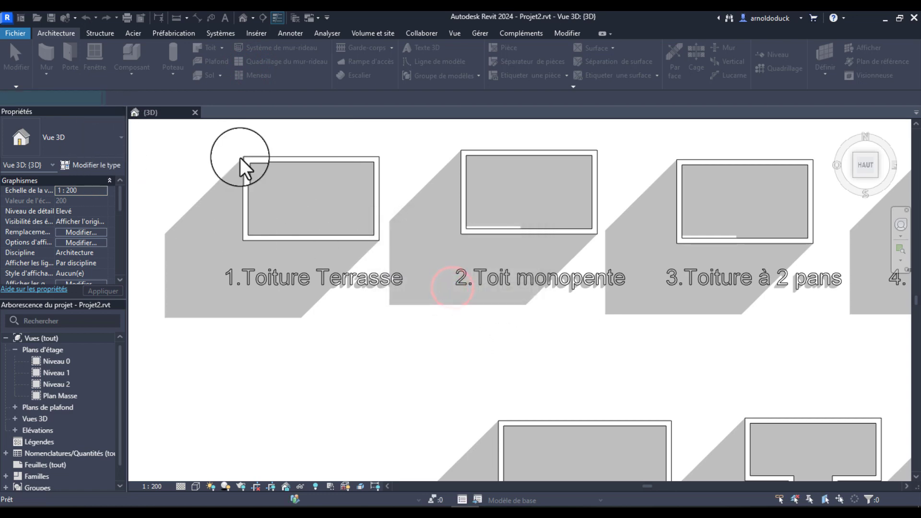
# Step: Set the roof overhang (Débord du toit) to 0 for the footprint sketch
pyautogui.scroll(6, 247, 159)
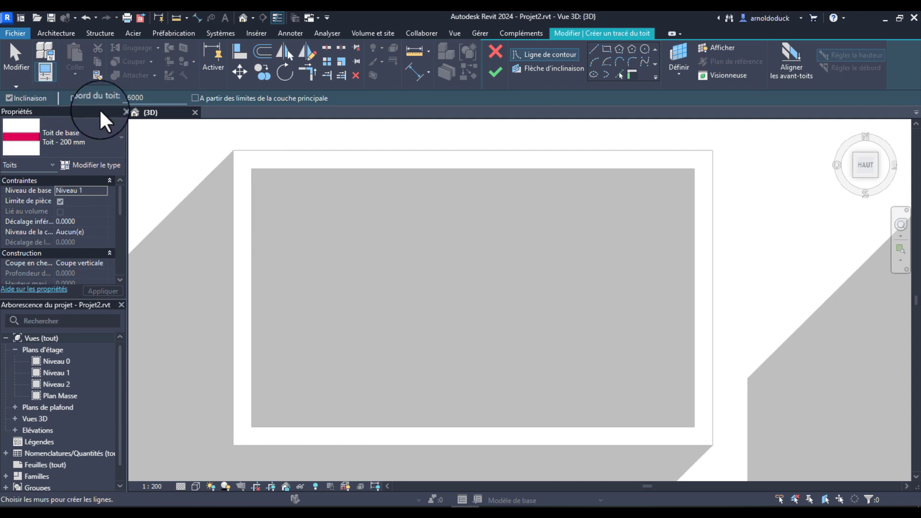
pyautogui.click(146, 97)
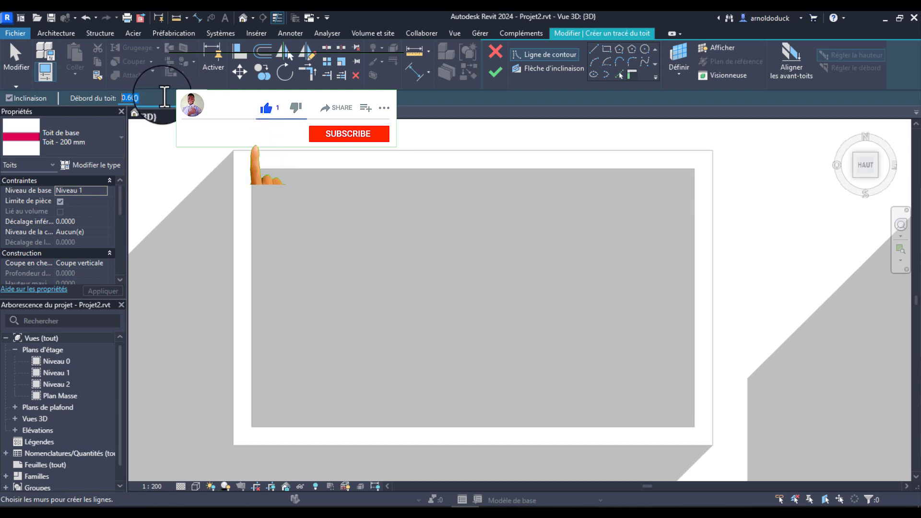
pyautogui.scroll(-4, 265, 162)
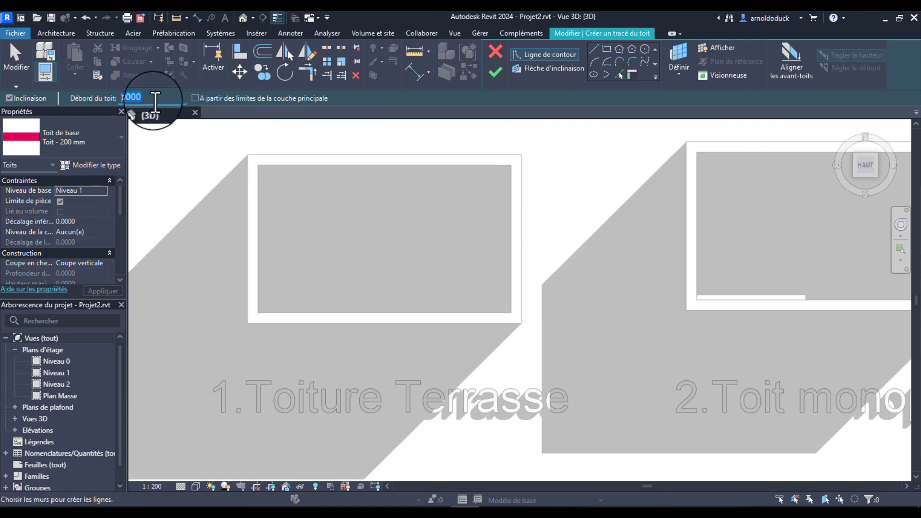
pyautogui.write('0')
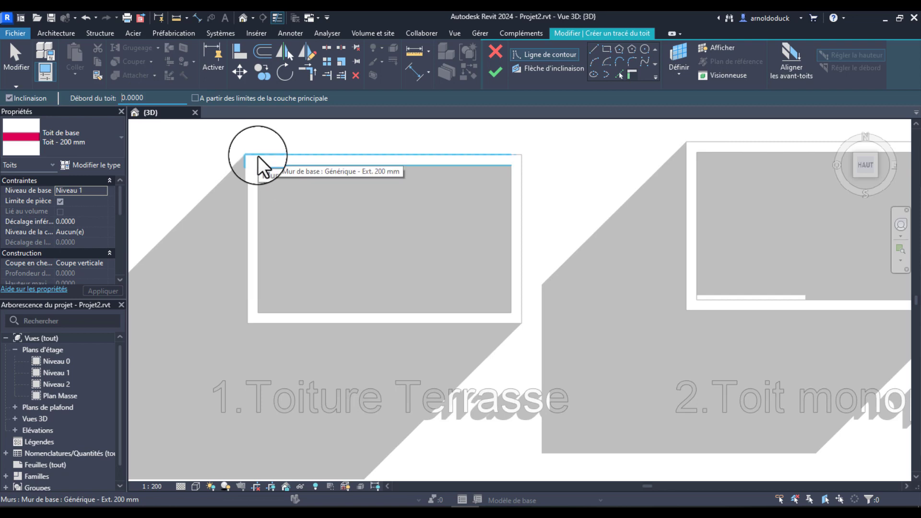
# Step: Sketch a rectangular roof outline about 5 m long along the wall centrelines of the 1.Toiture Terrasse building
pyautogui.click(606, 48)
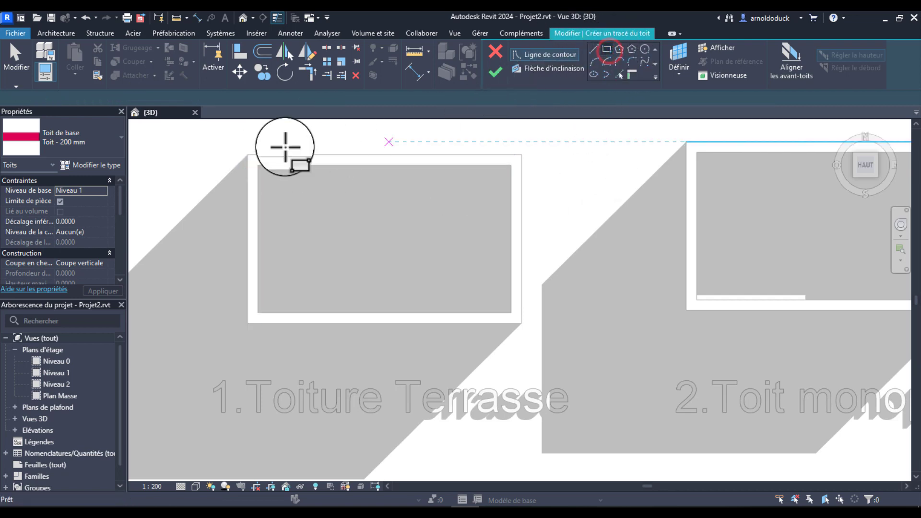
pyautogui.click(250, 160)
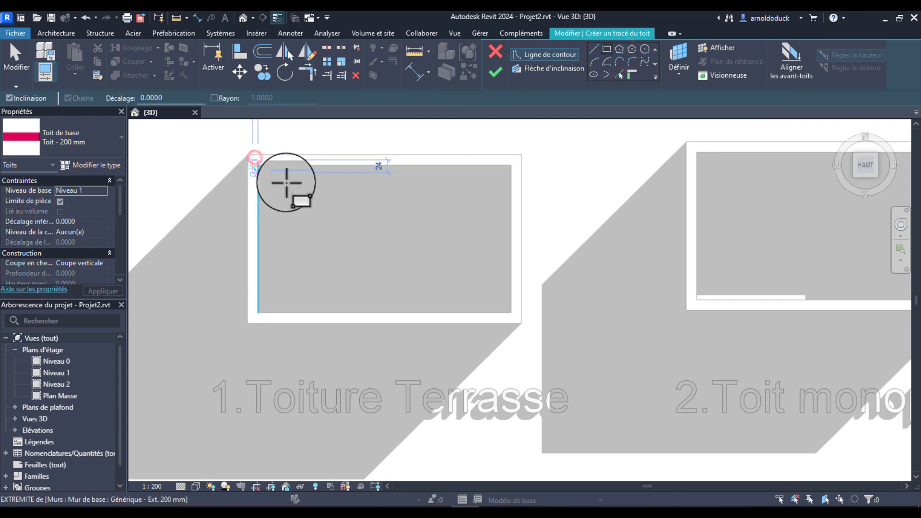
pyautogui.click(511, 313)
pyautogui.click(516, 317)
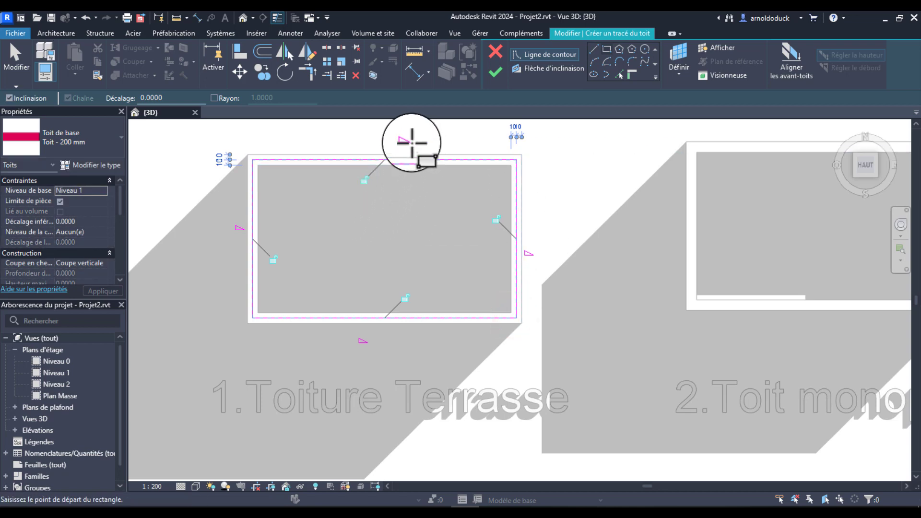
pyautogui.press('Escape')
pyautogui.press('Escape')
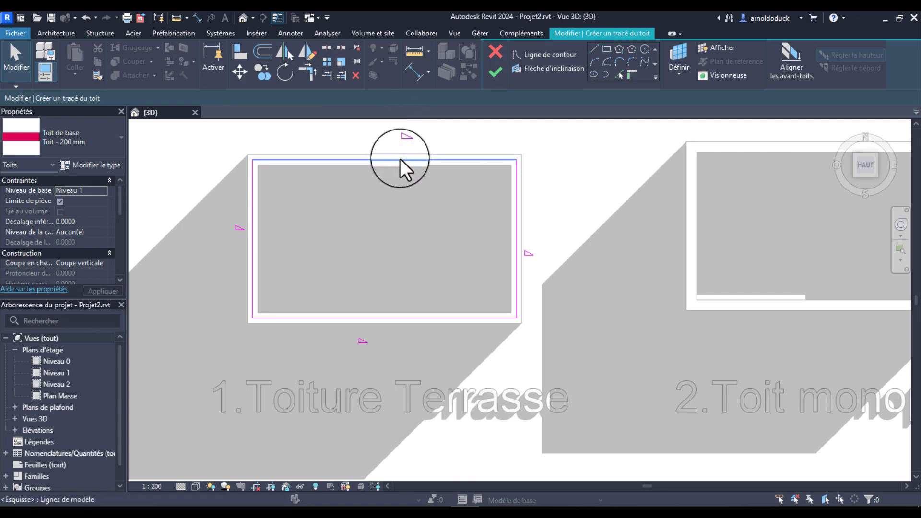
# Step: Turn off slope definition (Définit l'inclinaison) for all four outline edges and finish the 1.Toiture Terrasse roof sketch
pyautogui.click(400, 159)
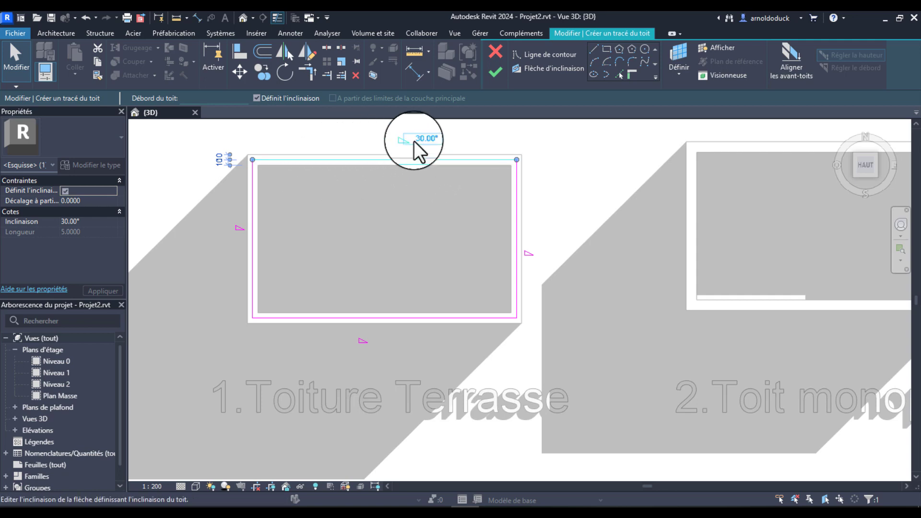
pyautogui.click(256, 97)
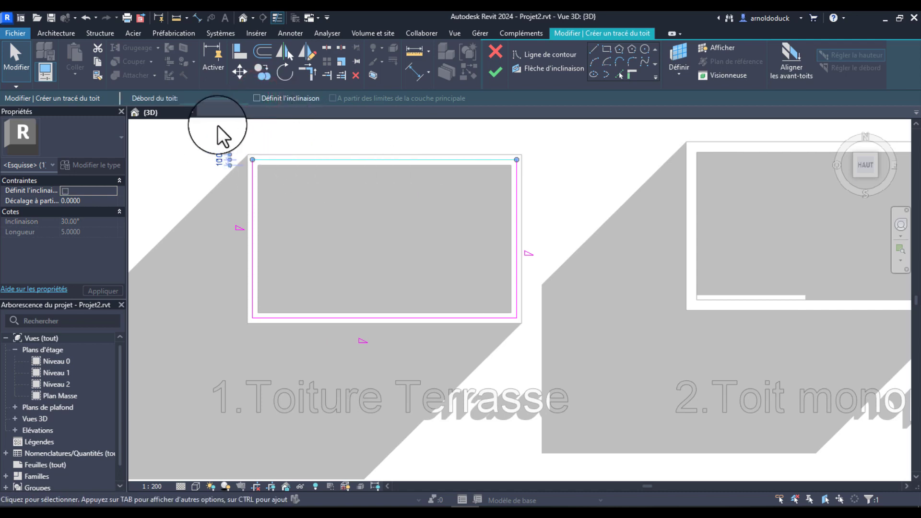
pyautogui.moveTo(190, 132)
pyautogui.mouseDown()
pyautogui.moveTo(522, 297)
pyautogui.moveTo(578, 358)
pyautogui.mouseUp()
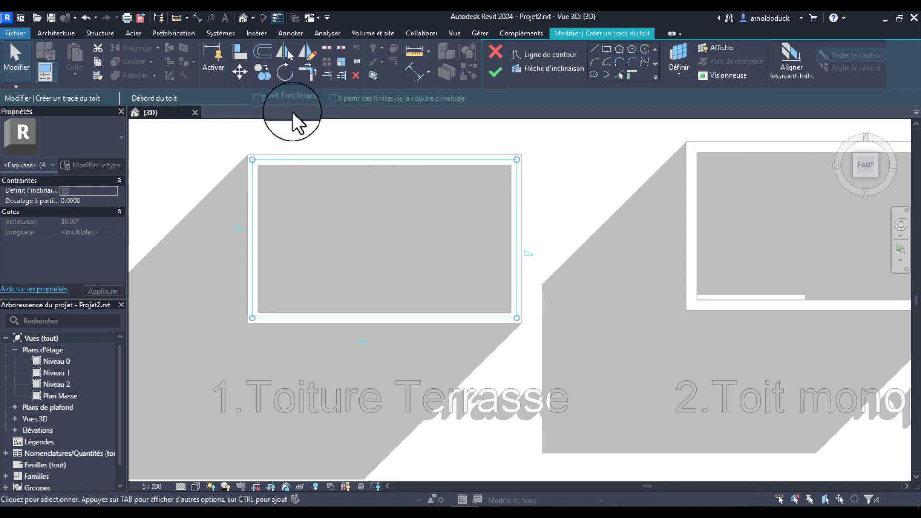
pyautogui.press('Escape')
pyautogui.moveTo(545, 335); pyautogui.dragTo(226, 203)
pyautogui.click(256, 97)
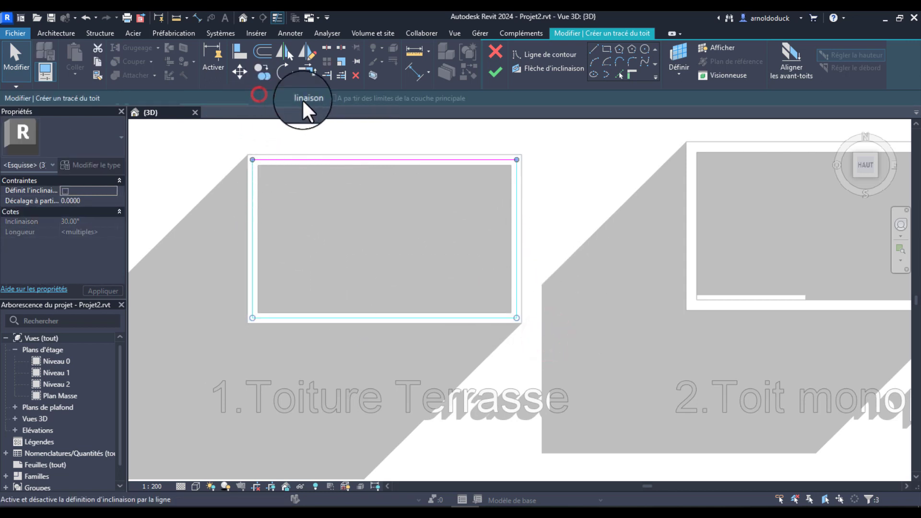
pyautogui.click(495, 72)
# Step: Set the top offset (Décalage supérieur) of the four connected 1.Toiture Terrasse walls to 0.30 to form a parapet
pyautogui.click(398, 181)
pyautogui.scroll(-1, 372, 215)
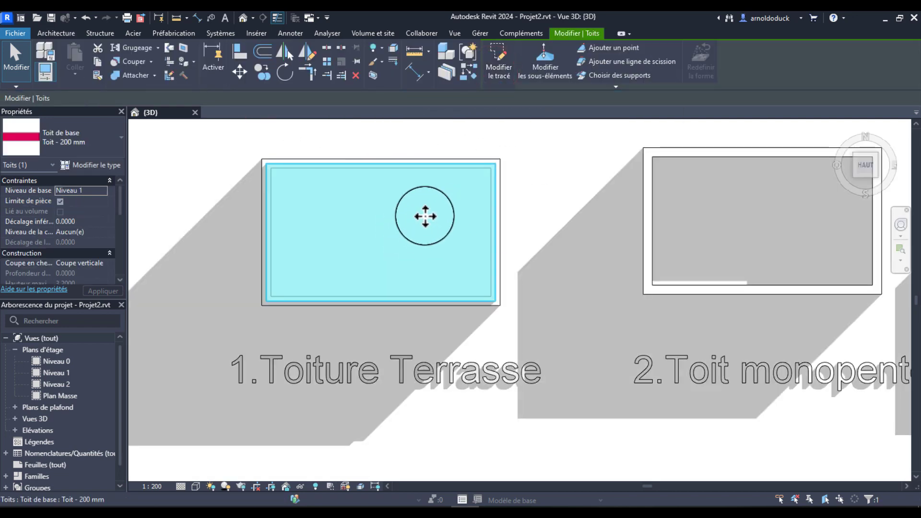
pyautogui.keyDown('shift'); pyautogui.moveTo(411, 236); pyautogui.dragTo(477, 210, button='middle'); pyautogui.keyUp('shift')
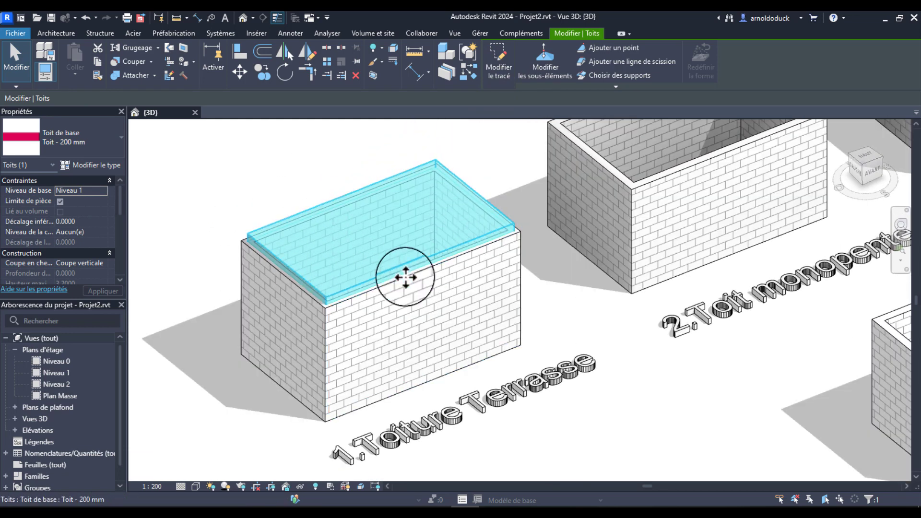
pyautogui.press('Tab')
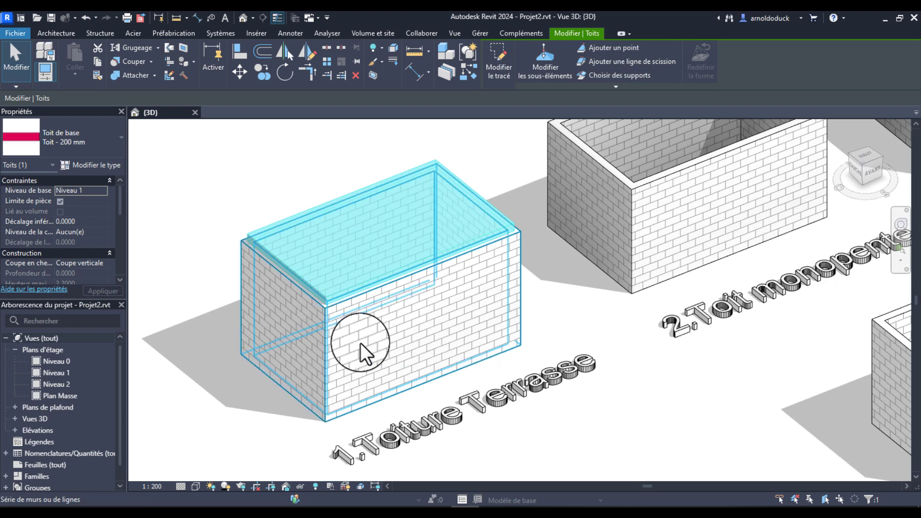
pyautogui.click(360, 343)
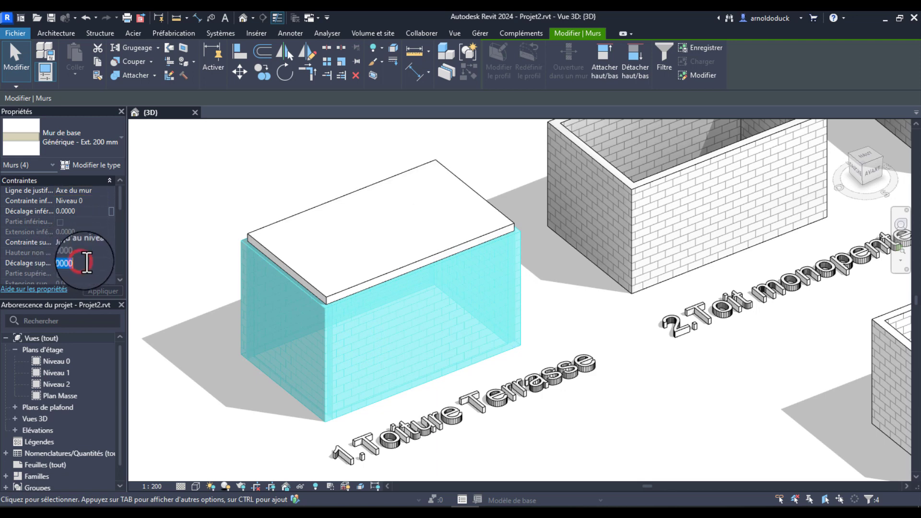
pyautogui.click(67, 263)
pyautogui.moveTo(68, 267); pyautogui.dragTo(63, 265)
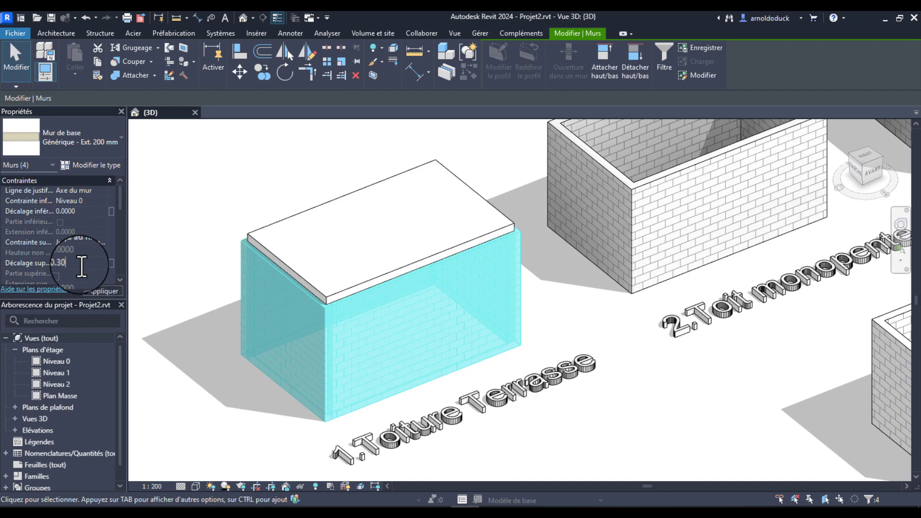
pyautogui.click(99, 291)
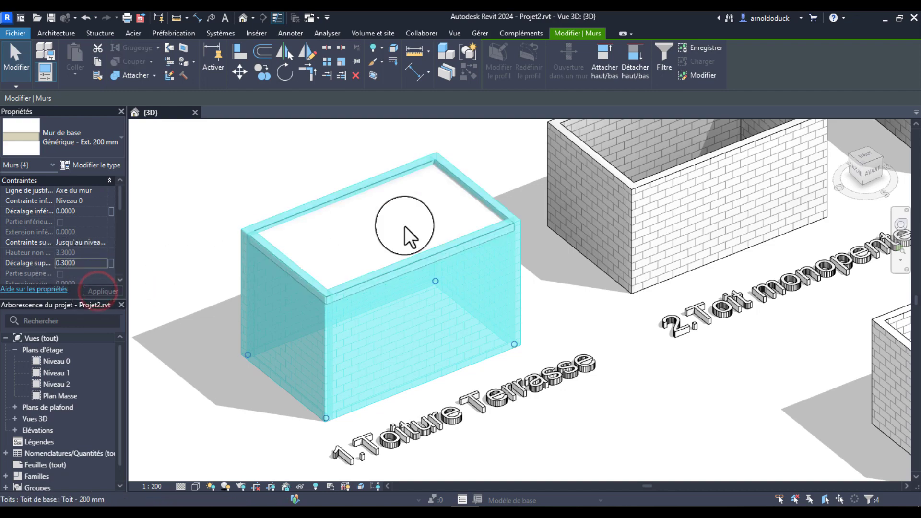
pyautogui.click(304, 148)
# Step: Examine the flat roof and its parapet walls on the 1.Toiture Terrasse building from several angles
pyautogui.scroll(-2, 311, 153)
pyautogui.scroll(3, 375, 176)
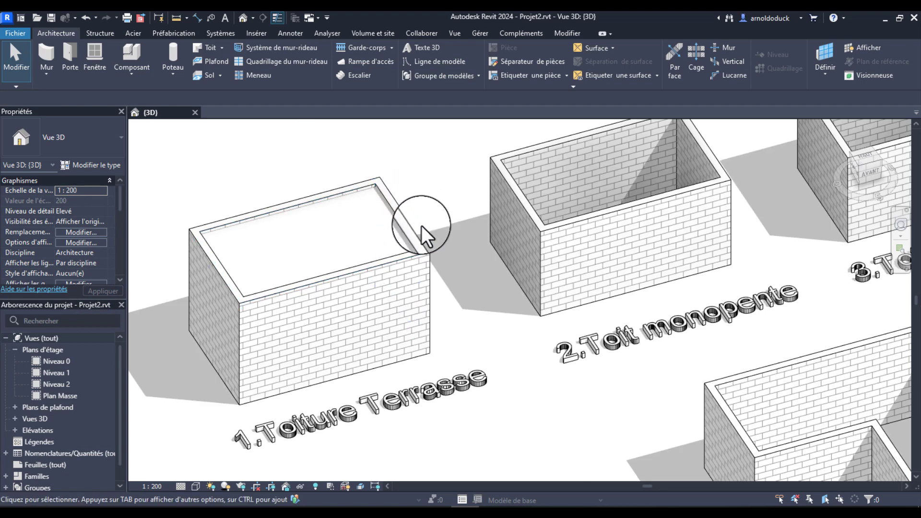
pyautogui.keyDown('shift'); pyautogui.moveTo(403, 262); pyautogui.dragTo(387, 277, button='middle'); pyautogui.keyUp('shift')
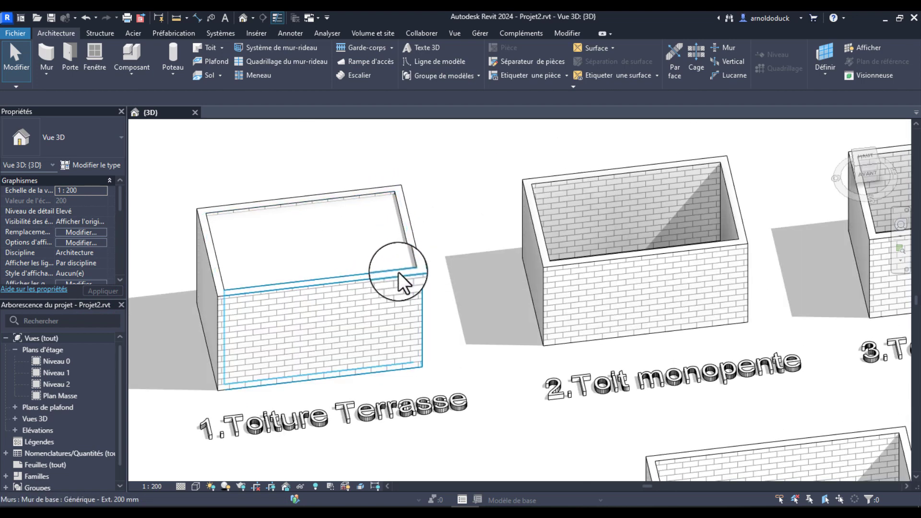
pyautogui.moveTo(385, 296); pyautogui.dragTo(326, 297, button='middle')
pyautogui.scroll(-2, 372, 275)
pyautogui.moveTo(395, 316); pyautogui.dragTo(372, 348, button='middle')
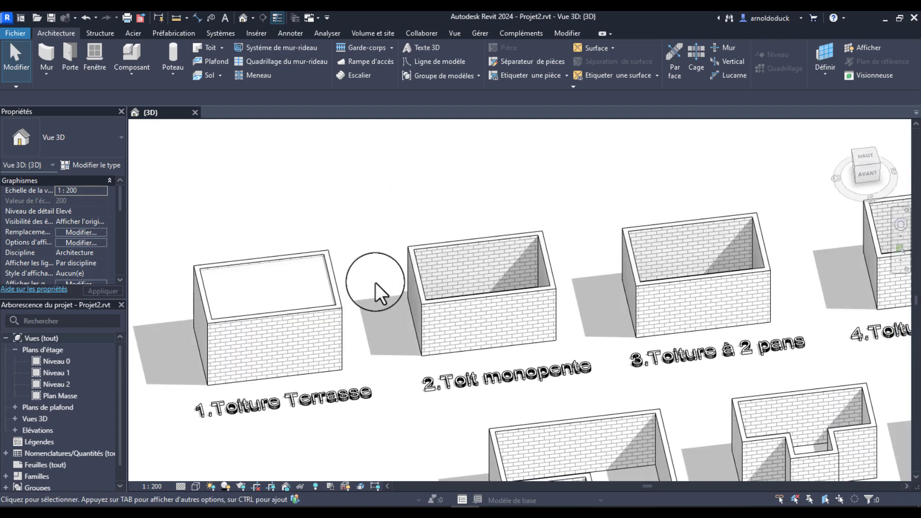
pyautogui.keyDown('shift'); pyautogui.moveTo(443, 318); pyautogui.dragTo(392, 303, button='middle'); pyautogui.keyUp('shift')
pyautogui.scroll(-1, 423, 366)
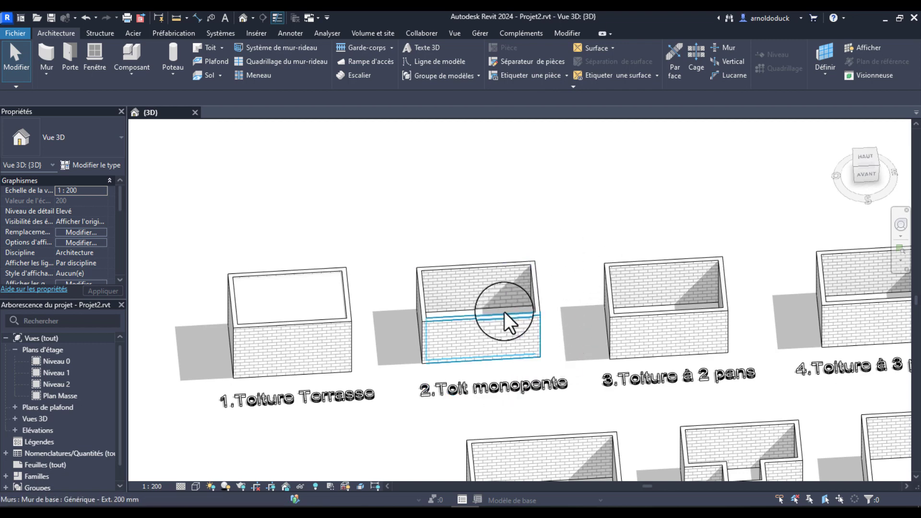
# Step: Examine the 2.Toit monopente building and its rear wall from above and in perspective
pyautogui.keyDown('shift'); pyautogui.moveTo(456, 301); pyautogui.dragTo(476, 316, button='middle'); pyautogui.keyUp('shift')
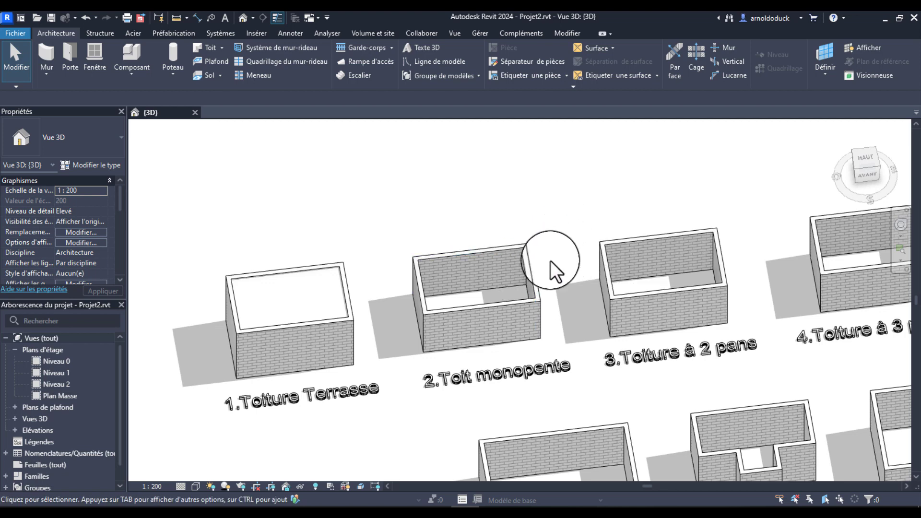
pyautogui.click(498, 249)
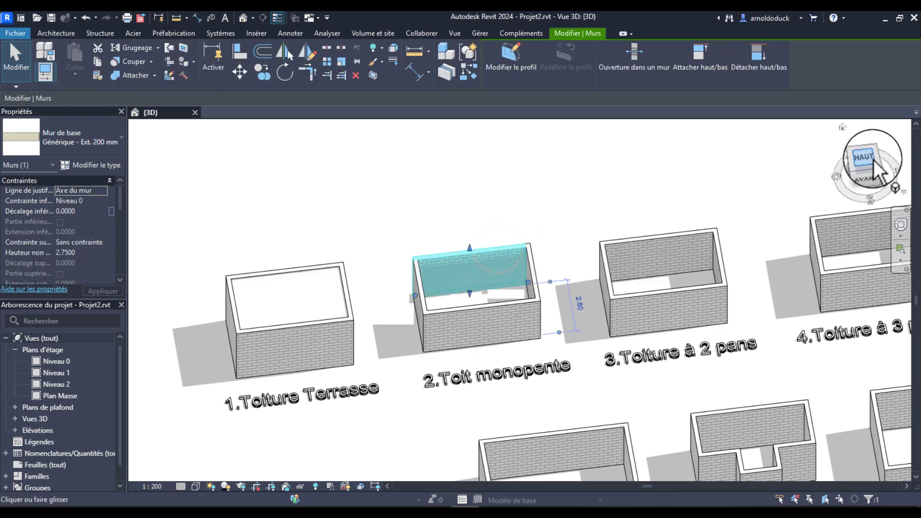
pyautogui.click(873, 164)
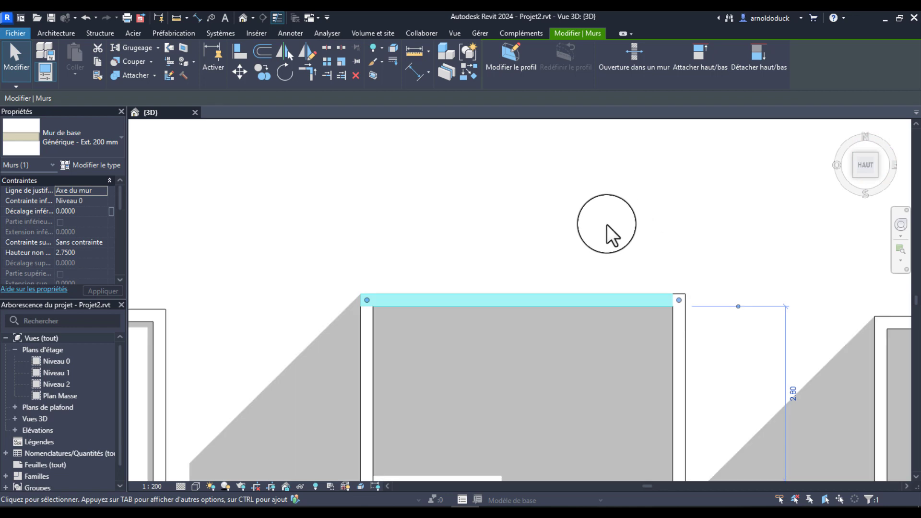
pyautogui.click(456, 173)
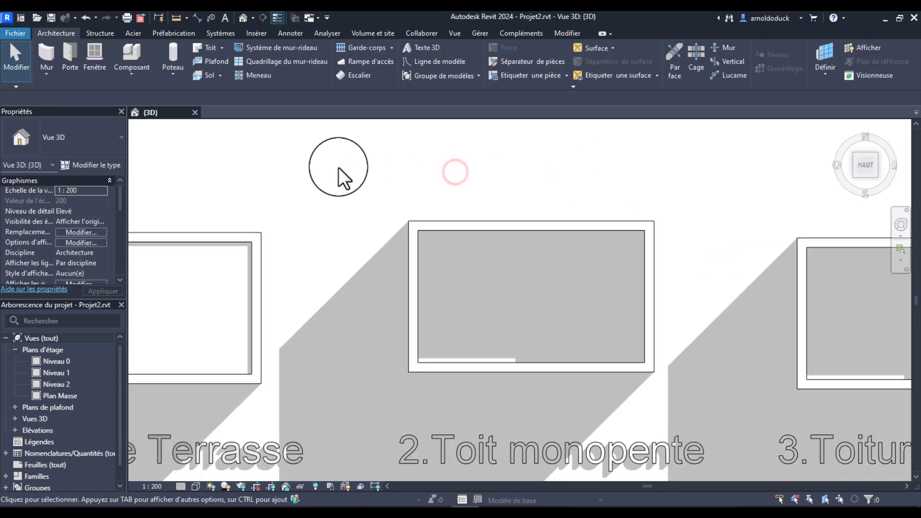
pyautogui.moveTo(405, 209)
pyautogui.keyDown('shift'); pyautogui.mouseDown(button='middle')
pyautogui.moveTo(568, 259)
pyautogui.moveTo(608, 185)
pyautogui.moveTo(571, 211)
pyautogui.moveTo(544, 280)
pyautogui.moveTo(587, 292)
pyautogui.moveTo(596, 273)
pyautogui.moveTo(643, 249)
pyautogui.moveTo(602, 240)
pyautogui.mouseUp(button='middle'); pyautogui.keyUp('shift')
pyautogui.scroll(-5, 601, 239)
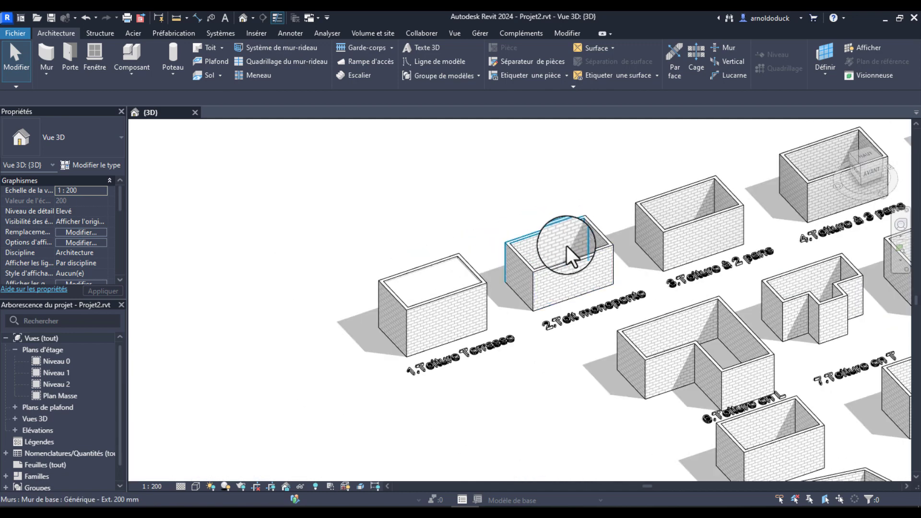
pyautogui.keyDown('shift'); pyautogui.moveTo(566, 246); pyautogui.dragTo(550, 291, button='middle'); pyautogui.keyUp('shift')
pyautogui.scroll(3, 548, 290)
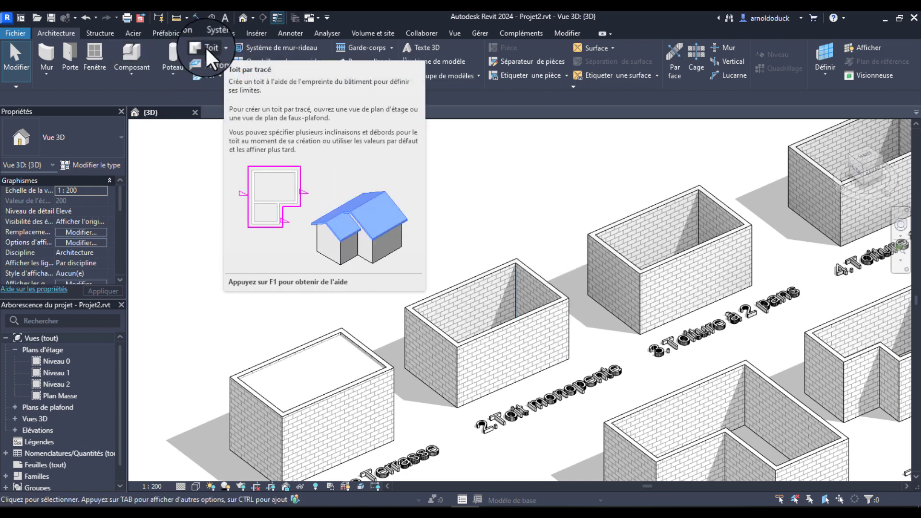
# Step: Start a roof by footprint (Toit par tracé) for 2.Toit monopente on Niveau 1 and set its overhang (Débord du toit) to 0.60
pyautogui.click(221, 48)
pyautogui.click(231, 67)
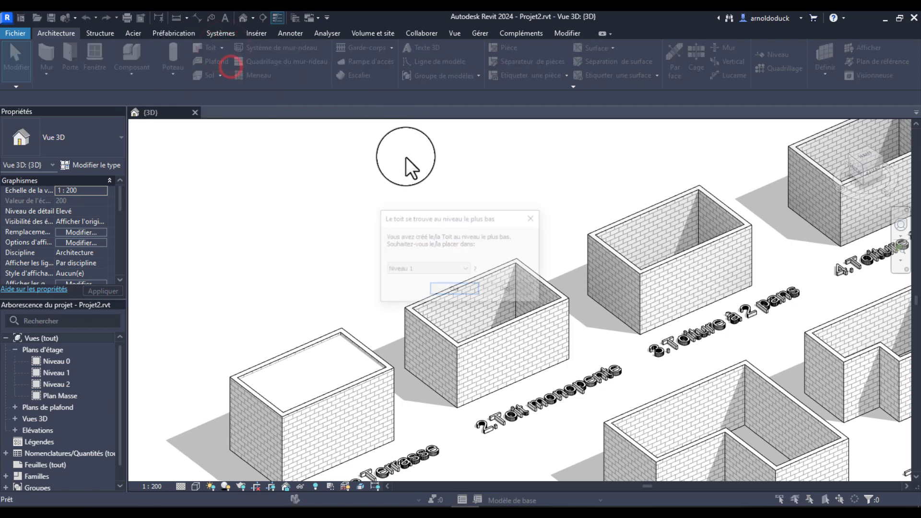
pyautogui.click(459, 289)
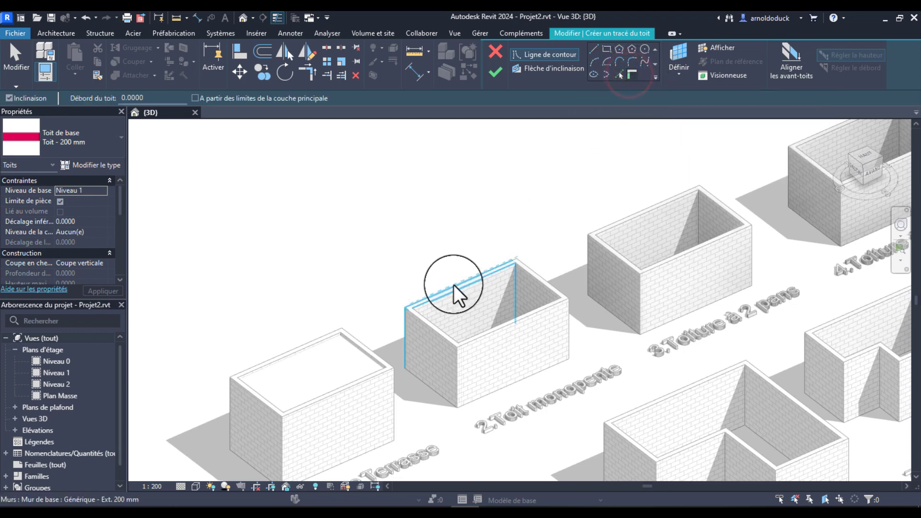
pyautogui.scroll(2, 436, 279)
pyautogui.scroll(3, 435, 279)
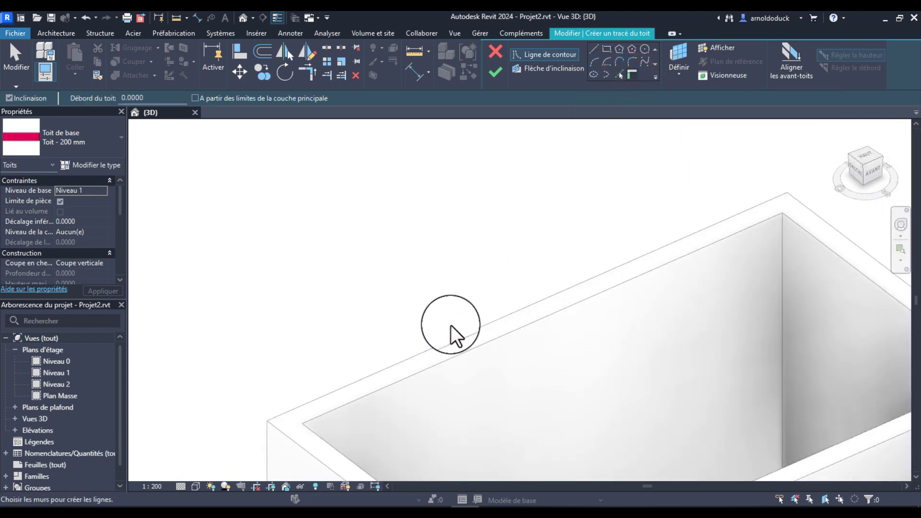
pyautogui.scroll(2, 450, 335)
pyautogui.click(133, 98)
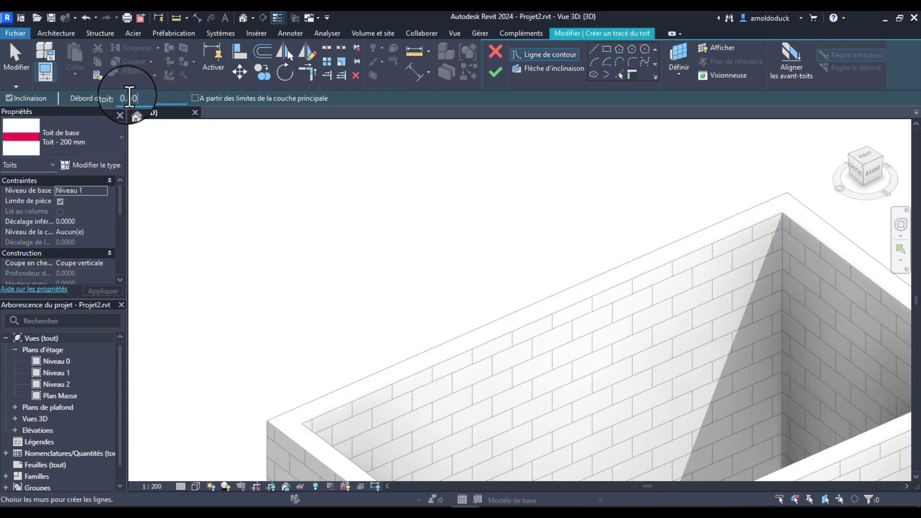
# Step: Create a closed roof outline from the four walls of 2.Toit monopente, with the overhang offset outside the building
pyautogui.scroll(-3, 281, 274)
pyautogui.moveTo(283, 273); pyautogui.dragTo(287, 214, button='middle')
pyautogui.scroll(-1, 286, 218)
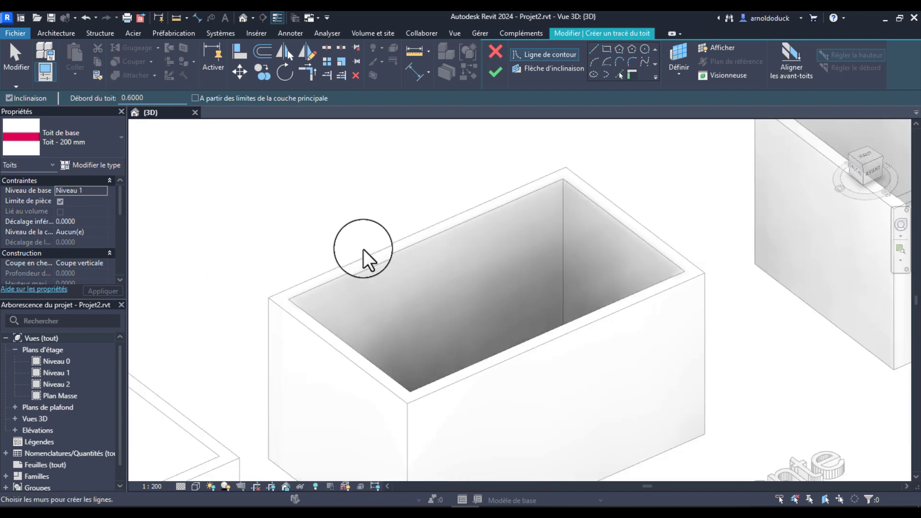
pyautogui.scroll(4, 372, 247)
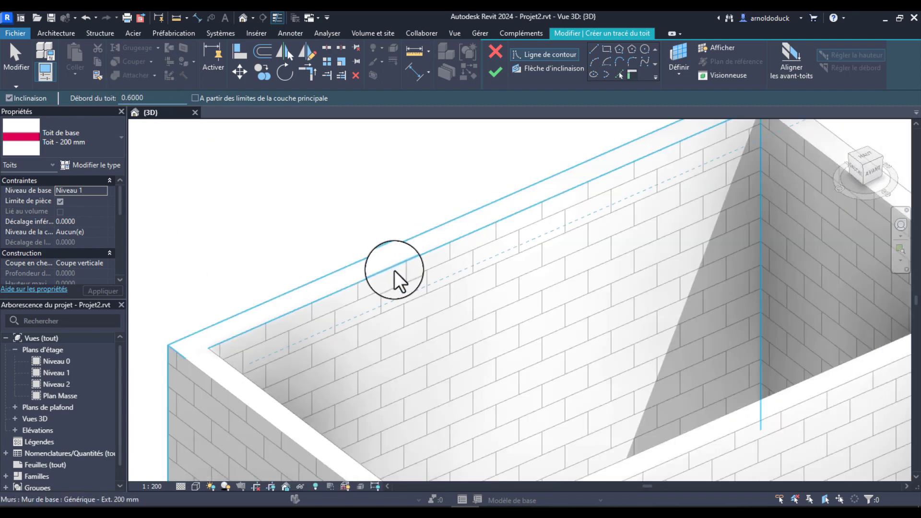
pyautogui.scroll(-2, 383, 224)
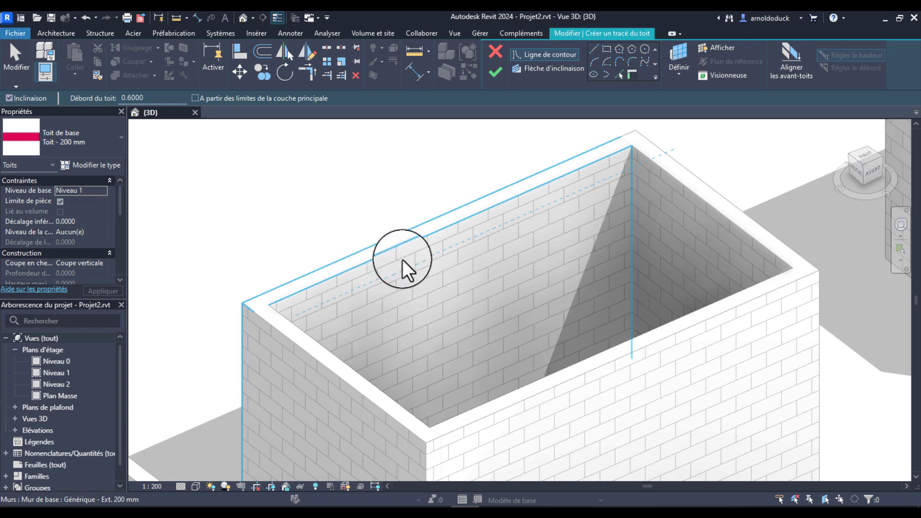
pyautogui.keyDown('shift'); pyautogui.moveTo(402, 260); pyautogui.dragTo(453, 317, button='middle'); pyautogui.keyUp('shift')
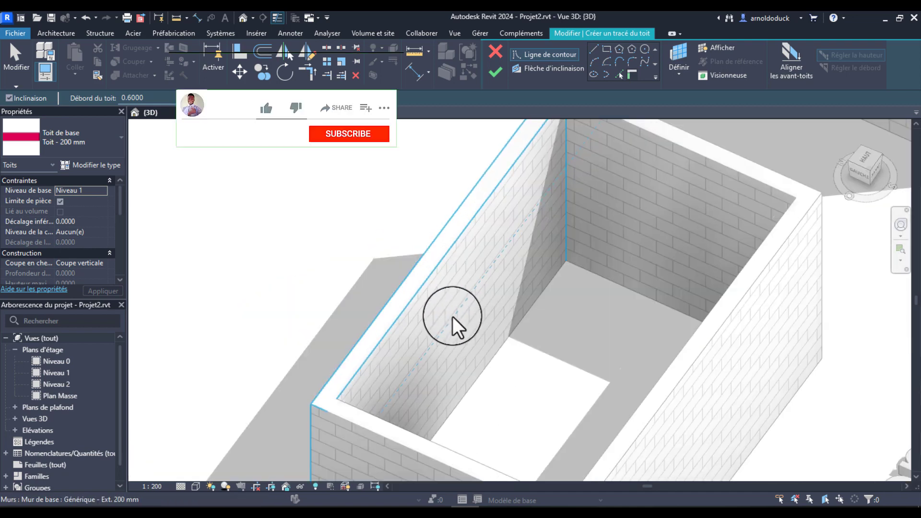
pyautogui.click(408, 272)
pyautogui.scroll(-5, 407, 272)
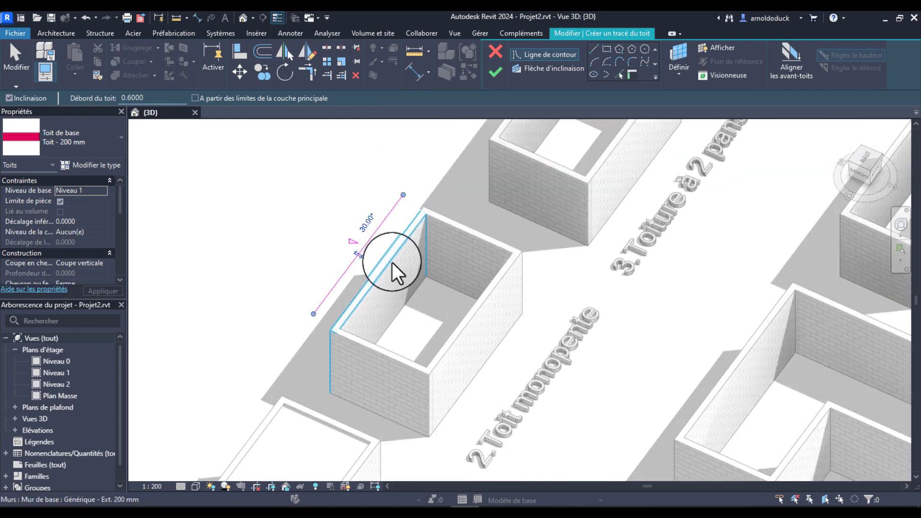
pyautogui.click(449, 220)
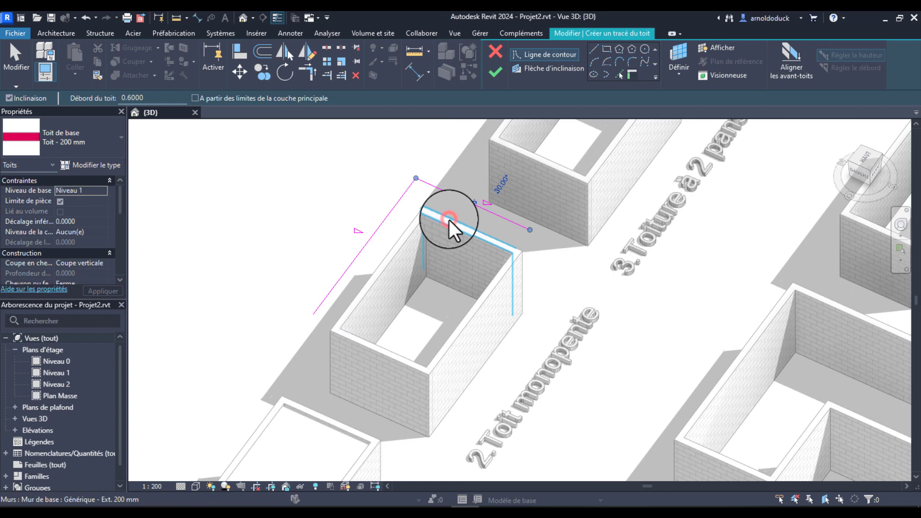
pyautogui.click(489, 291)
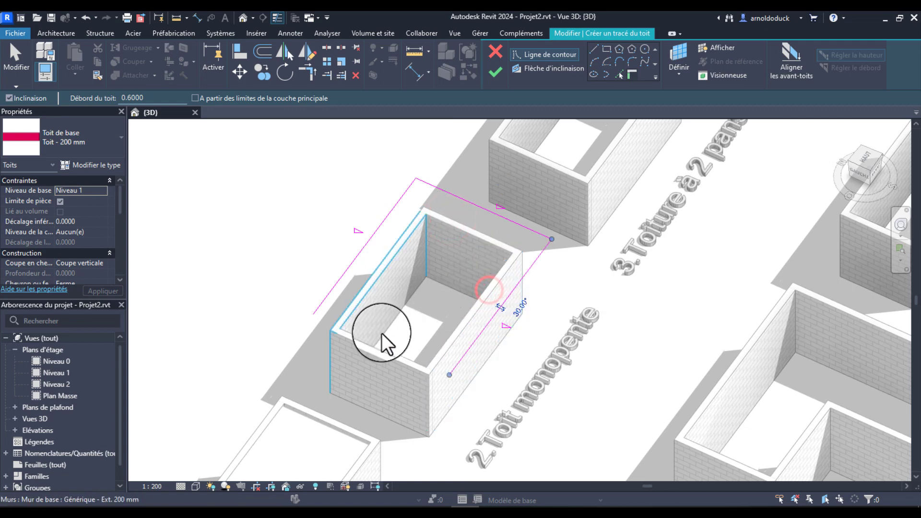
pyautogui.click(369, 356)
pyautogui.scroll(2, 396, 315)
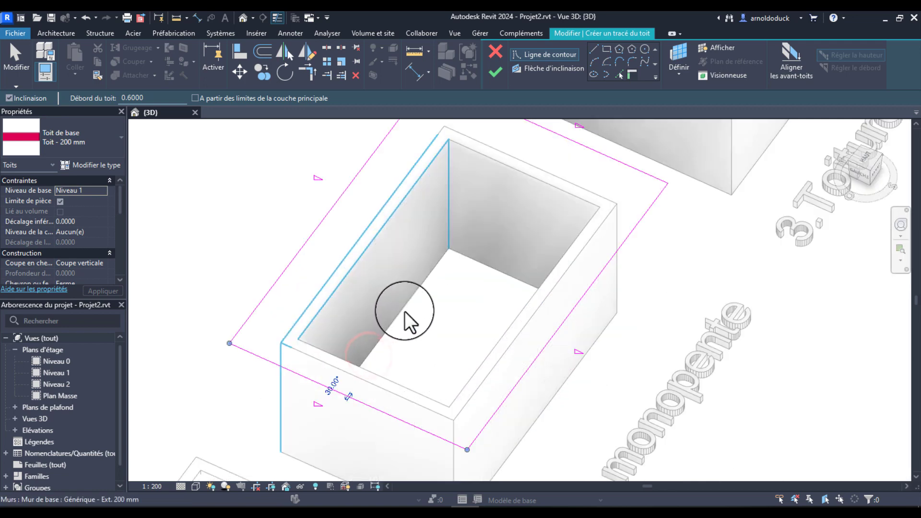
pyautogui.moveTo(405, 310); pyautogui.dragTo(384, 291, button='middle')
pyautogui.scroll(-2, 383, 291)
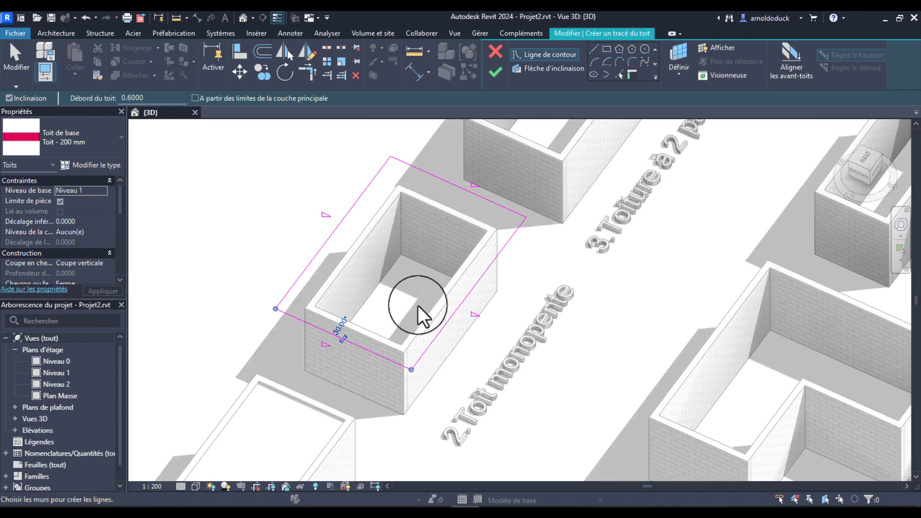
pyautogui.moveTo(372, 317)
pyautogui.keyDown('shift'); pyautogui.mouseDown(button='middle')
pyautogui.moveTo(446, 320)
pyautogui.moveTo(446, 263)
pyautogui.moveTo(417, 298)
pyautogui.moveTo(339, 325)
pyautogui.moveTo(287, 383)
pyautogui.mouseUp(button='middle'); pyautogui.keyUp('shift')
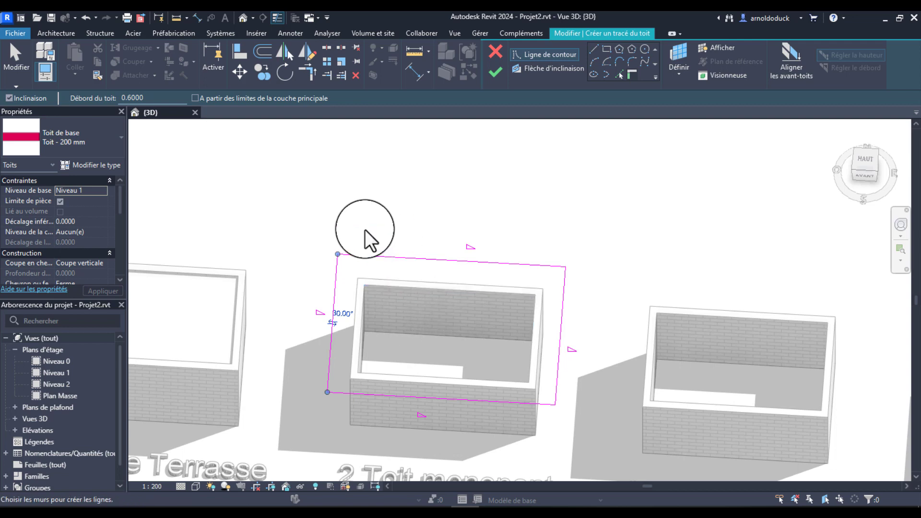
pyautogui.moveTo(336, 303)
pyautogui.keyDown('shift'); pyautogui.mouseDown(button='middle')
pyautogui.moveTo(441, 304)
pyautogui.moveTo(469, 292)
pyautogui.moveTo(250, 288)
pyautogui.moveTo(360, 338)
pyautogui.moveTo(335, 339)
pyautogui.moveTo(419, 280)
pyautogui.moveTo(439, 344)
pyautogui.moveTo(493, 350)
pyautogui.moveTo(468, 312)
pyautogui.mouseUp(button='middle'); pyautogui.keyUp('shift')
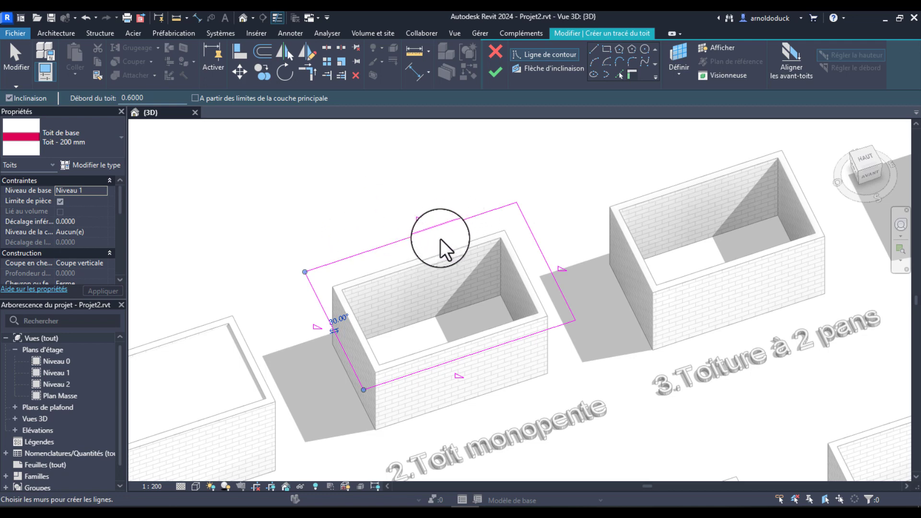
# Step: Turn off the slope definition on the front and two side edges of the 2.Toit monopente outline, keeping only the rear edge sloped
pyautogui.moveTo(453, 281)
pyautogui.keyDown('shift'); pyautogui.mouseDown(button='middle')
pyautogui.moveTo(422, 312)
pyautogui.moveTo(378, 305)
pyautogui.mouseUp(button='middle'); pyautogui.keyUp('shift')
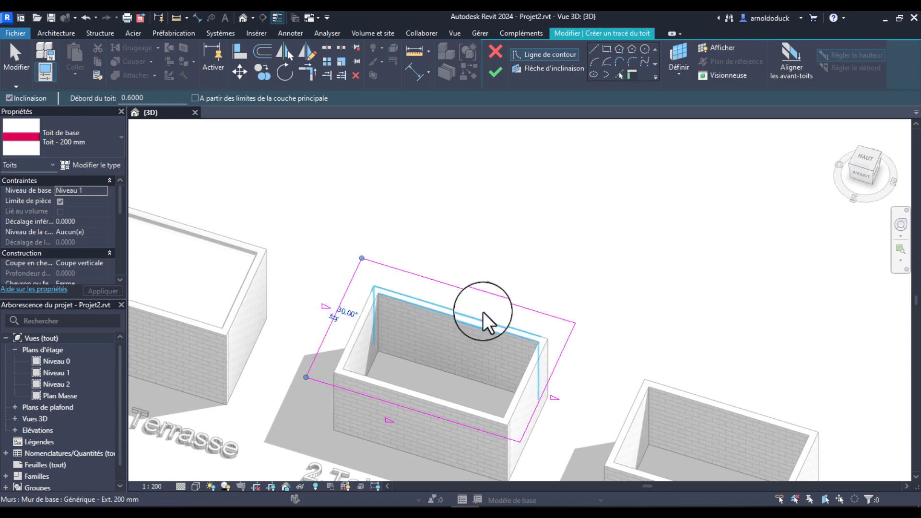
pyautogui.moveTo(469, 332); pyautogui.dragTo(444, 278, button='middle')
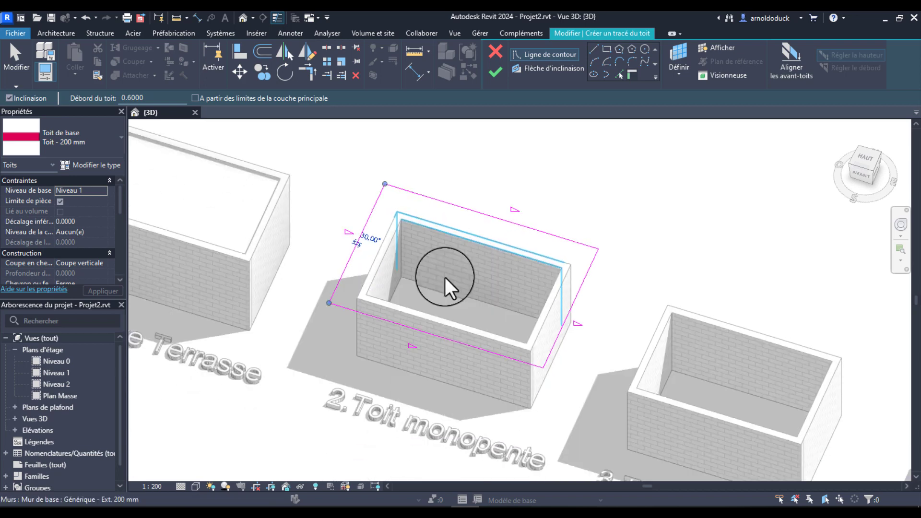
pyautogui.press('Escape')
pyautogui.moveTo(322, 202); pyautogui.dragTo(437, 272)
pyautogui.moveTo(551, 270)
pyautogui.keyDown('shift'); pyautogui.mouseDown(button='middle')
pyautogui.moveTo(567, 304)
pyautogui.moveTo(591, 302)
pyautogui.moveTo(564, 289)
pyautogui.moveTo(629, 304)
pyautogui.moveTo(426, 216)
pyautogui.mouseUp(button='middle'); pyautogui.keyUp('shift')
pyautogui.moveTo(386, 217)
pyautogui.mouseDown()
pyautogui.moveTo(473, 263)
pyautogui.moveTo(654, 295)
pyautogui.moveTo(450, 226)
pyautogui.moveTo(382, 215)
pyautogui.mouseUp()
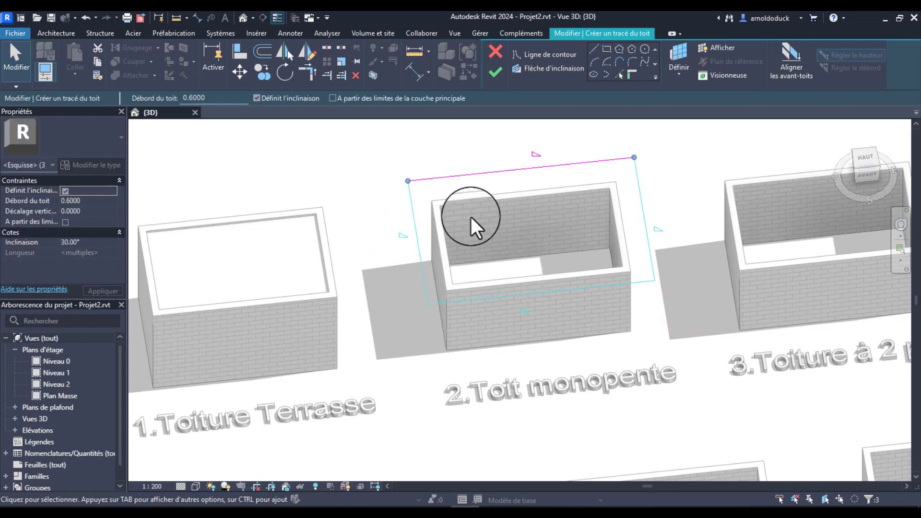
pyautogui.click(256, 97)
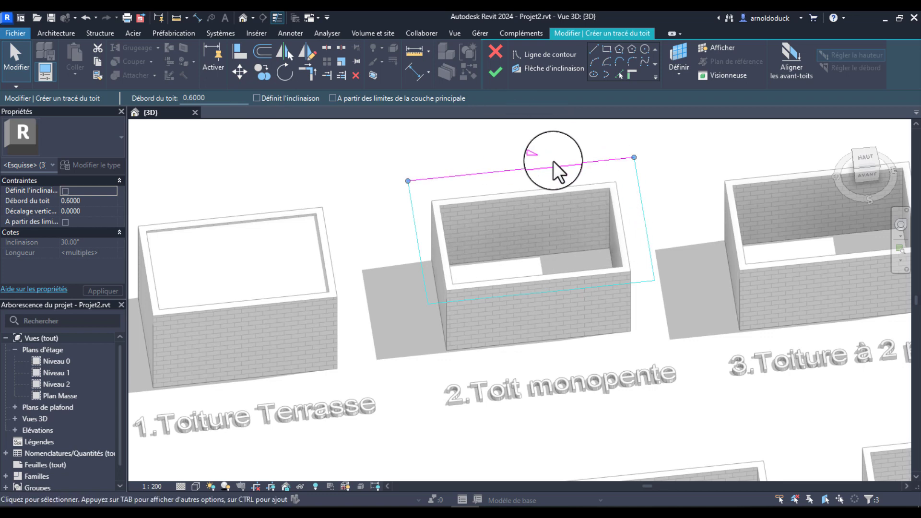
# Step: Finish the single-slope roof of 2.Toit monopente and attach the highlighted walls to it
pyautogui.click(496, 72)
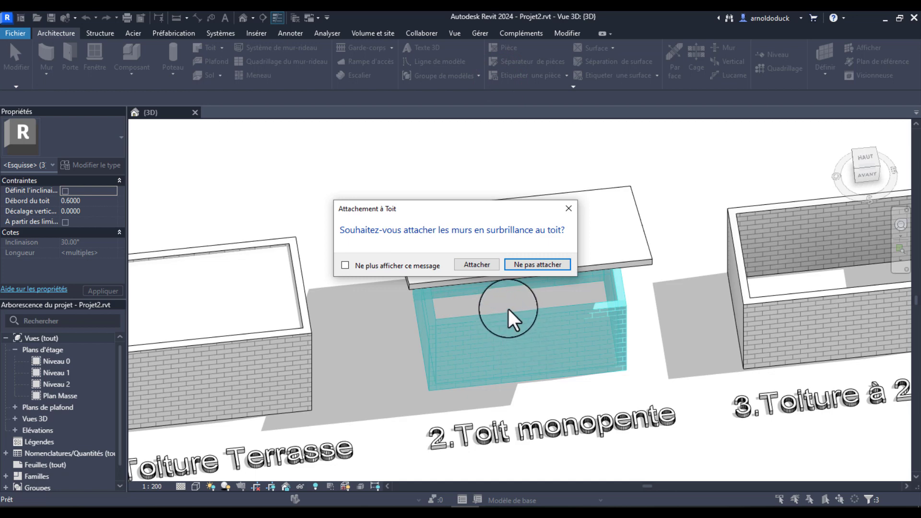
pyautogui.click(480, 265)
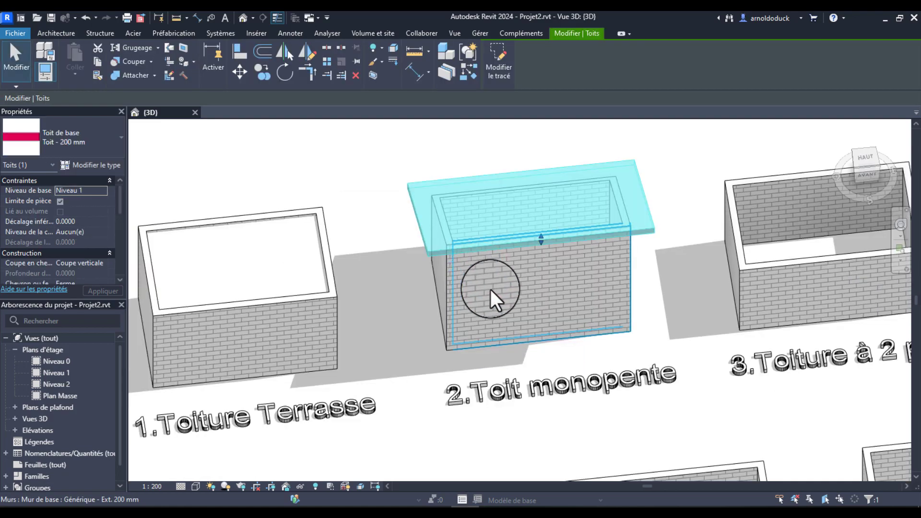
pyautogui.click(448, 155)
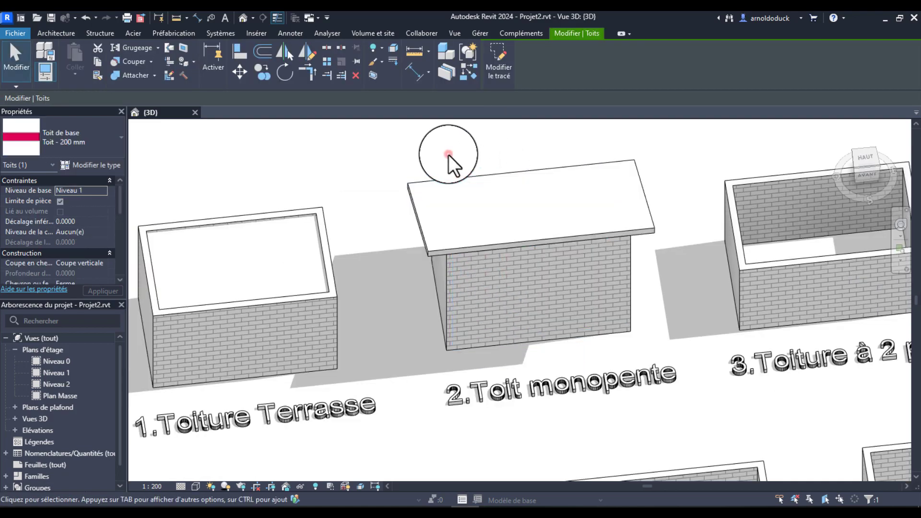
# Step: Examine the finished single-slope roof on 2.Toit monopente from the side and beside the neighbouring buildings
pyautogui.keyDown('shift'); pyautogui.moveTo(396, 311); pyautogui.dragTo(541, 278, button='middle'); pyautogui.keyUp('shift')
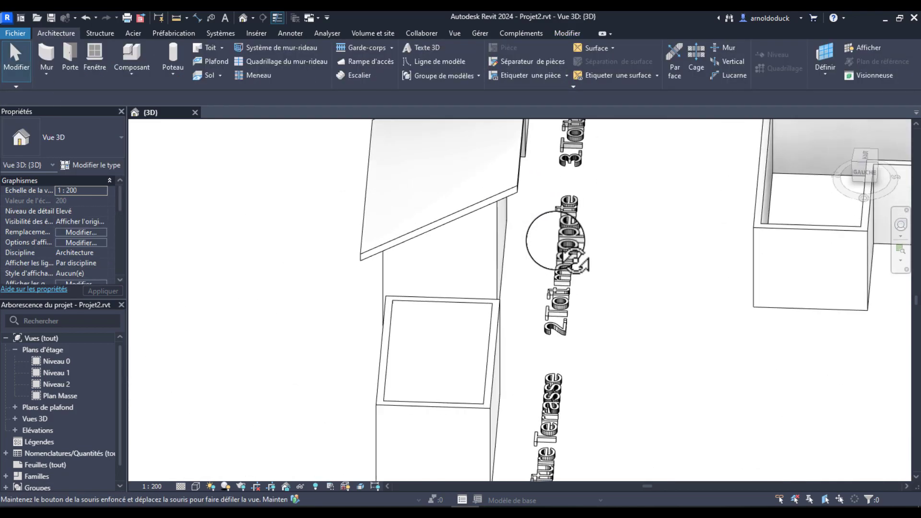
pyautogui.keyDown('shift'); pyautogui.moveTo(397, 188); pyautogui.dragTo(479, 279, button='middle'); pyautogui.keyUp('shift')
pyautogui.moveTo(550, 298); pyautogui.dragTo(464, 207, button='middle')
pyautogui.scroll(-1, 603, 270)
pyautogui.moveTo(599, 274); pyautogui.dragTo(561, 236, button='middle')
pyautogui.scroll(-1, 599, 280)
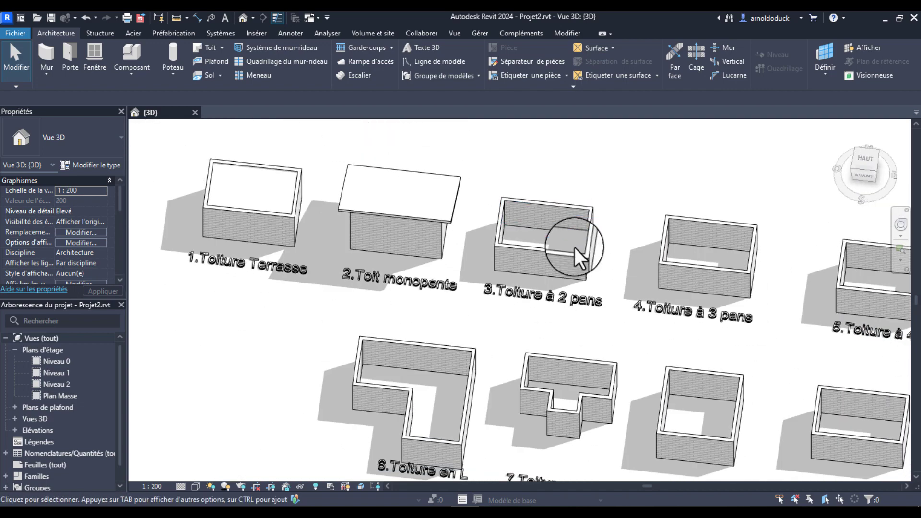
pyautogui.keyDown('shift'); pyautogui.moveTo(596, 270); pyautogui.dragTo(617, 267, button='middle'); pyautogui.keyUp('shift')
pyautogui.scroll(2, 573, 191)
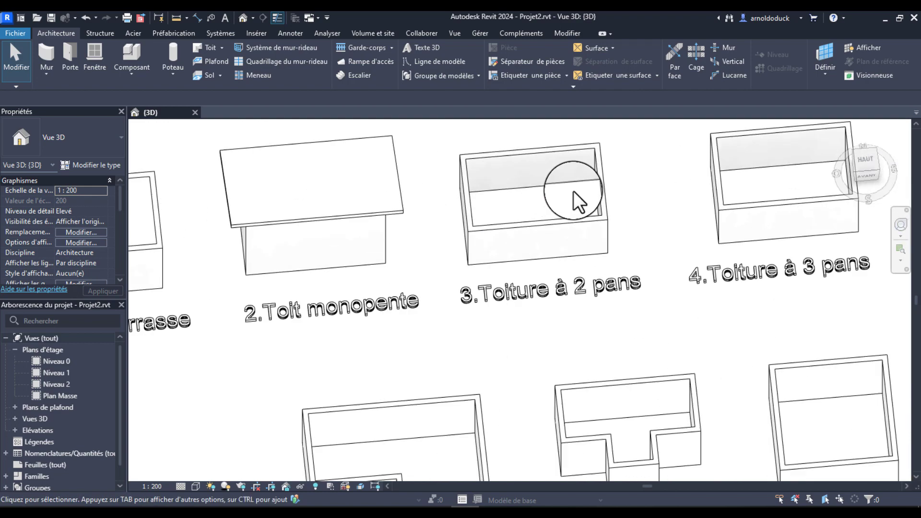
# Step: Start a roof by footprint on Niveau 1 for the 3.Toiture à 2 pans building
pyautogui.click(870, 160)
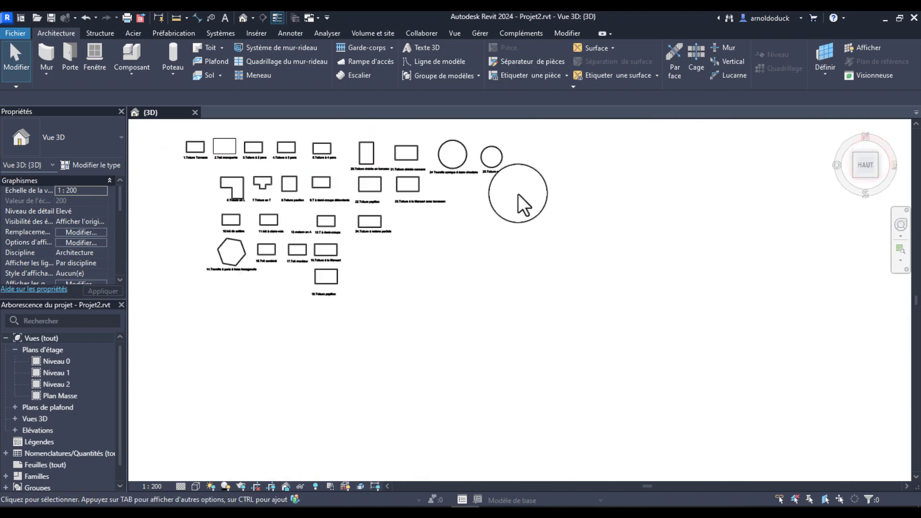
pyautogui.scroll(5, 442, 231)
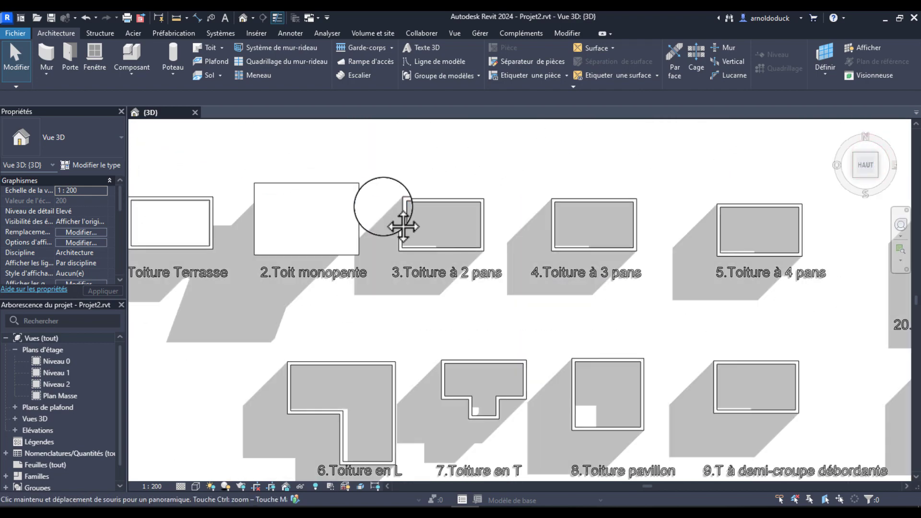
pyautogui.scroll(2, 429, 238)
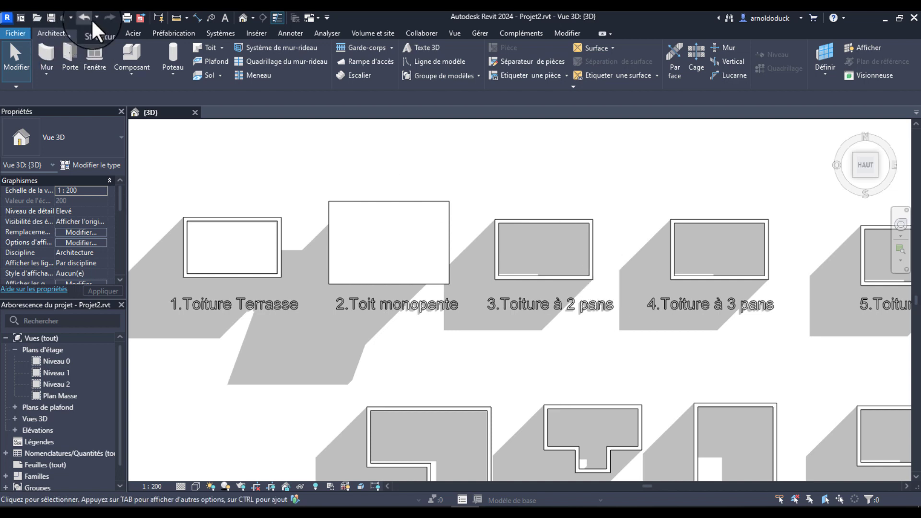
pyautogui.click(201, 45)
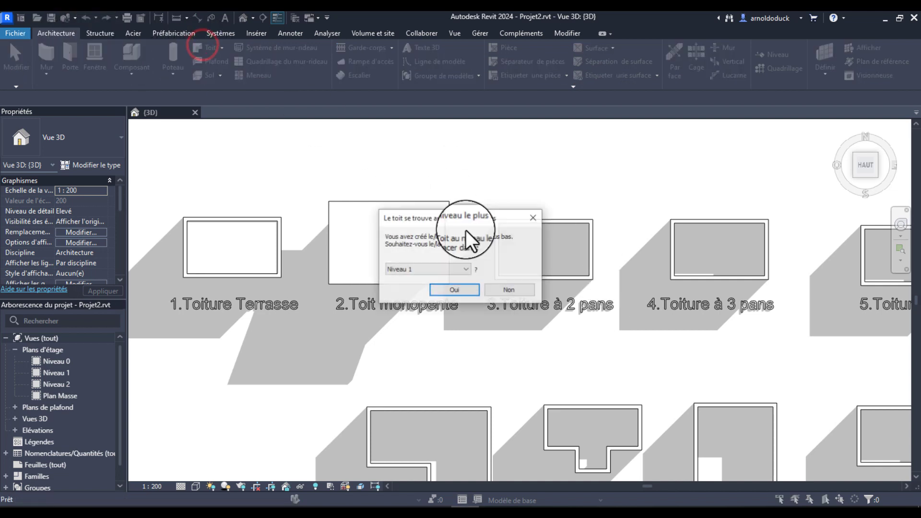
pyautogui.click(449, 286)
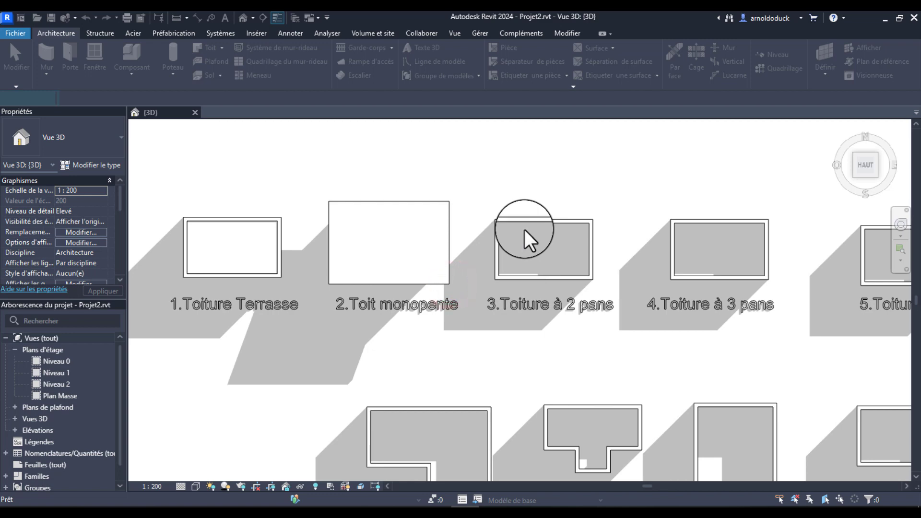
# Step: Create a closed roof outline from the four walls of 3.Toiture à 2 pans with the 0.60 overhang outside
pyautogui.scroll(3, 533, 220)
pyautogui.click(536, 219)
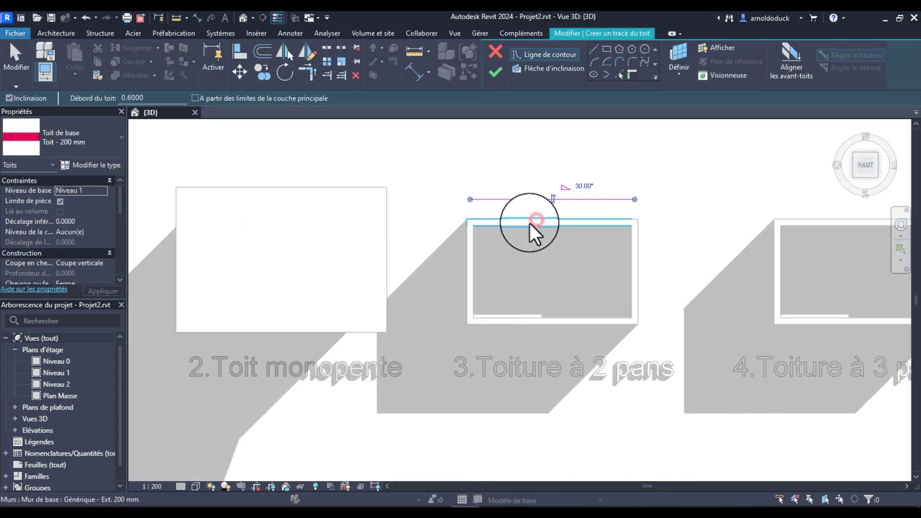
pyautogui.click(466, 260)
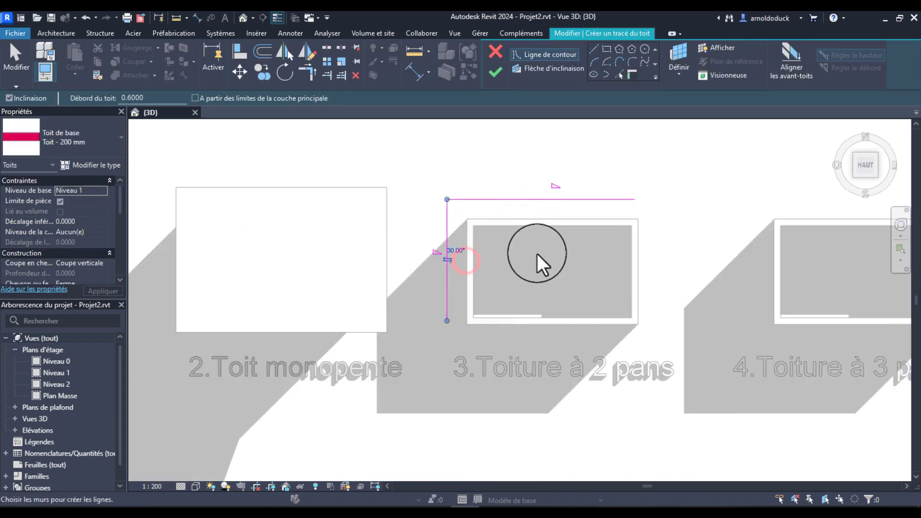
pyautogui.click(639, 268)
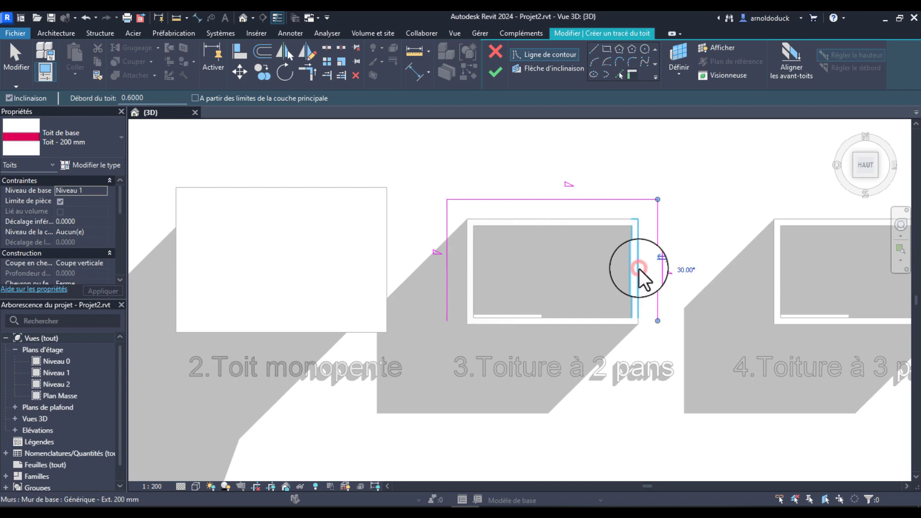
pyautogui.click(562, 321)
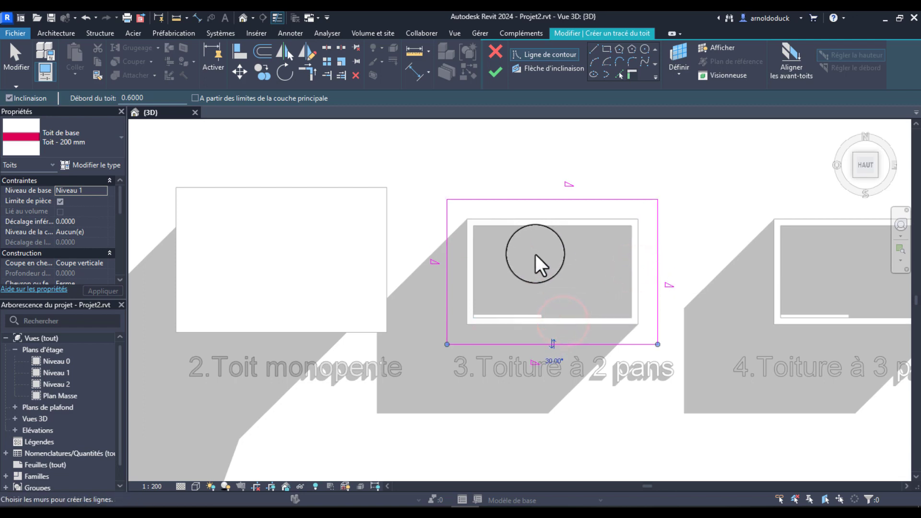
pyautogui.press('Escape')
pyautogui.scroll(-2, 561, 245)
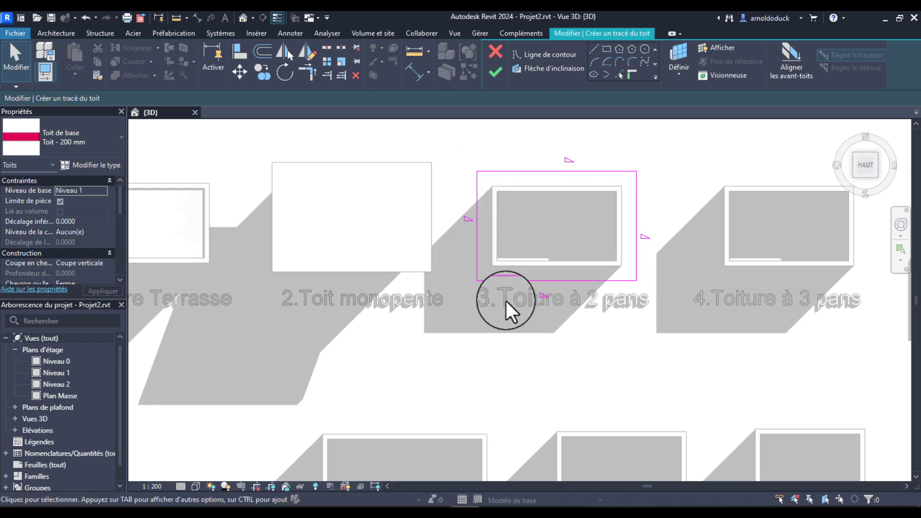
# Step: Remove the slope from the two short sides of the 3.Toiture à 2 pans outline and finish the roof with its walls attached
pyautogui.moveTo(667, 224); pyautogui.dragTo(467, 200)
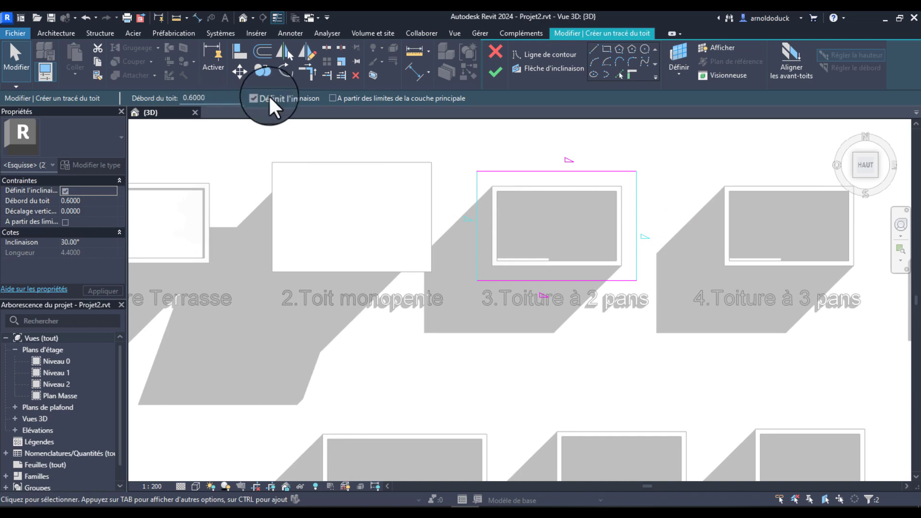
pyautogui.click(257, 97)
pyautogui.click(493, 72)
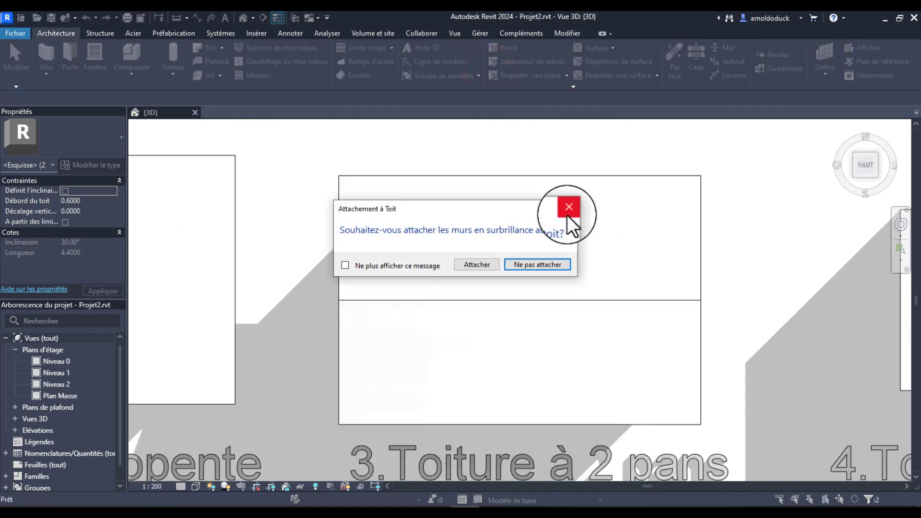
pyautogui.click(476, 265)
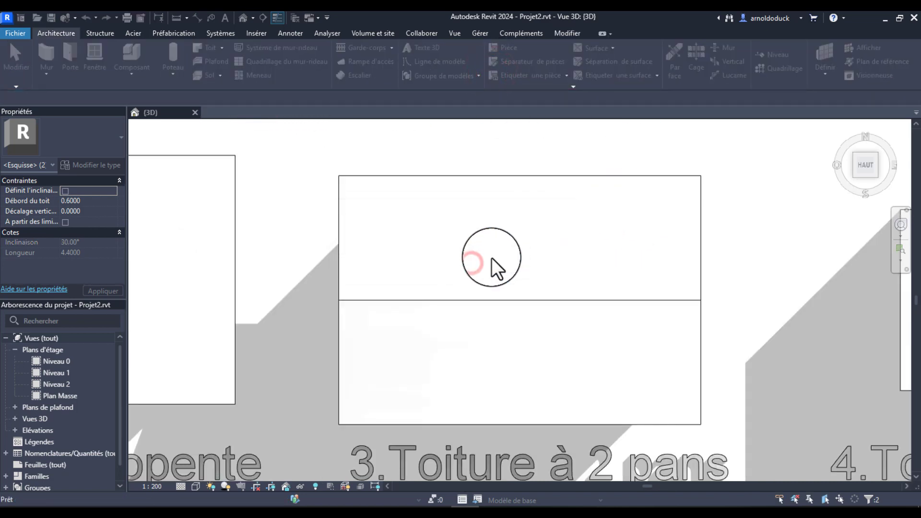
pyautogui.scroll(-3, 501, 265)
pyautogui.keyDown('shift'); pyautogui.moveTo(592, 320); pyautogui.dragTo(433, 292, button='middle'); pyautogui.keyUp('shift')
pyautogui.press('Escape')
pyautogui.moveTo(555, 298); pyautogui.dragTo(475, 301, button='middle')
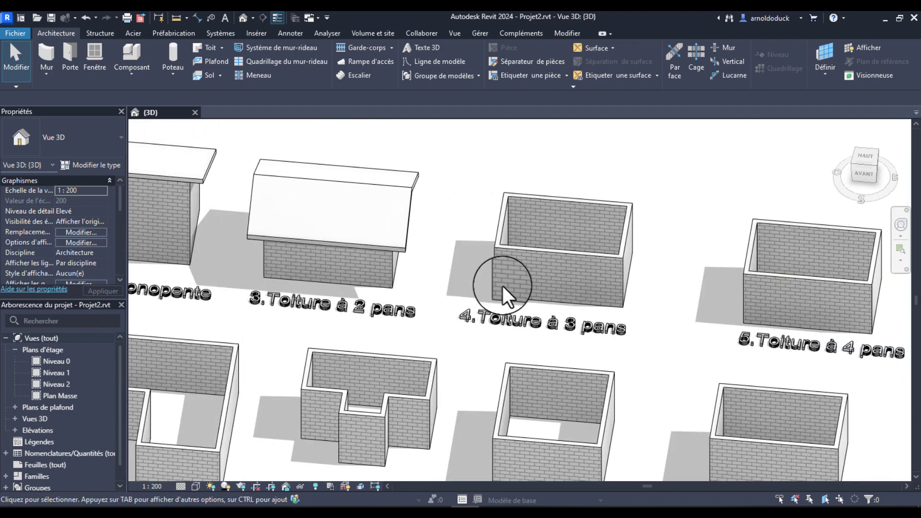
# Step: Start a roof by footprint on Niveau 1 for the 4.Toiture à 3 pans building
pyautogui.click(611, 266)
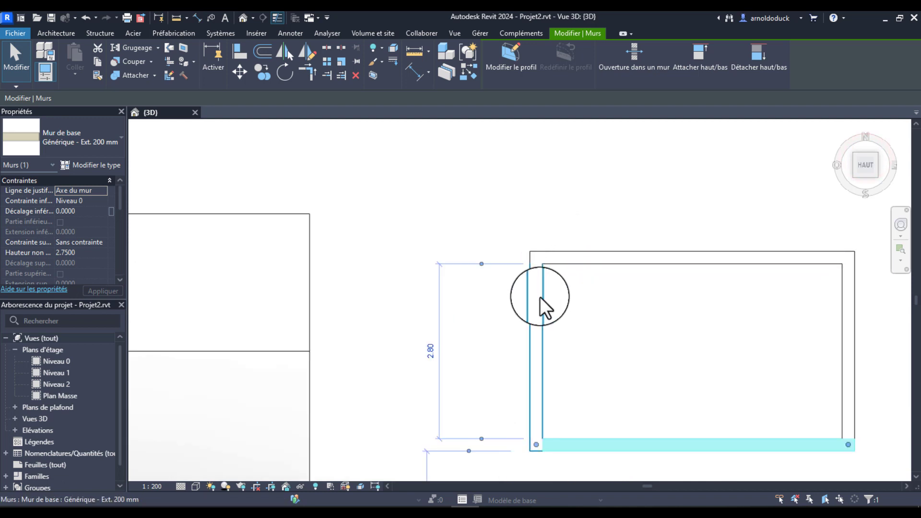
pyautogui.scroll(-2, 556, 307)
pyautogui.moveTo(666, 359); pyautogui.dragTo(619, 299, button='middle')
pyautogui.scroll(-1, 579, 266)
pyautogui.moveTo(589, 256); pyautogui.dragTo(599, 235, button='middle')
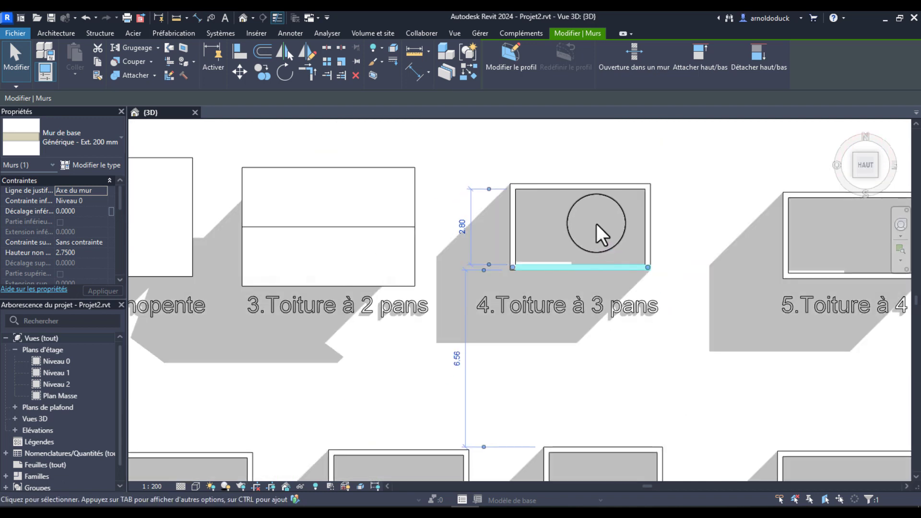
pyautogui.click(67, 33)
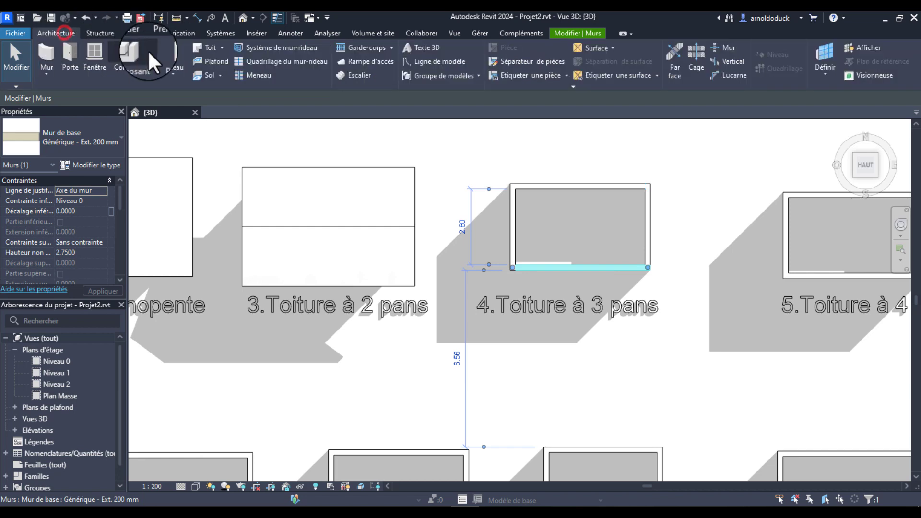
pyautogui.click(198, 46)
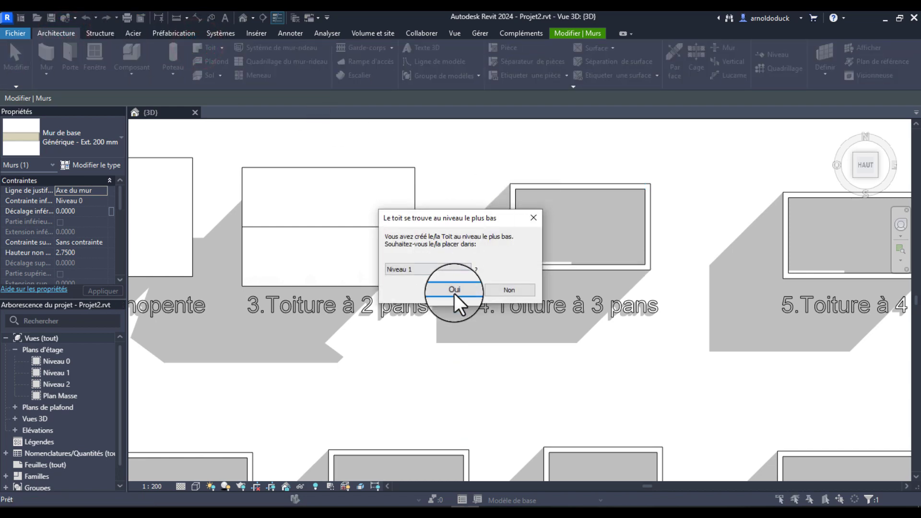
pyautogui.click(453, 287)
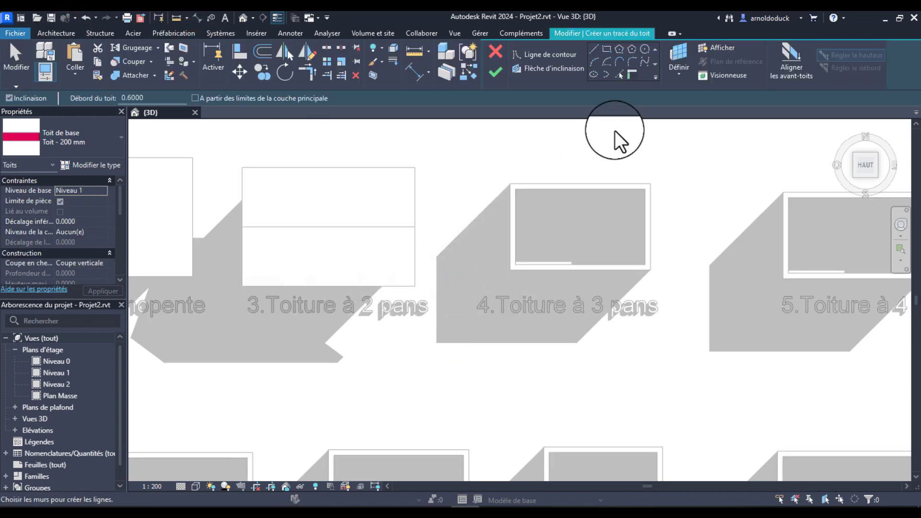
# Step: Create a closed roof outline from the four walls of 4.Toiture à 3 pans with the 0.60 overhang outside
pyautogui.click(569, 186)
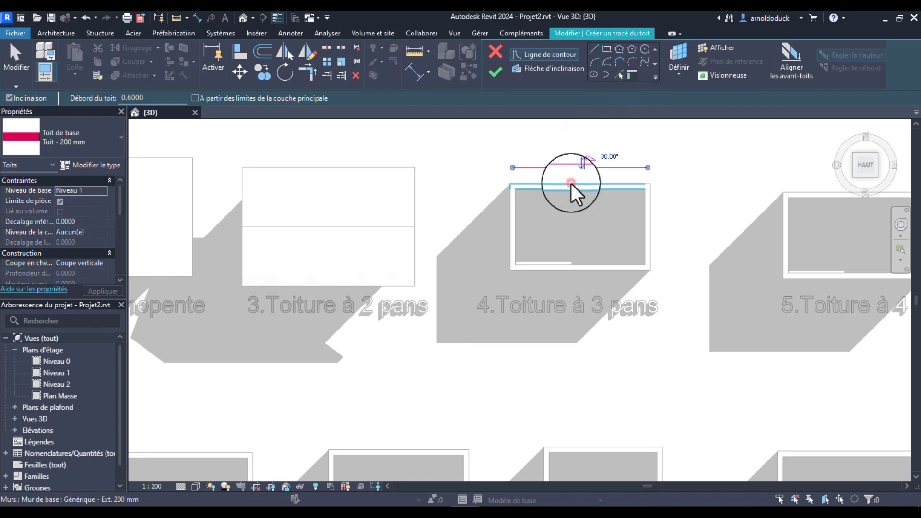
pyautogui.click(507, 218)
pyautogui.click(551, 267)
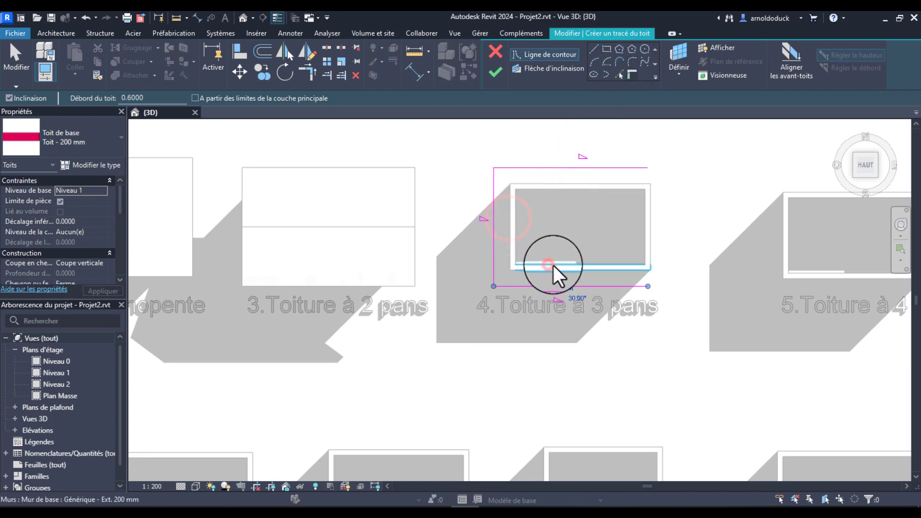
pyautogui.click(650, 236)
pyautogui.scroll(-1, 570, 220)
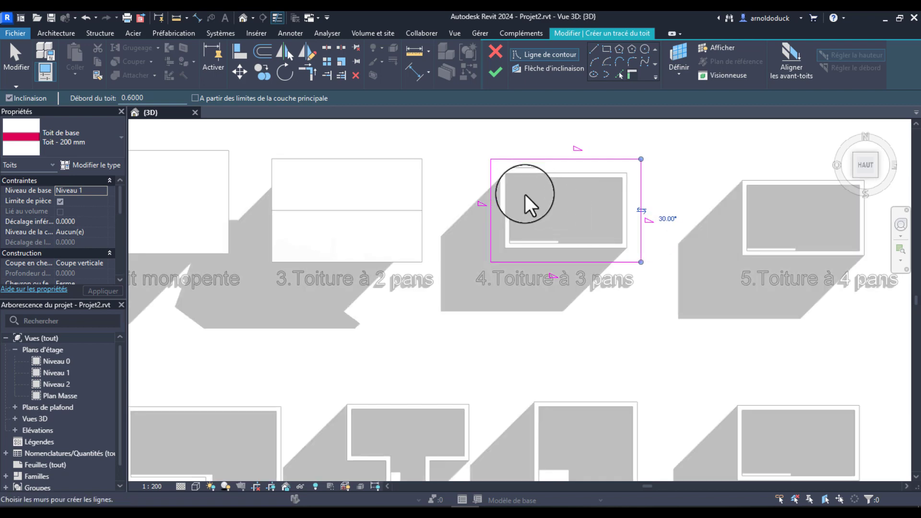
pyautogui.click(669, 210)
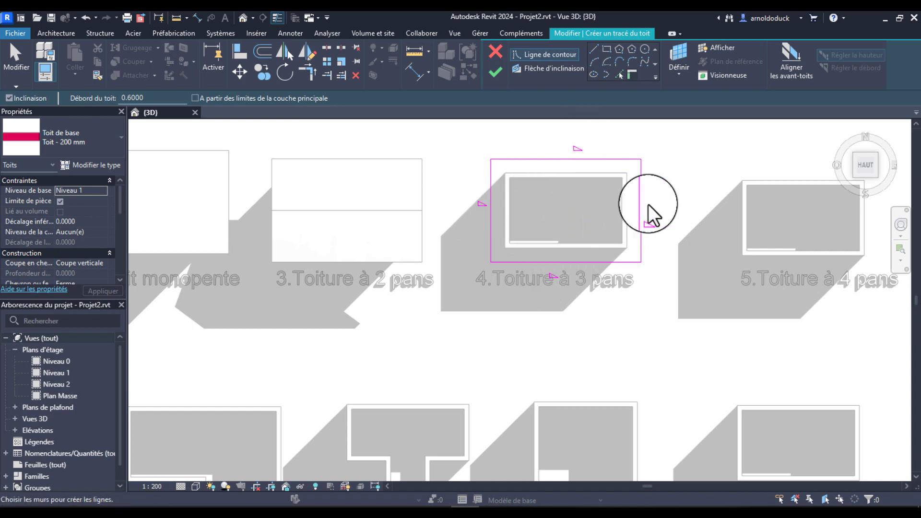
pyautogui.press('Escape')
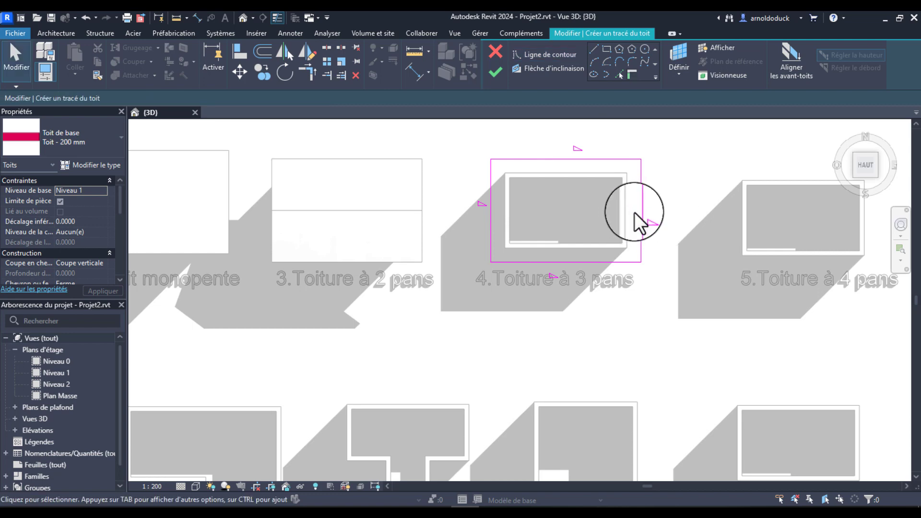
# Step: Remove the slope from one short side of the 4.Toiture à 3 pans outline and finish the roof with its walls attached
pyautogui.click(641, 214)
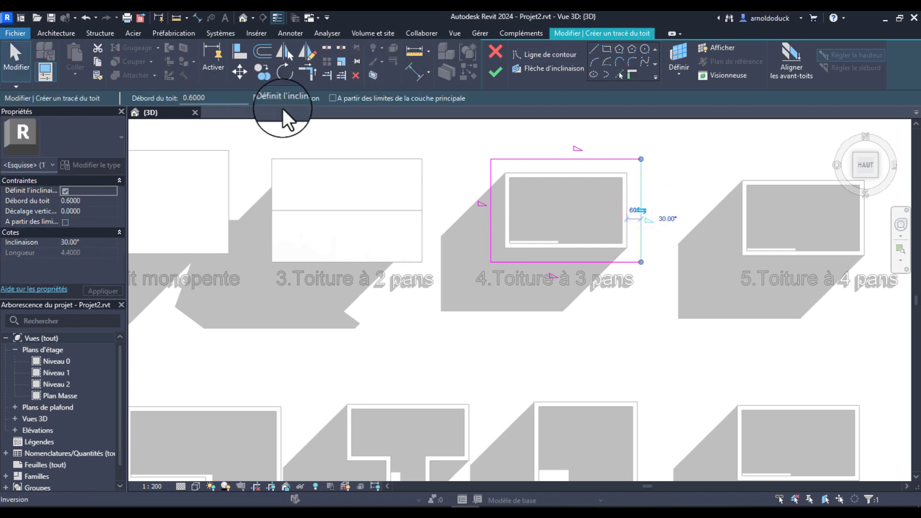
pyautogui.click(258, 98)
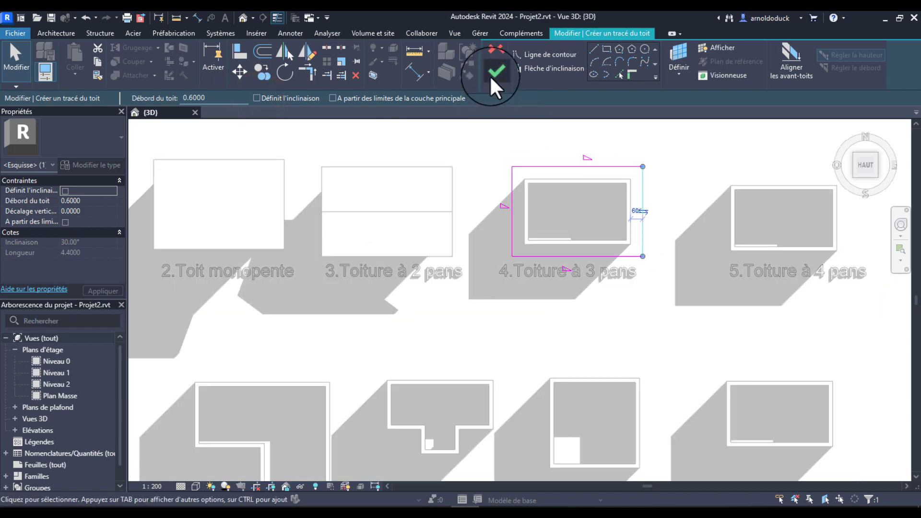
pyautogui.click(494, 73)
pyautogui.scroll(4, 574, 139)
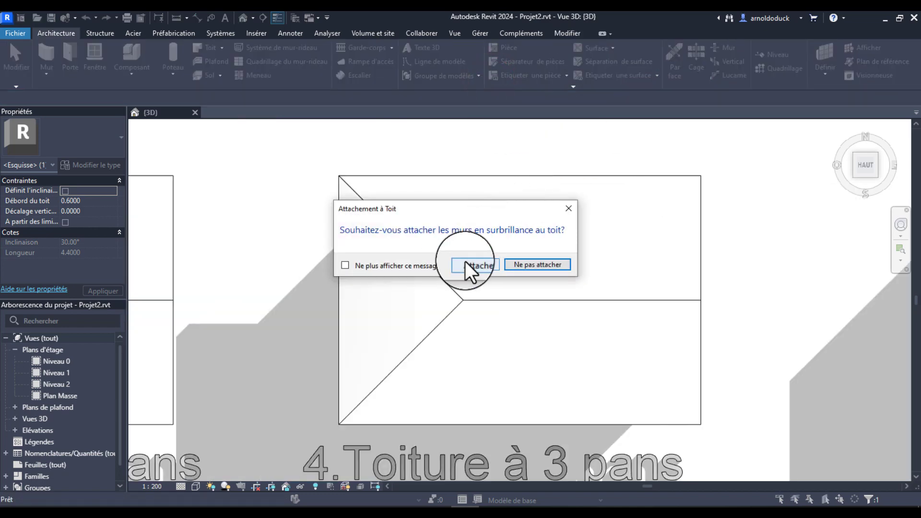
pyautogui.click(479, 267)
pyautogui.scroll(-5, 522, 302)
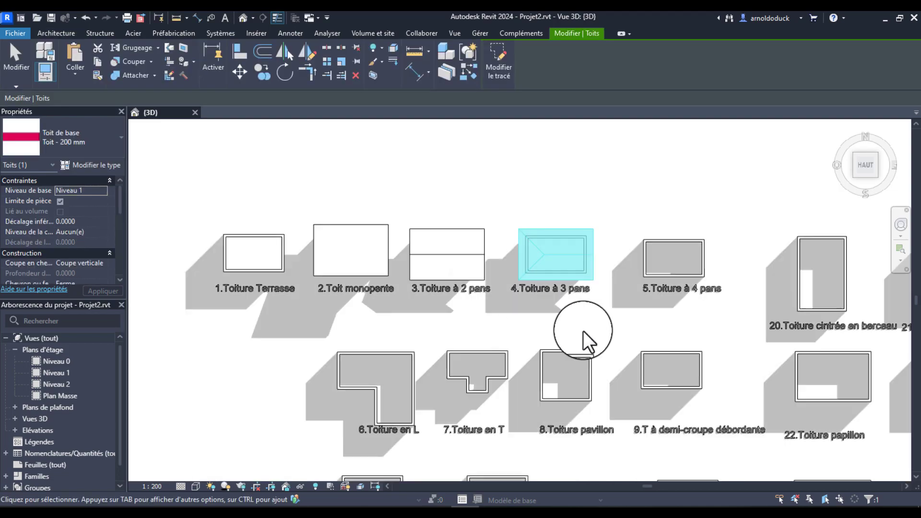
pyautogui.moveTo(582, 343)
pyautogui.keyDown('shift'); pyautogui.mouseDown(button='middle')
pyautogui.moveTo(589, 283)
pyautogui.moveTo(579, 179)
pyautogui.mouseUp(button='middle'); pyautogui.keyUp('shift')
pyautogui.scroll(5, 602, 295)
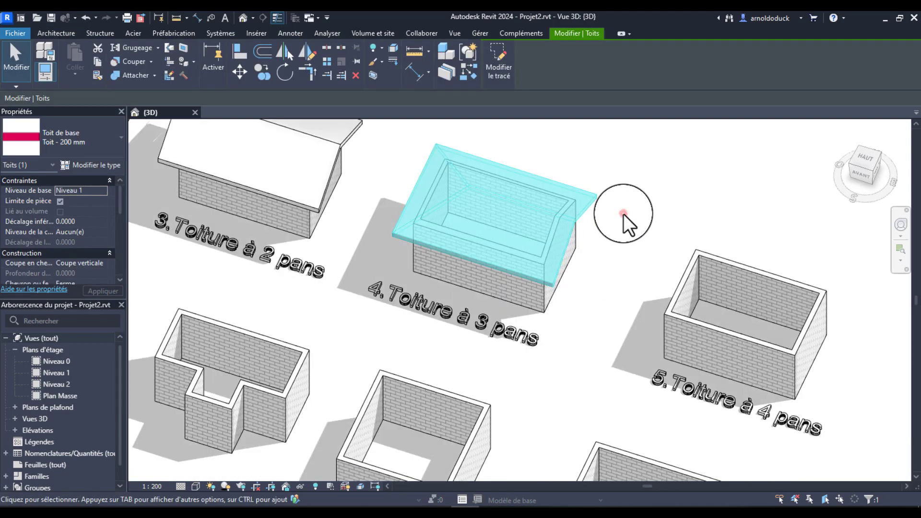
pyautogui.click(623, 213)
pyautogui.scroll(-2, 456, 206)
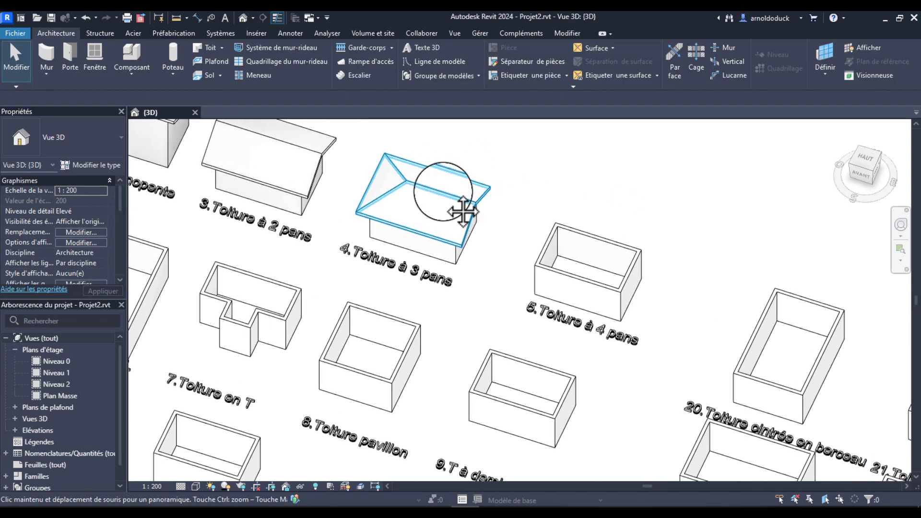
# Step: Start a roof by footprint on Niveau 1 for the 5.Toiture à 4 pans building in the top view
pyautogui.click(603, 297)
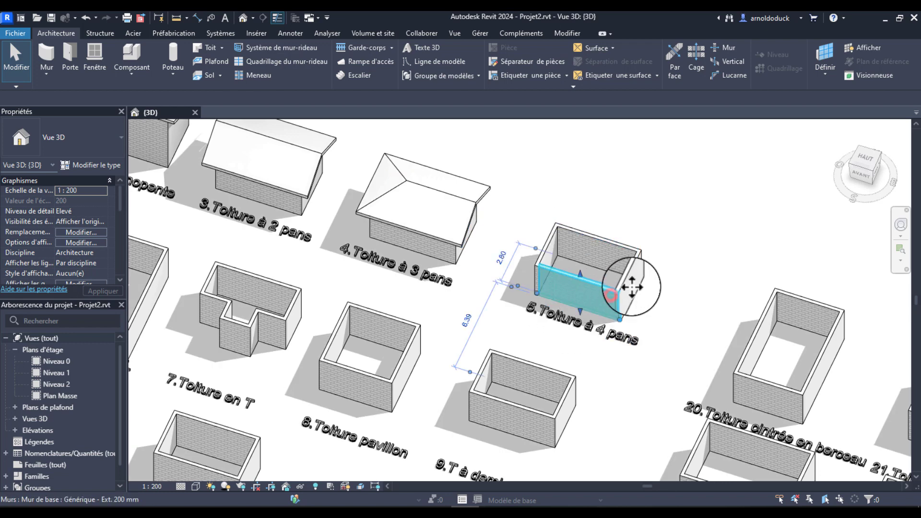
pyautogui.click(865, 159)
pyautogui.scroll(-5, 599, 284)
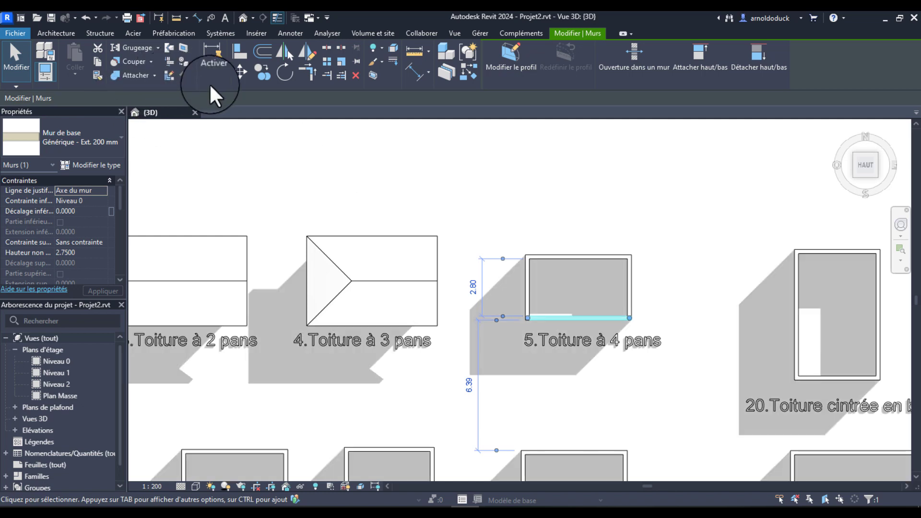
pyautogui.click(71, 33)
pyautogui.click(201, 48)
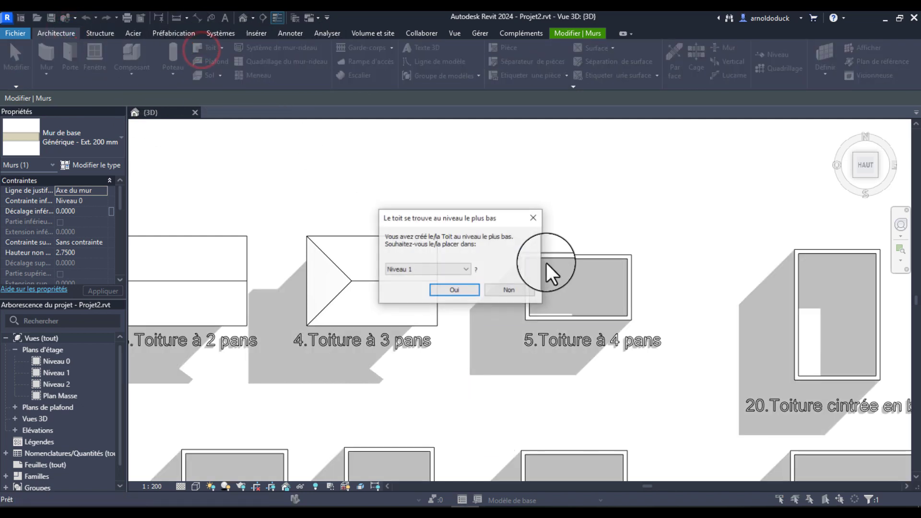
pyautogui.click(454, 290)
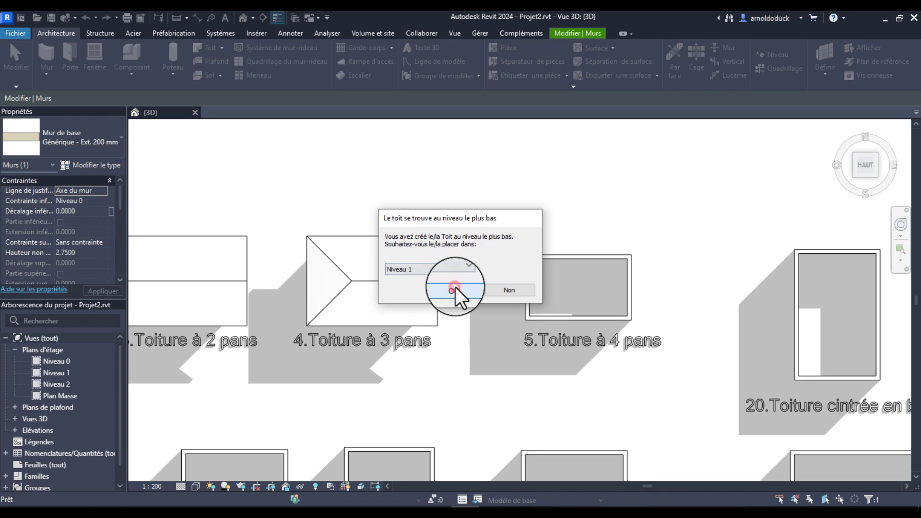
# Step: Create a closed roof outline from the four walls of 5.Toiture à 4 pans with the 0.60 overhang outside and all sides sloped
pyautogui.click(577, 255)
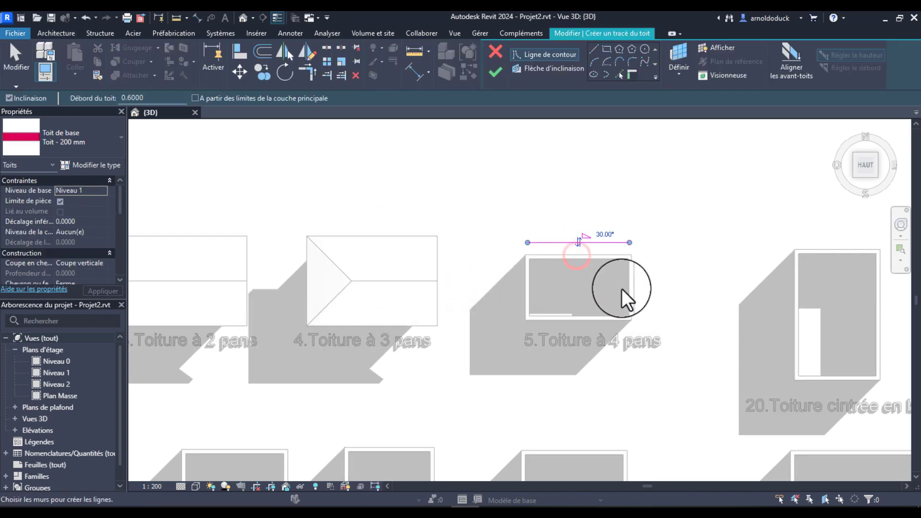
pyautogui.click(628, 287)
pyautogui.click(524, 283)
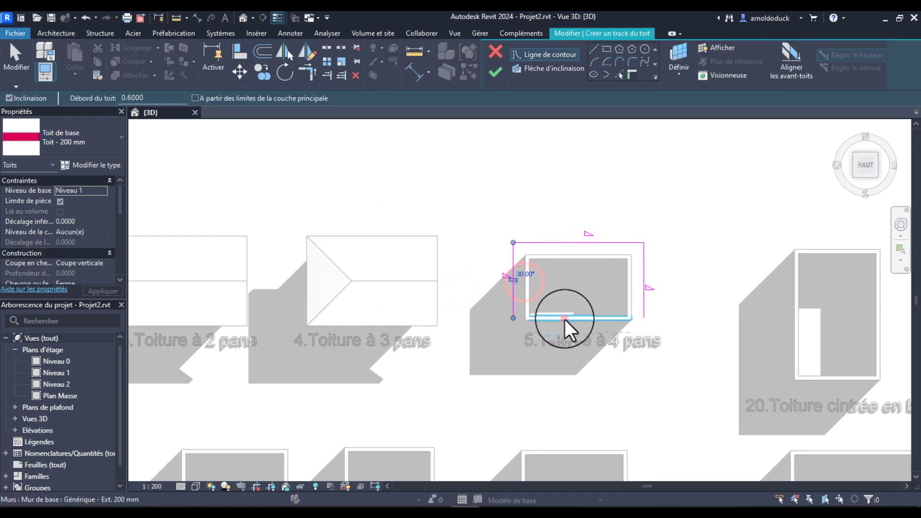
pyautogui.click(565, 320)
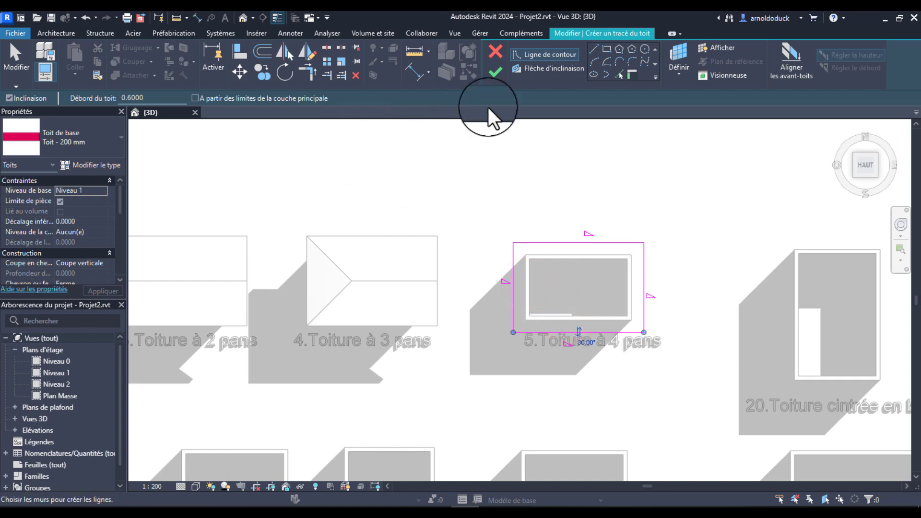
# Step: Finish the 5.Toiture à 4 pans roof and attach its walls to it
pyautogui.click(497, 71)
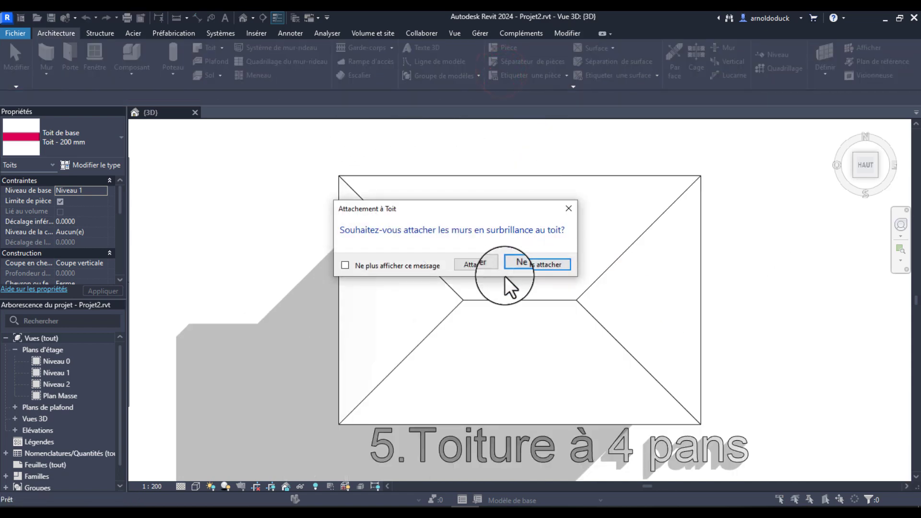
pyautogui.click(479, 262)
pyautogui.scroll(-5, 571, 272)
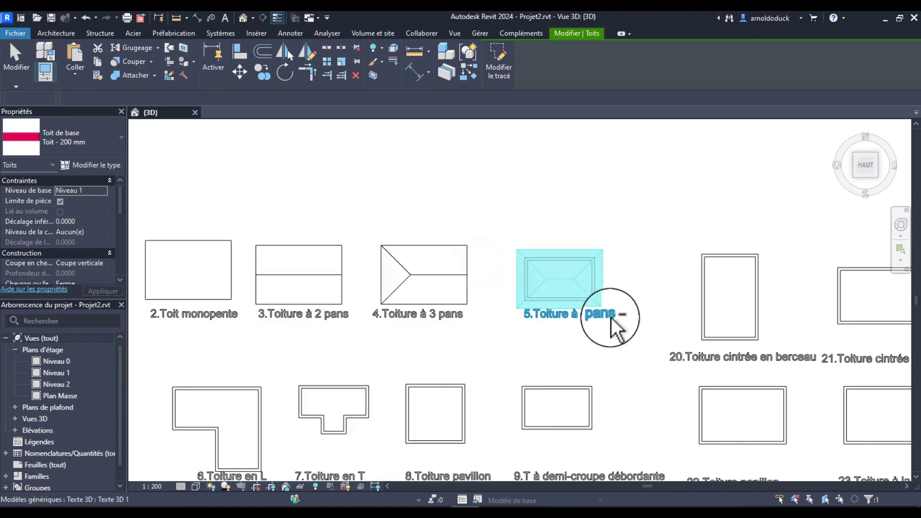
pyautogui.keyDown('shift'); pyautogui.moveTo(610, 315); pyautogui.dragTo(559, 147, button='middle'); pyautogui.keyUp('shift')
pyautogui.press('Escape')
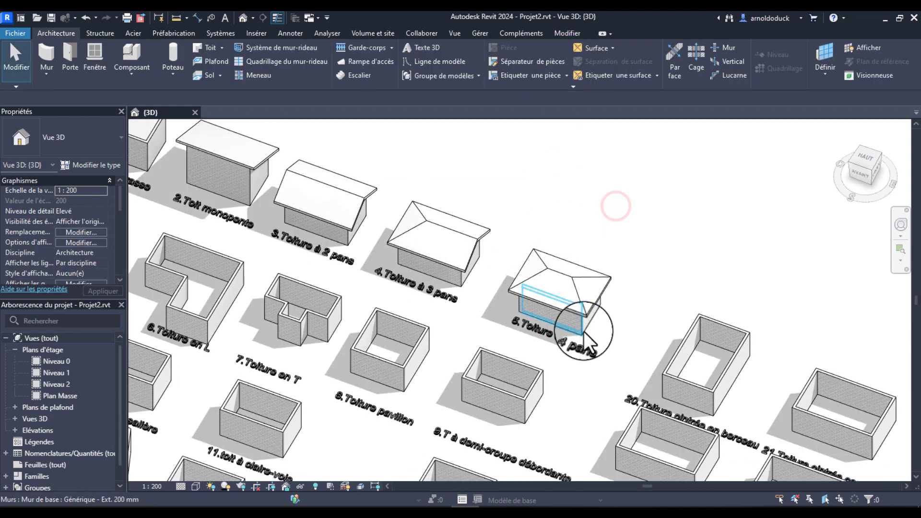
pyautogui.scroll(4, 583, 332)
pyautogui.moveTo(558, 334); pyautogui.dragTo(655, 293, button='middle')
pyautogui.scroll(-5, 584, 271)
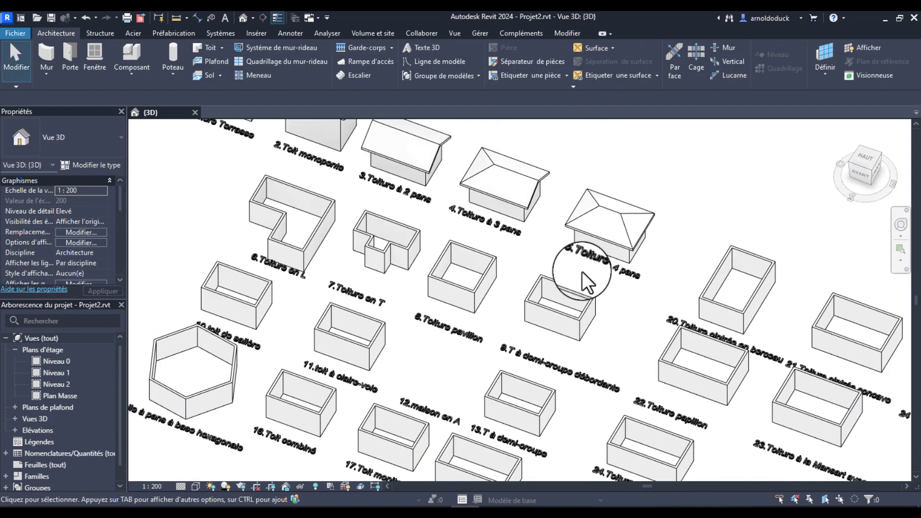
# Step: Start a roof by footprint on Niveau 1 for the 6.Toiture en L building
pyautogui.moveTo(582, 271); pyautogui.dragTo(621, 354, button='middle')
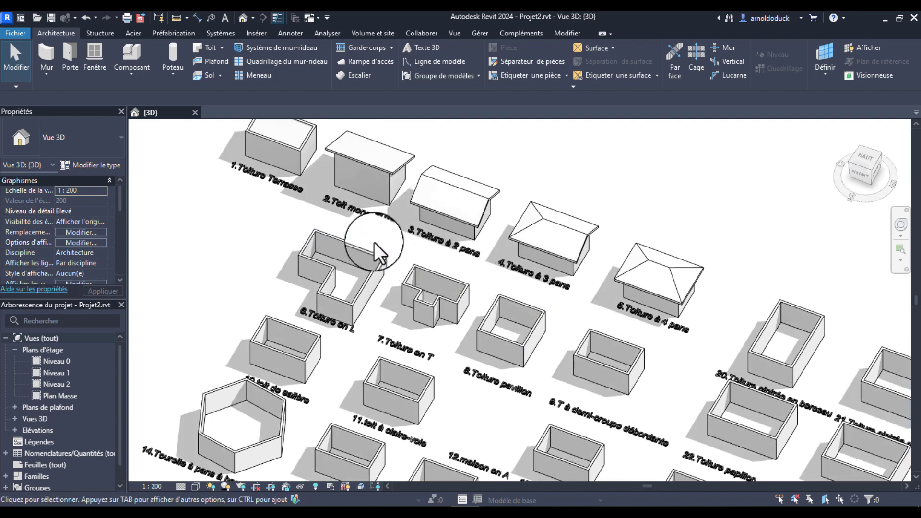
pyautogui.keyDown('shift'); pyautogui.moveTo(419, 252); pyautogui.dragTo(513, 307, button='middle'); pyautogui.keyUp('shift')
pyautogui.moveTo(468, 335); pyautogui.dragTo(462, 175, button='middle')
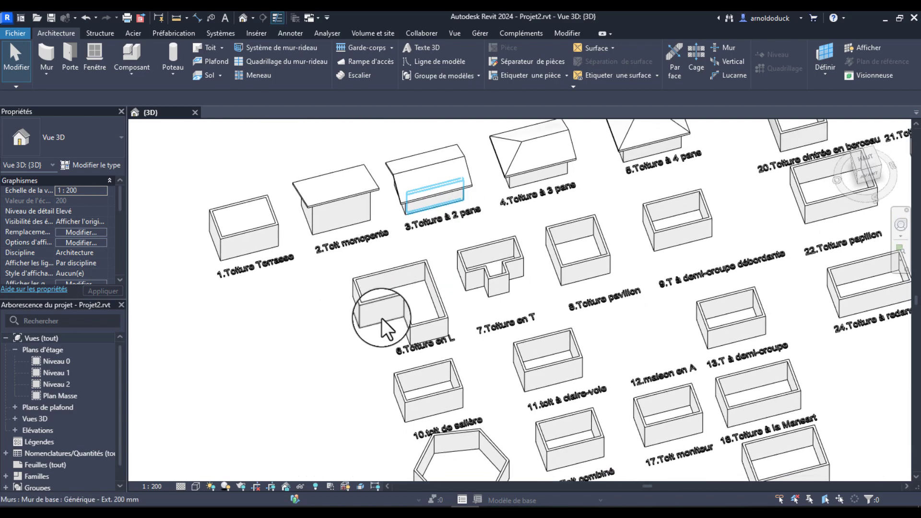
pyautogui.scroll(2, 383, 316)
pyautogui.moveTo(372, 268)
pyautogui.keyDown('shift'); pyautogui.mouseDown(button='middle')
pyautogui.moveTo(386, 288)
pyautogui.moveTo(374, 278)
pyautogui.mouseUp(button='middle'); pyautogui.keyUp('shift')
pyautogui.scroll(3, 374, 273)
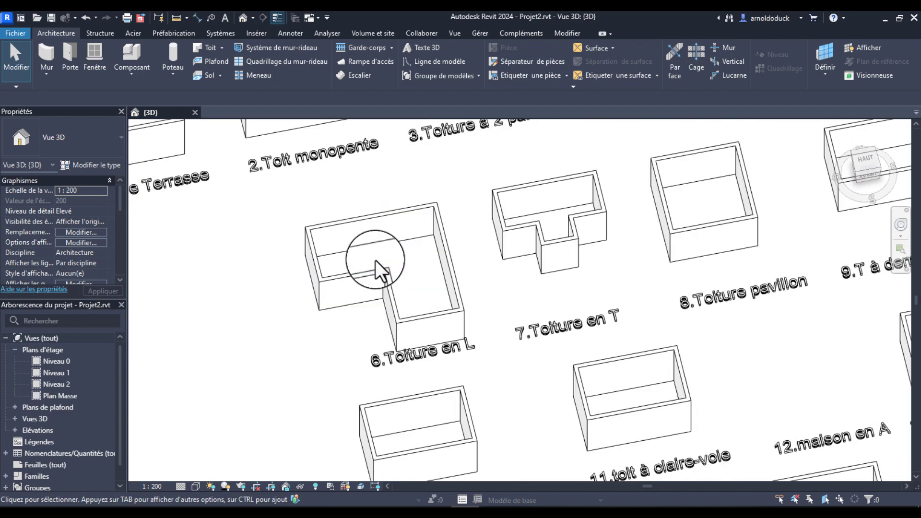
pyautogui.scroll(-1, 401, 235)
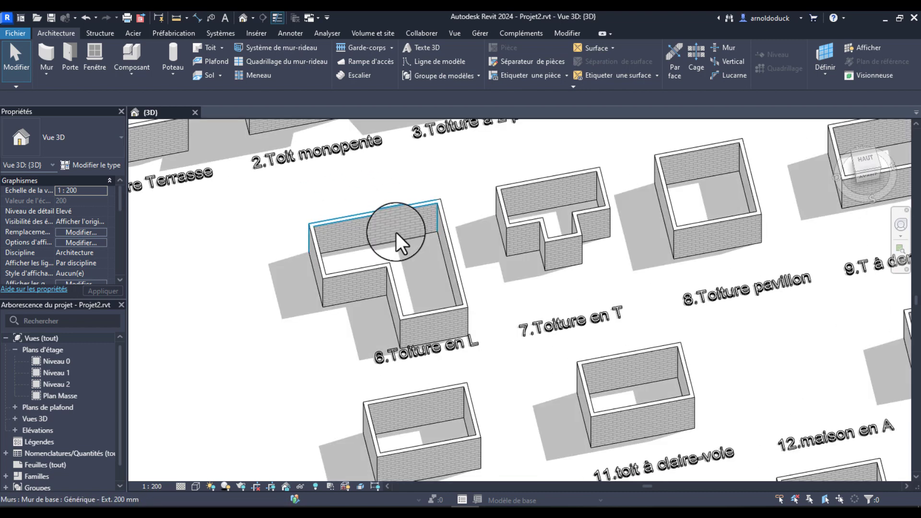
pyautogui.click(213, 50)
pyautogui.press('Return')
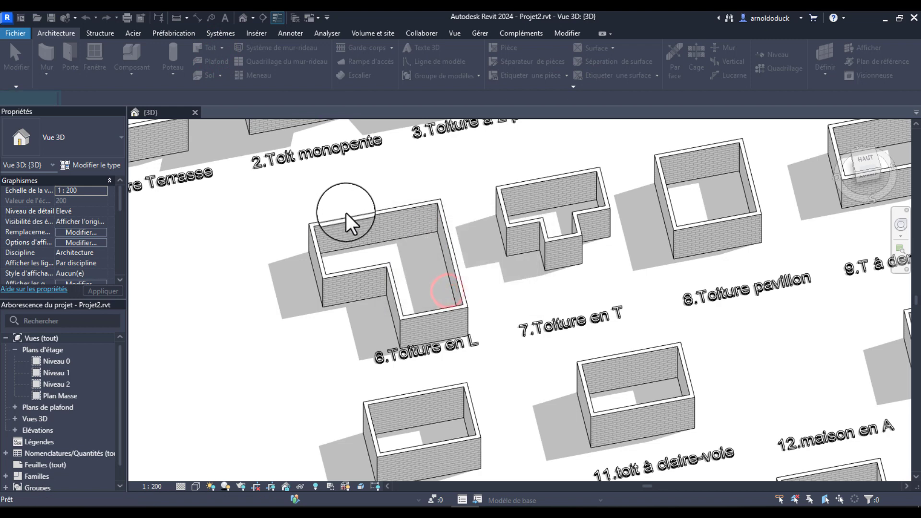
# Step: Create a sloped outline line from the long rear wall of 6.Toiture en L and flip its 0.60 overhang to the outside
pyautogui.click(346, 217)
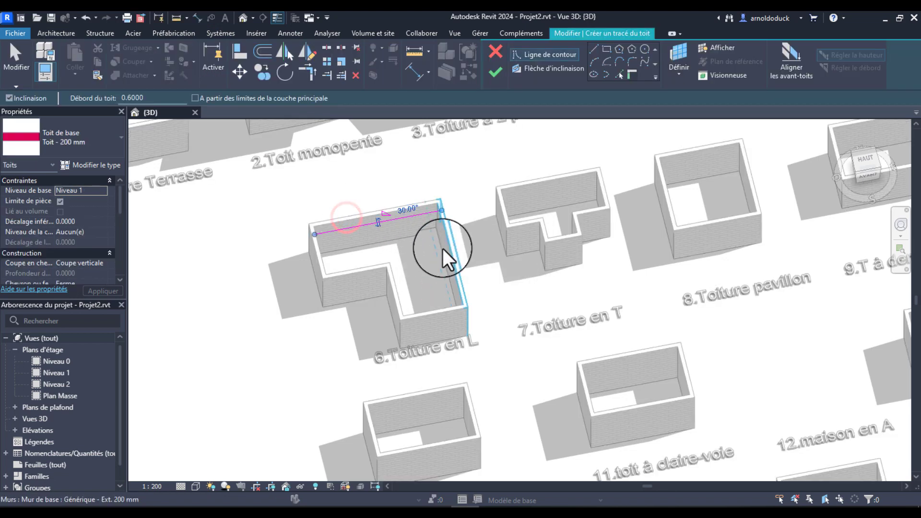
pyautogui.scroll(3, 372, 223)
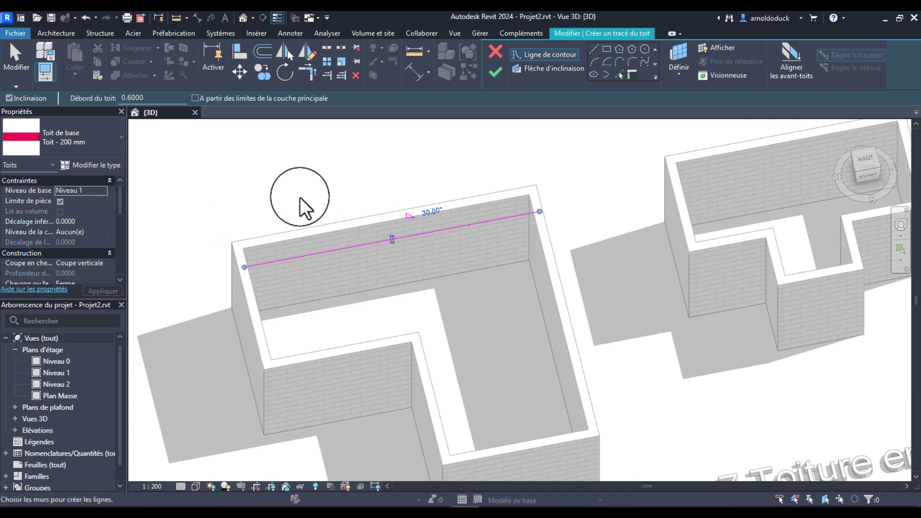
pyautogui.click(390, 237)
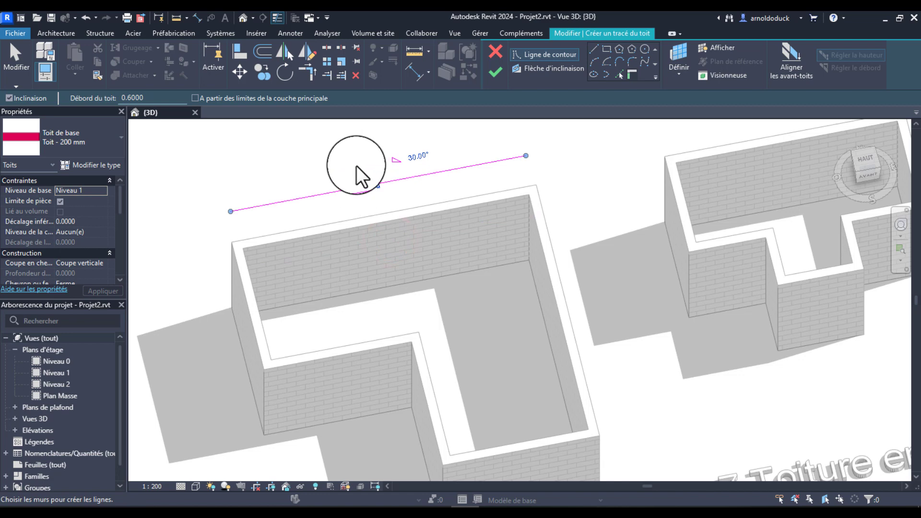
# Step: Close the 6.Toiture en L outline with sloped lines from the remaining five walls, keeping the 0.60 overhang outside
pyautogui.click(538, 237)
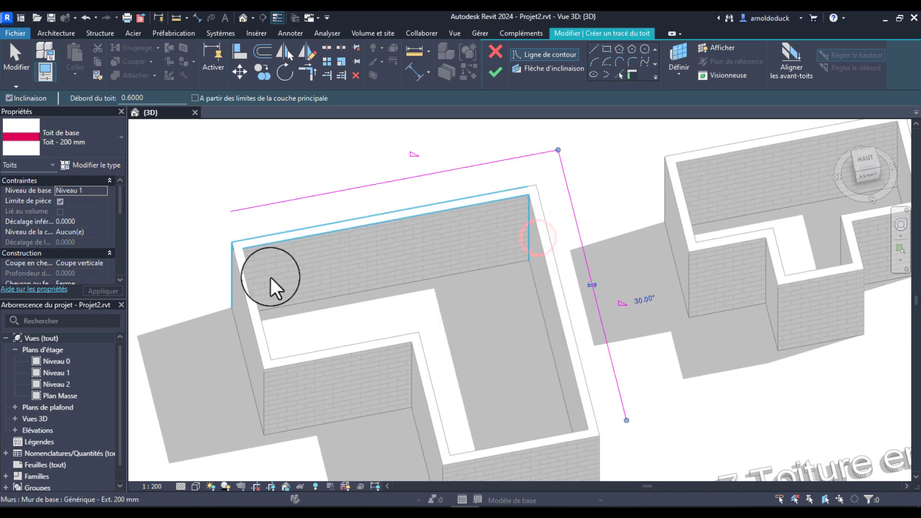
pyautogui.click(250, 288)
pyautogui.scroll(-2, 328, 286)
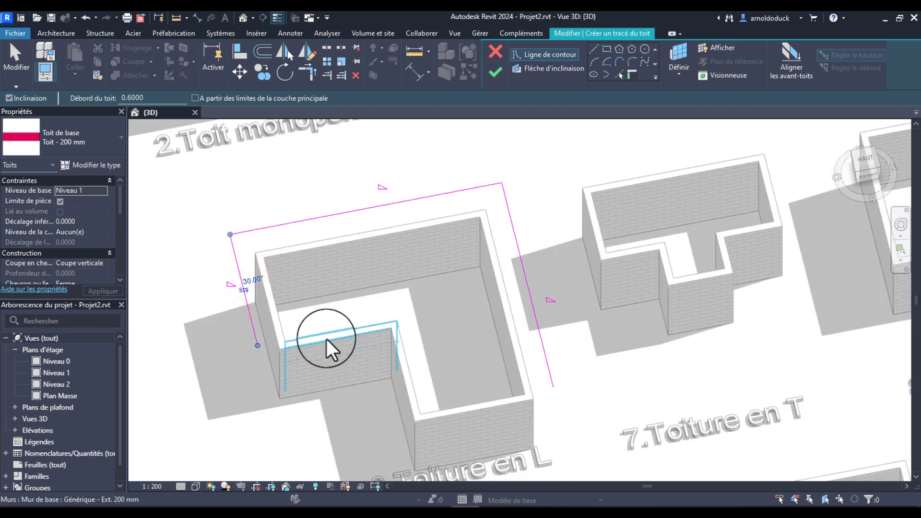
pyautogui.click(326, 338)
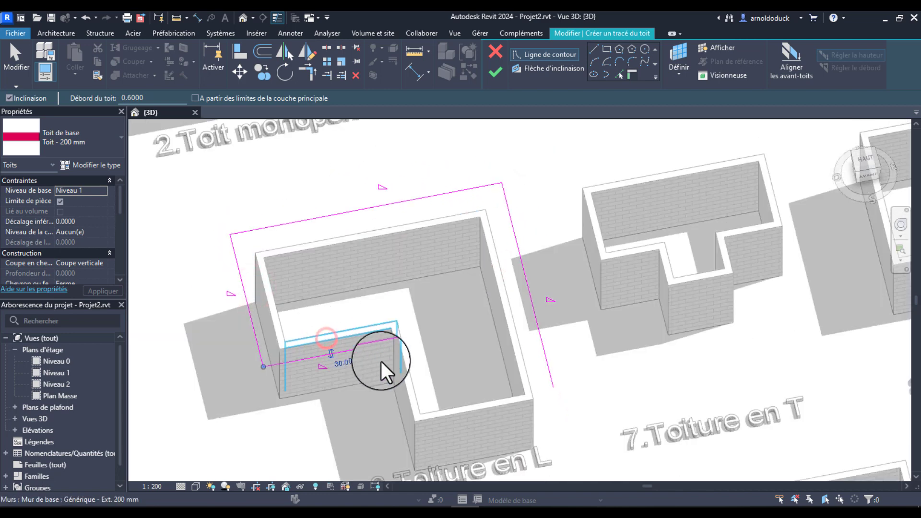
pyautogui.click(412, 388)
pyautogui.click(468, 411)
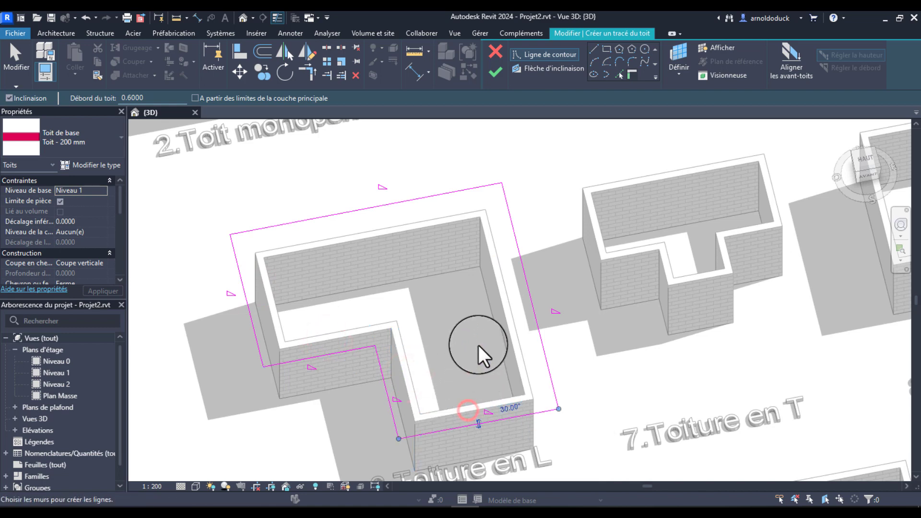
# Step: Finish the 6.Toiture en L roof and attach its walls to it
pyautogui.scroll(-2, 479, 344)
pyautogui.keyDown('shift'); pyautogui.moveTo(477, 312); pyautogui.dragTo(501, 344, button='middle'); pyautogui.keyUp('shift')
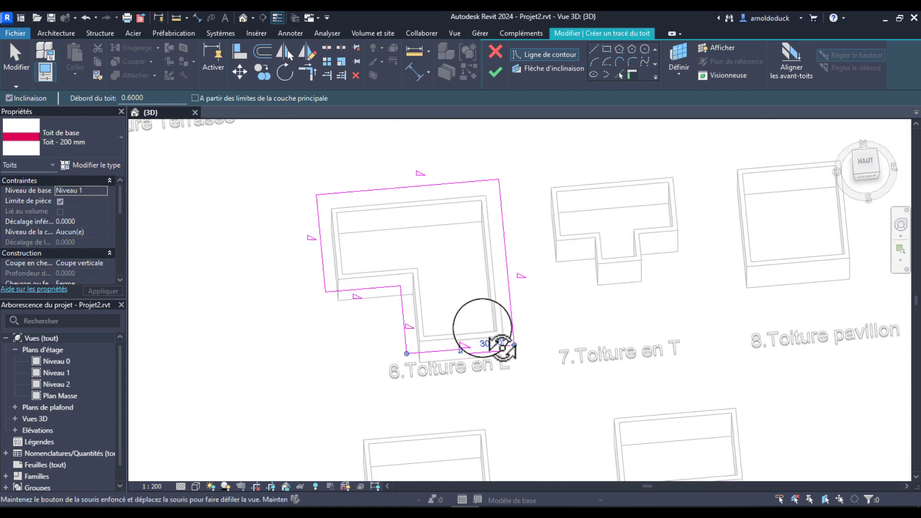
pyautogui.moveTo(450, 286); pyautogui.dragTo(492, 303, button='middle')
pyautogui.moveTo(459, 230); pyautogui.dragTo(503, 225, button='middle')
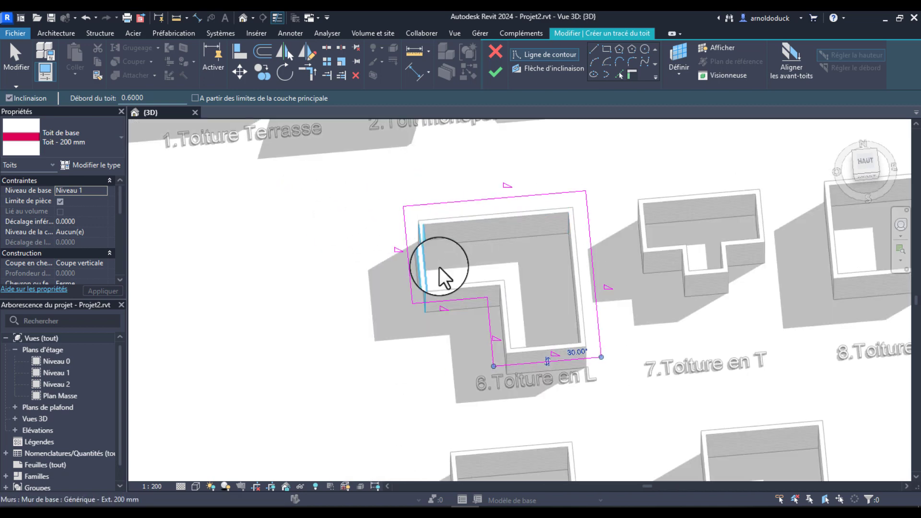
pyautogui.moveTo(440, 269)
pyautogui.mouseDown(button='middle')
pyautogui.moveTo(481, 262)
pyautogui.moveTo(474, 232)
pyautogui.moveTo(468, 263)
pyautogui.moveTo(513, 226)
pyautogui.moveTo(477, 273)
pyautogui.moveTo(499, 270)
pyautogui.mouseUp(button='middle')
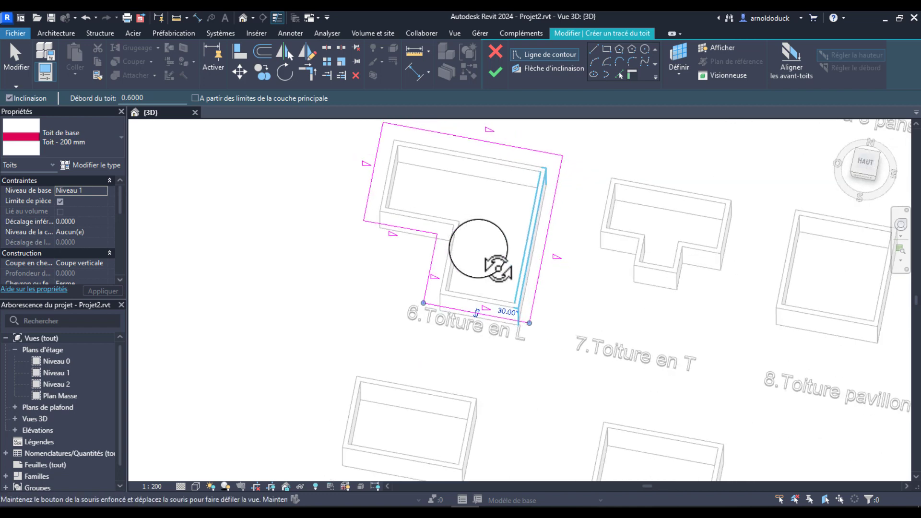
pyautogui.click(495, 73)
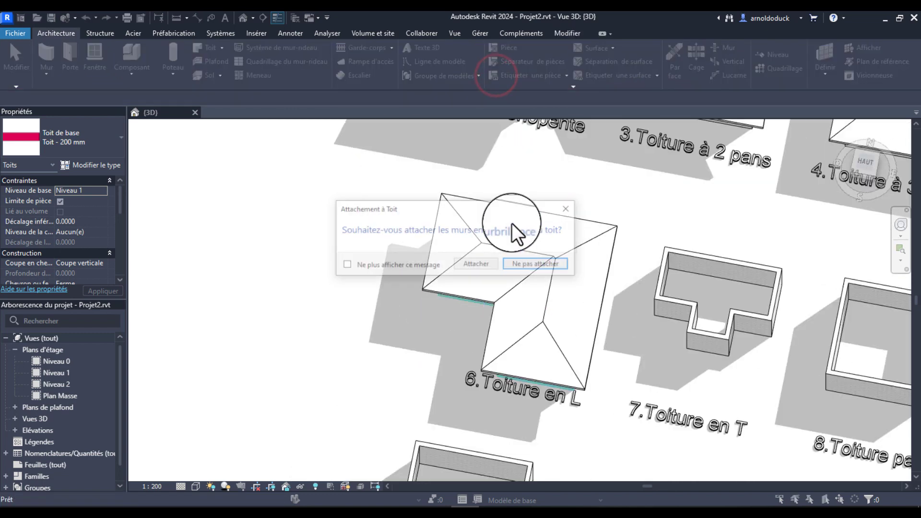
pyautogui.click(482, 264)
pyautogui.keyDown('shift'); pyautogui.moveTo(585, 242); pyautogui.dragTo(547, 195, button='middle'); pyautogui.keyUp('shift')
pyautogui.click(429, 339)
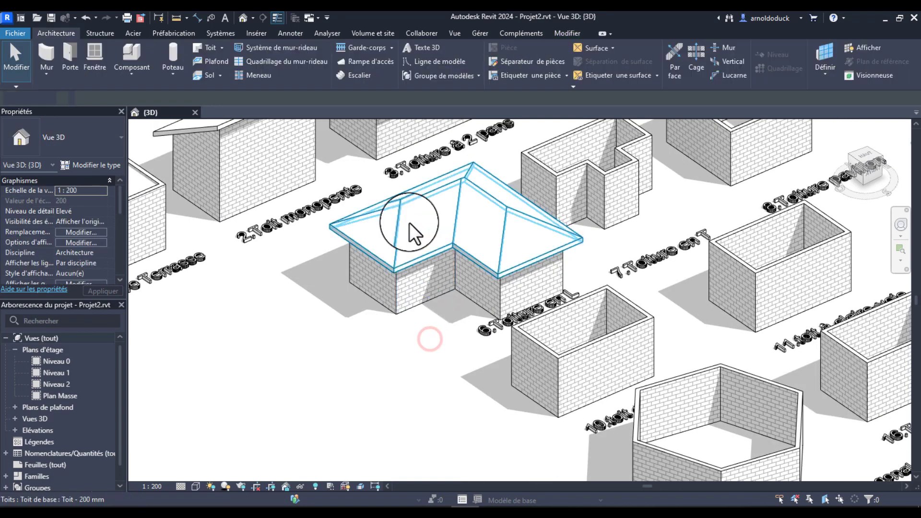
# Step: Edit the 6.Toiture en L roof footprint to remove the slope from its two wing-end lines and finish the roof
pyautogui.click(518, 241)
pyautogui.doubleClick(507, 243)
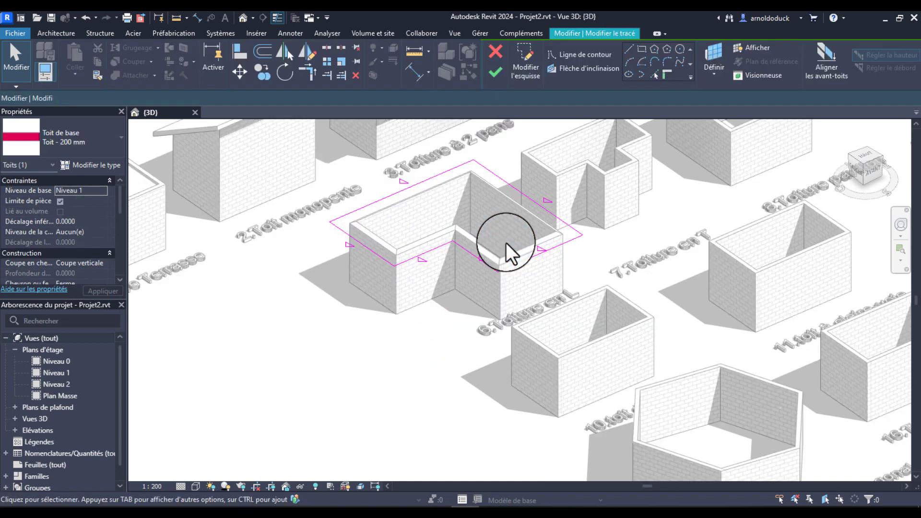
pyautogui.click(530, 249)
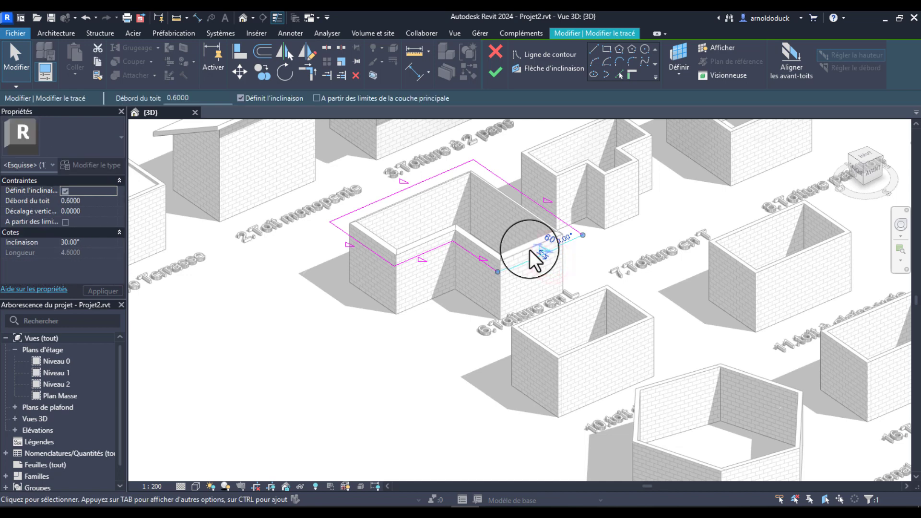
pyautogui.keyDown('ctrl'); pyautogui.click(363, 246); pyautogui.keyUp('ctrl')
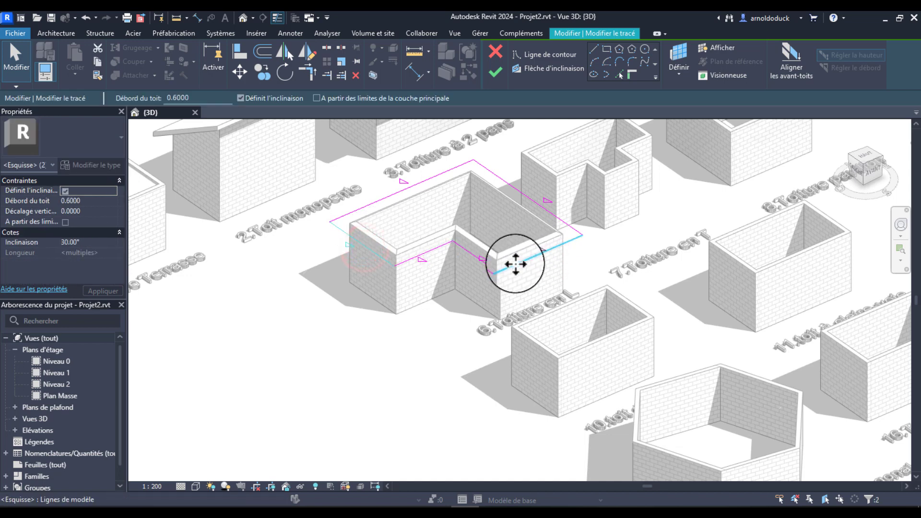
pyautogui.click(240, 98)
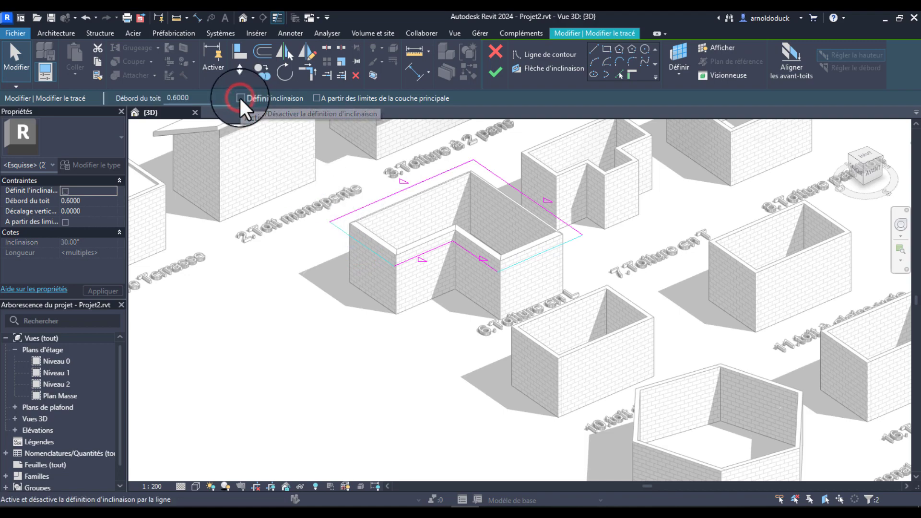
pyautogui.click(489, 71)
pyautogui.click(341, 367)
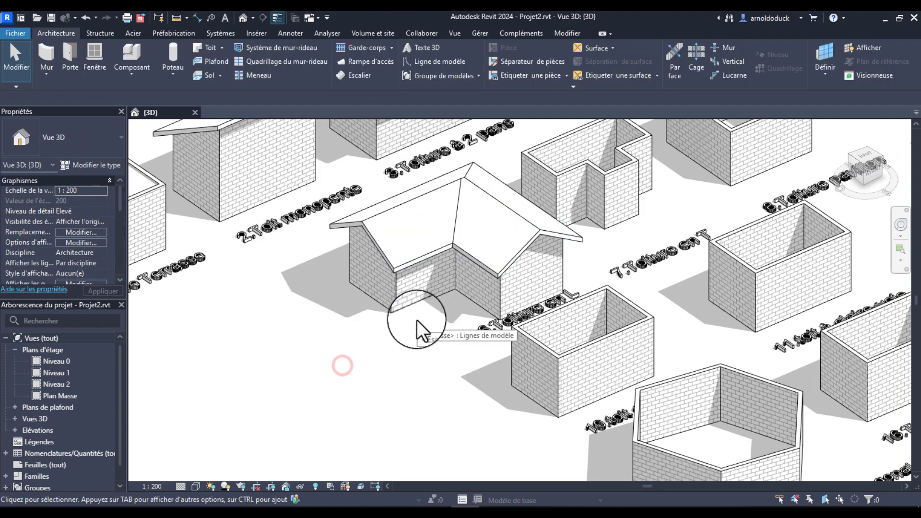
# Step: Start a roof by footprint on Niveau 1 and outline the 7.Toiture en T side, rear and right-hand front walls with sloped lines at 0.60 overhang
pyautogui.click(487, 271)
pyautogui.keyDown('shift'); pyautogui.moveTo(487, 271); pyautogui.dragTo(524, 277, button='middle'); pyautogui.keyUp('shift')
pyautogui.moveTo(582, 301)
pyautogui.keyDown('shift'); pyautogui.mouseDown(button='middle')
pyautogui.moveTo(653, 270)
pyautogui.moveTo(621, 303)
pyautogui.mouseUp(button='middle'); pyautogui.keyUp('shift')
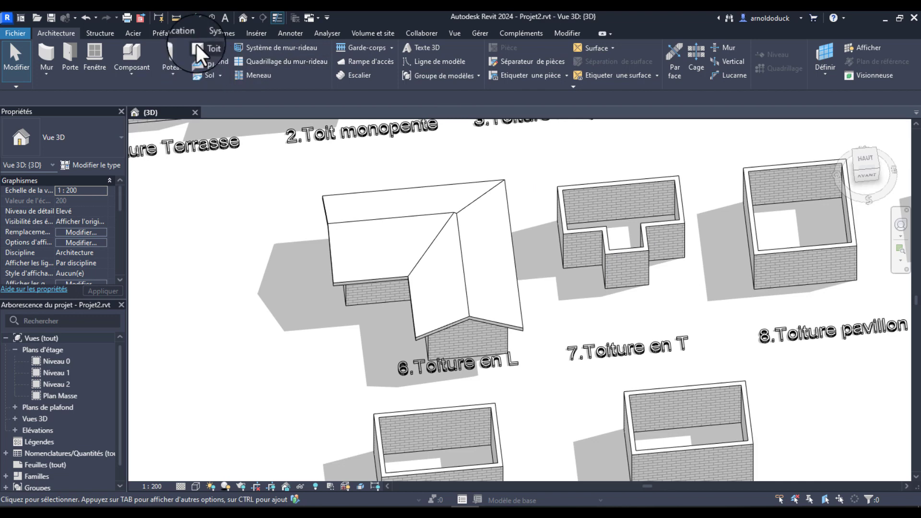
pyautogui.click(196, 45)
pyautogui.click(441, 287)
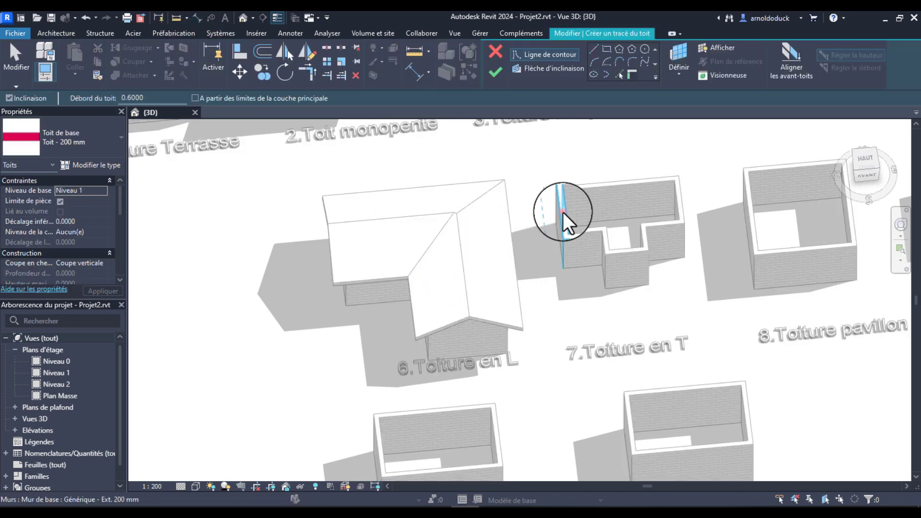
pyautogui.click(564, 223)
pyautogui.click(599, 189)
pyautogui.click(682, 207)
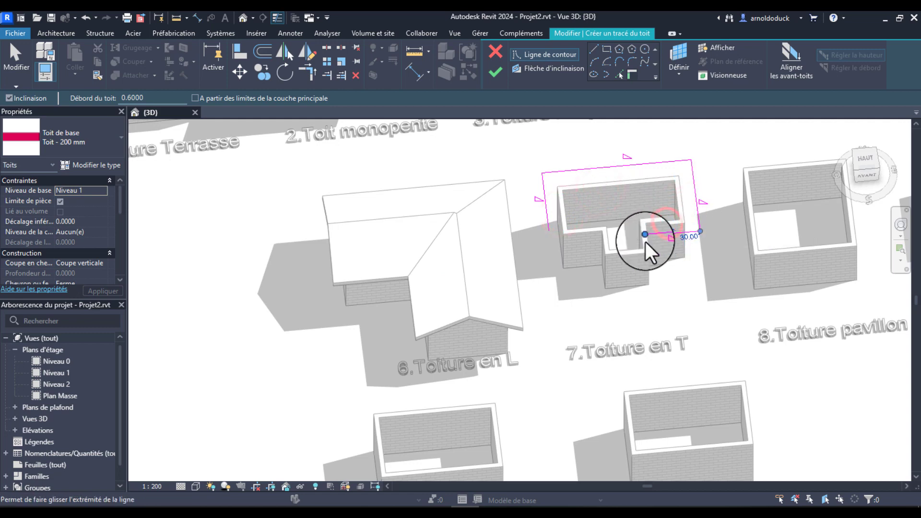
# Step: Close the 7.Toiture en T outline with sloped lines from the three walls of the projecting stem and the remaining front wall
pyautogui.scroll(3, 642, 243)
pyautogui.click(626, 259)
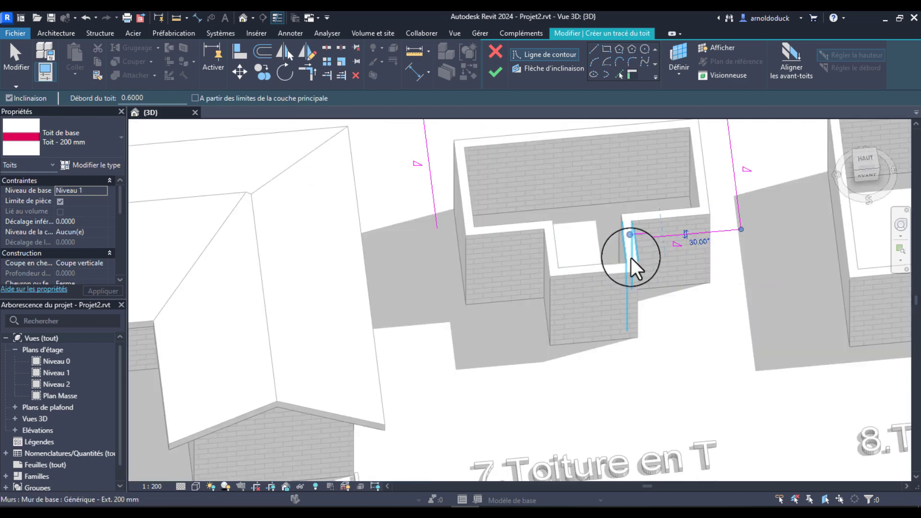
pyautogui.keyDown('shift'); pyautogui.moveTo(601, 264); pyautogui.dragTo(617, 298, button='middle'); pyautogui.keyUp('shift')
pyautogui.click(613, 277)
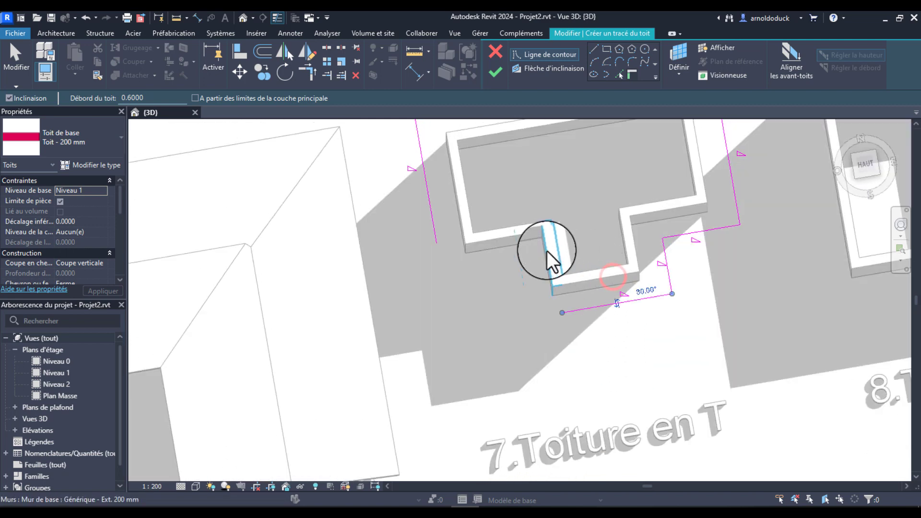
pyautogui.click(546, 252)
pyautogui.click(494, 234)
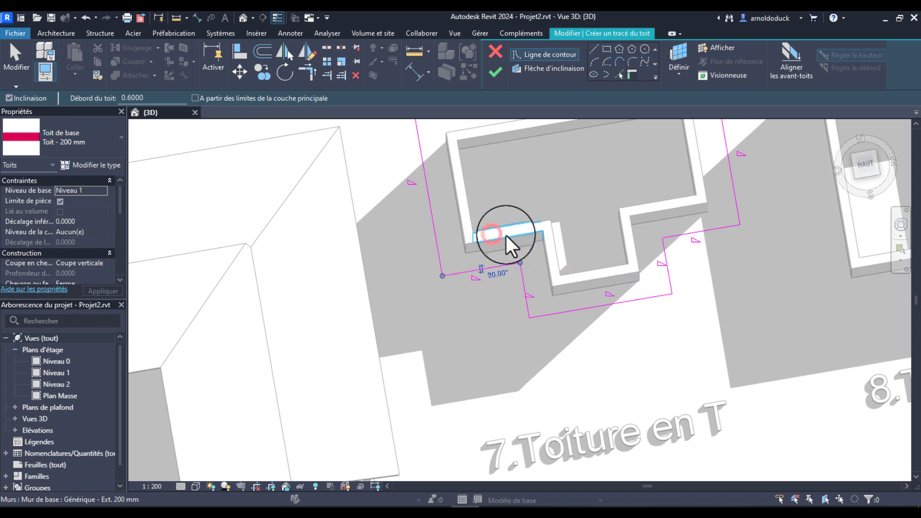
# Step: Finish the 7.Toiture en T roof and attach its walls to it
pyautogui.scroll(-5, 506, 235)
pyautogui.click(534, 228)
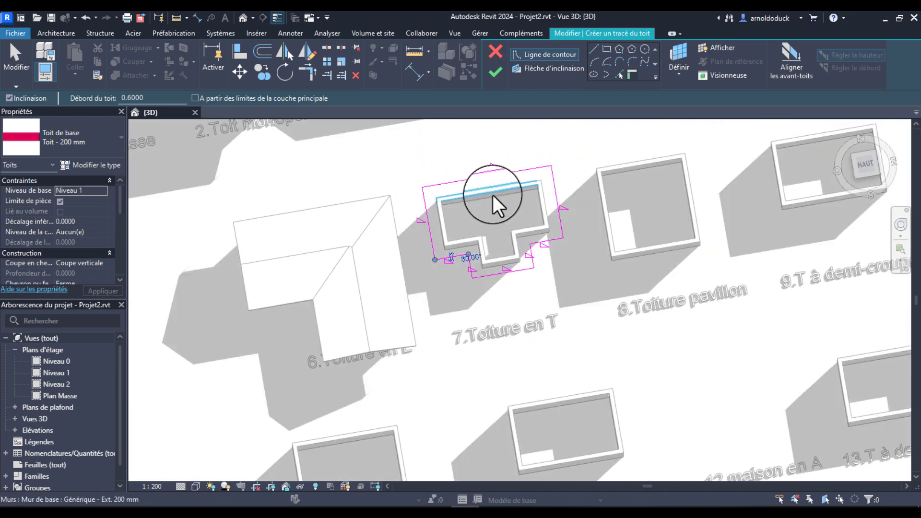
pyautogui.click(494, 71)
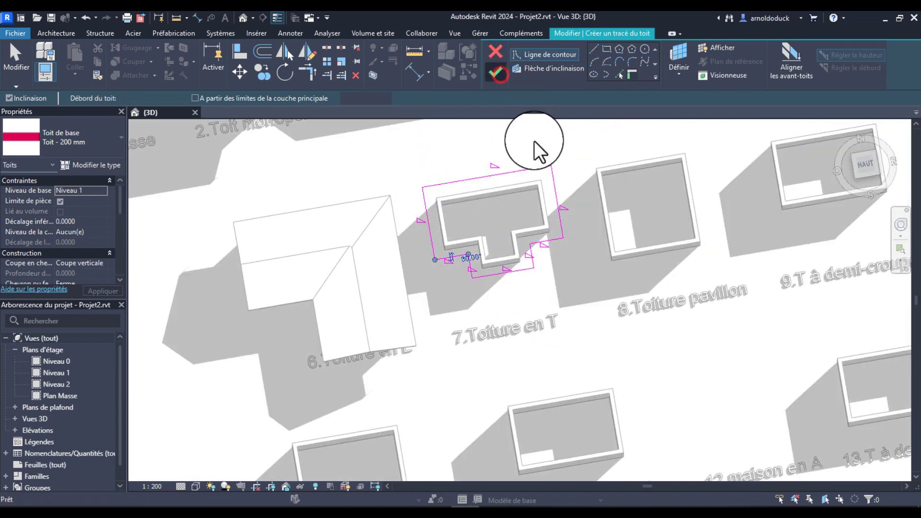
pyautogui.scroll(3, 533, 140)
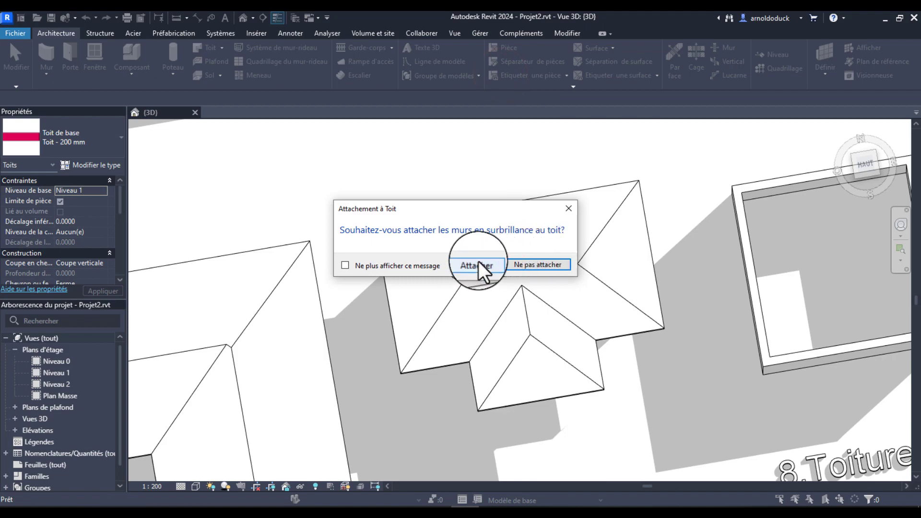
pyautogui.click(478, 261)
pyautogui.scroll(-5, 565, 308)
pyautogui.keyDown('shift'); pyautogui.moveTo(565, 309); pyautogui.dragTo(607, 207, button='middle'); pyautogui.keyUp('shift')
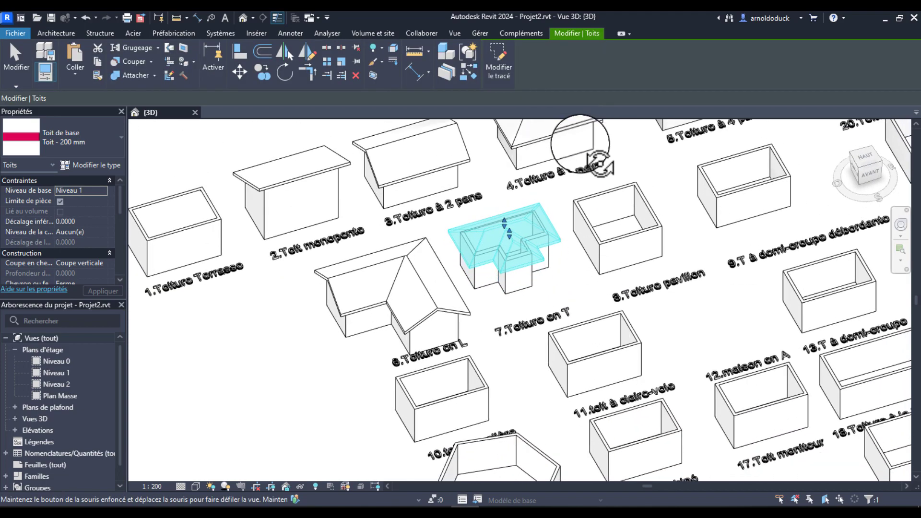
pyautogui.scroll(5, 504, 256)
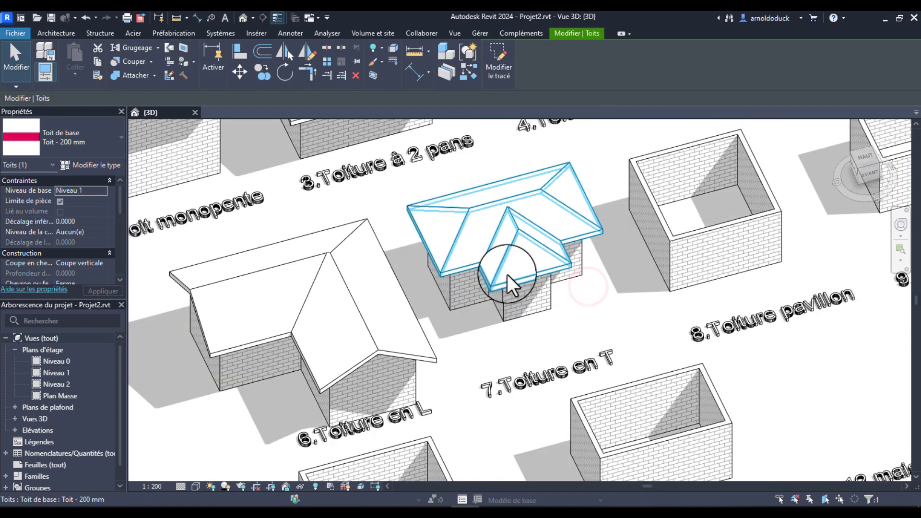
pyautogui.press('Escape')
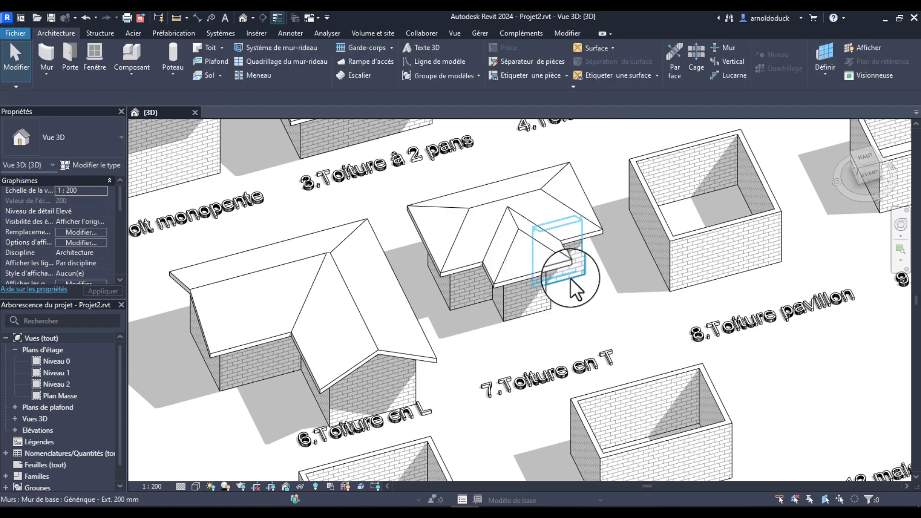
# Step: Edit the 7.Toiture en T roof footprint to remove the slope from the stem's front line and finish the roof
pyautogui.doubleClick(525, 261)
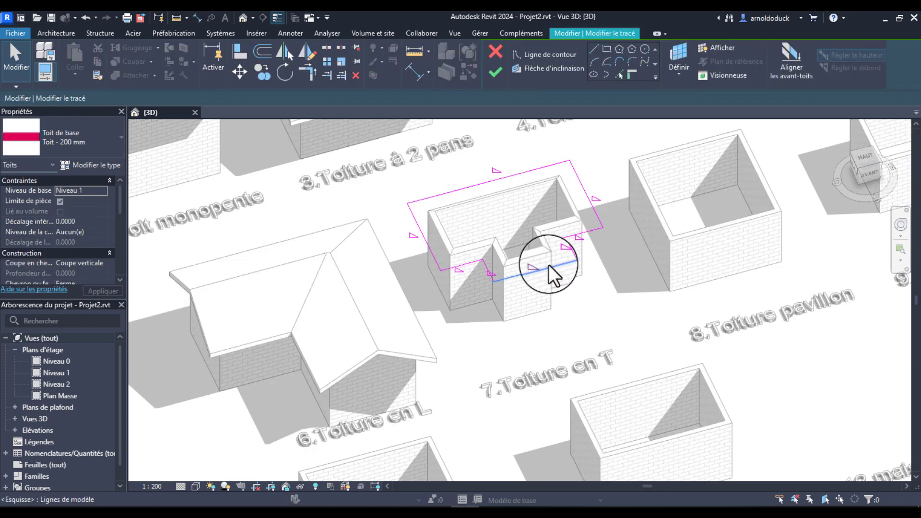
pyautogui.click(550, 264)
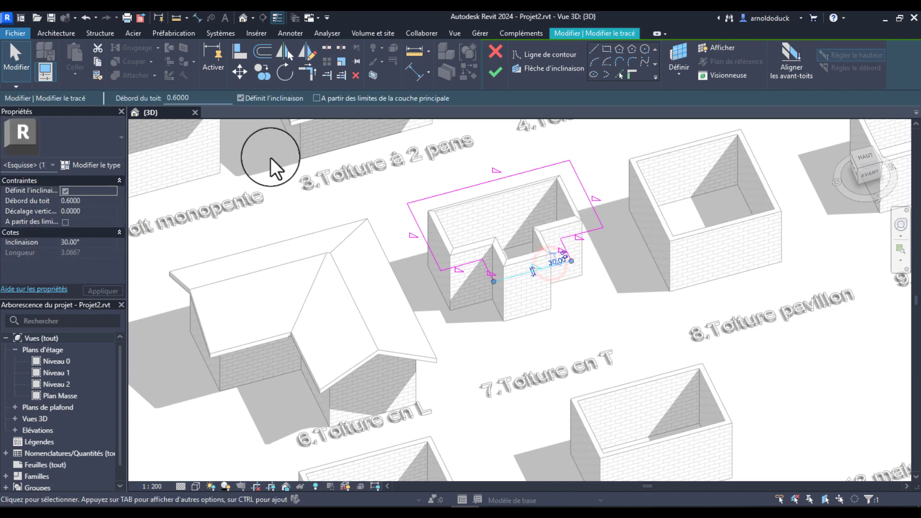
pyautogui.click(241, 99)
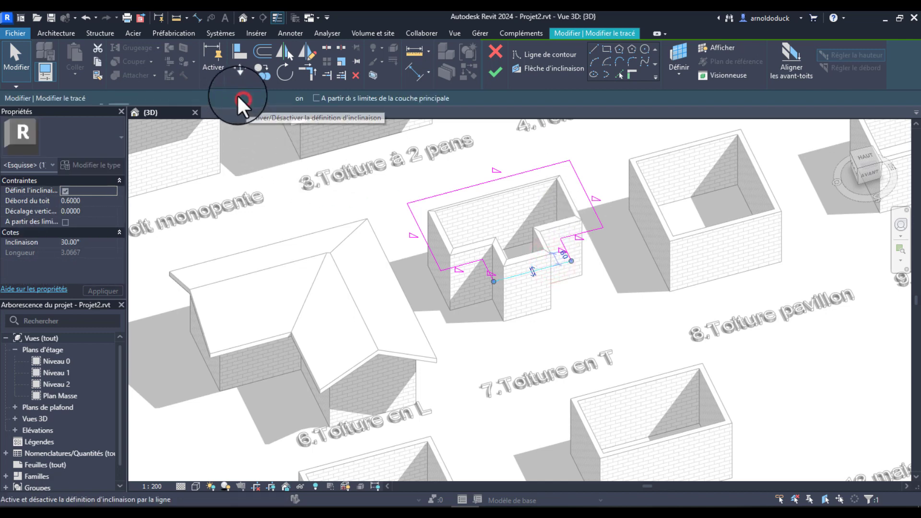
pyautogui.click(489, 73)
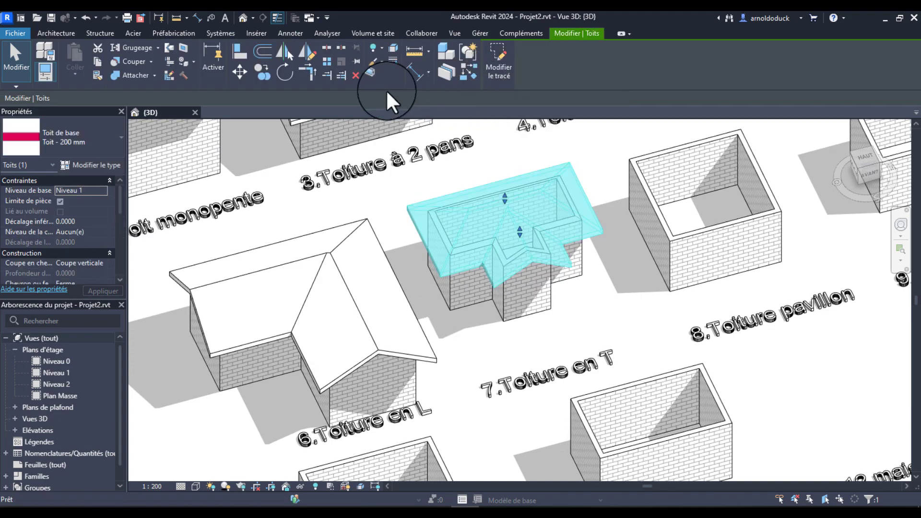
pyautogui.click(625, 309)
# Step: Start a roof by footprint on Niveau 1 and outline all four 8.Toiture pavillon walls at once with sloped lines at 0.60 overhang
pyautogui.keyDown('shift'); pyautogui.moveTo(584, 302); pyautogui.dragTo(590, 205, button='middle'); pyautogui.keyUp('shift')
pyautogui.keyDown('shift'); pyautogui.moveTo(476, 243); pyautogui.dragTo(660, 420, button='middle'); pyautogui.keyUp('shift')
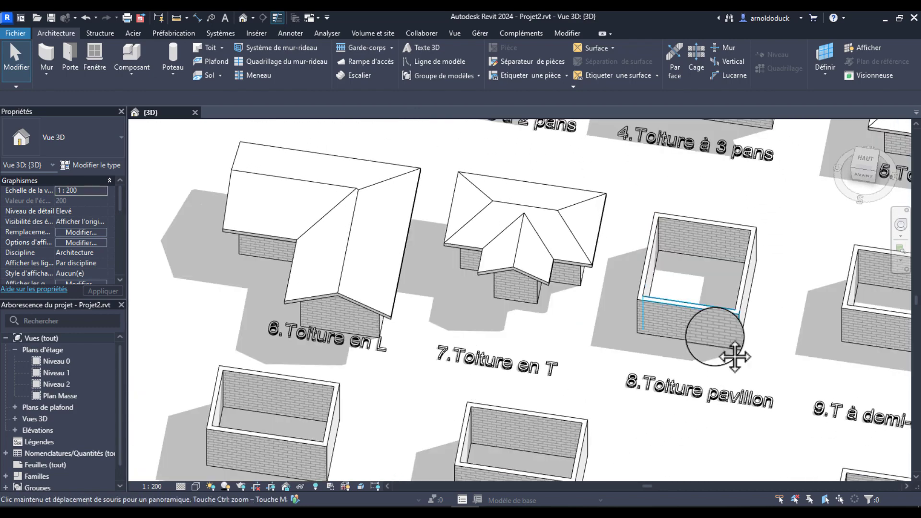
pyautogui.keyDown('shift'); pyautogui.moveTo(734, 356); pyautogui.dragTo(712, 304, button='middle'); pyautogui.keyUp('shift')
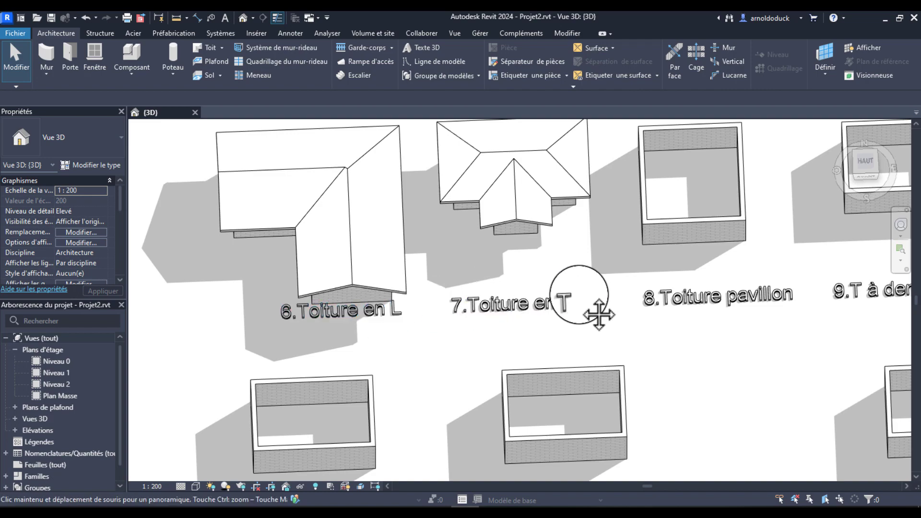
pyautogui.moveTo(598, 314); pyautogui.dragTo(529, 343, button='middle')
pyautogui.moveTo(713, 300)
pyautogui.keyDown('shift'); pyautogui.mouseDown(button='middle')
pyautogui.moveTo(707, 317)
pyautogui.moveTo(725, 266)
pyautogui.moveTo(720, 196)
pyautogui.moveTo(709, 222)
pyautogui.moveTo(721, 258)
pyautogui.moveTo(733, 259)
pyautogui.moveTo(682, 217)
pyautogui.mouseUp(button='middle'); pyautogui.keyUp('shift')
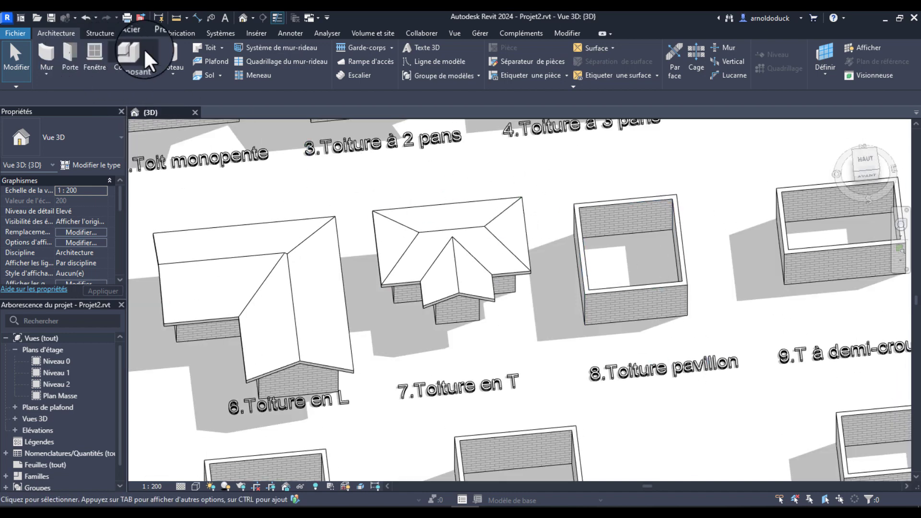
pyautogui.click(207, 48)
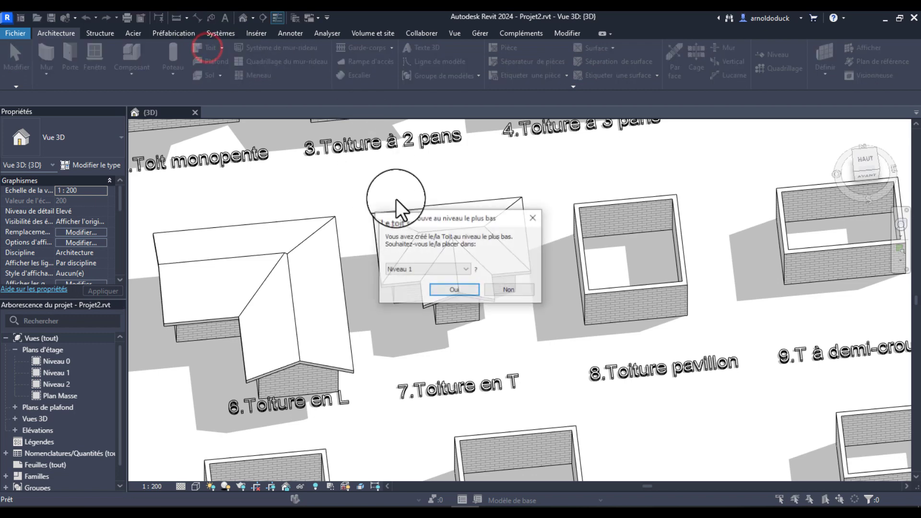
pyautogui.click(461, 290)
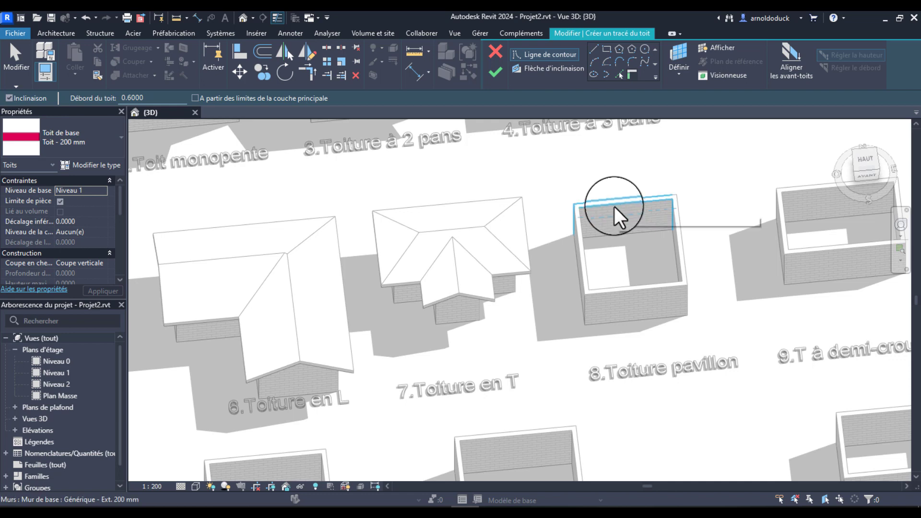
pyautogui.scroll(5, 619, 202)
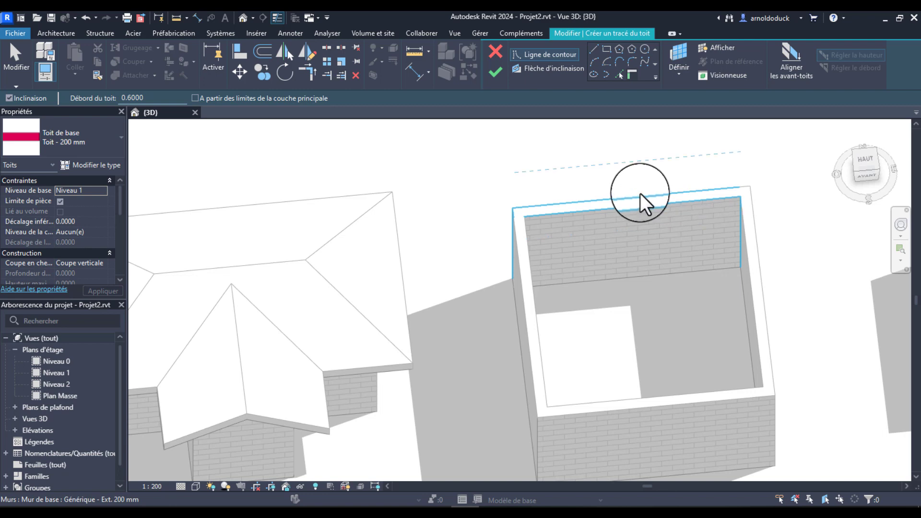
pyautogui.press('Tab')
pyautogui.click(640, 193)
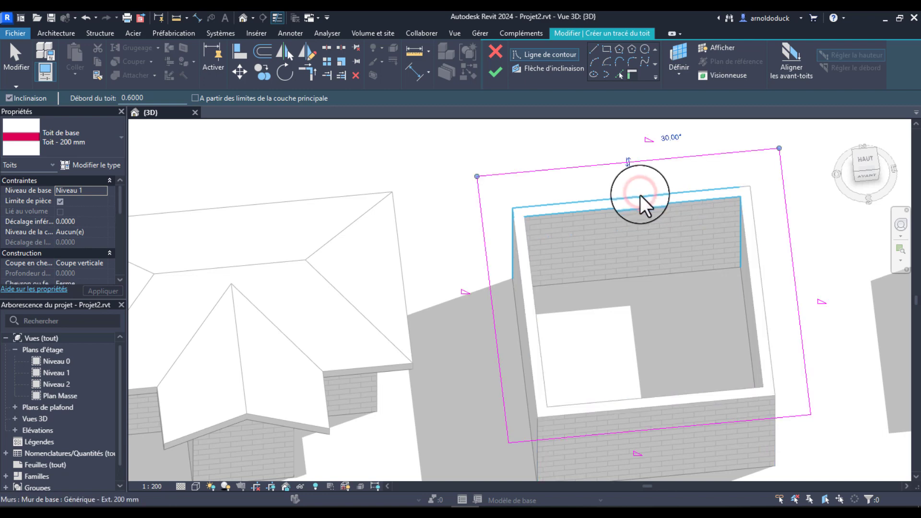
# Step: Finish the 8.Toiture pavillon roof and attach its walls to it
pyautogui.scroll(-3, 639, 194)
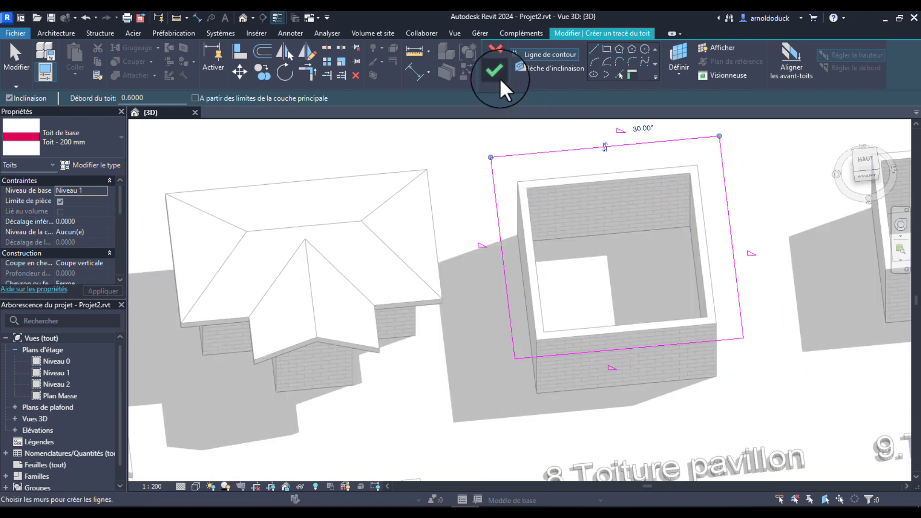
pyautogui.click(499, 77)
pyautogui.scroll(-2, 616, 228)
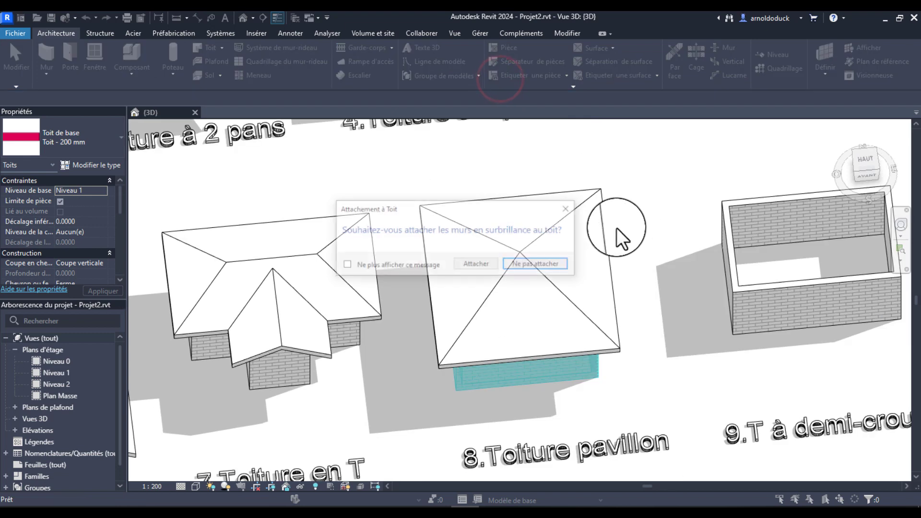
pyautogui.click(476, 263)
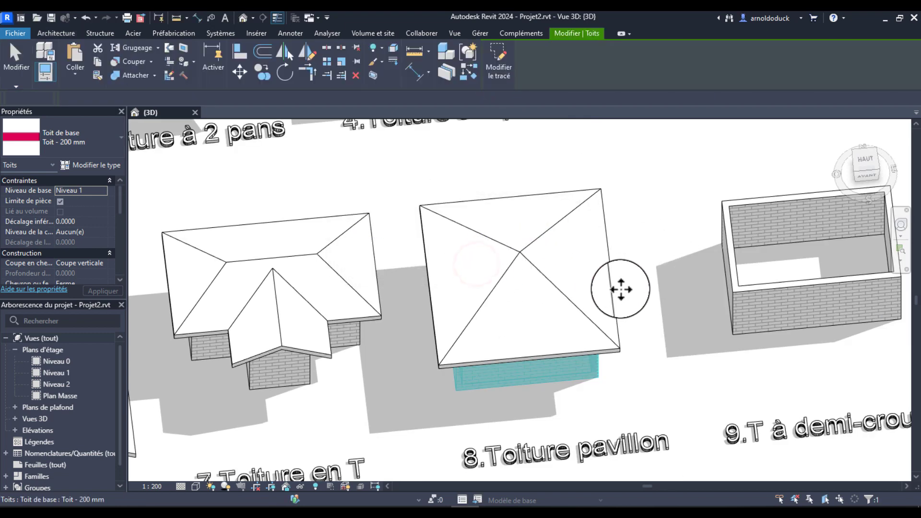
# Step: Examine the completed roofs and the uncovered 9.T à demi-croupe débordante building from several angles
pyautogui.moveTo(621, 289); pyautogui.dragTo(659, 248, button='middle')
pyautogui.moveTo(660, 249); pyautogui.dragTo(470, 247, button='middle')
pyautogui.keyDown('shift'); pyautogui.moveTo(579, 269); pyautogui.dragTo(457, 269, button='middle'); pyautogui.keyUp('shift')
pyautogui.scroll(-1, 541, 284)
pyautogui.keyDown('shift'); pyautogui.moveTo(492, 310); pyautogui.dragTo(513, 304, button='middle'); pyautogui.keyUp('shift')
pyautogui.scroll(-2, 502, 281)
pyautogui.scroll(2, 588, 302)
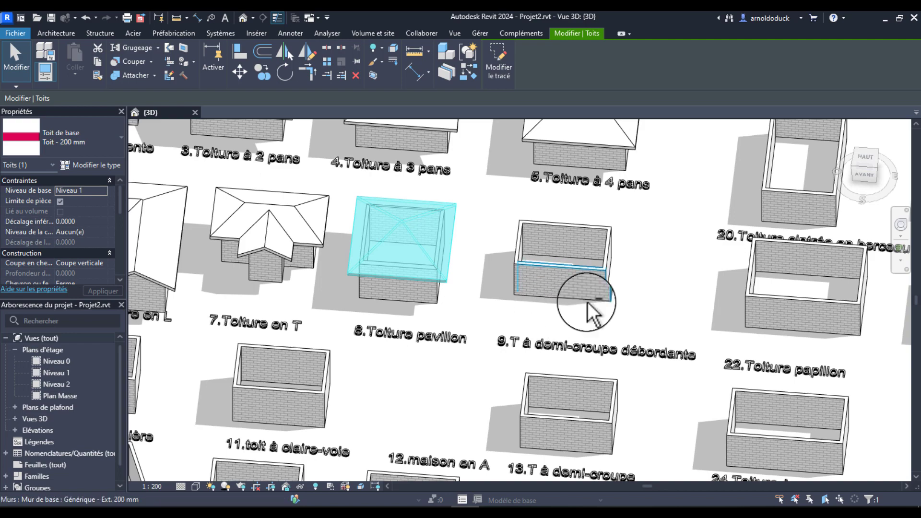
pyautogui.keyDown('shift'); pyautogui.moveTo(588, 303); pyautogui.dragTo(597, 321, button='middle'); pyautogui.keyUp('shift')
pyautogui.scroll(-3, 585, 299)
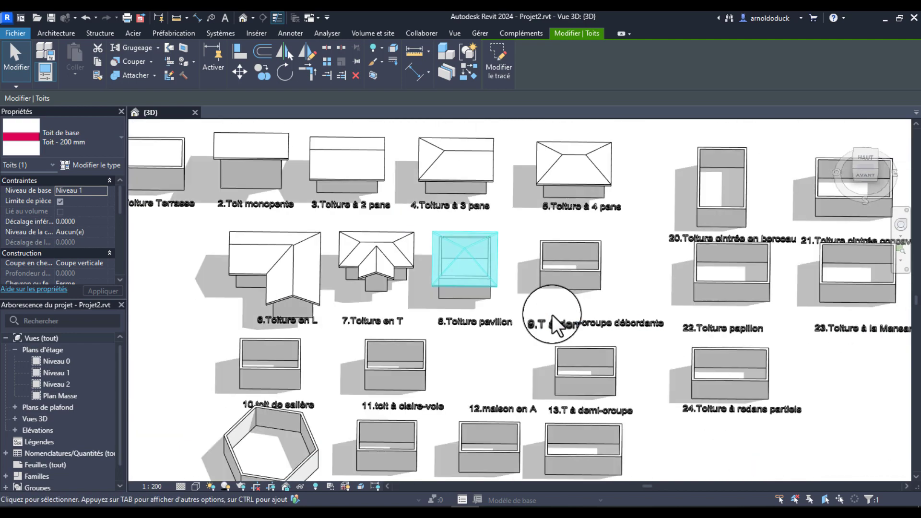
pyautogui.scroll(3, 553, 316)
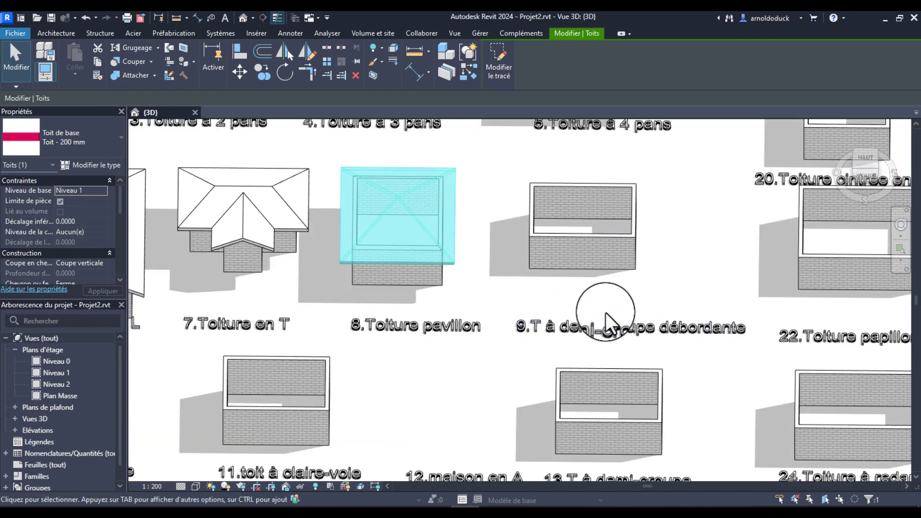
pyautogui.keyDown('shift'); pyautogui.moveTo(610, 302); pyautogui.dragTo(644, 279, button='middle'); pyautogui.keyUp('shift')
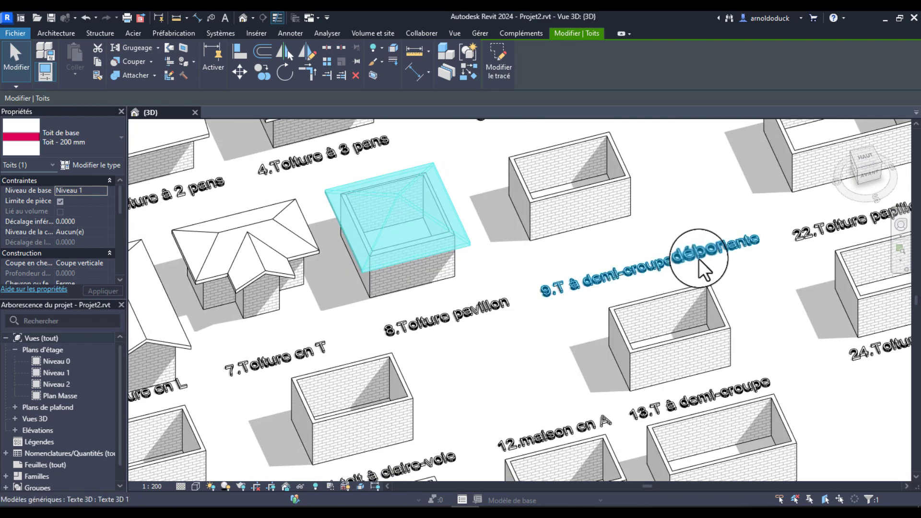
# Step: Start a roof by footprint on Niveau 1 and outline all four 9.T à demi-croupe débordante walls at once with sloped lines at 0.60 overhang
pyautogui.scroll(4, 710, 260)
pyautogui.moveTo(617, 206); pyautogui.dragTo(607, 366, button='middle')
pyautogui.scroll(-2, 584, 314)
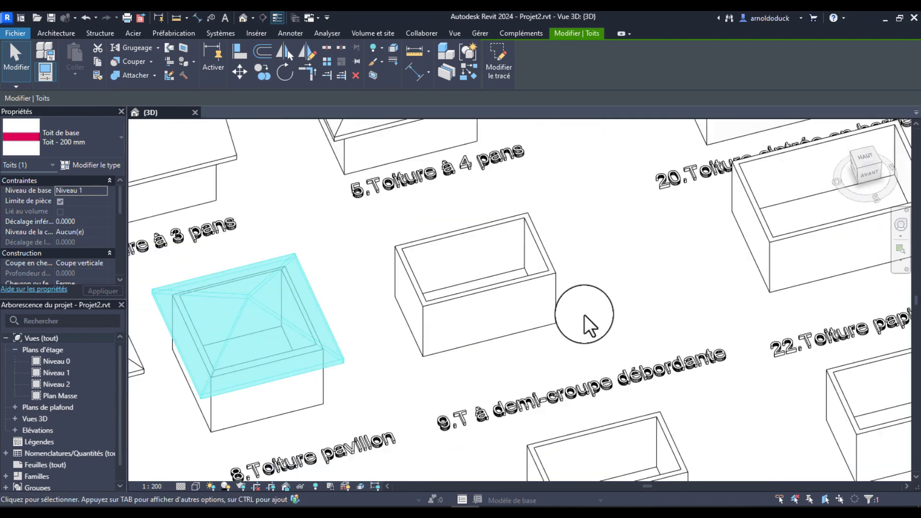
pyautogui.scroll(-1, 584, 314)
pyautogui.keyDown('shift'); pyautogui.moveTo(575, 338); pyautogui.dragTo(587, 302, button='middle'); pyautogui.keyUp('shift')
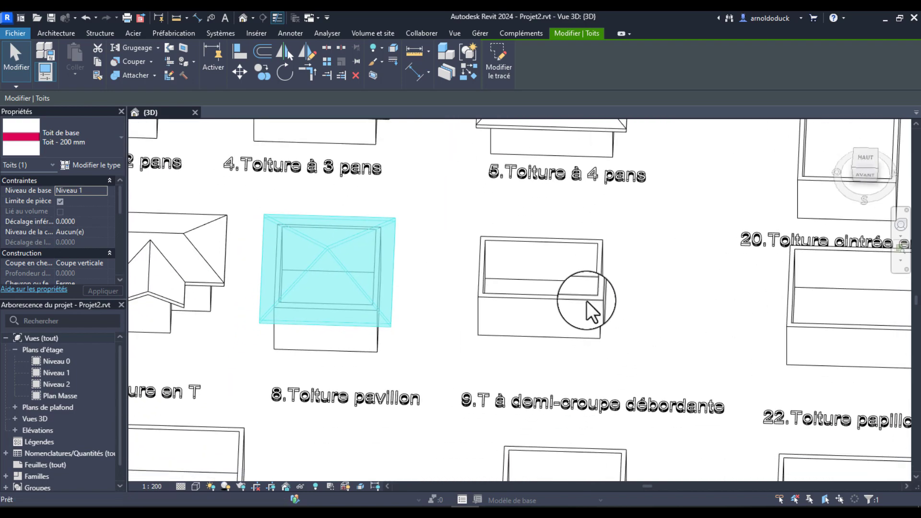
pyautogui.click(58, 32)
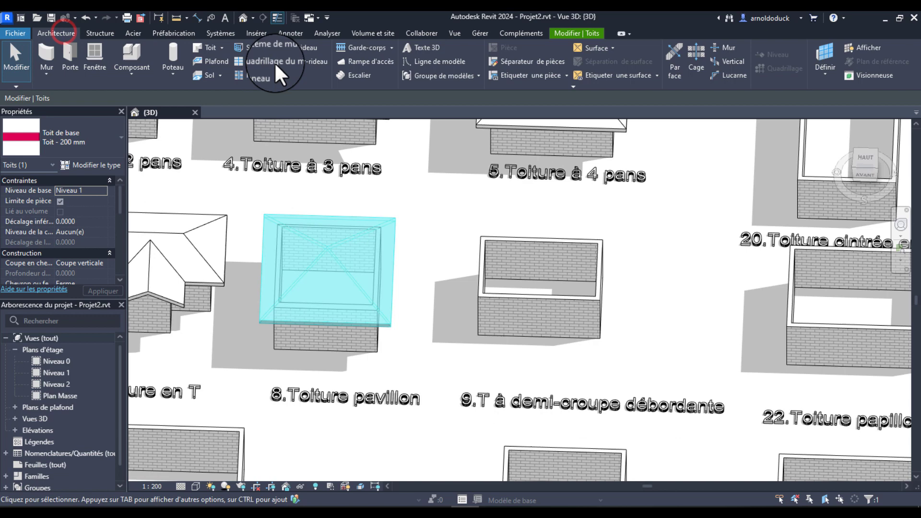
pyautogui.click(209, 48)
pyautogui.click(450, 287)
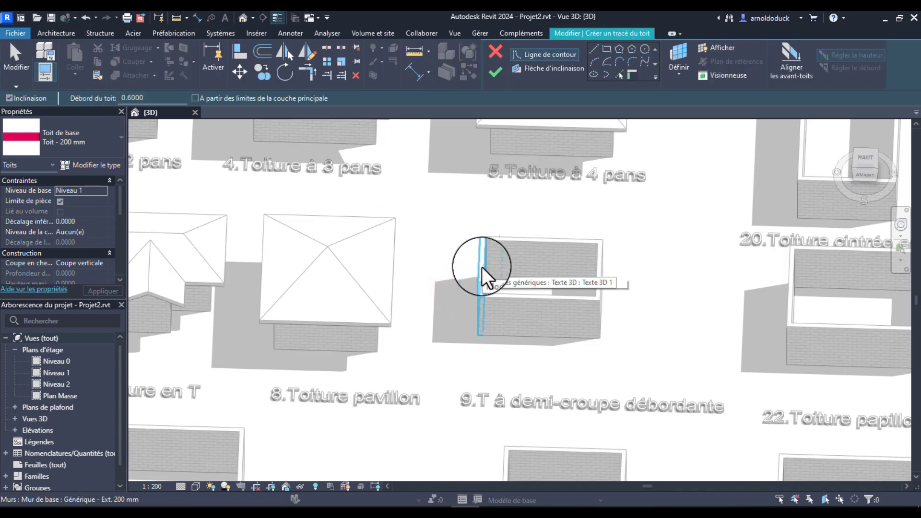
pyautogui.press('Tab')
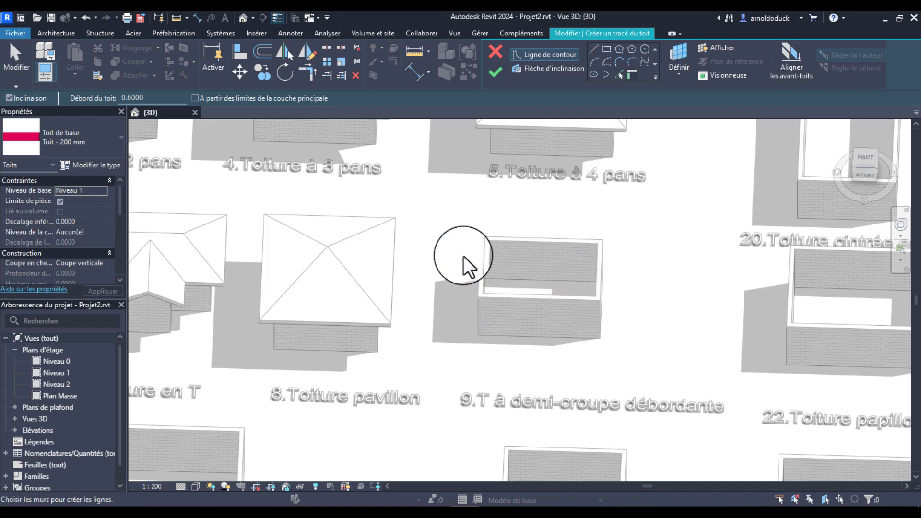
pyautogui.press('Tab')
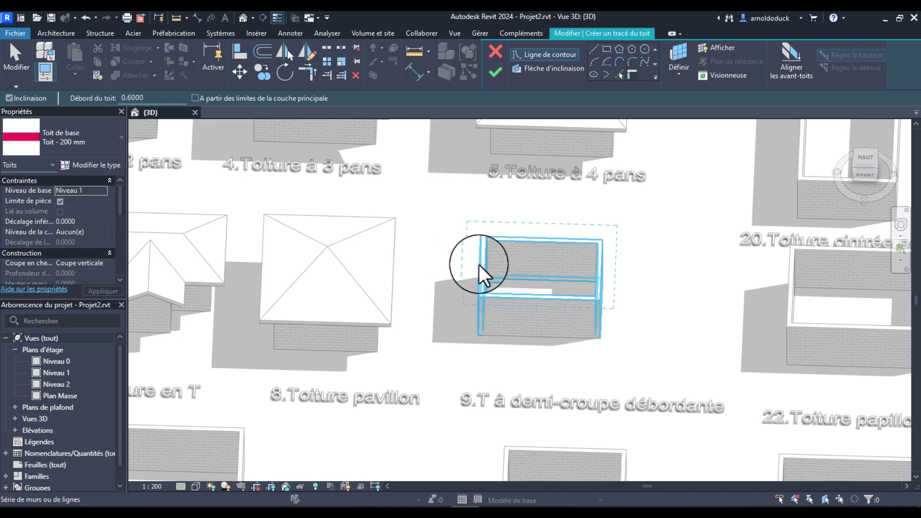
pyautogui.click(479, 263)
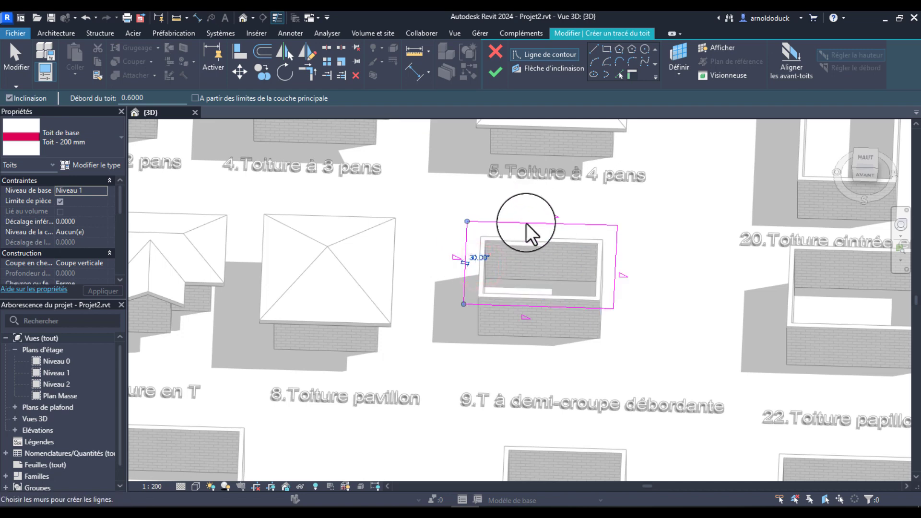
# Step: Finish the 9.T à demi-croupe débordante roof and attach its walls to it
pyautogui.moveTo(600, 264); pyautogui.dragTo(668, 277, button='middle')
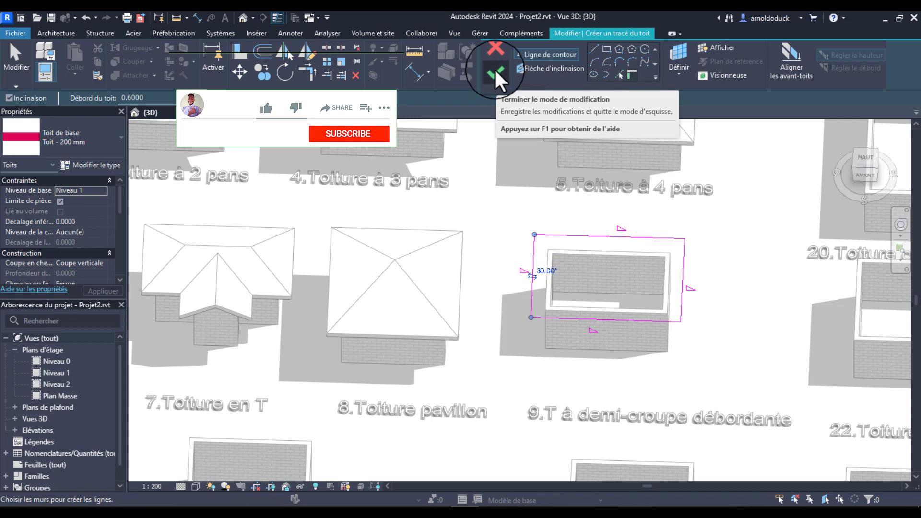
pyautogui.keyDown('shift'); pyautogui.moveTo(652, 381); pyautogui.dragTo(697, 357, button='middle'); pyautogui.keyUp('shift')
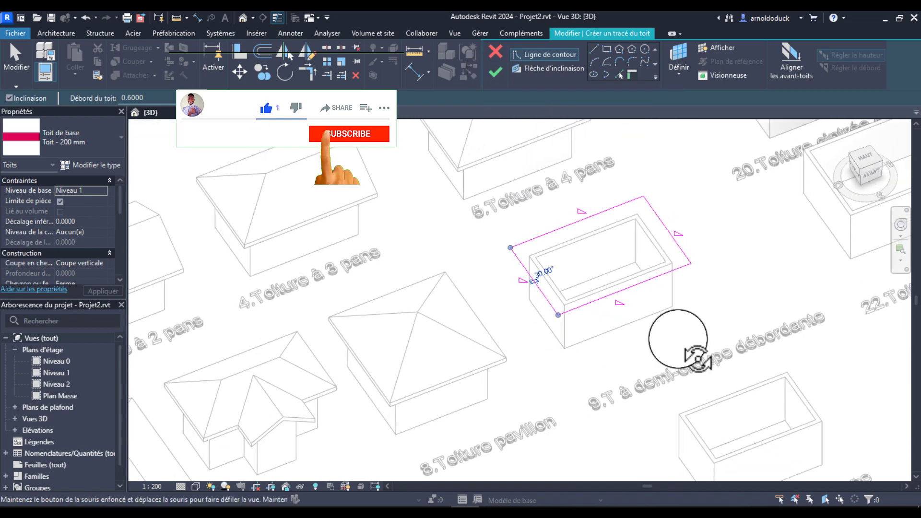
pyautogui.click(494, 72)
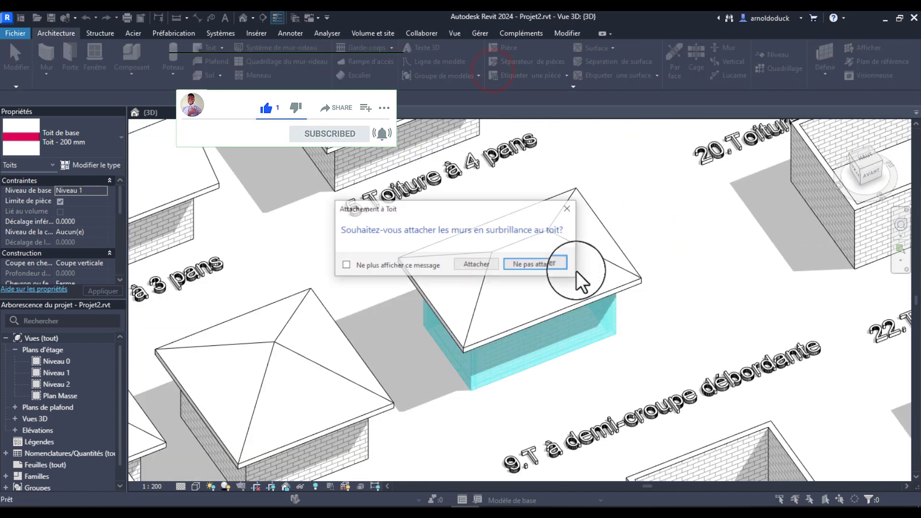
pyautogui.click(478, 264)
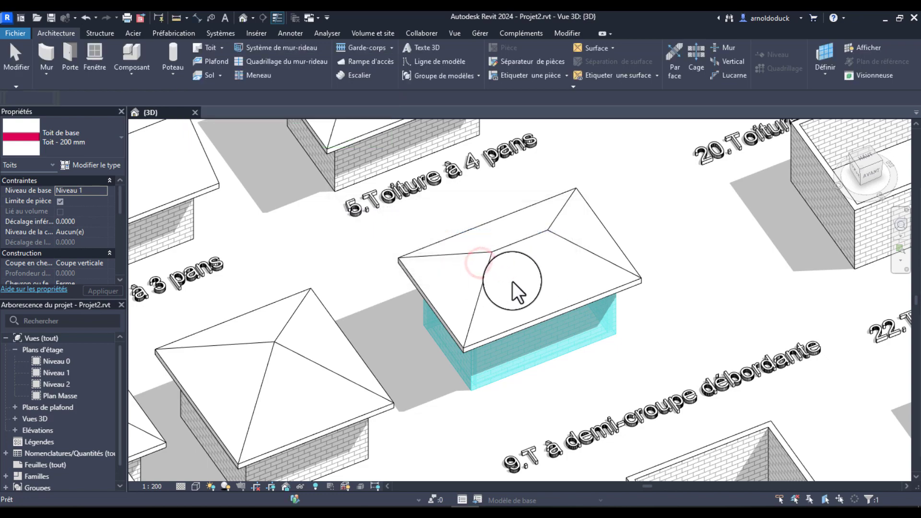
pyautogui.scroll(-1, 512, 281)
pyautogui.moveTo(378, 303); pyautogui.dragTo(461, 289, button='middle')
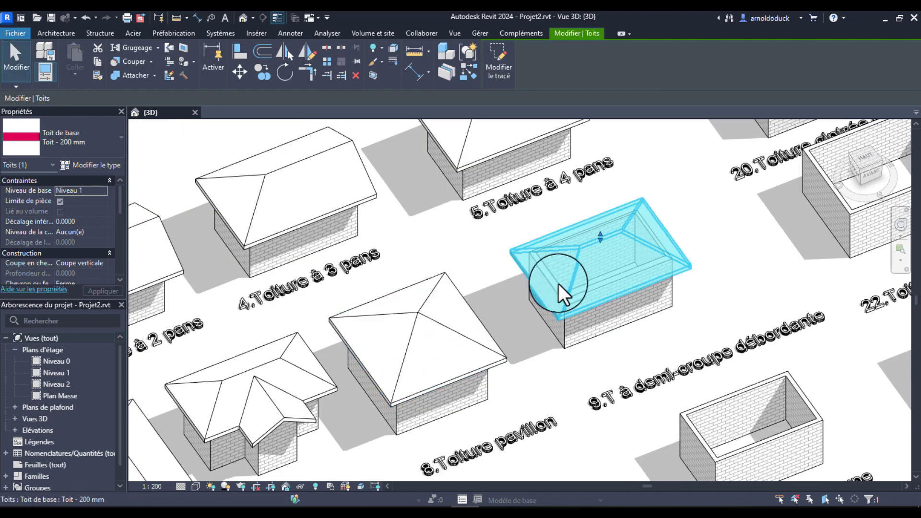
pyautogui.press('Escape')
pyautogui.scroll(-1, 602, 292)
pyautogui.moveTo(602, 292); pyautogui.dragTo(575, 364, button='middle')
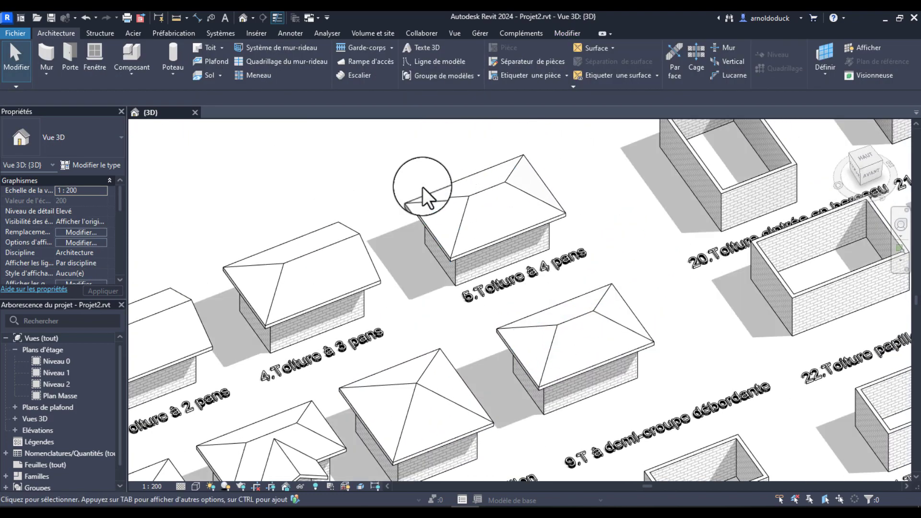
# Step: Open the footprint of the 9.T à demi-croupe débordante roof for editing
pyautogui.click(544, 344)
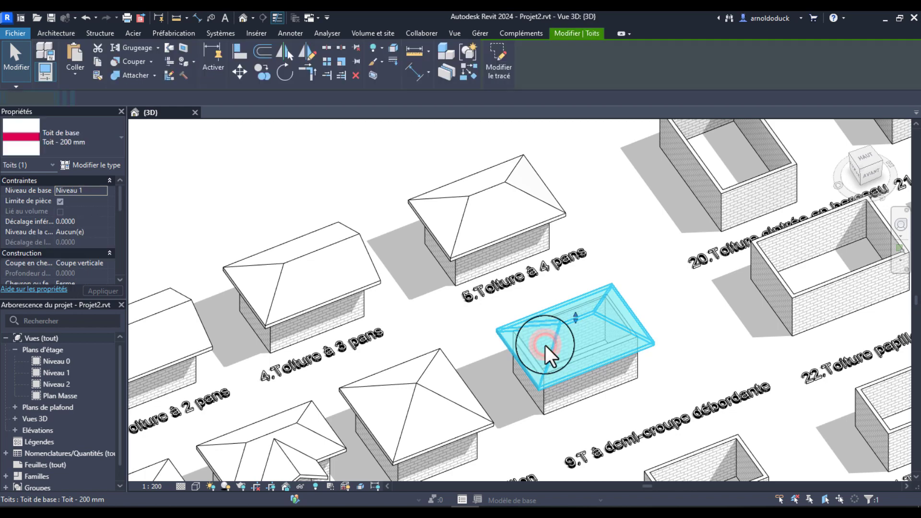
pyautogui.doubleClick(553, 349)
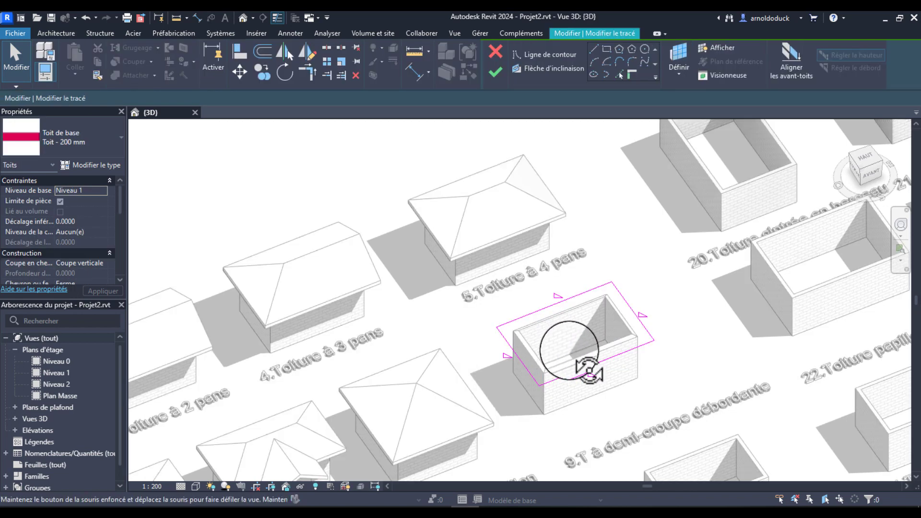
pyautogui.moveTo(588, 370)
pyautogui.keyDown('shift'); pyautogui.mouseDown(button='middle')
pyautogui.moveTo(616, 314)
pyautogui.moveTo(584, 339)
pyautogui.moveTo(607, 338)
pyautogui.moveTo(608, 318)
pyautogui.mouseUp(button='middle'); pyautogui.keyUp('shift')
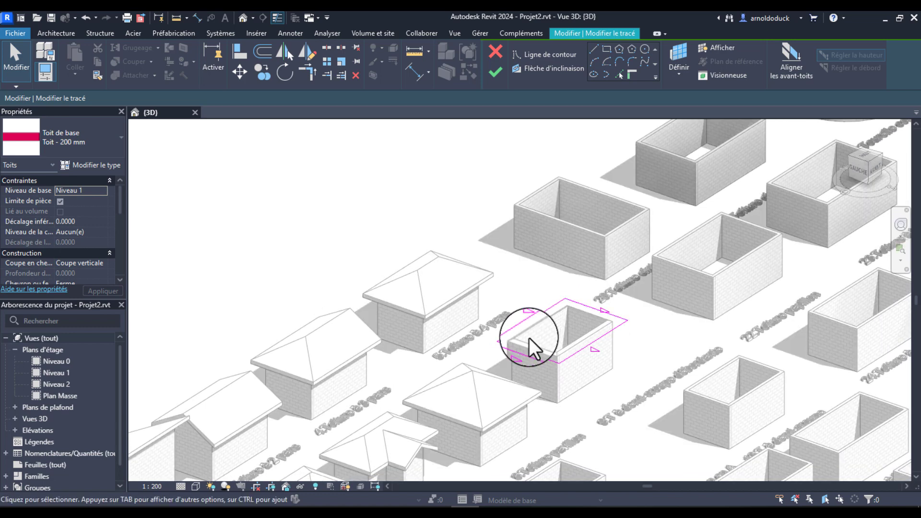
# Step: Set the vertical offset of the footprint's two short end lines to 0.50
pyautogui.click(539, 356)
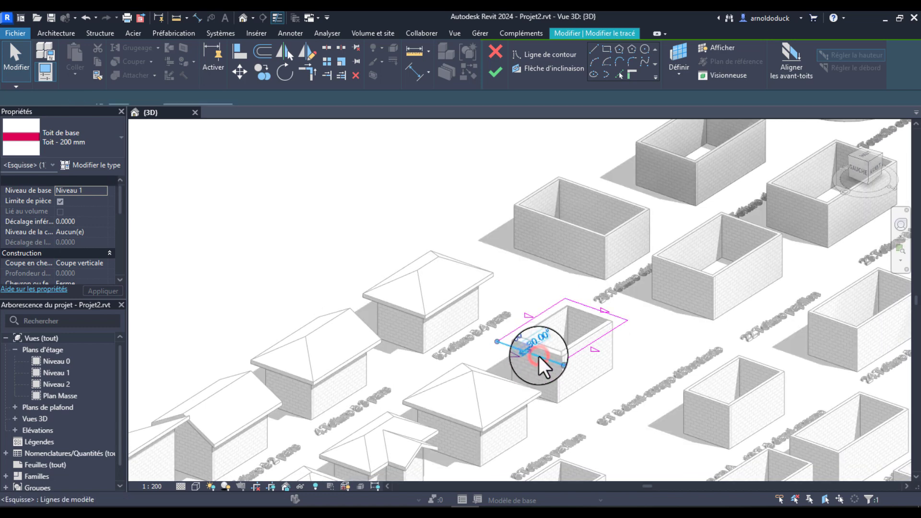
pyautogui.keyDown('ctrl'); pyautogui.click(592, 308); pyautogui.keyUp('ctrl')
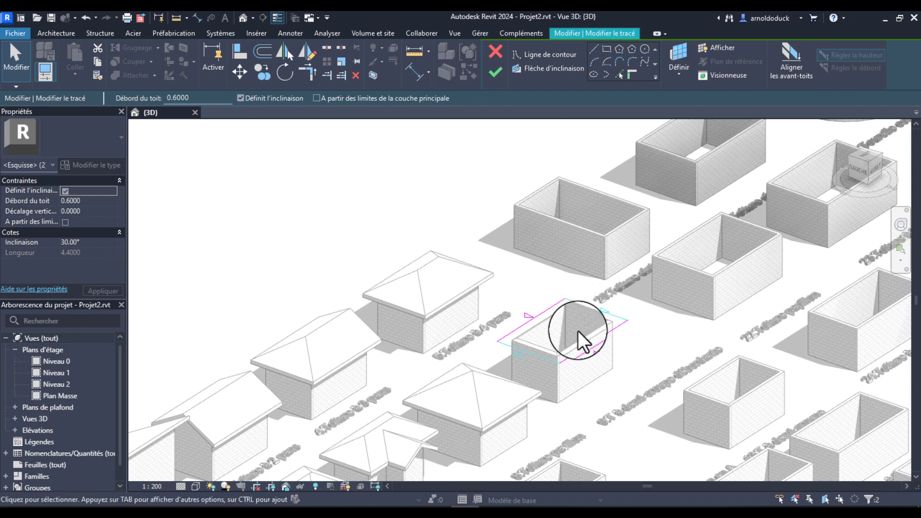
pyautogui.keyDown('shift'); pyautogui.moveTo(585, 345); pyautogui.dragTo(589, 411, button='middle'); pyautogui.keyUp('shift')
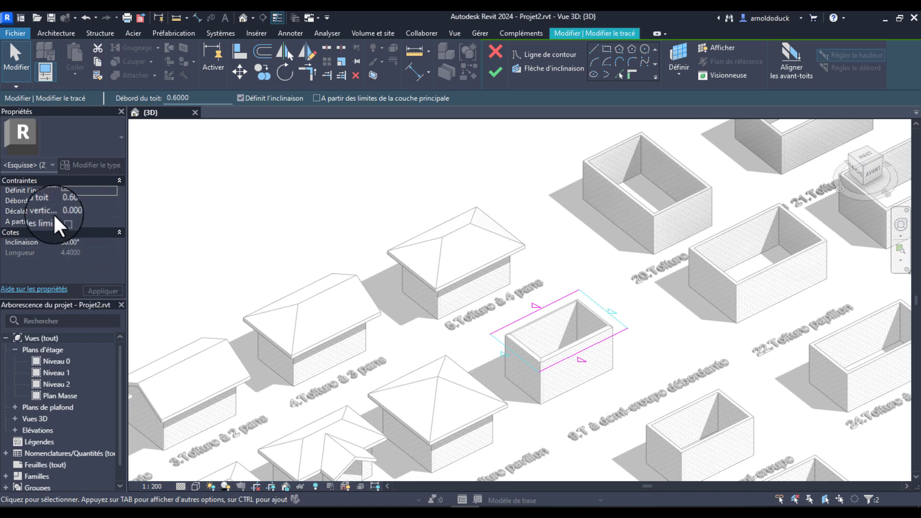
pyautogui.click(78, 211)
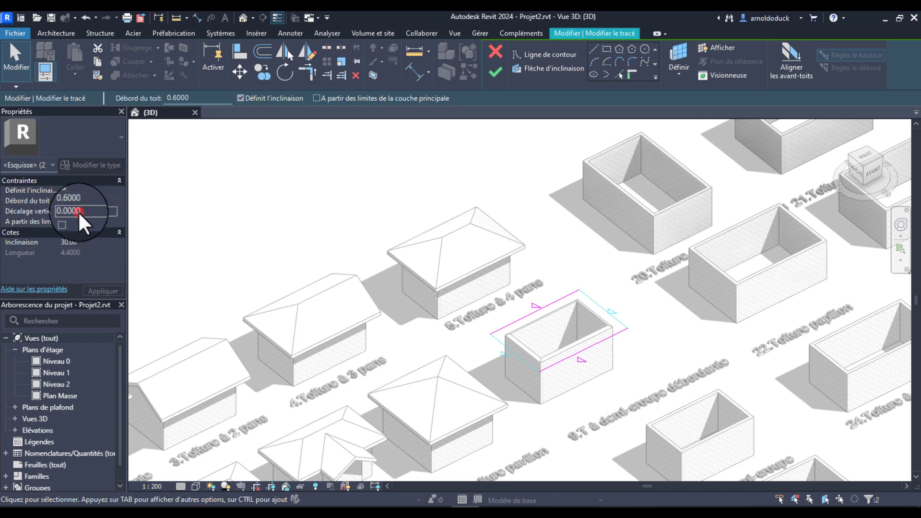
pyautogui.moveTo(84, 211); pyautogui.dragTo(68, 214)
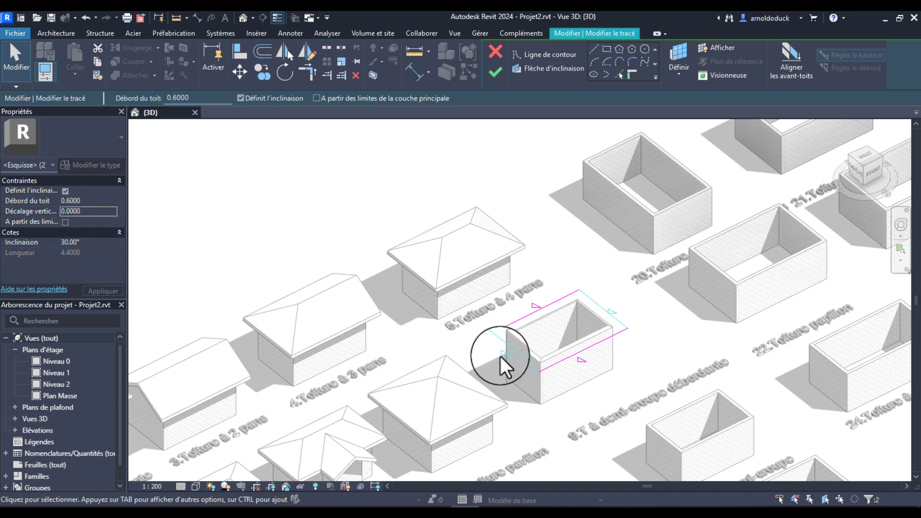
pyautogui.click(78, 211)
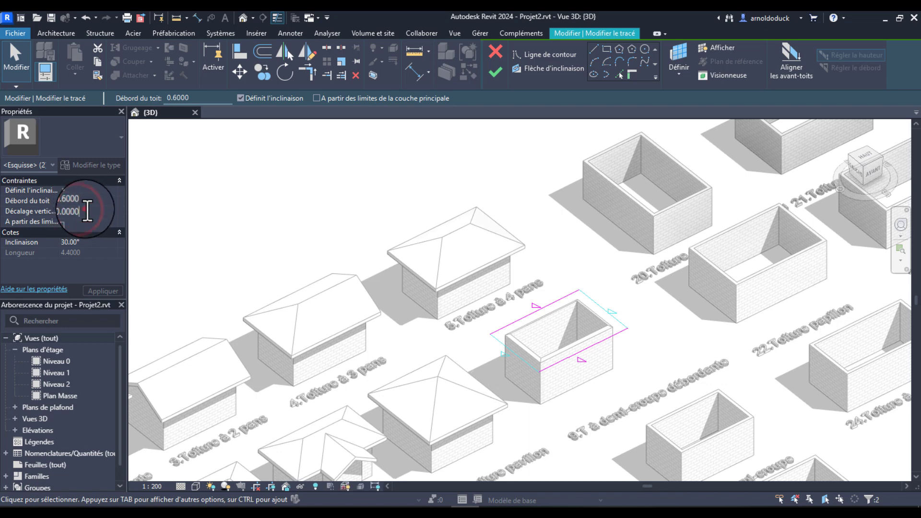
pyautogui.moveTo(88, 210); pyautogui.dragTo(68, 209)
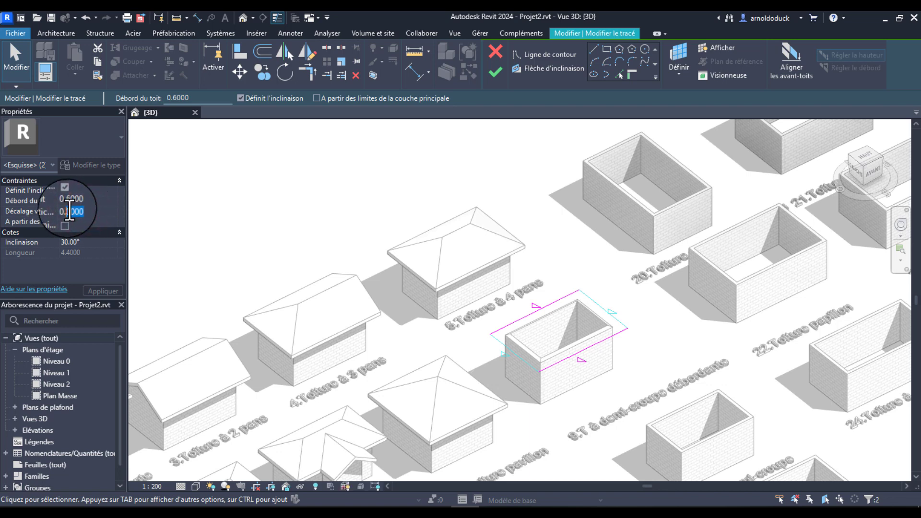
pyautogui.write('50')
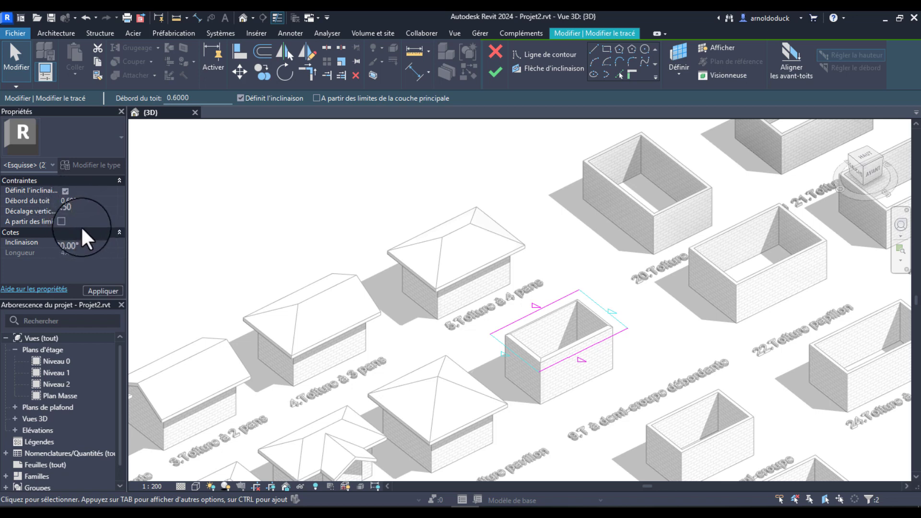
pyautogui.click(98, 290)
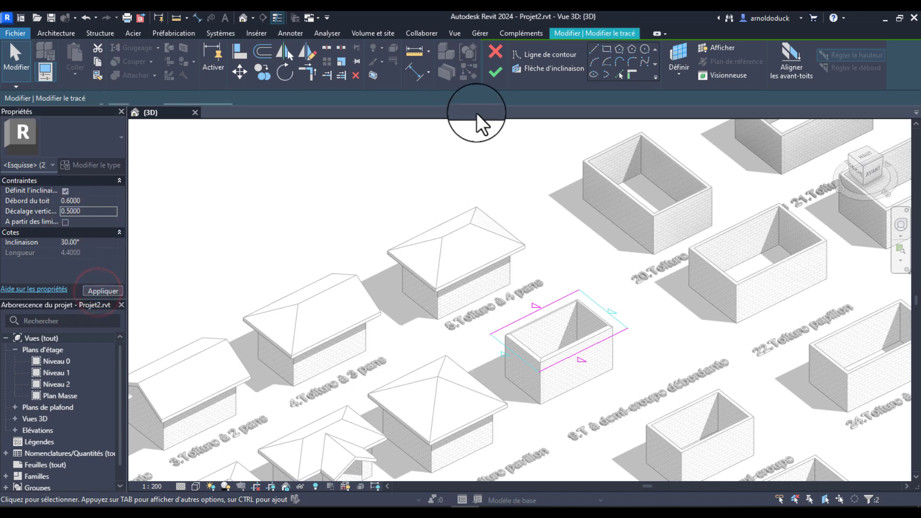
pyautogui.click(575, 329)
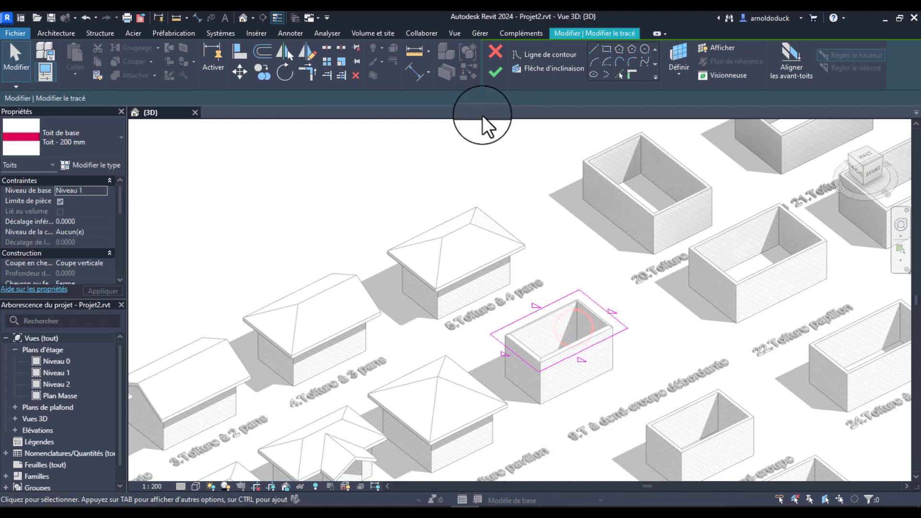
# Step: Finish the footprint edit of the 9.T à demi-croupe débordante roof and deselect the roof
pyautogui.click(502, 68)
pyautogui.scroll(3, 546, 363)
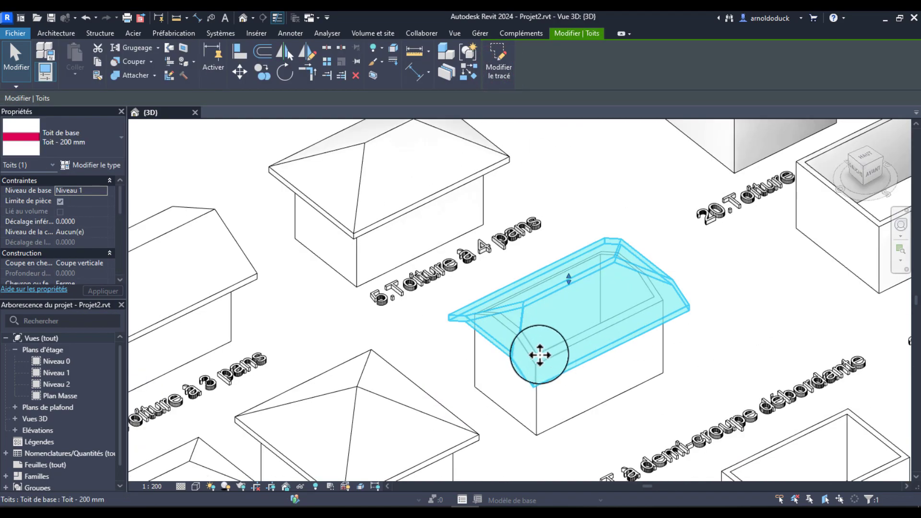
pyautogui.press('Escape')
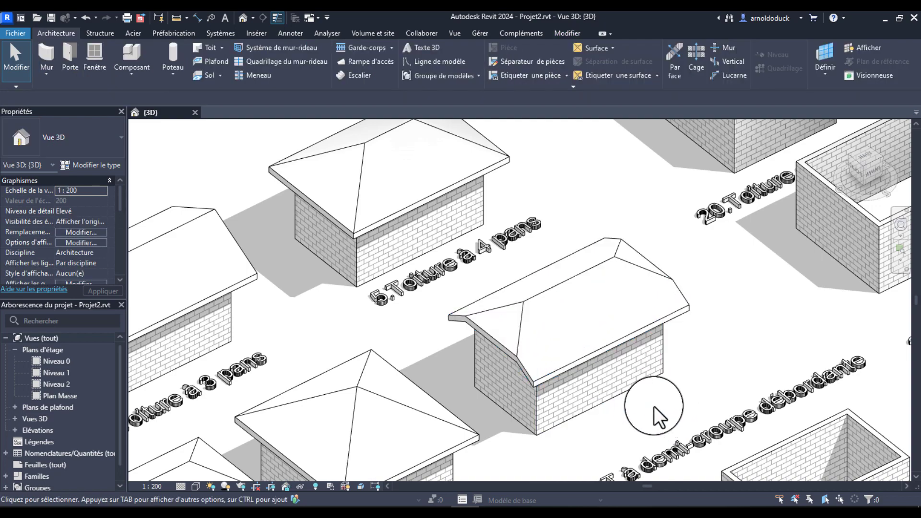
# Step: Examine the 9.T à demi-croupe débordante roof from several angles and find the uncovered 10.toit de salière building
pyautogui.moveTo(655, 407)
pyautogui.keyDown('shift'); pyautogui.mouseDown(button='middle')
pyautogui.moveTo(700, 352)
pyautogui.moveTo(702, 302)
pyautogui.moveTo(638, 358)
pyautogui.moveTo(590, 384)
pyautogui.mouseUp(button='middle'); pyautogui.keyUp('shift')
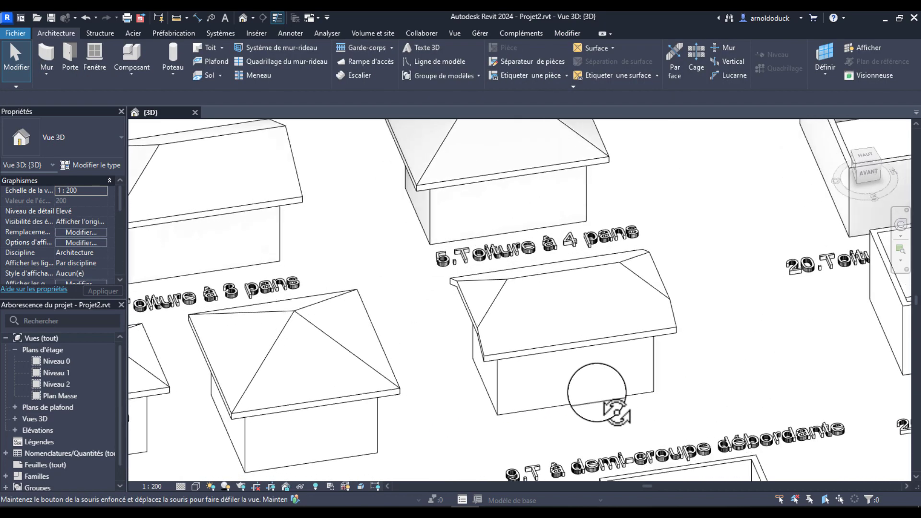
pyautogui.click(588, 312)
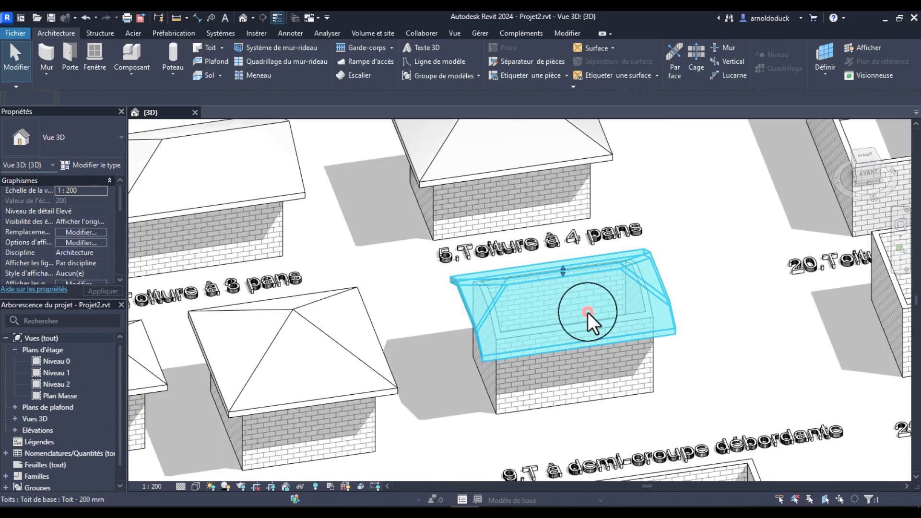
pyautogui.click(705, 315)
pyautogui.moveTo(670, 364); pyautogui.dragTo(649, 335, button='middle')
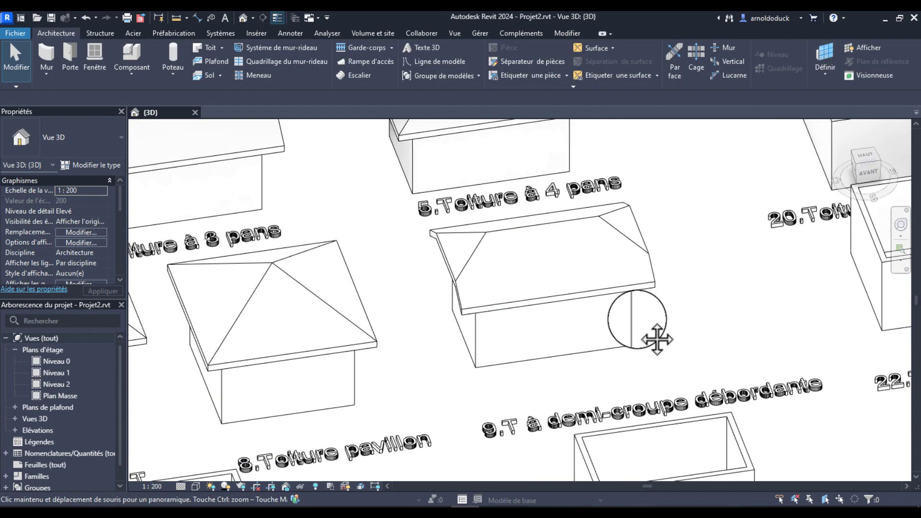
pyautogui.moveTo(644, 303)
pyautogui.keyDown('shift'); pyautogui.mouseDown(button='middle')
pyautogui.moveTo(644, 326)
pyautogui.moveTo(613, 338)
pyautogui.mouseUp(button='middle'); pyautogui.keyUp('shift')
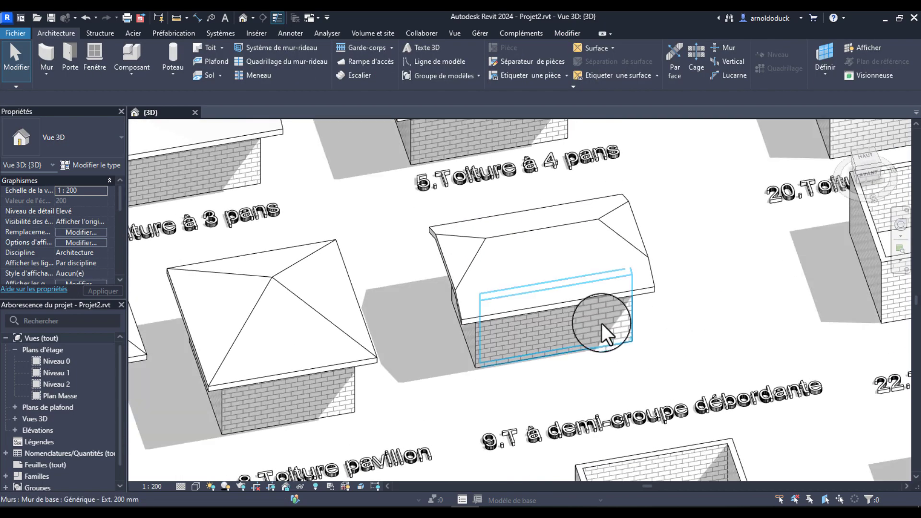
pyautogui.scroll(-4, 602, 317)
pyautogui.moveTo(557, 362)
pyautogui.keyDown('shift'); pyautogui.mouseDown(button='middle')
pyautogui.moveTo(526, 401)
pyautogui.moveTo(600, 279)
pyautogui.moveTo(590, 311)
pyautogui.moveTo(578, 315)
pyautogui.mouseUp(button='middle'); pyautogui.keyUp('shift')
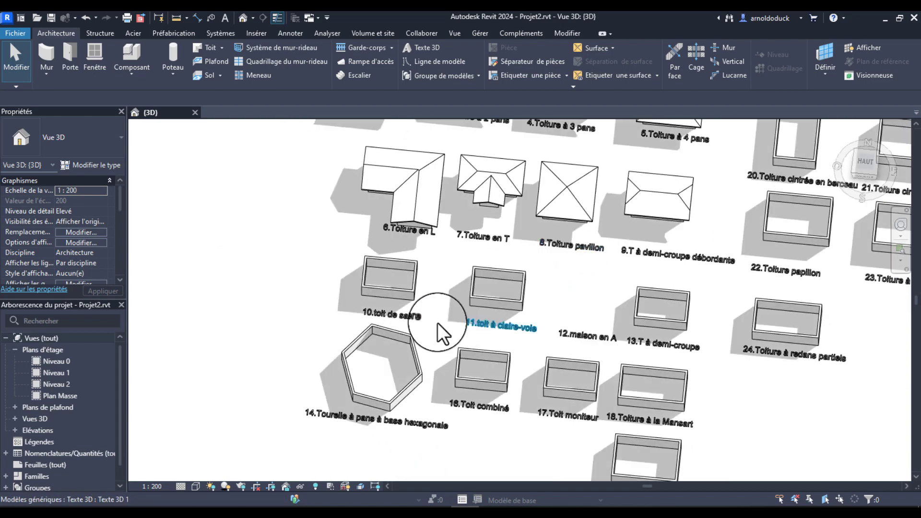
pyautogui.scroll(3, 383, 298)
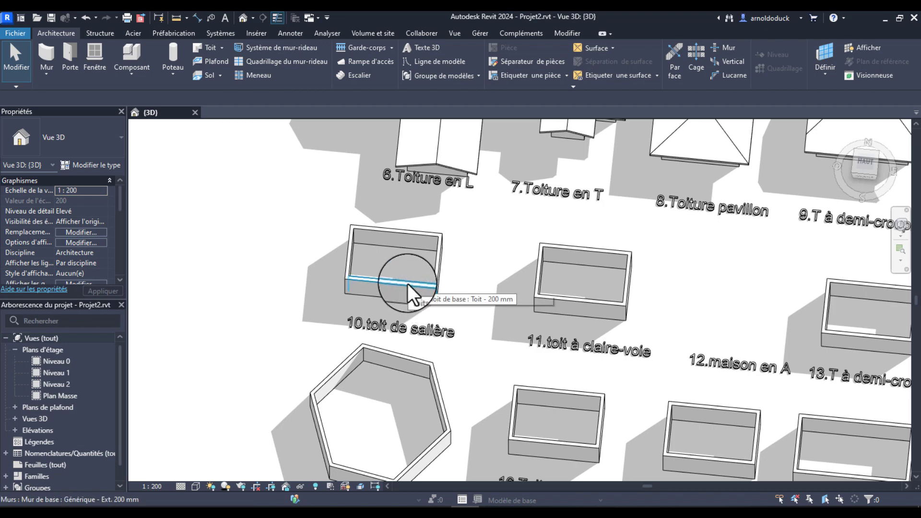
pyautogui.scroll(1, 419, 286)
pyautogui.moveTo(420, 285); pyautogui.dragTo(487, 281, button='middle')
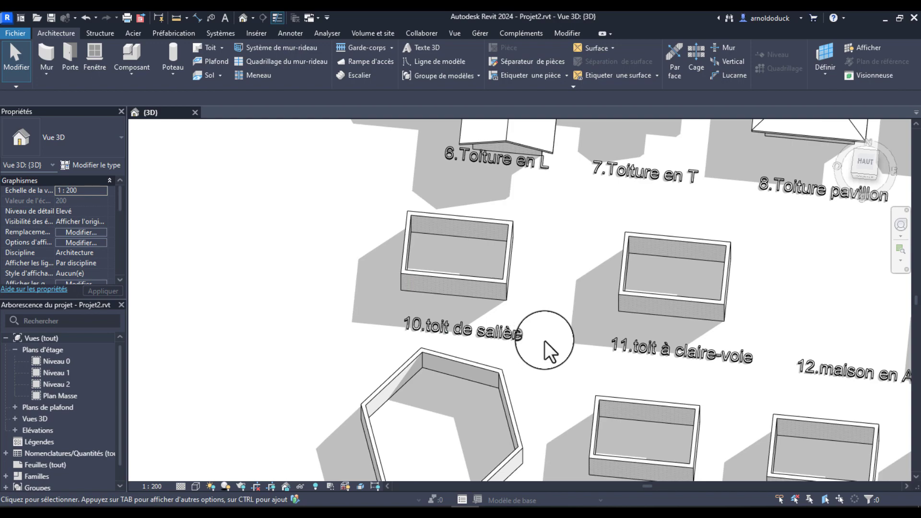
# Step: Orient the 3D view to look straight down on the uncovered 10.toit de salière building
pyautogui.keyDown('shift'); pyautogui.moveTo(545, 344); pyautogui.dragTo(601, 306, button='middle'); pyautogui.keyUp('shift')
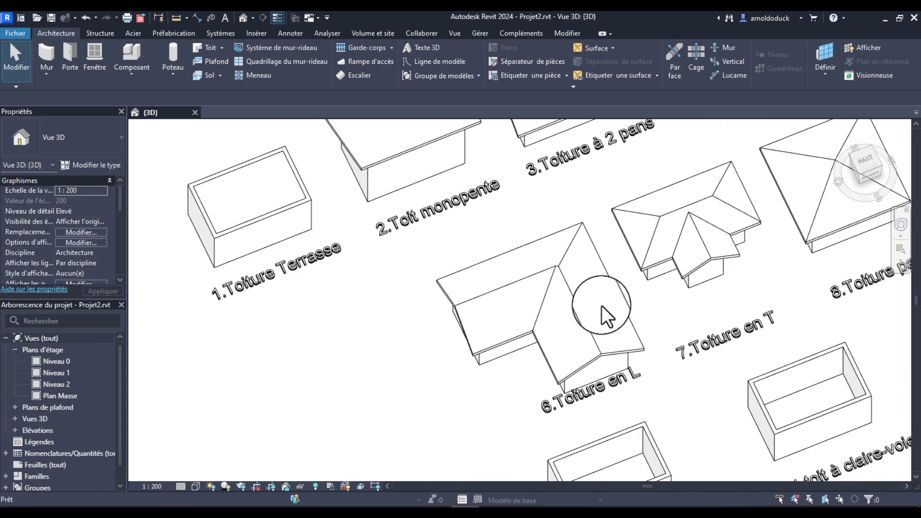
pyautogui.scroll(-3, 603, 308)
pyautogui.moveTo(648, 374); pyautogui.dragTo(625, 315, button='middle')
pyautogui.click(585, 328)
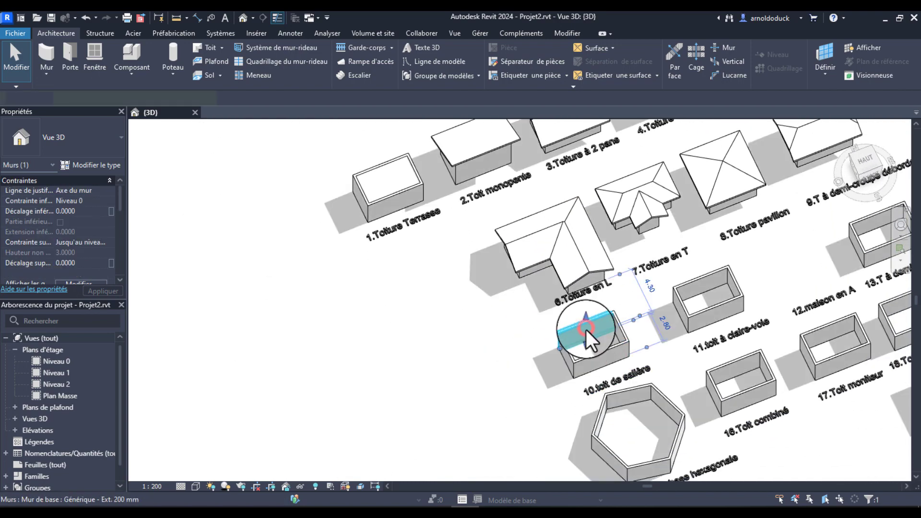
pyautogui.moveTo(643, 346); pyautogui.dragTo(655, 321, button='middle')
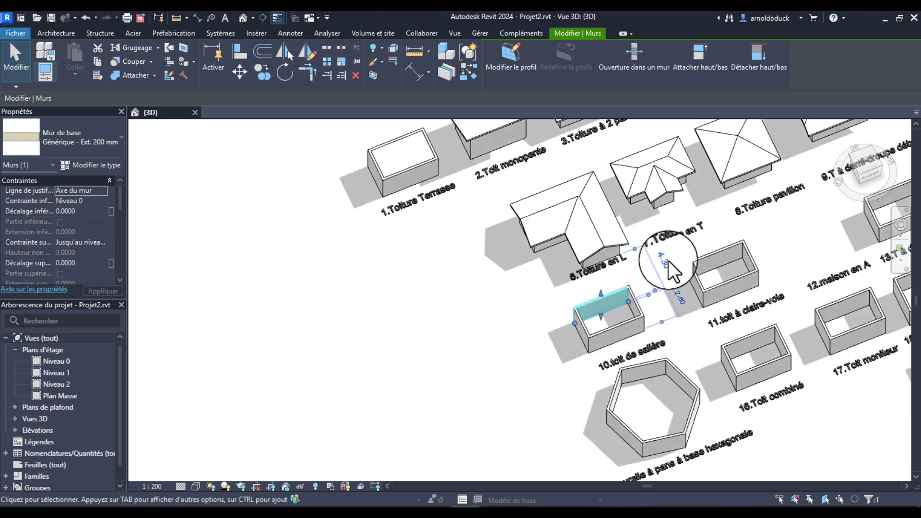
pyautogui.moveTo(612, 299); pyautogui.dragTo(526, 320, button='middle')
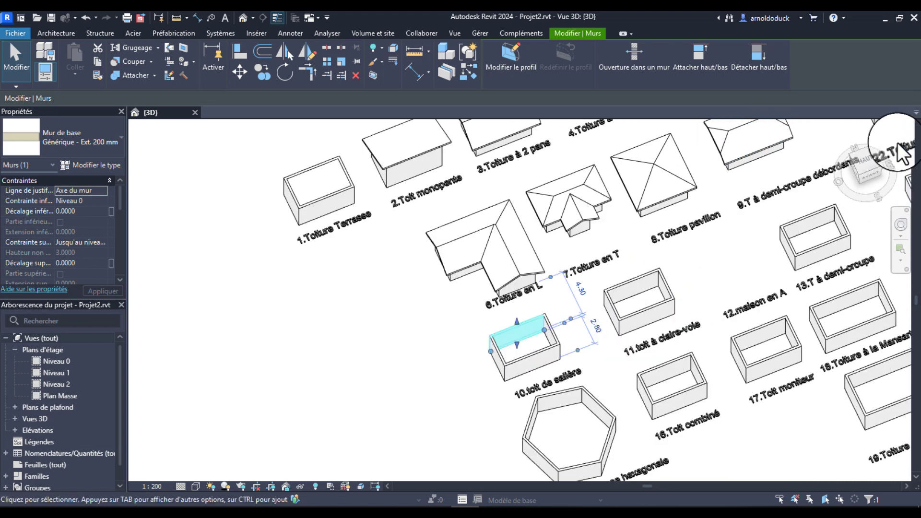
pyautogui.click(865, 162)
pyautogui.scroll(5, 531, 309)
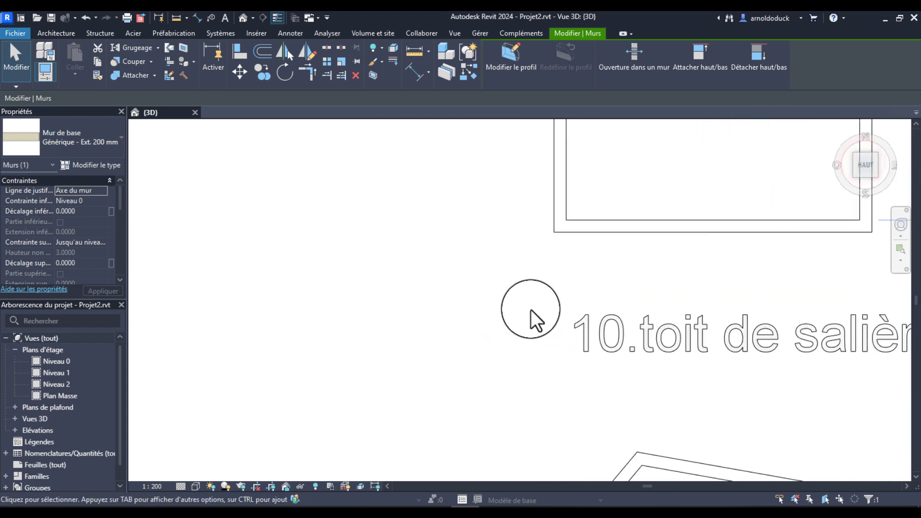
pyautogui.moveTo(724, 125); pyautogui.dragTo(567, 336, button='middle')
pyautogui.moveTo(625, 257); pyautogui.dragTo(576, 189, button='middle')
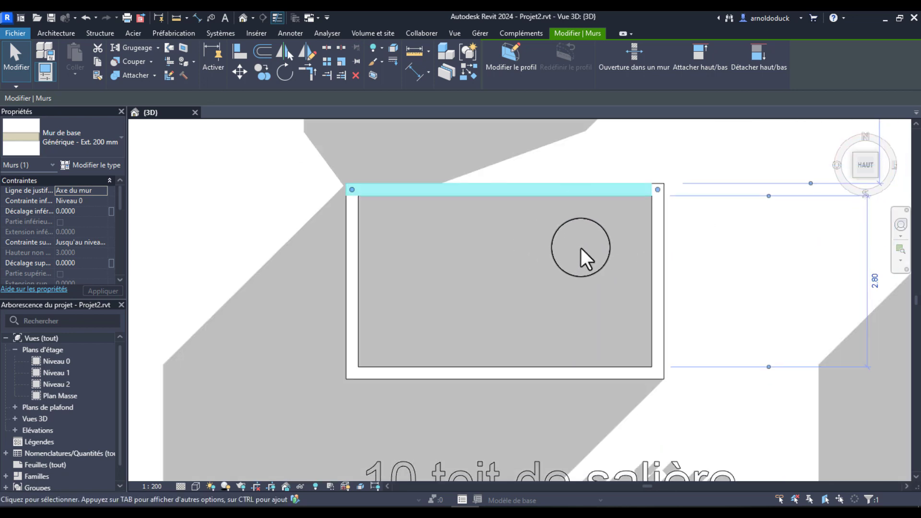
pyautogui.scroll(-1, 527, 245)
pyautogui.scroll(-3, 524, 222)
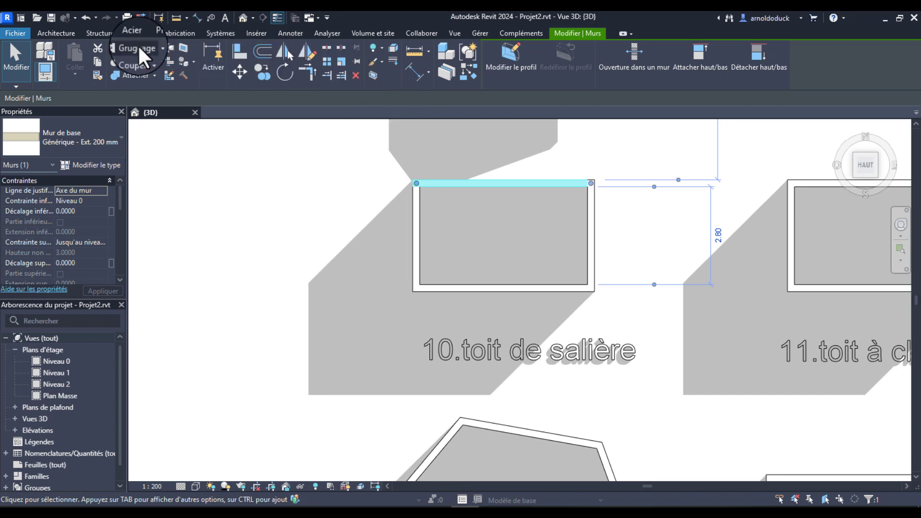
# Step: Start a roof by footprint on Niveau 1 and outline it around the four 10.toit de salière walls with a 0.60 overhang
pyautogui.click(60, 33)
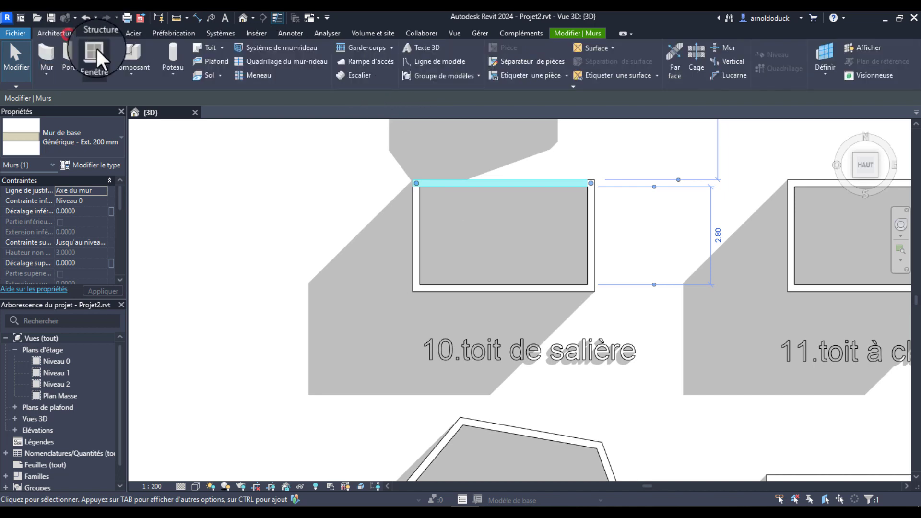
pyautogui.click(204, 47)
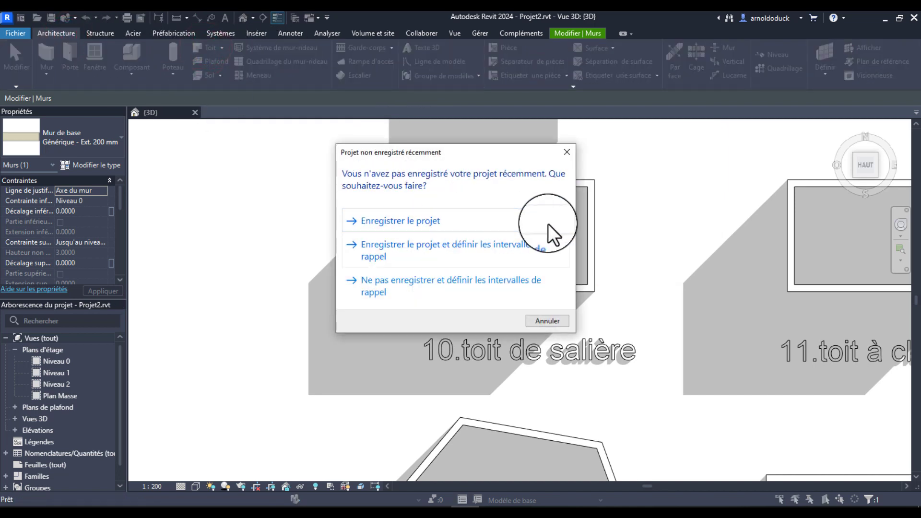
pyautogui.click(566, 152)
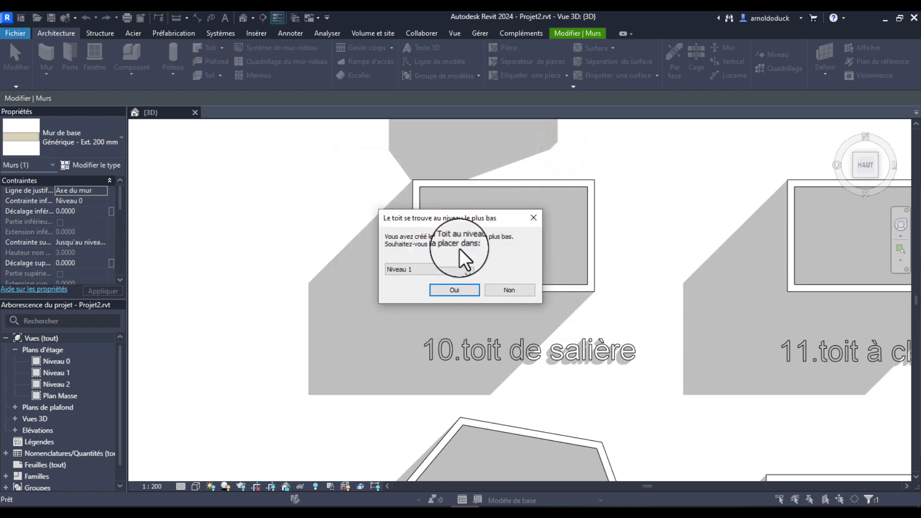
pyautogui.click(450, 289)
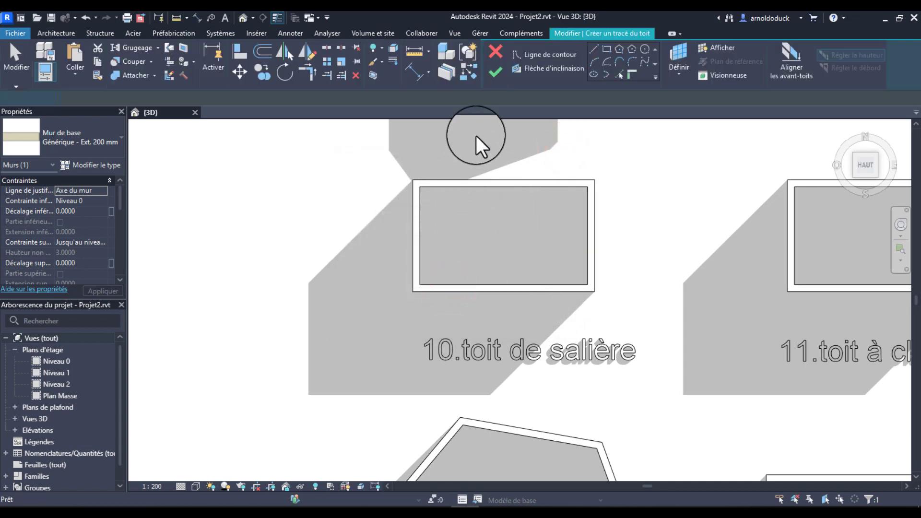
pyautogui.press('Tab')
pyautogui.click(462, 182)
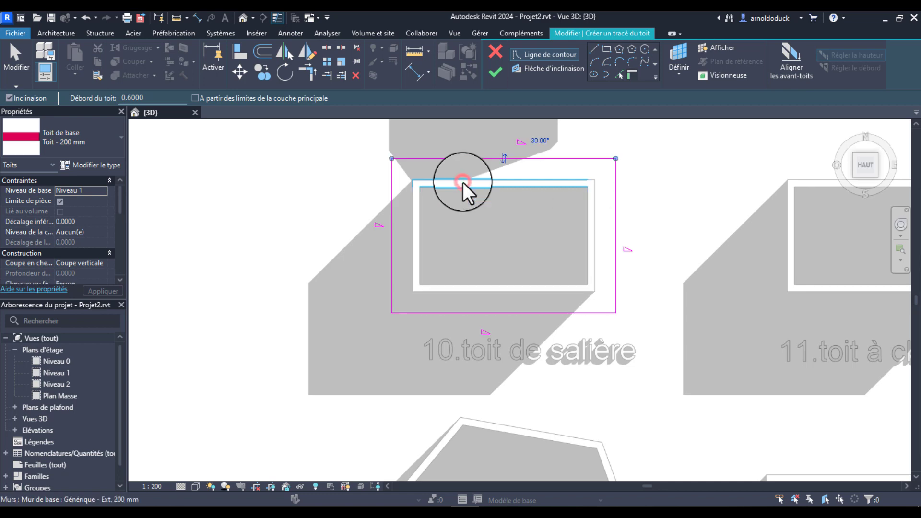
pyautogui.press('Escape')
pyautogui.press('Escape')
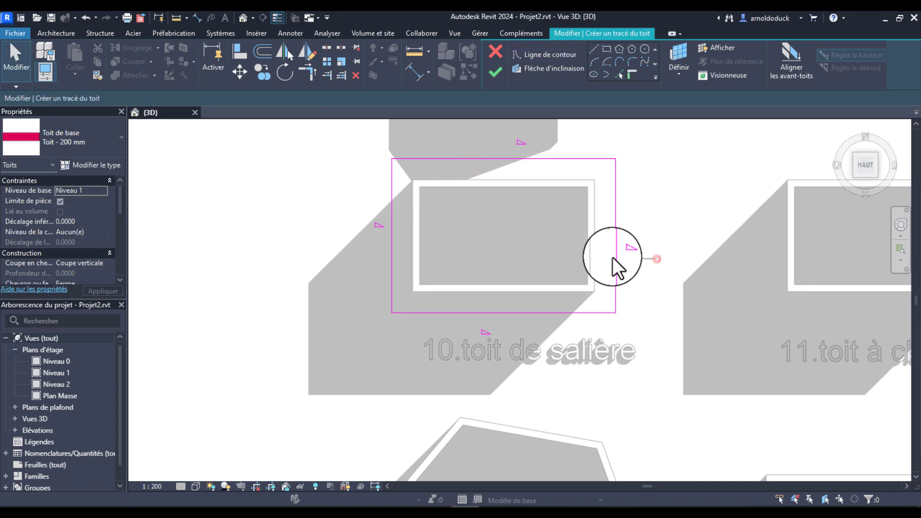
# Step: Remove the slope from the footprint's two short end lines and finish the 10.toit de salière roof
pyautogui.moveTo(656, 259); pyautogui.dragTo(323, 214)
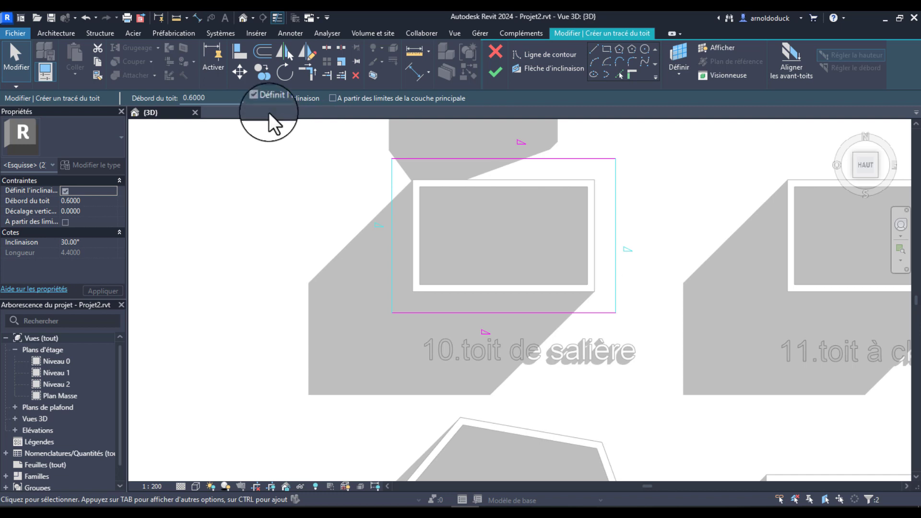
pyautogui.click(257, 98)
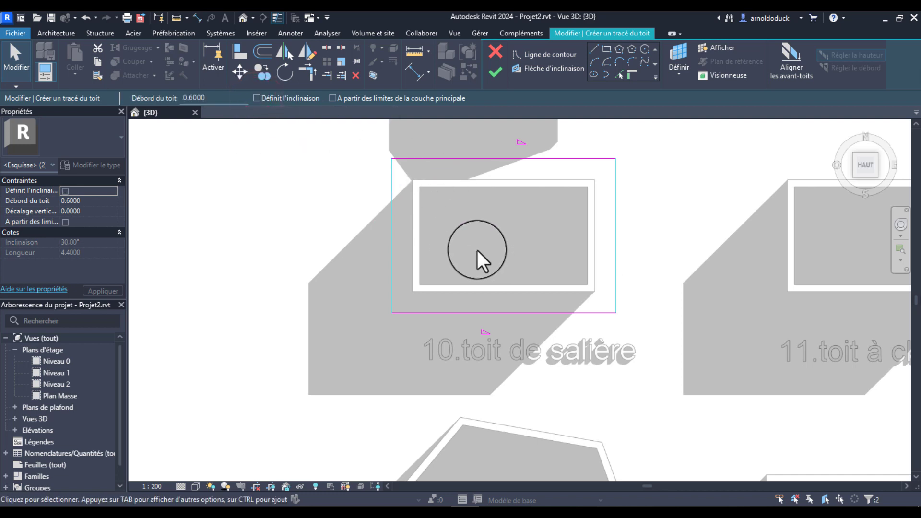
pyautogui.scroll(-2, 475, 250)
pyautogui.press('Escape')
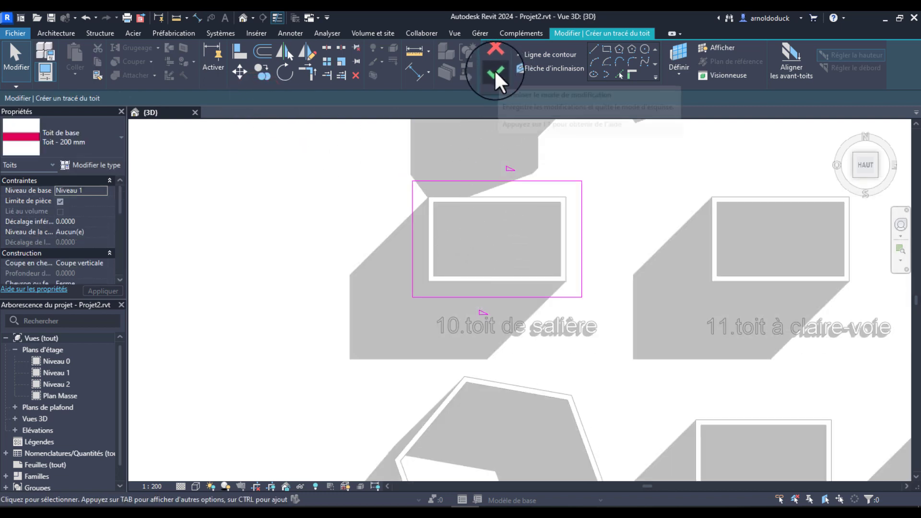
pyautogui.click(495, 71)
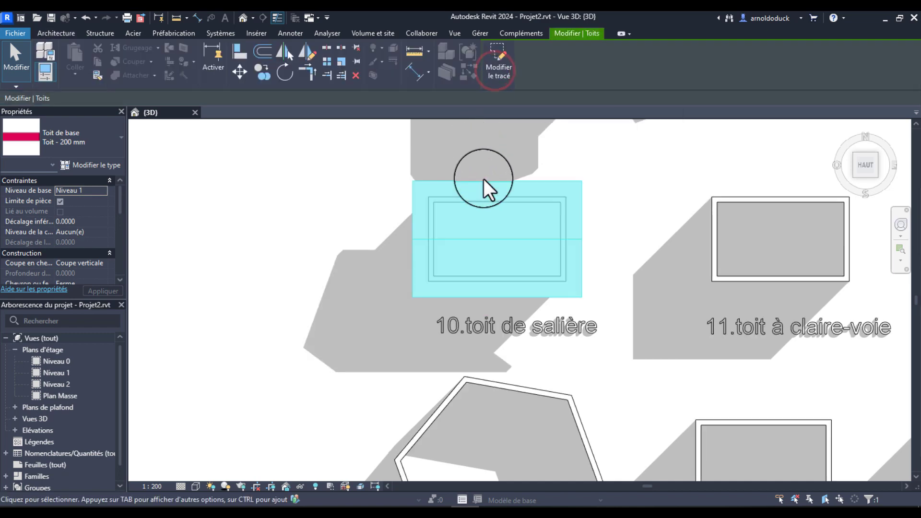
# Step: Reopen the 10.toit de salière roof footprint, set the vertical offset of its long front line to 0.50 and finish the edit
pyautogui.click(493, 260)
pyautogui.doubleClick(494, 260)
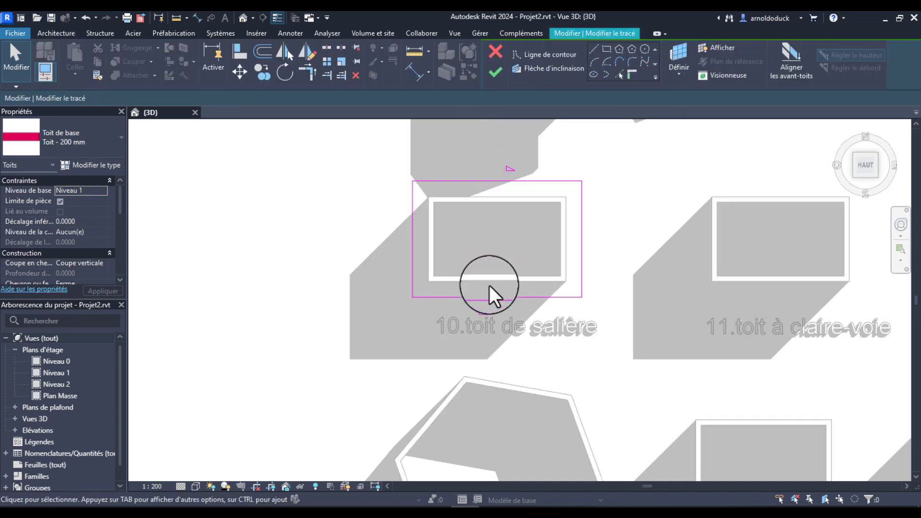
pyautogui.keyDown('shift'); pyautogui.moveTo(585, 309); pyautogui.dragTo(525, 260, button='middle'); pyautogui.keyUp('shift')
pyautogui.click(528, 248)
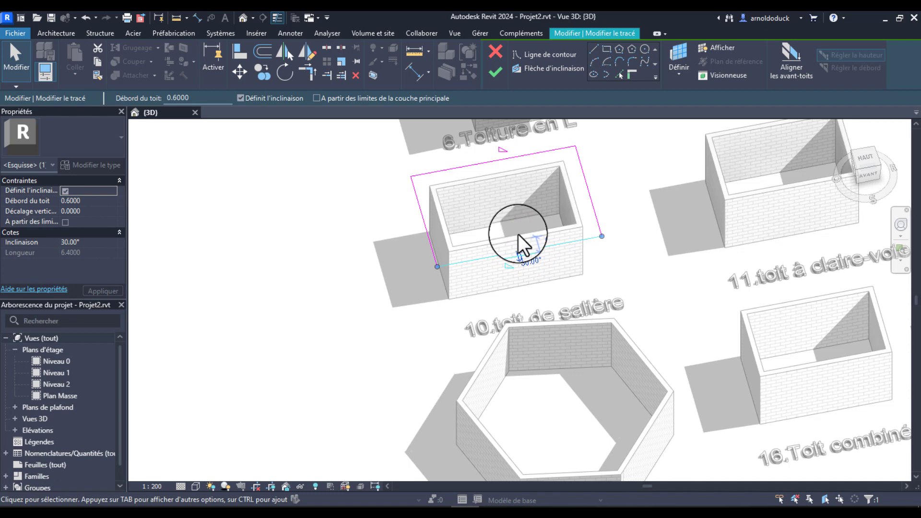
pyautogui.moveTo(560, 247); pyautogui.dragTo(617, 220, button='middle')
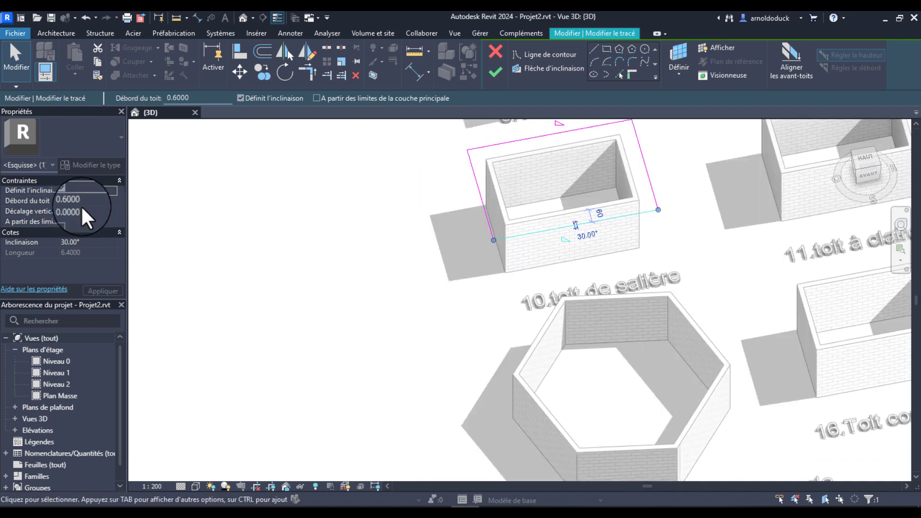
pyautogui.click(82, 207)
pyautogui.moveTo(87, 211); pyautogui.dragTo(67, 212)
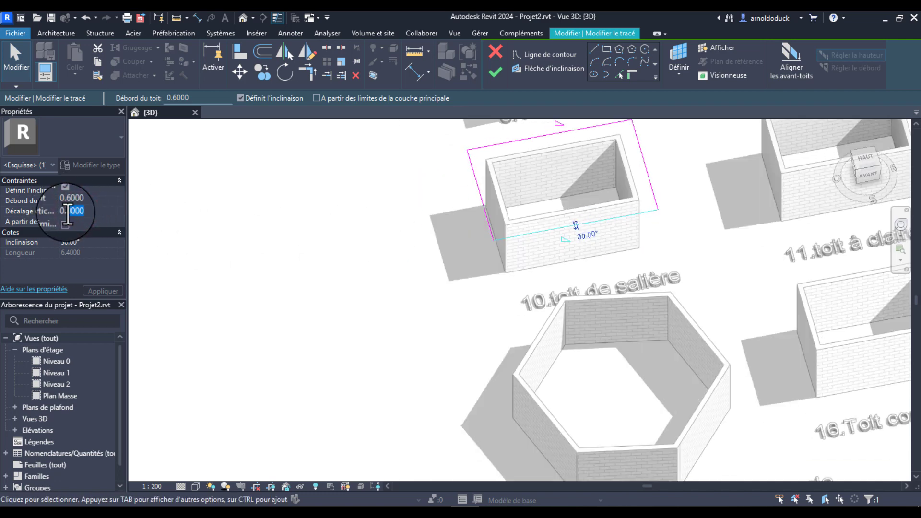
pyautogui.write('5')
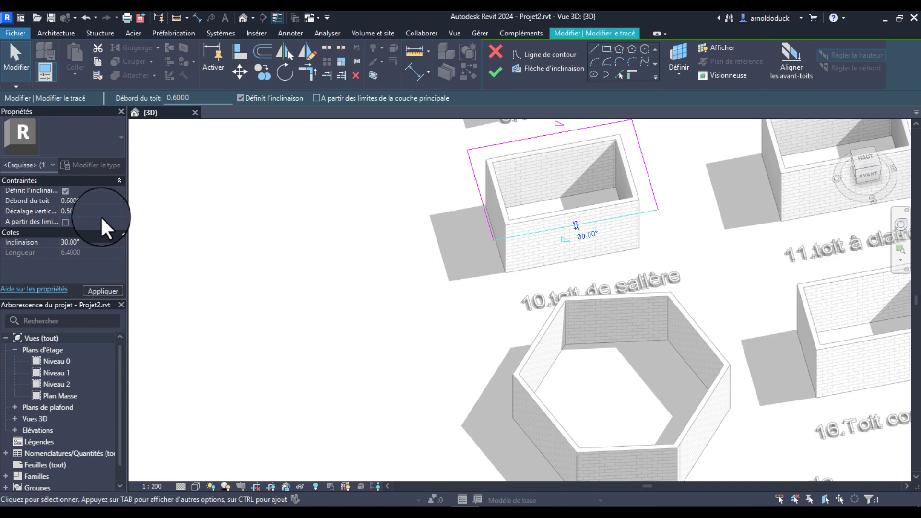
pyautogui.click(493, 68)
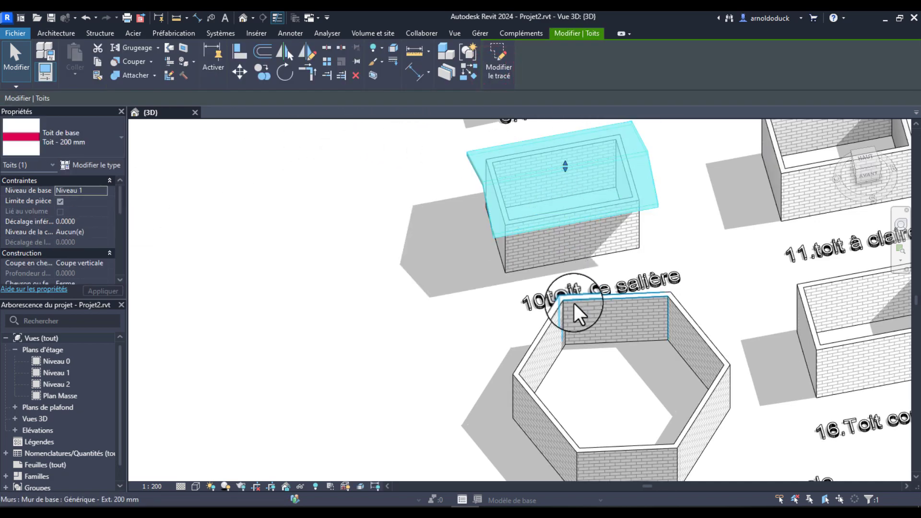
# Step: Set the vertical offset of the long front line in the 10.toit de salière footprint to 1.00, finish the edit and deselect the roof
pyautogui.keyDown('shift'); pyautogui.moveTo(573, 303); pyautogui.dragTo(641, 199, button='middle'); pyautogui.keyUp('shift')
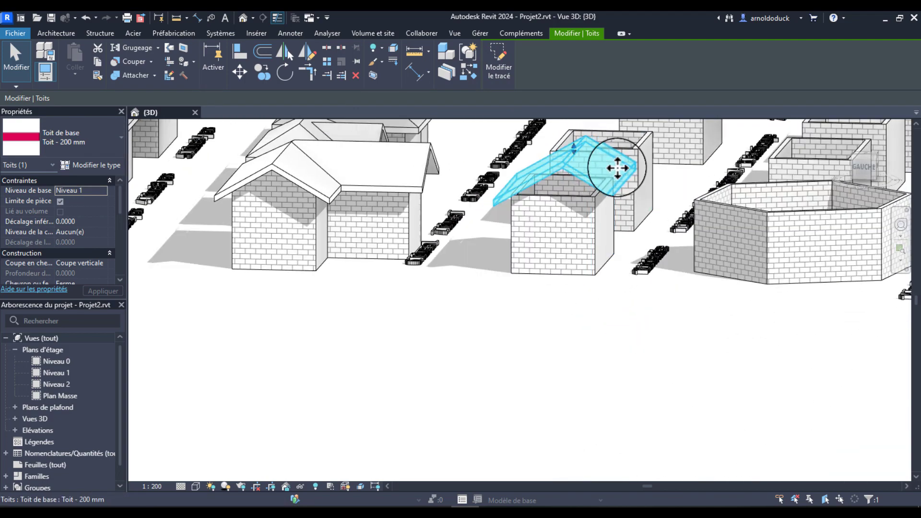
pyautogui.doubleClick(619, 191)
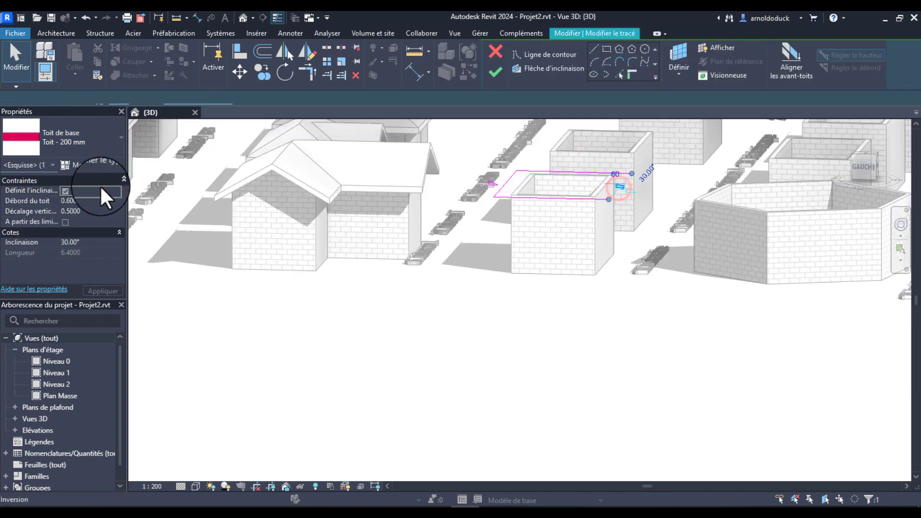
pyautogui.click(73, 211)
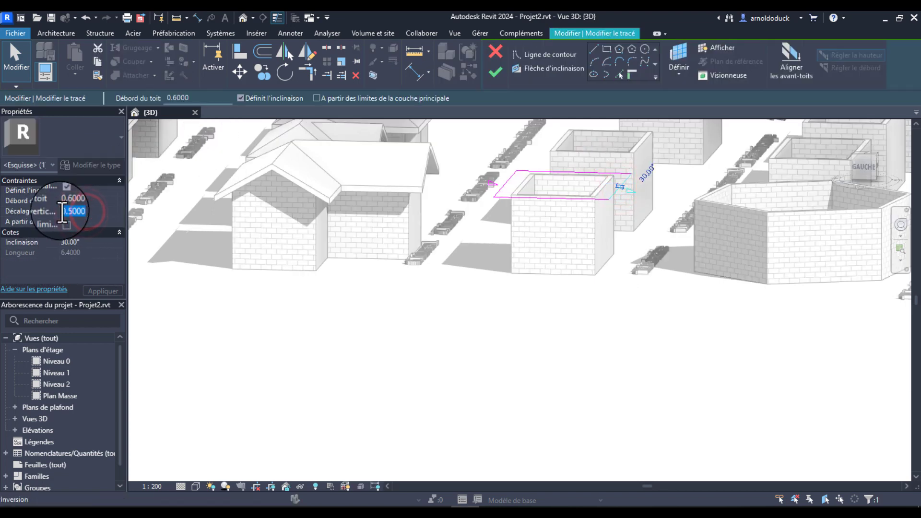
pyautogui.write('1')
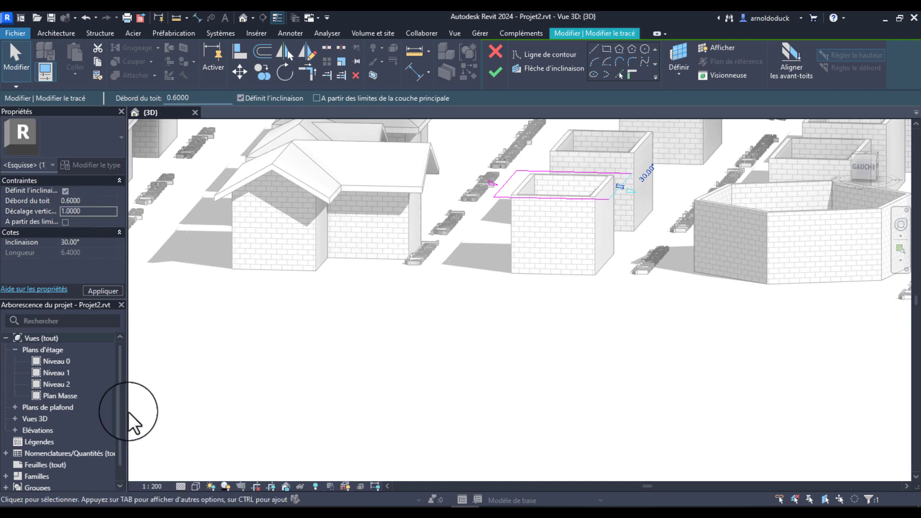
pyautogui.click(580, 311)
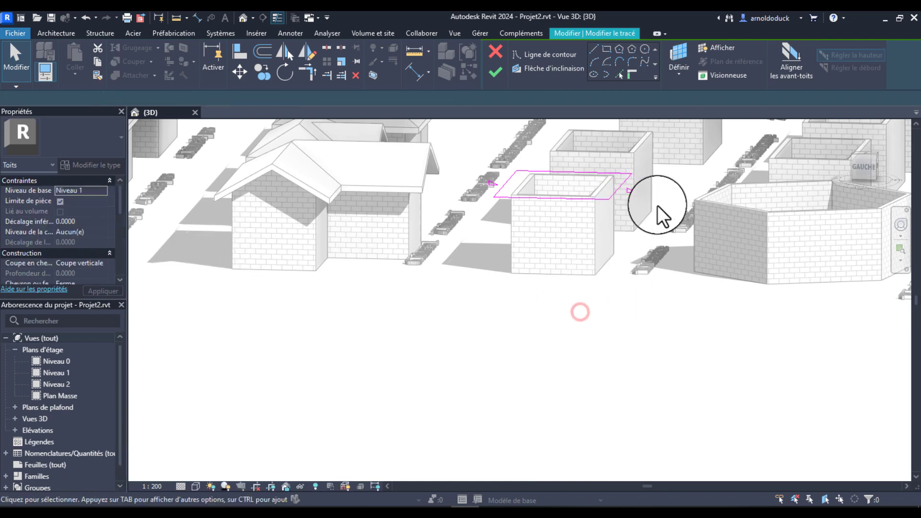
pyautogui.click(496, 73)
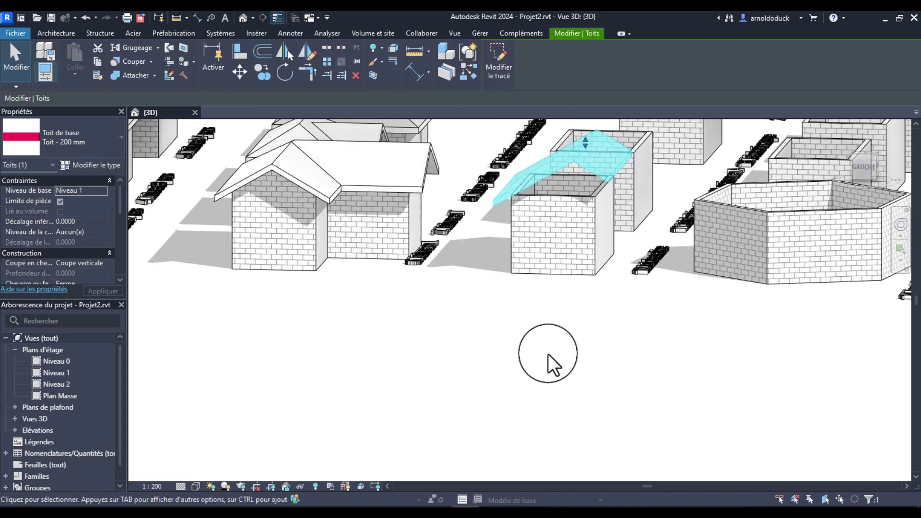
pyautogui.click(549, 353)
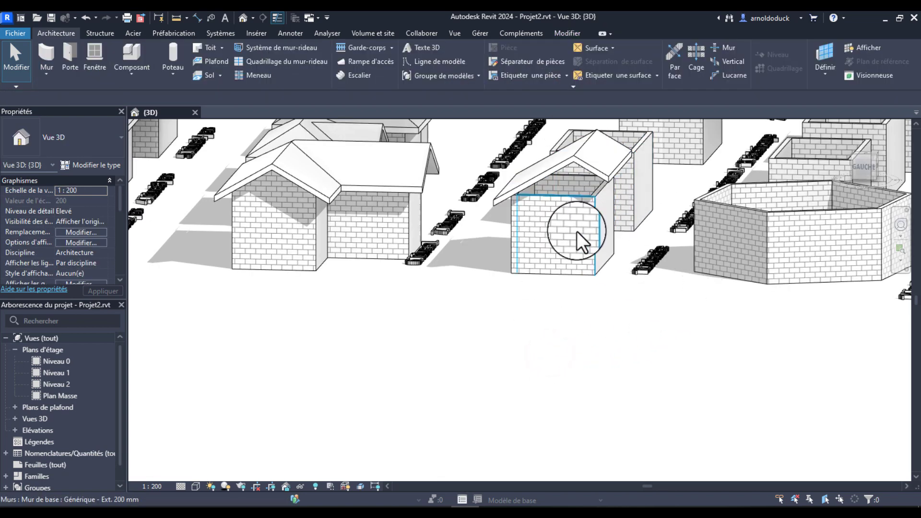
# Step: Attach the tops of all four 10.toit de salière walls to the roof above them
pyautogui.moveTo(600, 226)
pyautogui.keyDown('shift'); pyautogui.mouseDown(button='middle')
pyautogui.moveTo(561, 341)
pyautogui.moveTo(561, 370)
pyautogui.moveTo(596, 401)
pyautogui.moveTo(706, 376)
pyautogui.moveTo(583, 324)
pyautogui.moveTo(583, 310)
pyautogui.mouseUp(button='middle'); pyautogui.keyUp('shift')
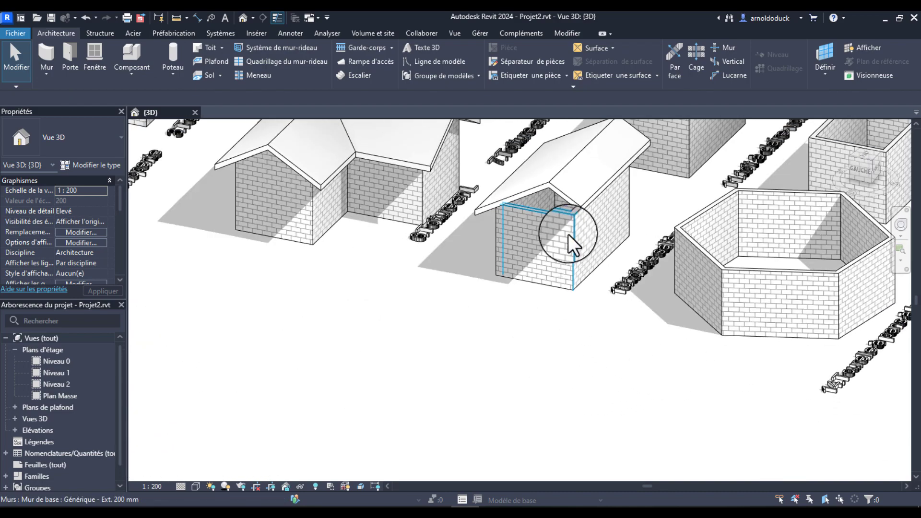
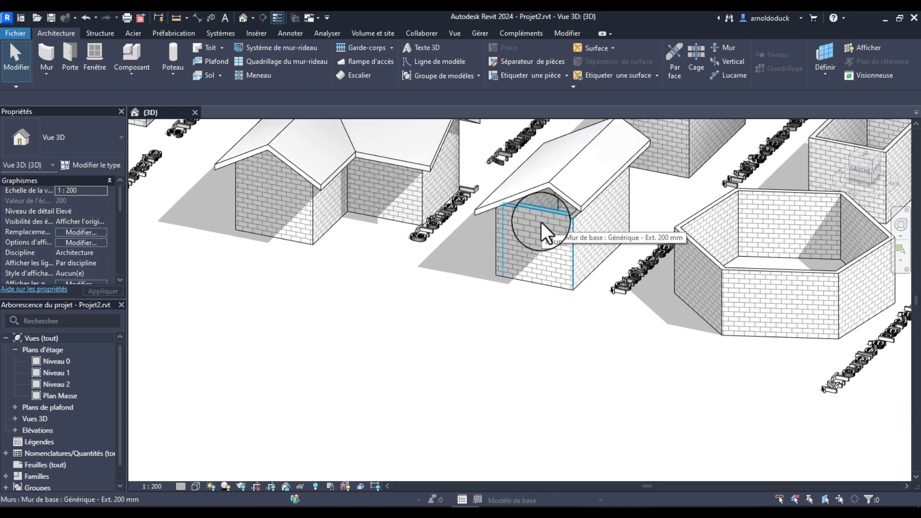
pyautogui.press('Tab')
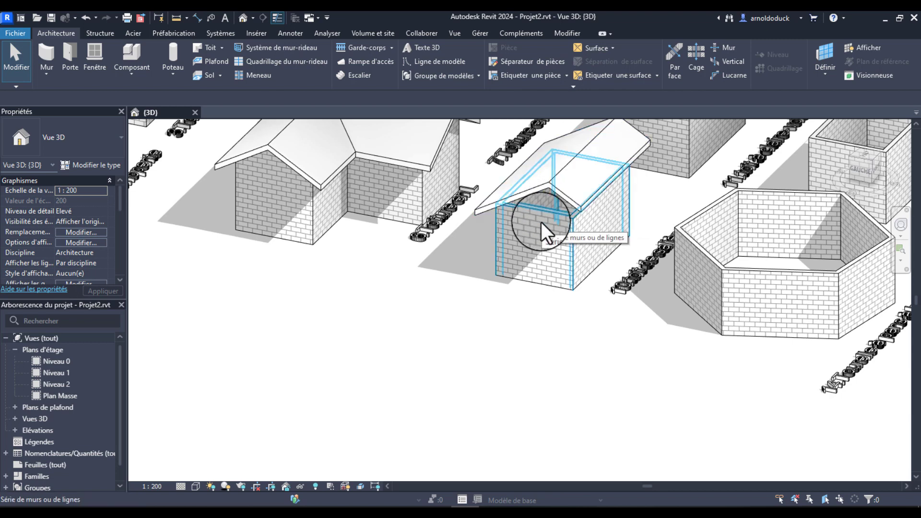
pyautogui.click(541, 222)
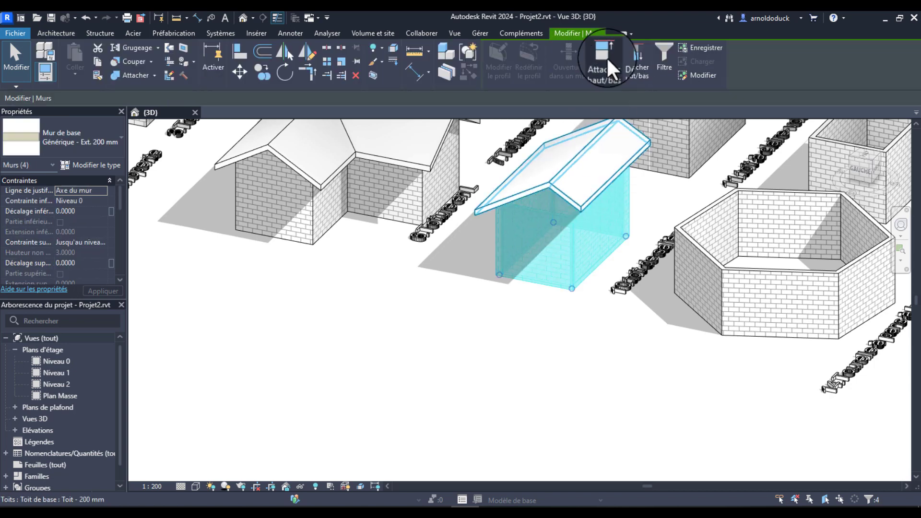
pyautogui.click(564, 177)
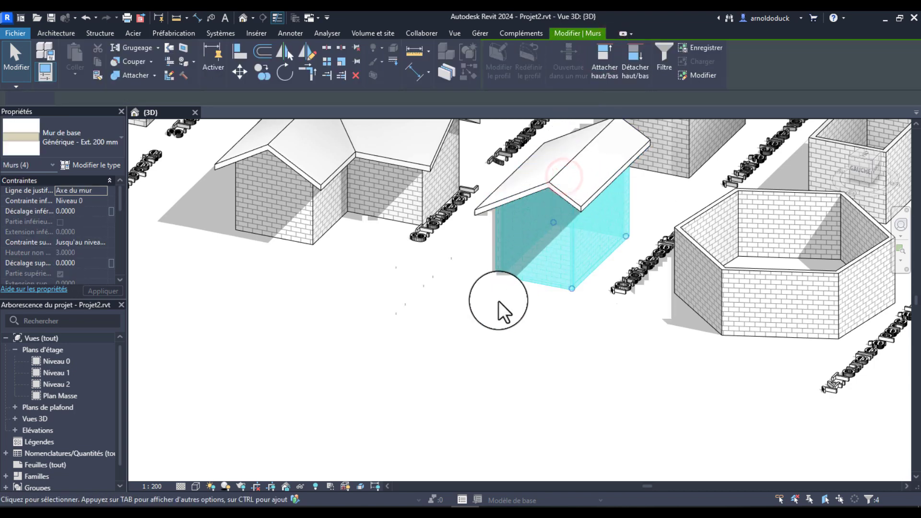
# Step: Examine the open-topped 11.toit à claire-voie building from several angles and from directly above
pyautogui.click(514, 332)
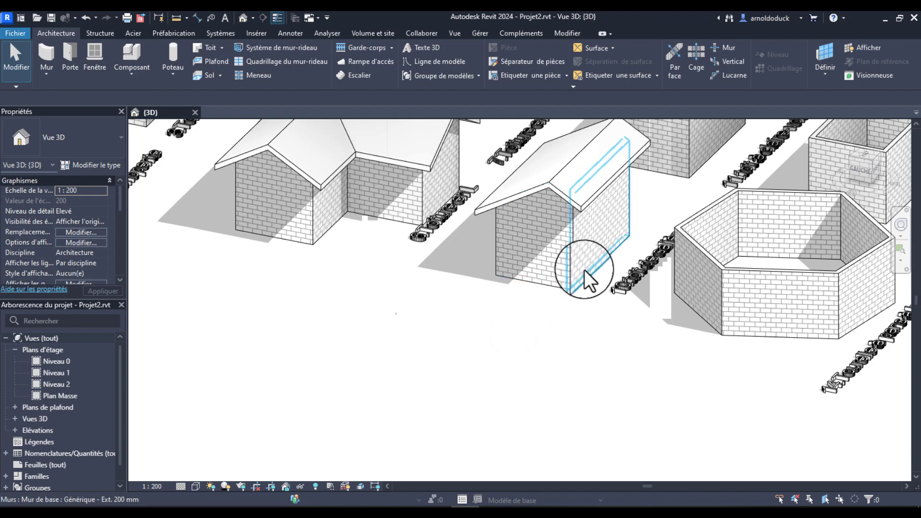
pyautogui.keyDown('shift'); pyautogui.moveTo(588, 304); pyautogui.dragTo(516, 394, button='middle'); pyautogui.keyUp('shift')
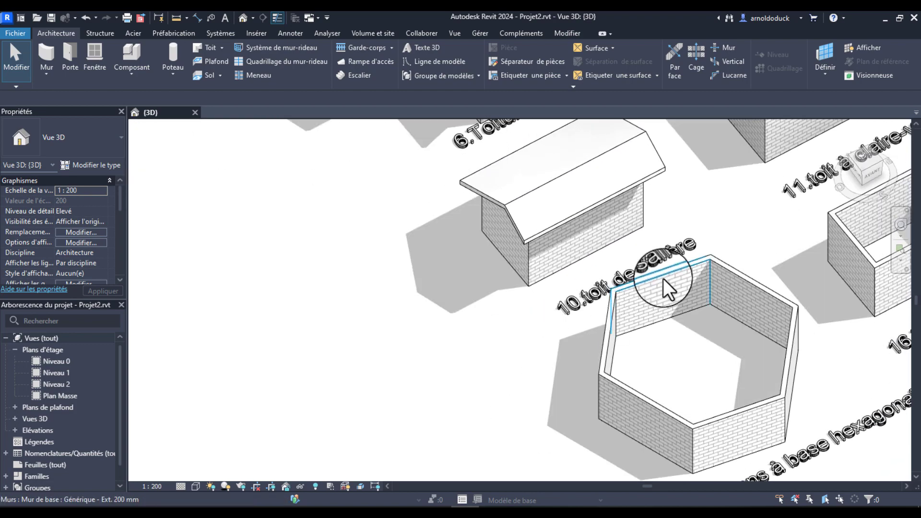
pyautogui.keyDown('shift'); pyautogui.moveTo(722, 252); pyautogui.dragTo(657, 293, button='middle'); pyautogui.keyUp('shift')
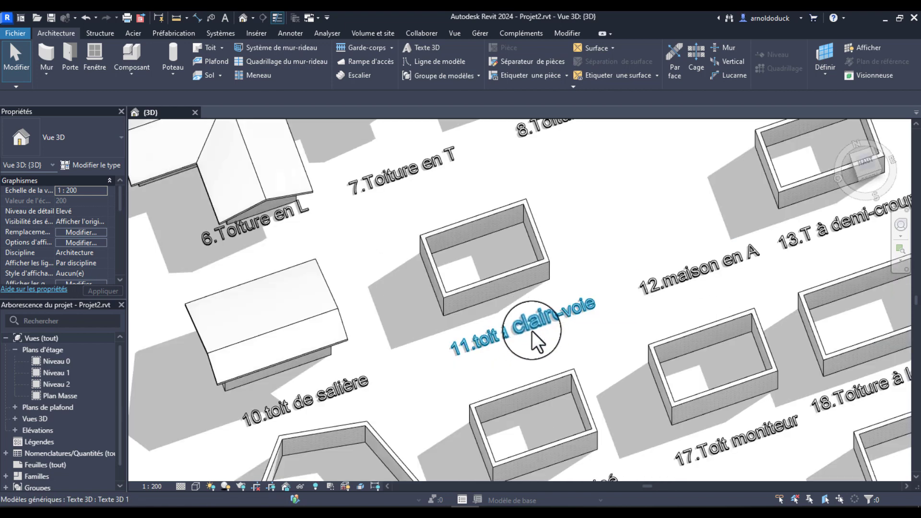
pyautogui.keyDown('shift'); pyautogui.moveTo(531, 331); pyautogui.dragTo(558, 213, button='middle'); pyautogui.keyUp('shift')
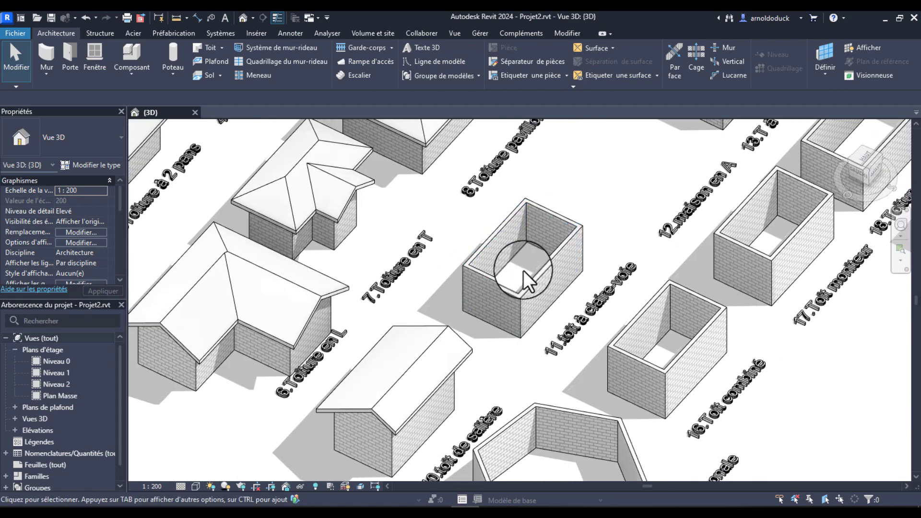
pyautogui.moveTo(570, 243)
pyautogui.keyDown('shift'); pyautogui.mouseDown(button='middle')
pyautogui.moveTo(550, 261)
pyautogui.moveTo(491, 261)
pyautogui.mouseUp(button='middle'); pyautogui.keyUp('shift')
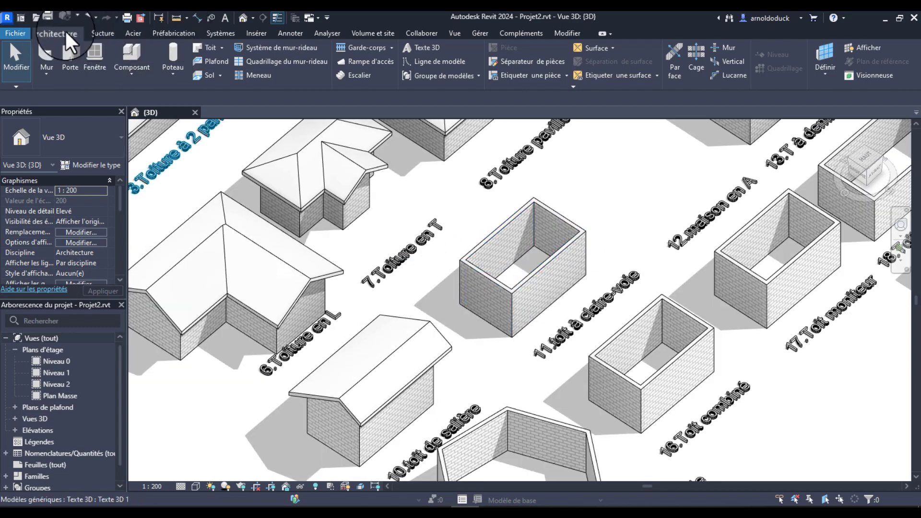
pyautogui.keyDown('shift'); pyautogui.moveTo(578, 271); pyautogui.dragTo(655, 281, button='middle'); pyautogui.keyUp('shift')
pyautogui.click(547, 267)
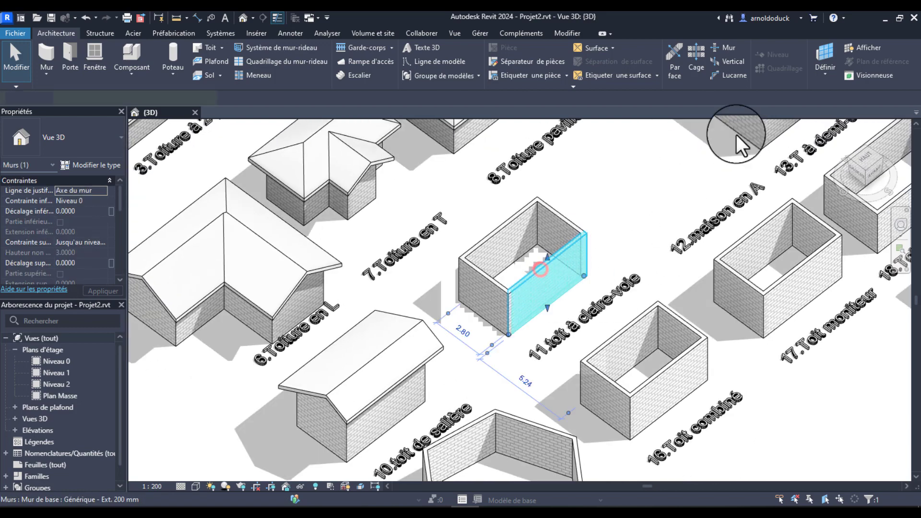
pyautogui.scroll(-6, 686, 206)
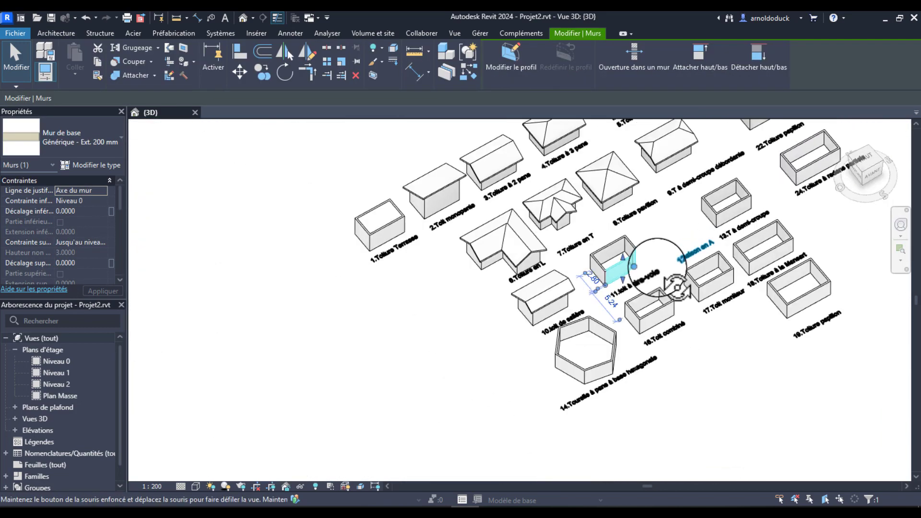
pyautogui.click(859, 158)
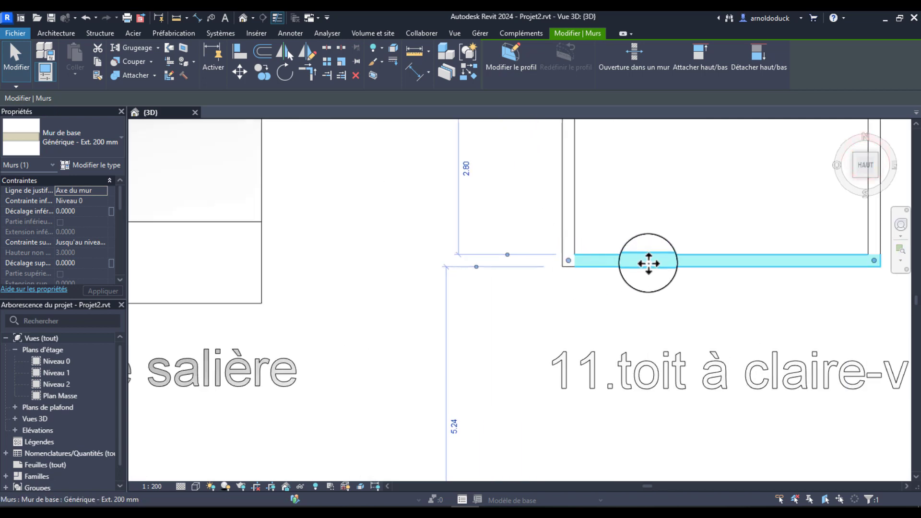
pyautogui.scroll(-3, 602, 310)
pyautogui.moveTo(546, 304); pyautogui.dragTo(606, 327, button='middle')
pyautogui.scroll(1, 601, 327)
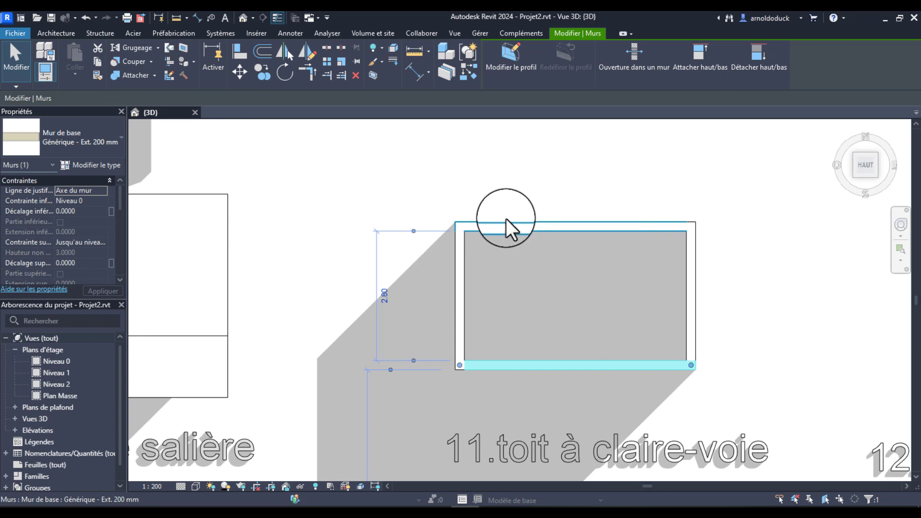
pyautogui.click(67, 32)
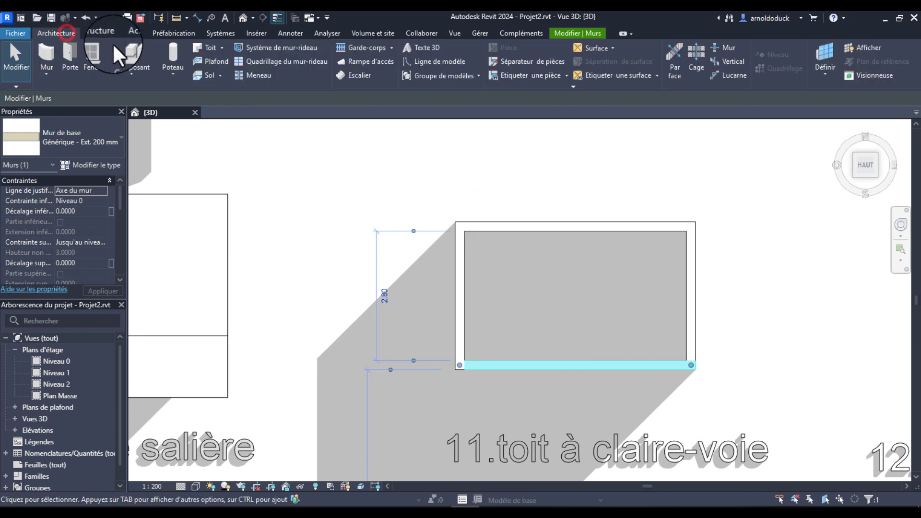
pyautogui.click(48, 52)
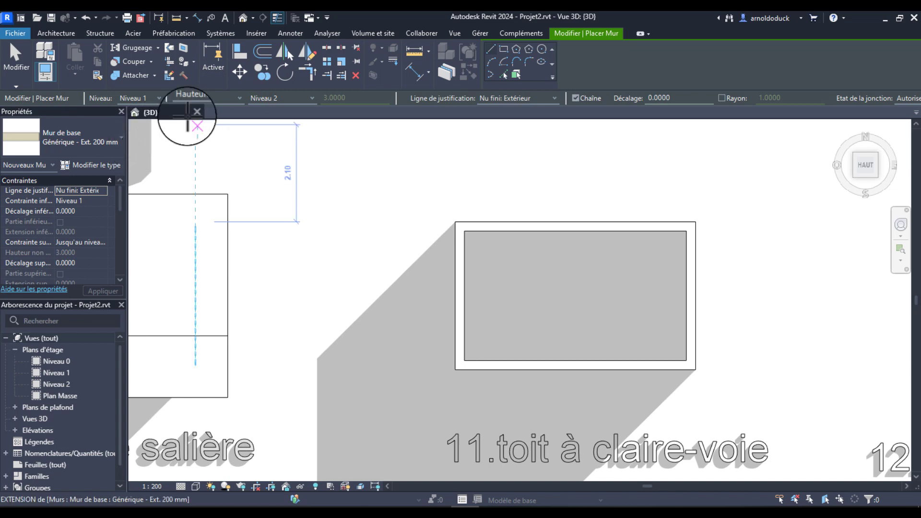
pyautogui.click(304, 98)
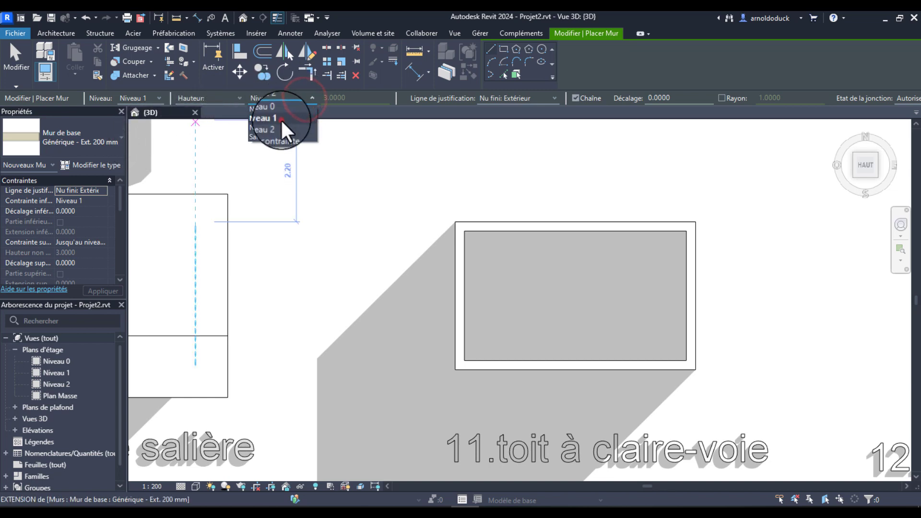
pyautogui.click(280, 120)
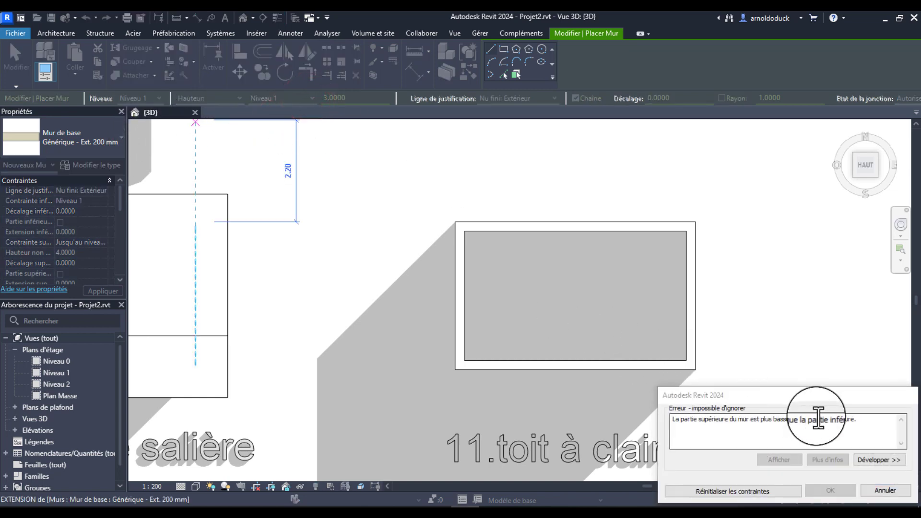
pyautogui.click(893, 490)
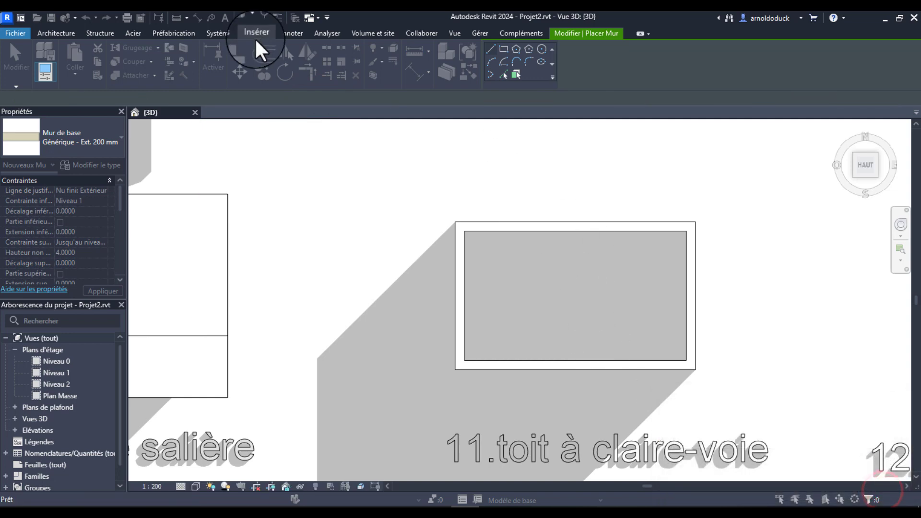
pyautogui.press('Escape')
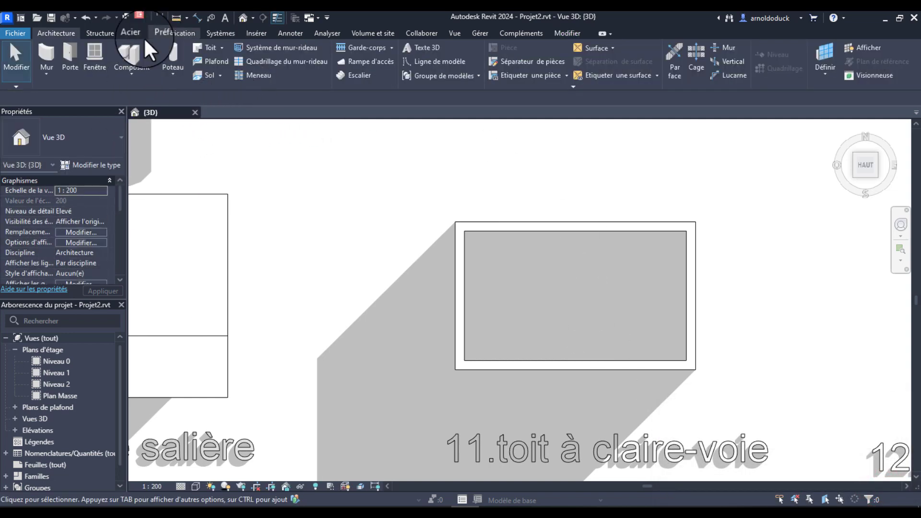
pyautogui.click(47, 49)
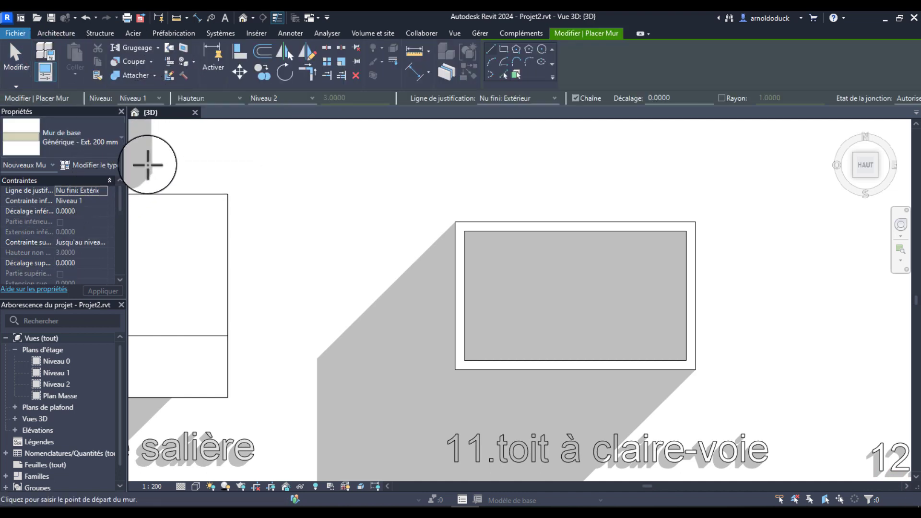
pyautogui.click(159, 94)
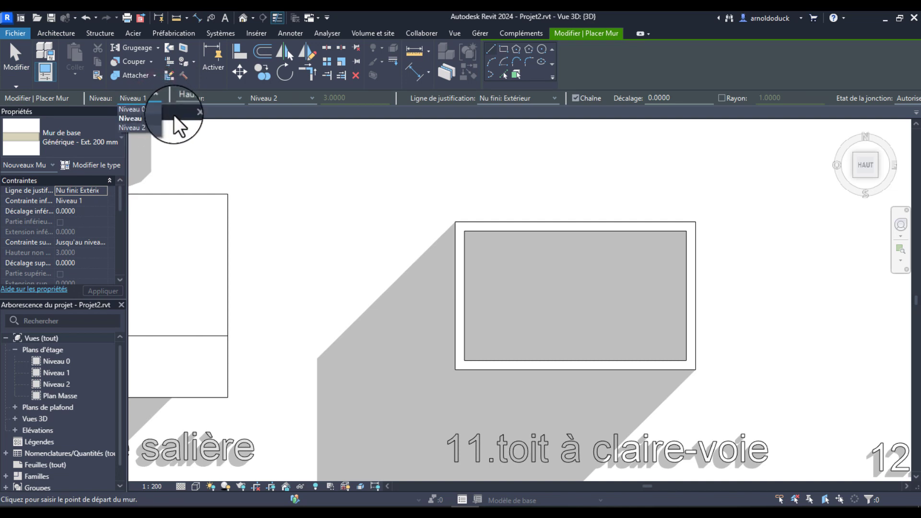
pyautogui.press('Escape')
pyautogui.press('Escape')
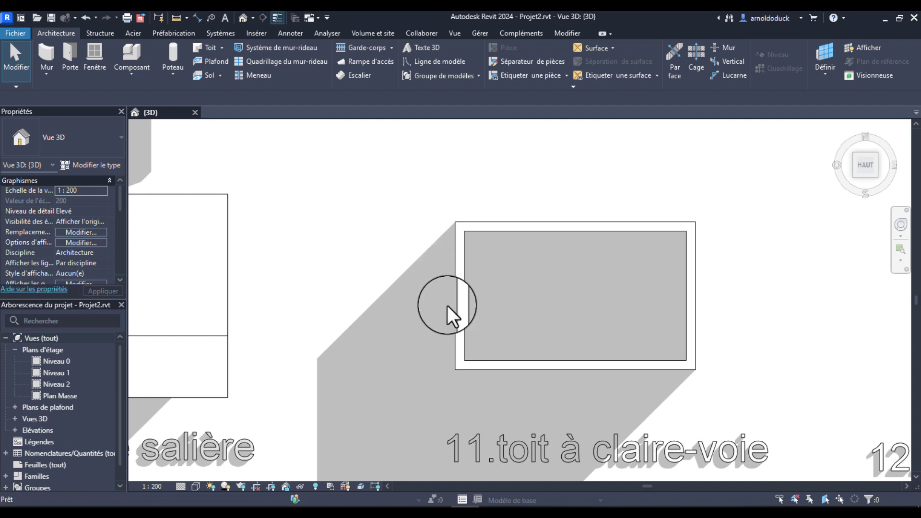
# Step: Draw a 5.00 m wall from Niveau 1 to Niveau 2 across the 11.toit à claire-voie building, between its two short walls
pyautogui.press('w')
pyautogui.press('a')
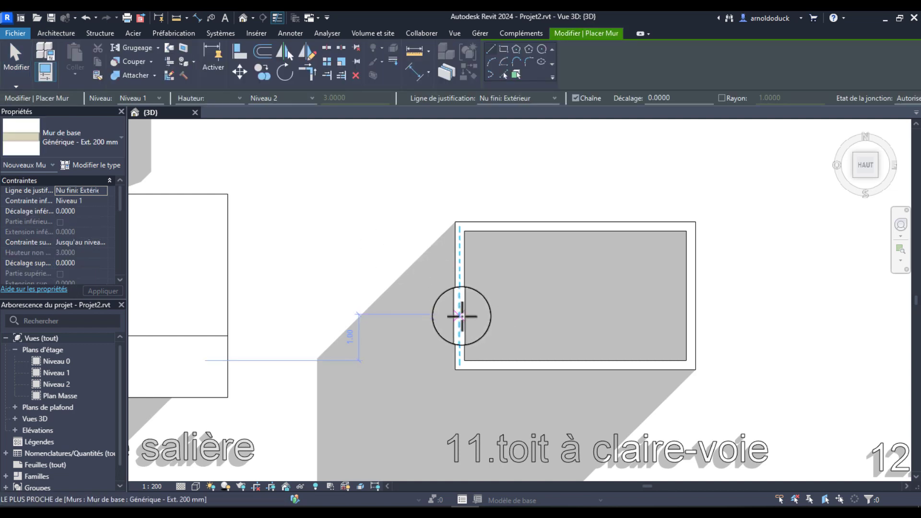
pyautogui.click(459, 317)
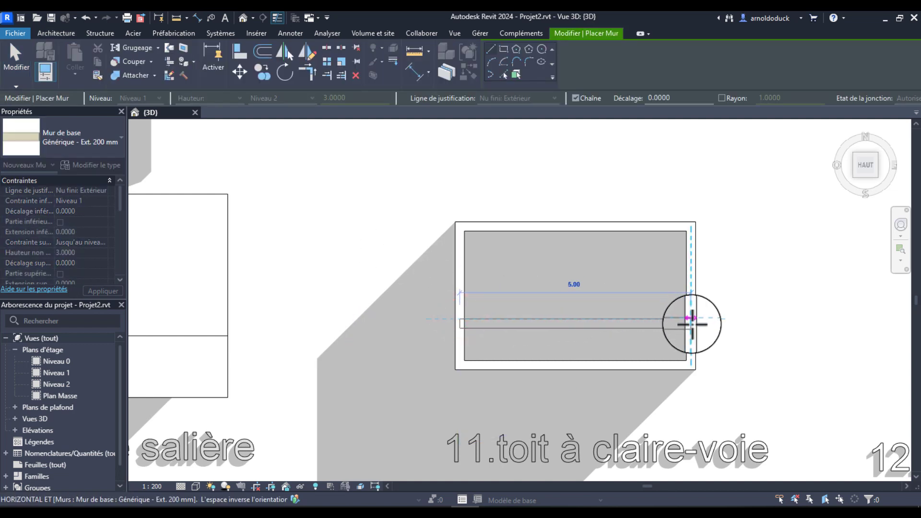
pyautogui.click(692, 324)
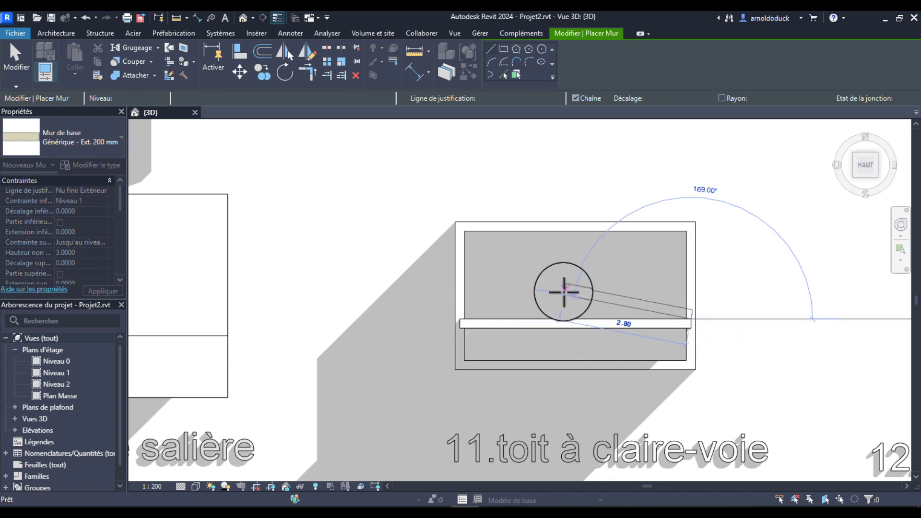
pyautogui.press('Escape')
pyautogui.press('Escape')
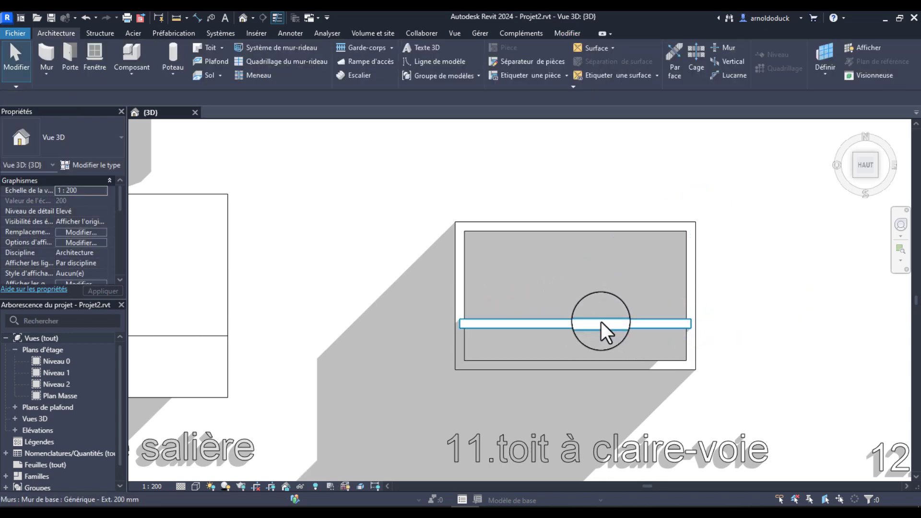
# Step: Nudge the new dividing wall toward the building's back wall, to about 1.8 m from it, and deselect it
pyautogui.click(600, 322)
pyautogui.press('Up')
pyautogui.press('Up')
pyautogui.press('Up')
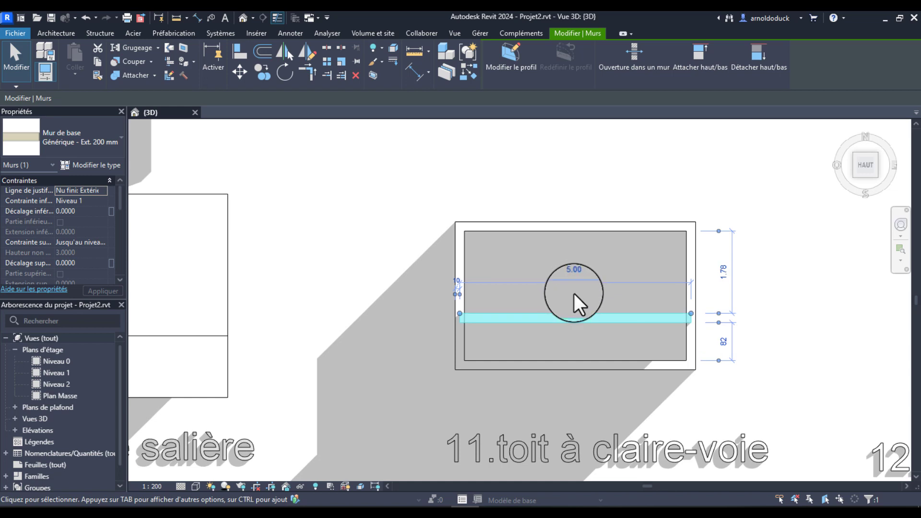
pyautogui.moveTo(574, 294); pyautogui.dragTo(539, 287, button='middle')
pyautogui.click(573, 280)
pyautogui.scroll(-1, 531, 291)
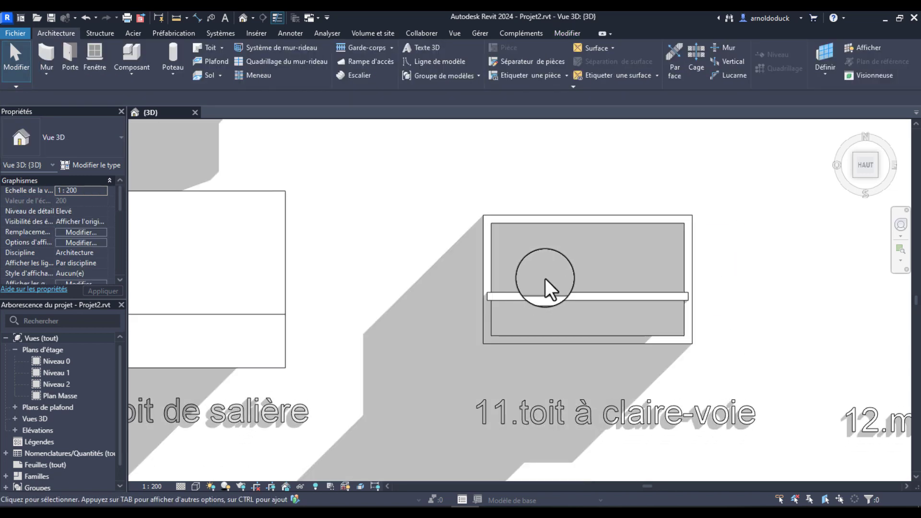
# Step: Start a roof by footprint on Niveau 1 with 0.6000 overhang, picking the back, both short walls and the dividing wall of building 11
pyautogui.moveTo(546, 256); pyautogui.dragTo(527, 273, button='middle')
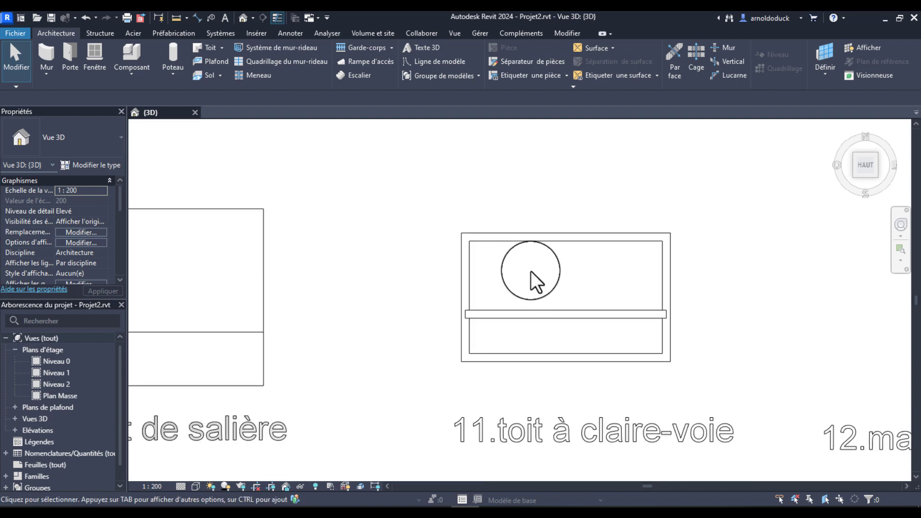
pyautogui.moveTo(618, 294); pyautogui.dragTo(571, 261, button='middle')
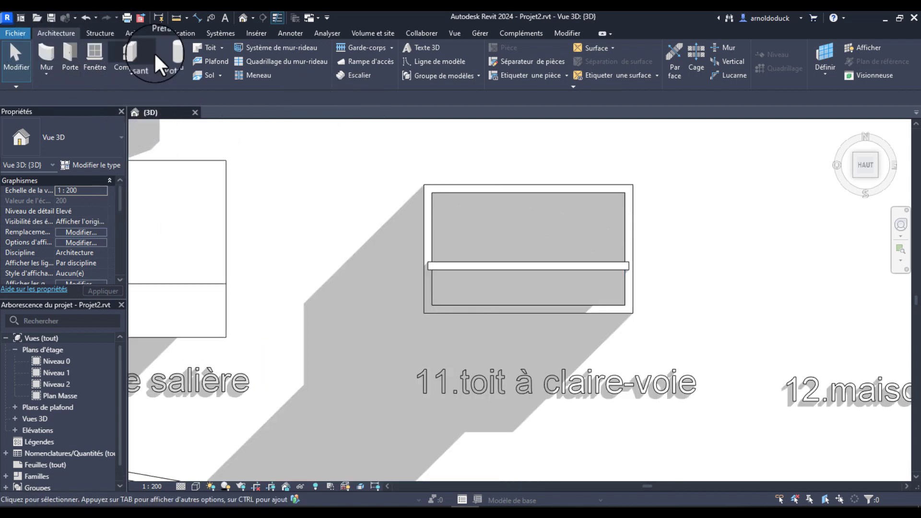
pyautogui.click(210, 48)
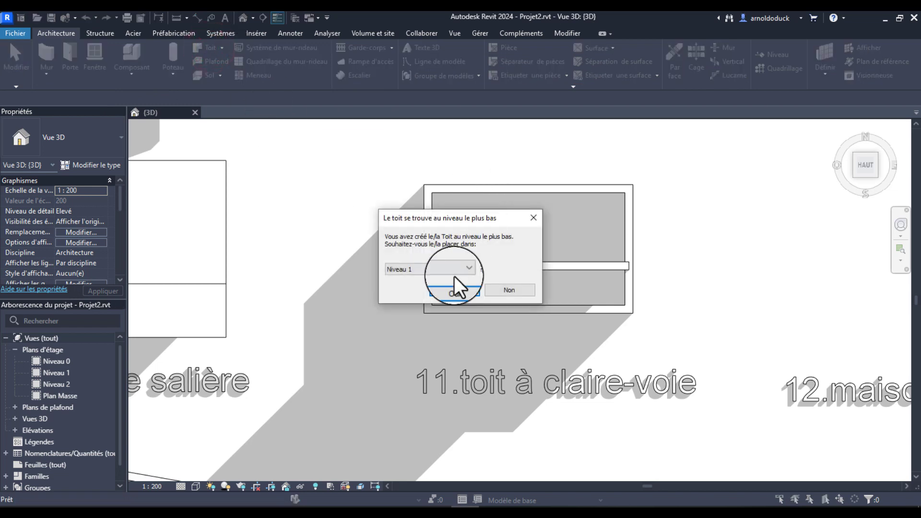
pyautogui.click(457, 287)
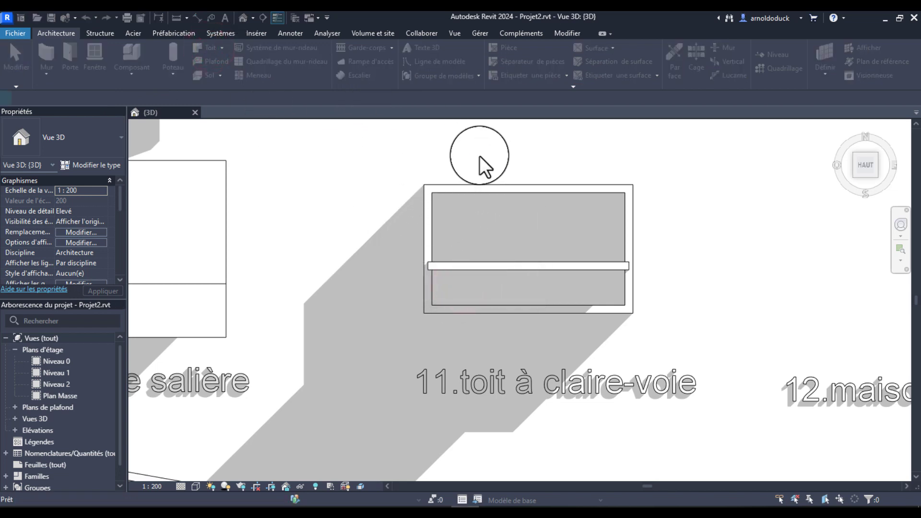
pyautogui.click(444, 186)
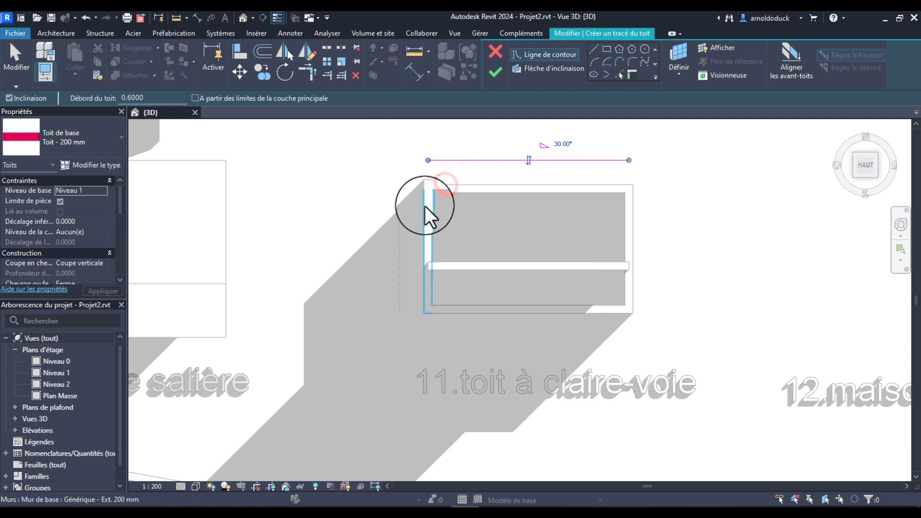
pyautogui.click(428, 232)
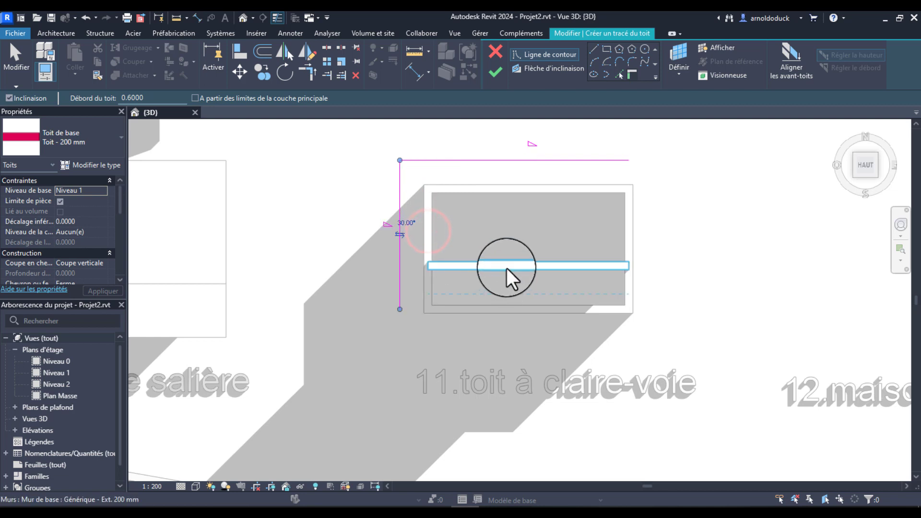
pyautogui.click(507, 268)
pyautogui.click(633, 234)
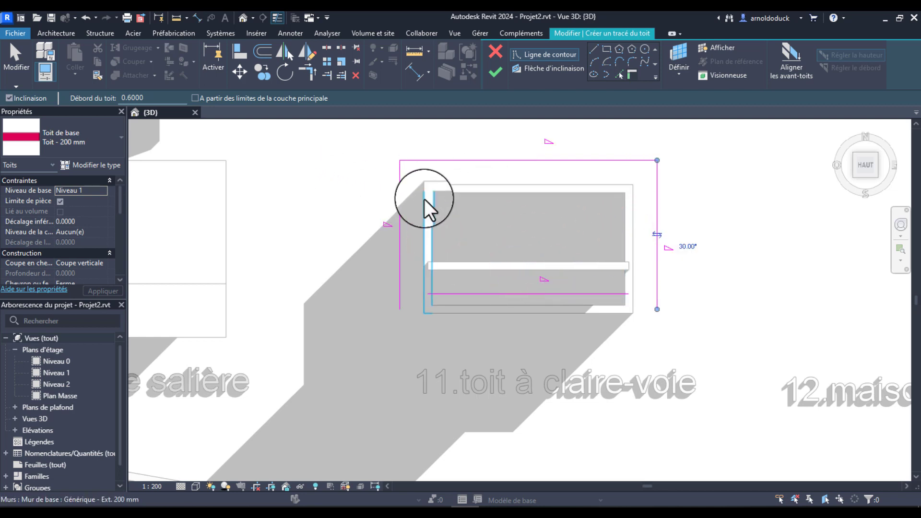
# Step: Trim the footprint's two short side lines to the line along the dividing wall, closing the outline at both corners
pyautogui.press('t')
pyautogui.press('r')
pyautogui.click(447, 293)
pyautogui.click(399, 249)
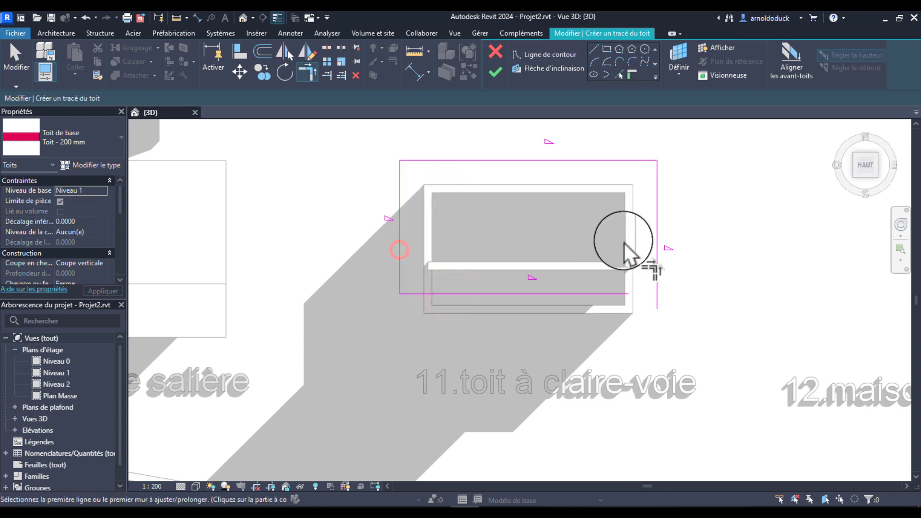
pyautogui.click(655, 229)
pyautogui.click(602, 293)
pyautogui.moveTo(572, 256); pyautogui.dragTo(573, 244, button='middle')
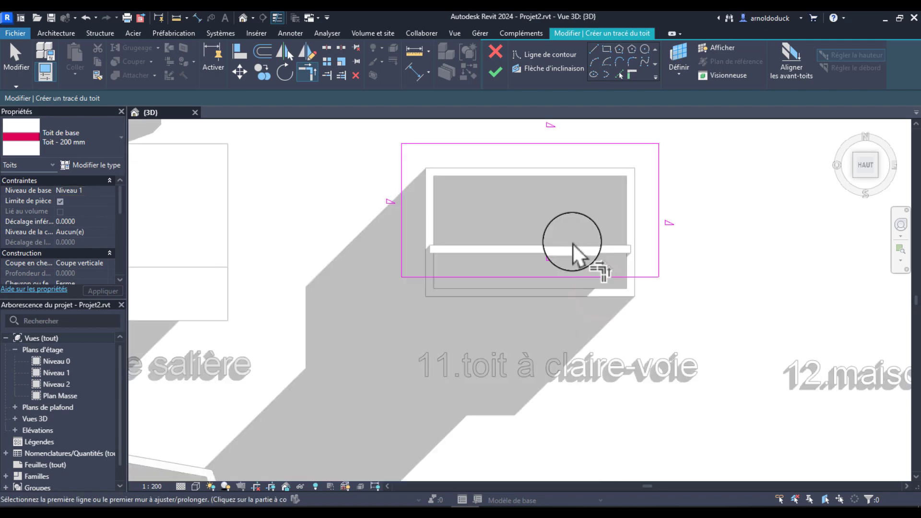
pyautogui.press('Escape')
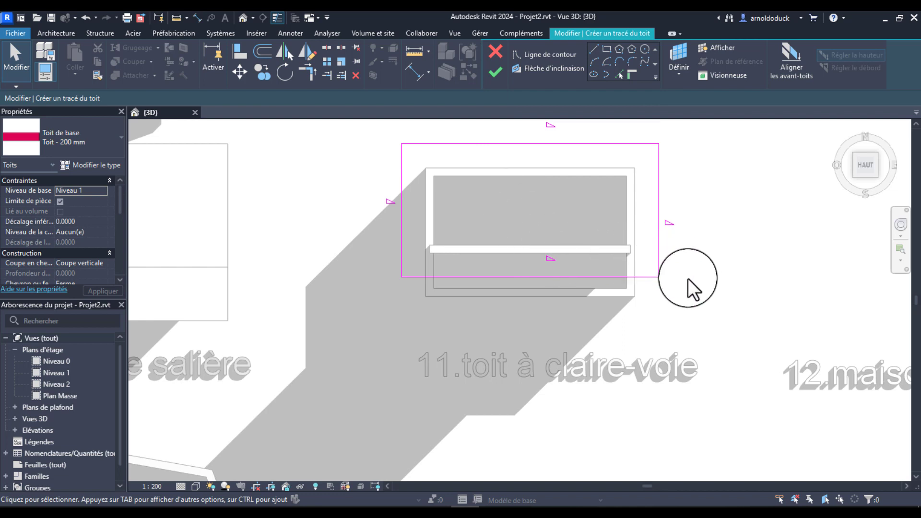
# Step: Remove the slope definition from the two short sides and the dividing-wall line of the footprint, and finish the roof
pyautogui.moveTo(698, 292)
pyautogui.mouseDown()
pyautogui.moveTo(524, 232)
pyautogui.moveTo(353, 191)
pyautogui.mouseUp()
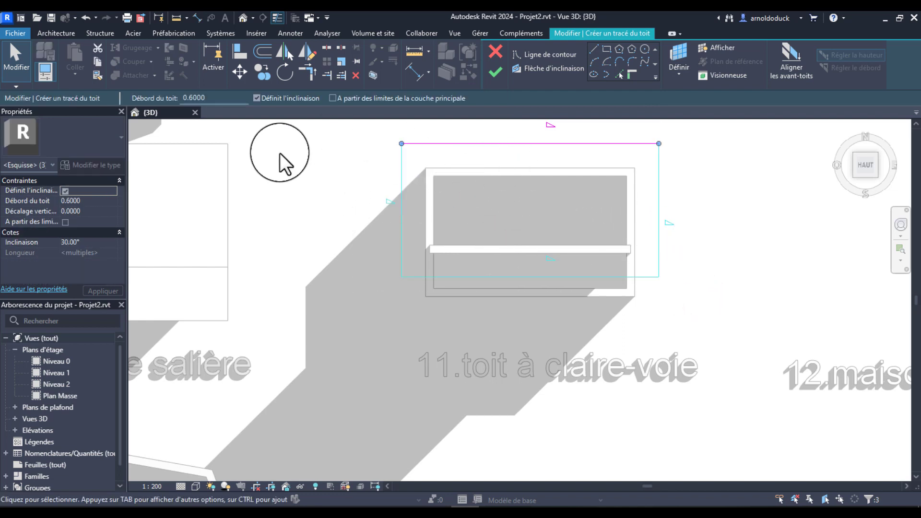
pyautogui.click(258, 99)
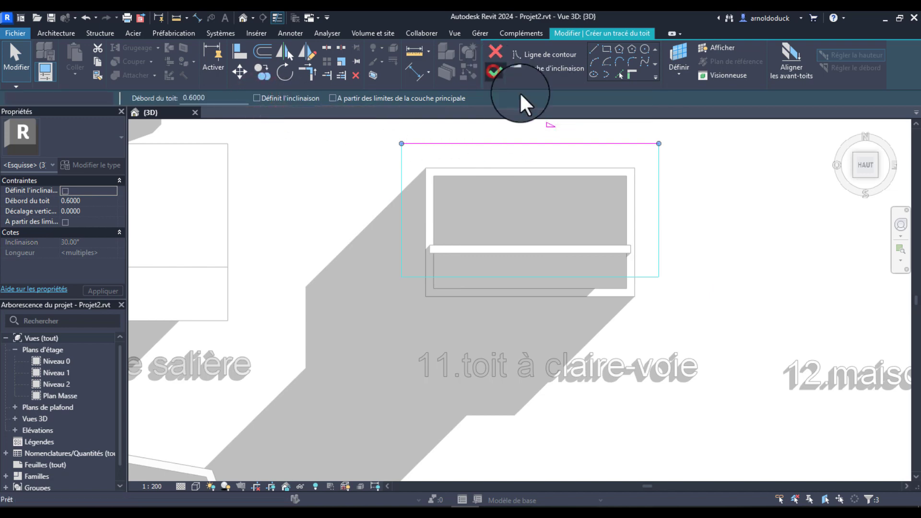
pyautogui.click(494, 71)
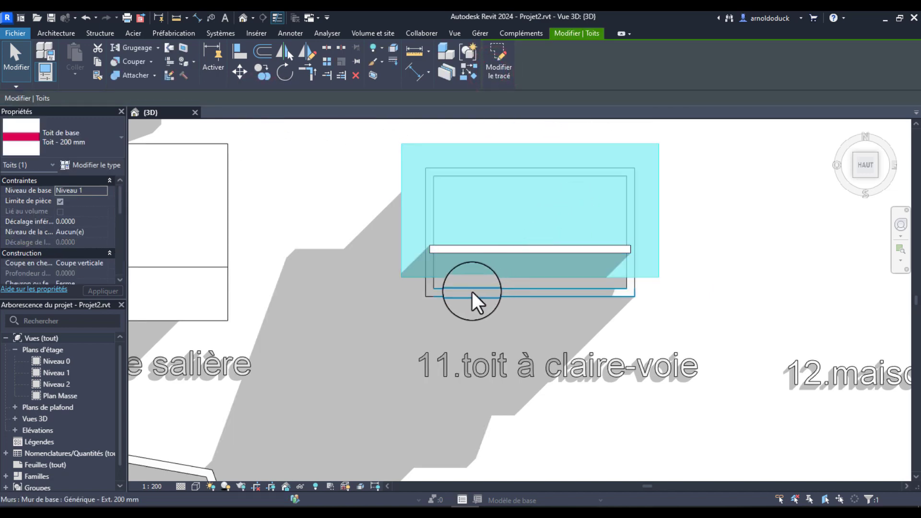
# Step: Attach the top of building 11's dividing wall to the new single-slope roof and deselect the wall
pyautogui.keyDown('shift'); pyautogui.moveTo(473, 293); pyautogui.dragTo(599, 213, button='middle'); pyautogui.keyUp('shift')
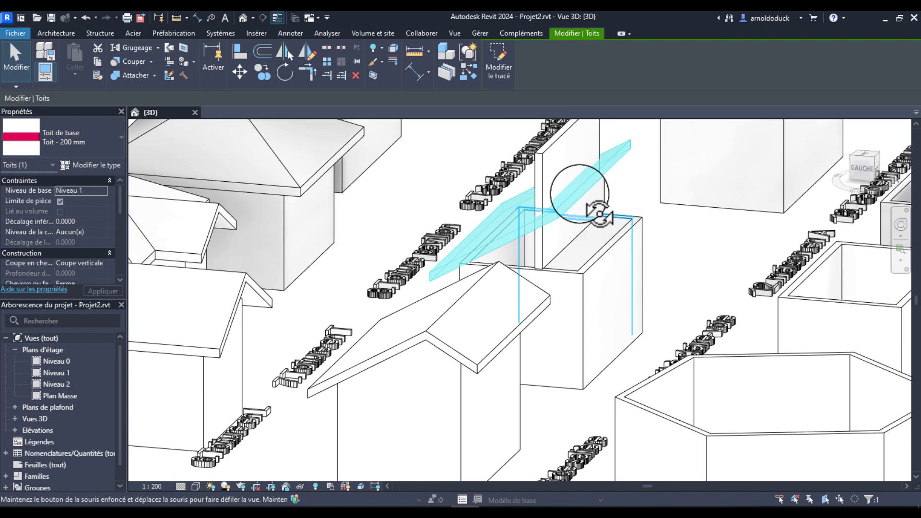
pyautogui.keyDown('shift'); pyautogui.moveTo(599, 213); pyautogui.dragTo(606, 193, button='middle'); pyautogui.keyUp('shift')
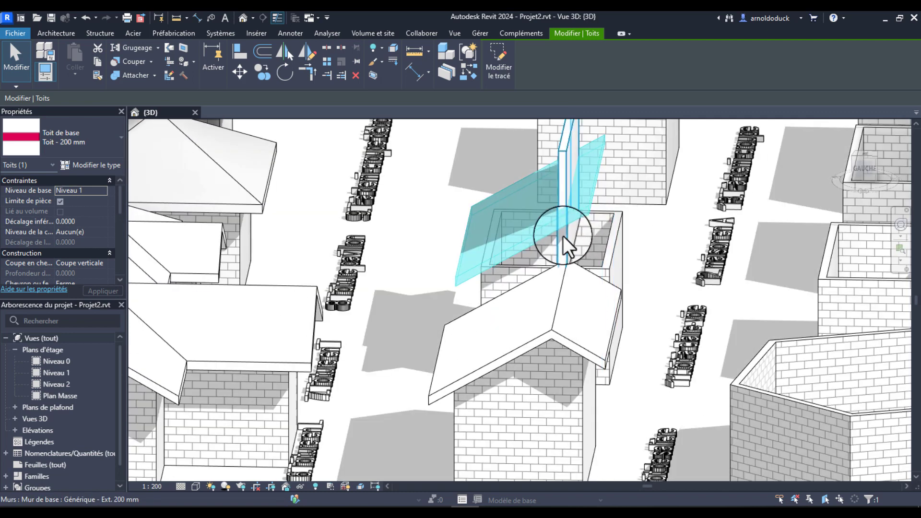
pyautogui.click(561, 237)
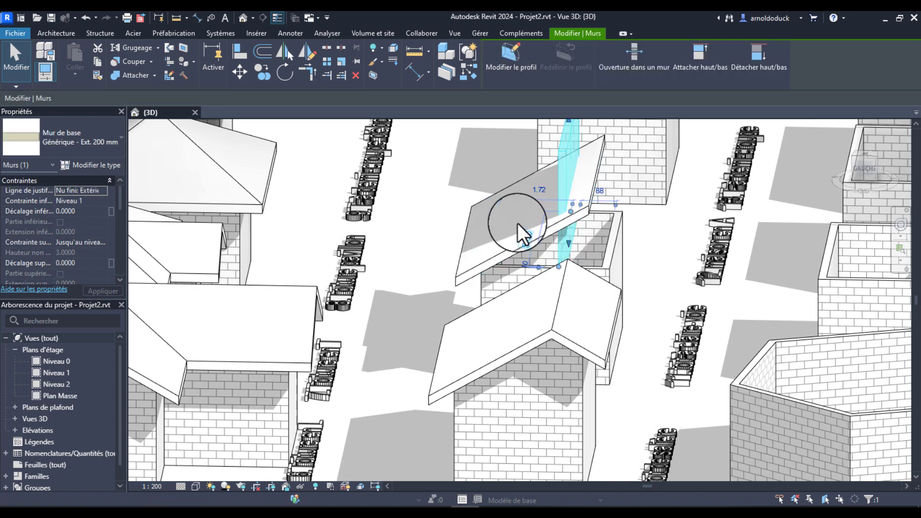
pyautogui.click(692, 58)
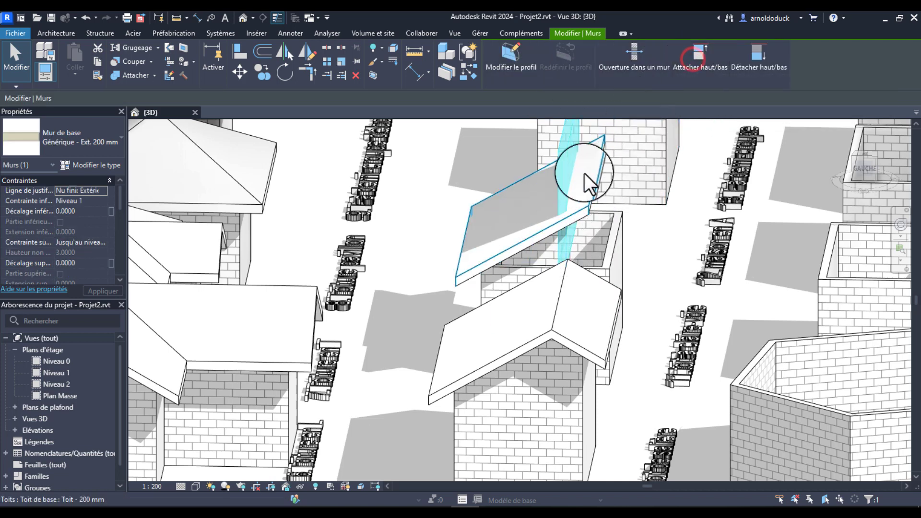
pyautogui.click(533, 214)
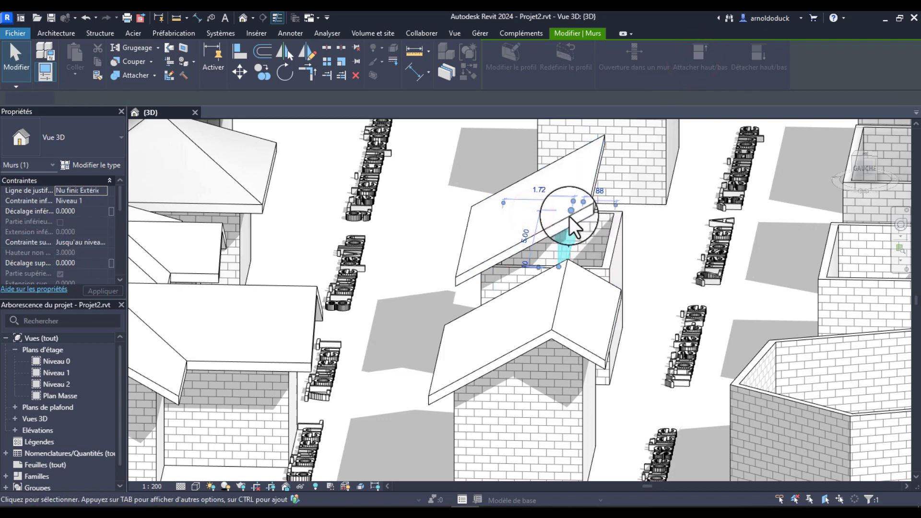
pyautogui.press('Escape')
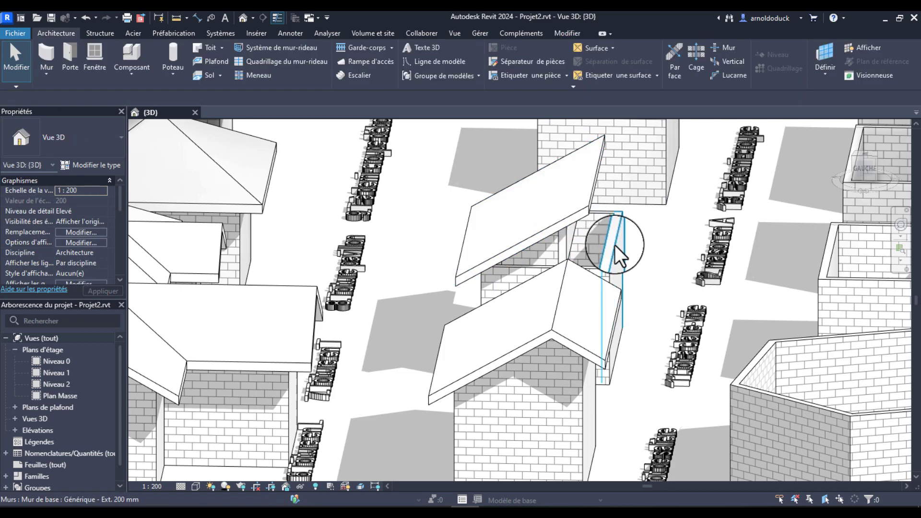
# Step: Try to attach the chain of four outer walls of building 11 to the single-slope roof
pyautogui.press('Tab')
pyautogui.click(615, 245)
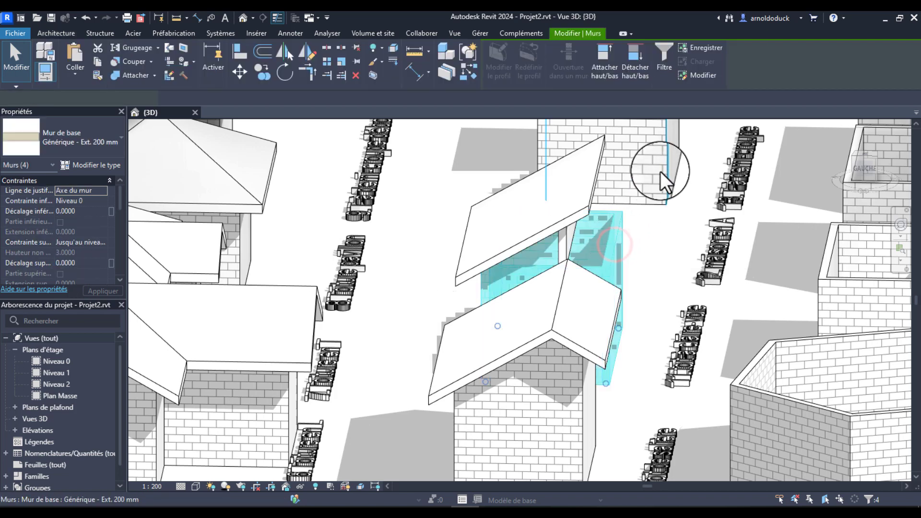
pyautogui.click(597, 48)
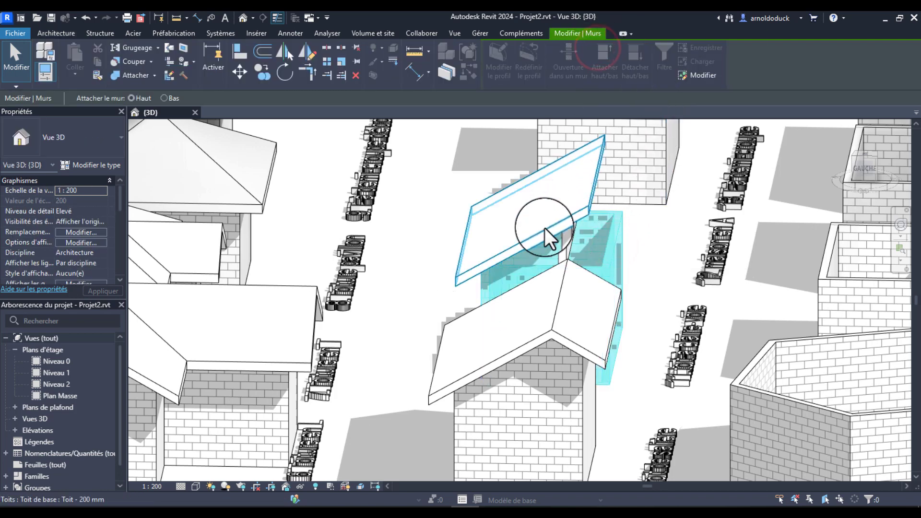
pyautogui.click(545, 228)
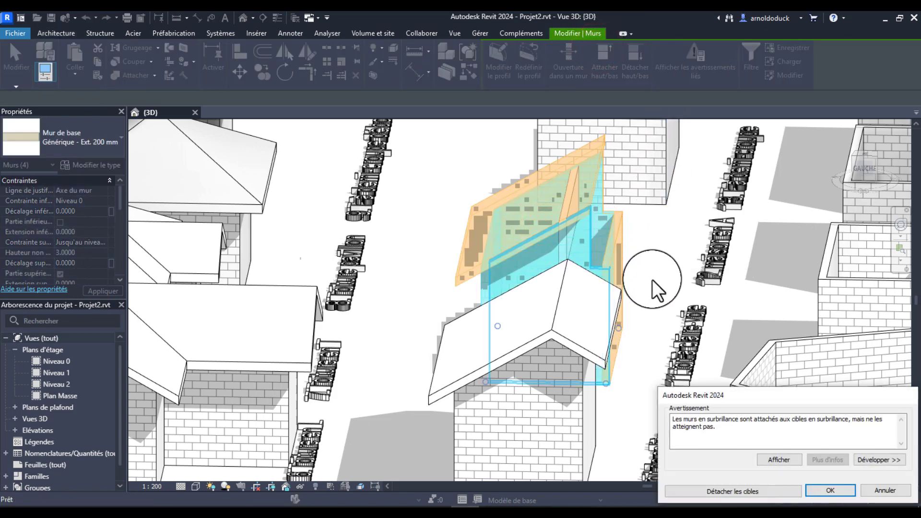
pyautogui.press('Return')
pyautogui.press('Escape')
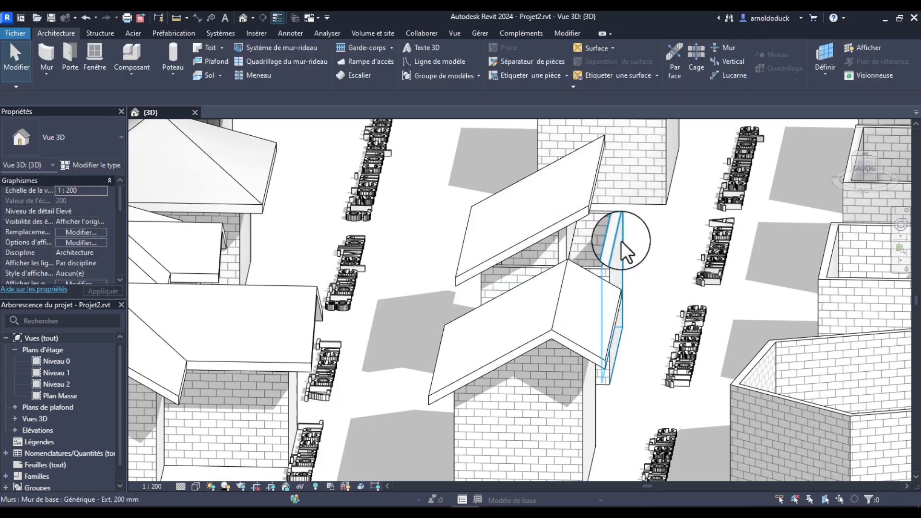
# Step: Select building 11's front wall and set the 3D view's visual style to wireframe (Image filaire)
pyautogui.moveTo(621, 241); pyautogui.dragTo(611, 216, button='middle')
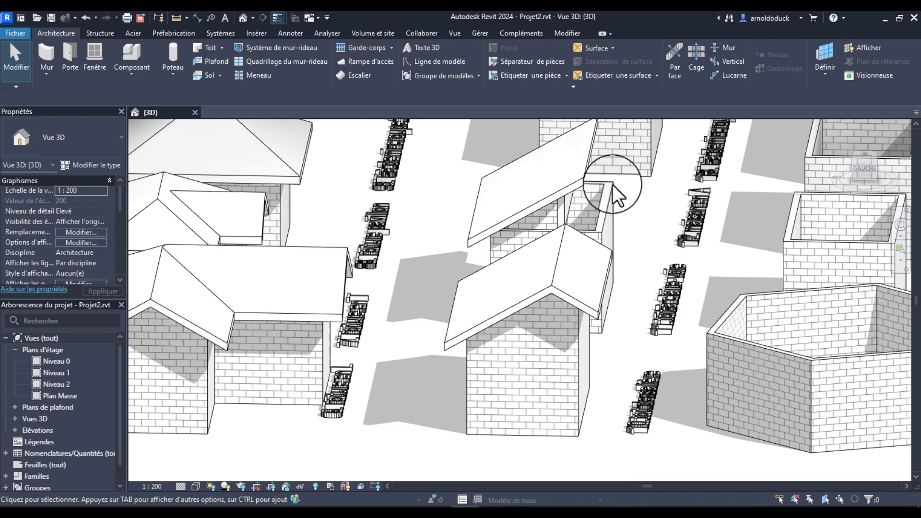
pyautogui.keyDown('shift'); pyautogui.moveTo(628, 203); pyautogui.dragTo(598, 208, button='middle'); pyautogui.keyUp('shift')
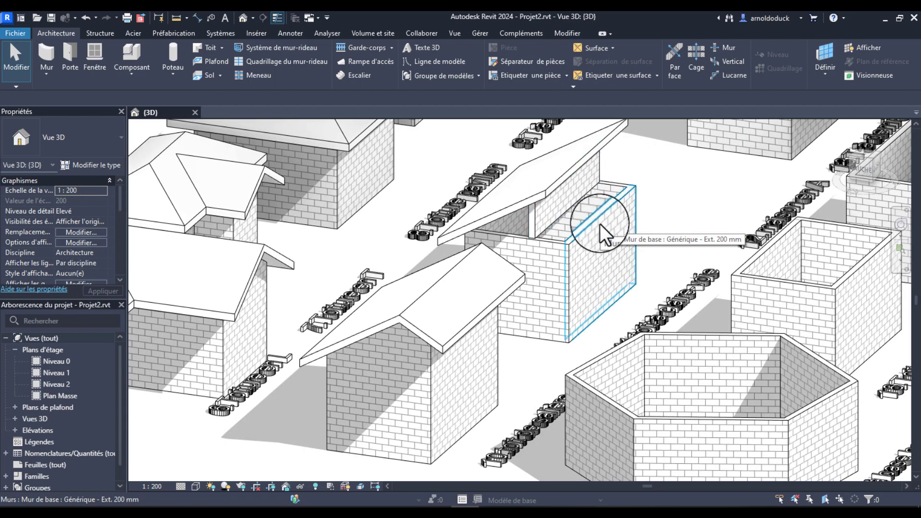
pyautogui.click(600, 223)
pyautogui.scroll(-2, 666, 156)
pyautogui.moveTo(666, 156); pyautogui.dragTo(612, 170, button='middle')
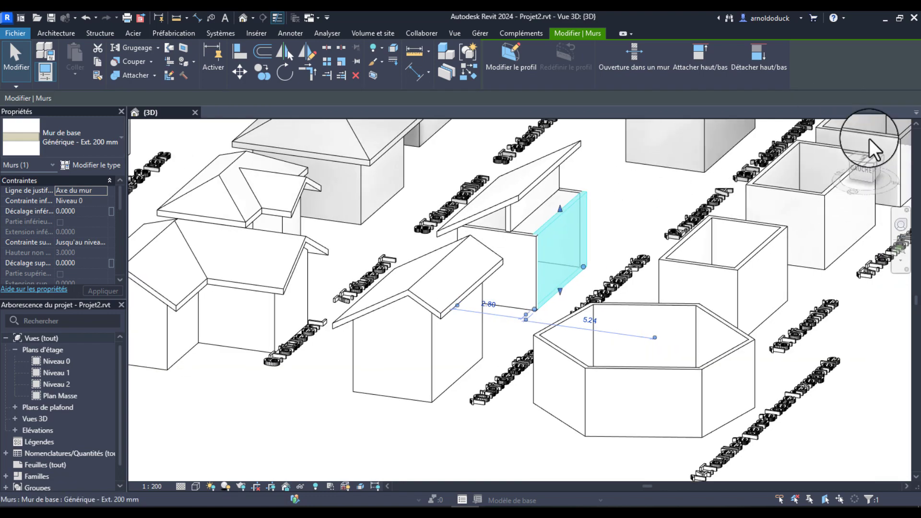
pyautogui.scroll(1, 867, 144)
pyautogui.click(863, 153)
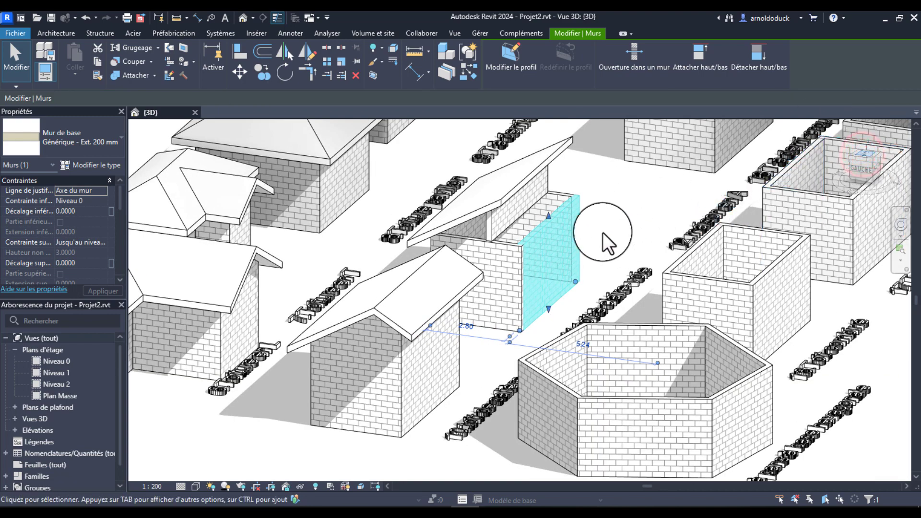
pyautogui.scroll(-1, 550, 232)
pyautogui.keyDown('shift'); pyautogui.moveTo(550, 250); pyautogui.dragTo(417, 205, button='middle'); pyautogui.keyUp('shift')
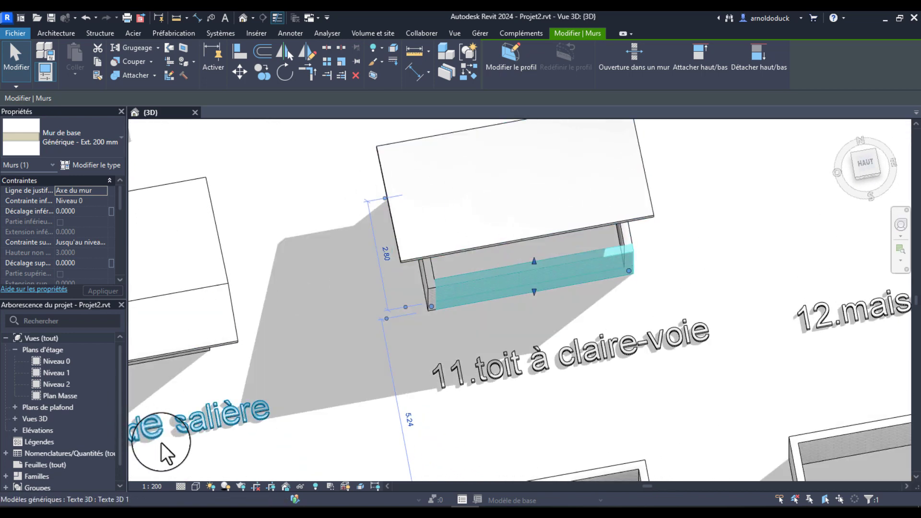
pyautogui.click(196, 486)
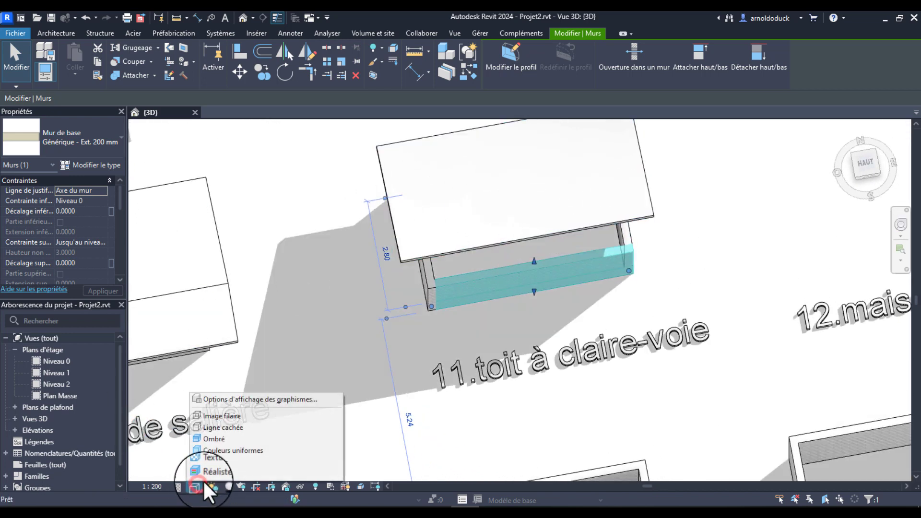
pyautogui.click(248, 427)
pyautogui.moveTo(530, 260); pyautogui.dragTo(520, 281, button='middle')
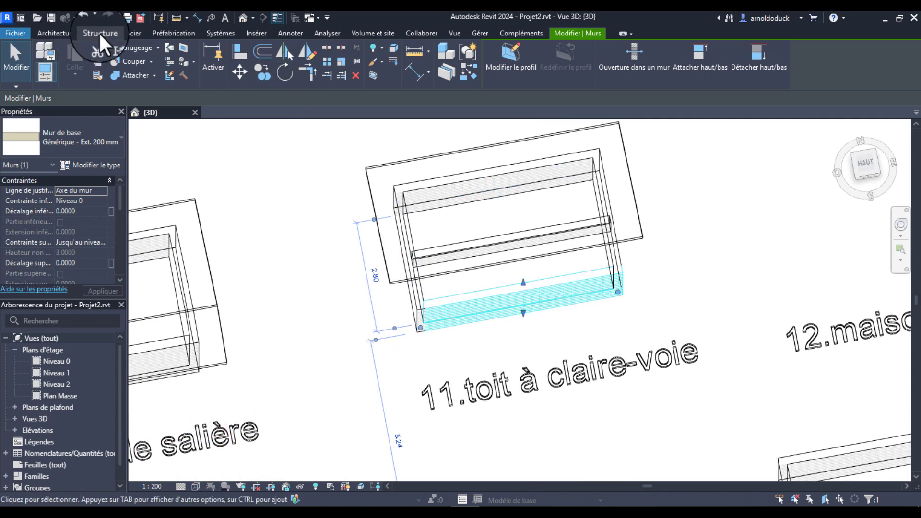
# Step: Start a footprint roof on Niveau 1 and create boundary lines from house 11's two side walls and front wall with a 0.6 overhang
pyautogui.click(53, 33)
pyautogui.click(197, 48)
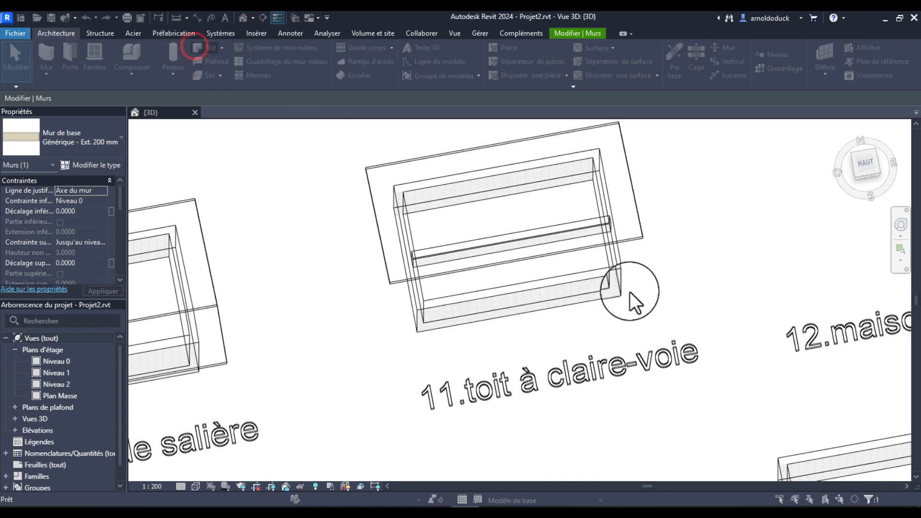
pyautogui.click(446, 283)
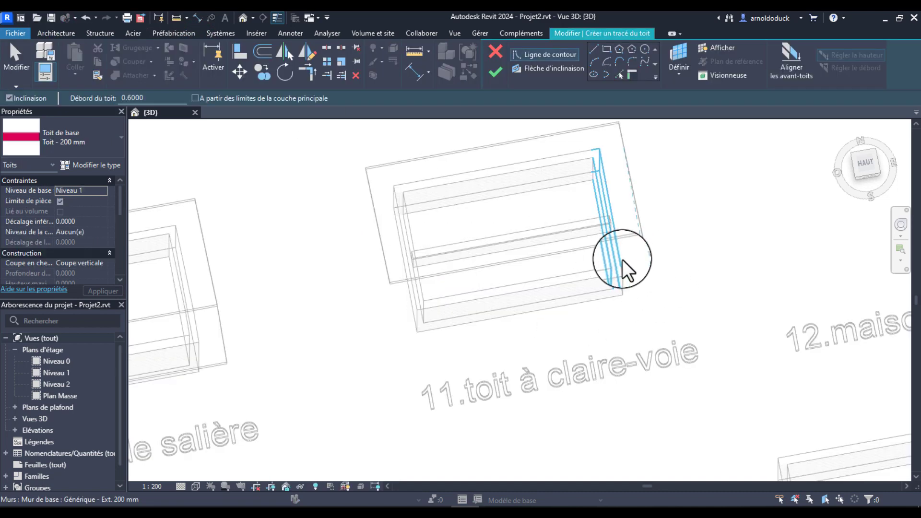
pyautogui.click(623, 260)
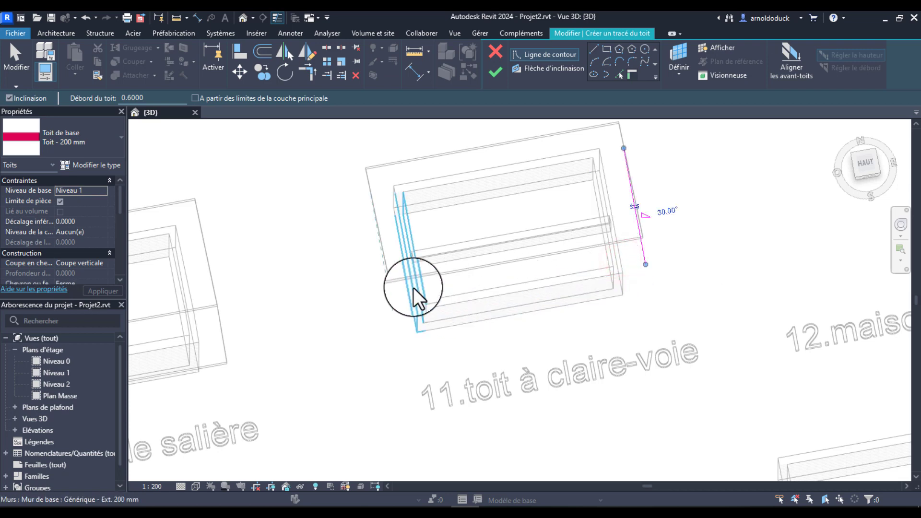
pyautogui.scroll(3, 412, 287)
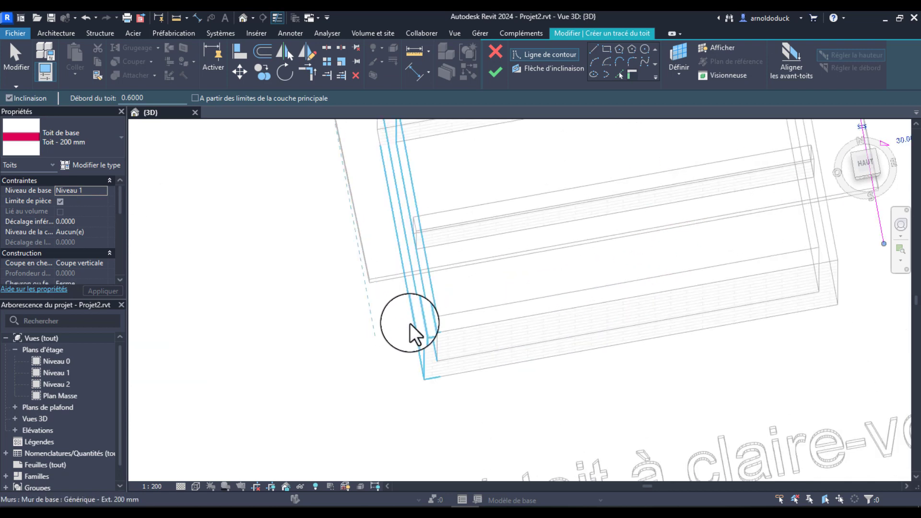
pyautogui.click(410, 324)
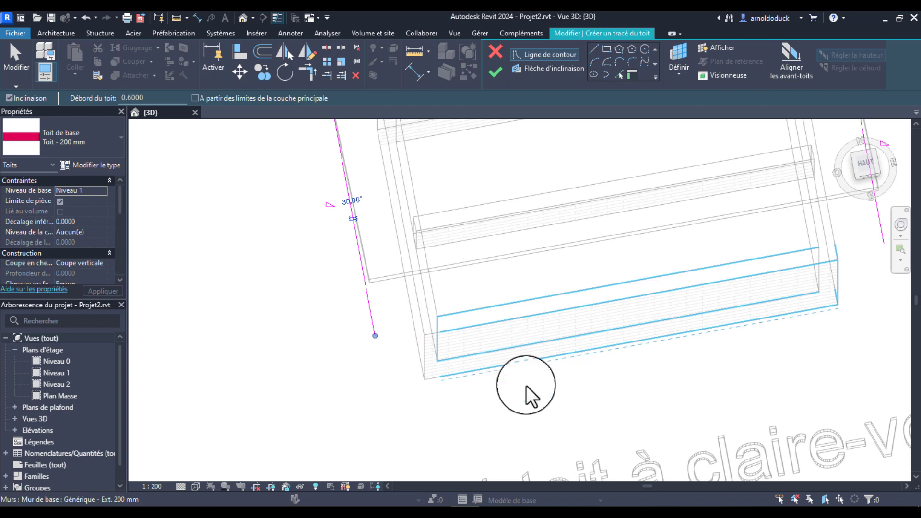
pyautogui.click(521, 345)
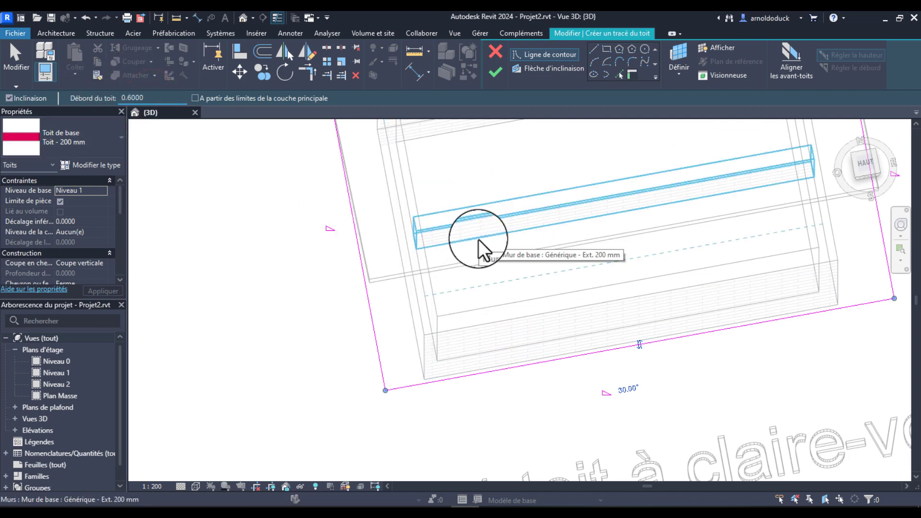
# Step: Add a boundary line along the intermediate wall with a roof overhang of 0 and trim it to corners with both side lines
pyautogui.doubleClick(154, 98)
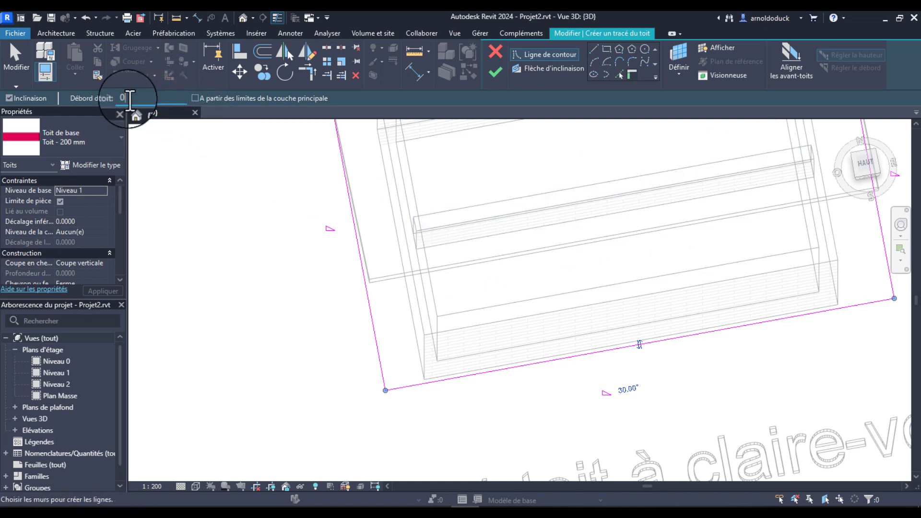
pyautogui.click(499, 233)
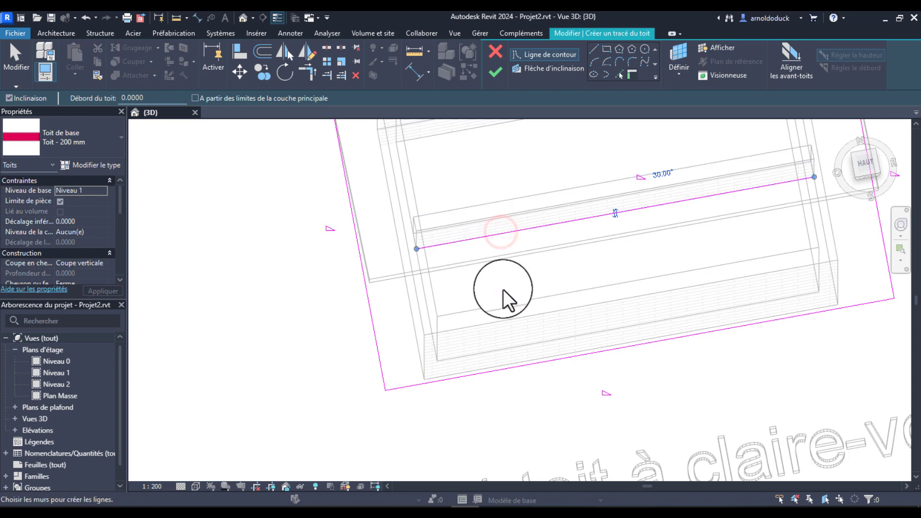
pyautogui.scroll(-2, 503, 290)
pyautogui.press('t')
pyautogui.press('r')
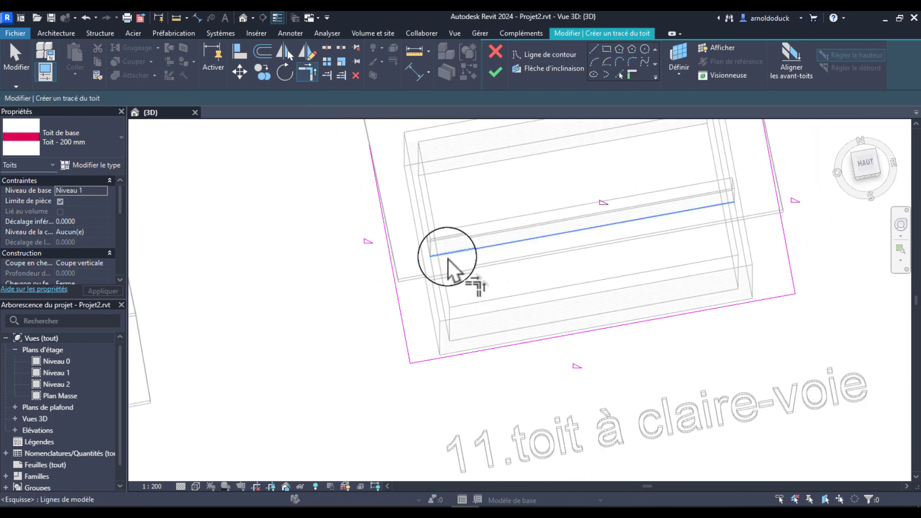
pyautogui.click(445, 254)
pyautogui.click(398, 293)
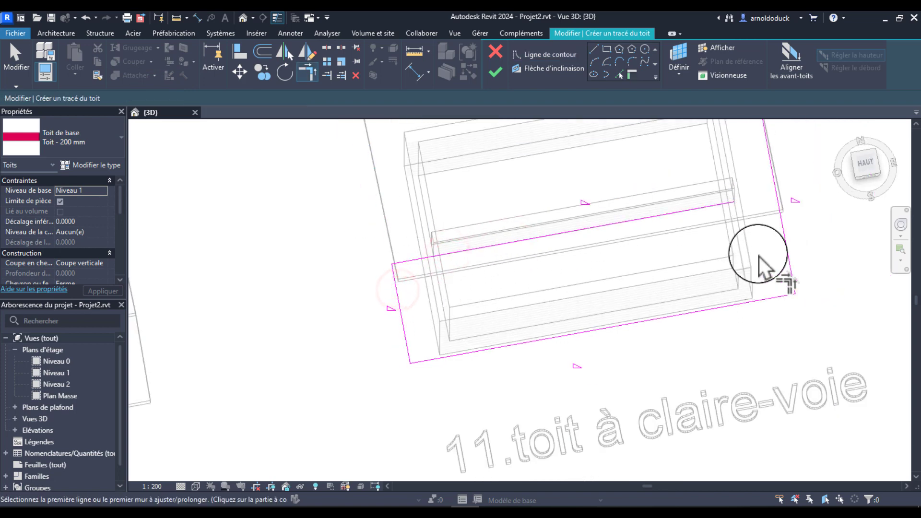
pyautogui.click(780, 230)
pyautogui.click(725, 204)
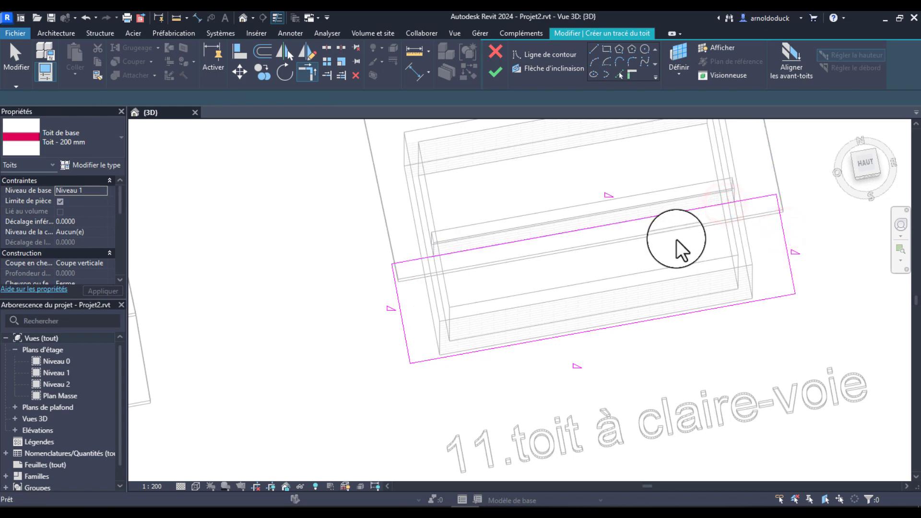
pyautogui.press('Escape')
# Step: Remove the slope definition from the back and both side boundary lines, keeping only the front line sloped, and finish the roof
pyautogui.moveTo(817, 254); pyautogui.dragTo(424, 258)
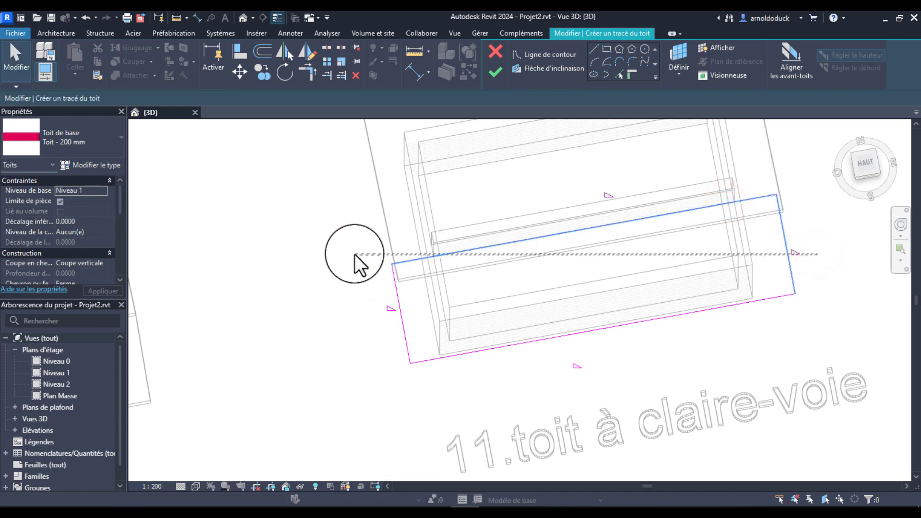
pyautogui.moveTo(355, 254); pyautogui.dragTo(368, 236)
pyautogui.keyDown('ctrl'); pyautogui.click(402, 316); pyautogui.keyUp('ctrl')
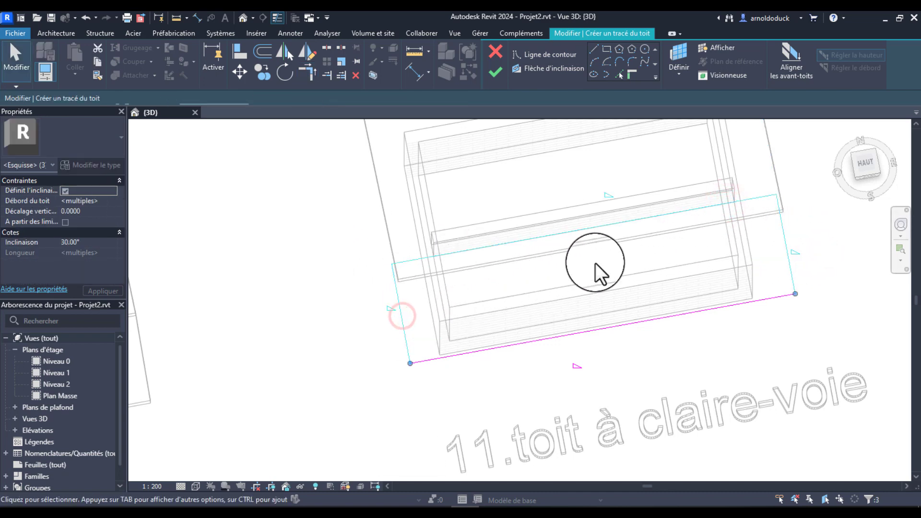
pyautogui.click(257, 99)
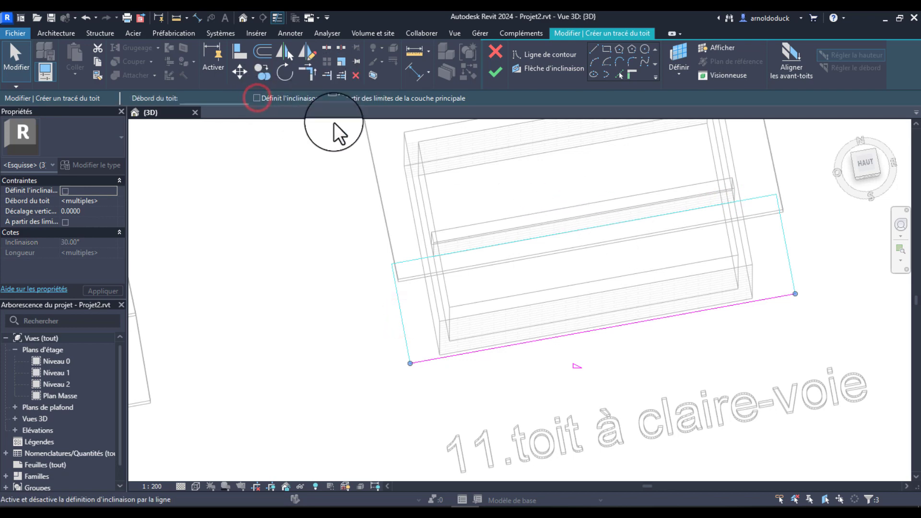
pyautogui.scroll(-2, 612, 249)
pyautogui.moveTo(613, 248); pyautogui.dragTo(544, 319, button='middle')
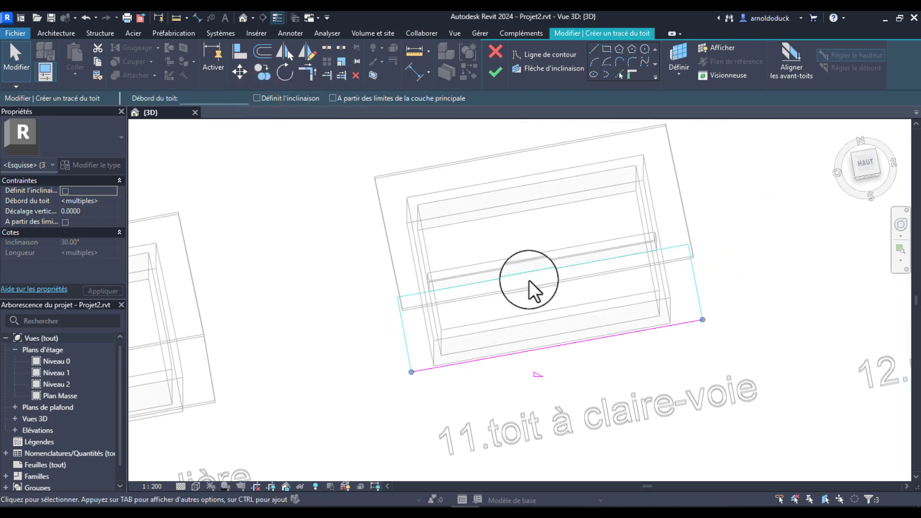
pyautogui.click(497, 75)
pyautogui.scroll(2, 545, 278)
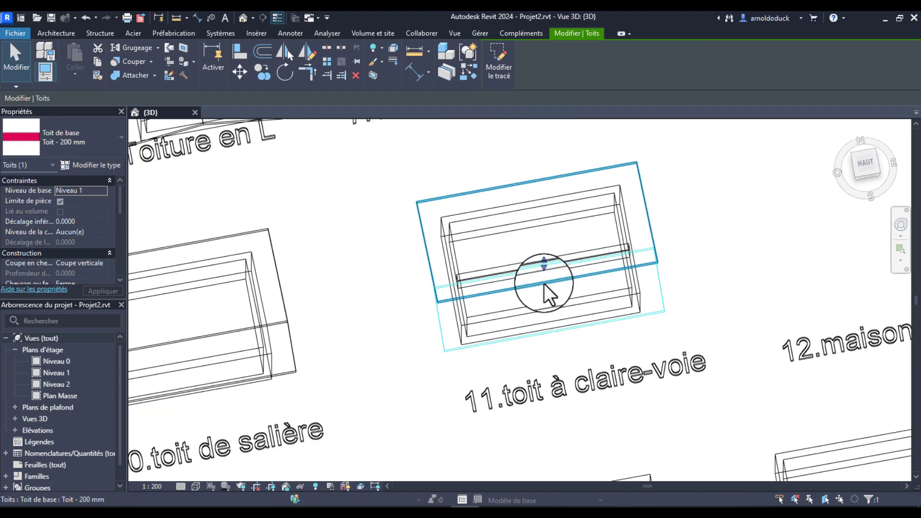
pyautogui.press('Escape')
# Step: Switch the 3D view's visual style to Ligne cachée and orbit to the side of the toit à claire-voie house
pyautogui.keyDown('shift'); pyautogui.moveTo(456, 330); pyautogui.dragTo(308, 432, button='middle'); pyautogui.keyUp('shift')
pyautogui.click(195, 488)
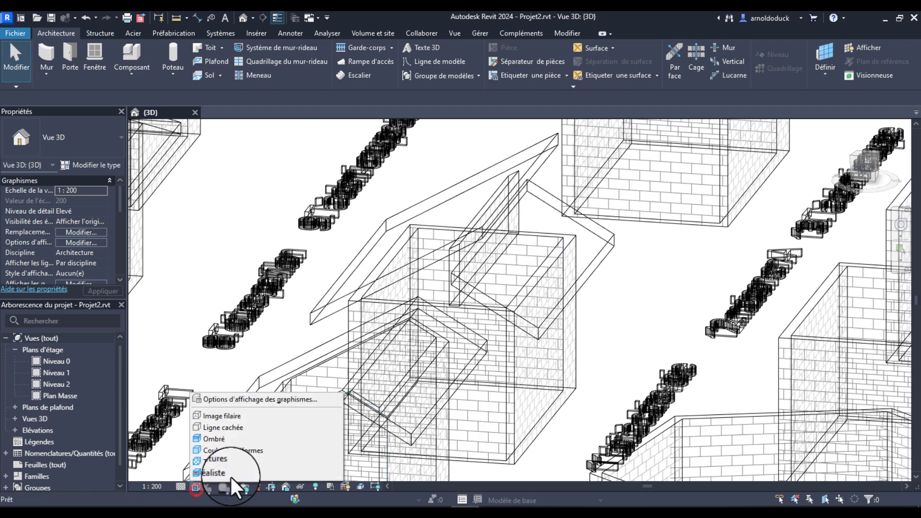
pyautogui.click(240, 427)
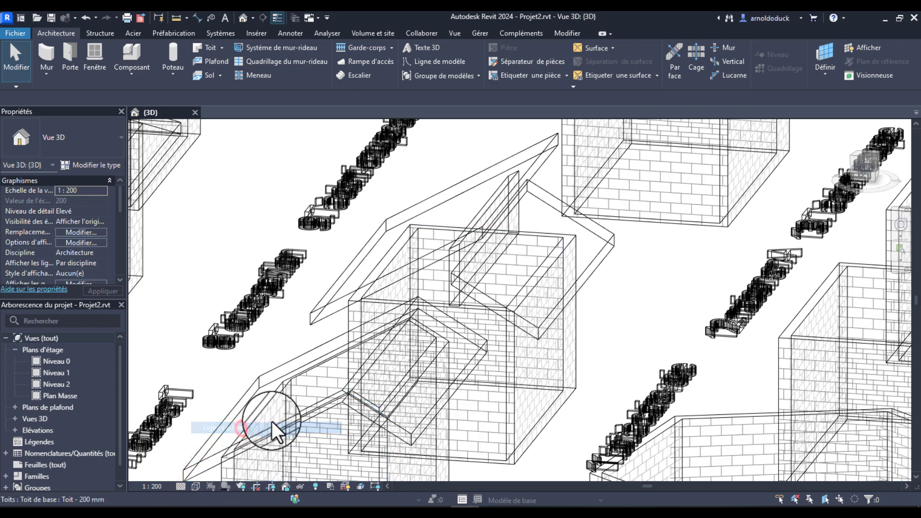
pyautogui.keyDown('shift'); pyautogui.moveTo(617, 257); pyautogui.dragTo(407, 344, button='middle'); pyautogui.keyUp('shift')
pyautogui.scroll(3, 487, 312)
pyautogui.scroll(2, 454, 346)
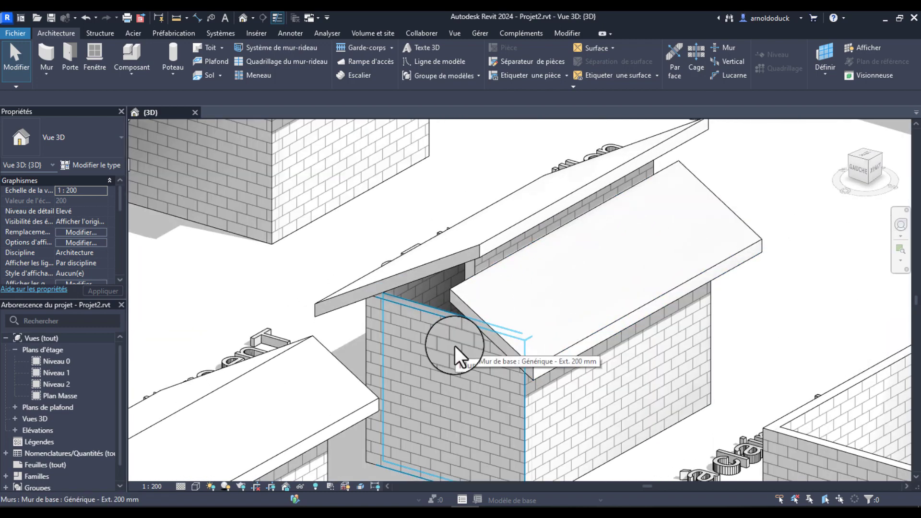
# Step: Attach the tops of house 11's four connected exterior walls to the upper roof and accept the warning
pyautogui.press('Tab')
pyautogui.click(455, 346)
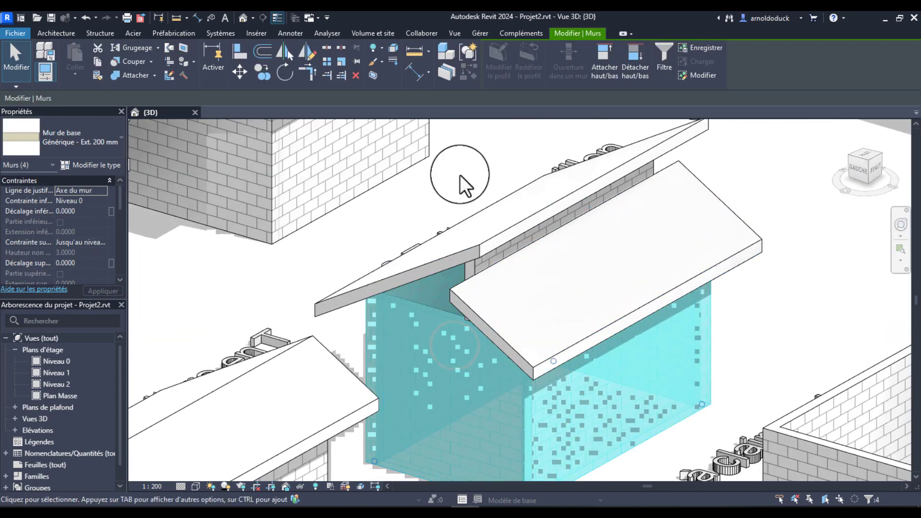
pyautogui.click(604, 57)
pyautogui.click(447, 255)
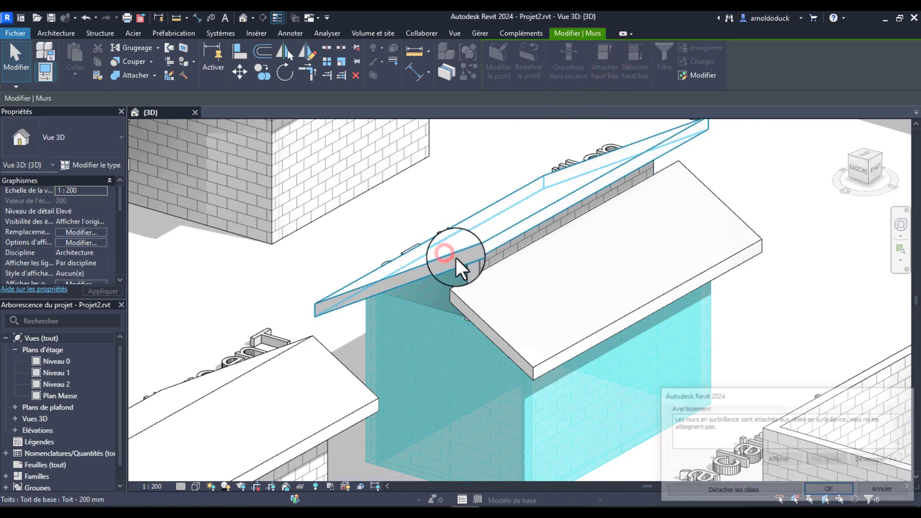
pyautogui.click(822, 489)
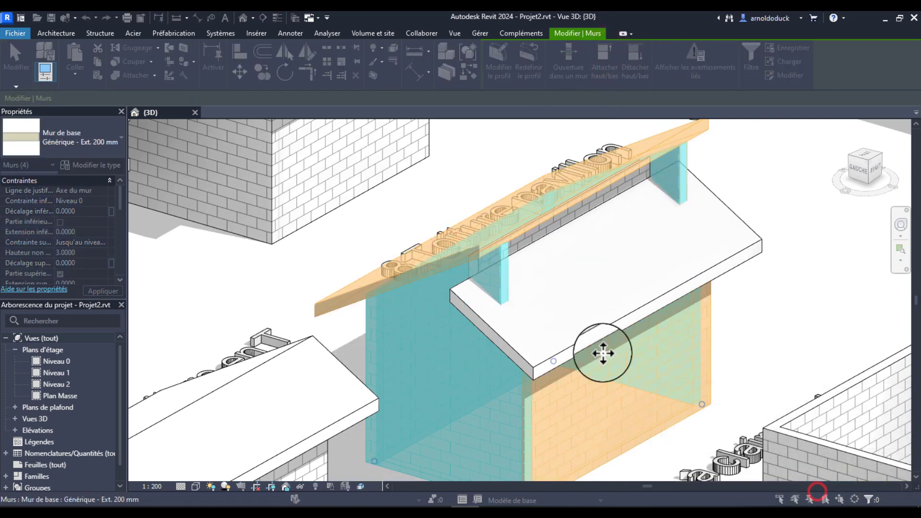
pyautogui.scroll(-3, 603, 353)
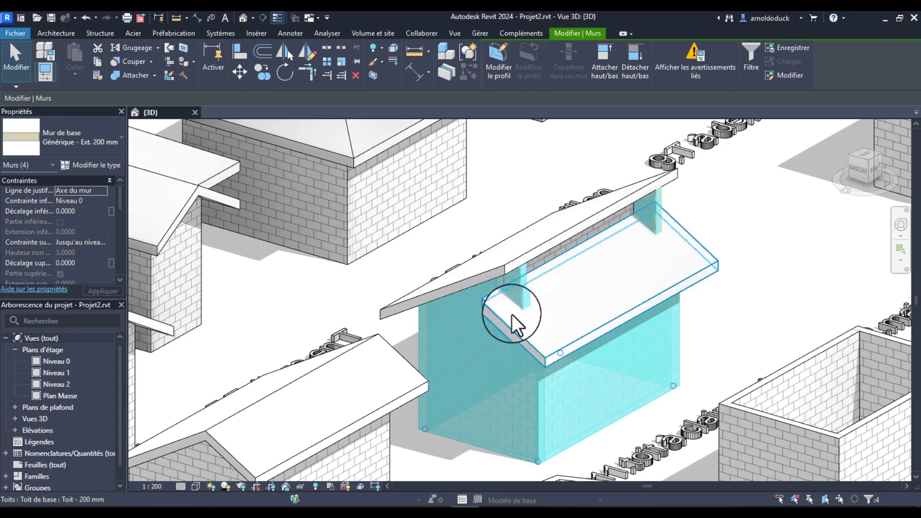
pyautogui.keyDown('shift'); pyautogui.moveTo(511, 315); pyautogui.dragTo(629, 209, button='middle'); pyautogui.keyUp('shift')
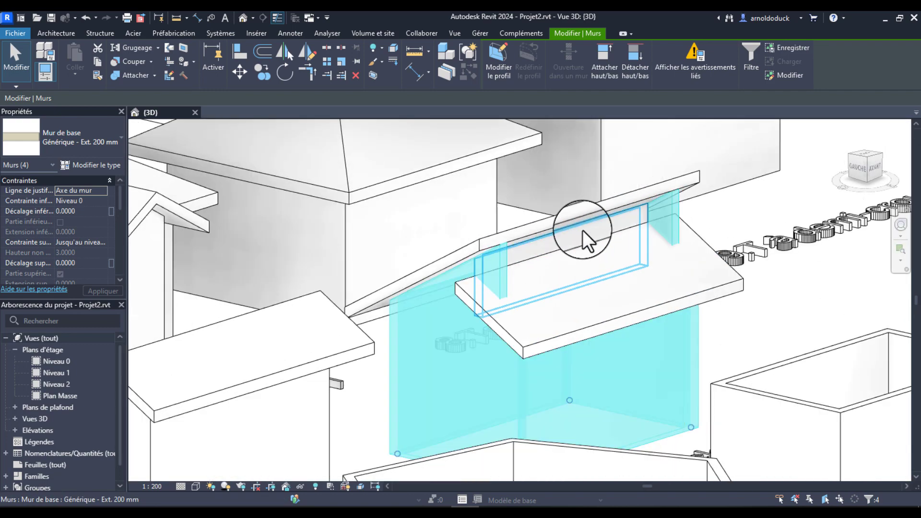
pyautogui.scroll(-1, 528, 271)
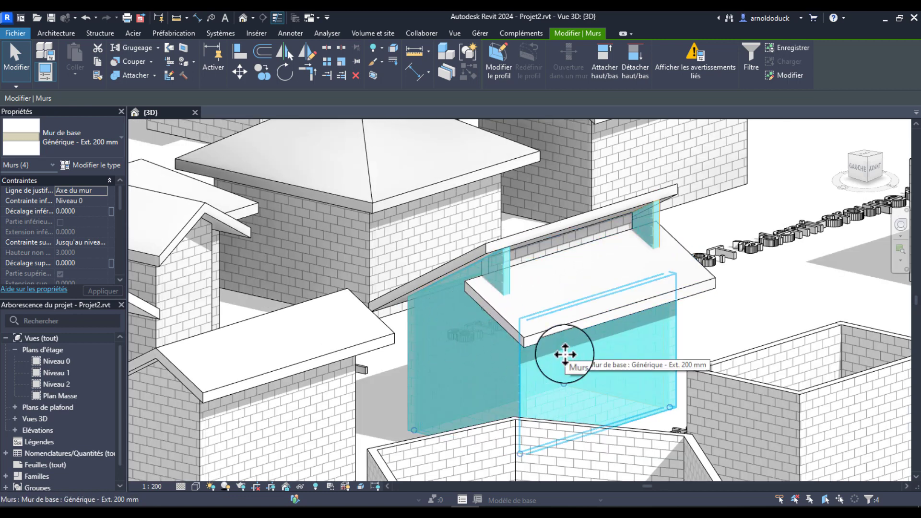
# Step: Attach the tops of house 11's two gable end walls to the lower front roof, one wall at a time
pyautogui.click(488, 344)
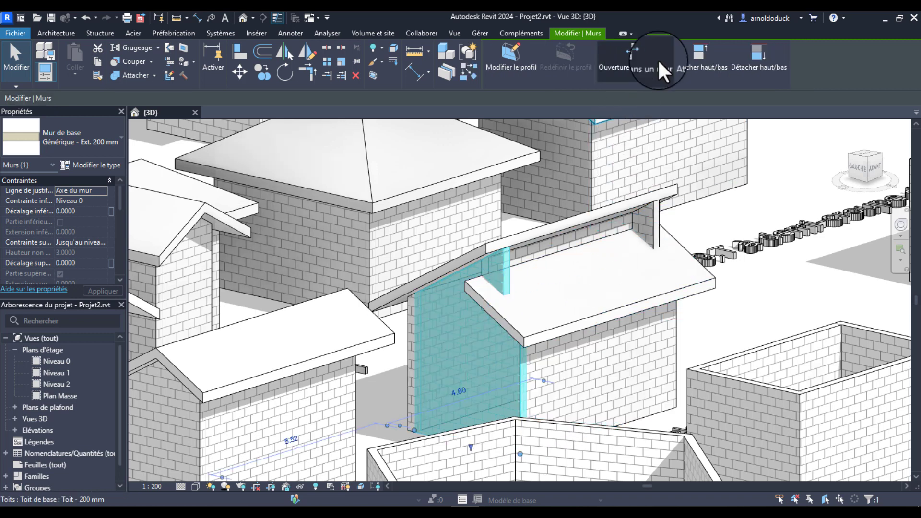
pyautogui.click(547, 300)
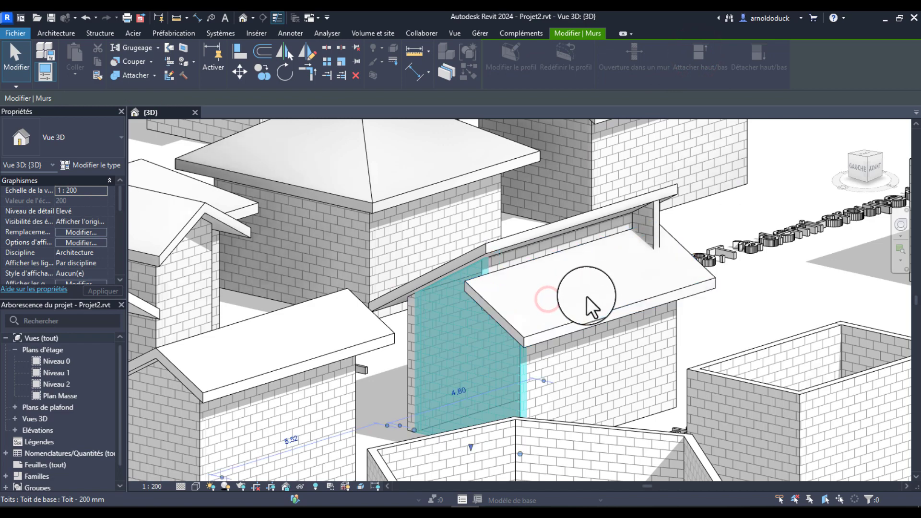
pyautogui.keyDown('shift'); pyautogui.moveTo(625, 331); pyautogui.dragTo(487, 233, button='middle'); pyautogui.keyUp('shift')
pyautogui.keyDown('shift'); pyautogui.moveTo(623, 284); pyautogui.dragTo(568, 288, button='middle'); pyautogui.keyUp('shift')
pyautogui.click(575, 296)
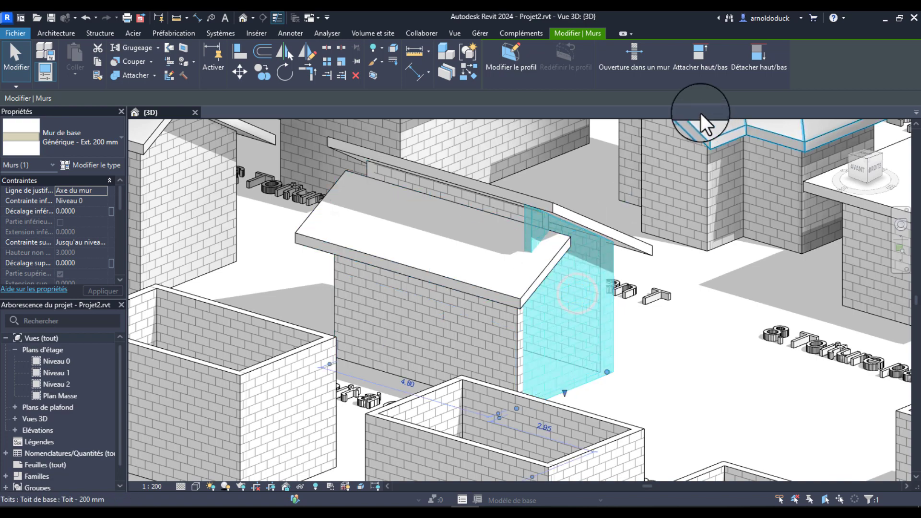
pyautogui.click(699, 51)
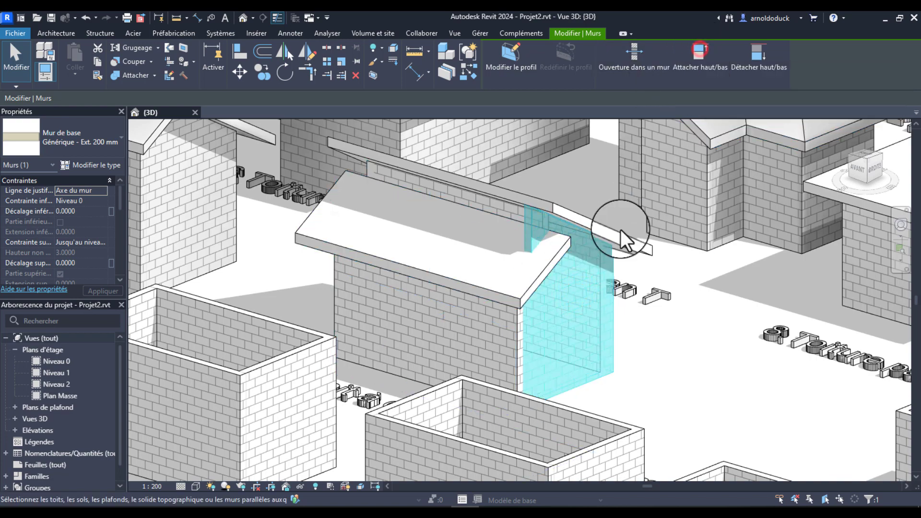
pyautogui.click(488, 264)
pyautogui.keyDown('shift'); pyautogui.moveTo(556, 279); pyautogui.dragTo(633, 312, button='middle'); pyautogui.keyUp('shift')
pyautogui.press('Escape')
# Step: Start a footprint roof for the maison en A on the base level Niveau 0
pyautogui.keyDown('shift'); pyautogui.moveTo(576, 283); pyautogui.dragTo(469, 497, button='middle'); pyautogui.keyUp('shift')
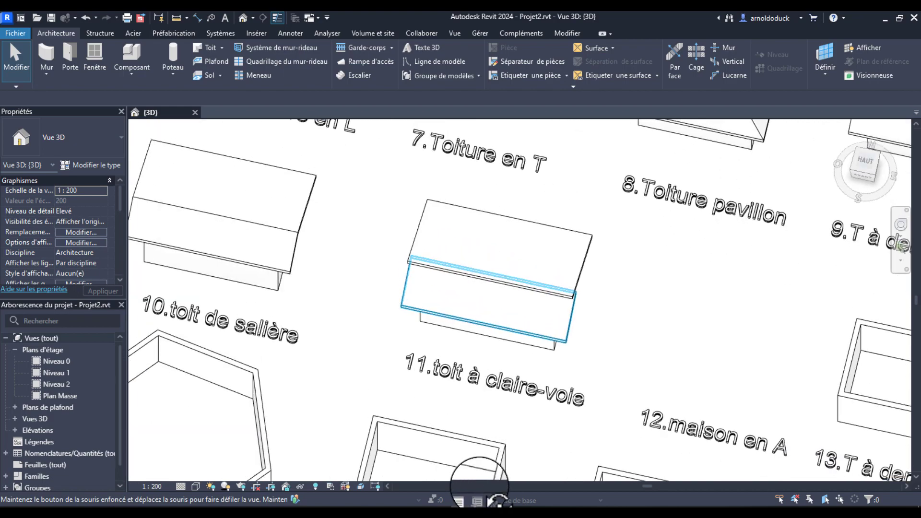
pyautogui.moveTo(624, 344)
pyautogui.keyDown('shift'); pyautogui.mouseDown(button='middle')
pyautogui.moveTo(662, 273)
pyautogui.moveTo(684, 261)
pyautogui.moveTo(721, 206)
pyautogui.moveTo(720, 180)
pyautogui.moveTo(612, 251)
pyautogui.moveTo(649, 209)
pyautogui.moveTo(609, 205)
pyautogui.moveTo(539, 339)
pyautogui.moveTo(647, 304)
pyautogui.moveTo(694, 370)
pyautogui.moveTo(728, 379)
pyautogui.moveTo(776, 335)
pyautogui.moveTo(715, 305)
pyautogui.moveTo(727, 273)
pyautogui.moveTo(754, 252)
pyautogui.moveTo(693, 275)
pyautogui.moveTo(684, 349)
pyautogui.moveTo(663, 251)
pyautogui.moveTo(628, 345)
pyautogui.mouseUp(button='middle'); pyautogui.keyUp('shift')
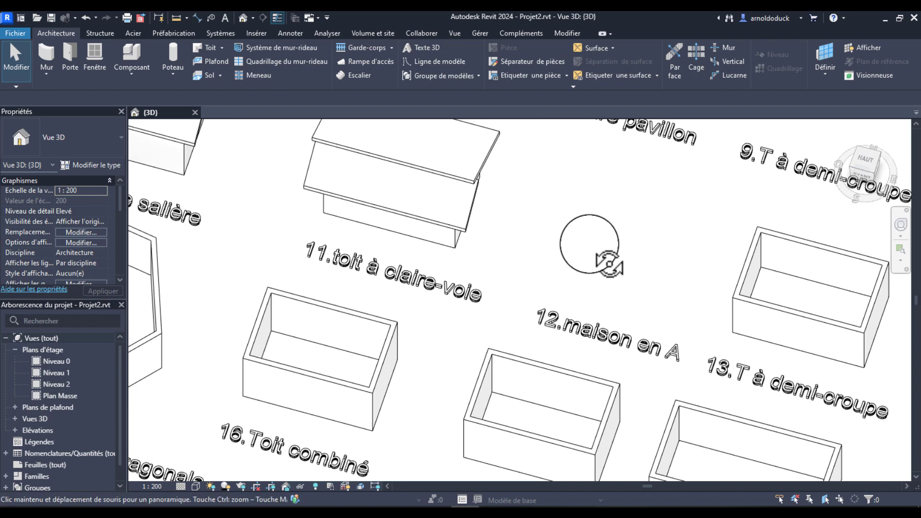
pyautogui.keyDown('shift'); pyautogui.moveTo(554, 225); pyautogui.dragTo(589, 218, button='middle'); pyautogui.keyUp('shift')
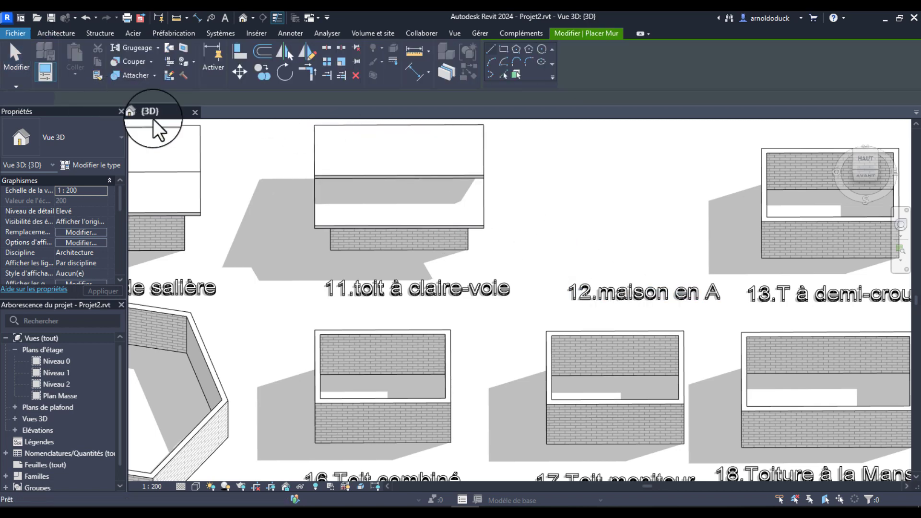
pyautogui.press('Escape')
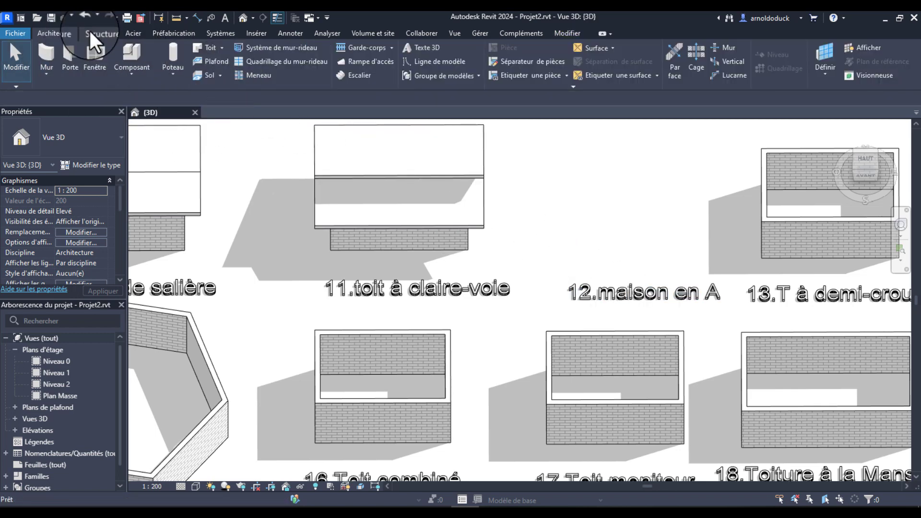
pyautogui.click(206, 49)
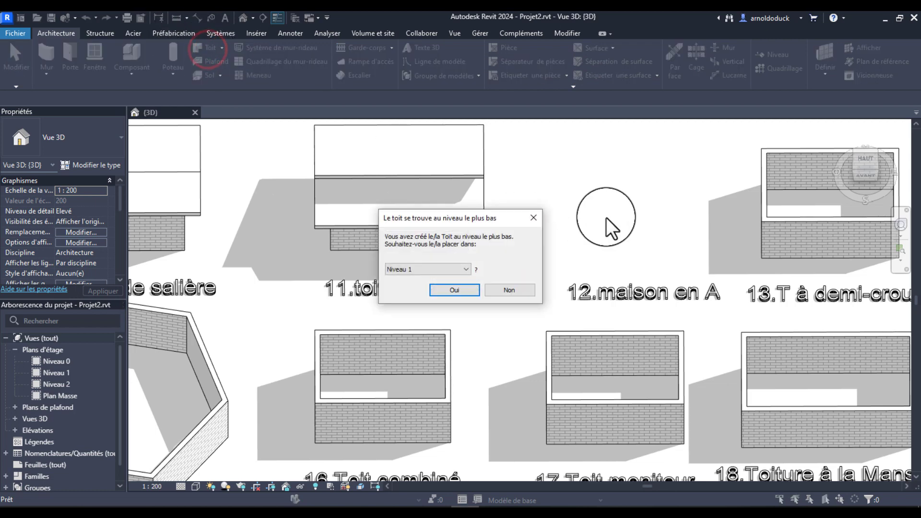
pyautogui.click(464, 267)
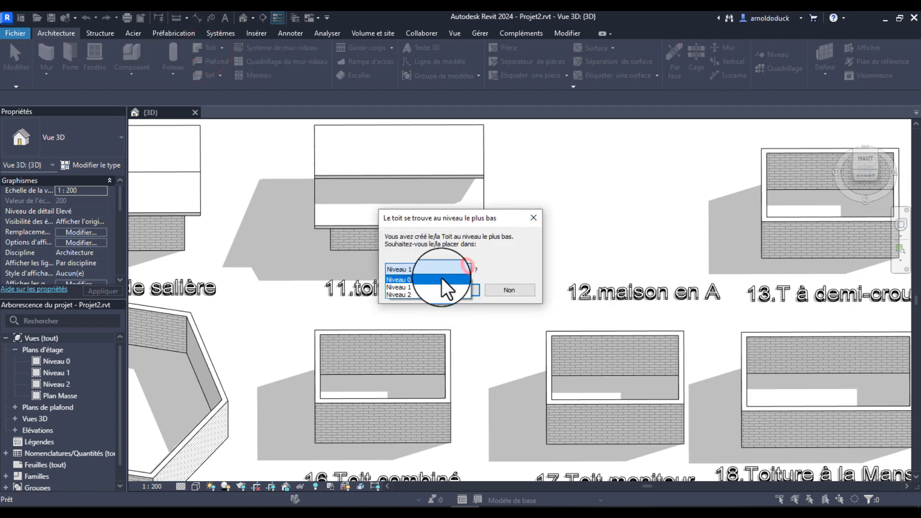
pyautogui.click(435, 278)
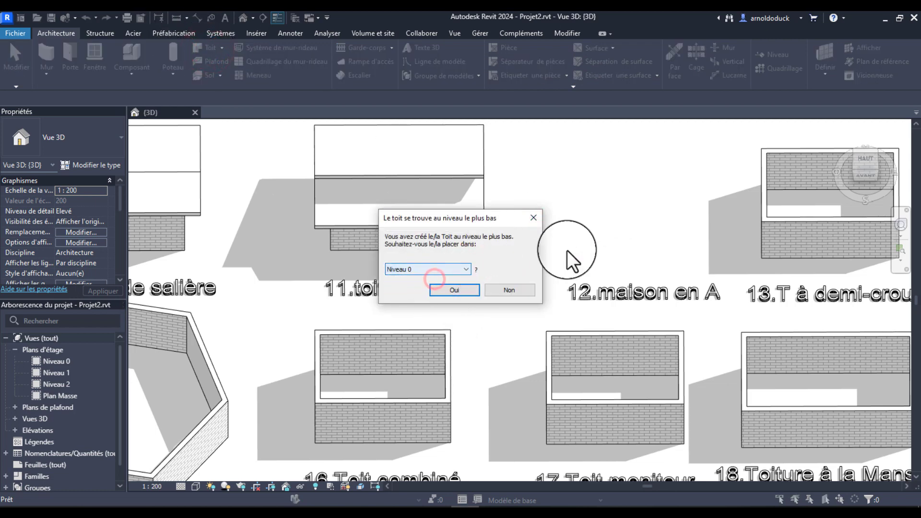
pyautogui.click(454, 290)
# Step: Sketch a rectangular roof boundary about 5.72 m by 3.80 m in the empty space above the 12.maison en A label
pyautogui.scroll(-5, 578, 251)
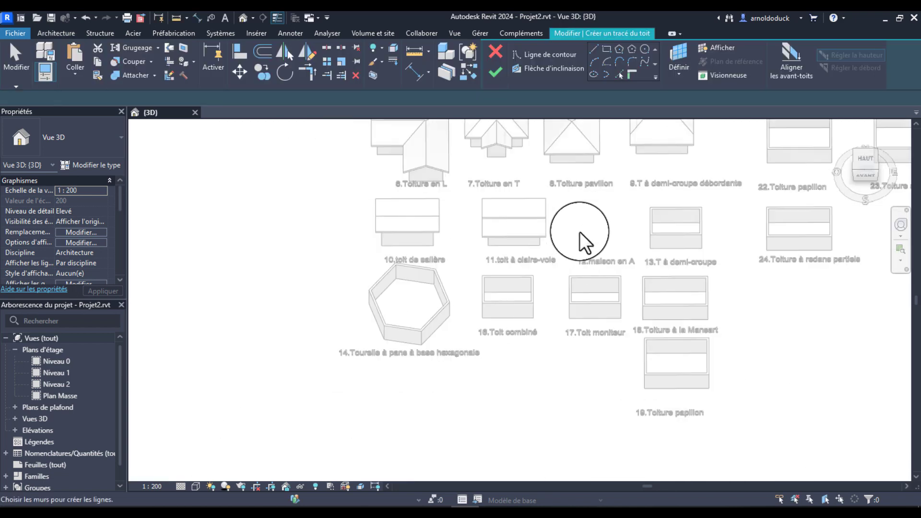
pyautogui.scroll(3, 556, 237)
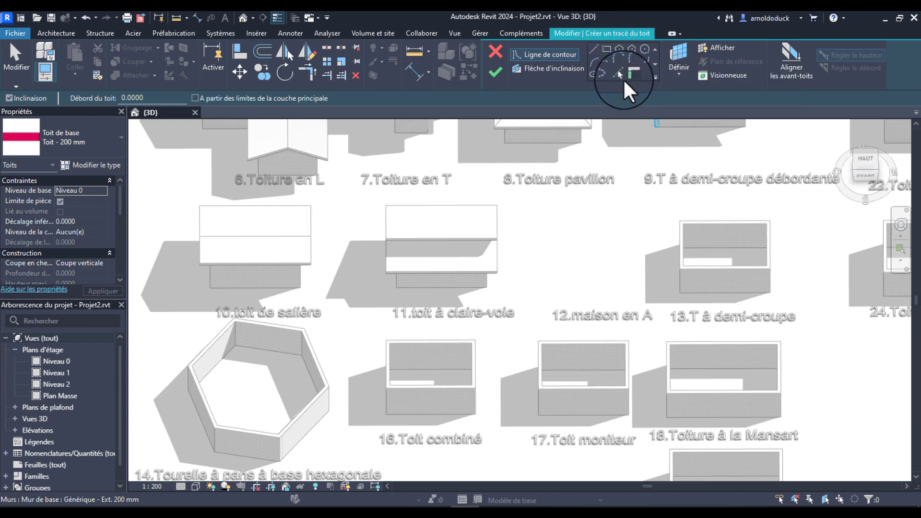
pyautogui.click(606, 49)
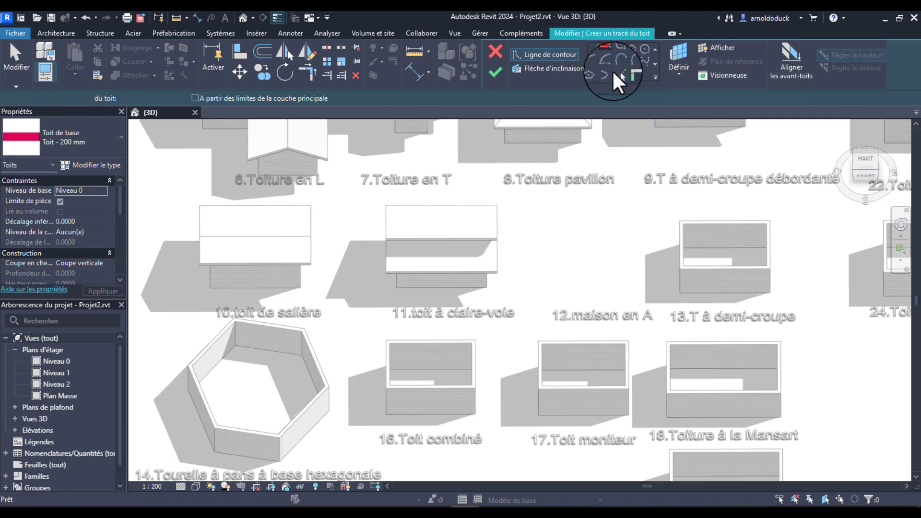
pyautogui.click(547, 228)
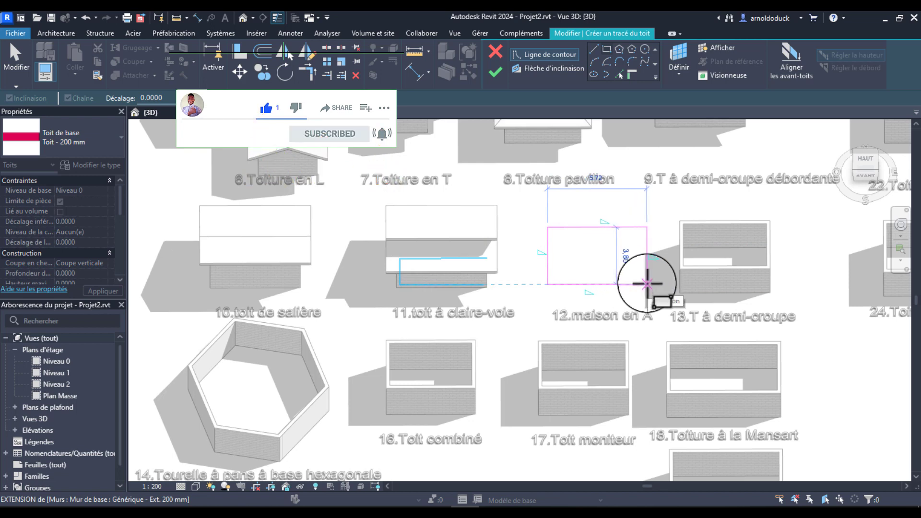
pyautogui.click(647, 284)
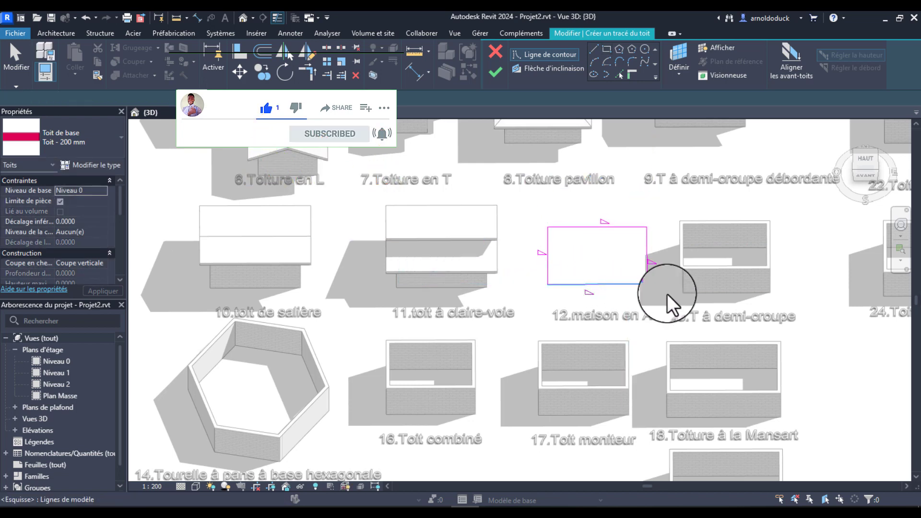
# Step: Remove the slope definition from the two short side lines of the maison en A roof boundary
pyautogui.scroll(2, 667, 294)
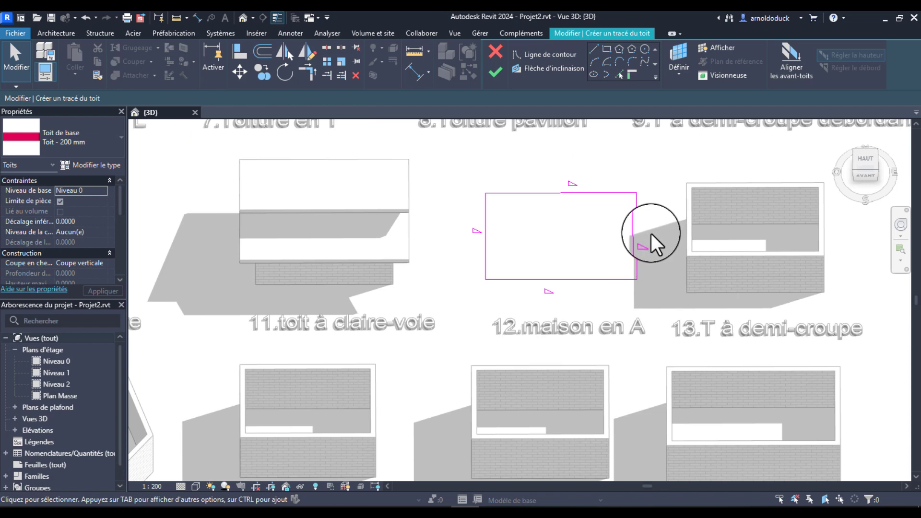
pyautogui.click(468, 224)
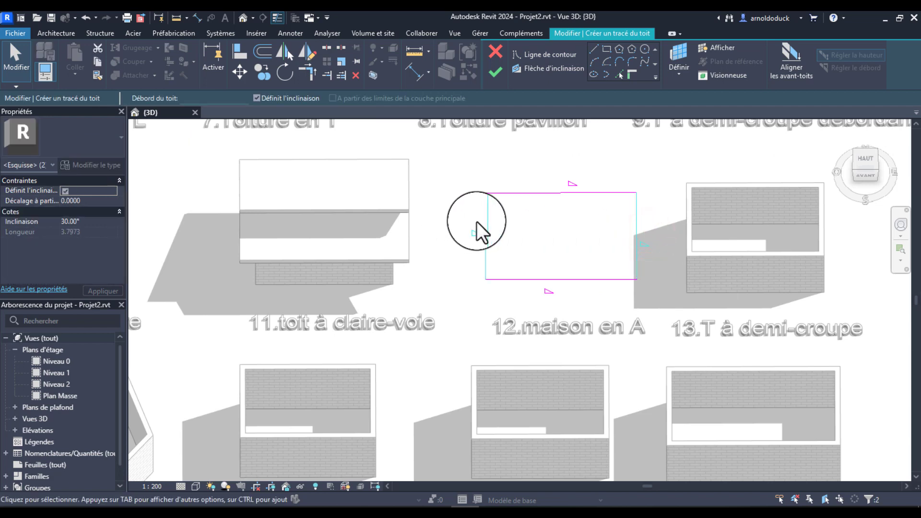
pyautogui.click(258, 97)
pyautogui.scroll(-2, 581, 228)
pyautogui.moveTo(580, 229); pyautogui.dragTo(488, 183, button='middle')
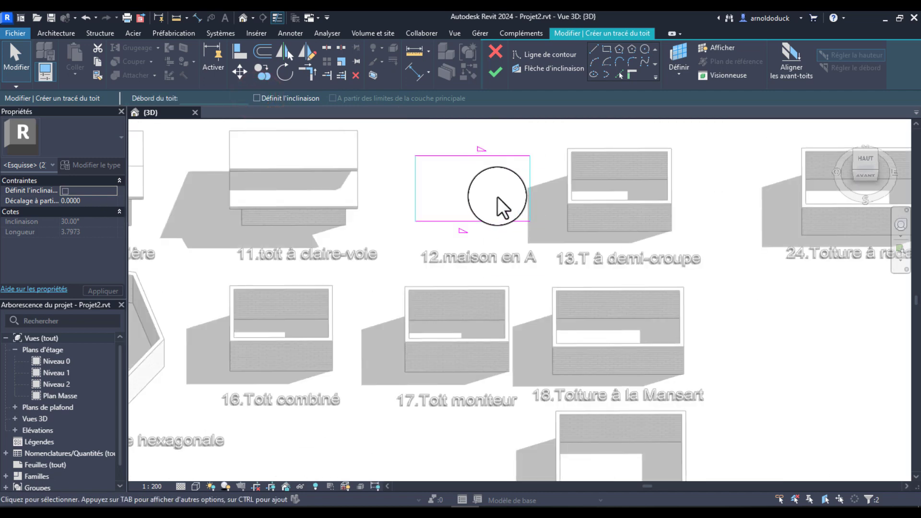
# Step: Set the slope of the front and back boundary lines to 50° and finish the maison en A roof
pyautogui.click(487, 154)
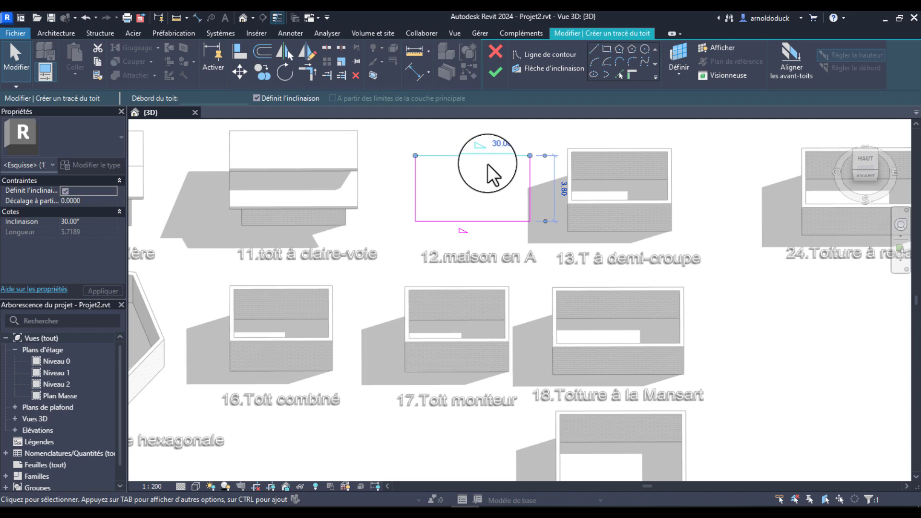
pyautogui.click(473, 221)
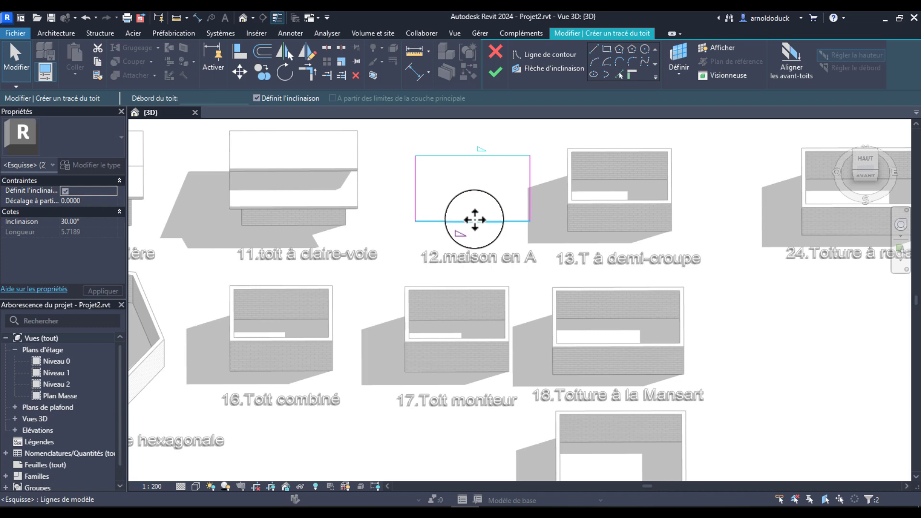
pyautogui.press('Escape')
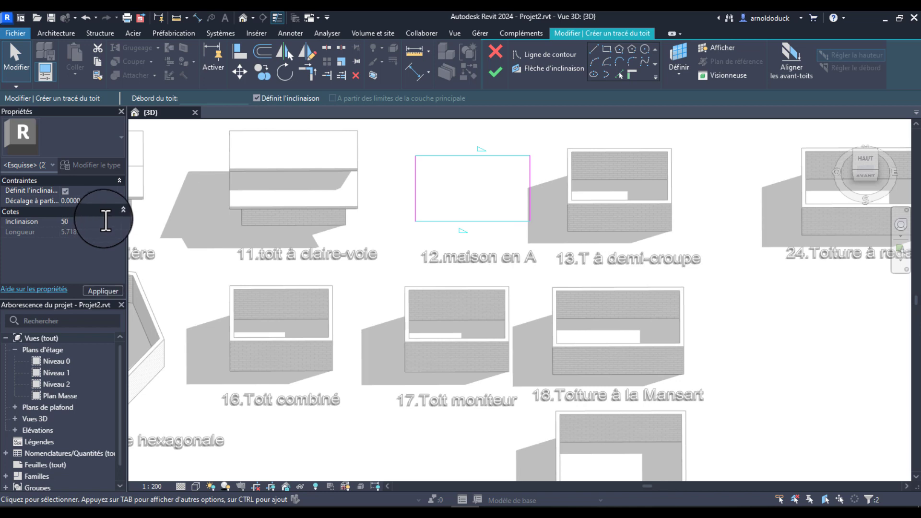
pyautogui.click(98, 292)
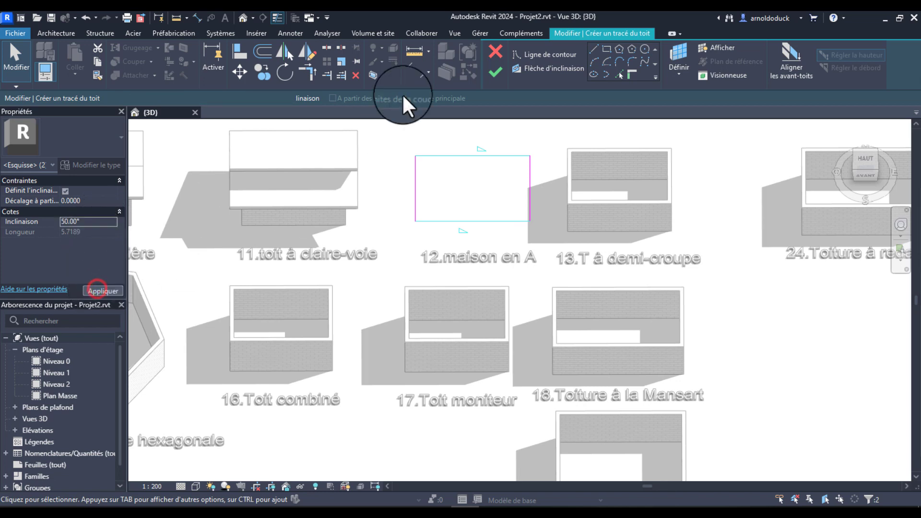
pyautogui.click(495, 71)
pyautogui.keyDown('shift'); pyautogui.moveTo(493, 191); pyautogui.dragTo(185, 216, button='middle'); pyautogui.keyUp('shift')
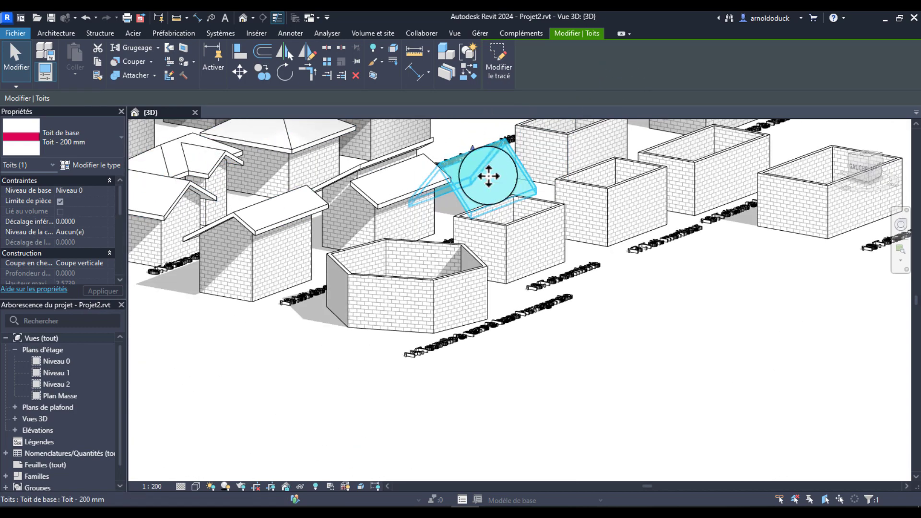
# Step: Edit the maison en A roof footprint, set the slope of its two long boundary lines to 70°, and finish the roof
pyautogui.doubleClick(487, 182)
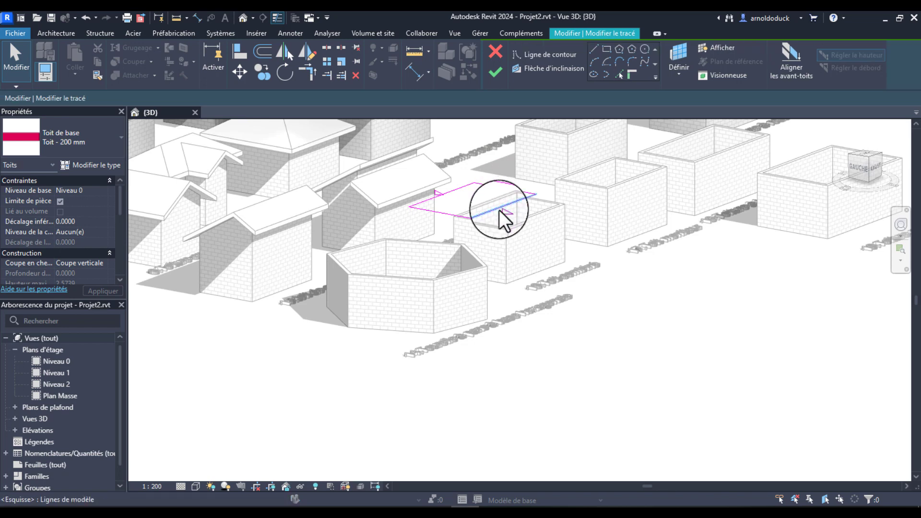
pyautogui.click(499, 209)
pyautogui.keyDown('ctrl'); pyautogui.click(453, 189); pyautogui.keyUp('ctrl')
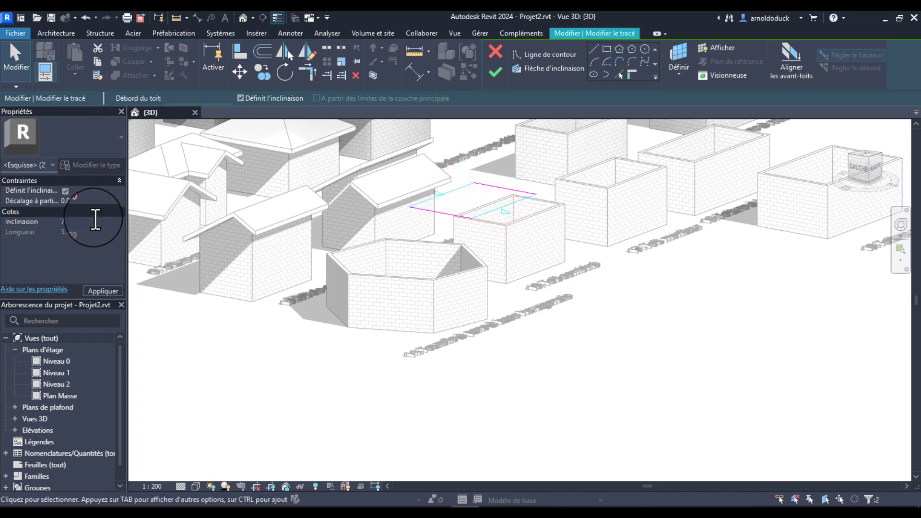
pyautogui.click(102, 290)
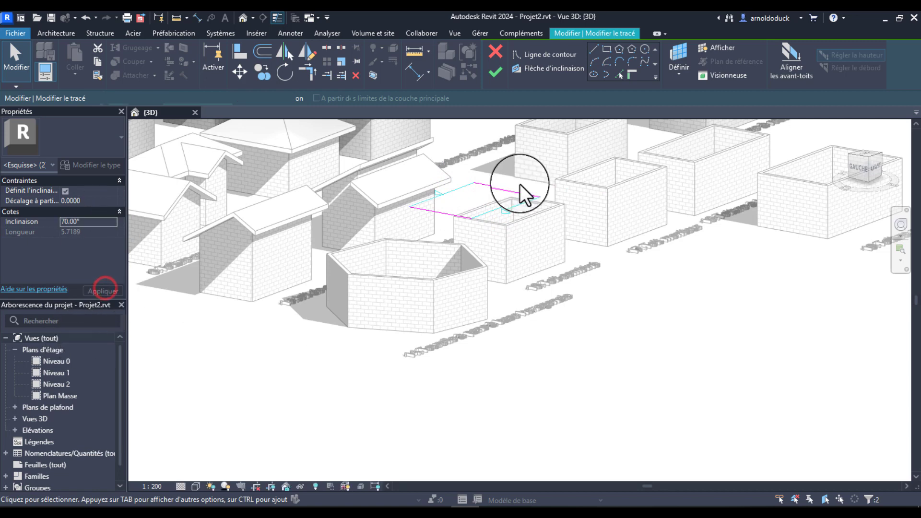
pyautogui.click(493, 72)
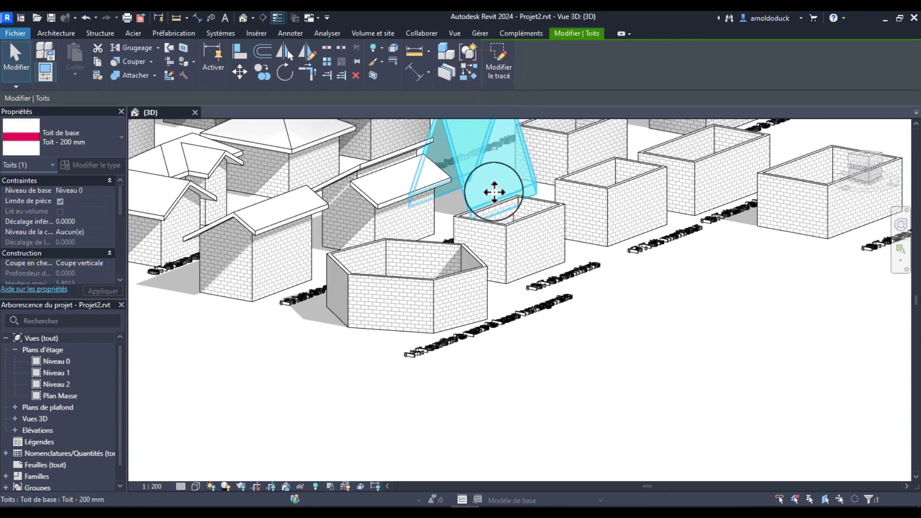
pyautogui.press('Escape')
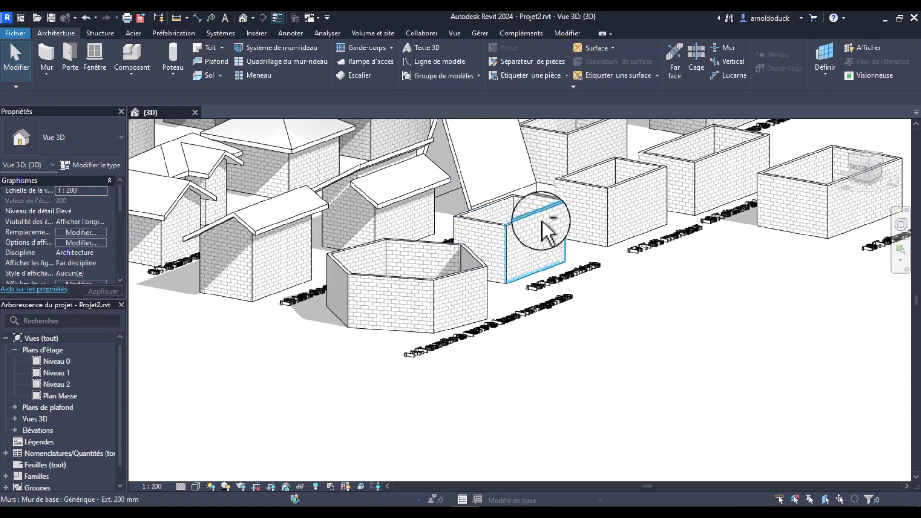
# Step: Orient the 3D view straight down from above, framed on the maison en A roof
pyautogui.keyDown('shift'); pyautogui.moveTo(542, 220); pyautogui.dragTo(514, 308, button='middle'); pyautogui.keyUp('shift')
pyautogui.scroll(4, 486, 166)
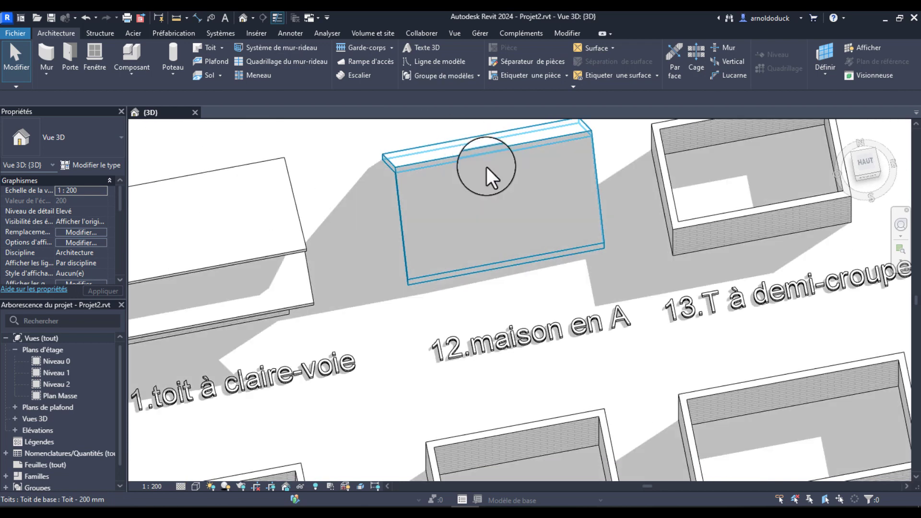
pyautogui.moveTo(522, 229)
pyautogui.keyDown('shift'); pyautogui.mouseDown(button='middle')
pyautogui.moveTo(485, 222)
pyautogui.moveTo(518, 226)
pyautogui.moveTo(514, 236)
pyautogui.mouseUp(button='middle'); pyautogui.keyUp('shift')
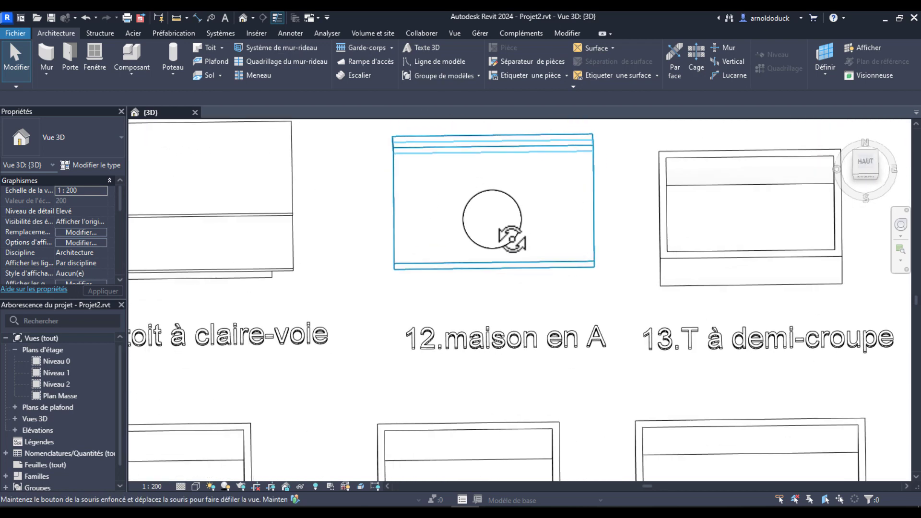
pyautogui.click(493, 170)
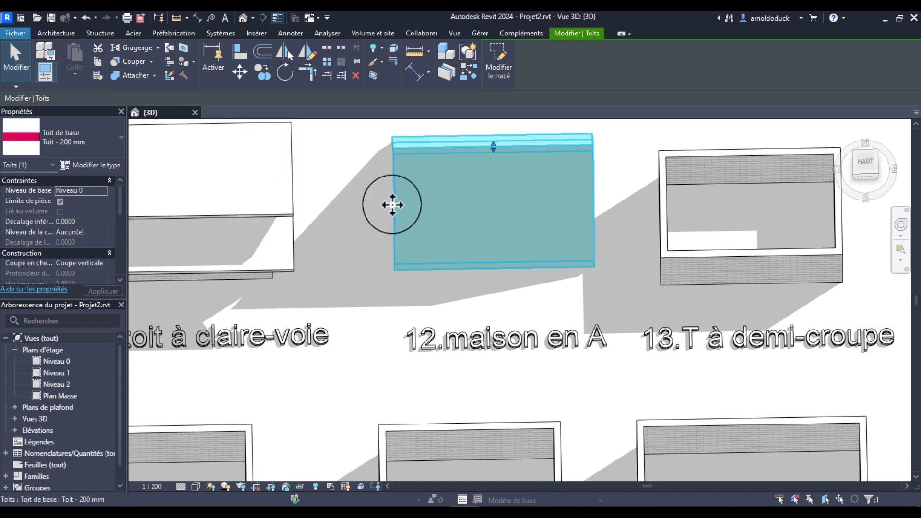
pyautogui.keyDown('shift'); pyautogui.moveTo(461, 197); pyautogui.dragTo(505, 259, button='middle'); pyautogui.keyUp('shift')
pyautogui.click(848, 177)
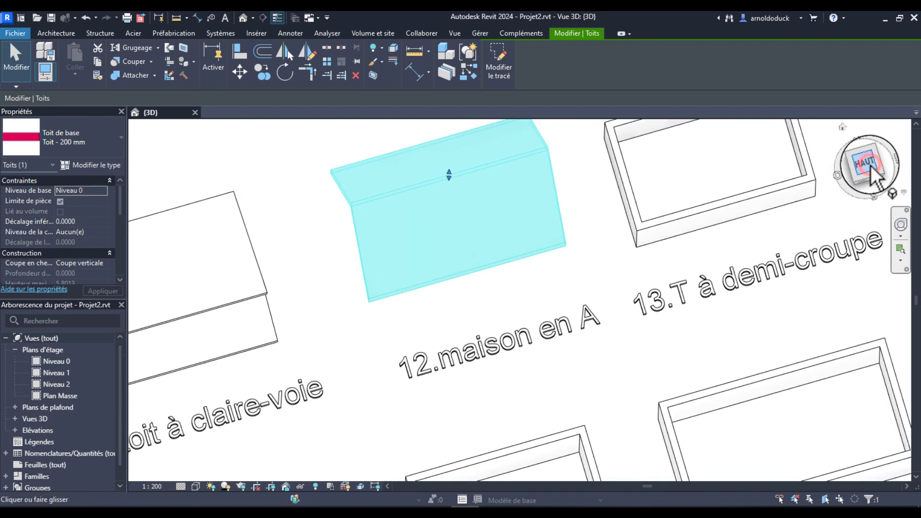
pyautogui.moveTo(442, 247); pyautogui.dragTo(625, 308, button='middle')
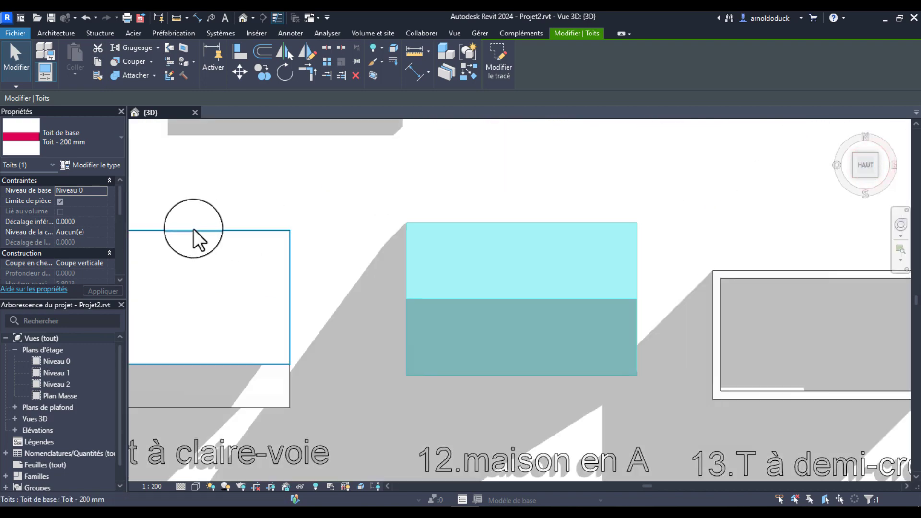
# Step: Draw a rectangle of walls about 4.60 by 2.80 inside the maison en A roof outline, based on Niveau 0 and rising to Niveau 1
pyautogui.click(56, 34)
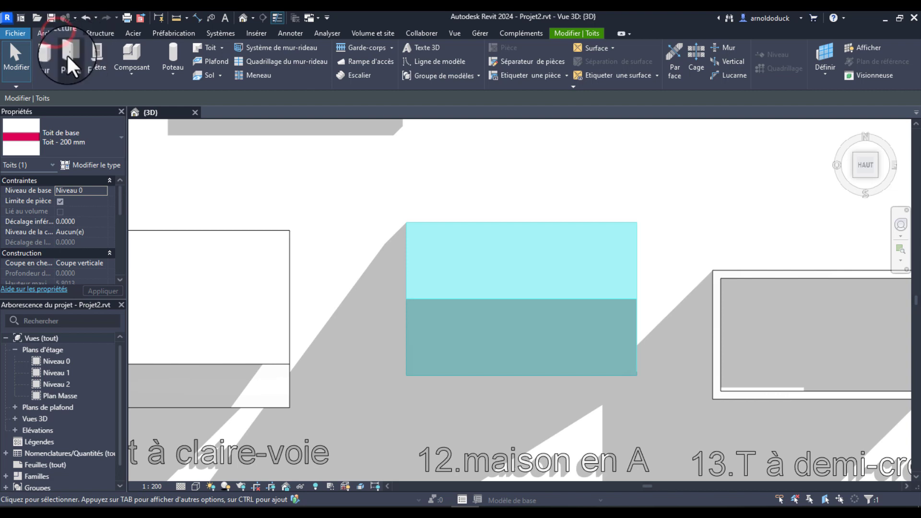
pyautogui.click(50, 54)
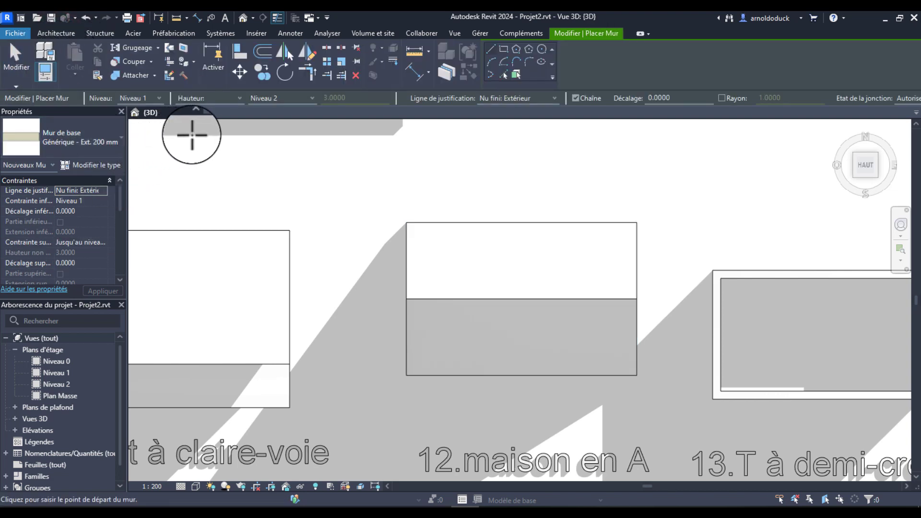
pyautogui.click(159, 98)
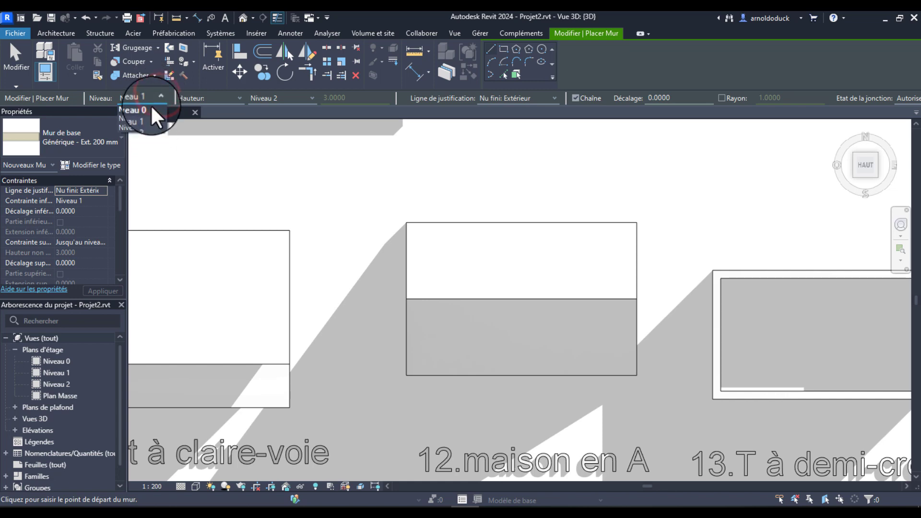
pyautogui.click(153, 110)
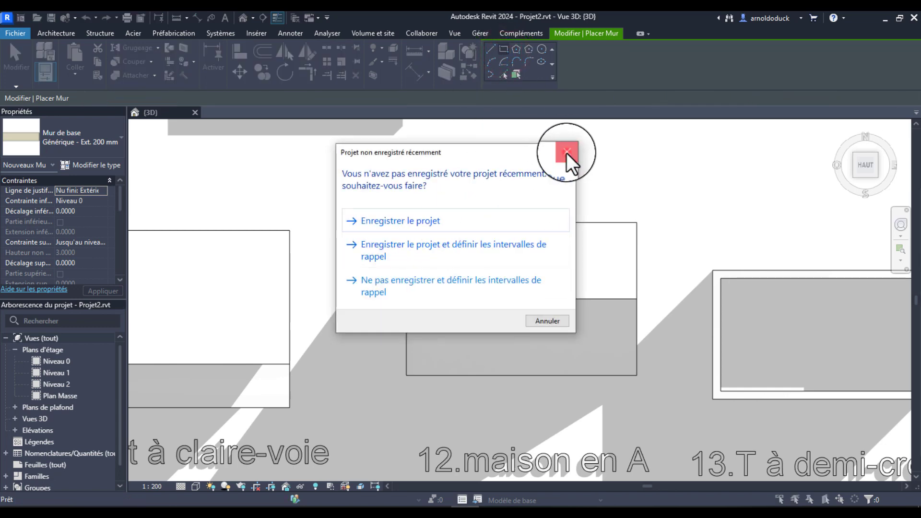
pyautogui.click(566, 153)
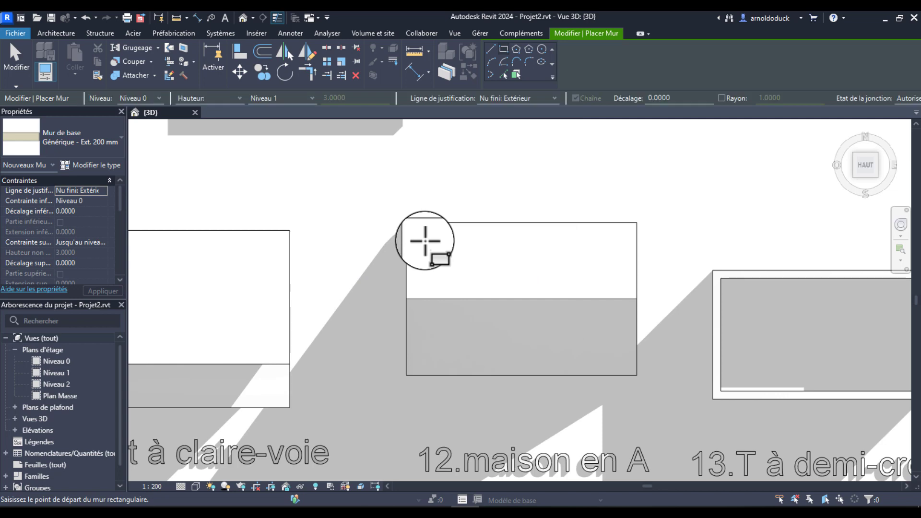
pyautogui.click(424, 240)
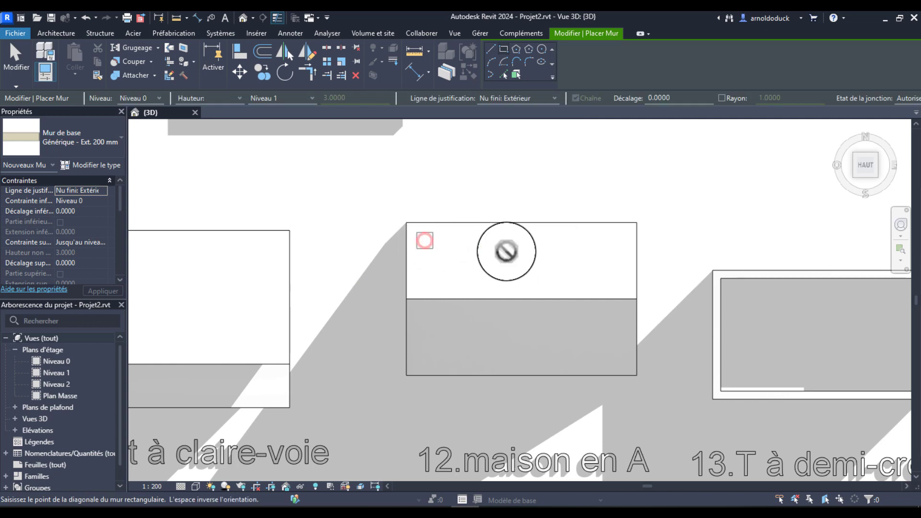
pyautogui.click(618, 362)
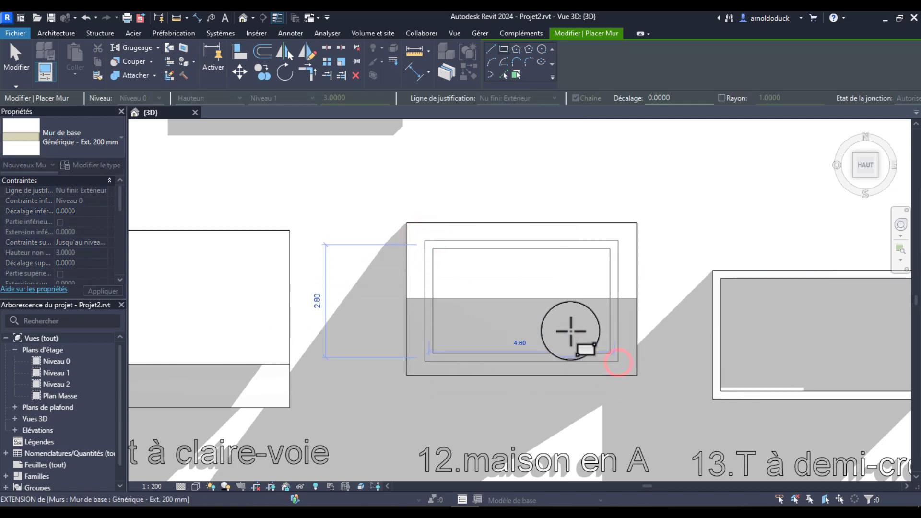
pyautogui.press('Escape')
pyautogui.press('Escape')
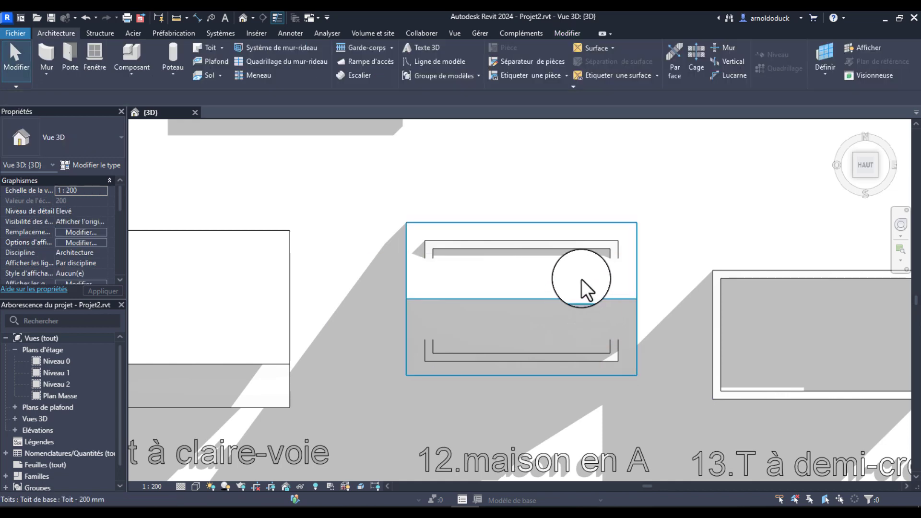
# Step: Attach the tops of the four new maison en A walls to the A-frame roof
pyautogui.keyDown('shift'); pyautogui.moveTo(528, 301); pyautogui.dragTo(412, 341, button='middle'); pyautogui.keyUp('shift')
pyautogui.press('Tab')
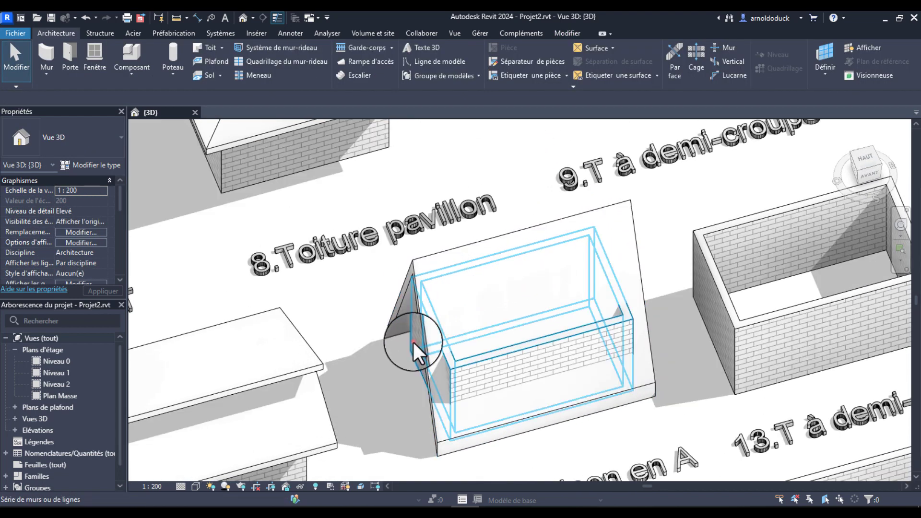
pyautogui.click(413, 341)
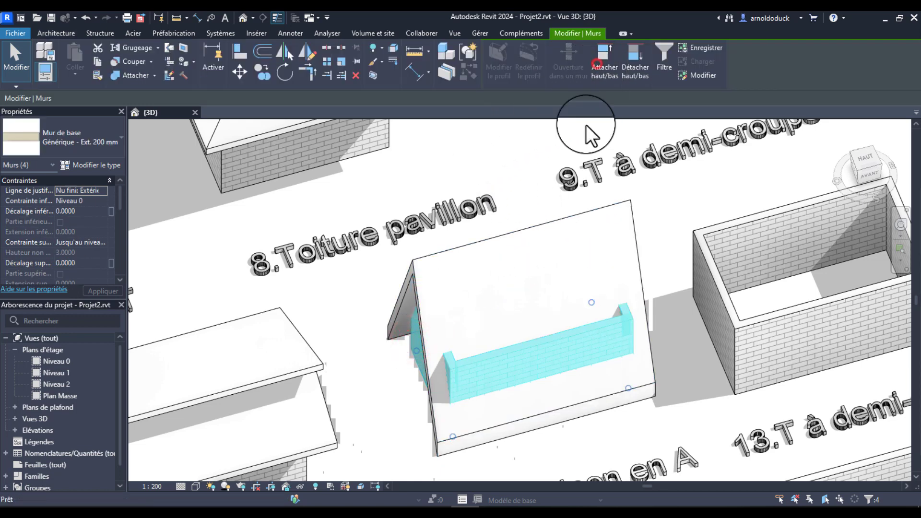
pyautogui.click(473, 266)
pyautogui.scroll(-1, 566, 303)
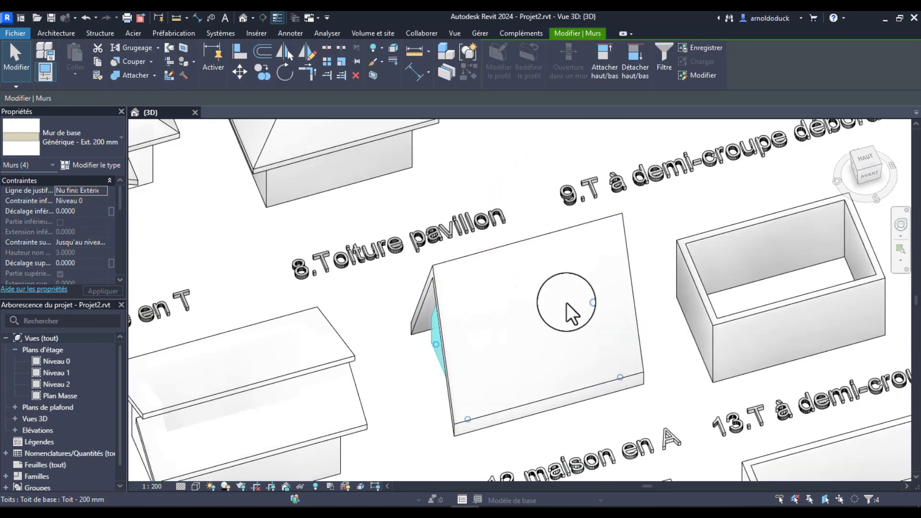
pyautogui.click(376, 351)
# Step: Examine the finished roofs in the catalogue and the uncovered walls of 13.T à demi-croupe
pyautogui.keyDown('shift'); pyautogui.moveTo(440, 389); pyautogui.dragTo(541, 212, button='middle'); pyautogui.keyUp('shift')
pyautogui.scroll(-1, 640, 263)
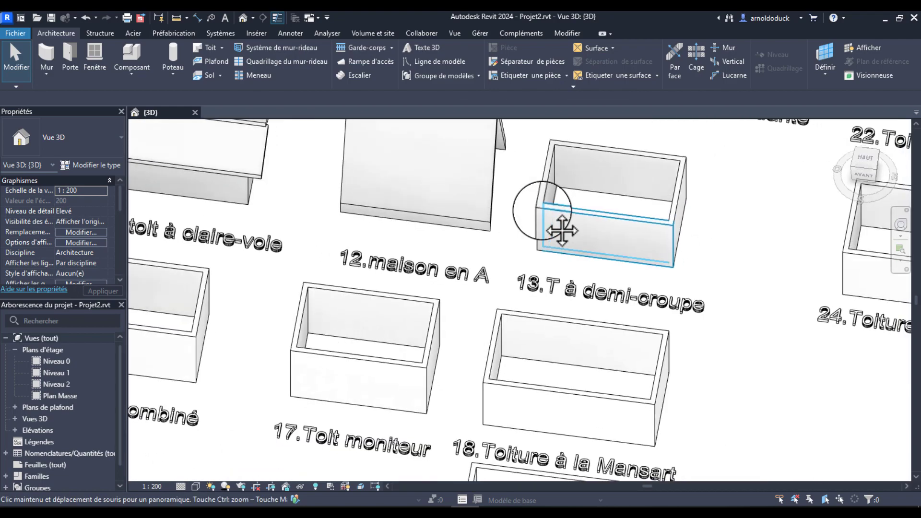
pyautogui.keyDown('shift'); pyautogui.moveTo(640, 248); pyautogui.dragTo(694, 258, button='middle'); pyautogui.keyUp('shift')
pyautogui.scroll(-3, 671, 273)
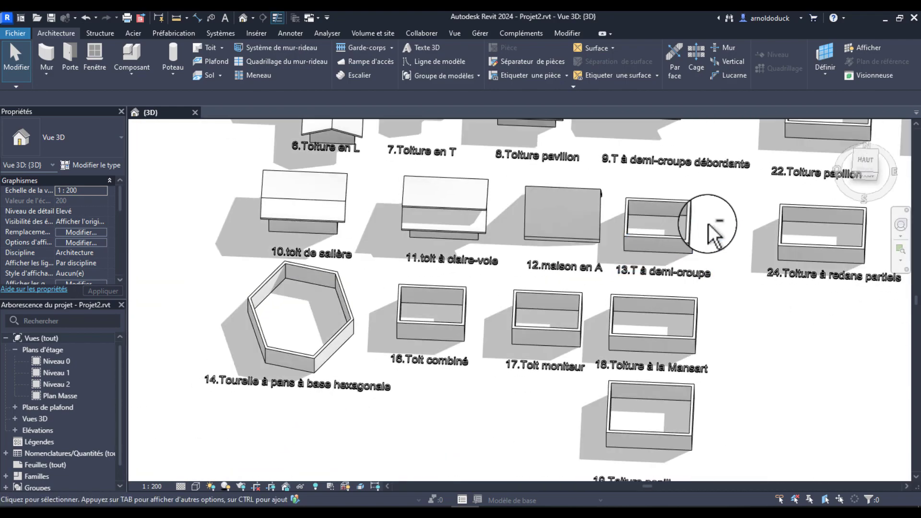
pyautogui.keyDown('shift'); pyautogui.moveTo(708, 221); pyautogui.dragTo(694, 282, button='middle'); pyautogui.keyUp('shift')
pyautogui.scroll(3, 694, 283)
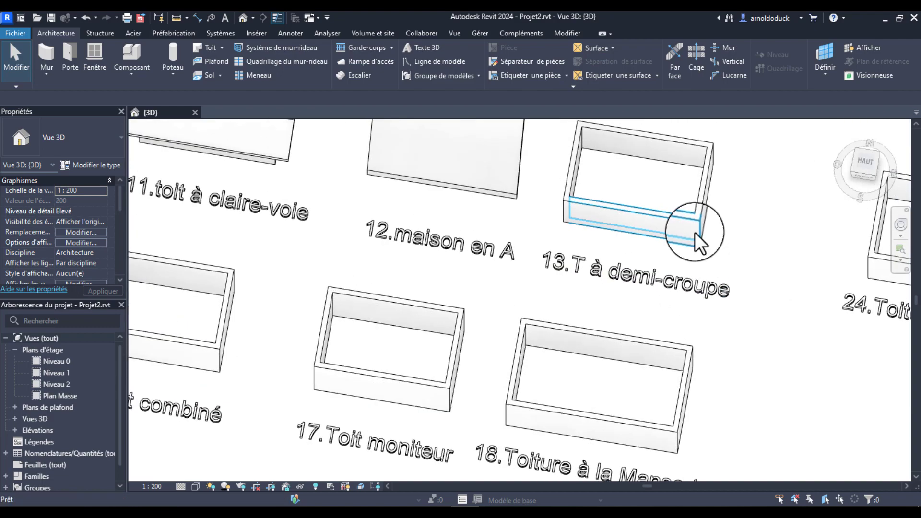
pyautogui.keyDown('shift'); pyautogui.moveTo(693, 233); pyautogui.dragTo(655, 321, button='middle'); pyautogui.keyUp('shift')
pyautogui.scroll(-4, 698, 249)
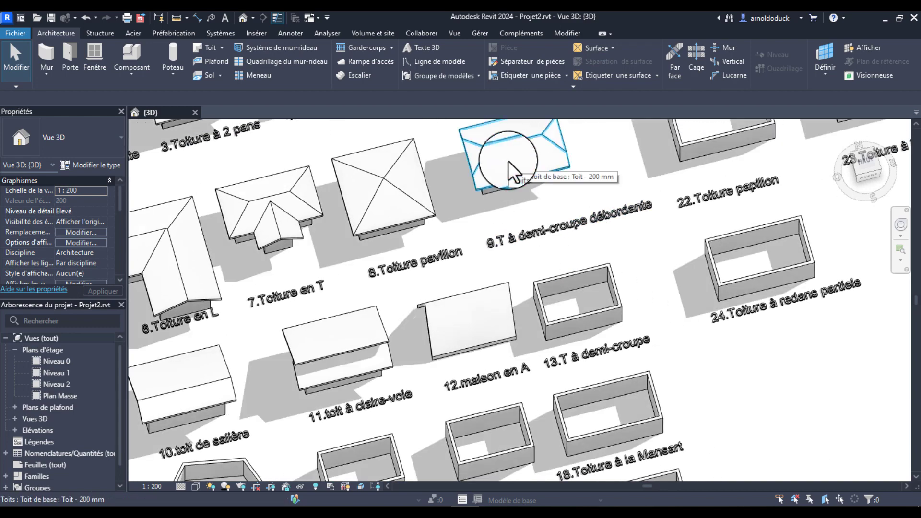
pyautogui.keyDown('shift'); pyautogui.moveTo(507, 160); pyautogui.dragTo(472, 199, button='middle'); pyautogui.keyUp('shift')
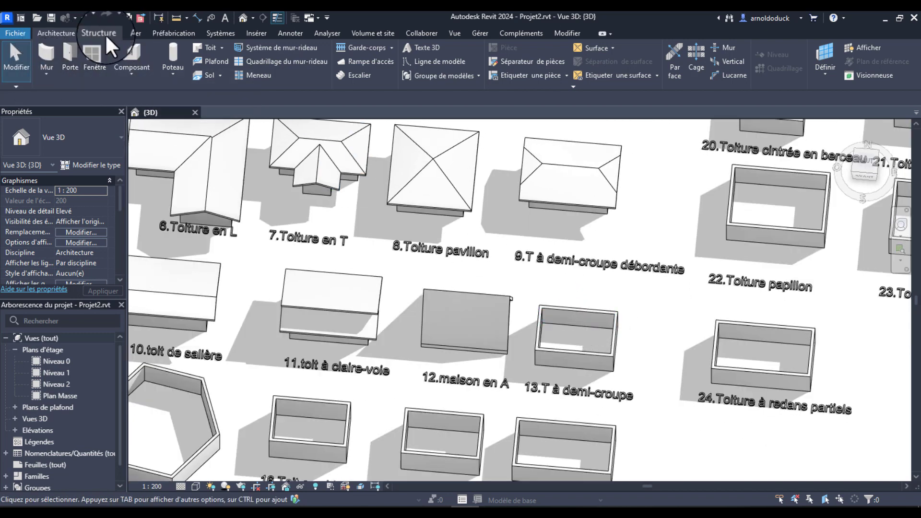
# Step: Start a footprint roof on Niveau 1 and create its boundary from the four walls of 13.T à demi-croupe, without overhang
pyautogui.click(66, 33)
pyautogui.click(204, 48)
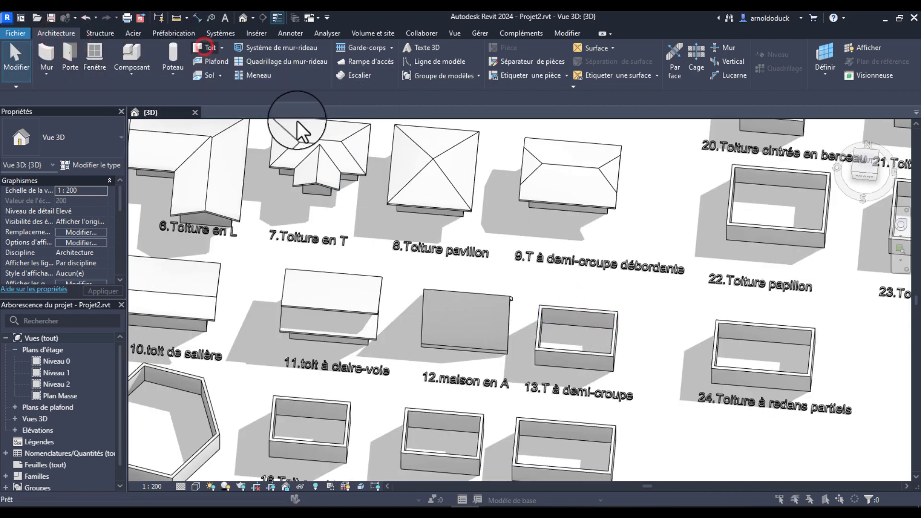
pyautogui.click(456, 283)
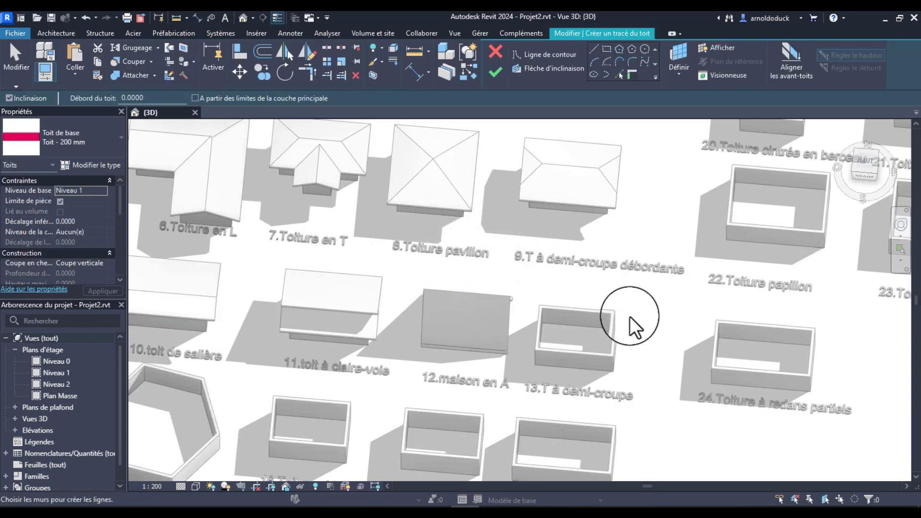
pyautogui.click(606, 48)
pyautogui.scroll(3, 634, 317)
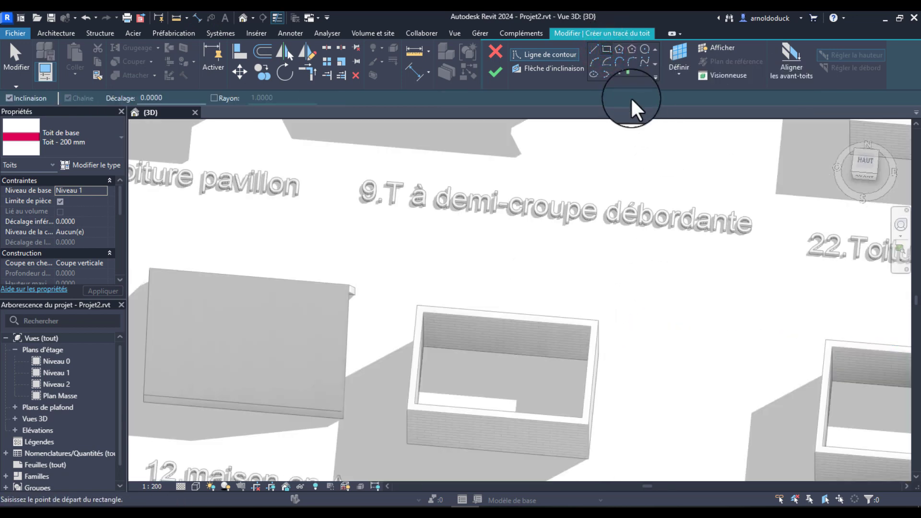
pyautogui.click(629, 70)
pyautogui.click(594, 373)
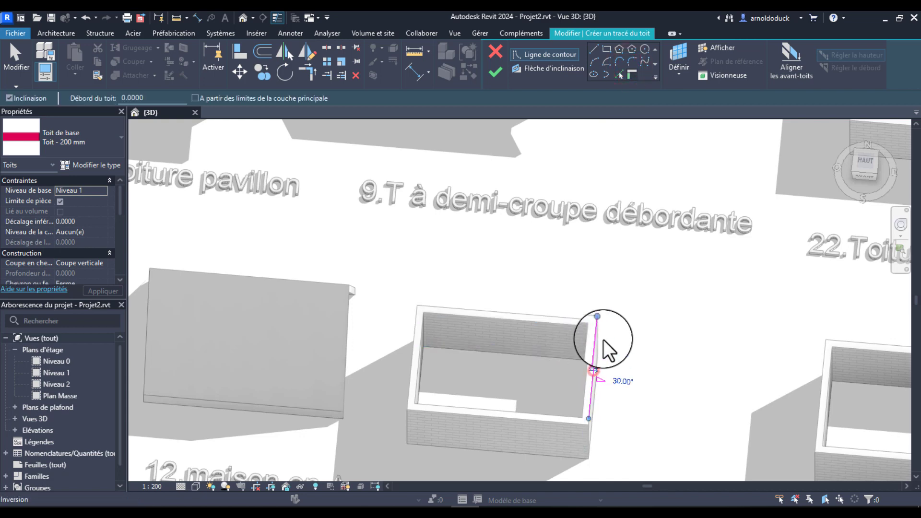
pyautogui.click(561, 321)
pyautogui.click(411, 363)
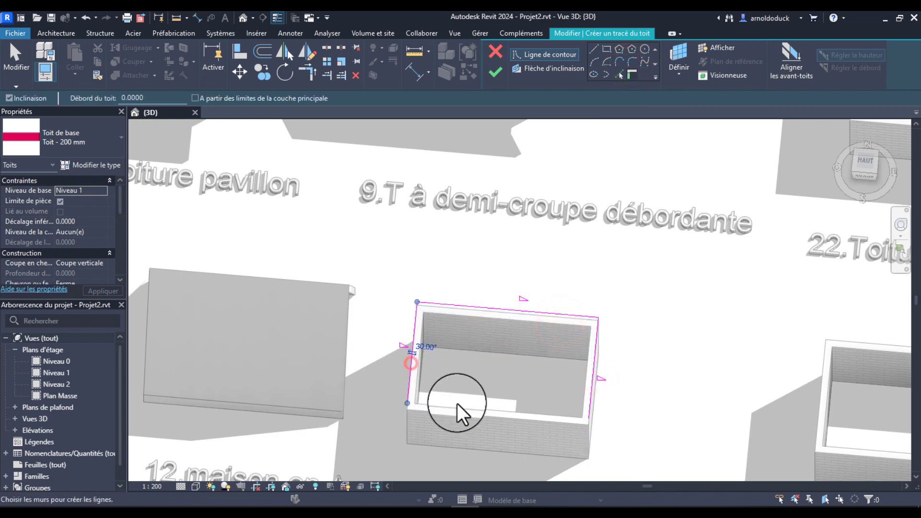
pyautogui.click(464, 424)
pyautogui.scroll(-2, 515, 369)
pyautogui.moveTo(551, 341)
pyautogui.keyDown('shift'); pyautogui.mouseDown(button='middle')
pyautogui.moveTo(582, 349)
pyautogui.moveTo(596, 380)
pyautogui.mouseUp(button='middle'); pyautogui.keyUp('shift')
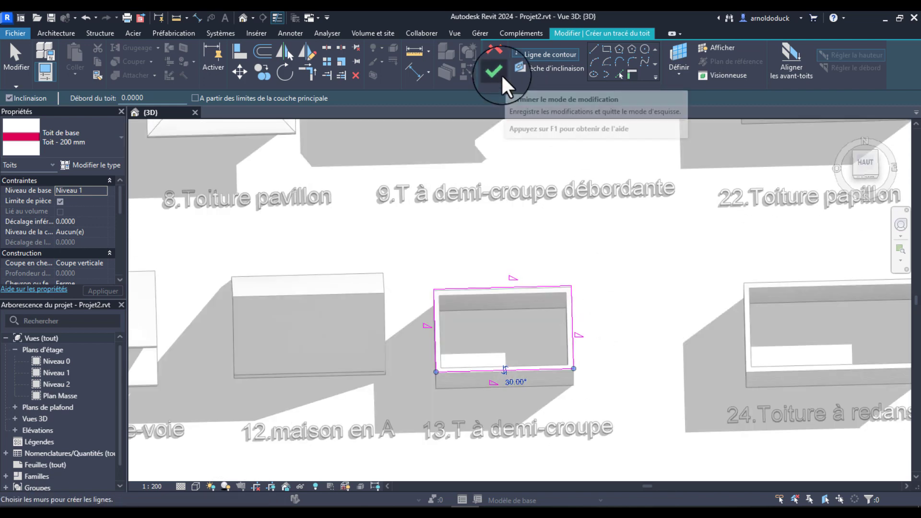
# Step: Set the vertical offset of the two short boundary lines to 0.5000 and finish the 13.T à demi-croupe roof
pyautogui.press('Escape')
pyautogui.click(623, 336)
pyautogui.moveTo(622, 336); pyautogui.dragTo(419, 330)
pyautogui.scroll(-1, 493, 298)
pyautogui.moveTo(512, 318); pyautogui.dragTo(523, 317, button='middle')
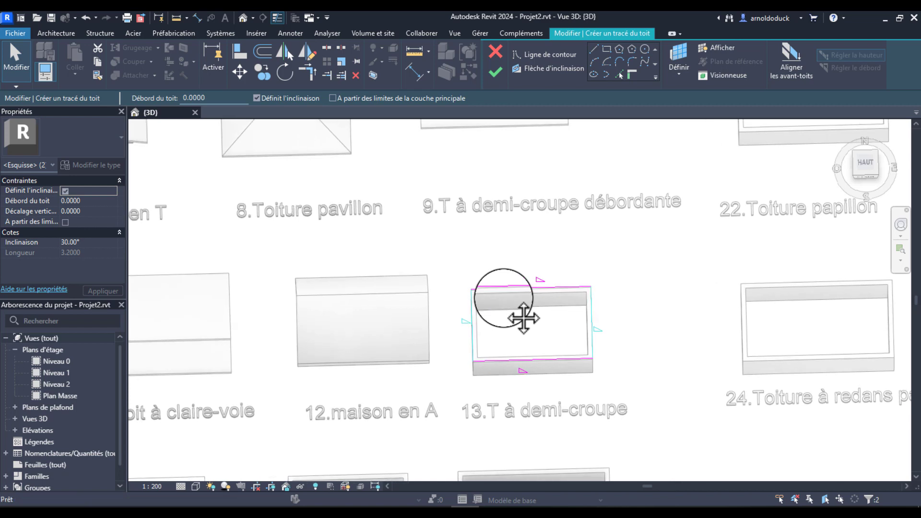
pyautogui.click(78, 242)
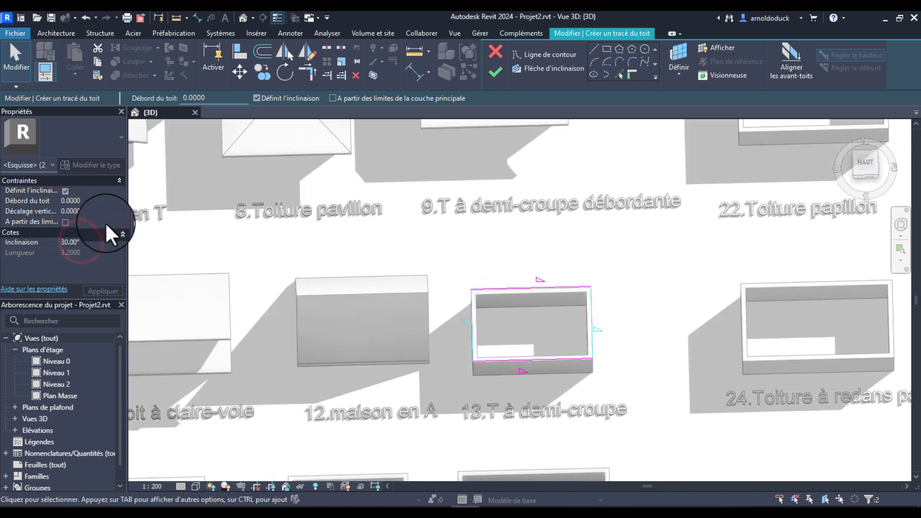
pyautogui.click(95, 210)
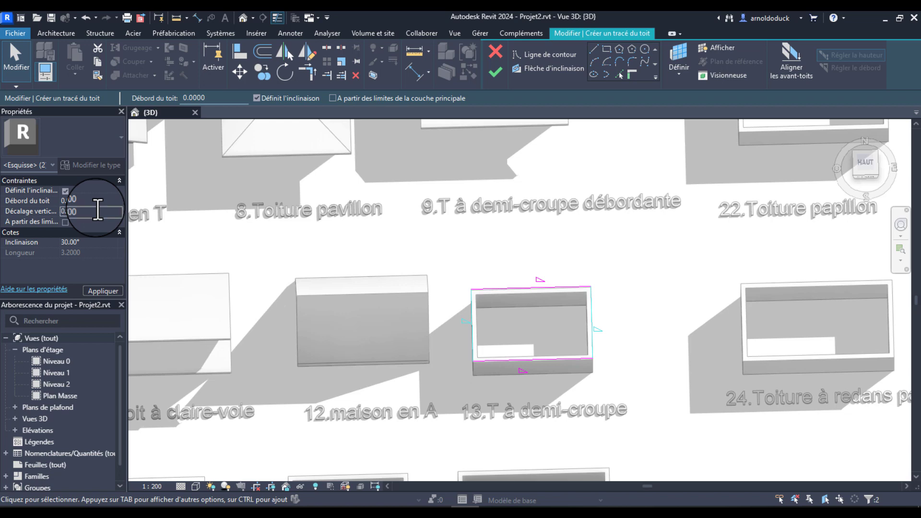
pyautogui.moveTo(88, 213); pyautogui.dragTo(68, 215)
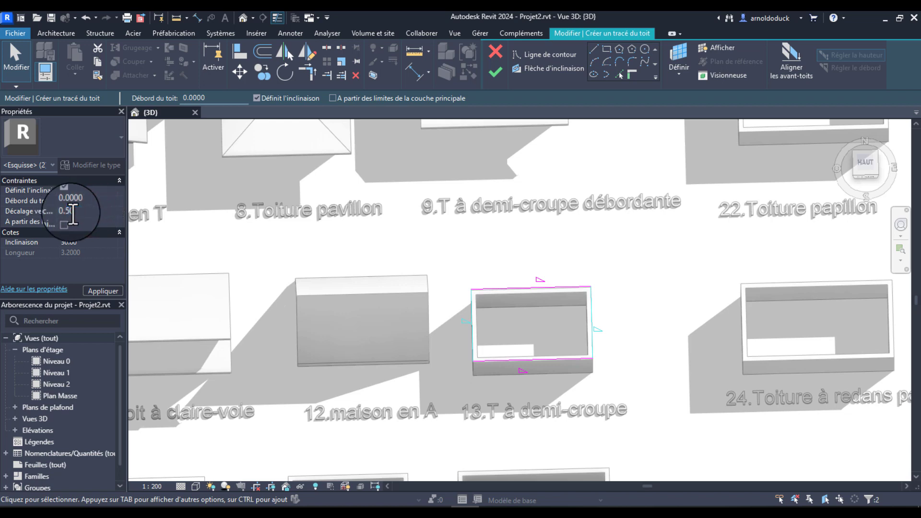
pyautogui.write('5000')
pyautogui.click(100, 286)
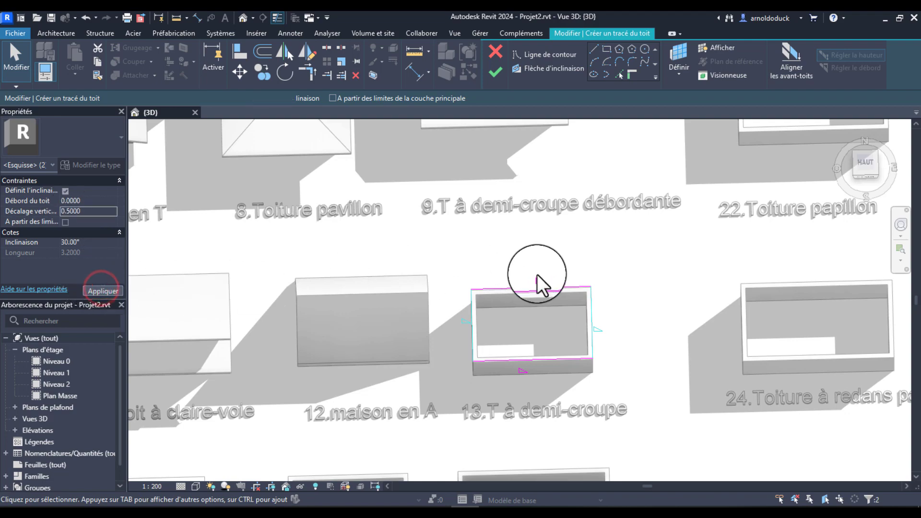
pyautogui.click(494, 71)
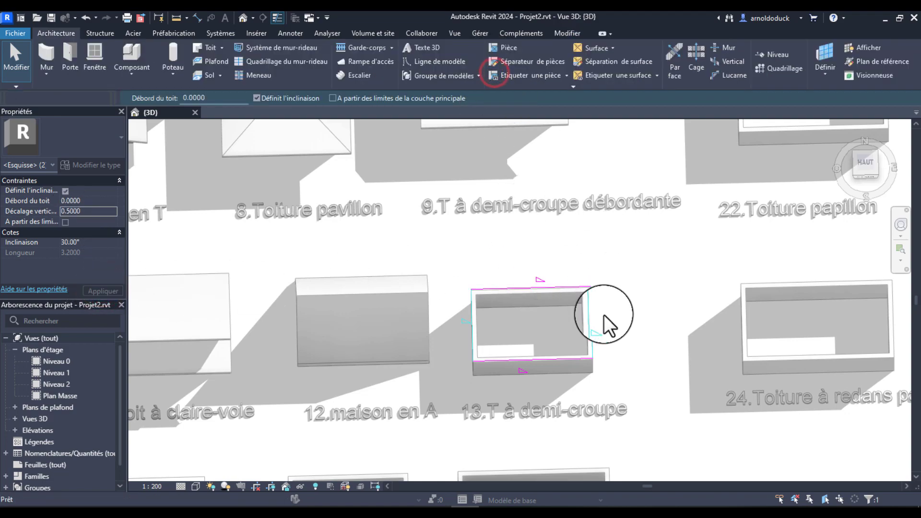
# Step: Attach the tops of the four 13.T à demi-croupe walls to their half-hipped roof
pyautogui.moveTo(554, 333)
pyautogui.keyDown('shift'); pyautogui.mouseDown(button='middle')
pyautogui.moveTo(601, 269)
pyautogui.moveTo(609, 310)
pyautogui.moveTo(556, 292)
pyautogui.moveTo(553, 384)
pyautogui.mouseUp(button='middle'); pyautogui.keyUp('shift')
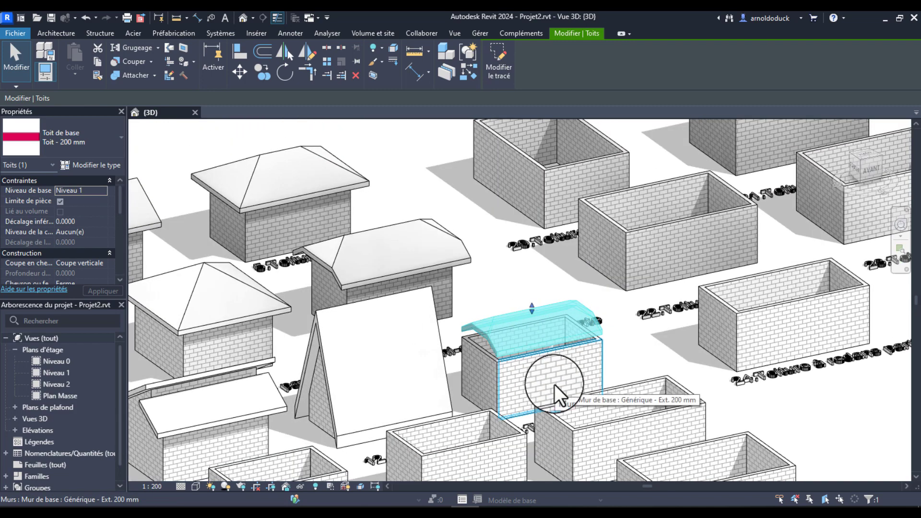
pyautogui.press('Tab')
pyautogui.click(554, 384)
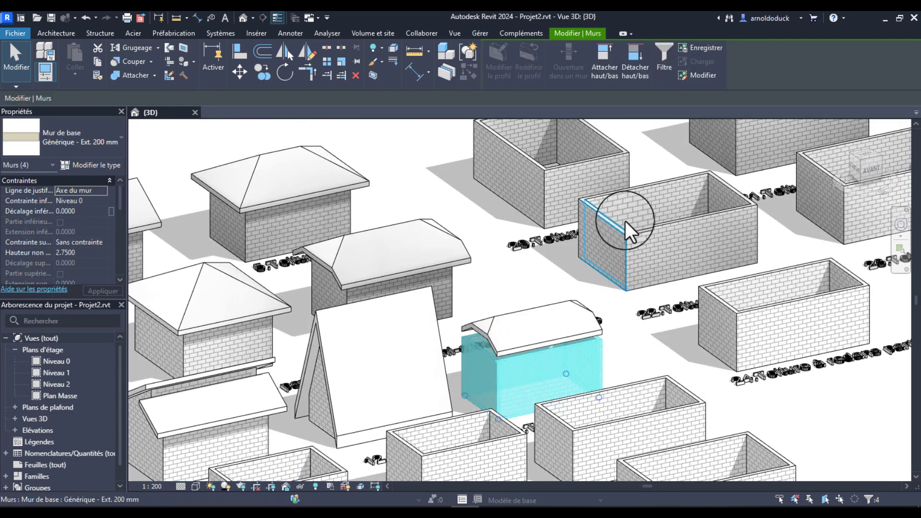
pyautogui.click(603, 55)
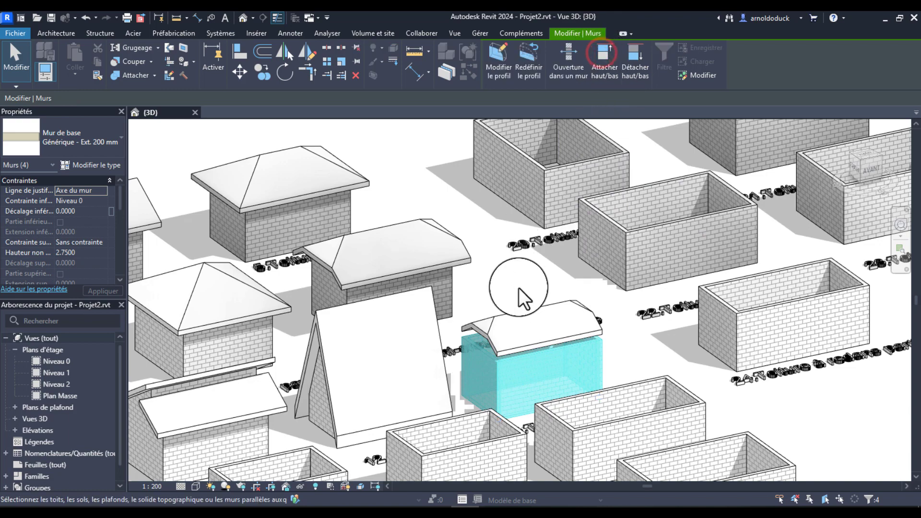
pyautogui.click(524, 320)
pyautogui.press('Escape')
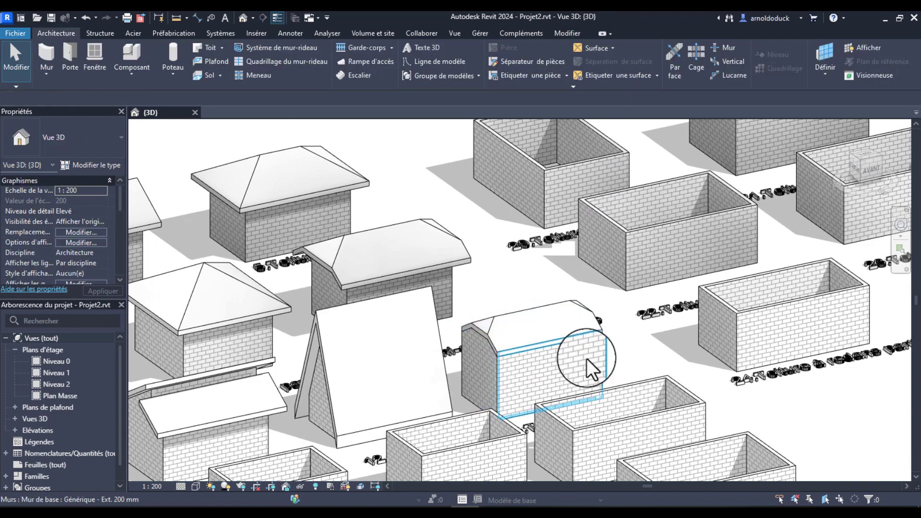
# Step: Examine the 13.T à demi-croupe building from several angles, along with the remaining uncovered models around 14.Tourelle à pans à base hexagonale
pyautogui.moveTo(581, 328)
pyautogui.keyDown('shift'); pyautogui.mouseDown(button='middle')
pyautogui.moveTo(526, 373)
pyautogui.moveTo(500, 421)
pyautogui.moveTo(508, 472)
pyautogui.moveTo(541, 475)
pyautogui.moveTo(541, 461)
pyautogui.mouseUp(button='middle'); pyautogui.keyUp('shift')
pyautogui.moveTo(614, 397); pyautogui.dragTo(602, 333, button='middle')
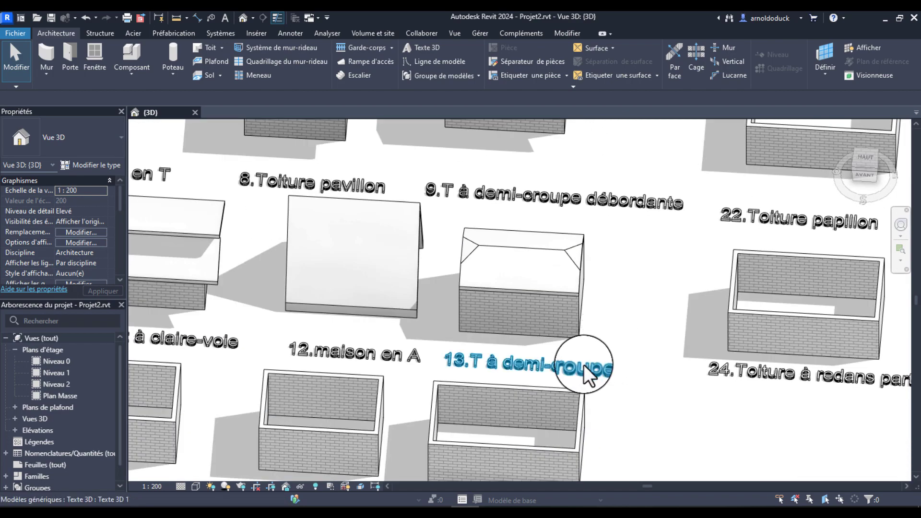
pyautogui.moveTo(577, 261); pyautogui.dragTo(515, 406, button='middle')
pyautogui.scroll(2, 517, 223)
pyautogui.keyDown('shift'); pyautogui.moveTo(528, 291); pyautogui.dragTo(503, 246, button='middle'); pyautogui.keyUp('shift')
pyautogui.scroll(-2, 614, 341)
pyautogui.moveTo(625, 398); pyautogui.dragTo(723, 283, button='middle')
pyautogui.keyDown('shift'); pyautogui.moveTo(639, 350); pyautogui.dragTo(693, 281, button='middle'); pyautogui.keyUp('shift')
pyautogui.keyDown('shift'); pyautogui.moveTo(482, 304); pyautogui.dragTo(565, 314, button='middle'); pyautogui.keyUp('shift')
pyautogui.moveTo(436, 350); pyautogui.dragTo(441, 201, button='middle')
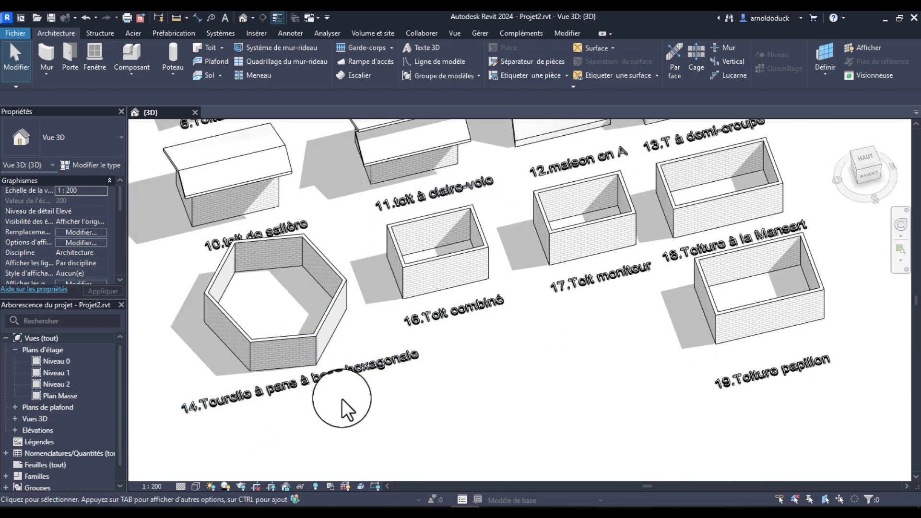
pyautogui.keyDown('shift'); pyautogui.moveTo(276, 387); pyautogui.dragTo(389, 374, button='middle'); pyautogui.keyUp('shift')
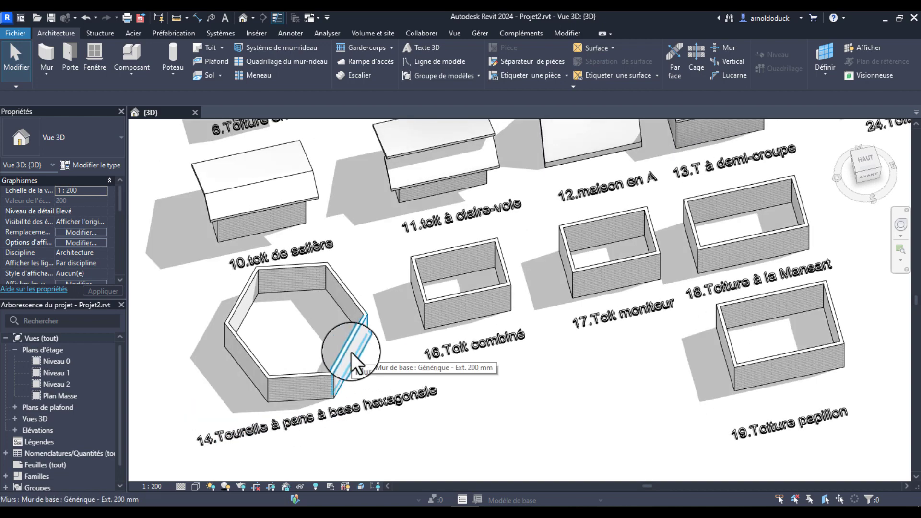
# Step: Start a footprint roof on Niveau 1 for 14.Tourelle à pans à base hexagonale and set its overhang to 0.6000
pyautogui.press('Tab')
pyautogui.click(352, 352)
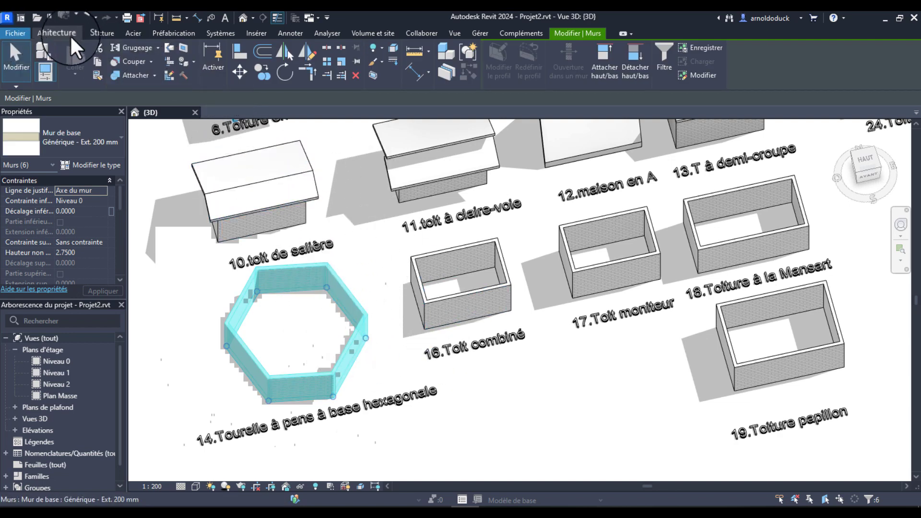
pyautogui.click(57, 34)
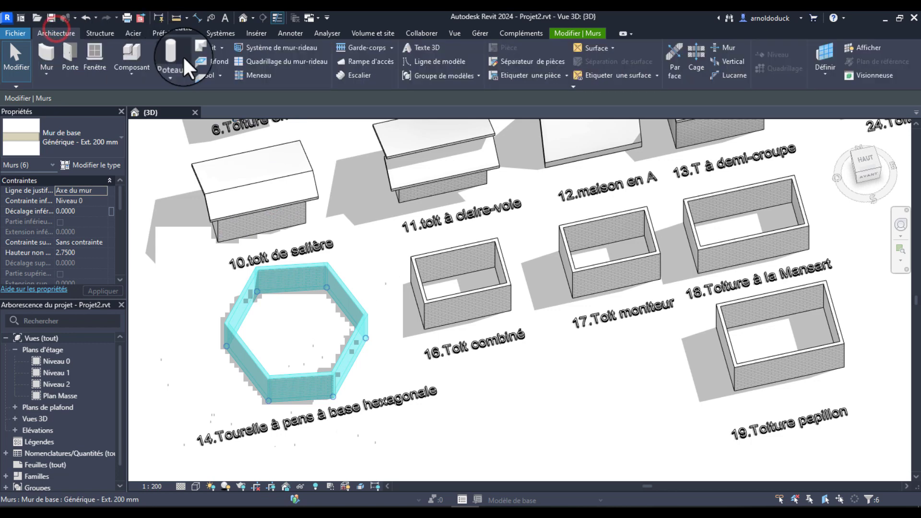
pyautogui.click(208, 47)
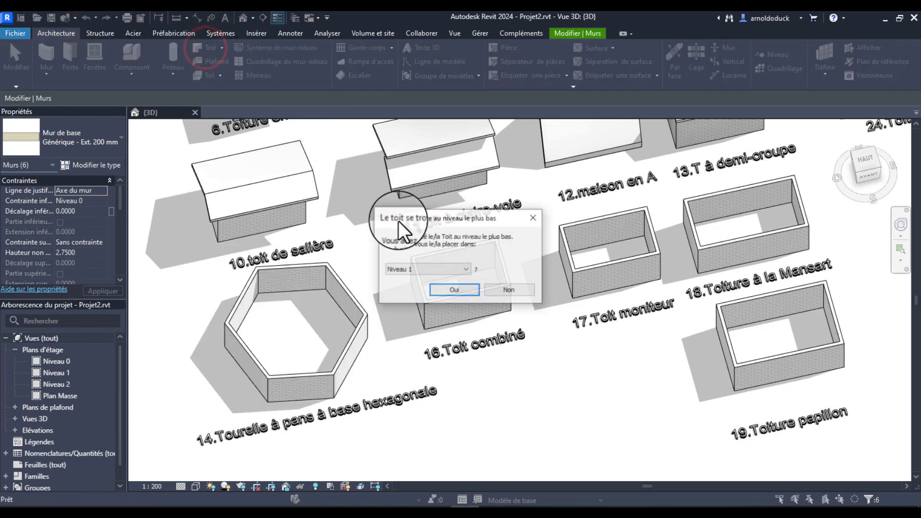
pyautogui.click(454, 289)
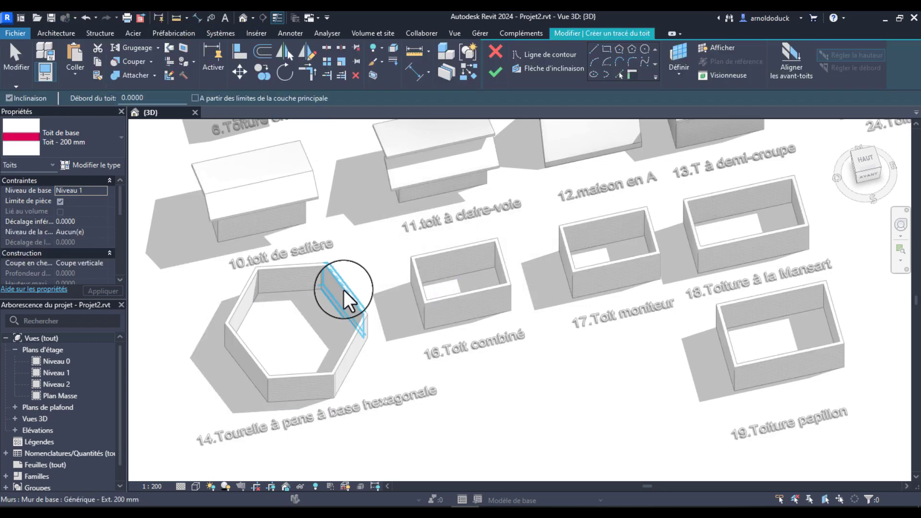
pyautogui.moveTo(159, 98); pyautogui.dragTo(132, 98)
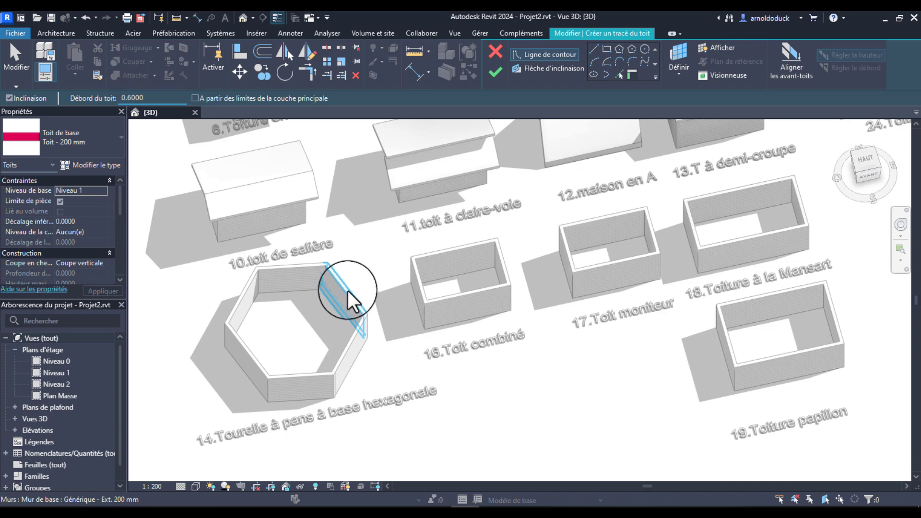
# Step: Create the sloped roof boundary from the whole chain of six hexagonal turret walls
pyautogui.scroll(3, 348, 292)
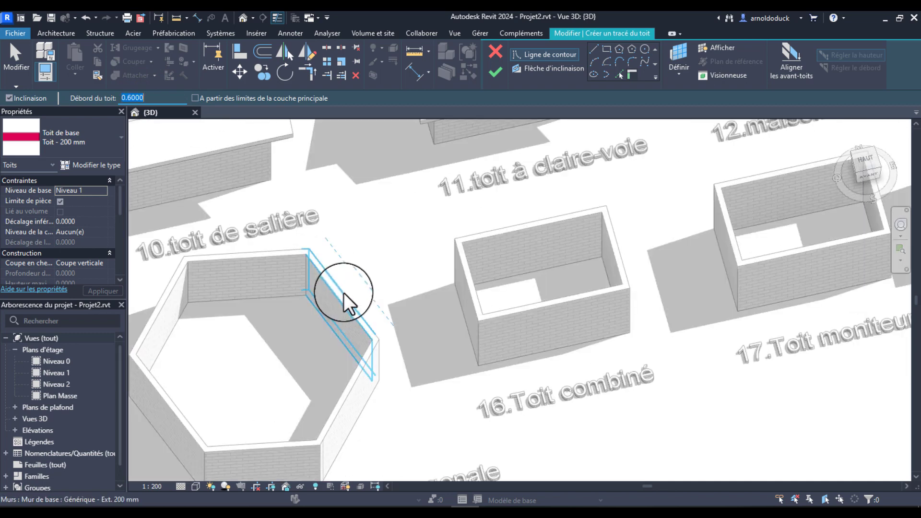
pyautogui.moveTo(344, 294); pyautogui.dragTo(386, 266, button='middle')
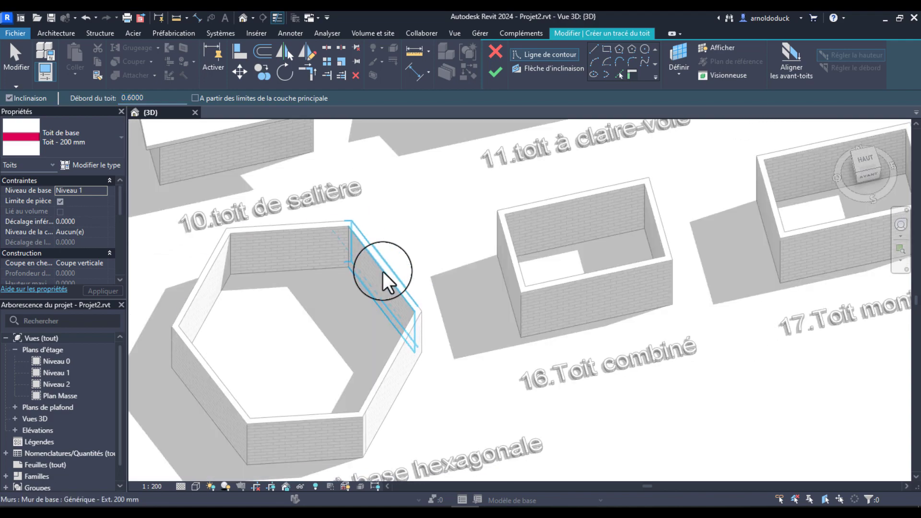
pyautogui.press('Tab')
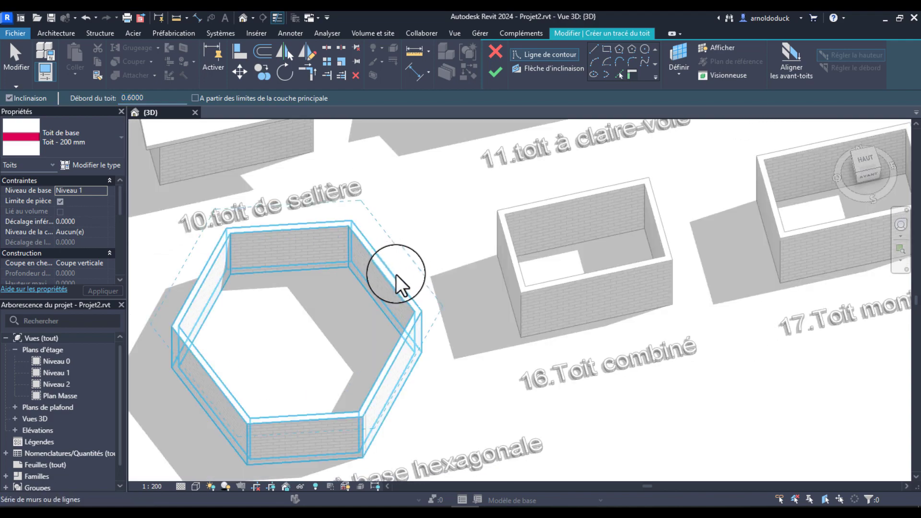
pyautogui.click(396, 274)
pyautogui.scroll(-2, 407, 260)
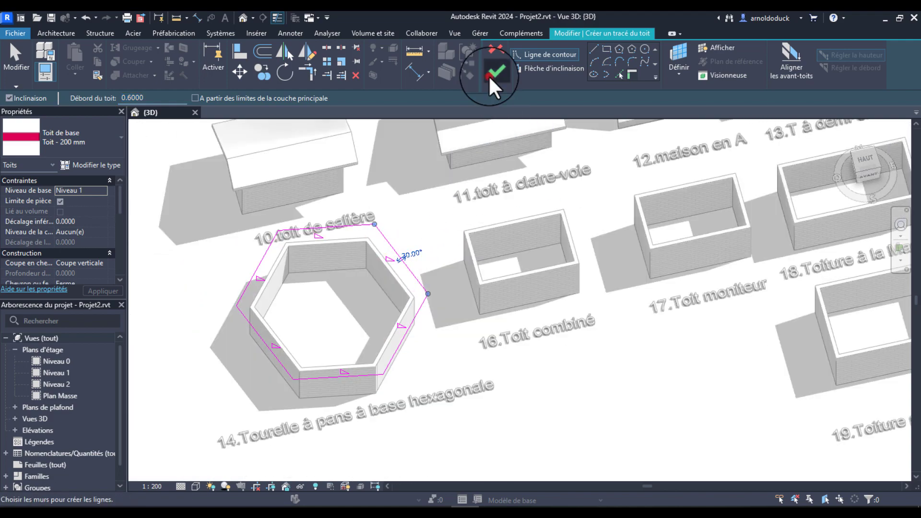
# Step: Finish the hexagonal turret roof and attach its highlighted walls to it
pyautogui.click(494, 72)
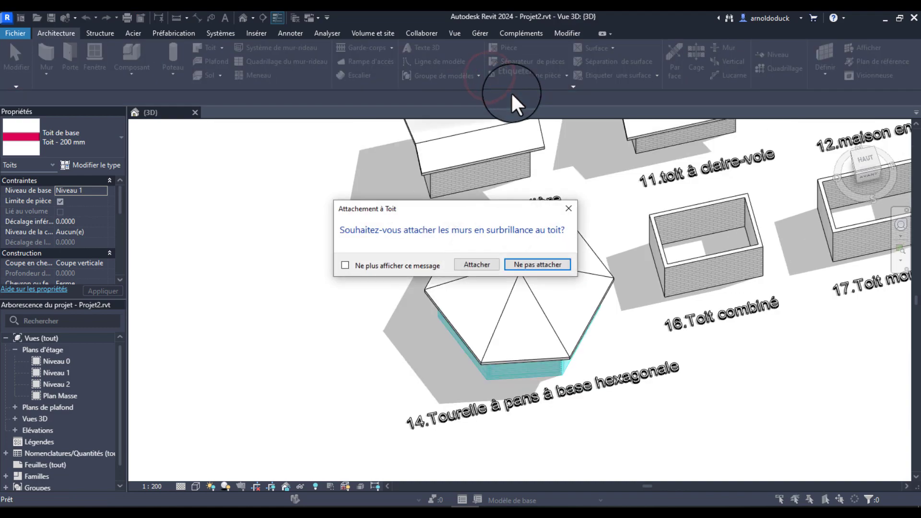
pyautogui.click(477, 264)
pyautogui.scroll(-2, 546, 308)
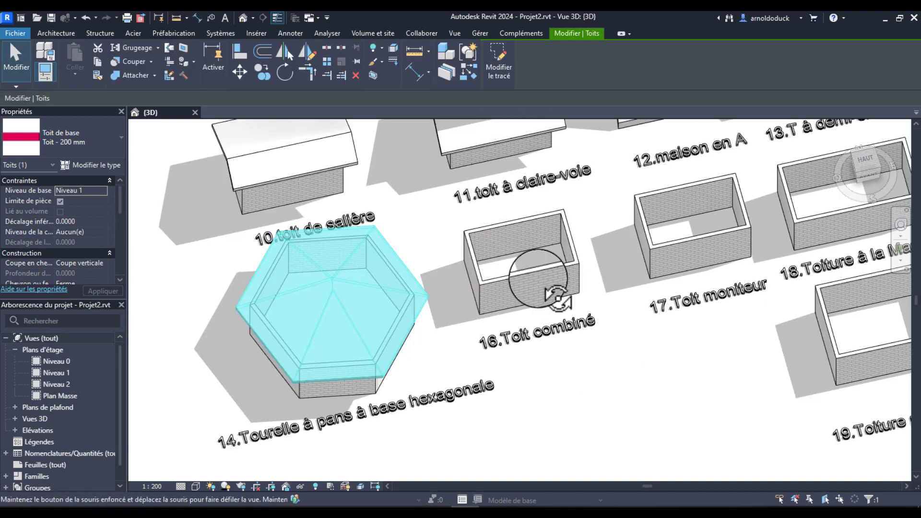
pyautogui.keyDown('shift'); pyautogui.moveTo(539, 267); pyautogui.dragTo(536, 223, button='middle'); pyautogui.keyUp('shift')
pyautogui.scroll(1, 397, 313)
pyautogui.scroll(-4, 439, 324)
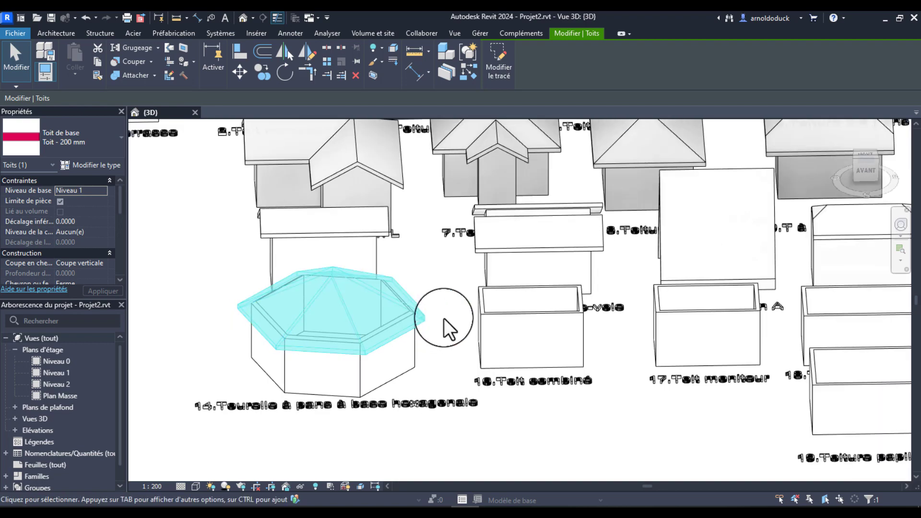
pyautogui.click(434, 349)
pyautogui.keyDown('shift'); pyautogui.moveTo(532, 352); pyautogui.dragTo(579, 338, button='middle'); pyautogui.keyUp('shift')
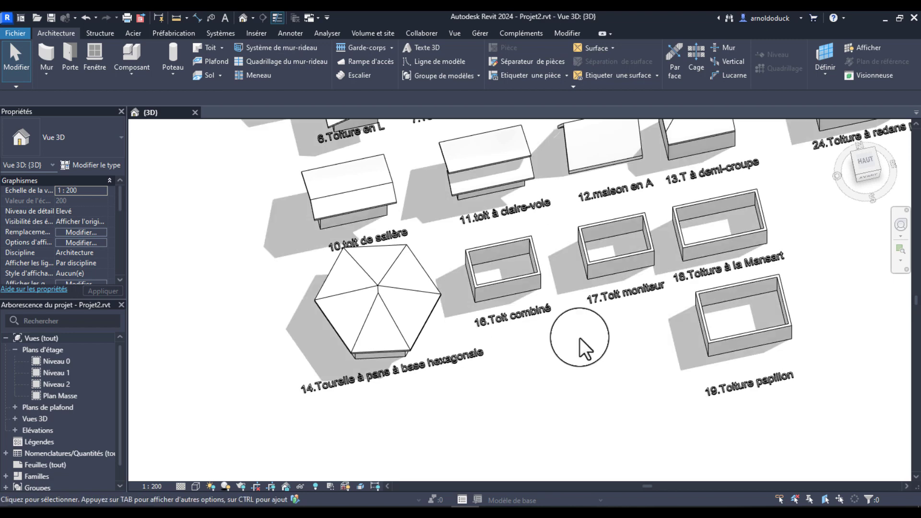
# Step: Start a footprint roof on Niveau 1 and create its boundary from the four walls of 16.Toit combiné with a 0.6000 overhang
pyautogui.scroll(3, 521, 267)
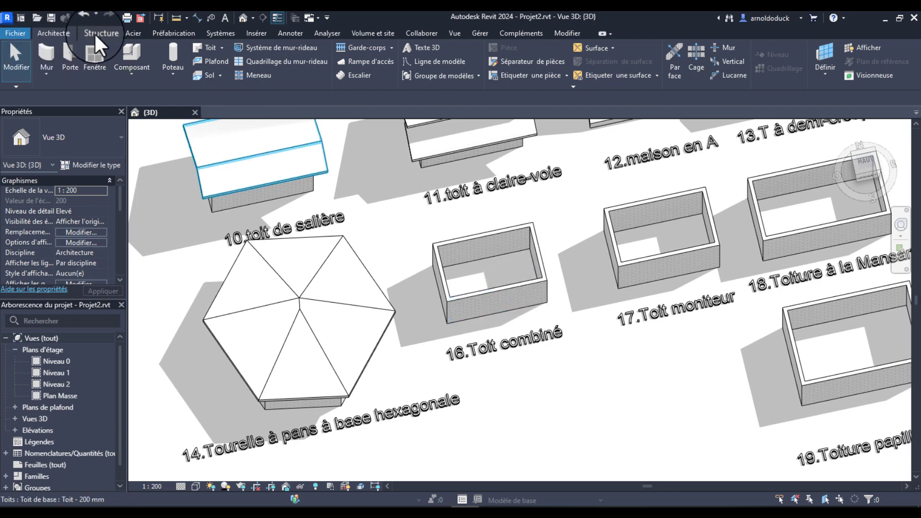
pyautogui.click(200, 45)
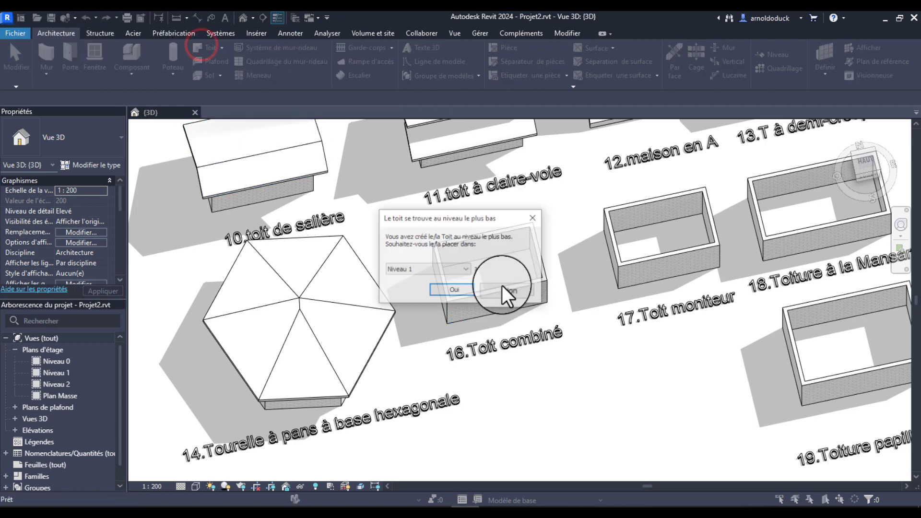
pyautogui.click(453, 290)
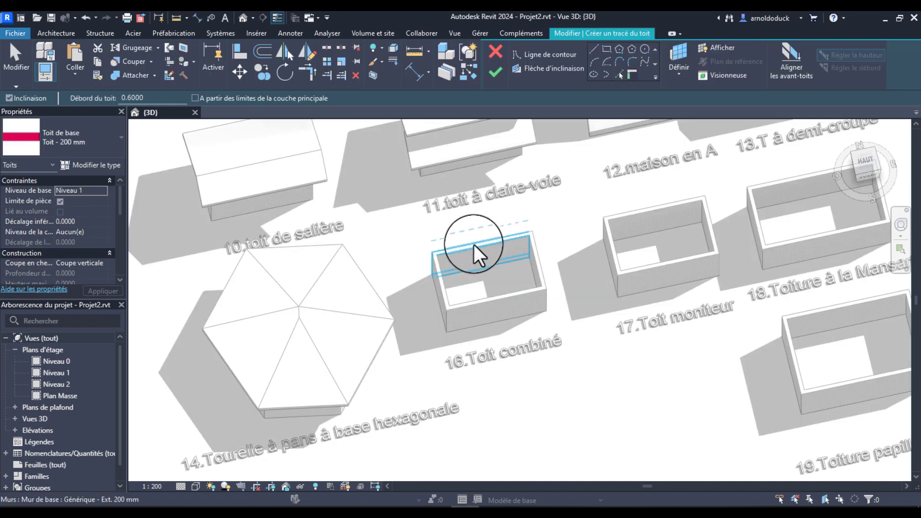
pyautogui.click(473, 244)
pyautogui.click(539, 255)
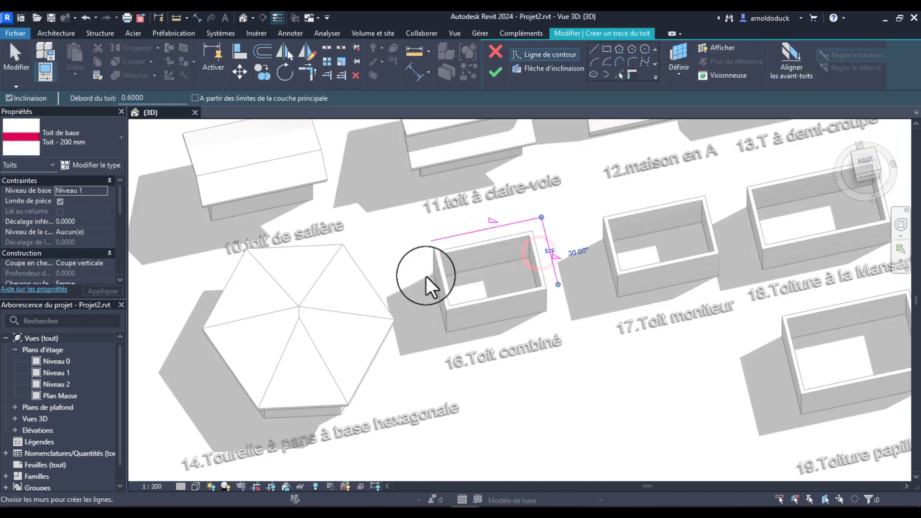
pyautogui.click(437, 282)
pyautogui.click(497, 307)
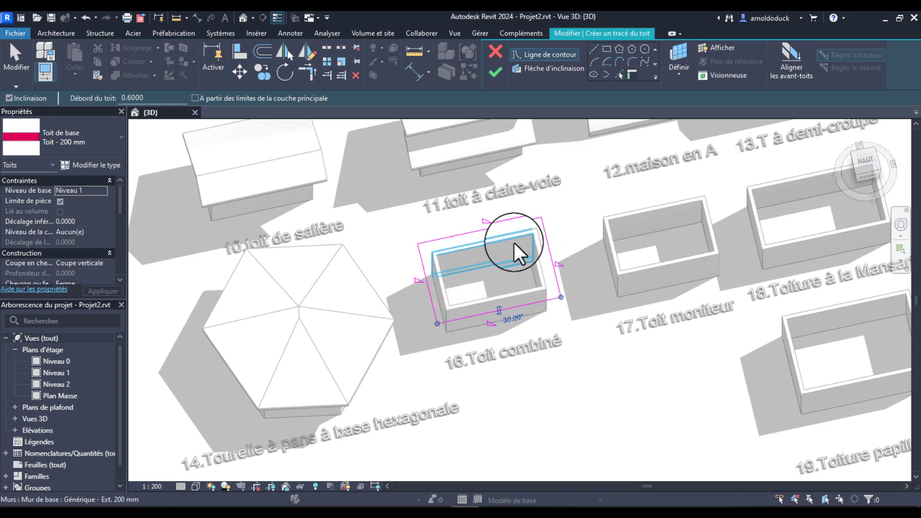
pyautogui.press('Escape')
pyautogui.moveTo(504, 277)
pyautogui.keyDown('shift'); pyautogui.mouseDown(button='middle')
pyautogui.moveTo(557, 338)
pyautogui.moveTo(520, 308)
pyautogui.mouseUp(button='middle'); pyautogui.keyUp('shift')
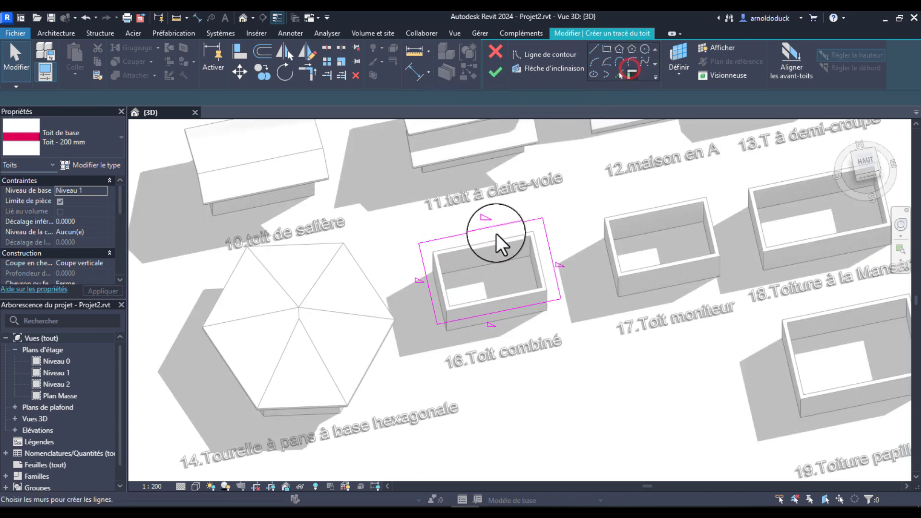
pyautogui.click(481, 249)
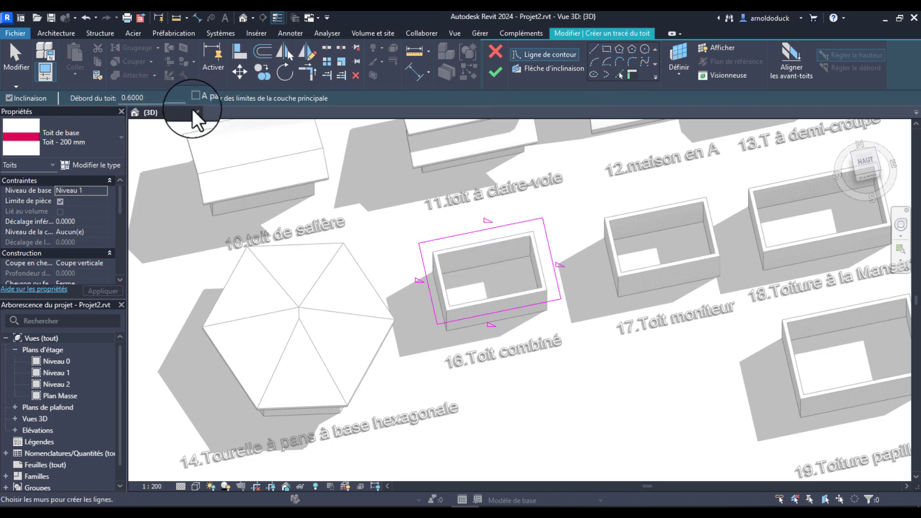
pyautogui.keyDown('shift'); pyautogui.moveTo(498, 305); pyautogui.dragTo(509, 323, button='middle'); pyautogui.keyUp('shift')
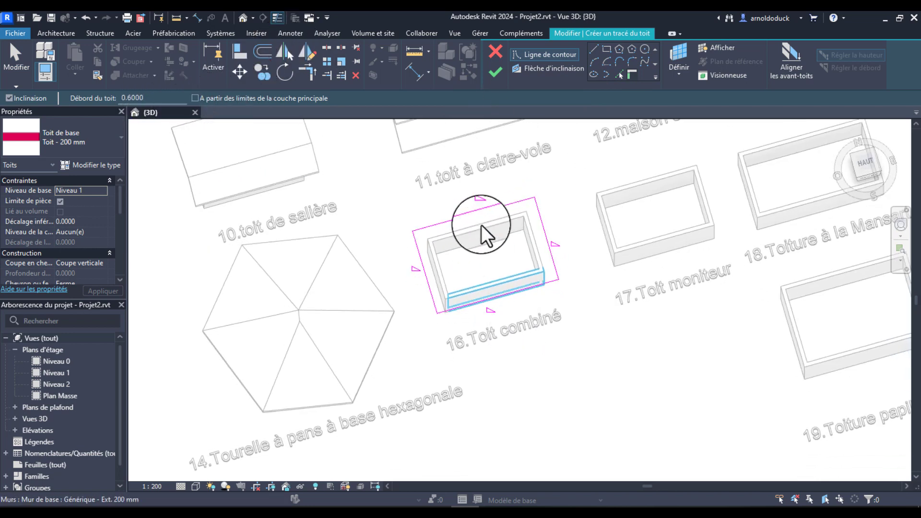
pyautogui.keyDown('shift'); pyautogui.moveTo(549, 217); pyautogui.dragTo(582, 277, button='middle'); pyautogui.keyUp('shift')
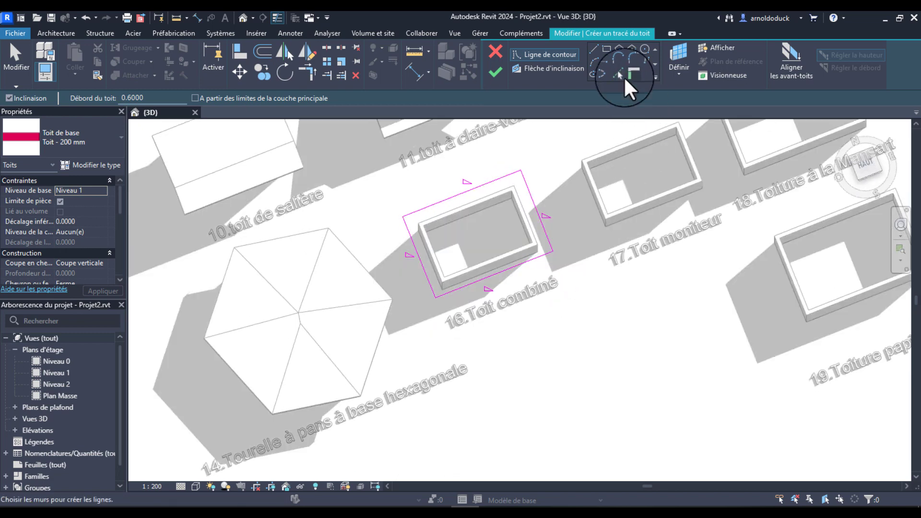
pyautogui.click(630, 75)
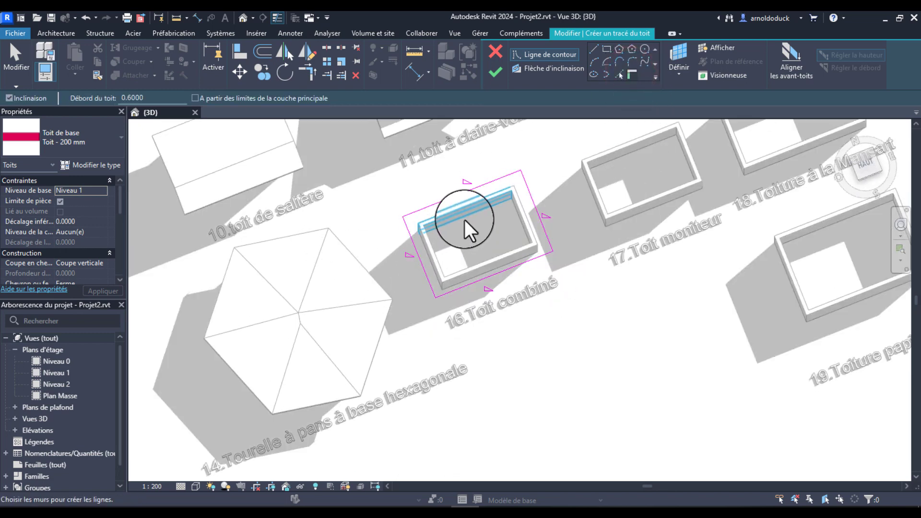
pyautogui.moveTo(503, 232)
pyautogui.keyDown('shift'); pyautogui.mouseDown(button='middle')
pyautogui.moveTo(500, 248)
pyautogui.moveTo(525, 250)
pyautogui.mouseUp(button='middle'); pyautogui.keyUp('shift')
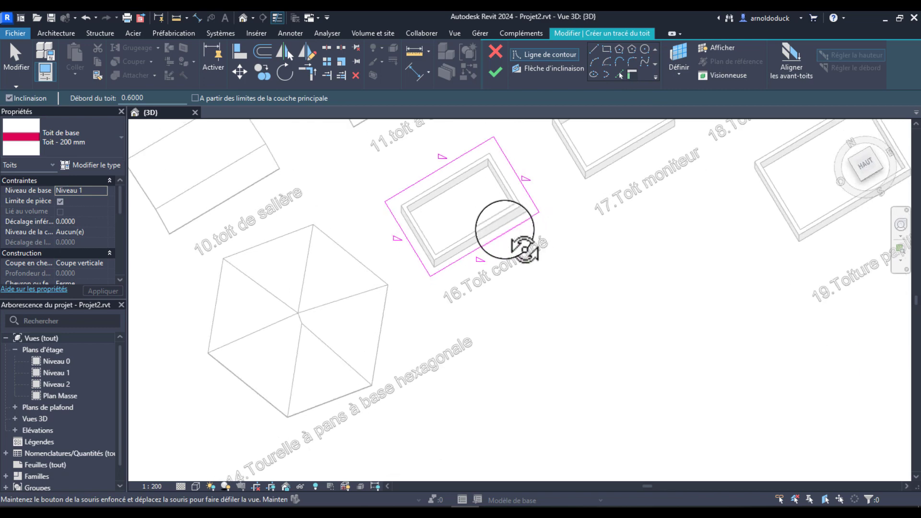
pyautogui.moveTo(477, 212); pyautogui.dragTo(484, 246, button='middle')
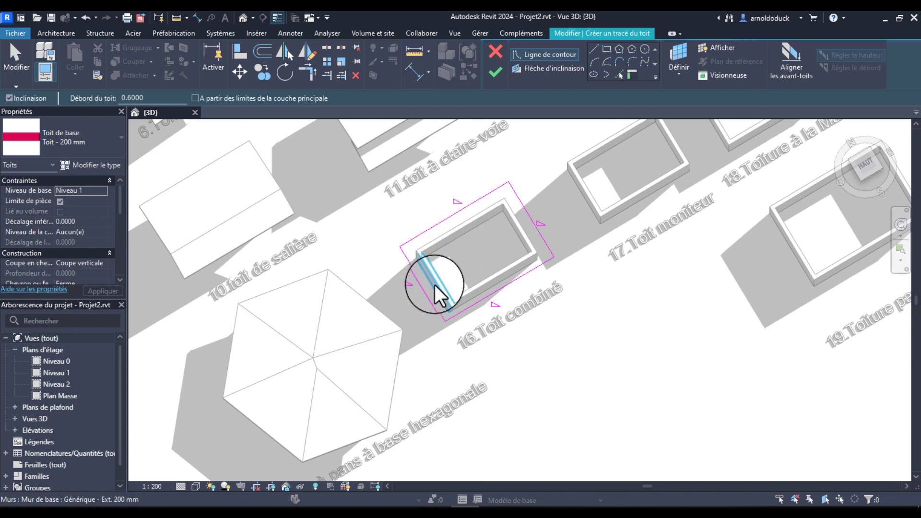
pyautogui.scroll(5, 445, 285)
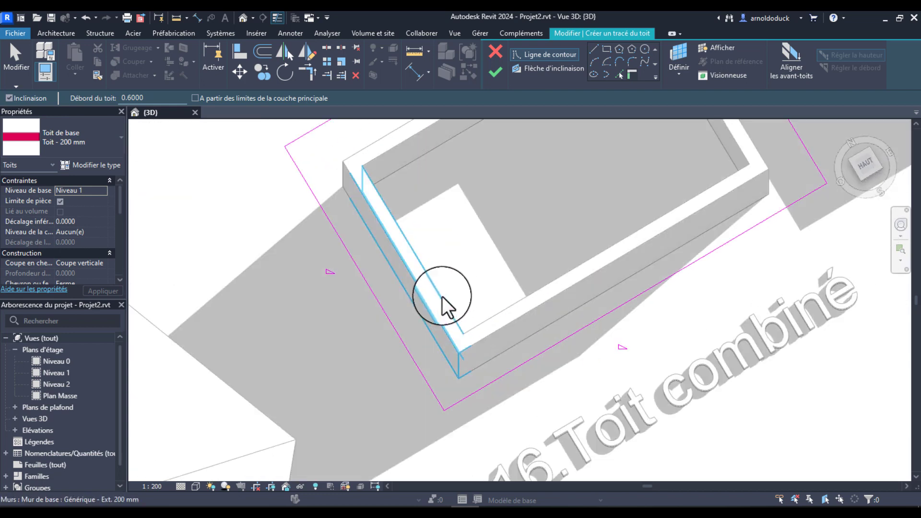
pyautogui.scroll(-2, 436, 309)
pyautogui.moveTo(450, 309); pyautogui.dragTo(477, 322, button='middle')
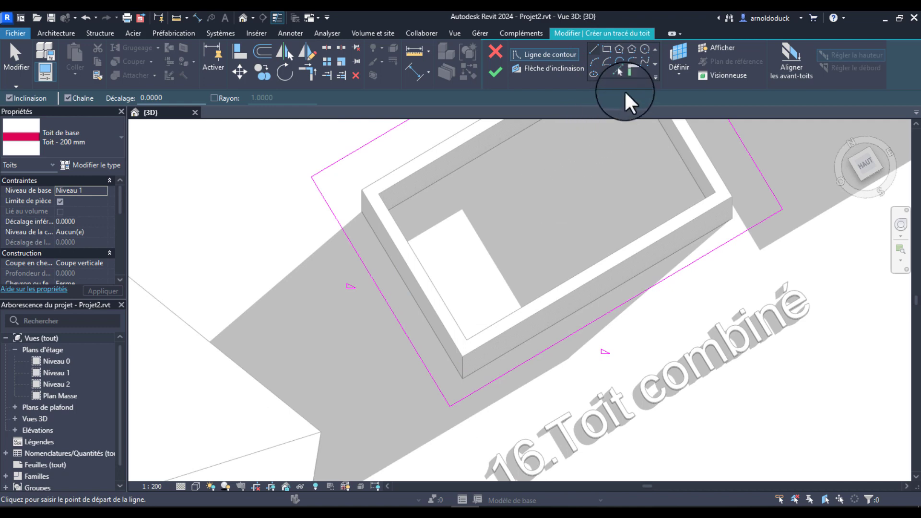
# Step: Add an inner rectangular boundary to the 16.Toit combiné roof sketch with Pick Lines, offset 0.6000 inward from the four walls' inner edges
pyautogui.click(631, 72)
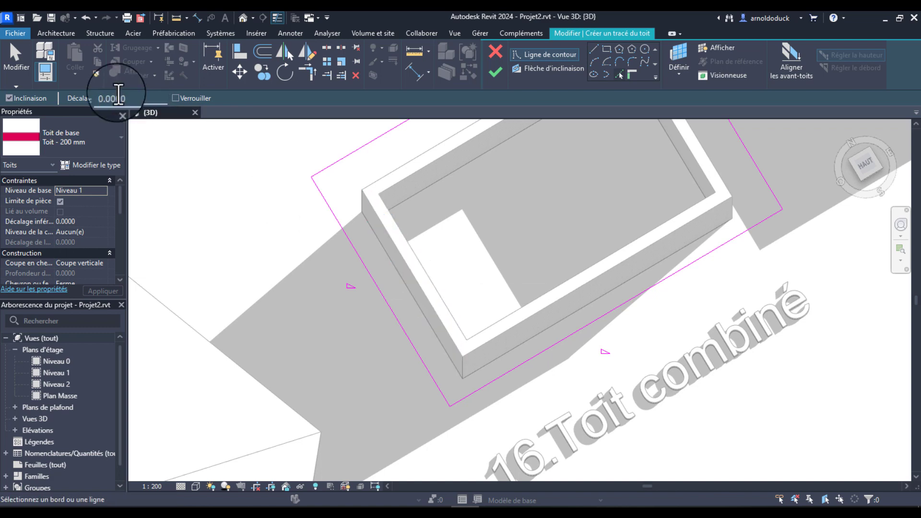
pyautogui.moveTo(138, 99); pyautogui.dragTo(116, 97)
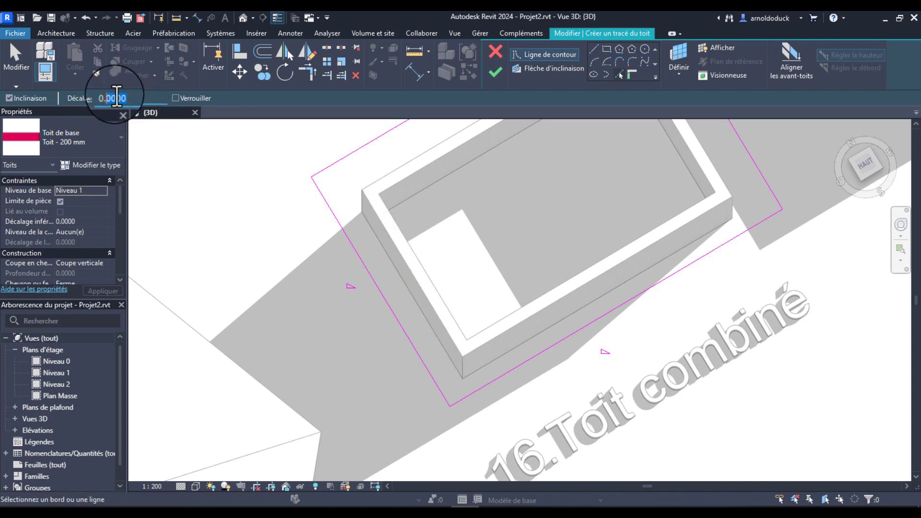
pyautogui.write('60')
pyautogui.press('Return')
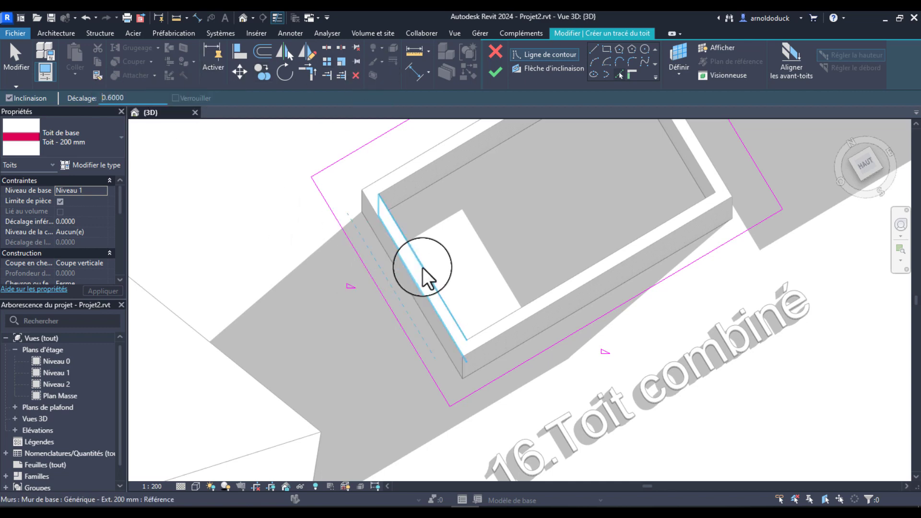
pyautogui.click(430, 283)
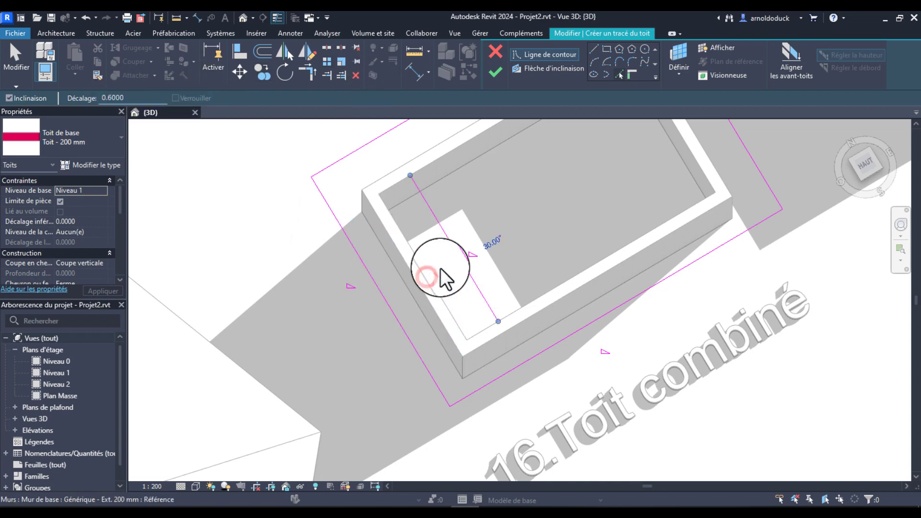
pyautogui.click(447, 156)
pyautogui.scroll(-2, 484, 230)
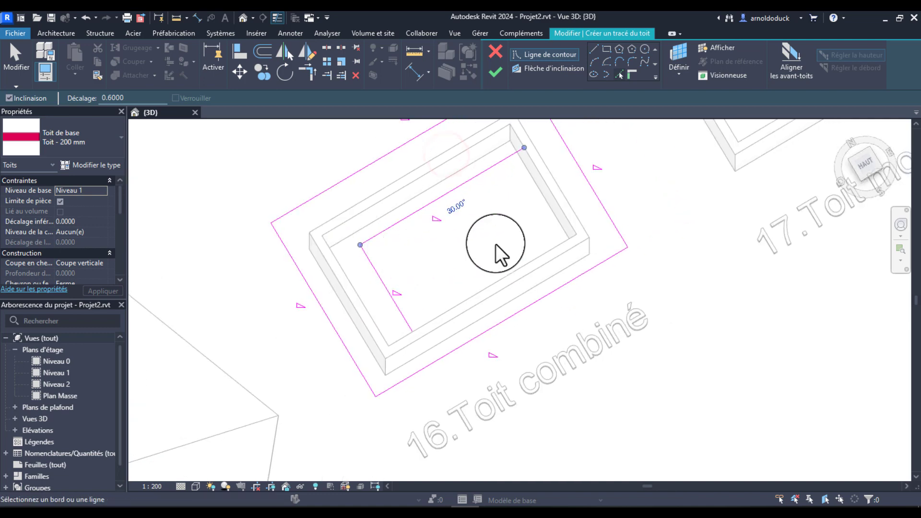
pyautogui.click(548, 194)
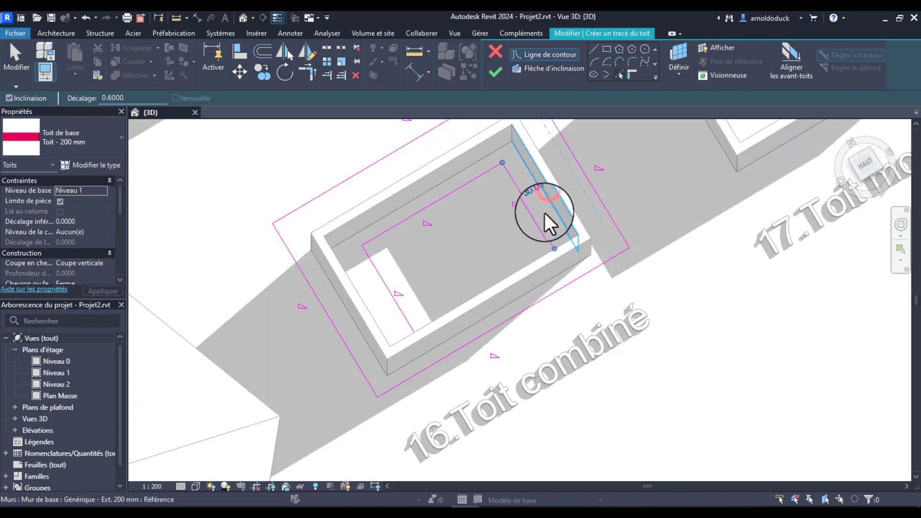
pyautogui.click(521, 271)
pyautogui.scroll(-2, 484, 260)
pyautogui.moveTo(485, 260)
pyautogui.mouseDown(button='middle')
pyautogui.moveTo(431, 237)
pyautogui.moveTo(432, 228)
pyautogui.moveTo(467, 237)
pyautogui.moveTo(420, 178)
pyautogui.mouseUp(button='middle')
pyautogui.press('Escape')
# Step: Remove the slope definition from the four inner boundary lines of the 16.Toit combiné roof sketch
pyautogui.scroll(-1, 426, 225)
pyautogui.moveTo(450, 284); pyautogui.dragTo(444, 242, button='middle')
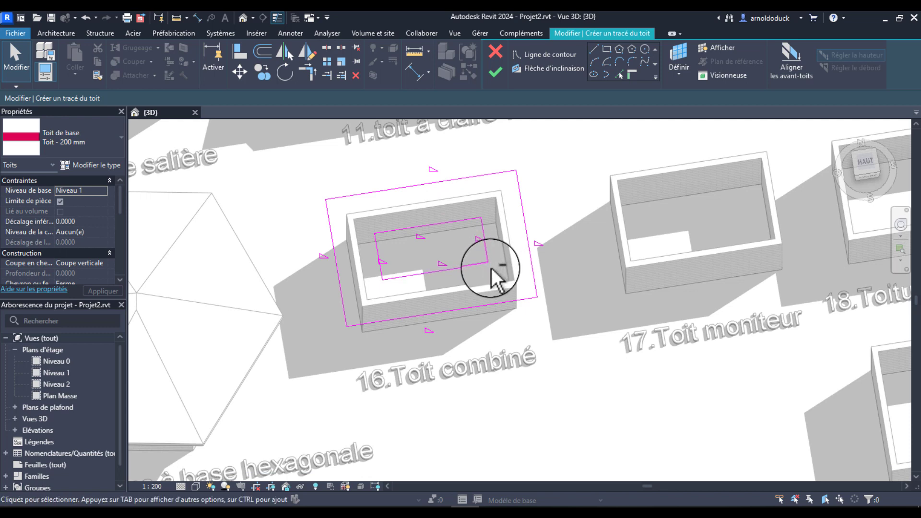
pyautogui.moveTo(493, 269); pyautogui.dragTo(372, 222)
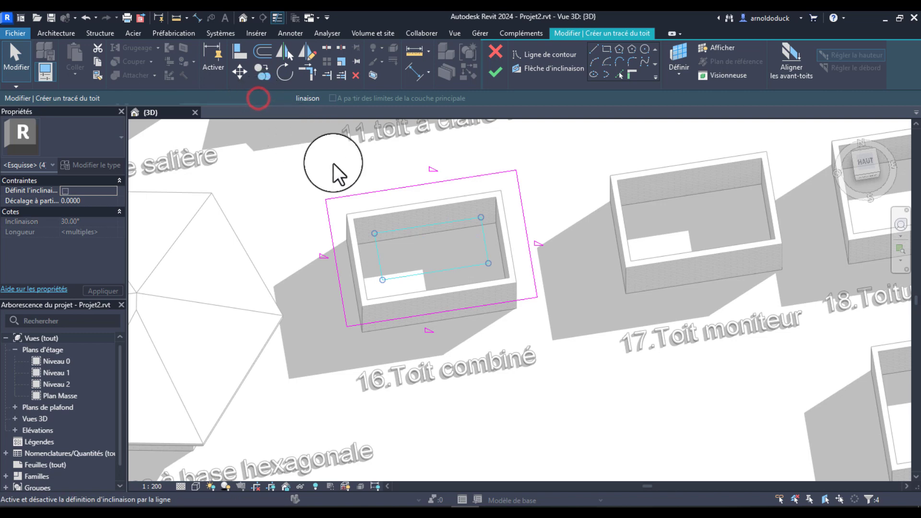
# Step: Finish the 16.Toit combiné roof sketch with its rectangular central opening
pyautogui.click(494, 71)
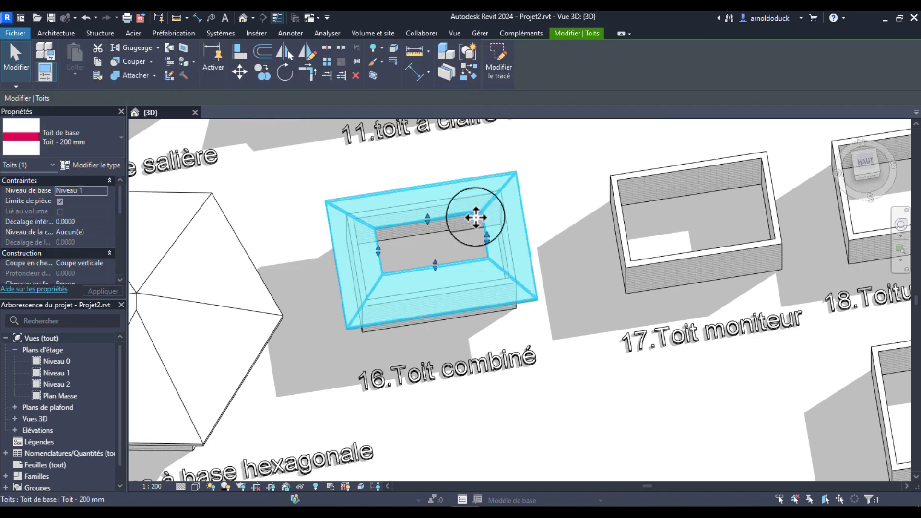
pyautogui.click(418, 260)
pyautogui.keyDown('shift'); pyautogui.moveTo(453, 271); pyautogui.dragTo(271, 194, button='middle'); pyautogui.keyUp('shift')
pyautogui.moveTo(393, 178); pyautogui.dragTo(455, 244, button='middle')
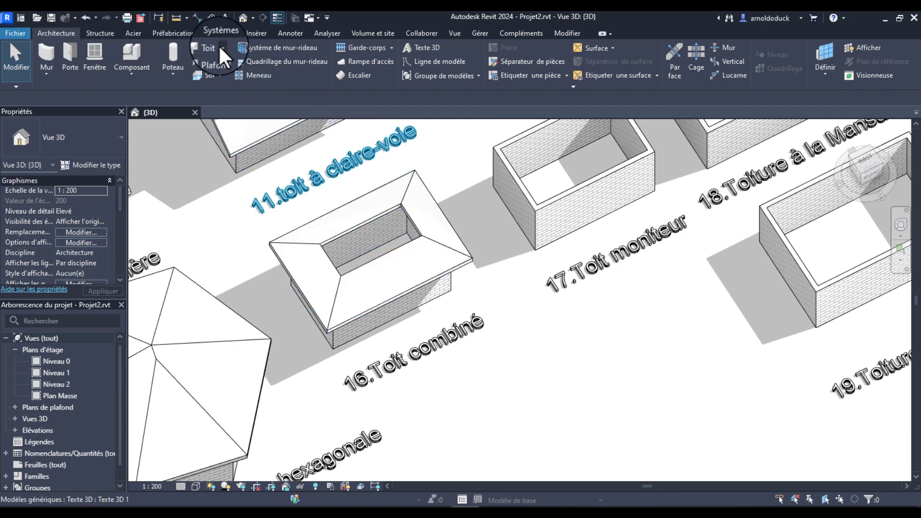
# Step: Start a second footprint roof for 16.Toit combiné, placed on Niveau 1
pyautogui.click(201, 48)
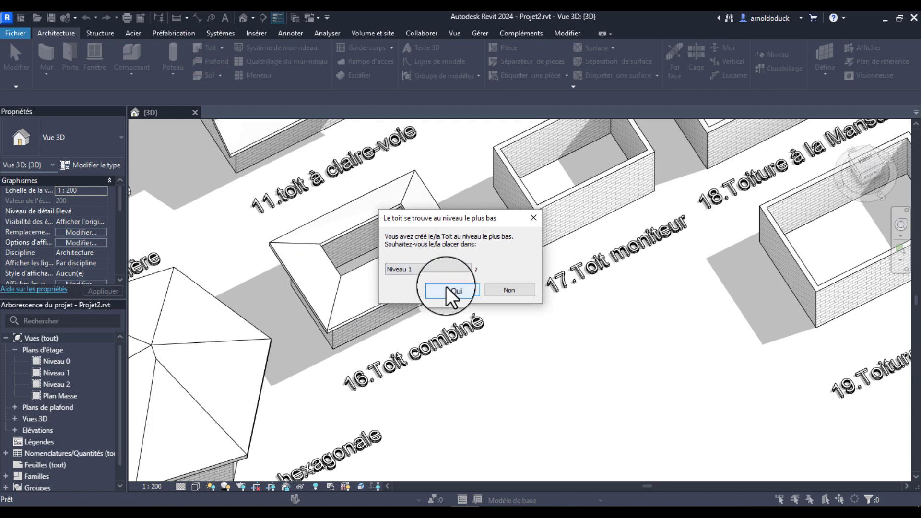
pyautogui.click(446, 290)
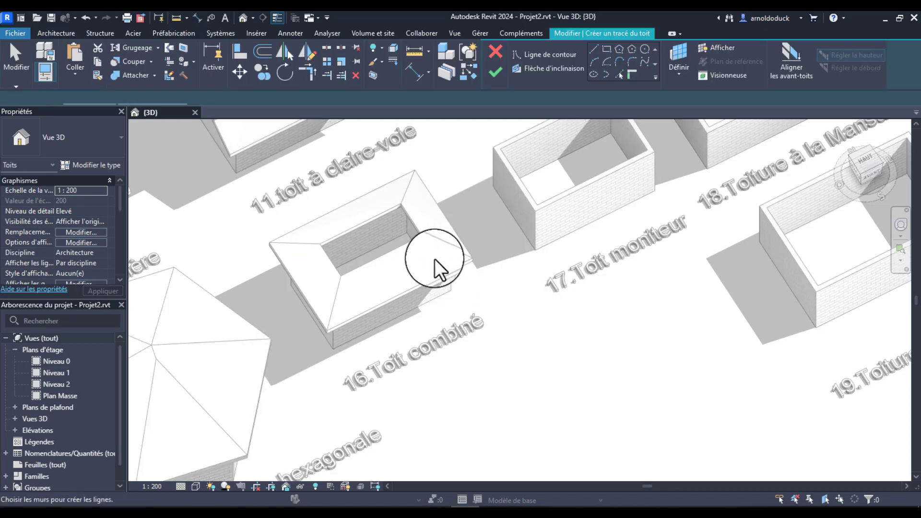
pyautogui.click(606, 49)
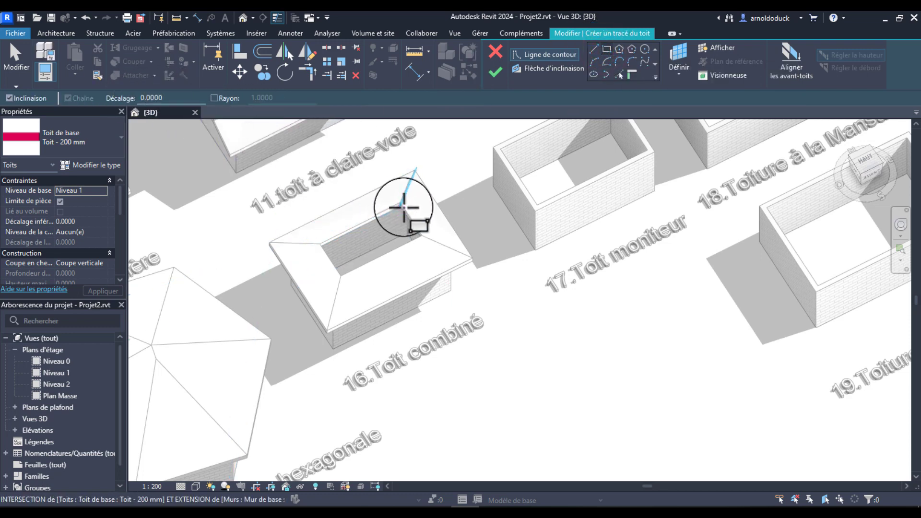
pyautogui.scroll(3, 403, 207)
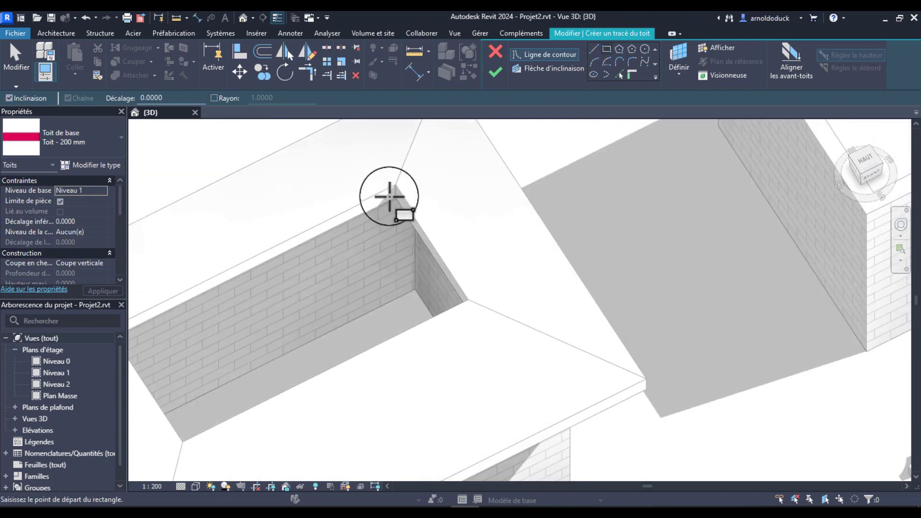
pyautogui.scroll(2, 396, 197)
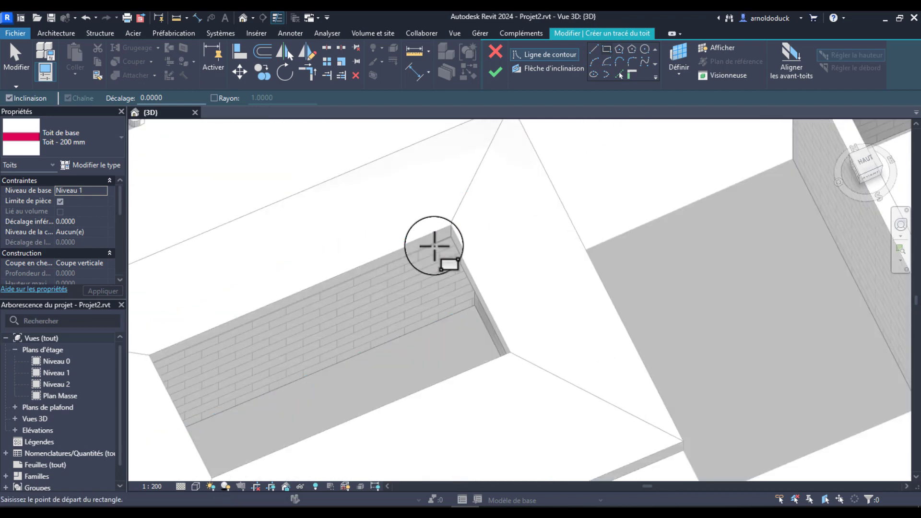
pyautogui.press('Escape')
pyautogui.scroll(-1, 444, 256)
pyautogui.moveTo(459, 271); pyautogui.dragTo(492, 324, button='middle')
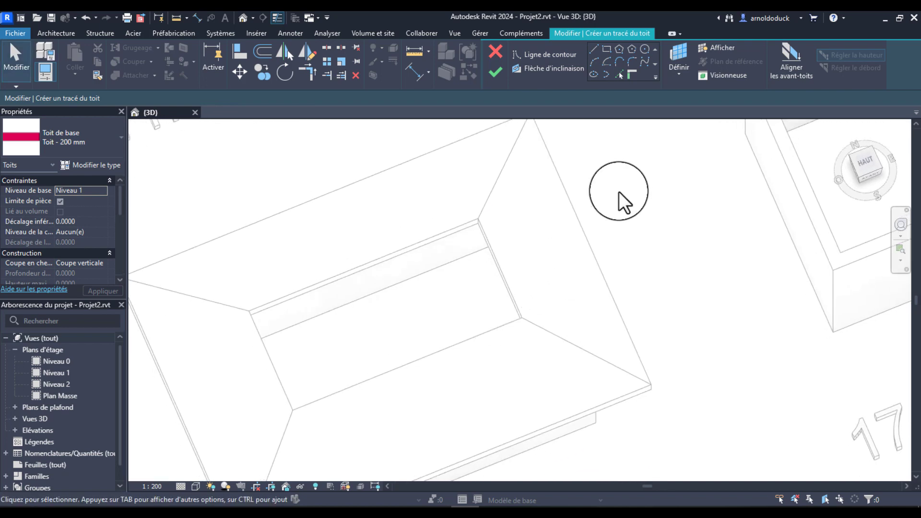
# Step: In the top view, sketch a slope-defining rectangle over the central opening of the 16.Toit combiné roof and finish the new roof
pyautogui.click(870, 163)
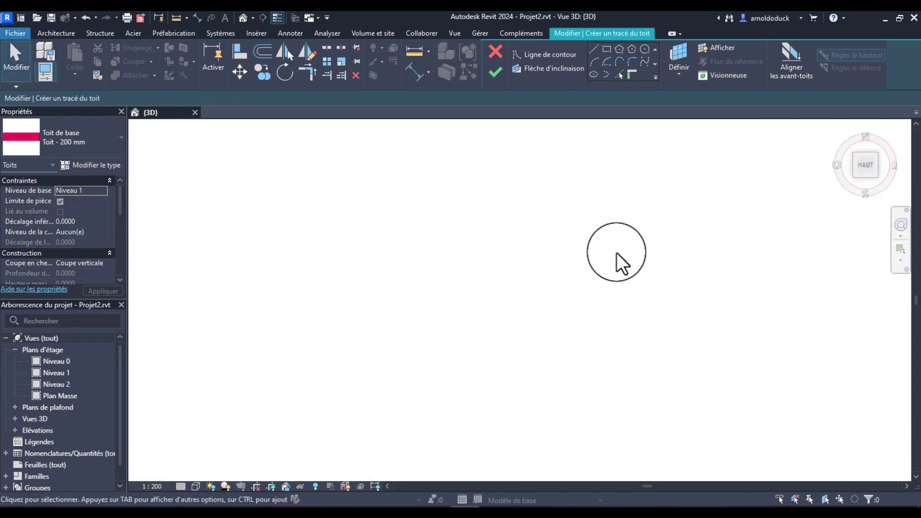
pyautogui.scroll(6, 462, 350)
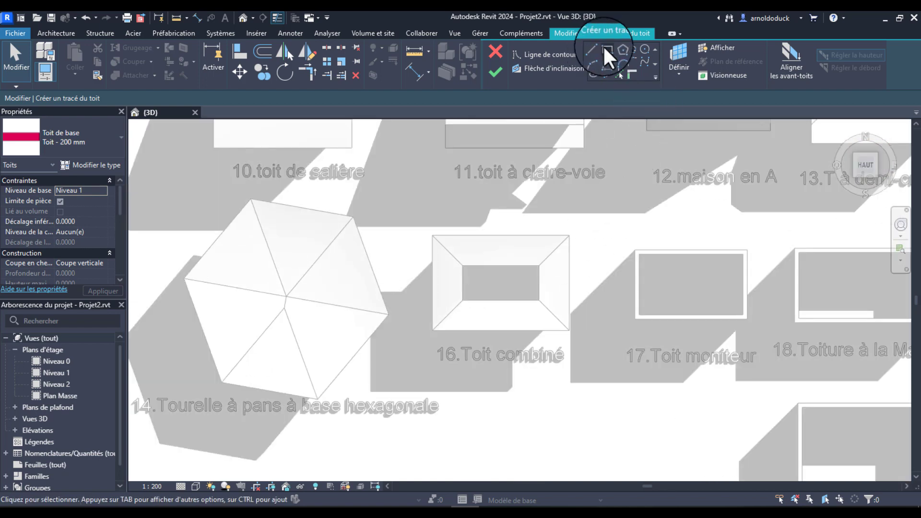
pyautogui.click(606, 50)
pyautogui.click(539, 264)
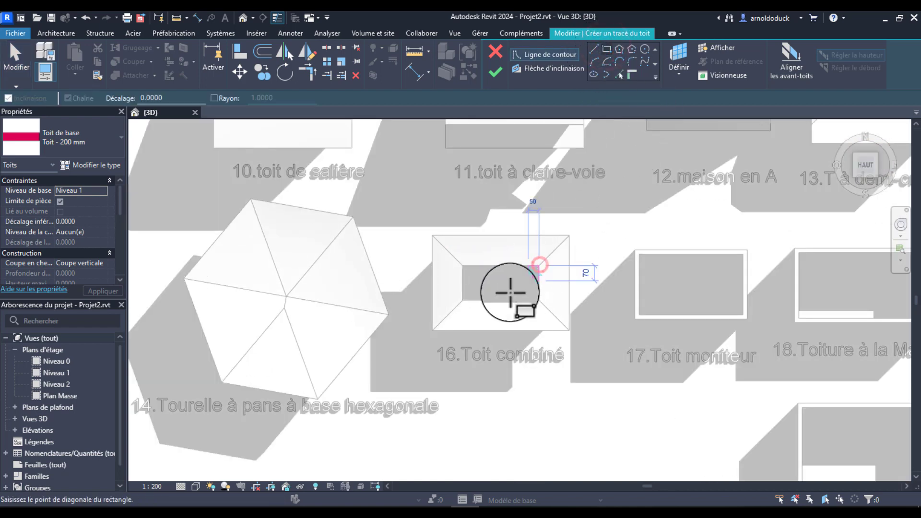
pyautogui.click(462, 299)
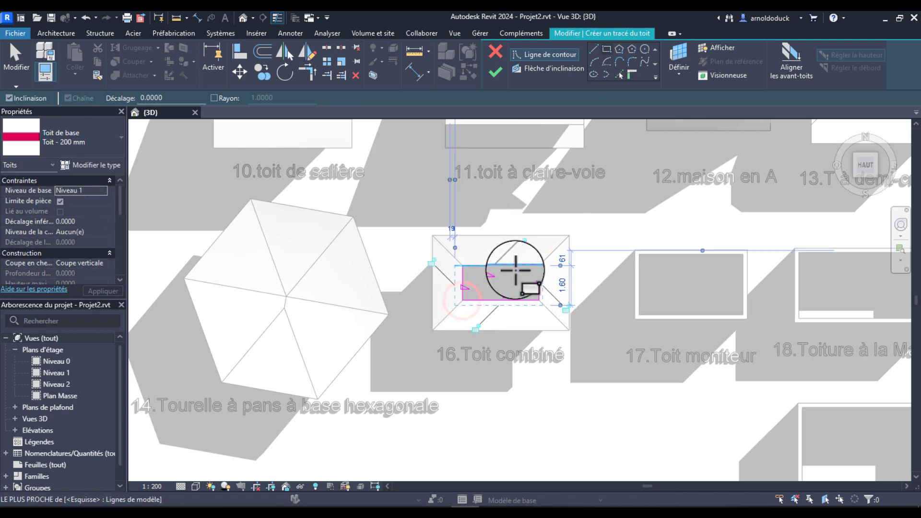
pyautogui.scroll(4, 516, 270)
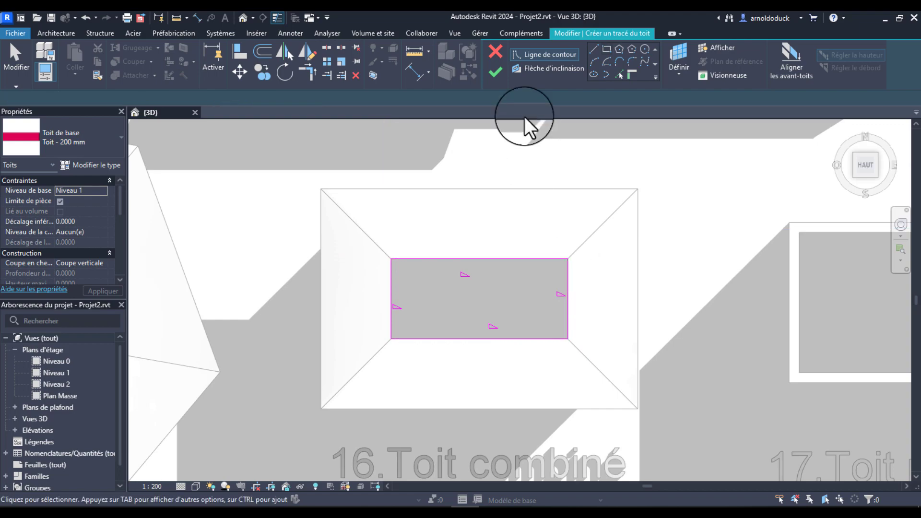
pyautogui.click(497, 72)
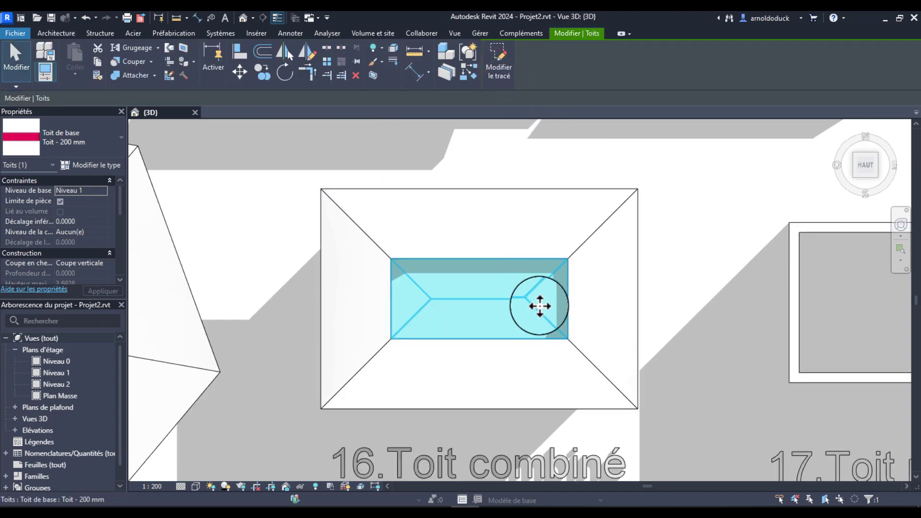
# Step: Create a section box around the selected inner roof of 16.Toit combiné
pyautogui.scroll(-2, 539, 304)
pyautogui.moveTo(530, 325)
pyautogui.keyDown('shift'); pyautogui.mouseDown(button='middle')
pyautogui.moveTo(600, 250)
pyautogui.moveTo(575, 307)
pyautogui.moveTo(574, 227)
pyautogui.moveTo(585, 219)
pyautogui.mouseUp(button='middle'); pyautogui.keyUp('shift')
pyautogui.scroll(2, 554, 267)
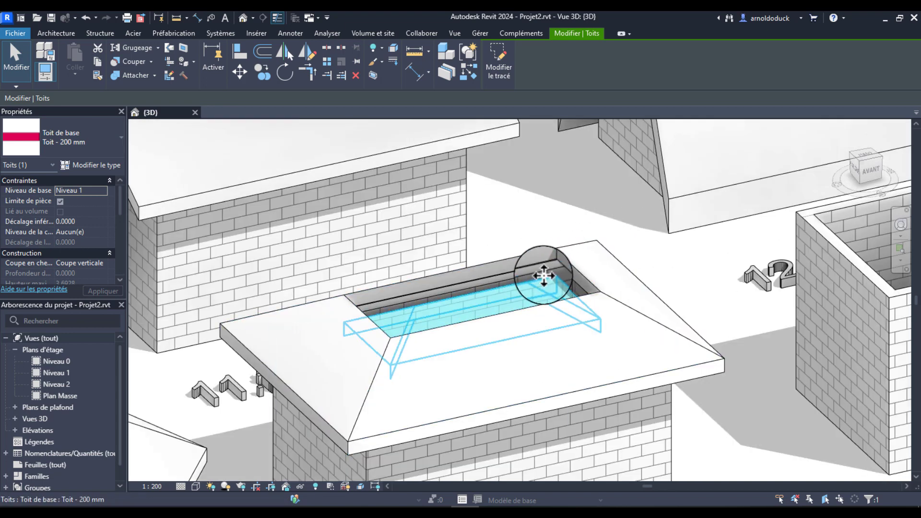
pyautogui.scroll(2, 539, 273)
pyautogui.keyDown('shift'); pyautogui.moveTo(539, 274); pyautogui.dragTo(531, 251, button='middle'); pyautogui.keyUp('shift')
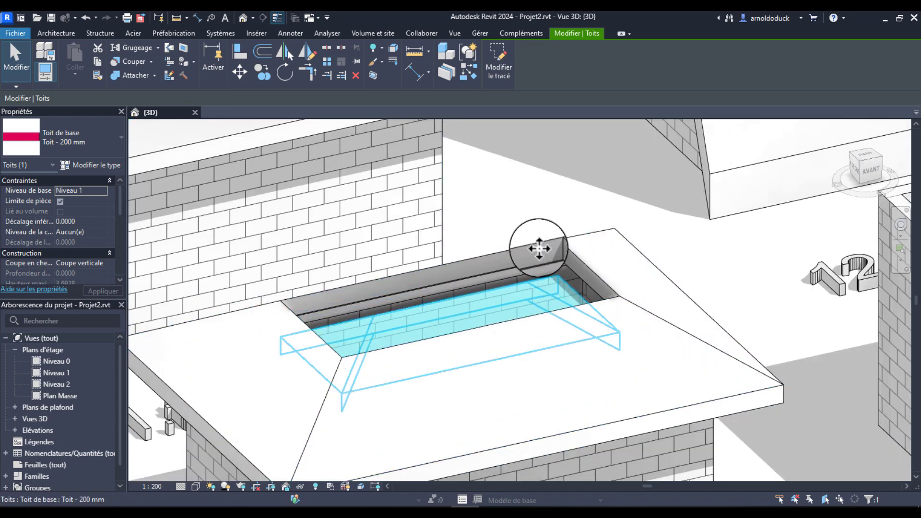
pyautogui.moveTo(543, 196); pyautogui.dragTo(542, 186, button='middle')
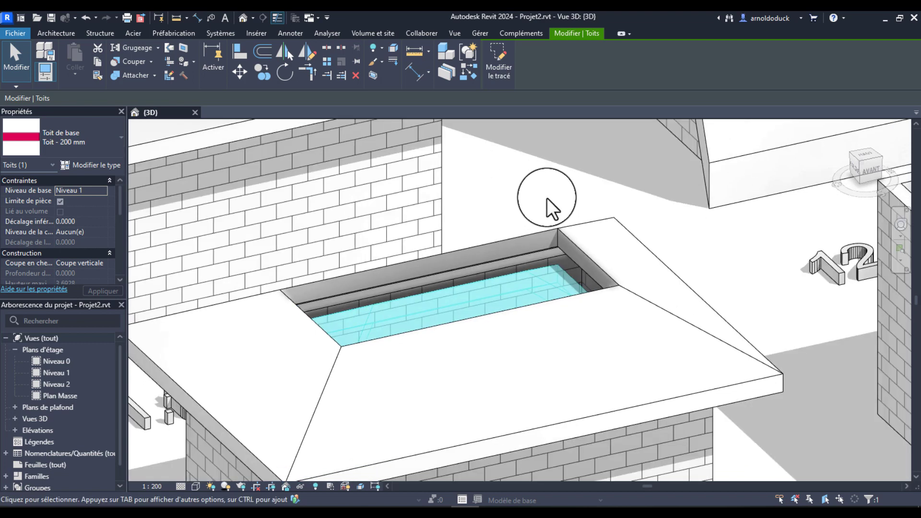
pyautogui.press('b')
pyautogui.press('x')
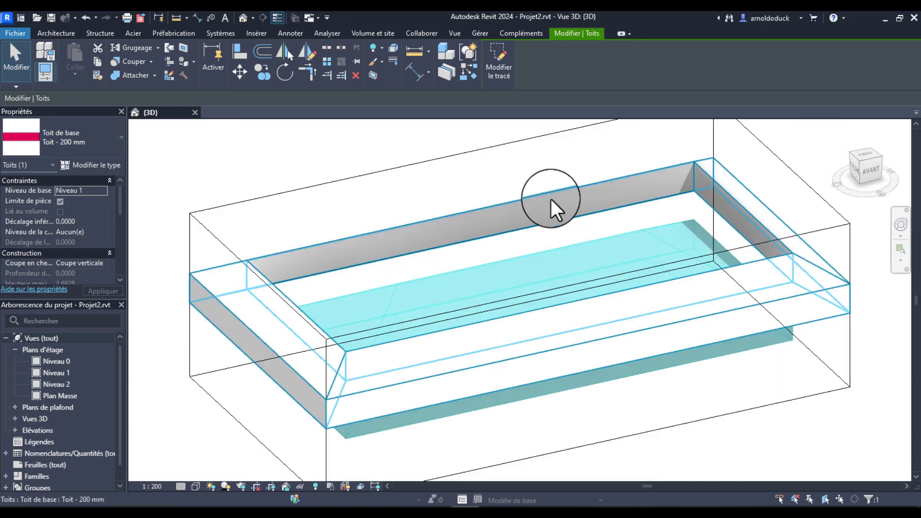
pyautogui.scroll(-2, 498, 239)
pyautogui.keyDown('shift'); pyautogui.moveTo(472, 306); pyautogui.dragTo(503, 308, button='middle'); pyautogui.keyUp('shift')
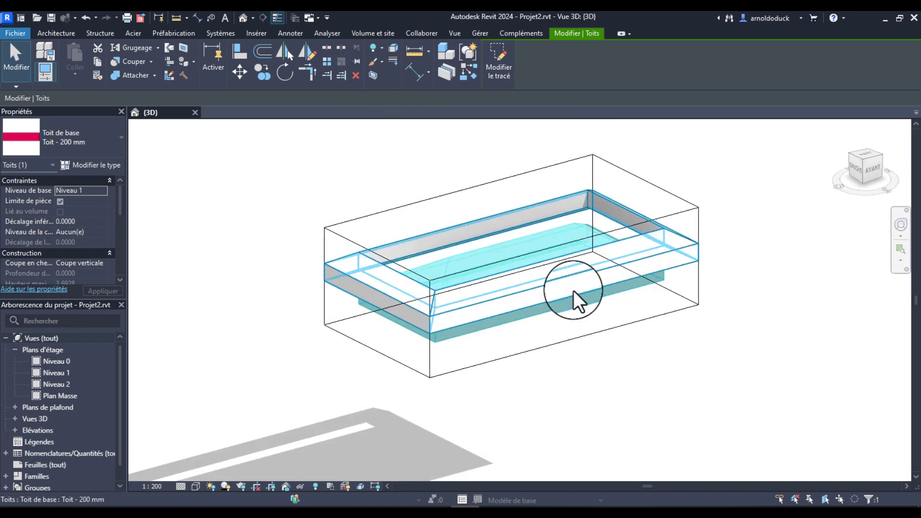
pyautogui.keyDown('shift'); pyautogui.moveTo(574, 289); pyautogui.dragTo(536, 408, button='middle'); pyautogui.keyUp('shift')
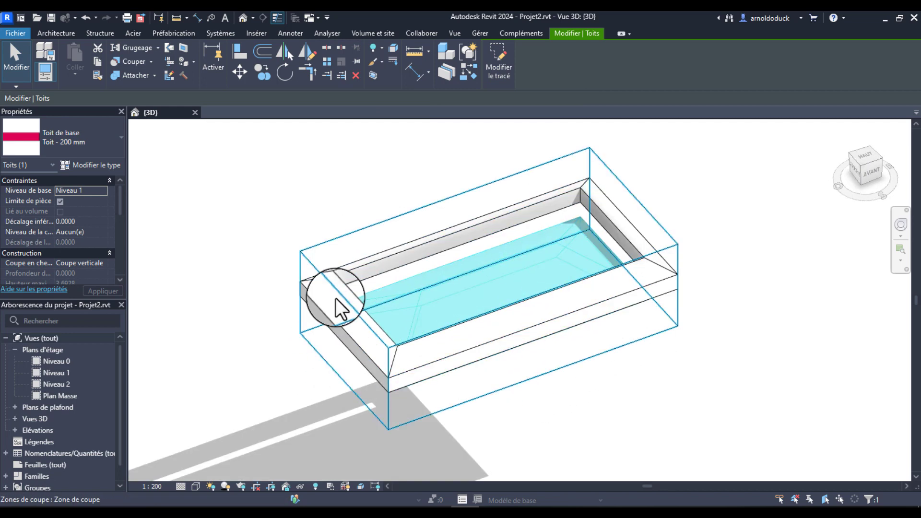
# Step: Pull the section box's Gauche-side face inward so that it cuts across both roofs of 16.Toit combiné
pyautogui.click(232, 212)
pyautogui.click(312, 263)
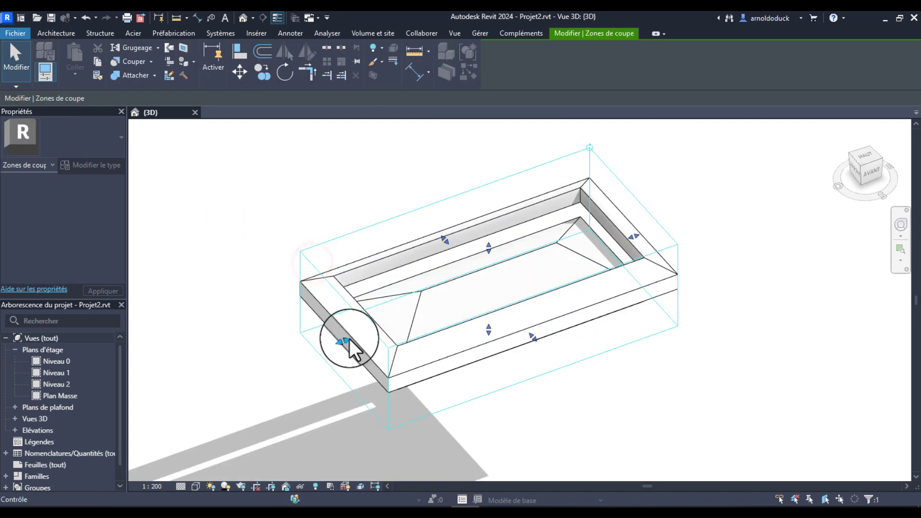
pyautogui.moveTo(345, 339); pyautogui.dragTo(519, 345)
pyautogui.keyDown('shift'); pyautogui.moveTo(519, 345); pyautogui.dragTo(566, 250, button='middle'); pyautogui.keyUp('shift')
# Step: In the Gauche view, move the inner roof straight up so its upper eave corner meets the top corner of the outer roof's opening
pyautogui.click(566, 251)
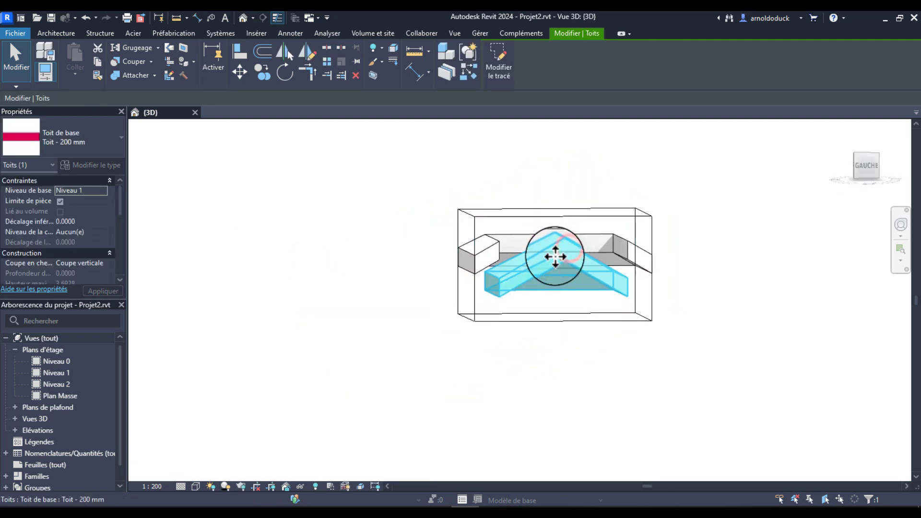
pyautogui.click(868, 166)
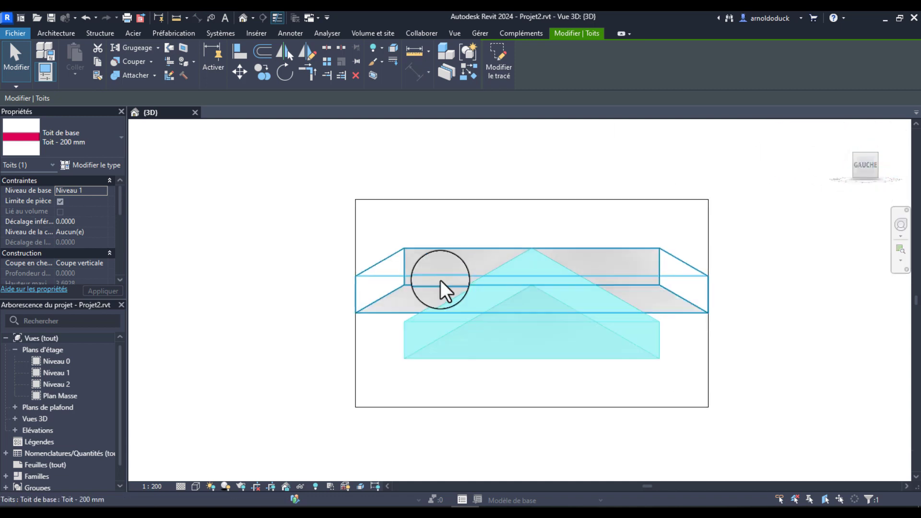
pyautogui.scroll(2, 440, 280)
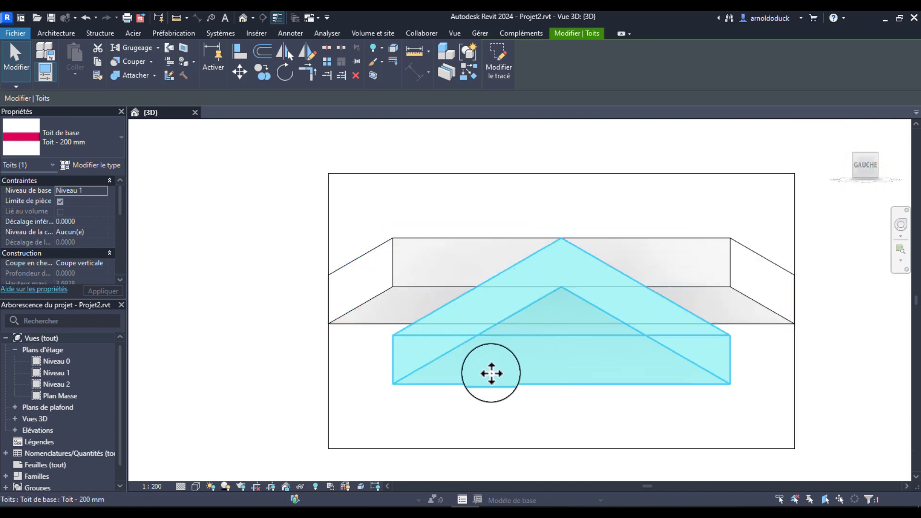
pyautogui.click(240, 69)
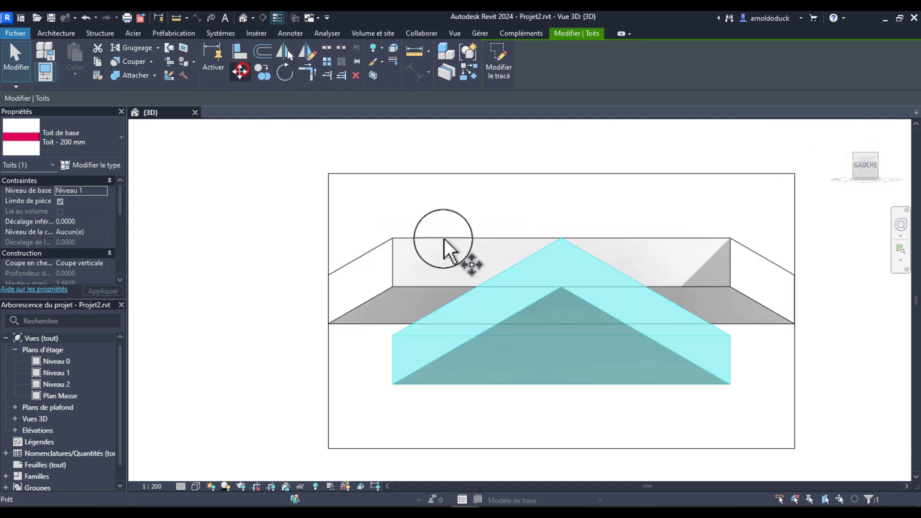
pyautogui.click(392, 334)
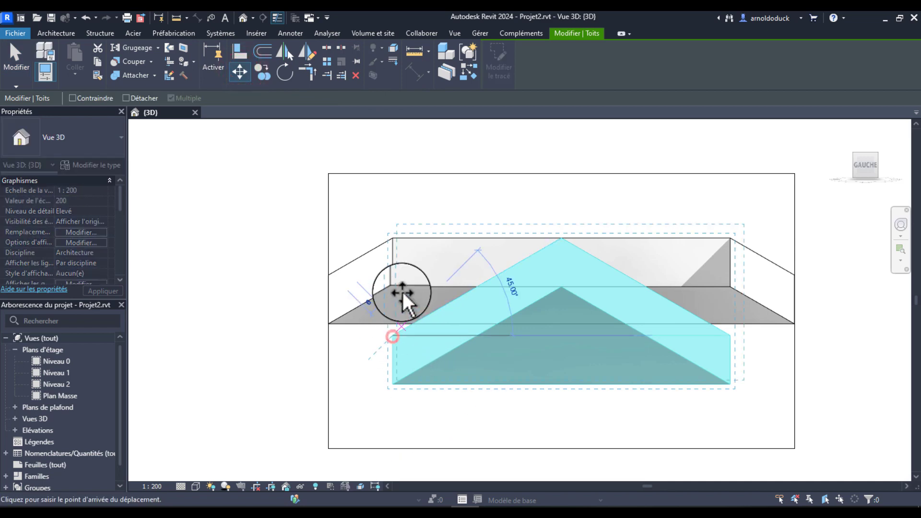
pyautogui.click(392, 236)
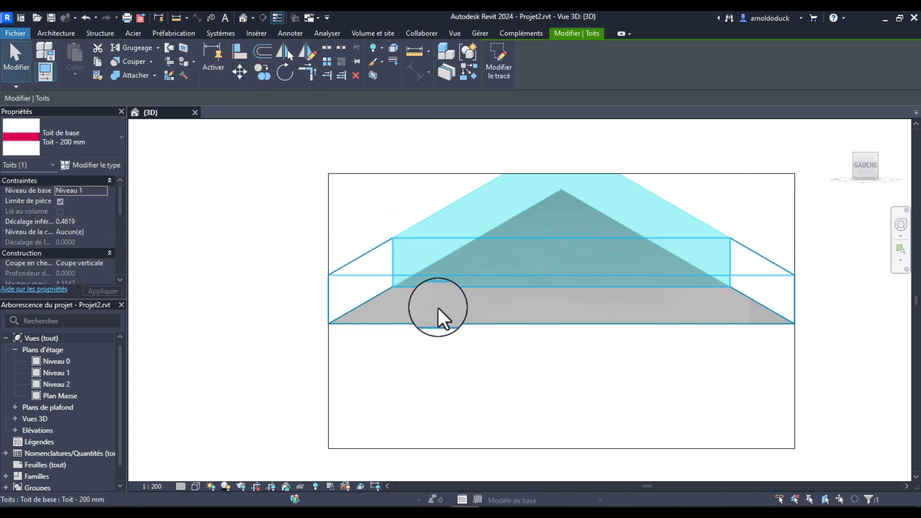
pyautogui.press('Escape')
pyautogui.scroll(-3, 440, 312)
pyautogui.moveTo(437, 310); pyautogui.dragTo(431, 267, button='middle')
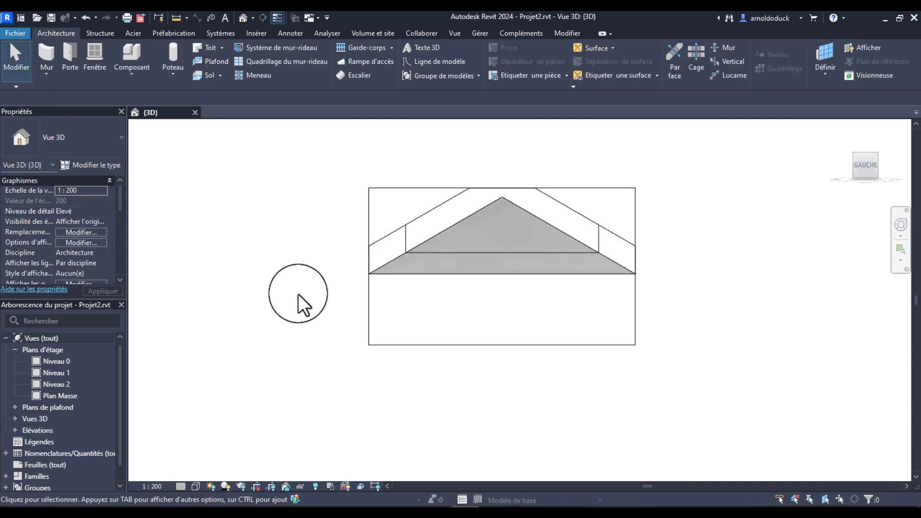
# Step: Disable the section box (Zone de coupe) of the 3D view
pyautogui.click(276, 288)
pyautogui.scroll(-5, 77, 230)
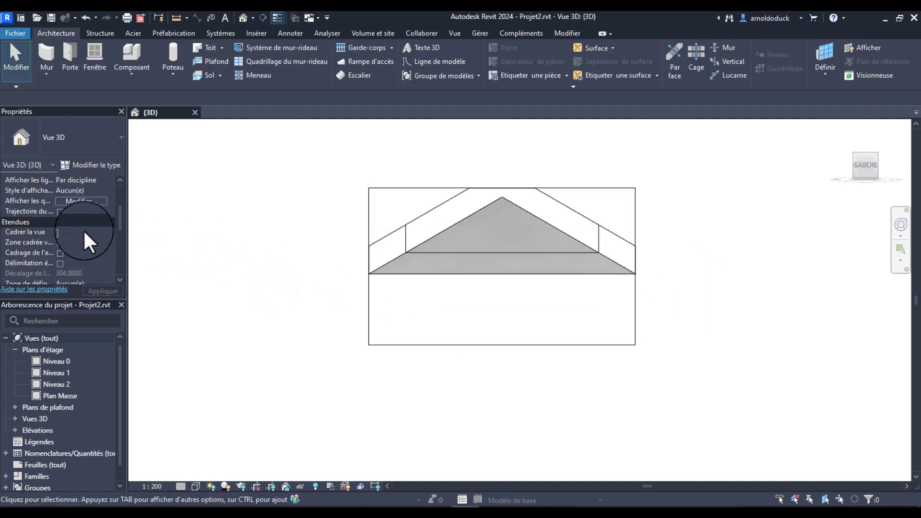
pyautogui.scroll(3, 82, 229)
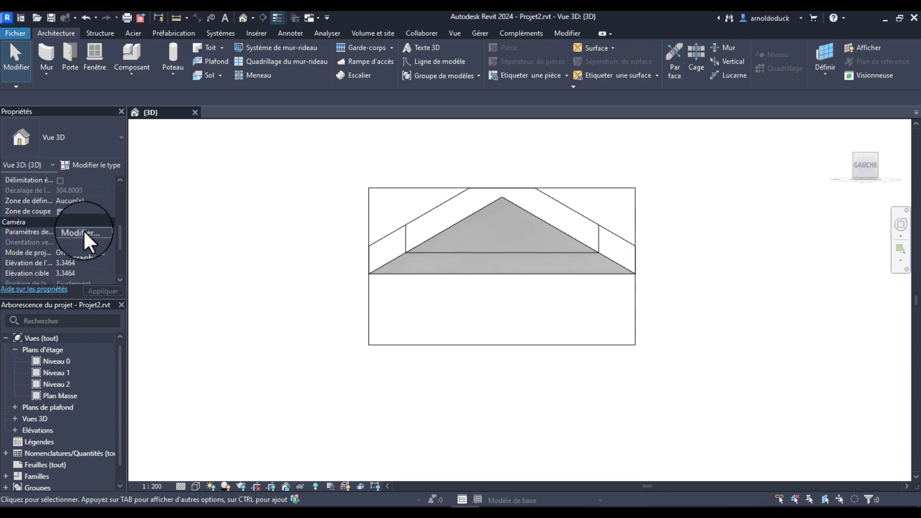
pyautogui.click(59, 211)
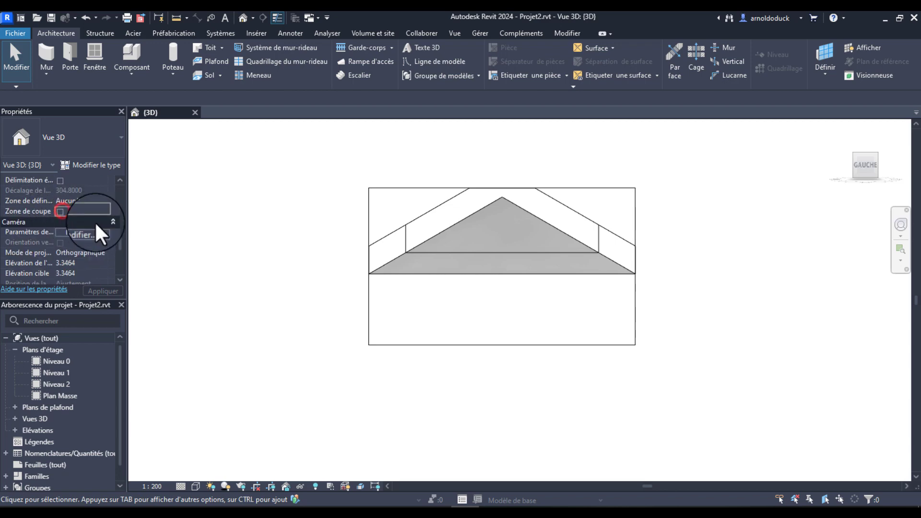
# Step: Examine the completed 16.Toit combiné roof and the walls of the neighbouring 17.Toit moniteur
pyautogui.scroll(-4, 436, 326)
pyautogui.keyDown('shift'); pyautogui.moveTo(463, 363); pyautogui.dragTo(309, 475, button='middle'); pyautogui.keyUp('shift')
pyautogui.scroll(5, 417, 389)
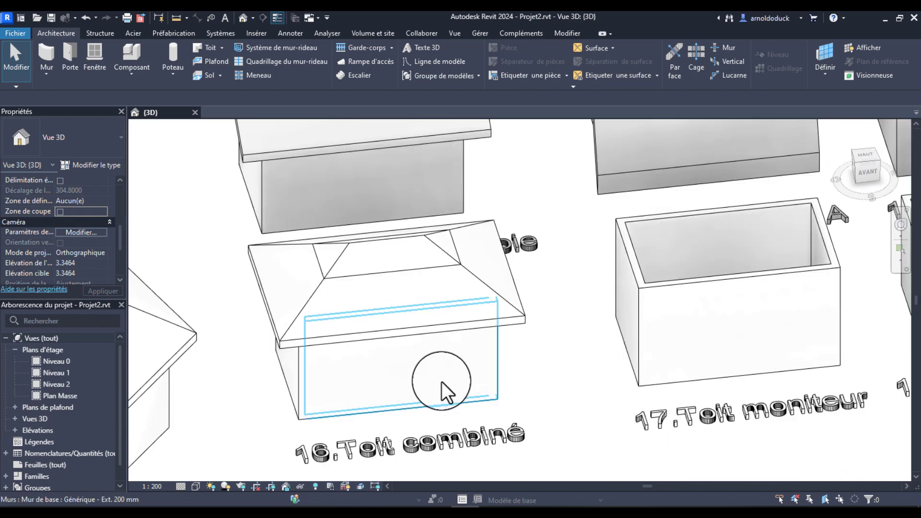
pyautogui.keyDown('shift'); pyautogui.moveTo(356, 269); pyautogui.dragTo(444, 297, button='middle'); pyautogui.keyUp('shift')
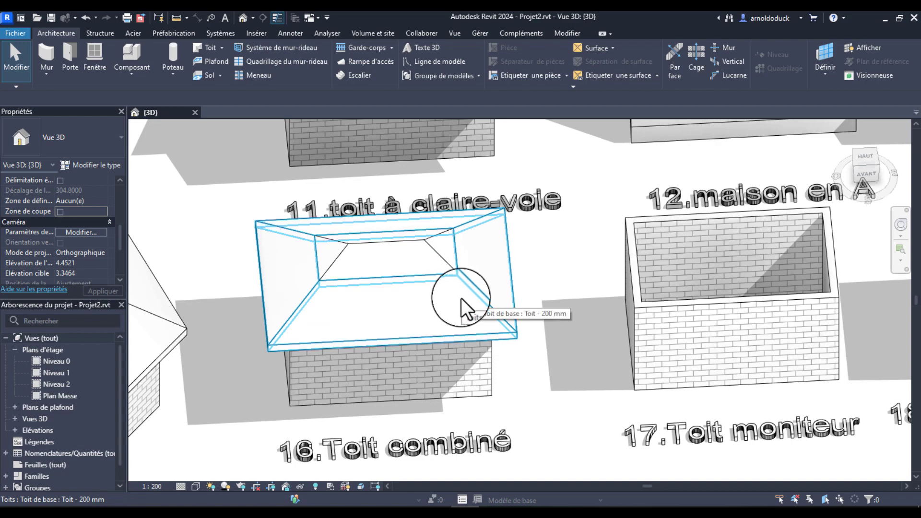
pyautogui.scroll(-1, 528, 272)
pyautogui.moveTo(535, 265); pyautogui.dragTo(432, 279, button='middle')
pyautogui.keyDown('shift'); pyautogui.moveTo(603, 324); pyautogui.dragTo(616, 386, button='middle'); pyautogui.keyUp('shift')
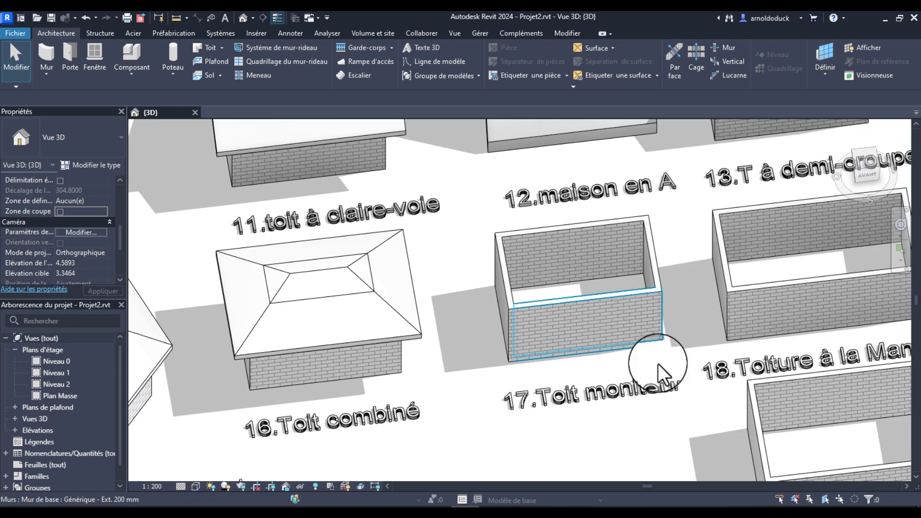
pyautogui.moveTo(611, 318); pyautogui.dragTo(581, 337, button='middle')
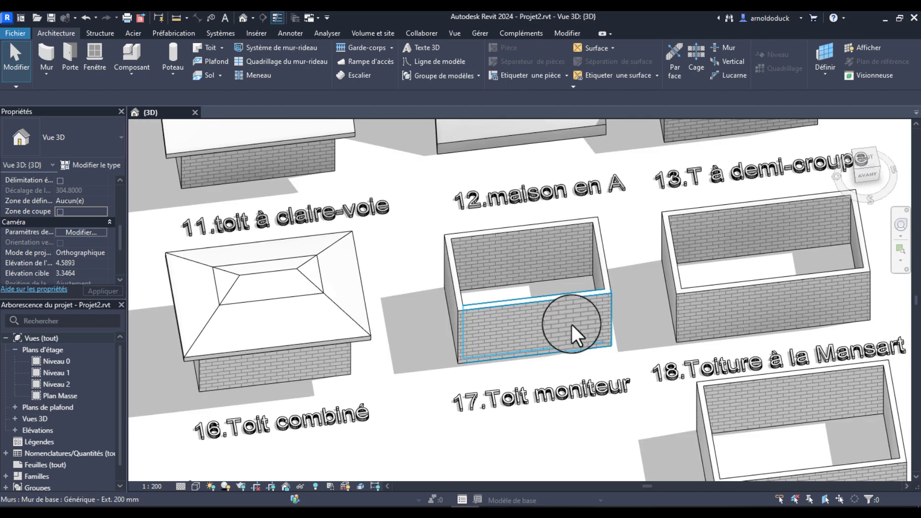
# Step: Start a footprint roof and outline the four walls of 17.Toit moniteur as a chain with a 0.6000 overhang
pyautogui.click(206, 47)
pyautogui.click(452, 290)
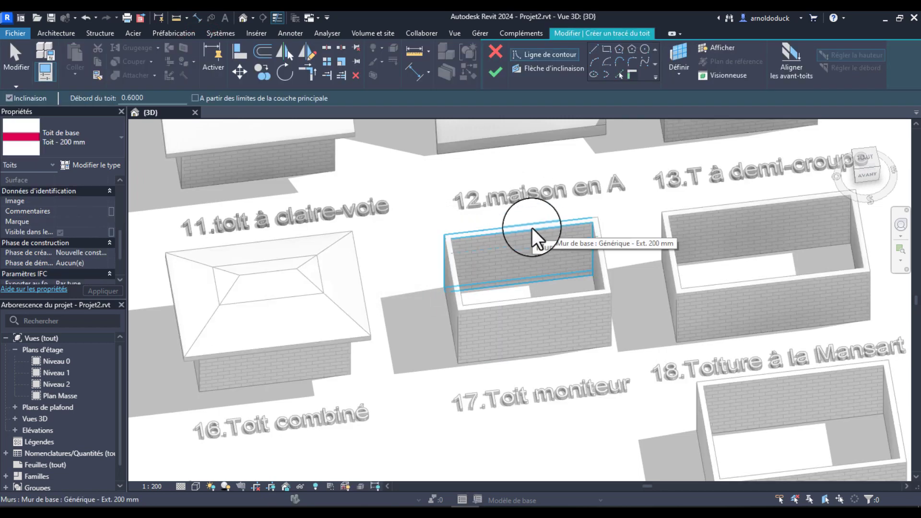
pyautogui.press('Tab')
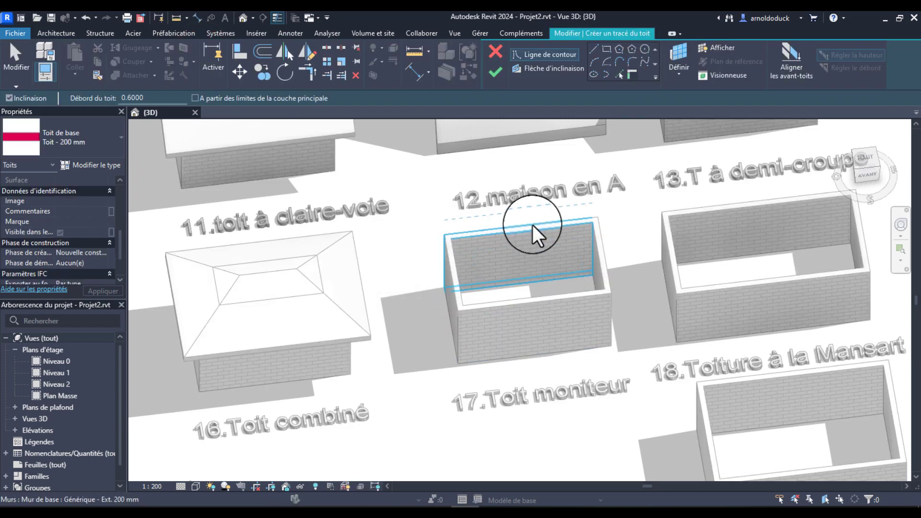
pyautogui.press('Tab')
pyautogui.click(533, 226)
# Step: Remove the slope definition from the two short sides of the 17.Toit moniteur roof outline
pyautogui.moveTo(510, 241); pyautogui.dragTo(473, 302, button='middle')
pyautogui.keyDown('shift'); pyautogui.moveTo(557, 306); pyautogui.dragTo(541, 325, button='middle'); pyautogui.keyUp('shift')
pyautogui.press('Escape')
pyautogui.press('Escape')
pyautogui.moveTo(559, 284); pyautogui.dragTo(376, 257)
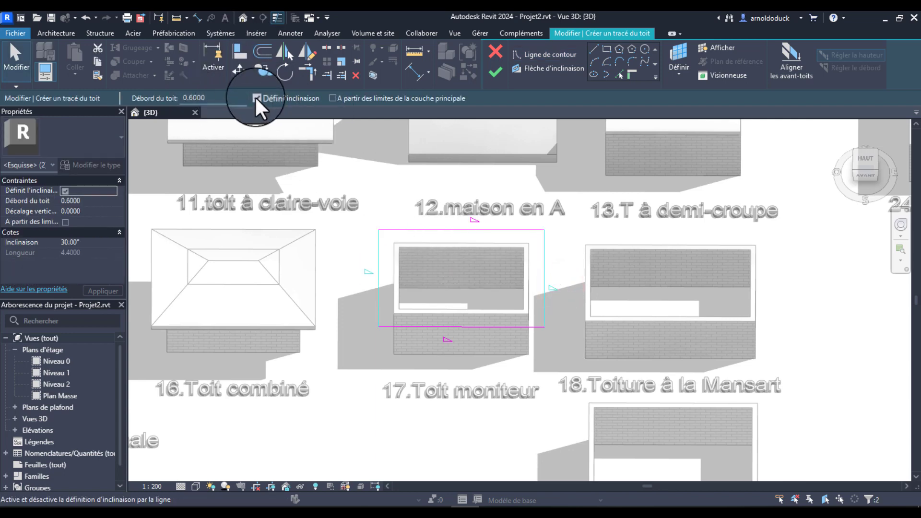
pyautogui.moveTo(501, 231); pyautogui.dragTo(513, 216, button='middle')
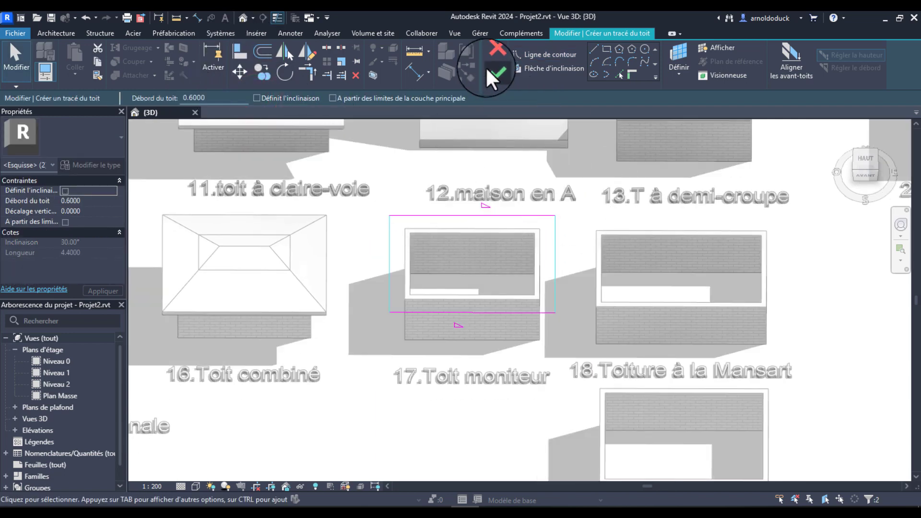
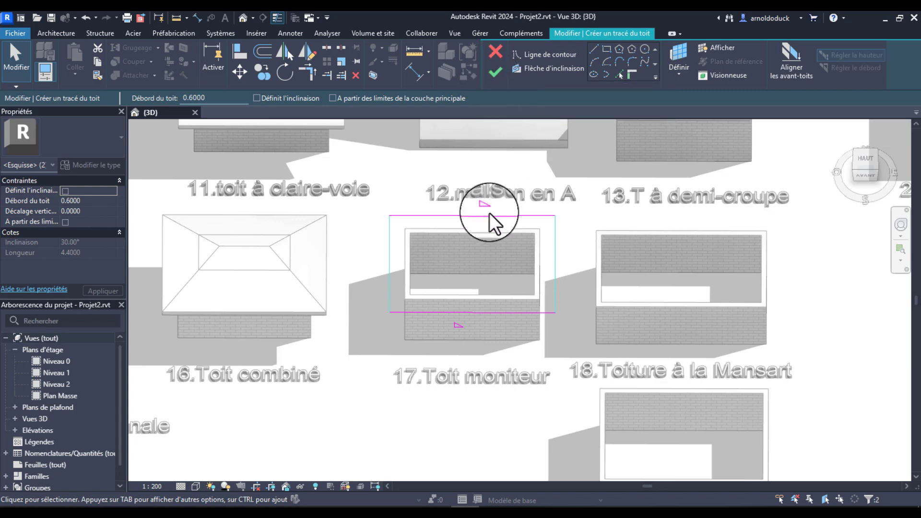
pyautogui.click(509, 272)
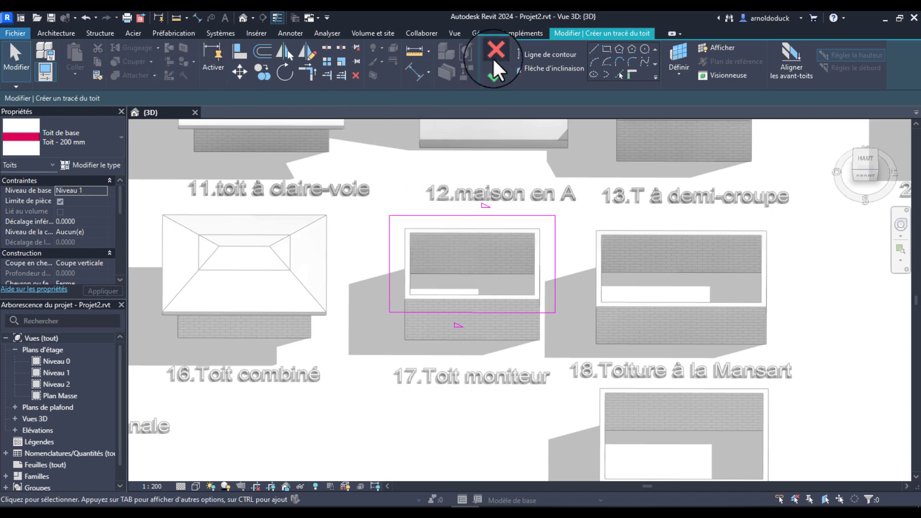
pyautogui.click(606, 49)
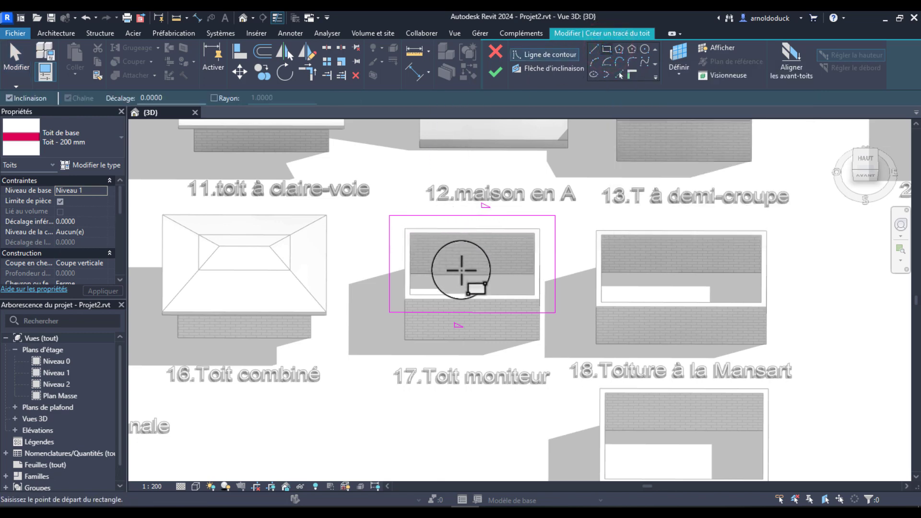
pyautogui.moveTo(462, 267)
pyautogui.keyDown('shift'); pyautogui.mouseDown(button='middle')
pyautogui.moveTo(479, 288)
pyautogui.moveTo(470, 303)
pyautogui.moveTo(493, 355)
pyautogui.moveTo(473, 251)
pyautogui.mouseUp(button='middle'); pyautogui.keyUp('shift')
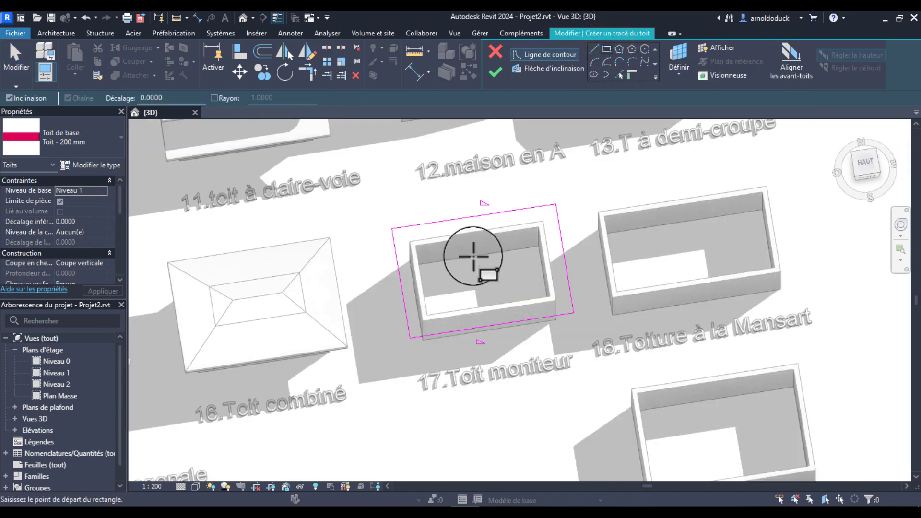
pyautogui.scroll(4, 456, 268)
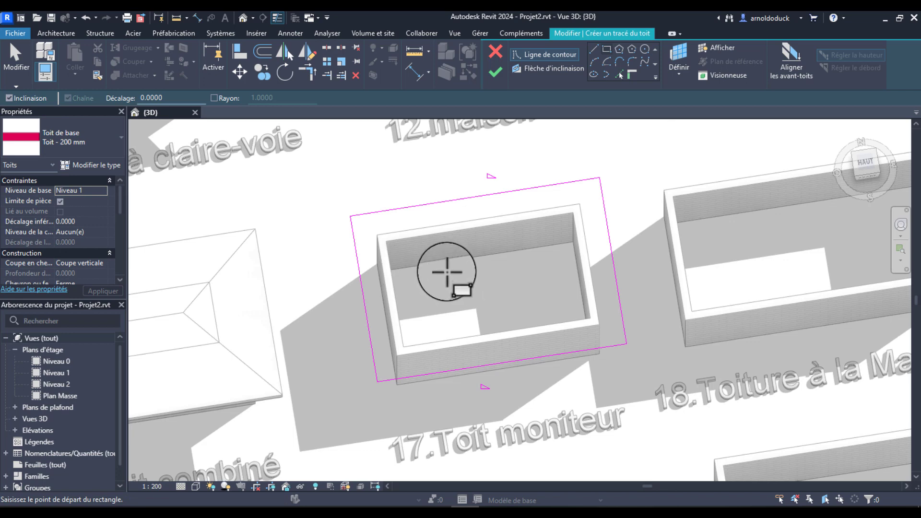
pyautogui.press('Escape')
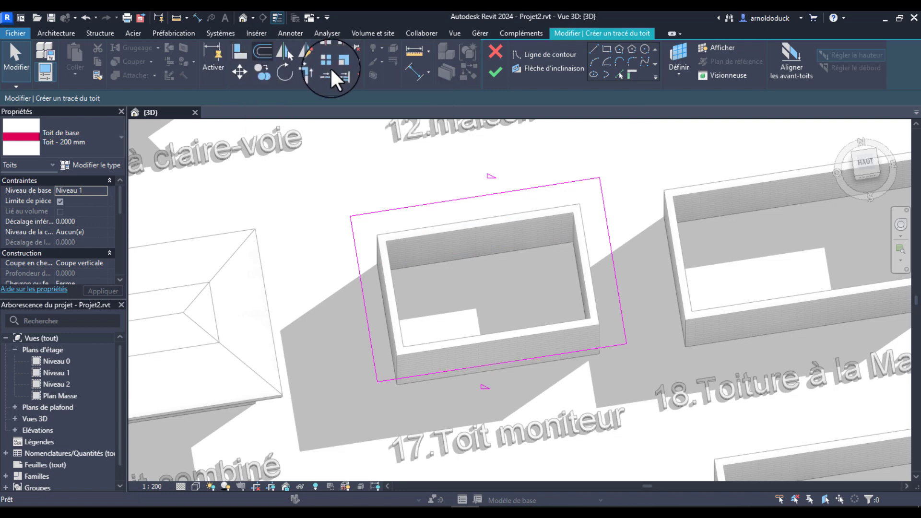
# Step: Try to offset the outline's long side facing 12.maison en A inward by 1.5 without keeping a copy
pyautogui.click(263, 50)
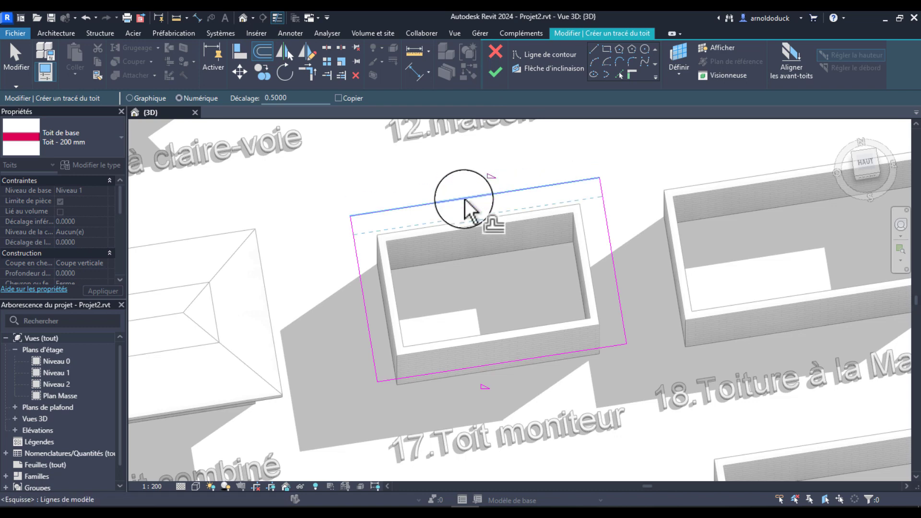
pyautogui.moveTo(288, 98); pyautogui.dragTo(257, 99)
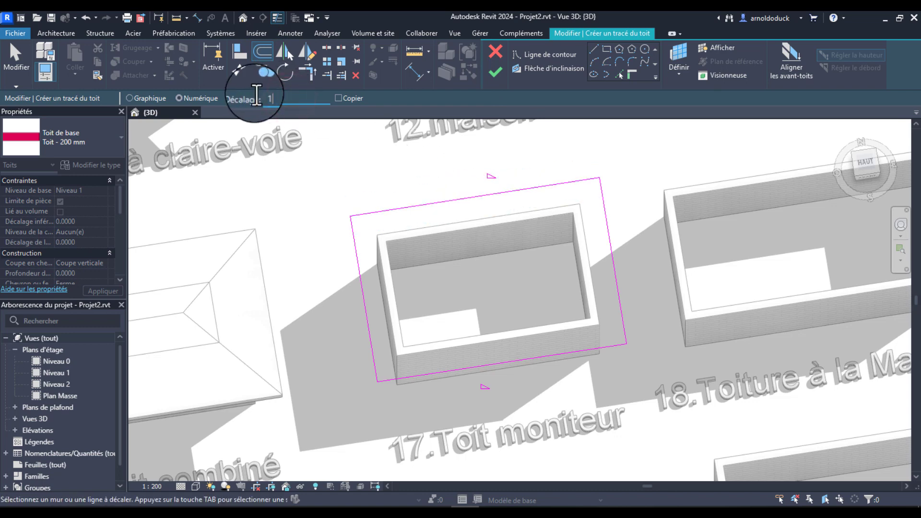
pyautogui.click(457, 211)
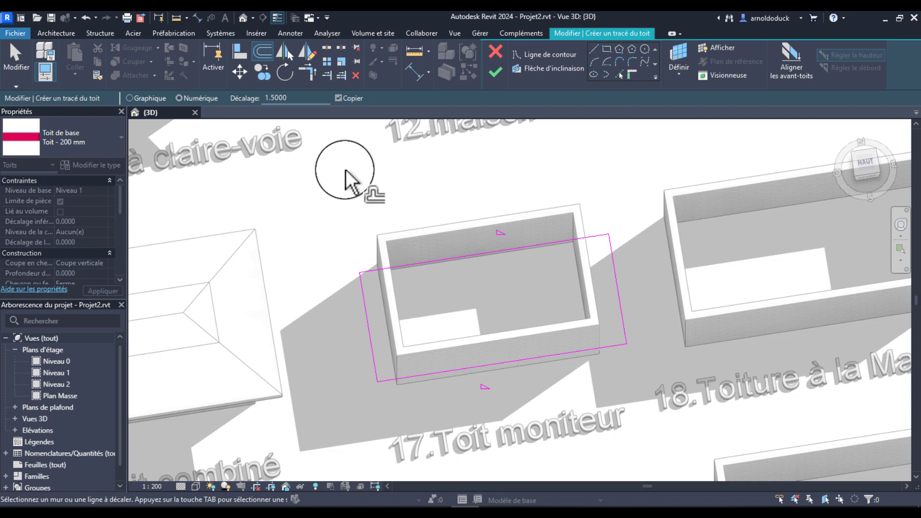
pyautogui.press('Escape')
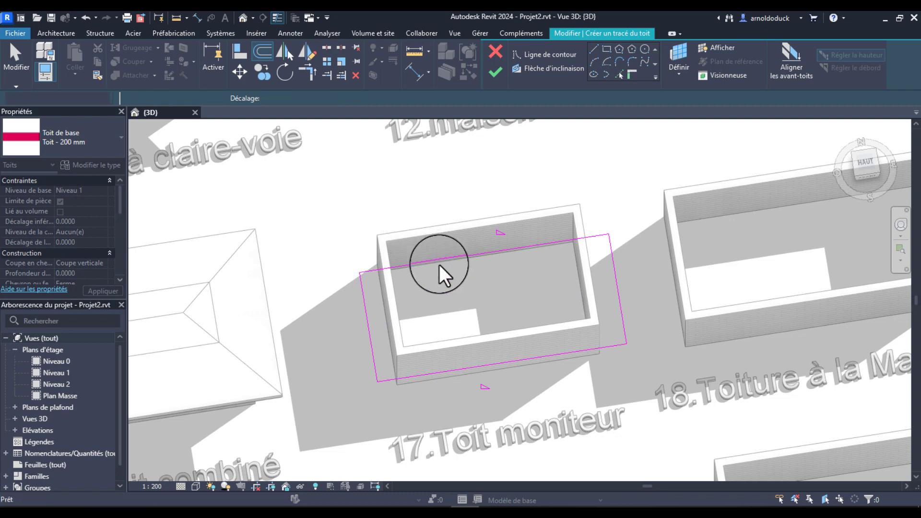
pyautogui.hotkey('ctrl', 'z')
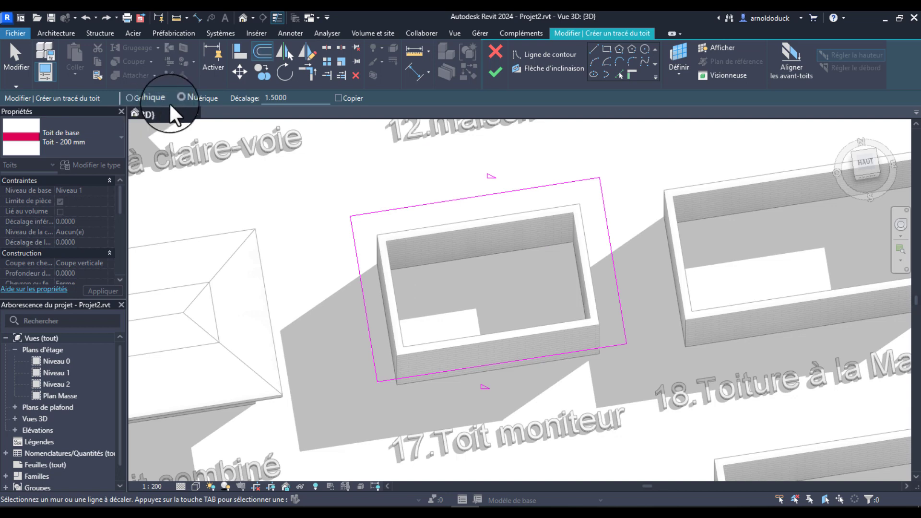
# Step: Offset copies of all four roof outline lines 1.5 inward, keeping the original lines
pyautogui.click(337, 97)
pyautogui.click(480, 197)
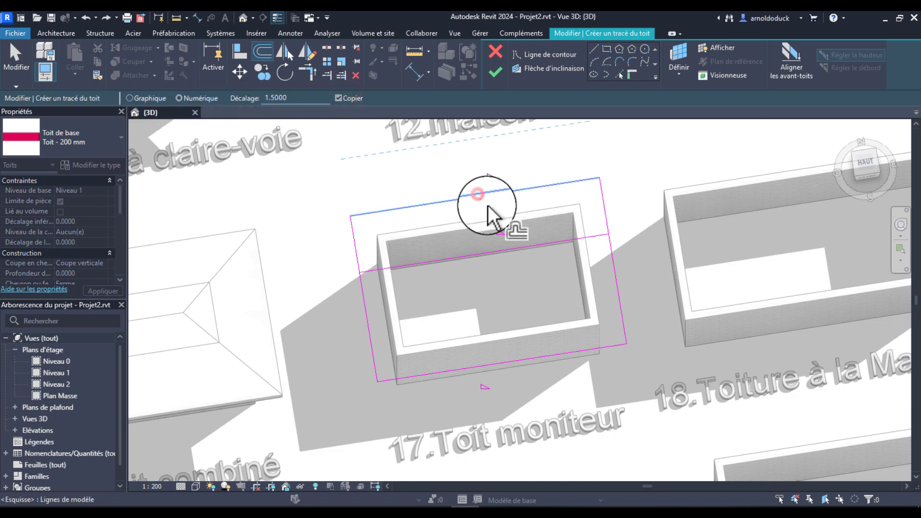
pyautogui.click(616, 272)
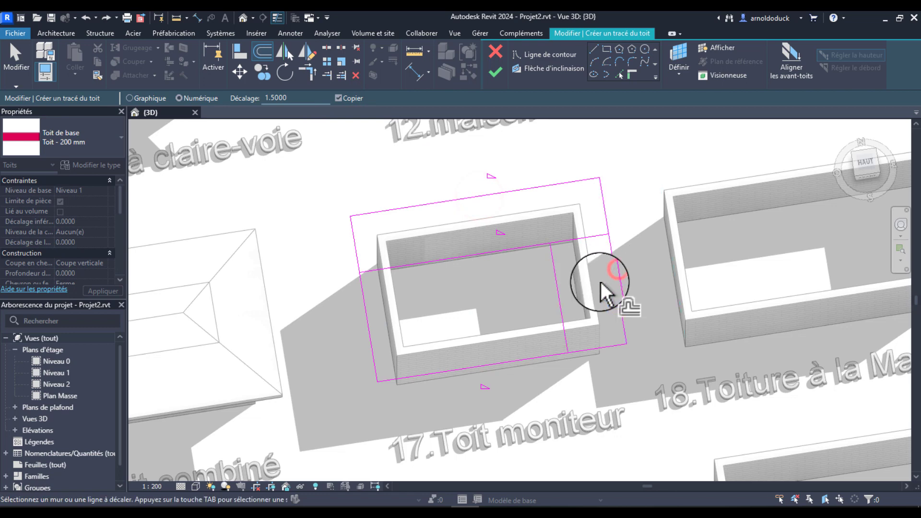
pyautogui.click(519, 355)
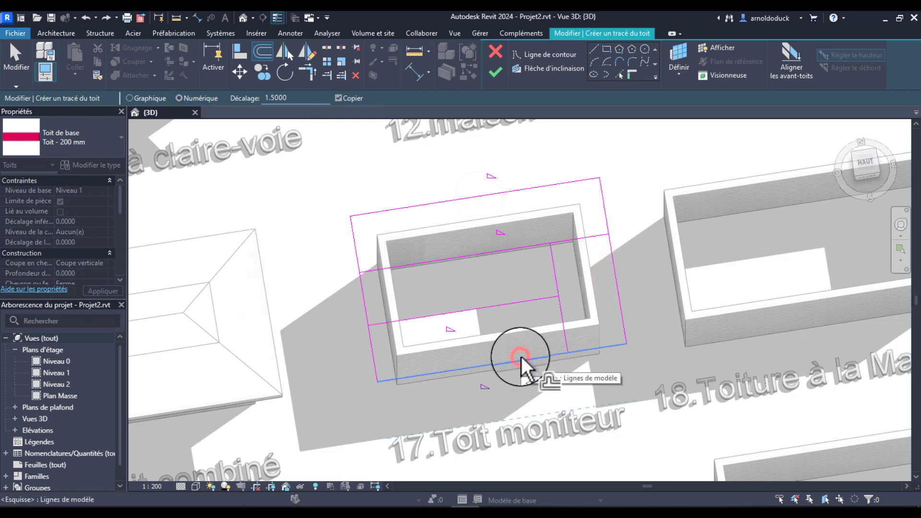
pyautogui.click(366, 302)
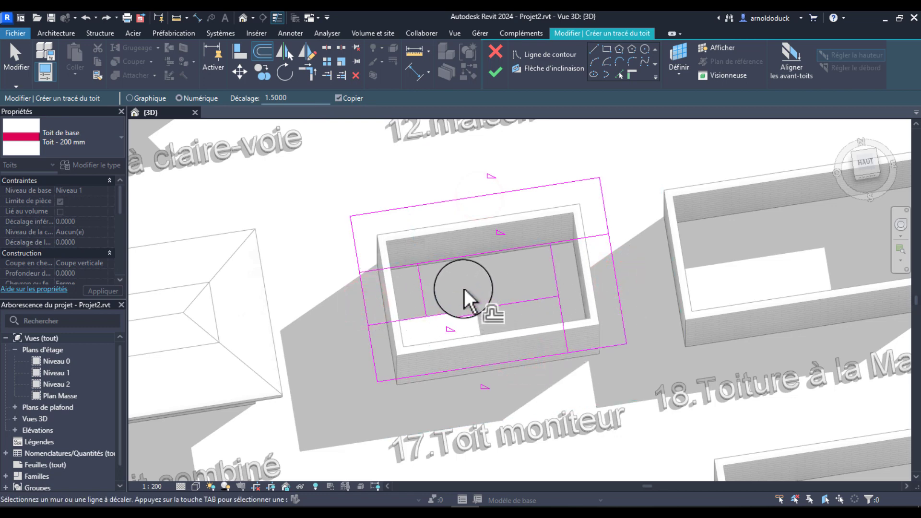
# Step: Trim the four inner offset lines to each other at the corners so that they form a closed rectangle
pyautogui.scroll(3, 468, 292)
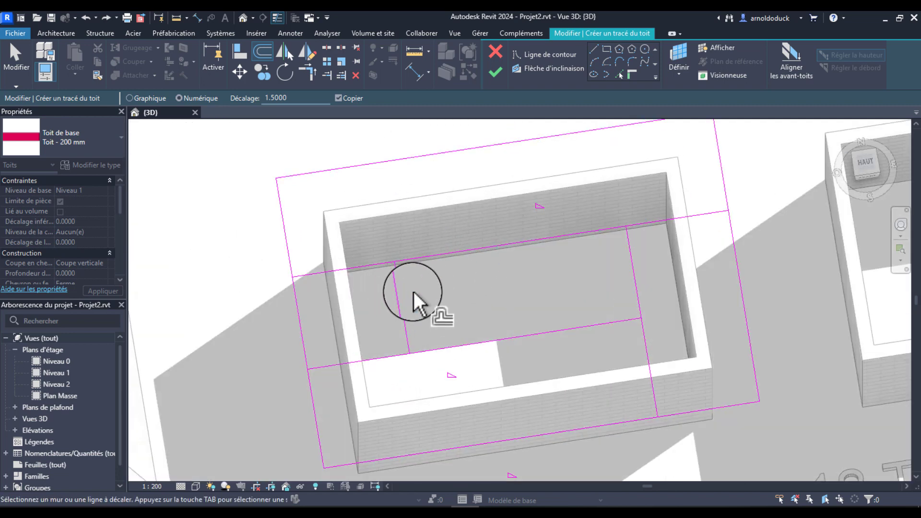
pyautogui.press('Escape')
pyautogui.press('t')
pyautogui.press('r')
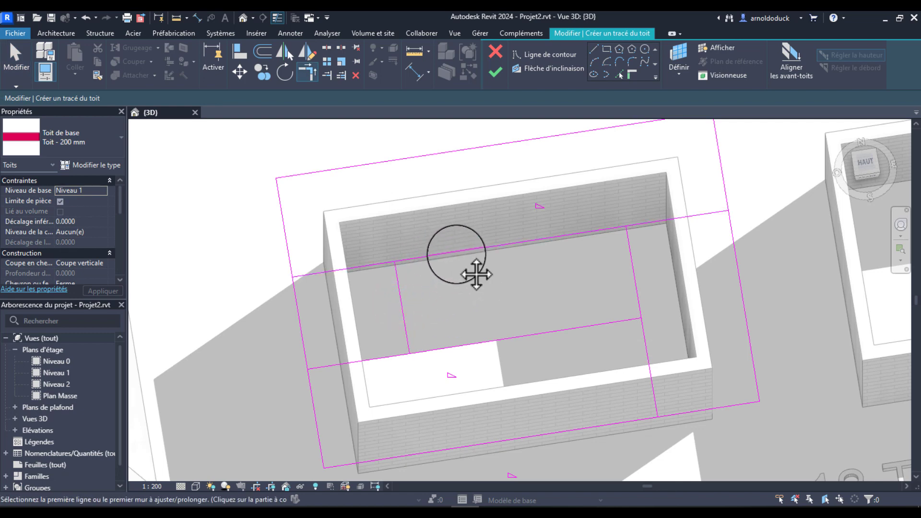
pyautogui.moveTo(457, 259); pyautogui.dragTo(458, 217, button='middle')
pyautogui.scroll(-2, 458, 218)
pyautogui.click(424, 261)
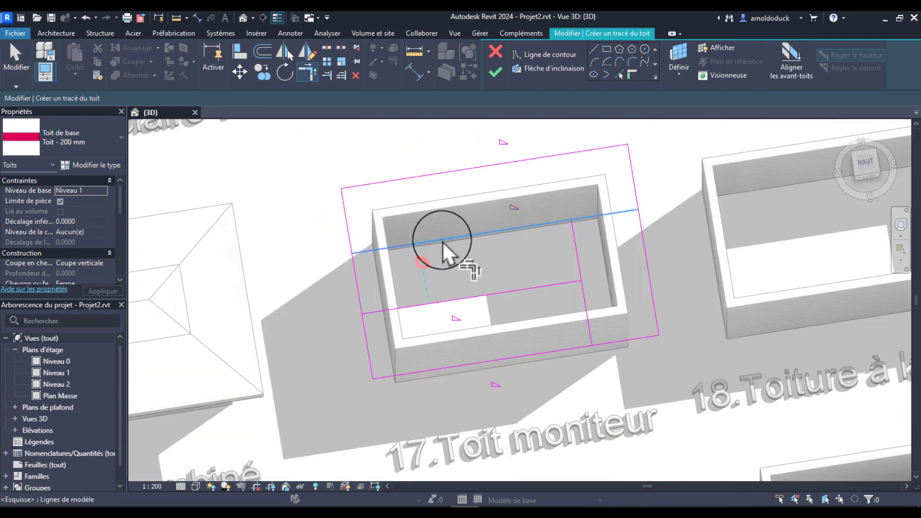
pyautogui.click(442, 240)
pyautogui.click(576, 241)
pyautogui.click(556, 222)
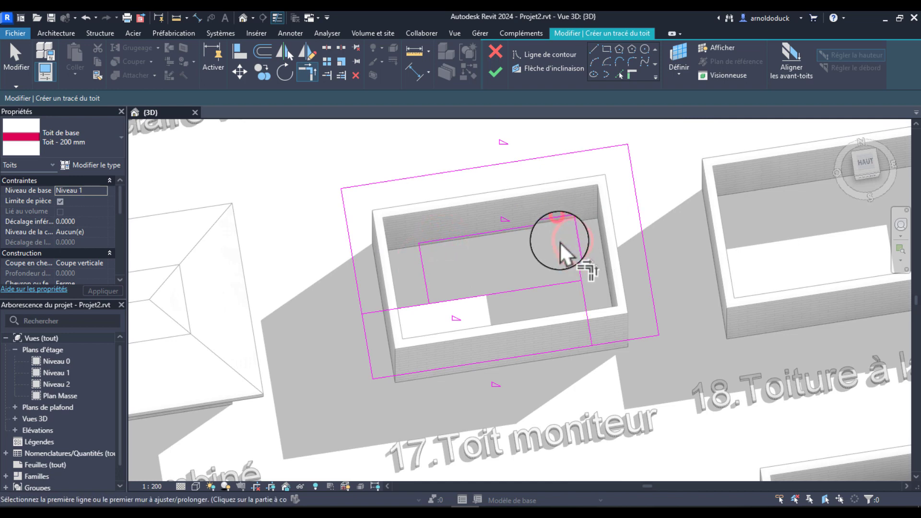
pyautogui.click(582, 271)
pyautogui.click(563, 283)
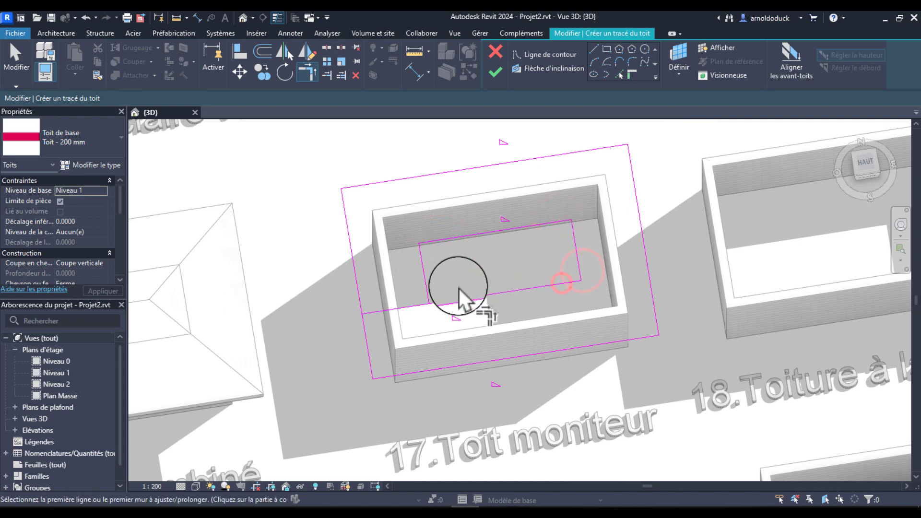
pyautogui.click(438, 300)
pyautogui.click(428, 288)
pyautogui.scroll(-2, 468, 266)
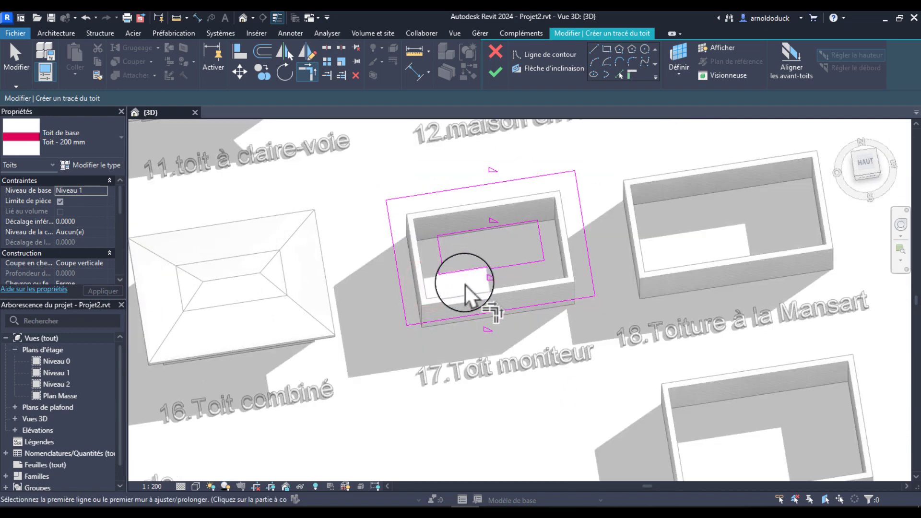
# Step: Set the distance from the wall to the inner rectangle's long side facing 12.maison en A to 0.60 m
pyautogui.moveTo(472, 283)
pyautogui.keyDown('shift'); pyautogui.mouseDown(button='middle')
pyautogui.moveTo(515, 270)
pyautogui.moveTo(521, 209)
pyautogui.moveTo(610, 170)
pyautogui.moveTo(619, 201)
pyautogui.moveTo(630, 204)
pyautogui.moveTo(649, 178)
pyautogui.mouseUp(button='middle'); pyautogui.keyUp('shift')
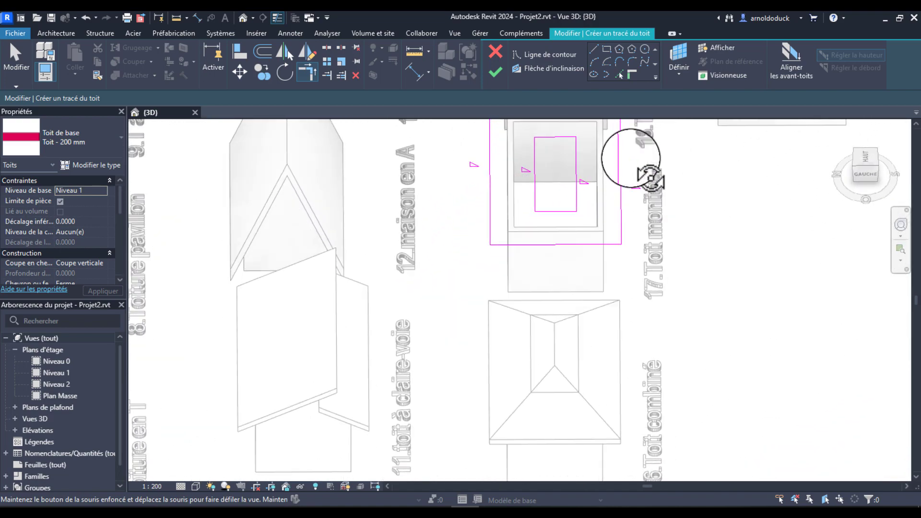
pyautogui.click(534, 189)
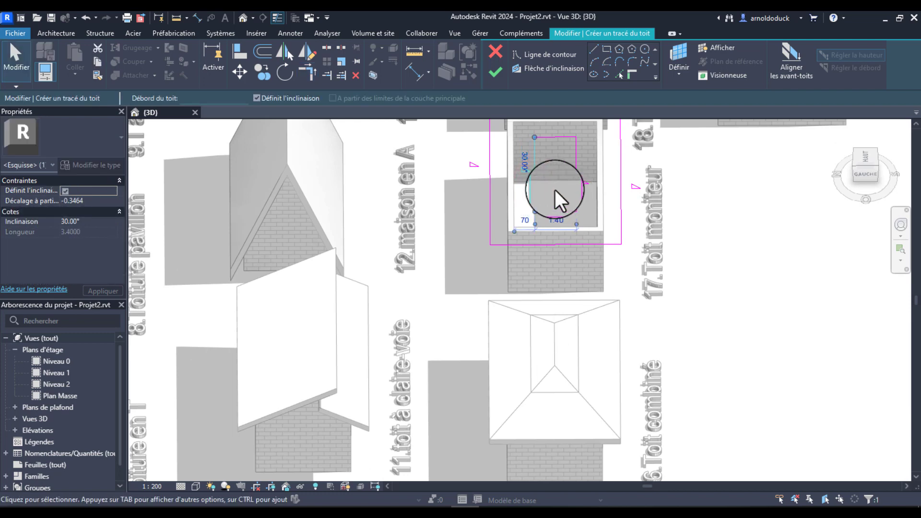
pyautogui.scroll(3, 554, 190)
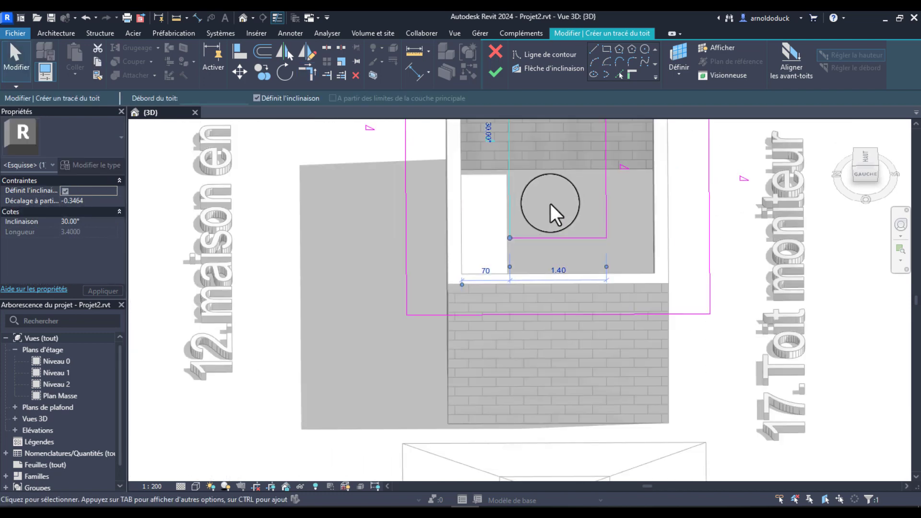
pyautogui.moveTo(559, 240); pyautogui.dragTo(549, 280, button='middle')
pyautogui.click(472, 306)
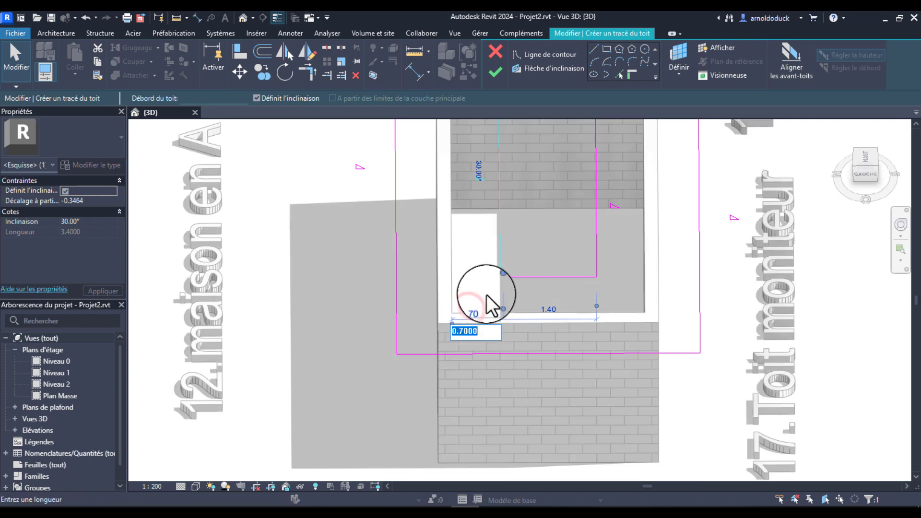
pyautogui.write('.60')
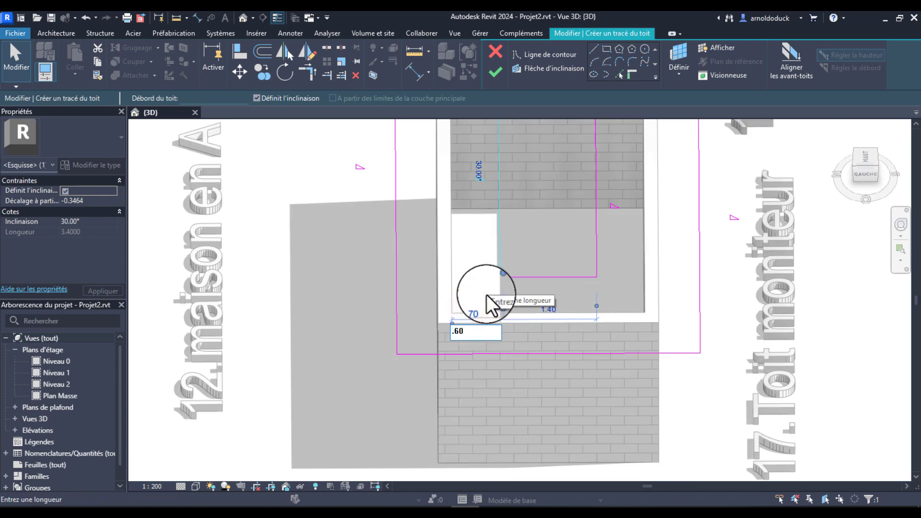
pyautogui.press('Return')
# Step: Set the distance from the wall to the inner rectangle's long side facing the 17.Toit moniteur label to 0.60 m
pyautogui.scroll(-2, 594, 293)
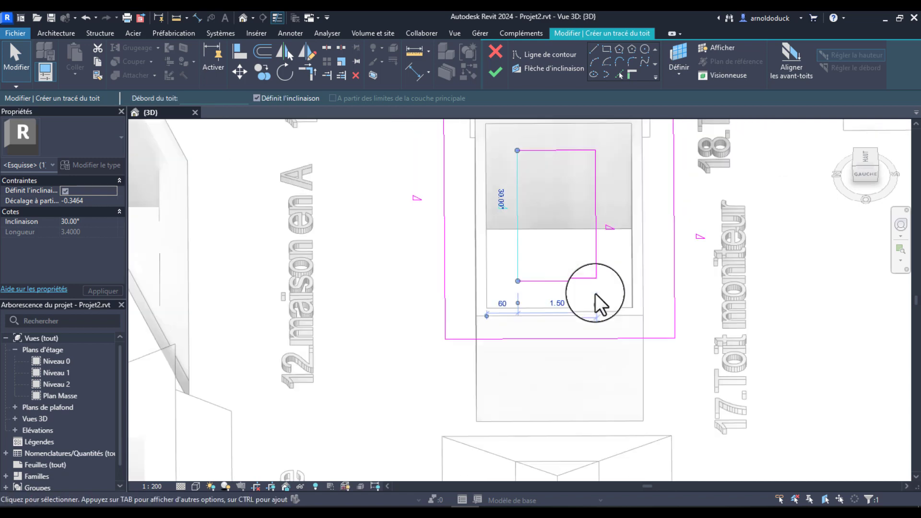
pyautogui.scroll(-1, 595, 293)
pyautogui.moveTo(594, 294); pyautogui.dragTo(572, 332, button='middle')
pyautogui.click(571, 255)
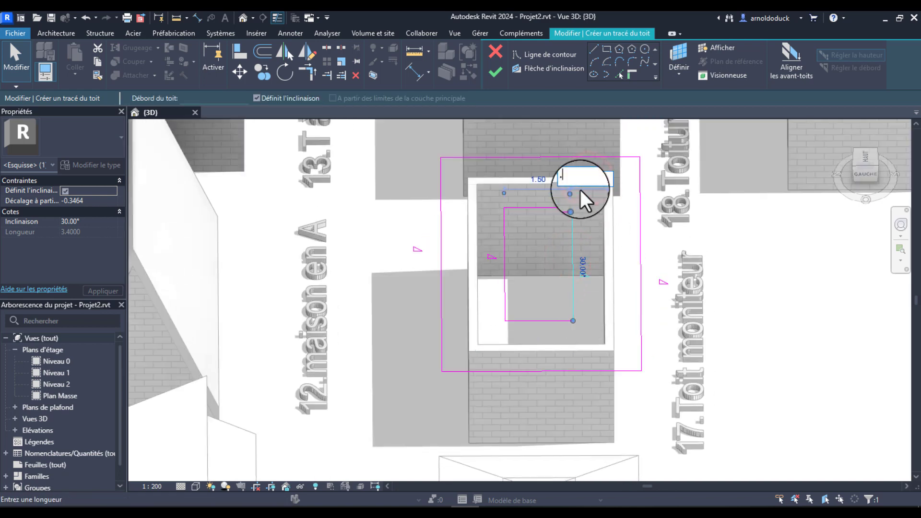
pyautogui.press('Return')
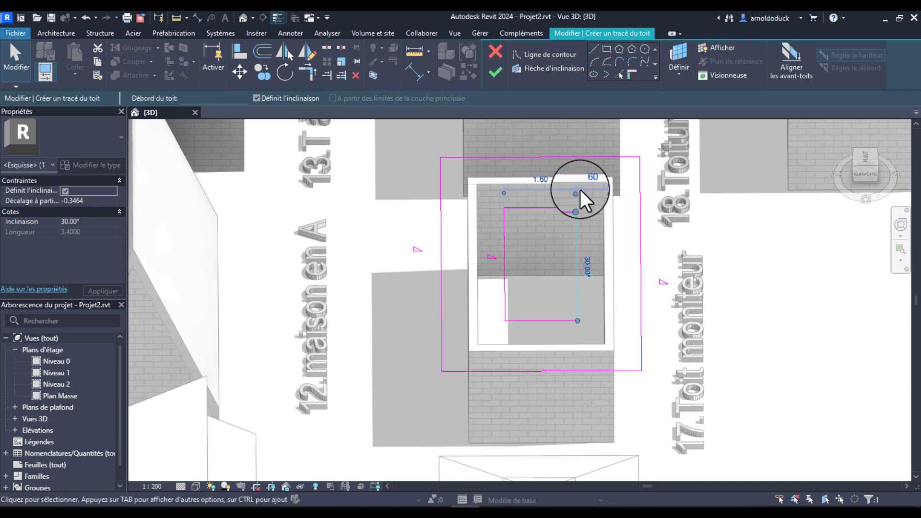
# Step: Set the distance from the wall to each short side of the inner rectangle to 0.60 m
pyautogui.moveTo(582, 303)
pyautogui.keyDown('shift'); pyautogui.mouseDown(button='middle')
pyautogui.moveTo(468, 329)
pyautogui.moveTo(665, 217)
pyautogui.mouseUp(button='middle'); pyautogui.keyUp('shift')
pyautogui.click(647, 206)
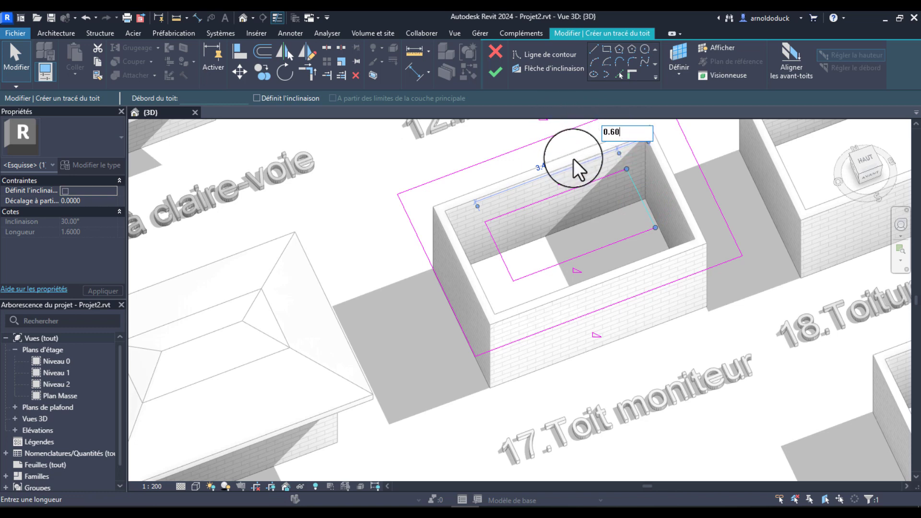
pyautogui.press('Return')
pyautogui.click(497, 246)
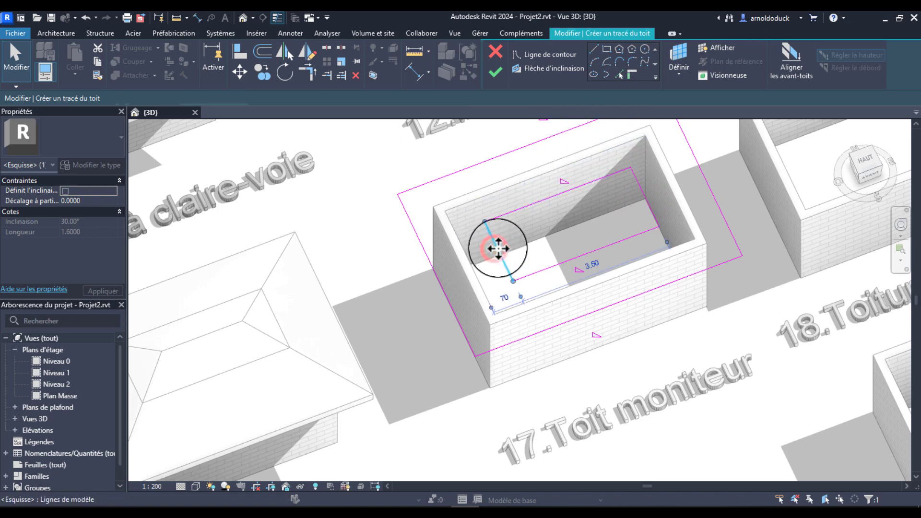
pyautogui.click(505, 298)
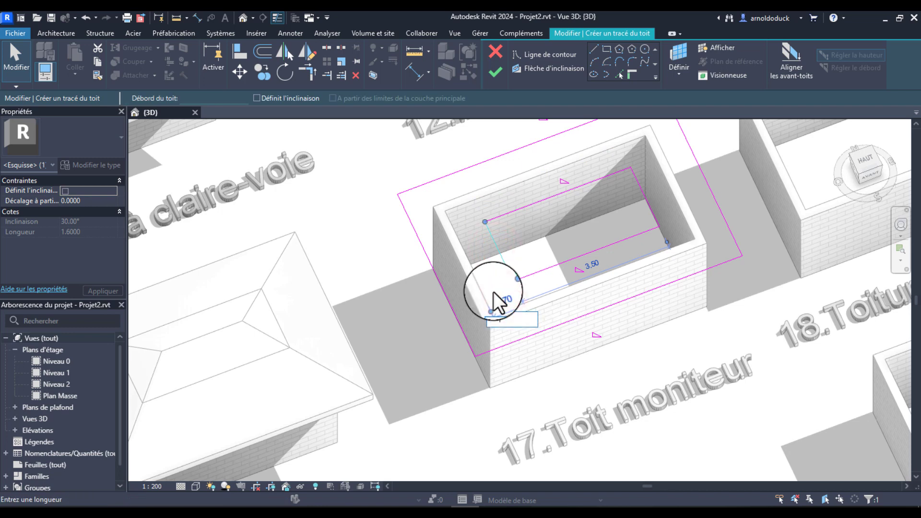
pyautogui.click(524, 252)
# Step: Remove the slope definition from the inner rectangle's two long sides and finish the sketch of roof 17
pyautogui.moveTo(524, 252)
pyautogui.keyDown('shift'); pyautogui.mouseDown(button='middle')
pyautogui.moveTo(513, 259)
pyautogui.moveTo(551, 288)
pyautogui.moveTo(557, 276)
pyautogui.moveTo(625, 257)
pyautogui.mouseUp(button='middle'); pyautogui.keyUp('shift')
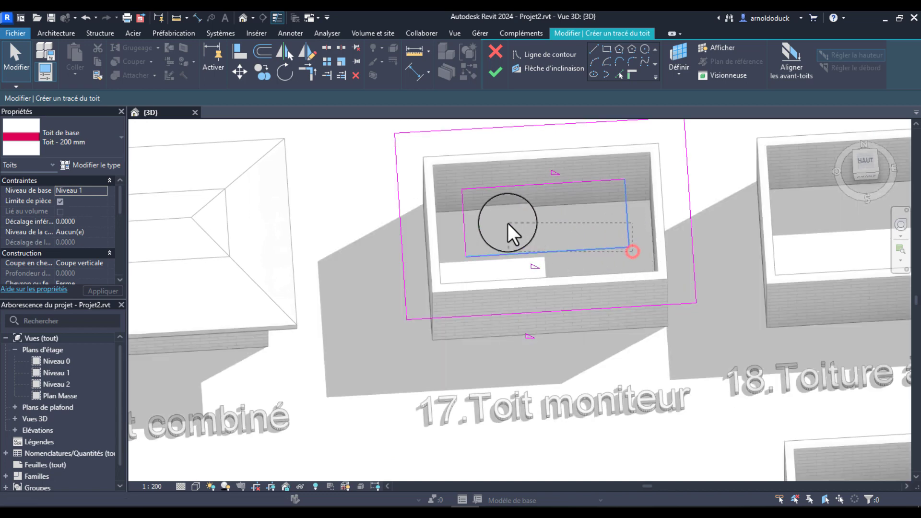
pyautogui.moveTo(442, 178); pyautogui.dragTo(442, 178)
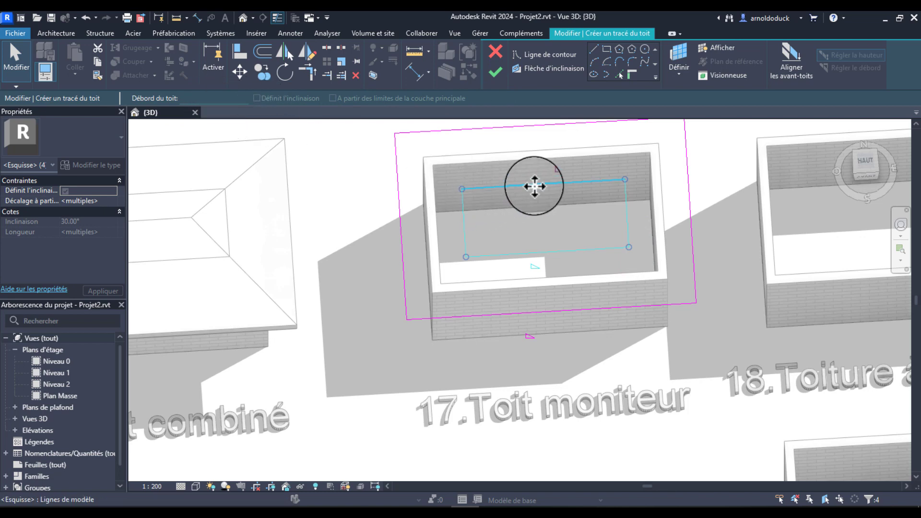
pyautogui.moveTo(538, 156)
pyautogui.mouseDown()
pyautogui.moveTo(502, 188)
pyautogui.moveTo(492, 266)
pyautogui.mouseUp()
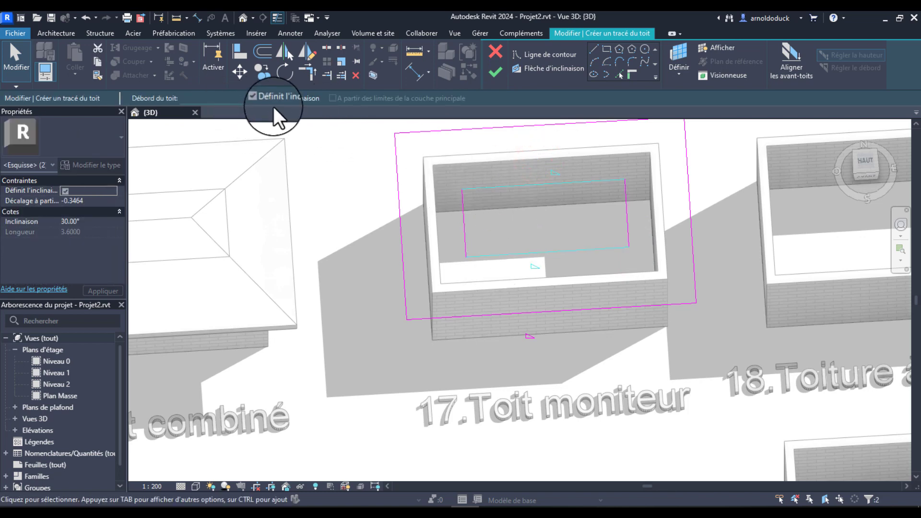
pyautogui.click(257, 98)
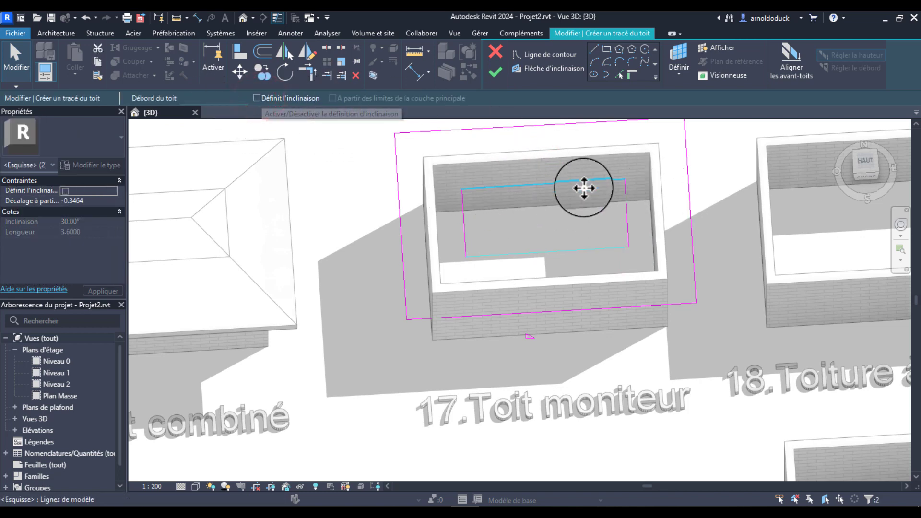
pyautogui.click(538, 212)
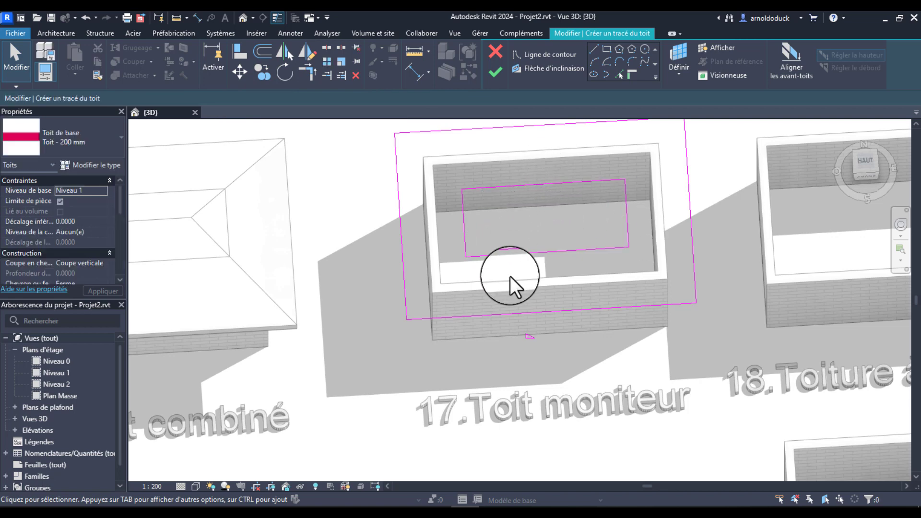
pyautogui.click(491, 72)
pyautogui.click(525, 170)
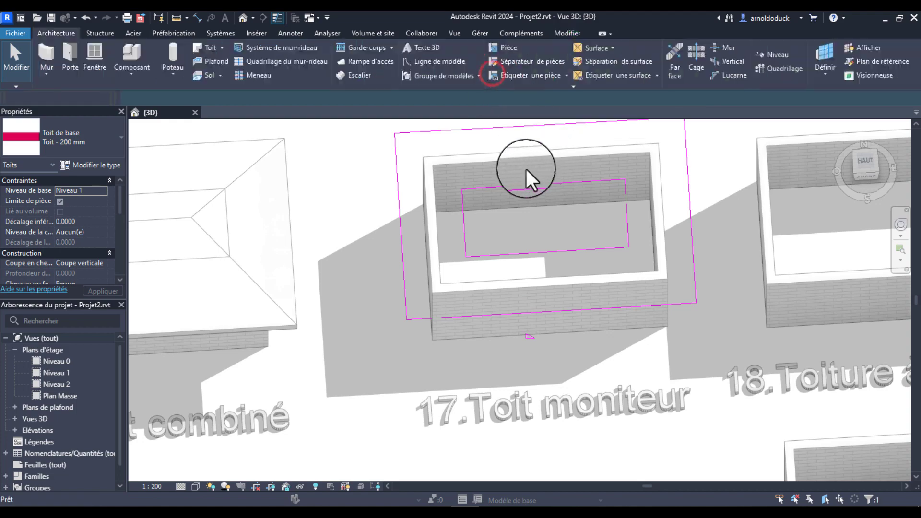
# Step: Draw a rectangle of 200 mm generic walls from Niveau 1 up to Niveau 2 along the edges of roof 17's opening
pyautogui.click(562, 241)
pyautogui.keyDown('shift'); pyautogui.moveTo(563, 241); pyautogui.dragTo(628, 237, button='middle'); pyautogui.keyUp('shift')
pyautogui.click(866, 161)
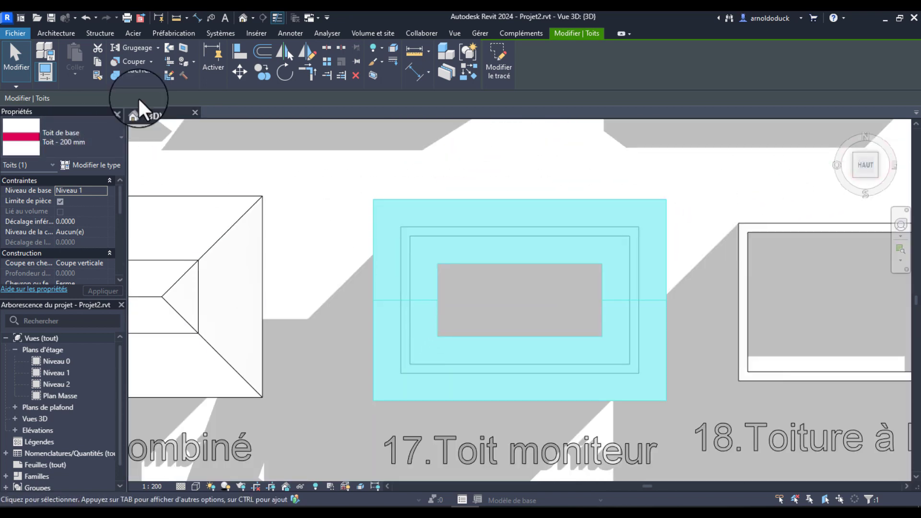
pyautogui.click(56, 33)
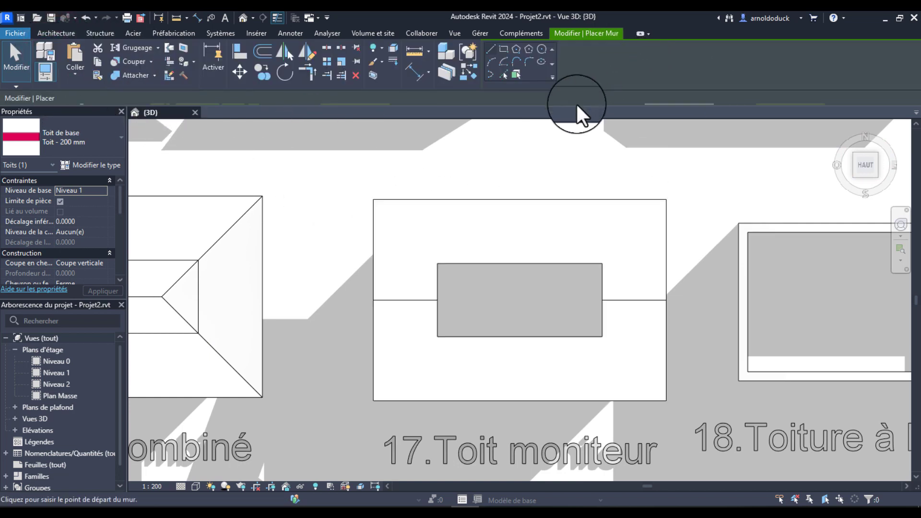
pyautogui.click(503, 48)
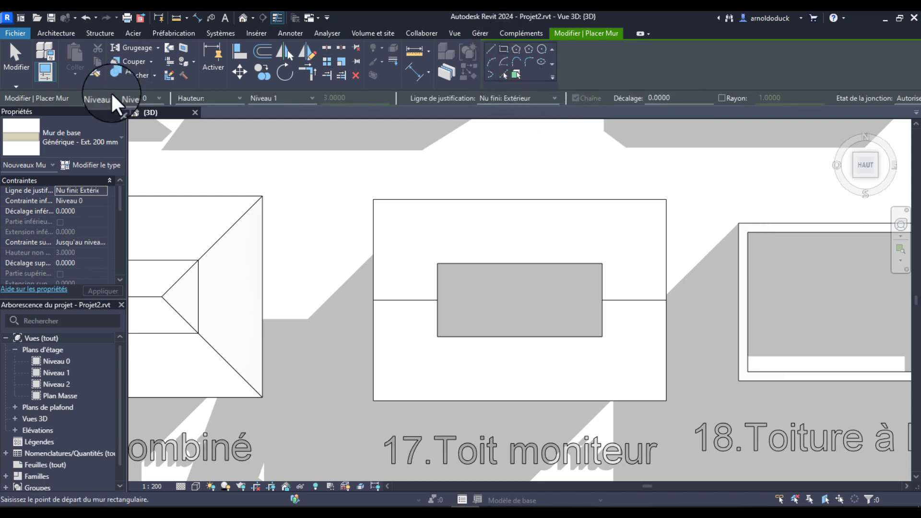
pyautogui.click(156, 96)
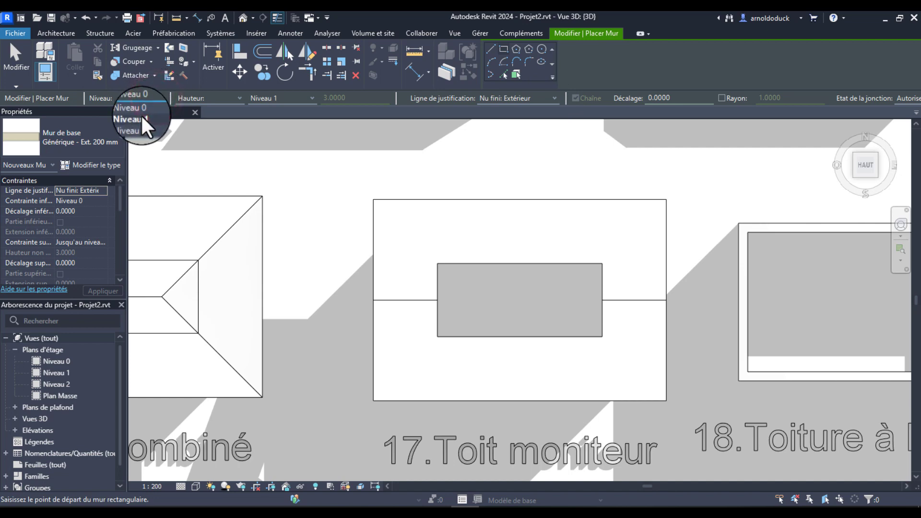
pyautogui.click(142, 116)
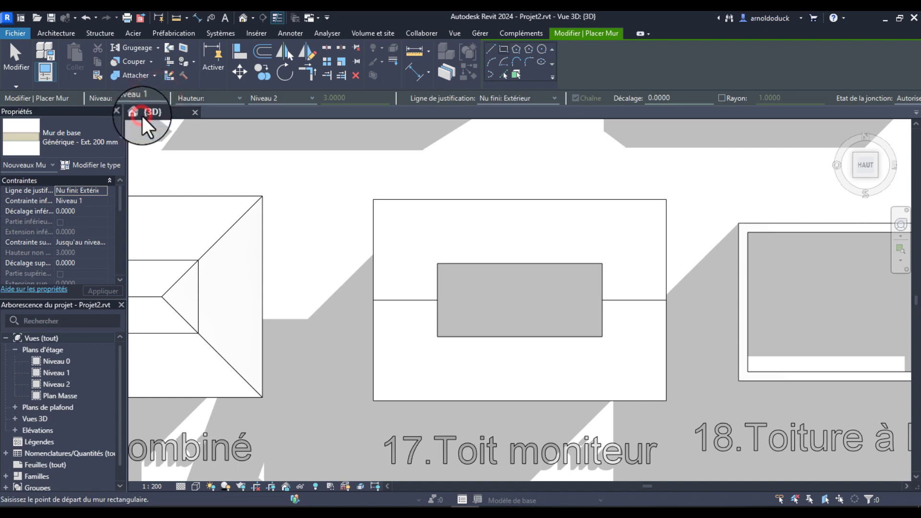
pyautogui.click(603, 264)
pyautogui.click(437, 337)
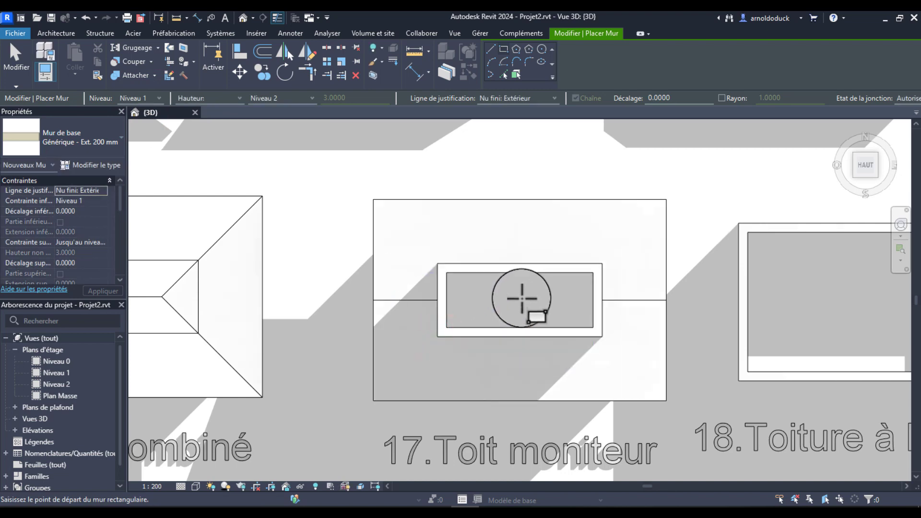
pyautogui.press('Escape')
pyautogui.press('Escape')
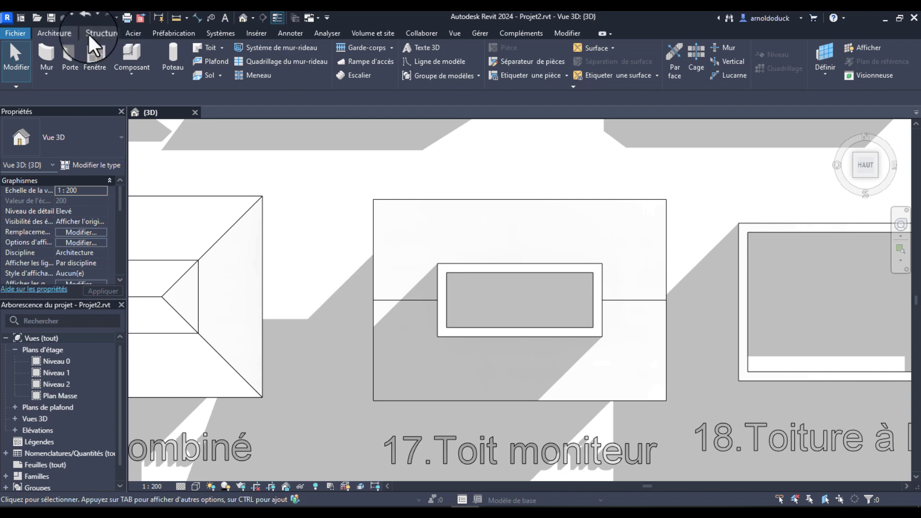
# Step: Start a footprint roof on Niveau 2 and outline it from the four monitor walls with a 0.60 m overhang
pyautogui.click(206, 48)
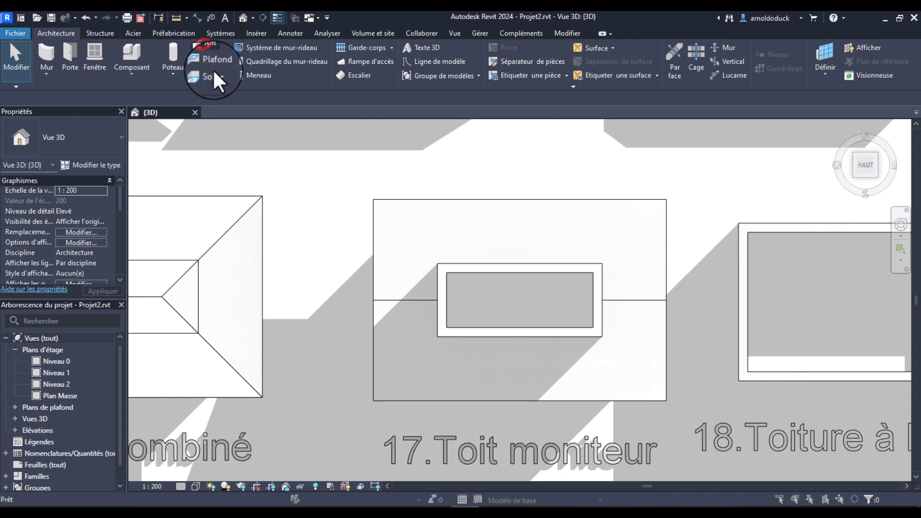
pyautogui.click(212, 68)
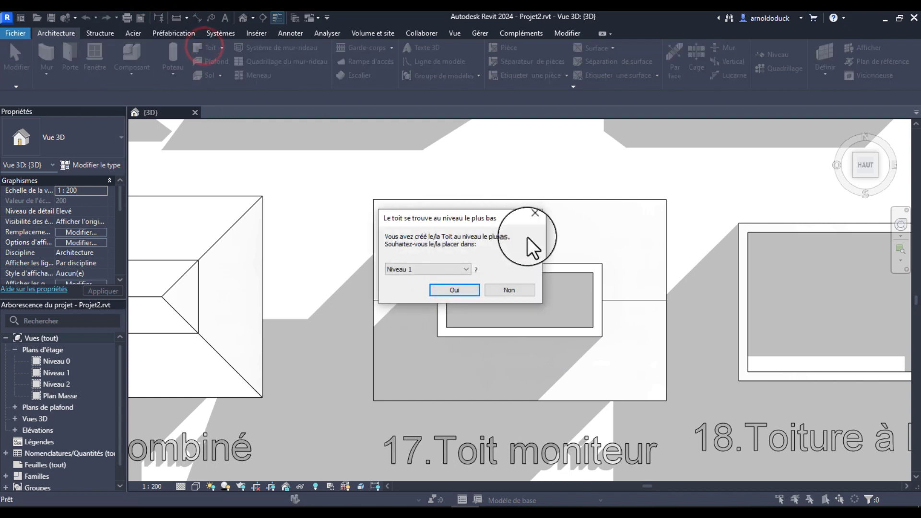
pyautogui.click(464, 269)
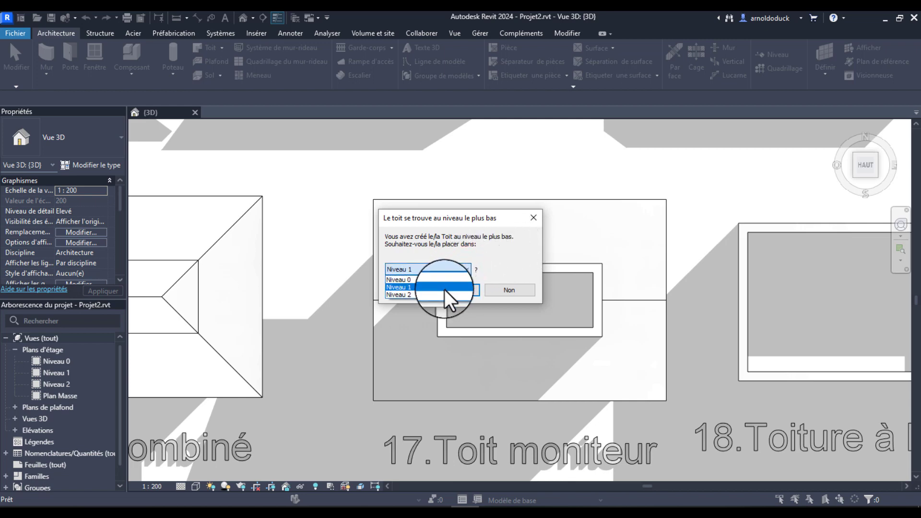
pyautogui.click(443, 287)
pyautogui.click(451, 292)
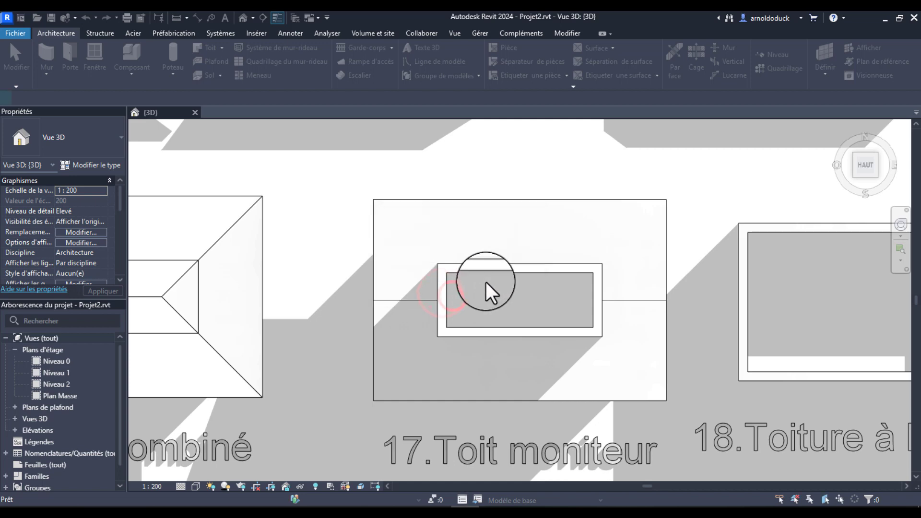
pyautogui.click(518, 267)
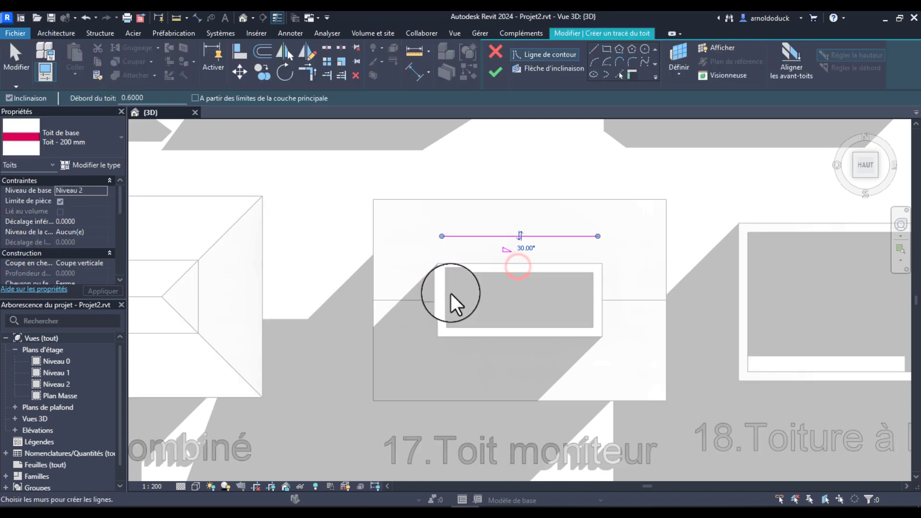
pyautogui.click(444, 300)
pyautogui.click(477, 329)
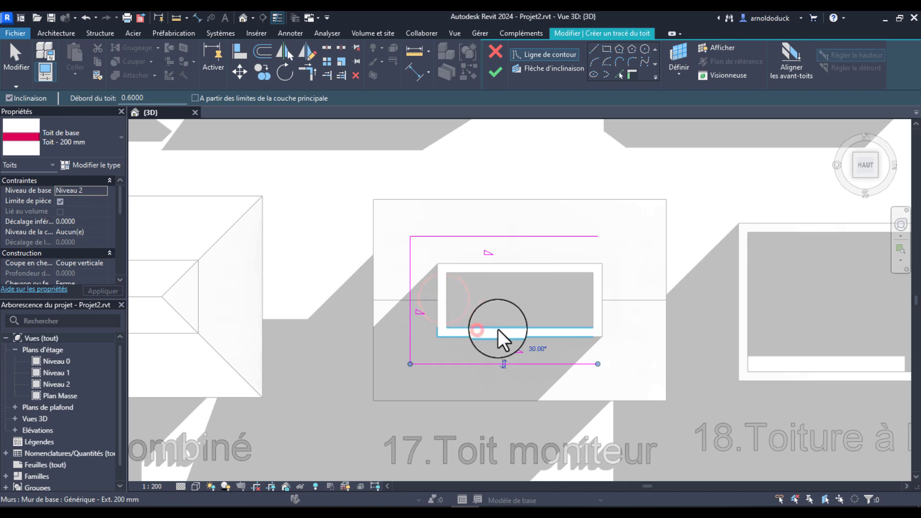
pyautogui.click(599, 302)
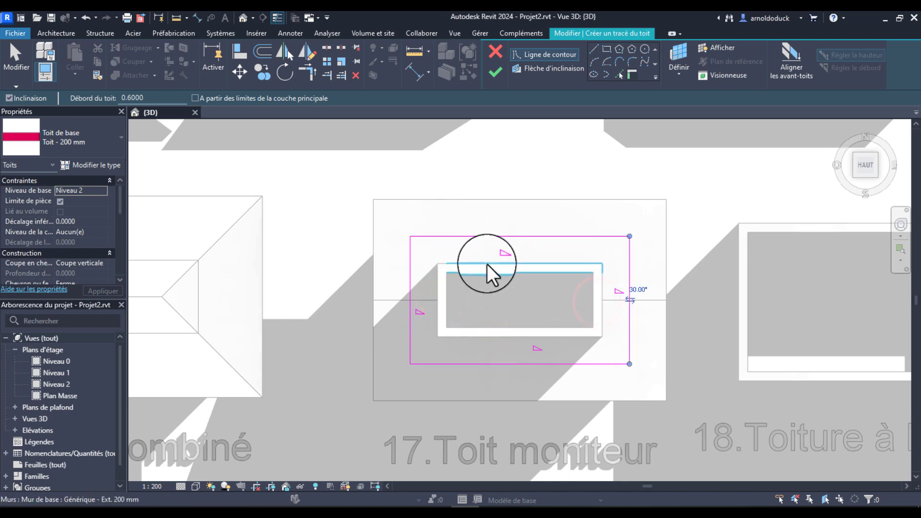
pyautogui.press('Escape')
pyautogui.press('Escape')
# Step: Remove the slope definition from the upper roof outline's two short sides and finish the sketch
pyautogui.moveTo(649, 315); pyautogui.dragTo(386, 284)
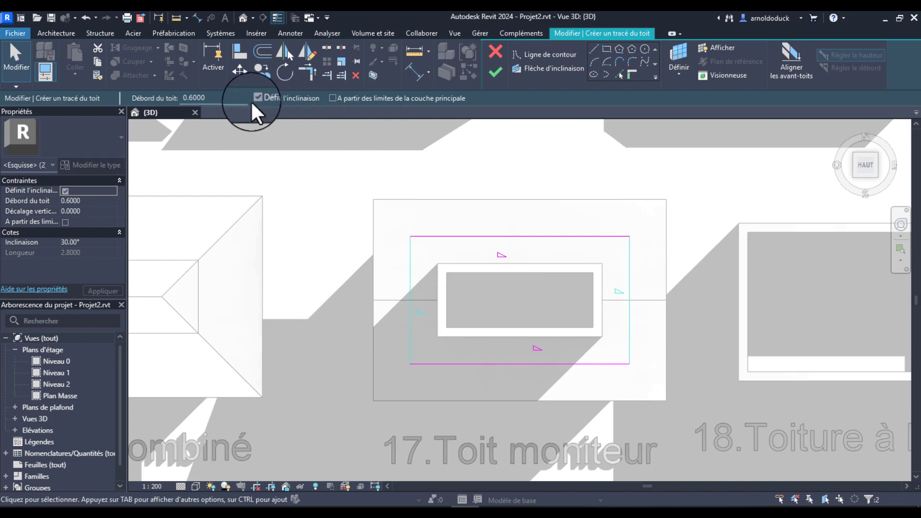
pyautogui.click(258, 97)
pyautogui.click(495, 71)
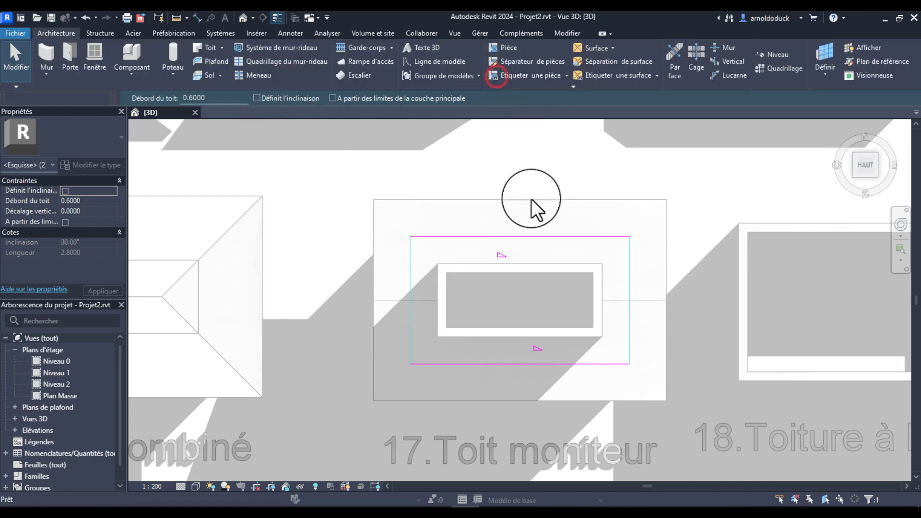
pyautogui.click(581, 249)
# Step: Examine the upper gable roof and the monitor walls beneath it from several angles
pyautogui.keyDown('shift'); pyautogui.moveTo(553, 333); pyautogui.dragTo(596, 288, button='middle'); pyautogui.keyUp('shift')
pyautogui.scroll(2, 633, 286)
pyautogui.scroll(-5, 660, 306)
pyautogui.scroll(2, 596, 304)
pyautogui.scroll(2, 625, 349)
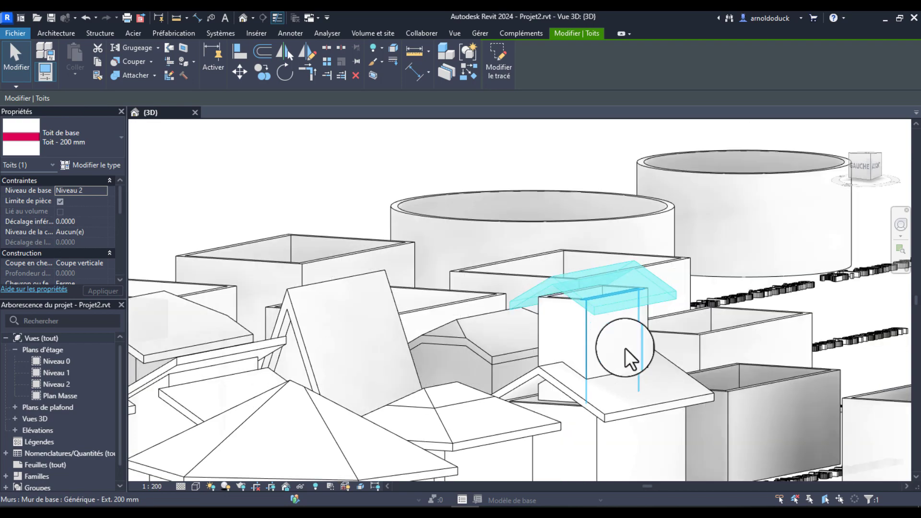
pyautogui.keyDown('shift'); pyautogui.moveTo(625, 348); pyautogui.dragTo(589, 426, button='middle'); pyautogui.keyUp('shift')
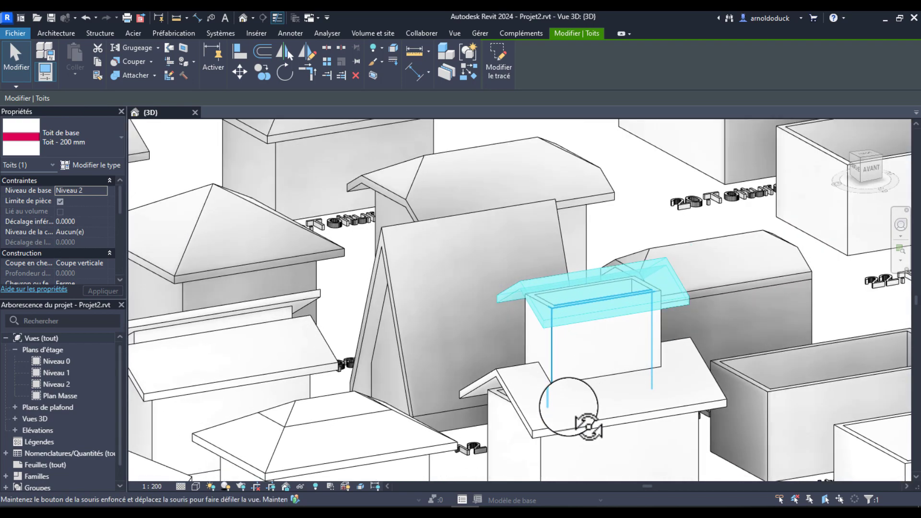
pyautogui.scroll(3, 598, 347)
pyautogui.click(617, 341)
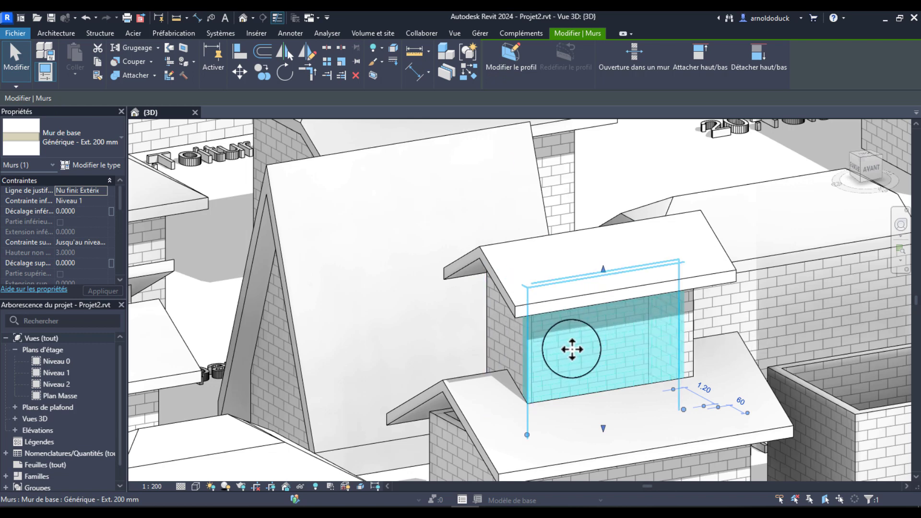
pyautogui.press('Tab')
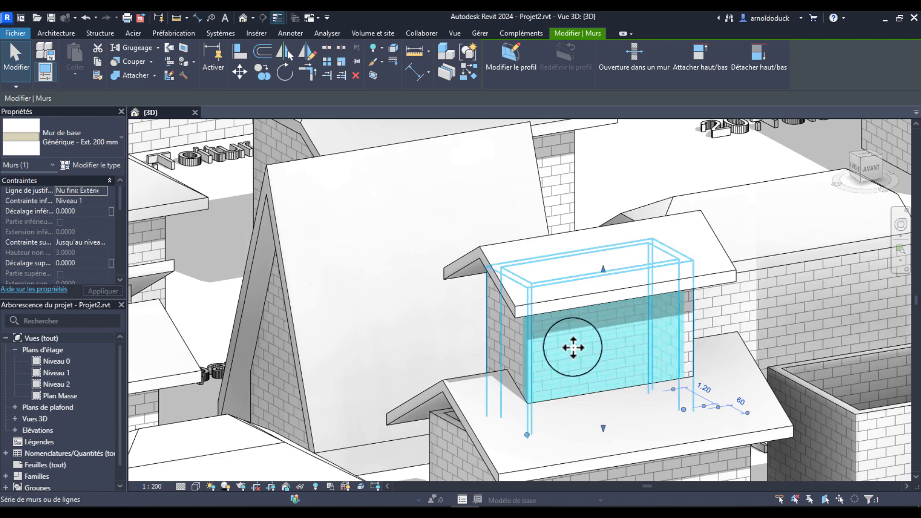
# Step: Isolate the upper monitor roof in a section box and extend the box down to include the walls and the lower roof's ridge
pyautogui.click(687, 241)
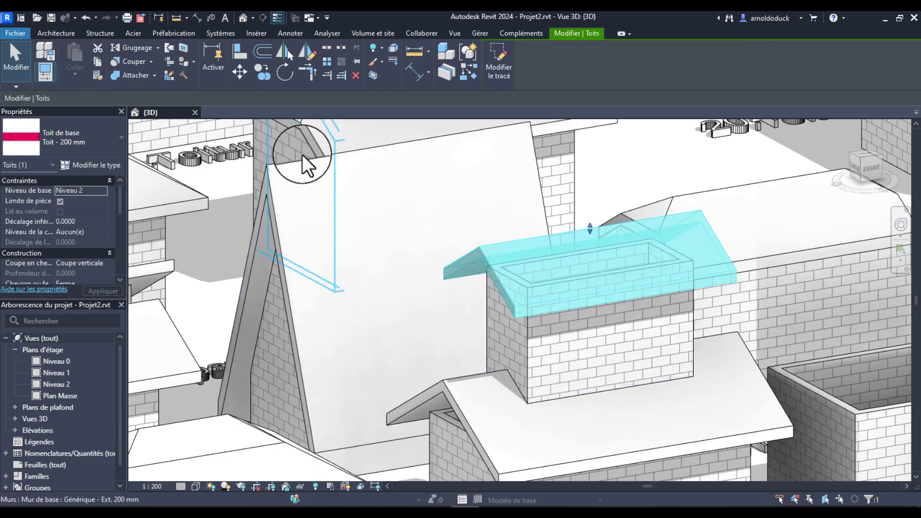
pyautogui.keyDown('shift'); pyautogui.moveTo(591, 328); pyautogui.dragTo(809, 228, button='middle'); pyautogui.keyUp('shift')
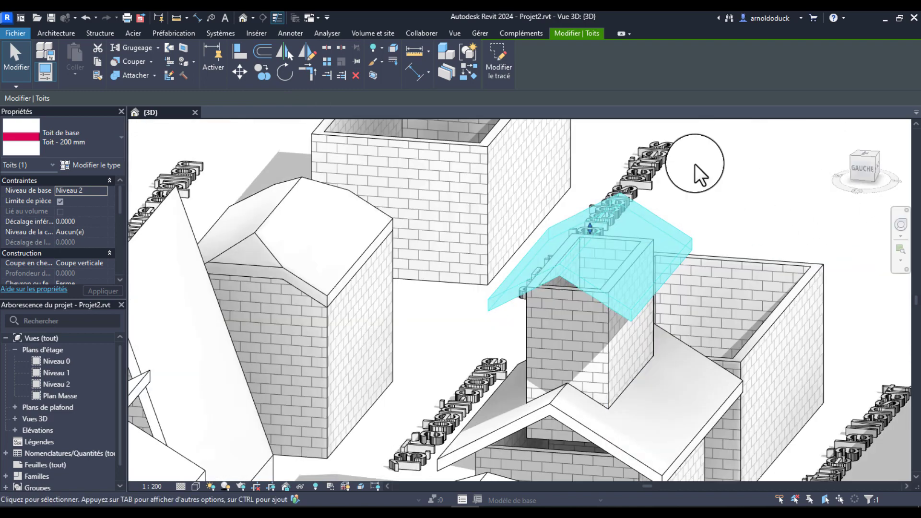
pyautogui.click(373, 75)
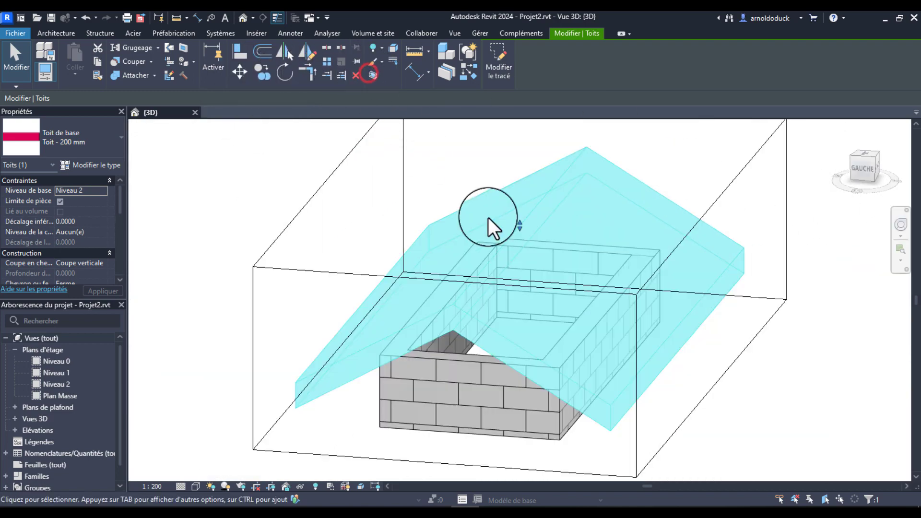
pyautogui.keyDown('shift'); pyautogui.moveTo(576, 239); pyautogui.dragTo(667, 284, button='middle'); pyautogui.keyUp('shift')
pyautogui.click(668, 283)
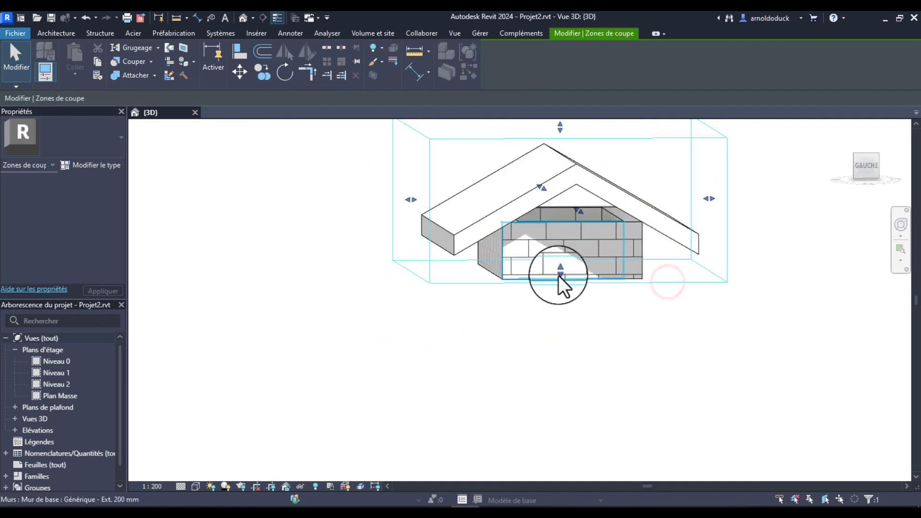
pyautogui.moveTo(560, 272); pyautogui.dragTo(559, 417)
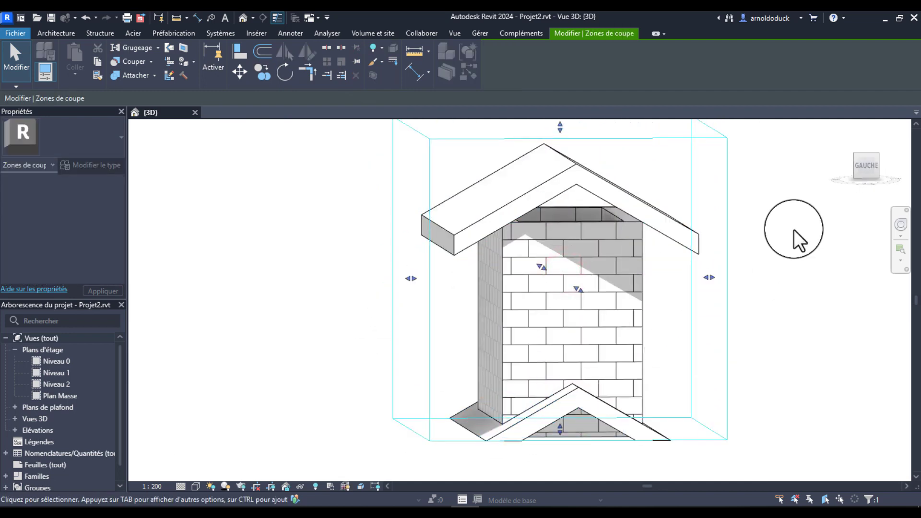
pyautogui.click(653, 216)
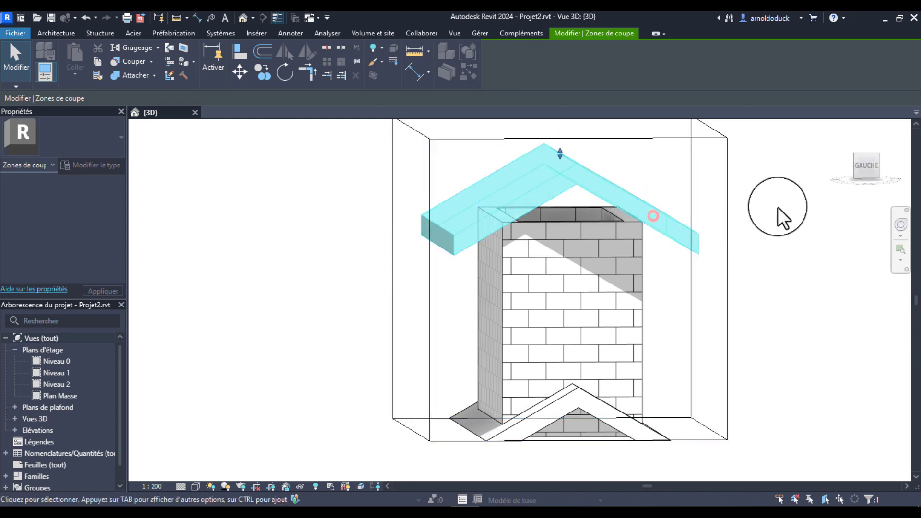
# Step: Lower the upper monitor roof in the left view to a base offset of about -1.3 m from Niveau 2
pyautogui.click(867, 169)
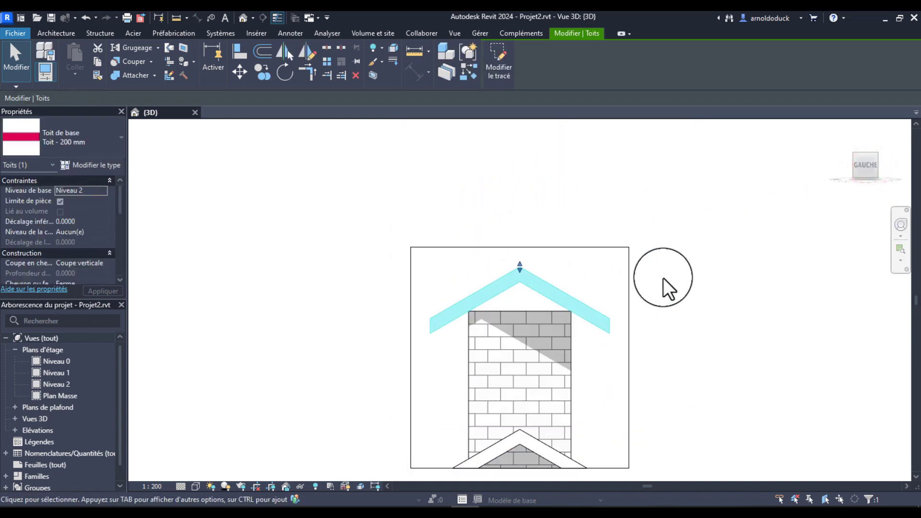
pyautogui.press('Down')
pyautogui.press('Down')
pyautogui.press('Down')
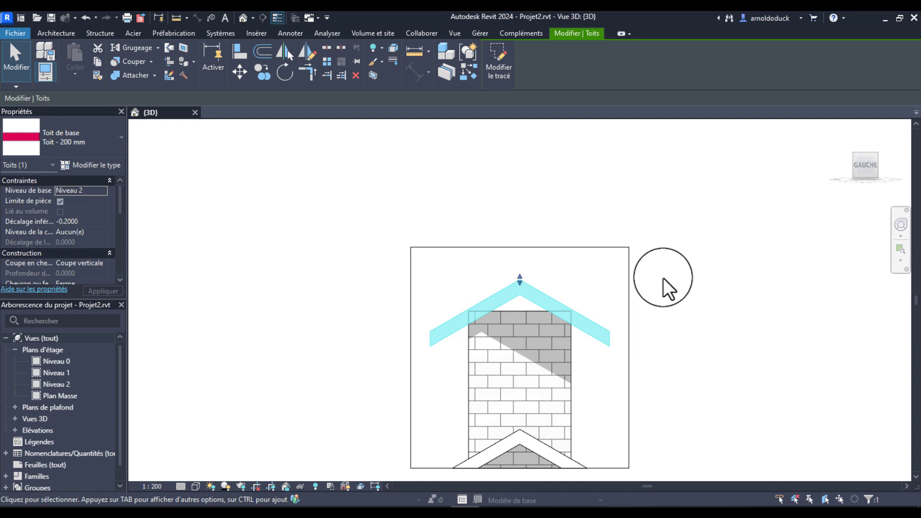
pyautogui.press('Down')
pyautogui.press('Down')
pyautogui.press('Down')
pyautogui.press('Down')
pyautogui.press('Down')
pyautogui.press('Down')
pyautogui.press('Down')
pyautogui.press('Down')
pyautogui.press('Down')
pyautogui.press('Down')
pyautogui.press('Down')
pyautogui.press('Down')
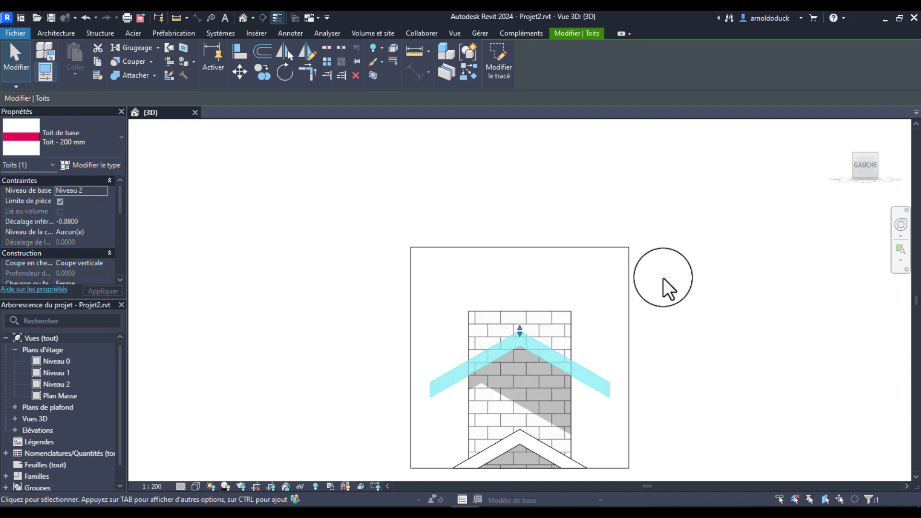
pyautogui.press('Down')
pyautogui.press('Down')
pyautogui.press('Down')
pyautogui.press('Down')
pyautogui.press('Down')
pyautogui.press('Down')
pyautogui.press('Down')
pyautogui.press('Down')
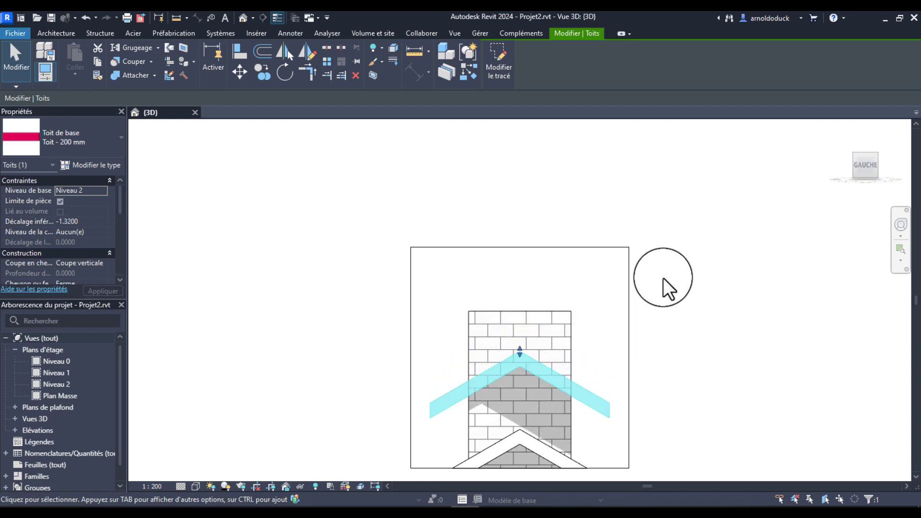
pyautogui.click(662, 277)
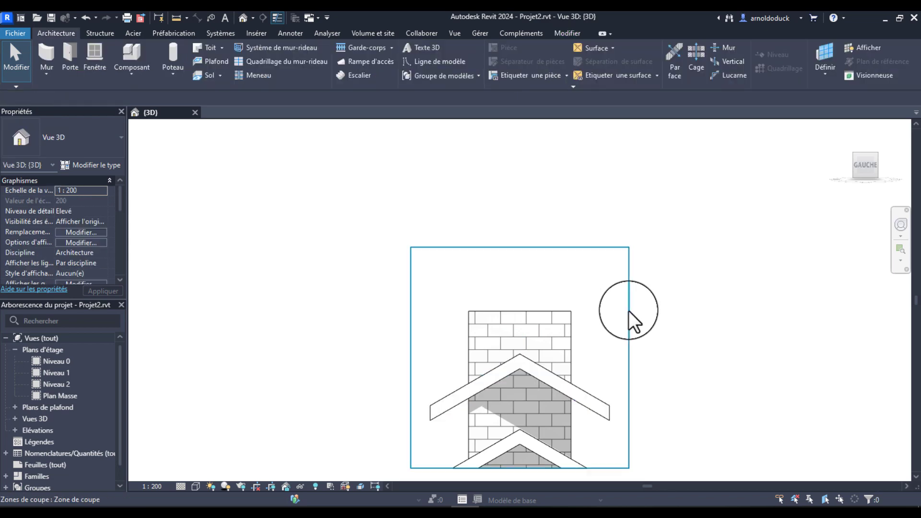
# Step: Attach the tops of the four monitor walls to the upper gable roof
pyautogui.moveTo(650, 273)
pyautogui.keyDown('shift'); pyautogui.mouseDown(button='middle')
pyautogui.moveTo(576, 355)
pyautogui.moveTo(642, 361)
pyautogui.moveTo(565, 349)
pyautogui.moveTo(504, 243)
pyautogui.mouseUp(button='middle'); pyautogui.keyUp('shift')
pyautogui.keyDown('shift'); pyautogui.moveTo(522, 272); pyautogui.dragTo(539, 288, button='middle'); pyautogui.keyUp('shift')
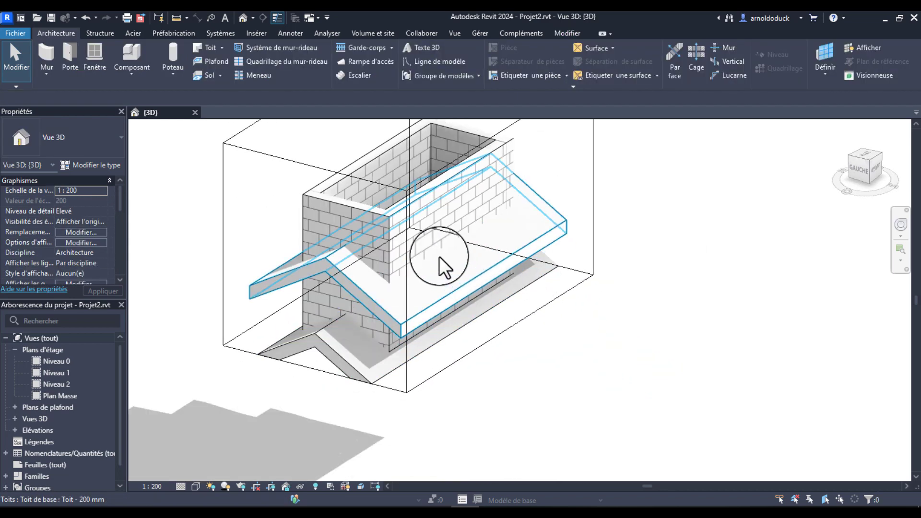
pyautogui.press('Tab')
pyautogui.click(361, 313)
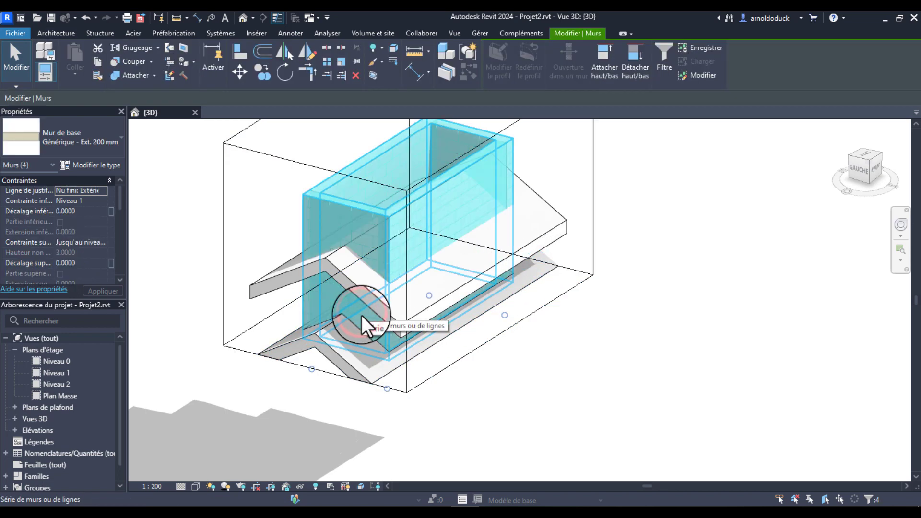
pyautogui.click(597, 52)
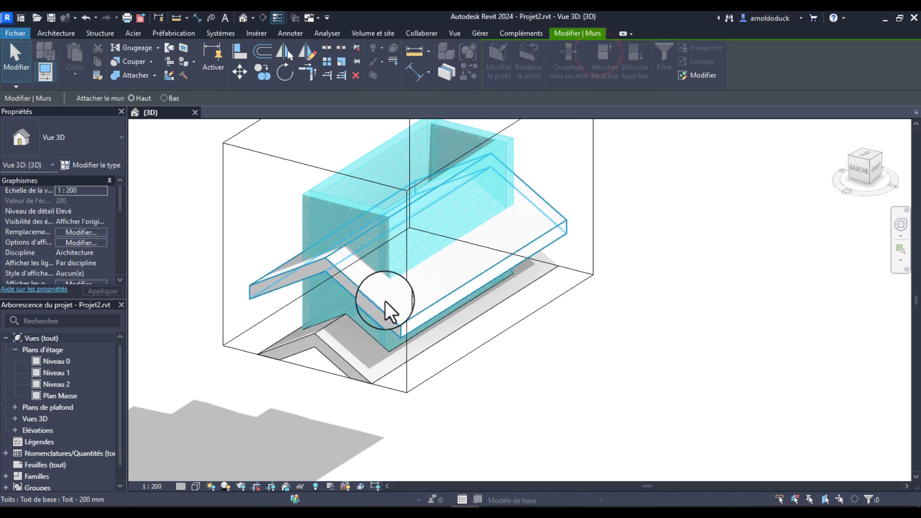
pyautogui.click(385, 301)
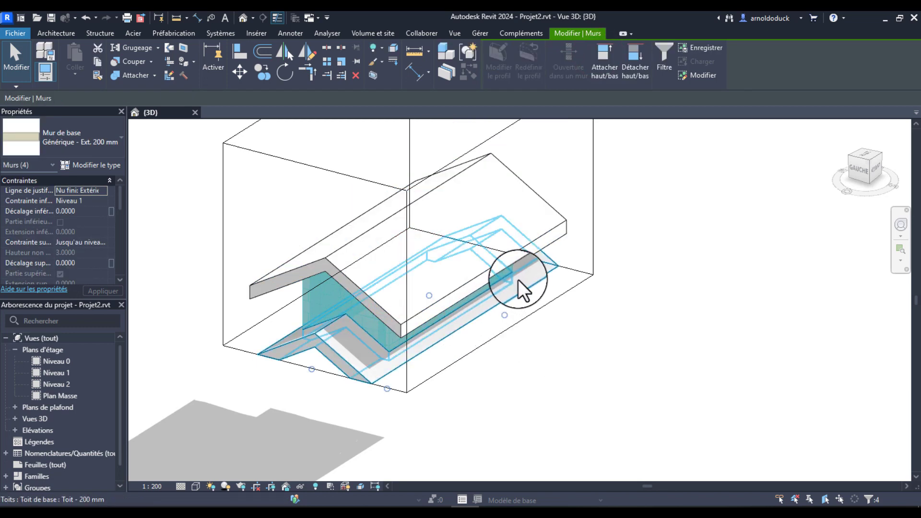
pyautogui.moveTo(523, 288); pyautogui.dragTo(601, 232, button='middle')
pyautogui.scroll(-1, 551, 234)
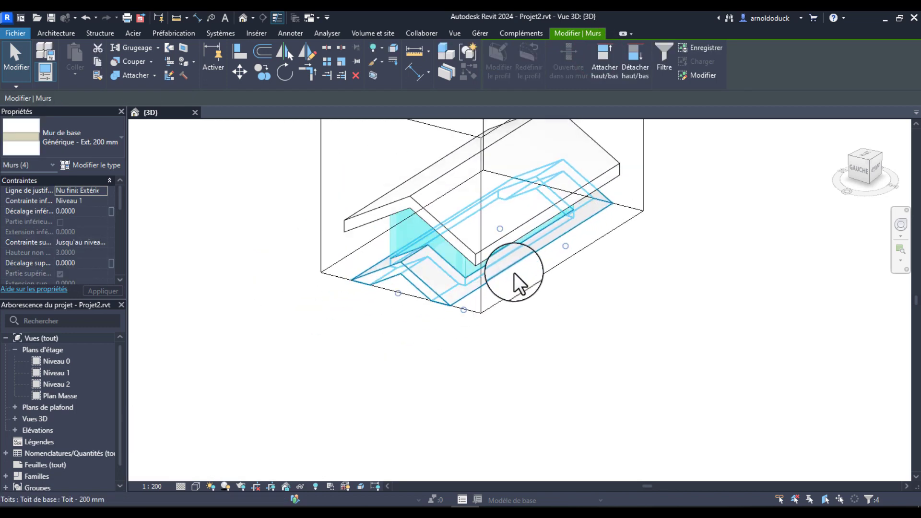
pyautogui.click(211, 246)
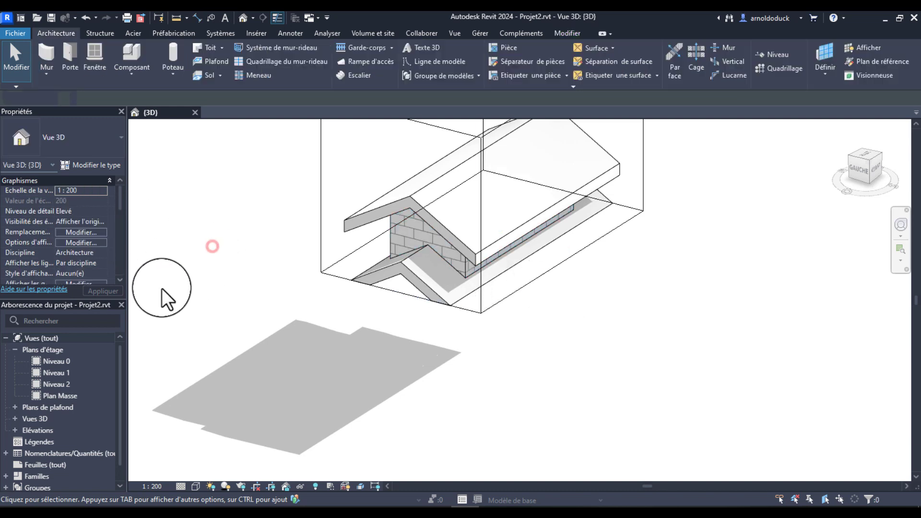
# Step: Turn off the 3D view's section box to show the whole roof catalogue
pyautogui.scroll(-2, 74, 187)
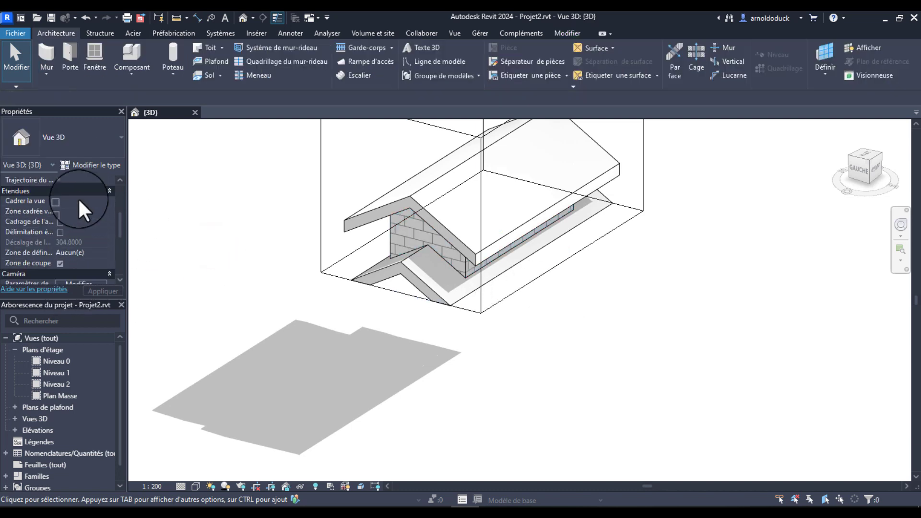
pyautogui.scroll(4, 77, 198)
pyautogui.scroll(-1, 80, 241)
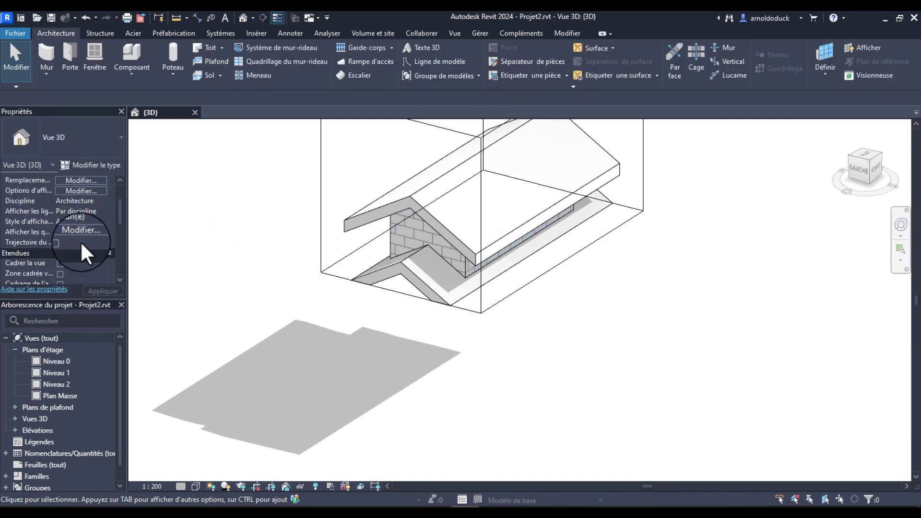
pyautogui.scroll(-1, 80, 241)
pyautogui.scroll(2, 79, 242)
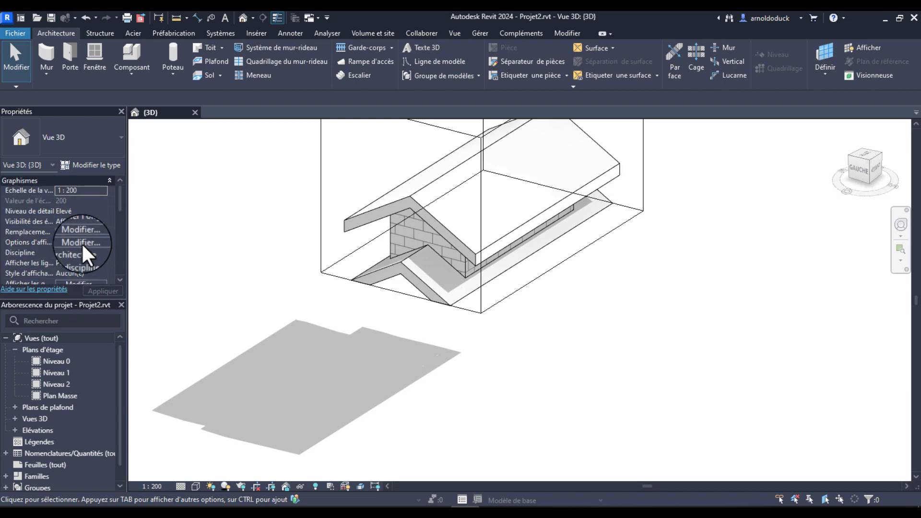
pyautogui.scroll(-3, 80, 243)
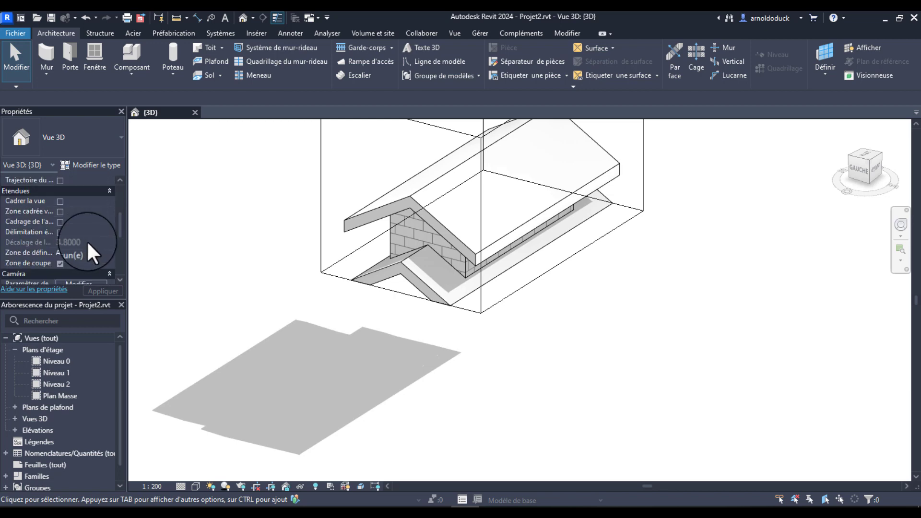
pyautogui.click(60, 263)
pyautogui.scroll(-2, 478, 292)
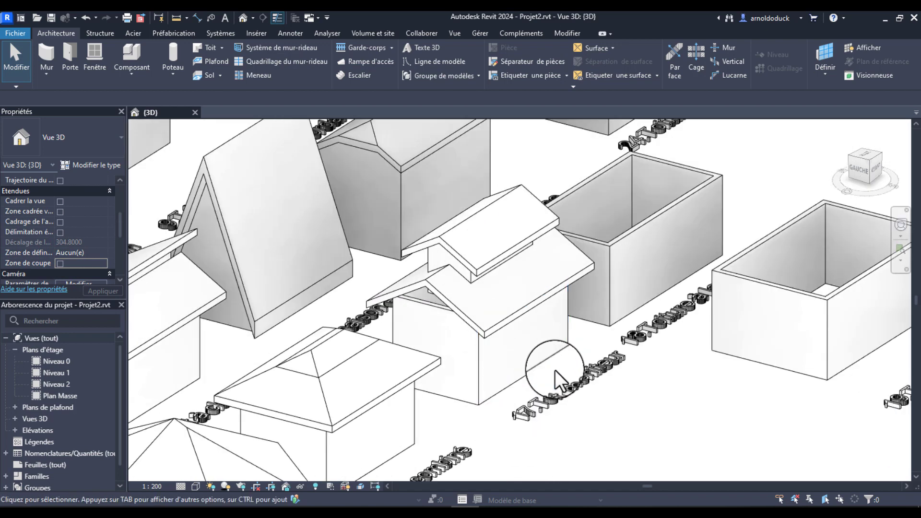
# Step: Attach the tops of the monitor building's four main walls to the lower gable roof
pyautogui.press('Tab')
pyautogui.click(498, 359)
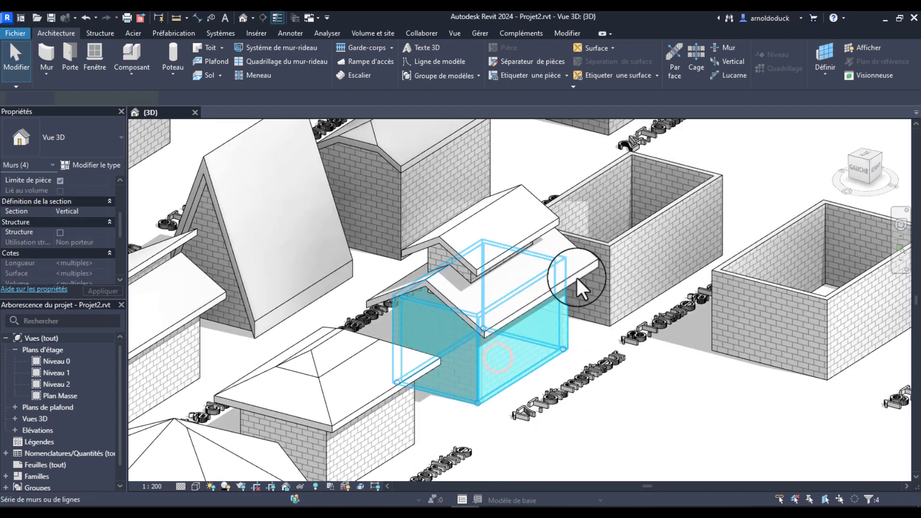
pyautogui.click(488, 299)
pyautogui.press('Escape')
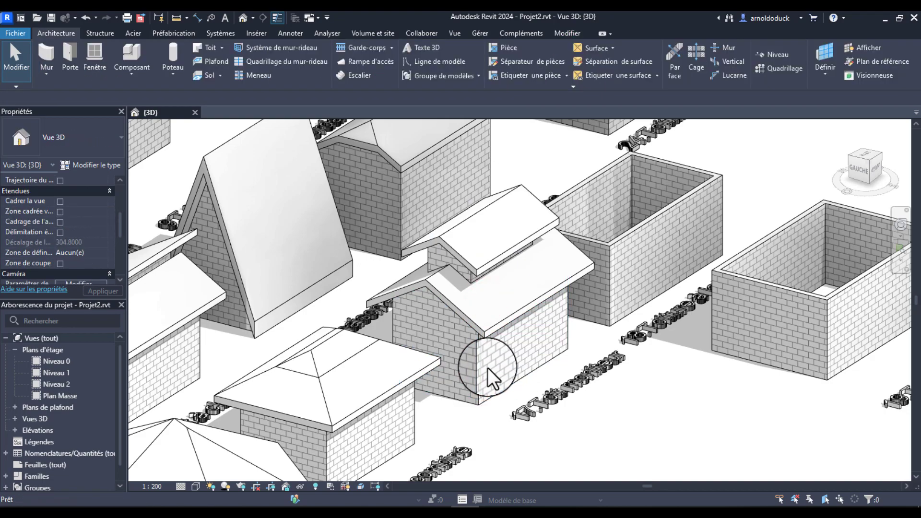
# Step: Examine the completed monitor roof (17) from several angles and compare it with the neighbouring models
pyautogui.scroll(-1, 522, 353)
pyautogui.keyDown('shift'); pyautogui.moveTo(534, 366); pyautogui.dragTo(501, 407, button='middle'); pyautogui.keyUp('shift')
pyautogui.scroll(5, 500, 407)
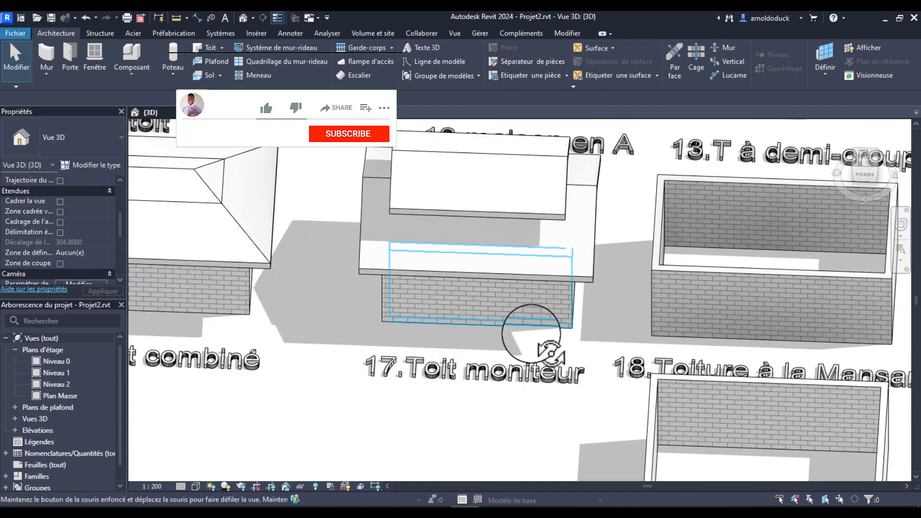
pyautogui.keyDown('shift'); pyautogui.moveTo(539, 374); pyautogui.dragTo(469, 279, button='middle'); pyautogui.keyUp('shift')
pyautogui.scroll(-3, 563, 314)
pyautogui.keyDown('shift'); pyautogui.moveTo(524, 280); pyautogui.dragTo(594, 272, button='middle'); pyautogui.keyUp('shift')
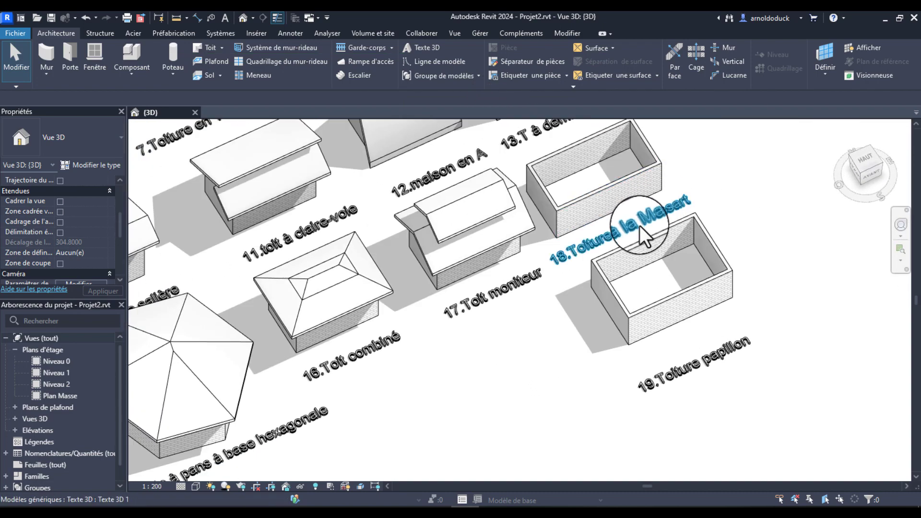
# Step: Start a footprint roof on Niveau 1 and outline the four Mansart (18) walls with a 0.60 m outward overhang
pyautogui.keyDown('shift'); pyautogui.moveTo(705, 182); pyautogui.dragTo(681, 215, button='middle'); pyautogui.keyUp('shift')
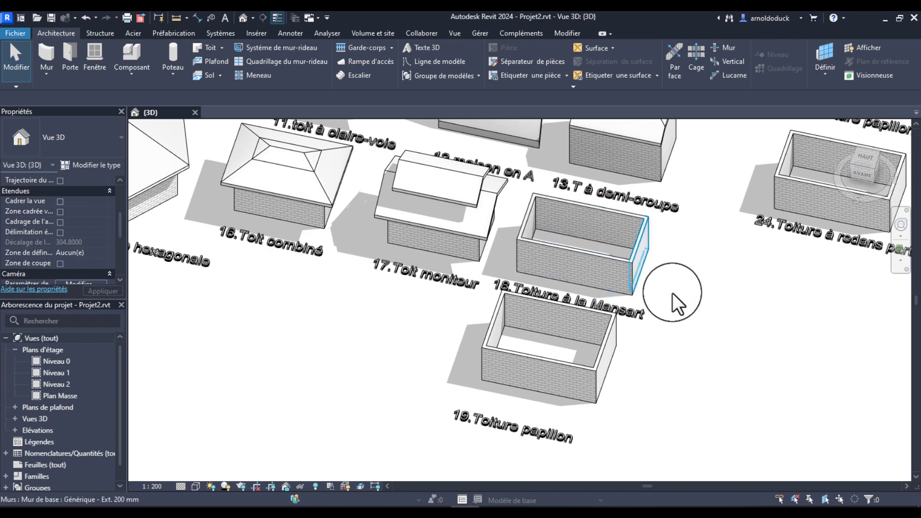
pyautogui.click(702, 298)
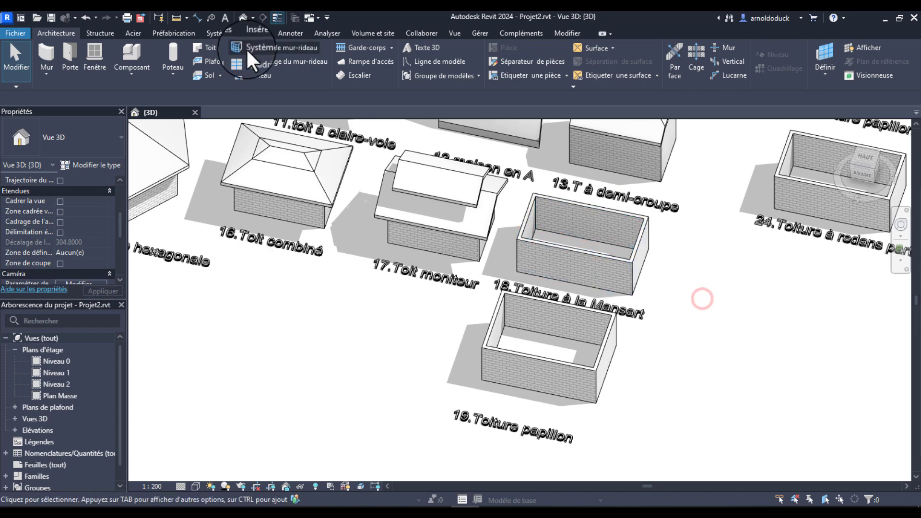
pyautogui.click(206, 48)
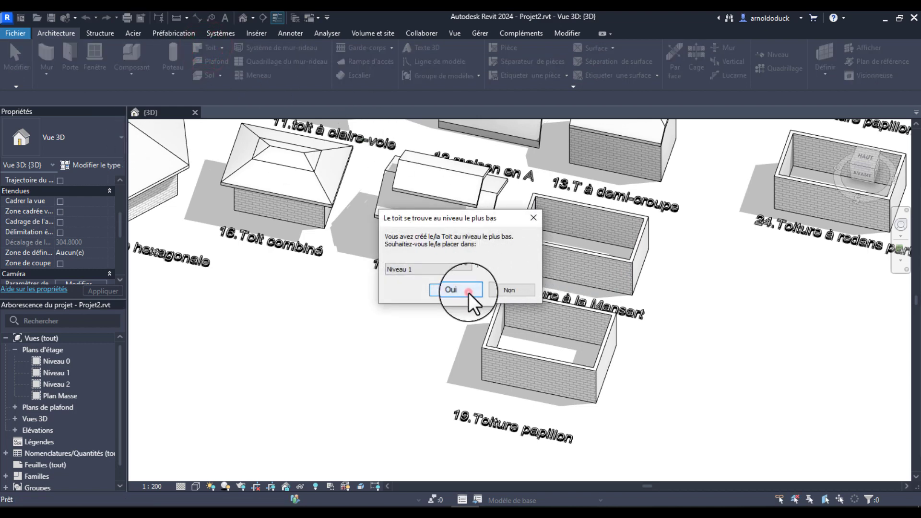
pyautogui.click(468, 291)
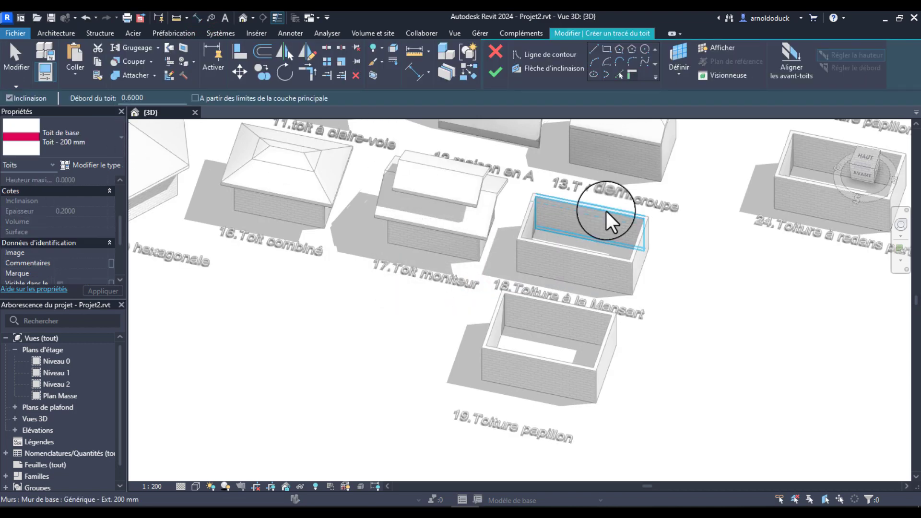
pyautogui.press('Tab')
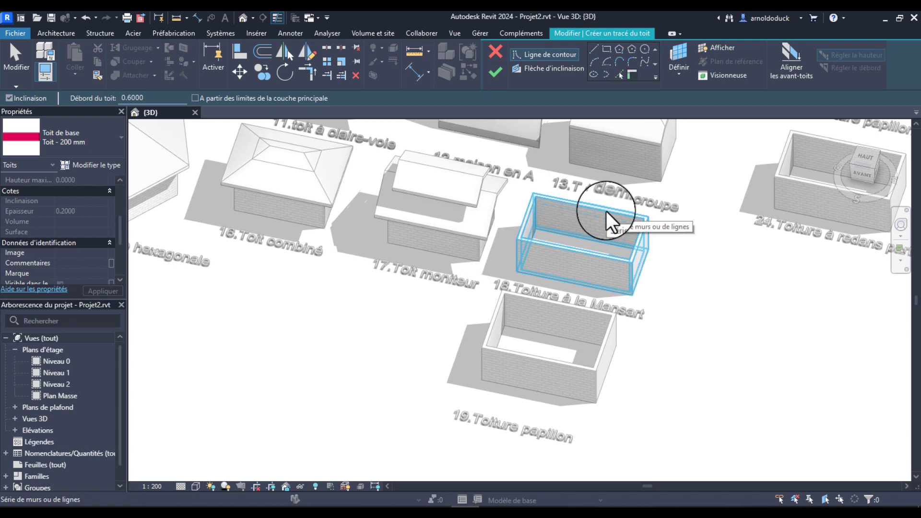
pyautogui.click(606, 211)
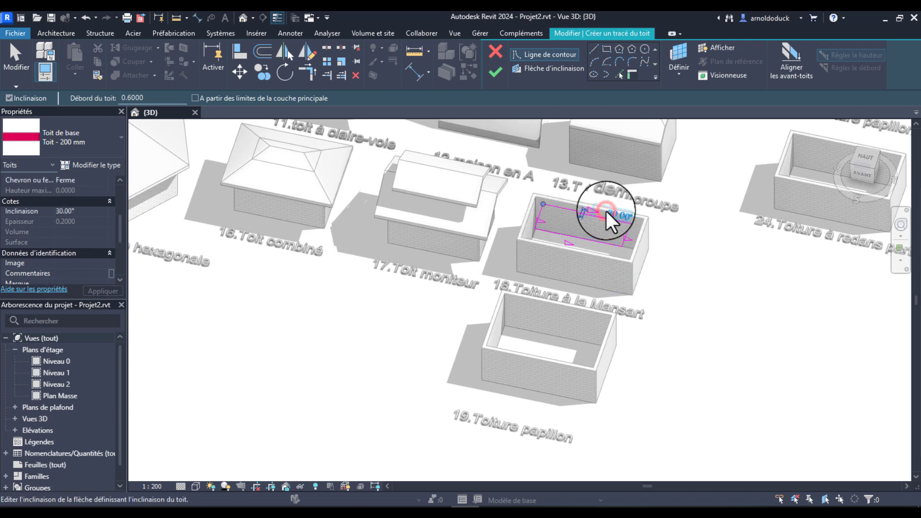
pyautogui.moveTo(569, 267)
pyautogui.keyDown('shift'); pyautogui.mouseDown(button='middle')
pyautogui.moveTo(555, 329)
pyautogui.moveTo(637, 407)
pyautogui.moveTo(620, 288)
pyautogui.mouseUp(button='middle'); pyautogui.keyUp('shift')
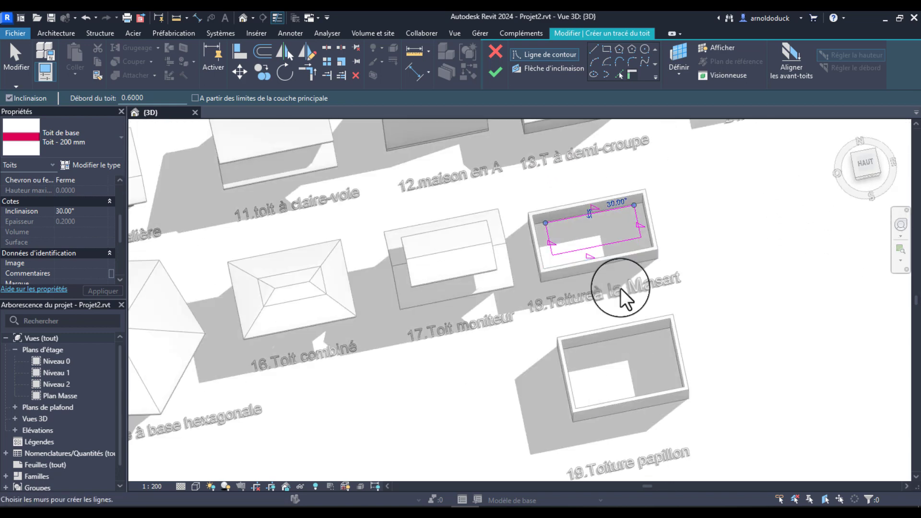
pyautogui.click(587, 215)
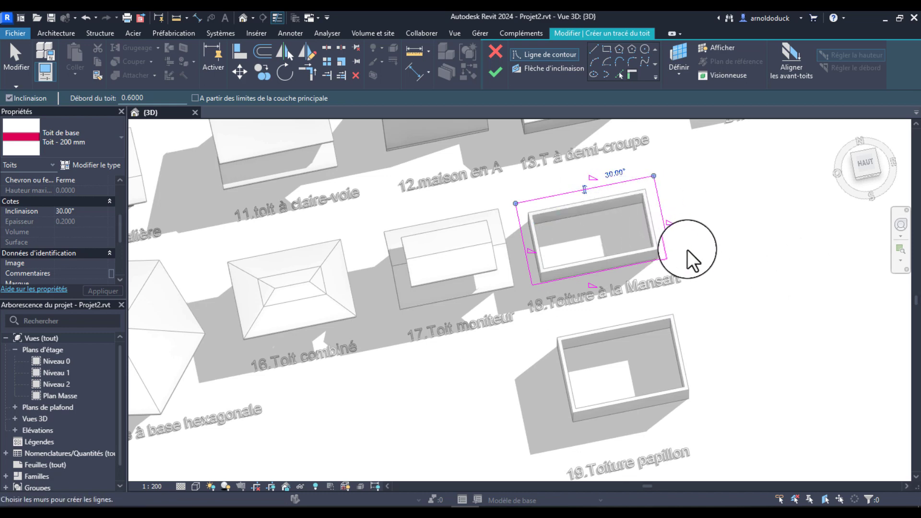
pyautogui.keyDown('shift'); pyautogui.moveTo(643, 267); pyautogui.dragTo(696, 204, button='middle'); pyautogui.keyUp('shift')
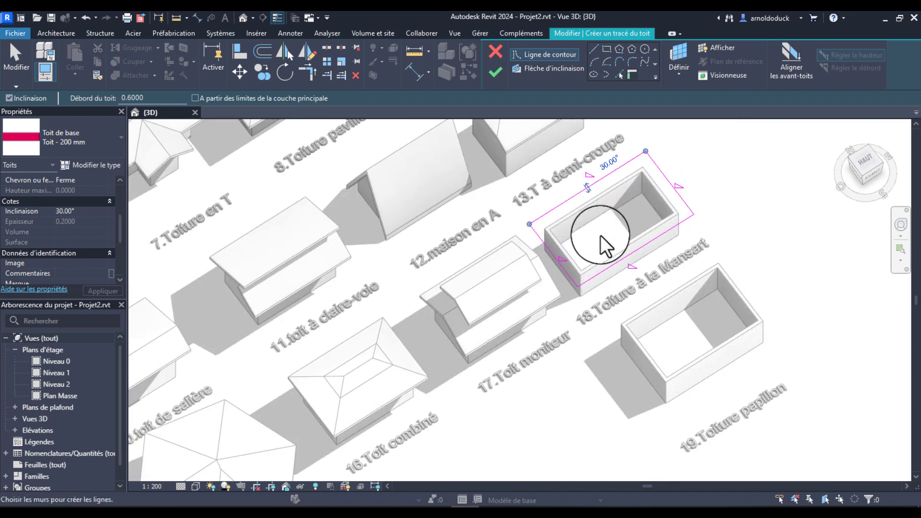
pyautogui.moveTo(600, 241)
pyautogui.keyDown('shift'); pyautogui.mouseDown(button='middle')
pyautogui.moveTo(642, 153)
pyautogui.moveTo(559, 202)
pyautogui.moveTo(596, 187)
pyautogui.mouseUp(button='middle'); pyautogui.keyUp('shift')
pyautogui.press('Escape')
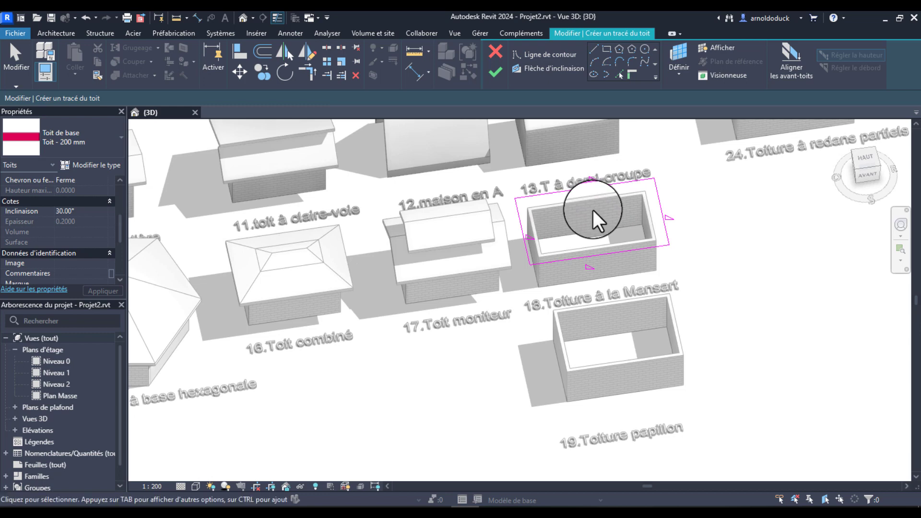
# Step: Set the slope of all four Mansart (18) roof outline edges to 50°
pyautogui.moveTo(606, 238); pyautogui.dragTo(631, 269, button='middle')
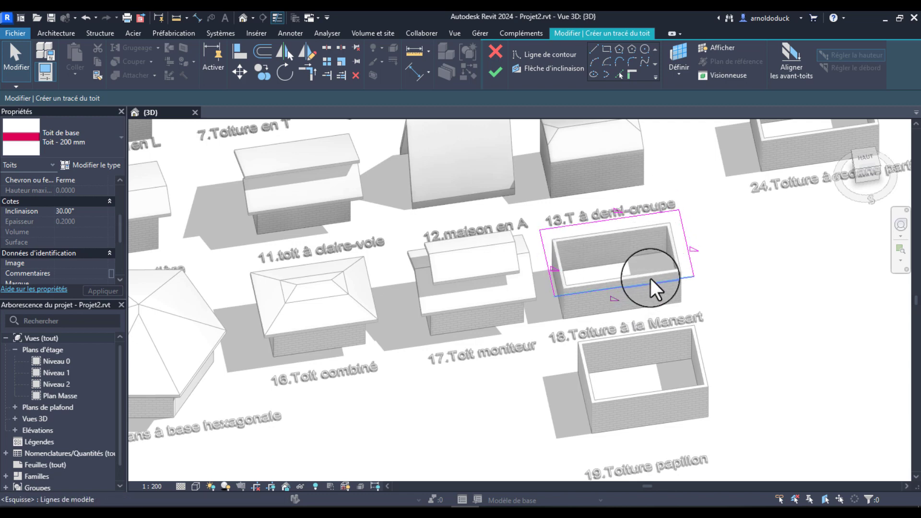
pyautogui.click(686, 234)
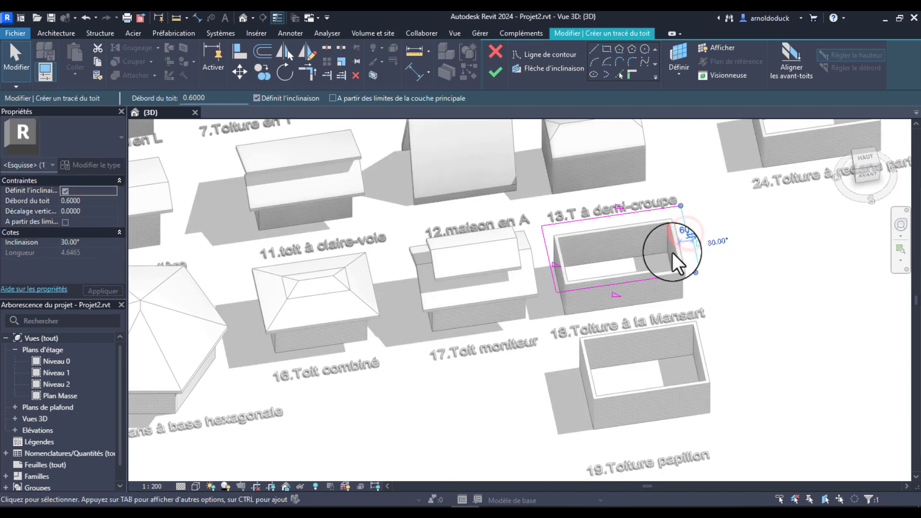
pyautogui.click(714, 242)
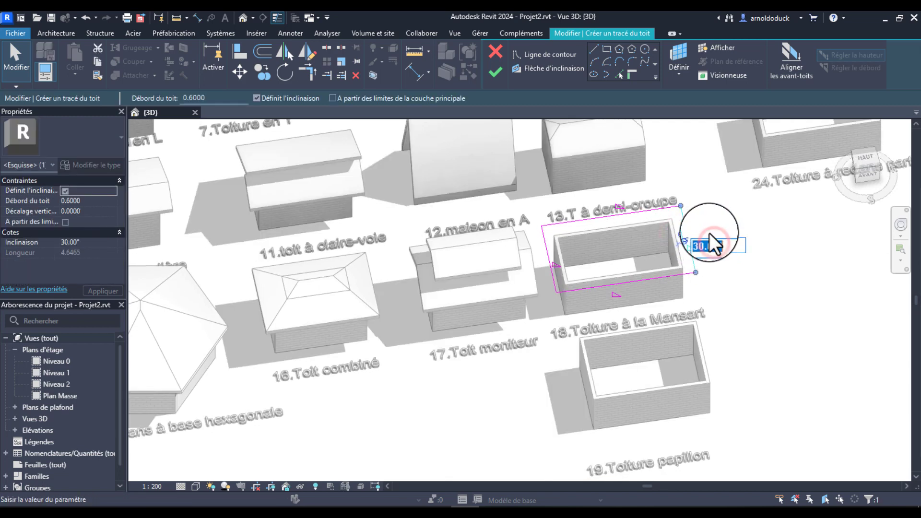
pyautogui.moveTo(731, 281)
pyautogui.mouseDown()
pyautogui.moveTo(525, 229)
pyautogui.moveTo(552, 198)
pyautogui.mouseUp()
pyautogui.click(219, 98)
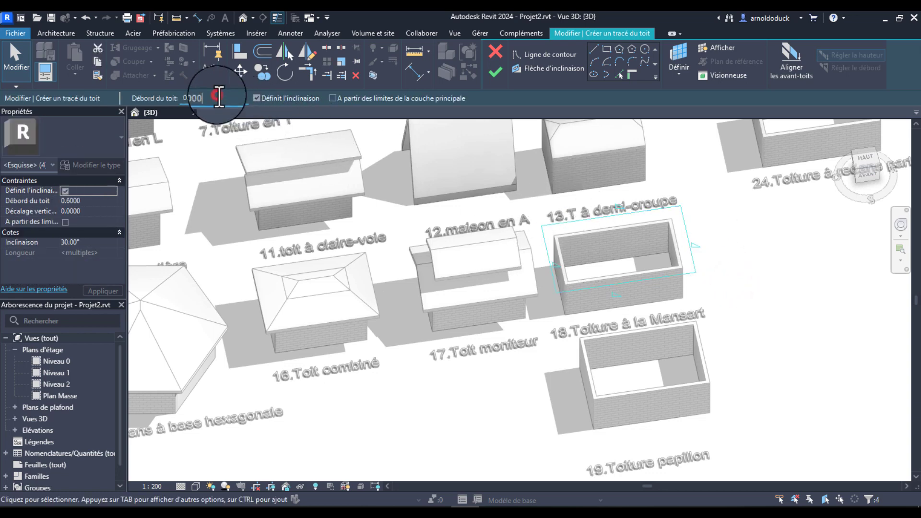
pyautogui.click(83, 242)
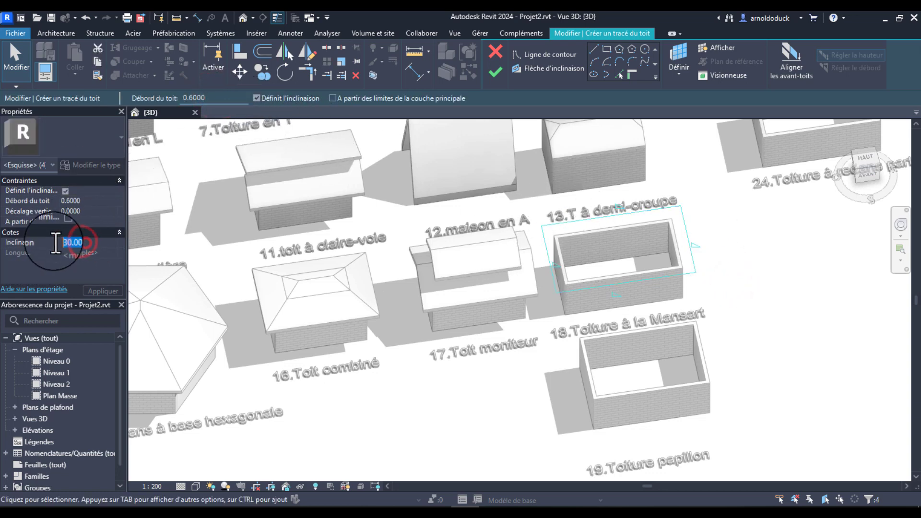
pyautogui.press('BackSpace')
pyautogui.write('50')
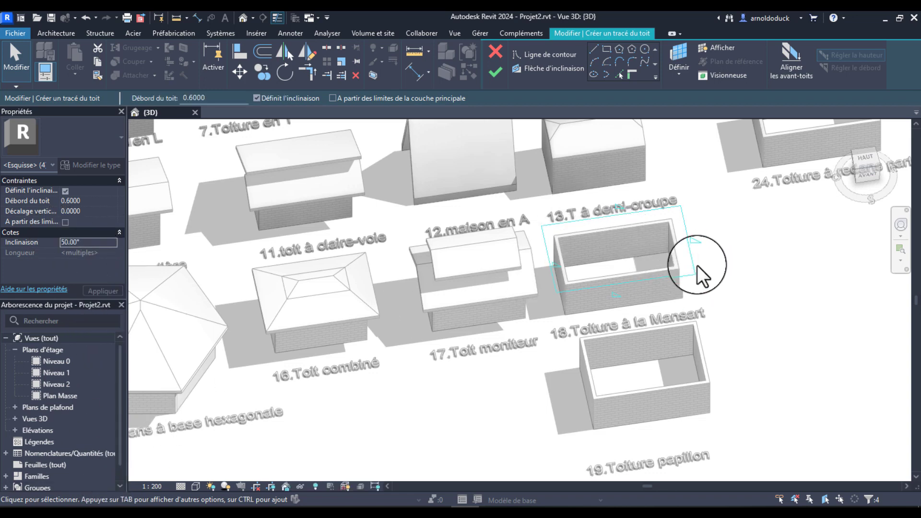
pyautogui.press('Escape')
# Step: Finish the Mansart footprint roof and attach the highlighted walls to it
pyautogui.moveTo(713, 290); pyautogui.dragTo(718, 271, button='middle')
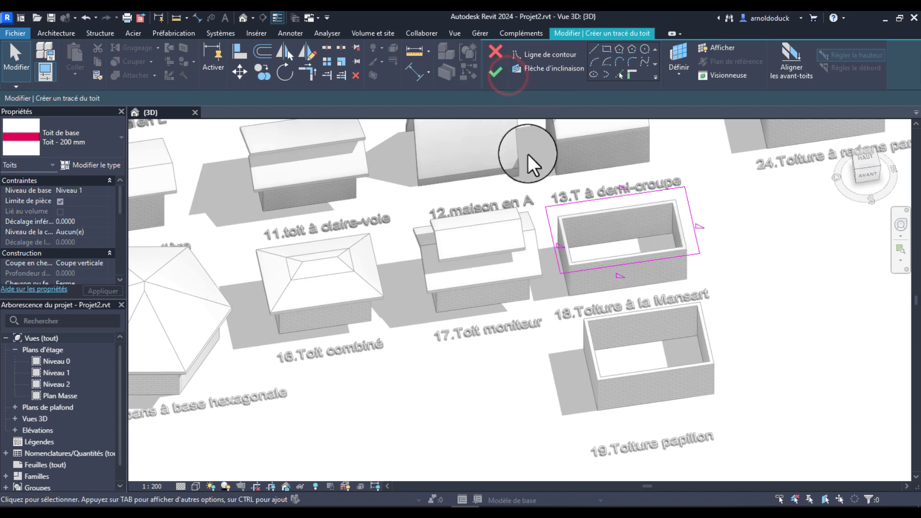
pyautogui.click(500, 73)
pyautogui.scroll(4, 613, 160)
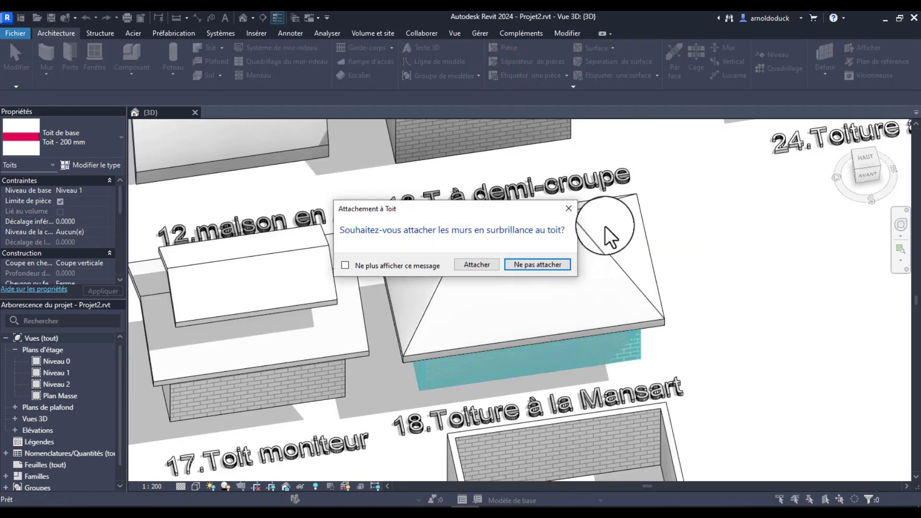
pyautogui.click(487, 264)
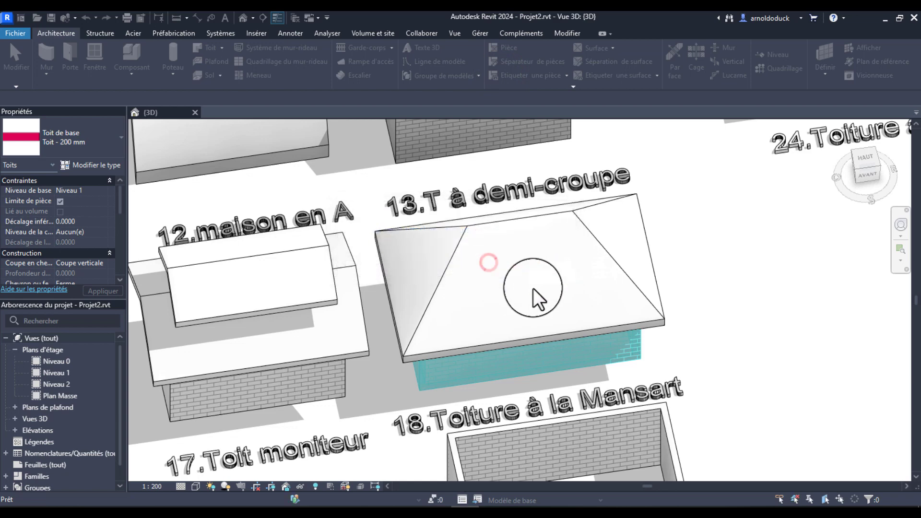
pyautogui.scroll(-4, 582, 235)
# Step: Reopen the Mansart roof's footprint sketch for editing
pyautogui.doubleClick(616, 235)
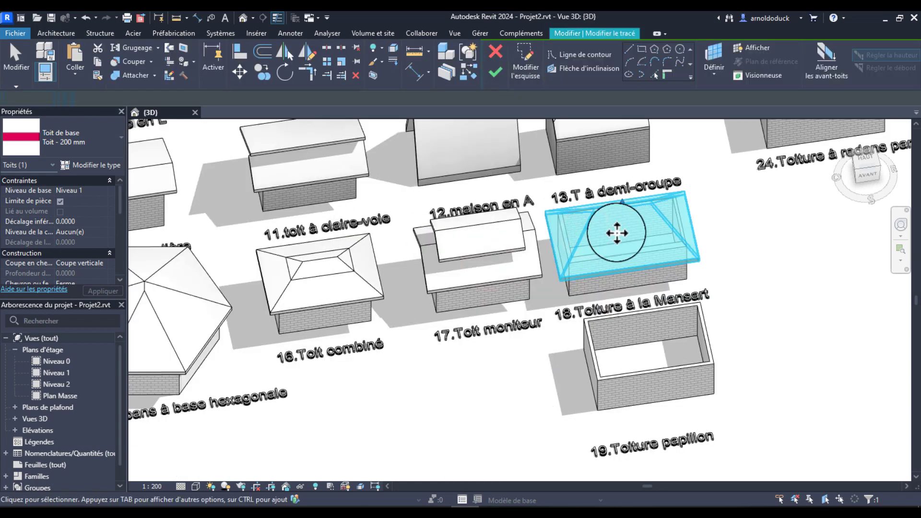
pyautogui.moveTo(626, 236)
pyautogui.mouseDown(button='middle')
pyautogui.moveTo(635, 365)
pyautogui.moveTo(648, 380)
pyautogui.mouseUp(button='middle')
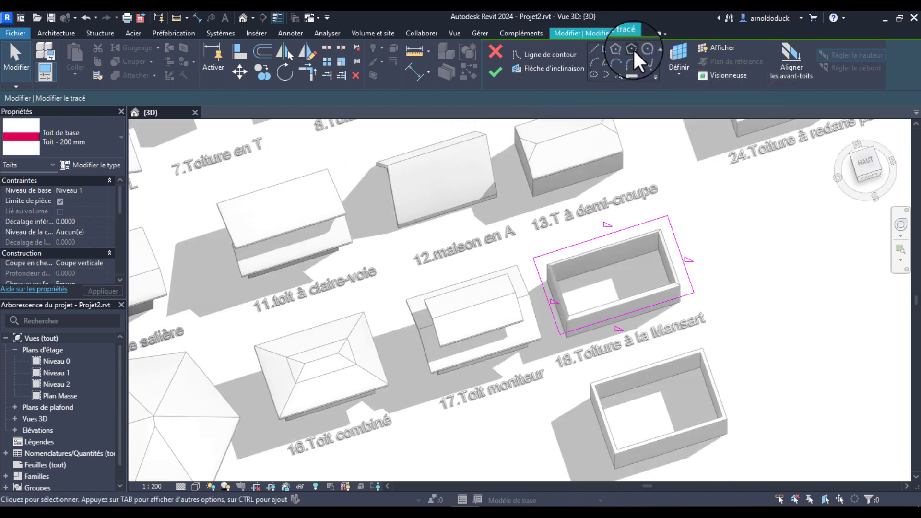
pyautogui.click(620, 74)
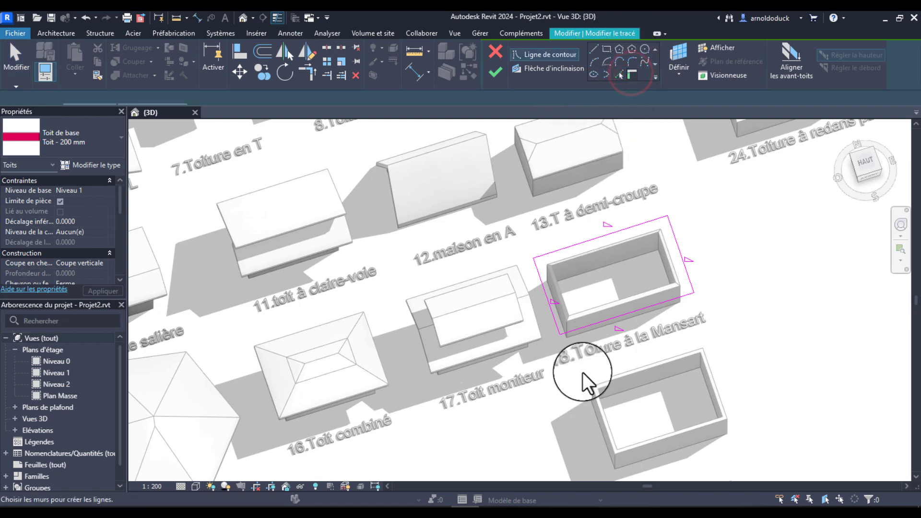
pyautogui.scroll(4, 562, 287)
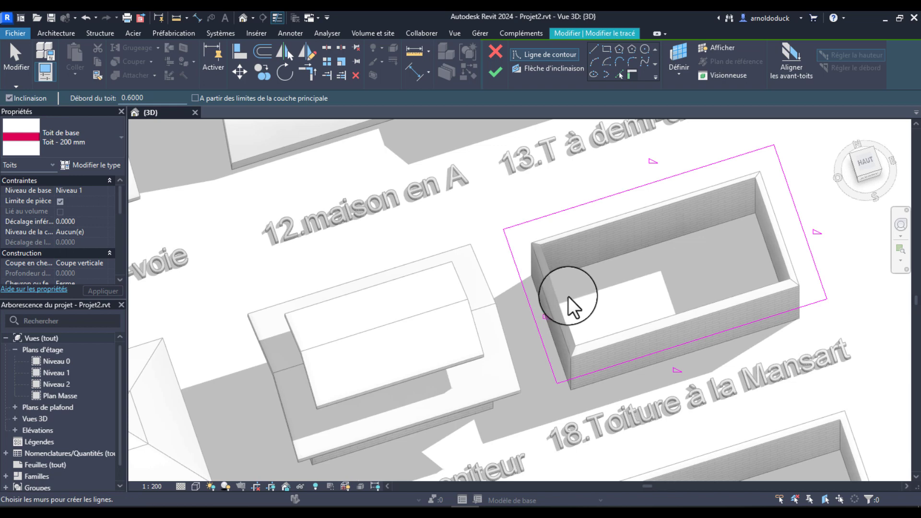
pyautogui.press('Escape')
pyautogui.press('Escape')
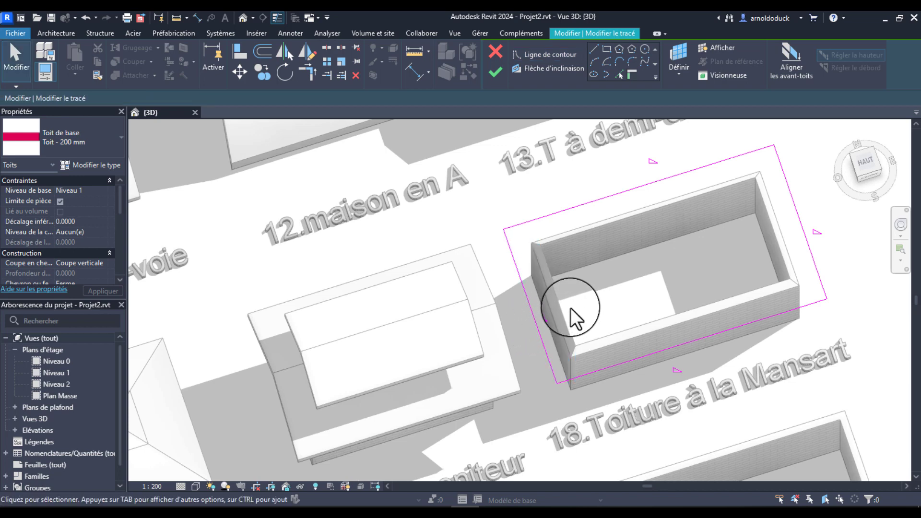
# Step: Add an inner rectangle to the Mansart roof sketch, offset 0.60 m inward from the inner wall faces, working in top view
pyautogui.click(607, 49)
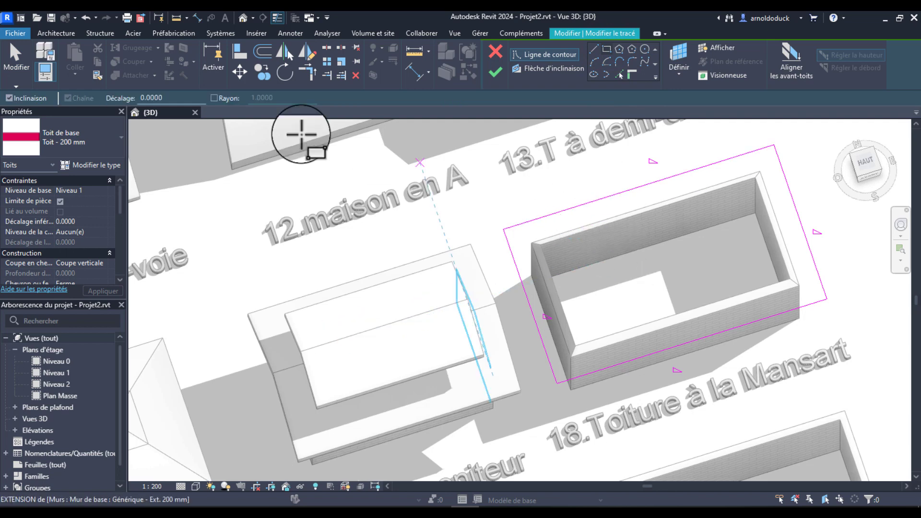
pyautogui.click(150, 97)
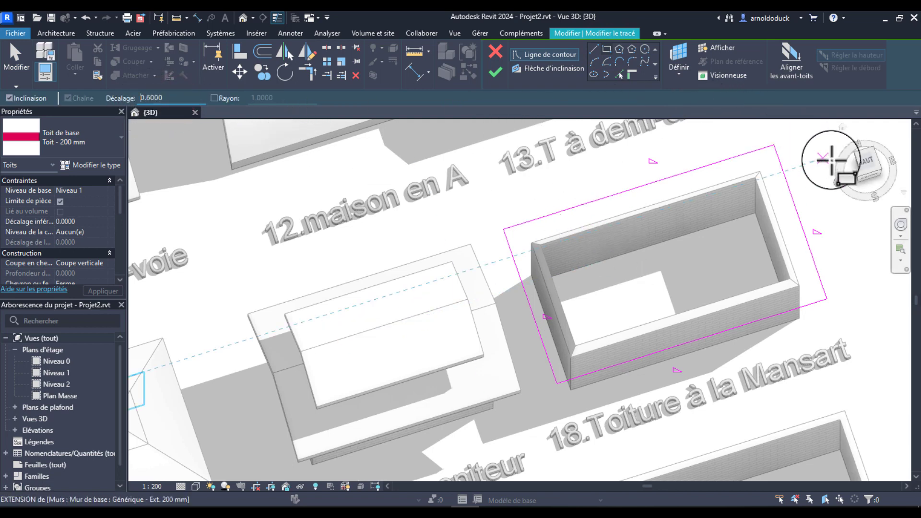
pyautogui.click(864, 165)
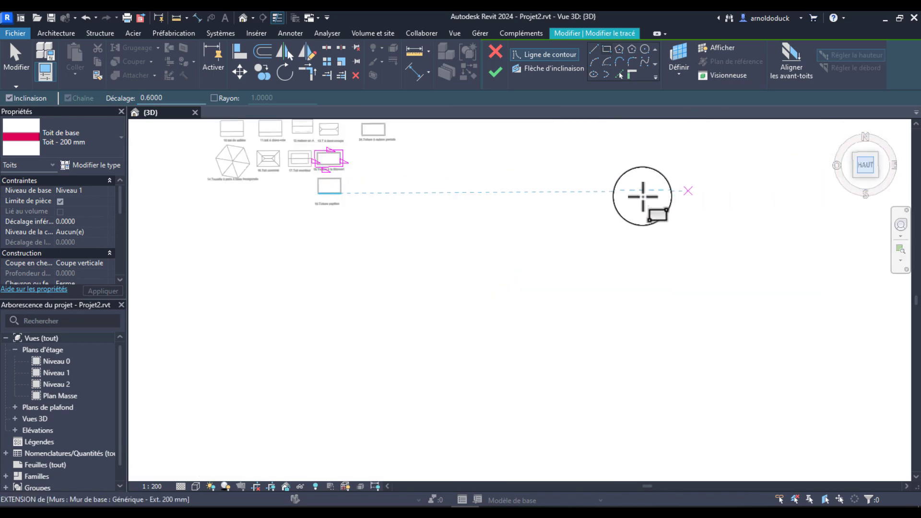
pyautogui.scroll(8, 353, 155)
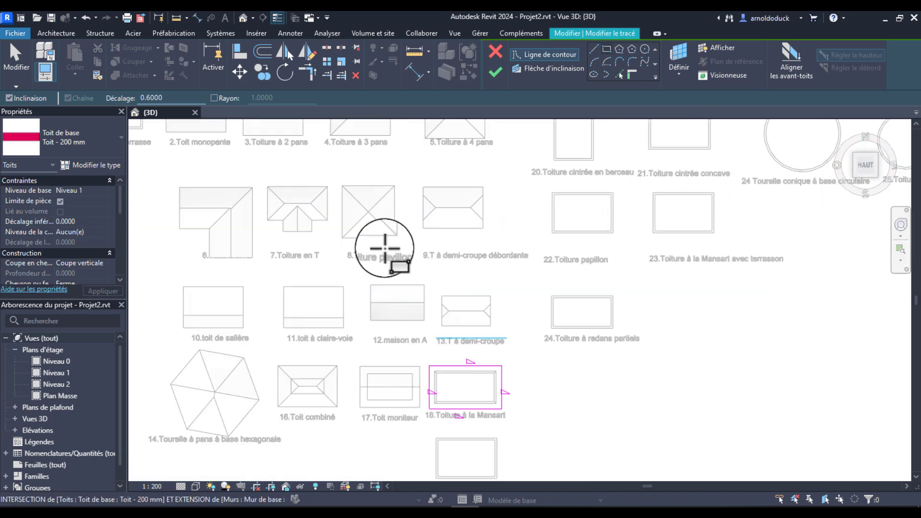
pyautogui.scroll(-3, 421, 273)
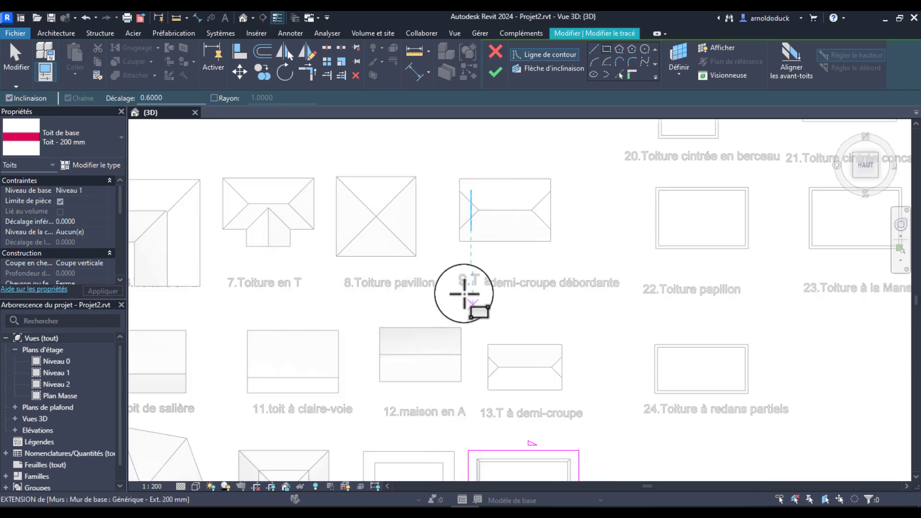
pyautogui.moveTo(462, 294)
pyautogui.mouseDown(button='middle')
pyautogui.moveTo(427, 259)
pyautogui.moveTo(477, 154)
pyautogui.mouseUp(button='middle')
pyautogui.scroll(6, 456, 343)
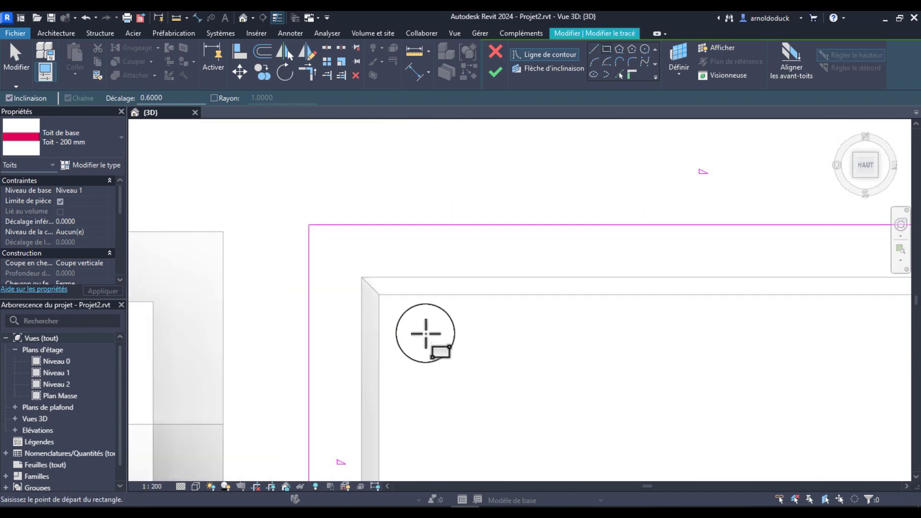
pyautogui.click(377, 300)
pyautogui.scroll(-4, 460, 338)
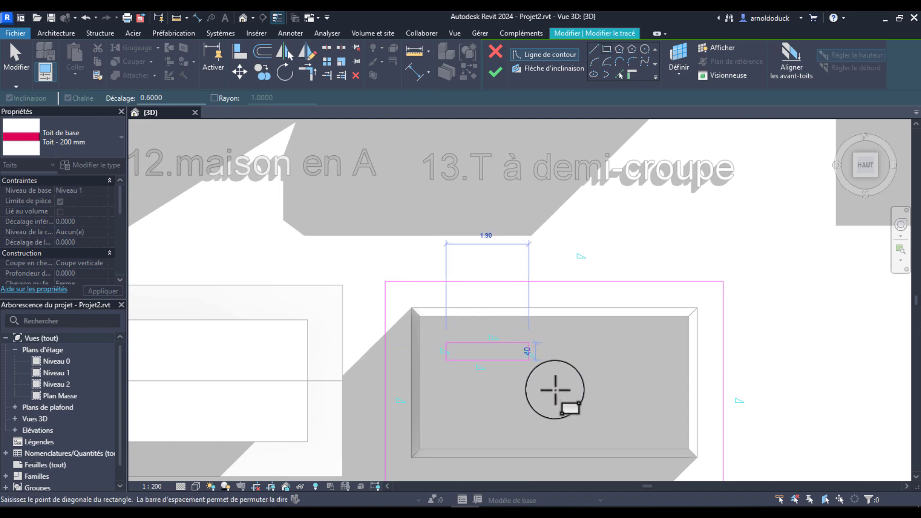
pyautogui.click(689, 449)
pyautogui.moveTo(637, 380); pyautogui.dragTo(635, 299, button='middle')
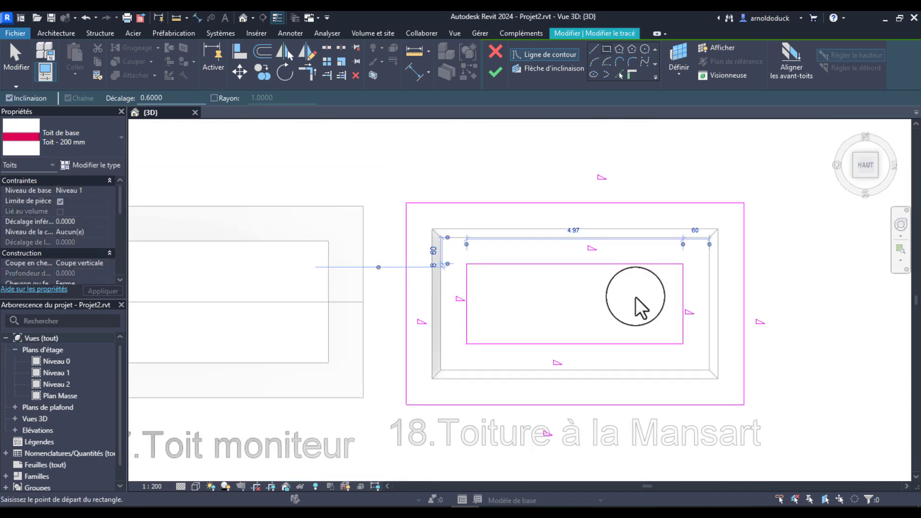
pyautogui.press('Escape')
pyautogui.press('Escape')
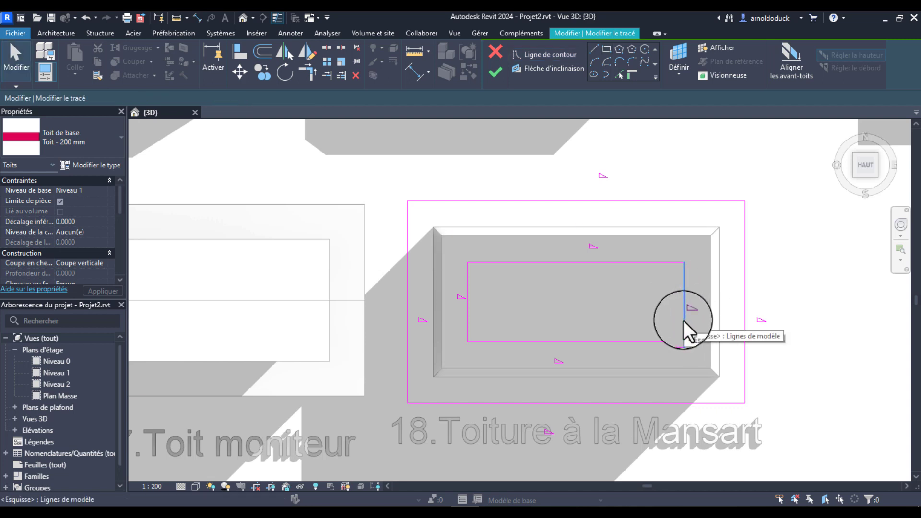
# Step: Remove the slope definition from the inner rectangle's four lines and finish the edited Mansart roof footprint
pyautogui.click(682, 306)
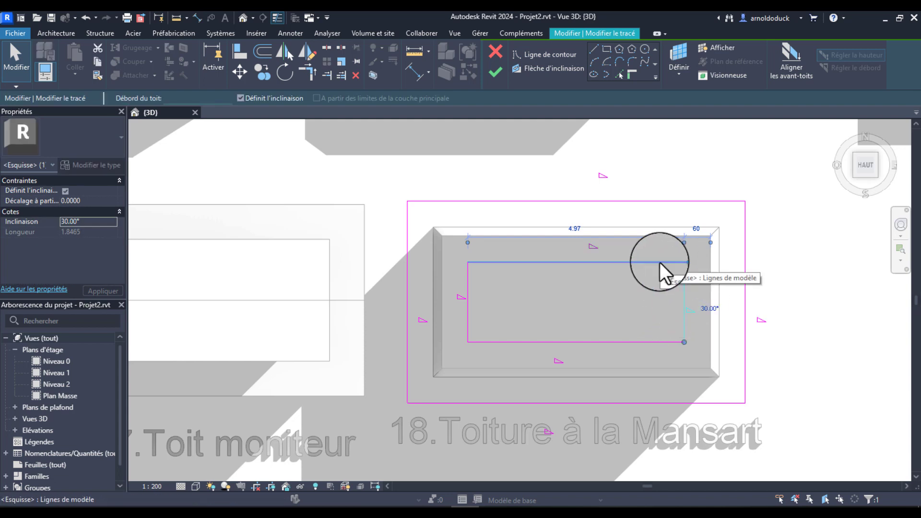
pyautogui.click(687, 362)
pyautogui.moveTo(687, 362)
pyautogui.mouseDown()
pyautogui.moveTo(465, 261)
pyautogui.moveTo(456, 236)
pyautogui.mouseUp()
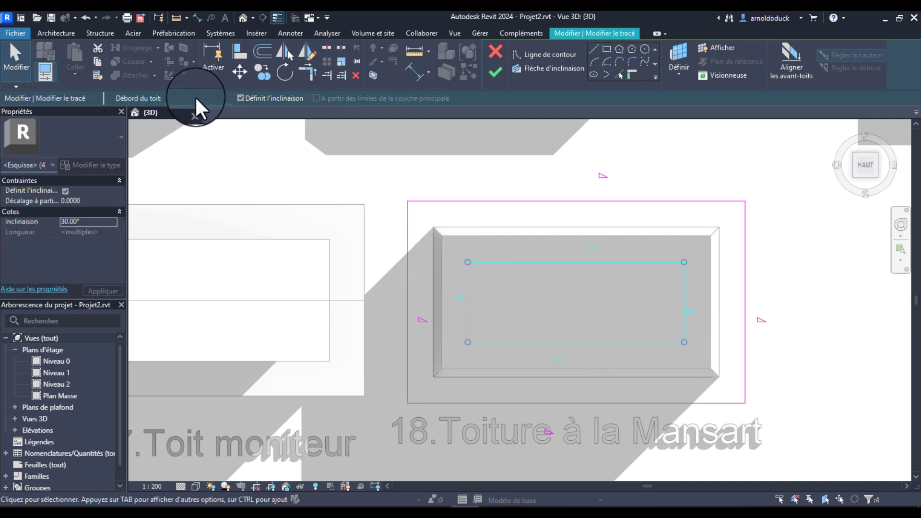
pyautogui.click(241, 98)
pyautogui.moveTo(577, 306); pyautogui.dragTo(570, 276, button='middle')
pyautogui.scroll(1, 573, 282)
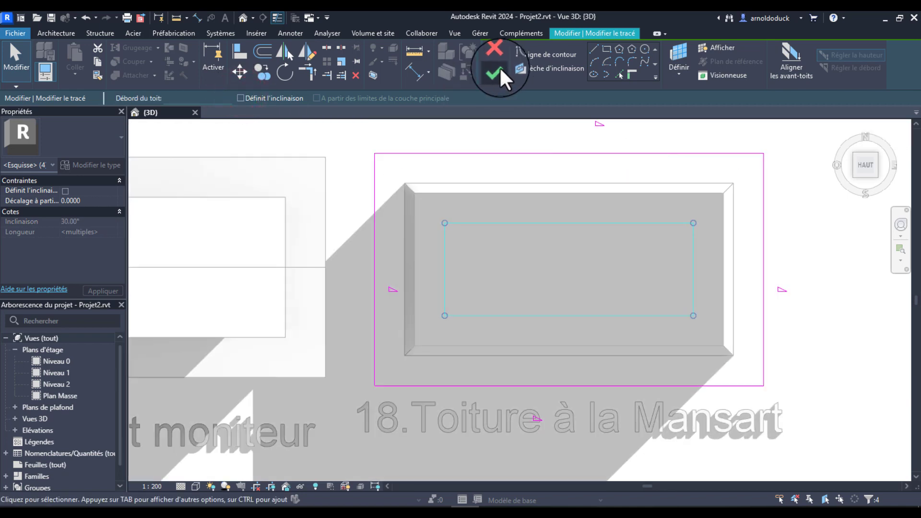
pyautogui.click(497, 68)
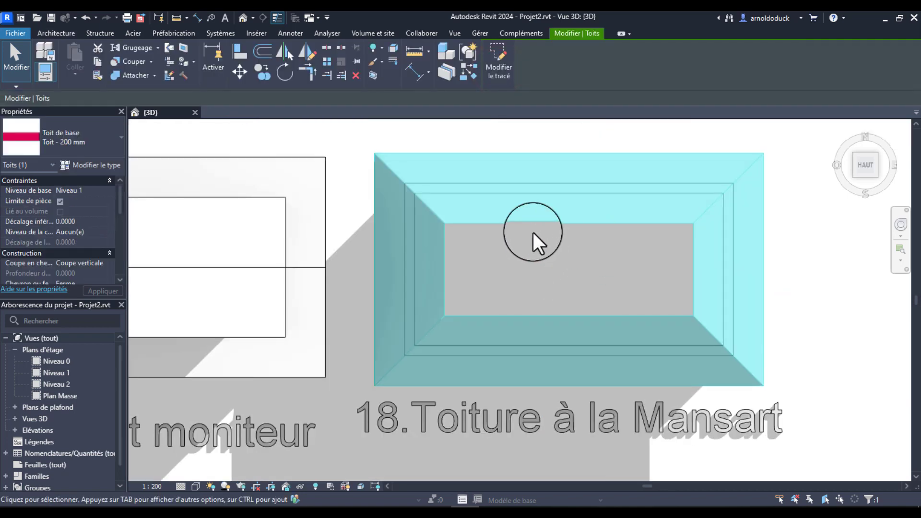
pyautogui.moveTo(559, 257); pyautogui.dragTo(532, 225, button='middle')
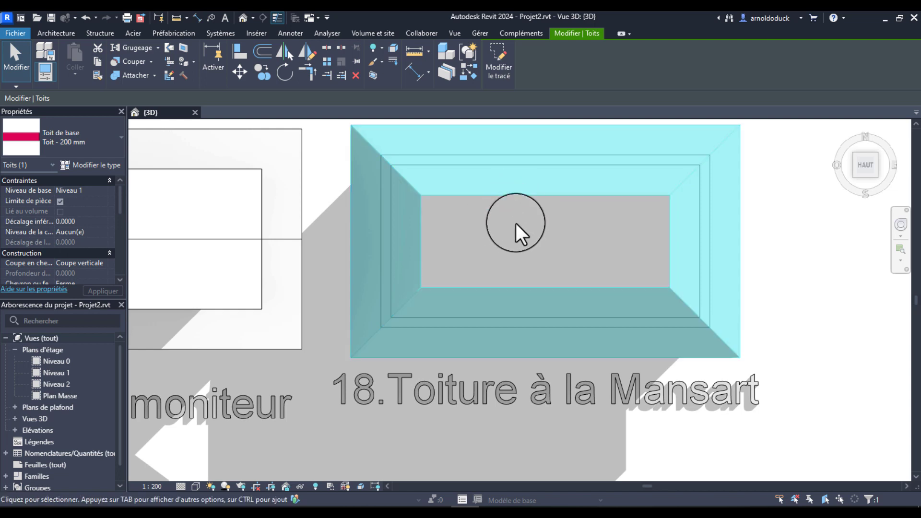
pyautogui.click(515, 222)
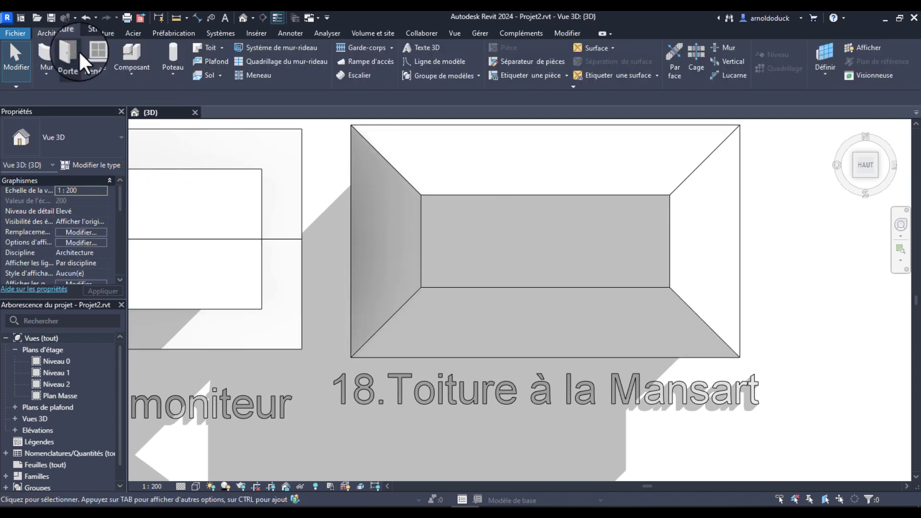
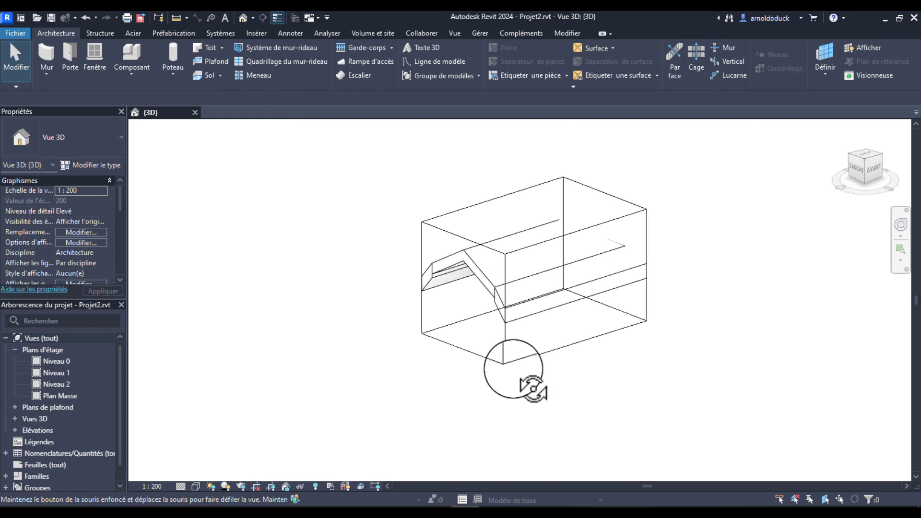
# Step: Turn off the 3D view's section box to show the full model again
pyautogui.click(338, 293)
pyautogui.scroll(-3, 257, 273)
pyautogui.scroll(-2, 95, 239)
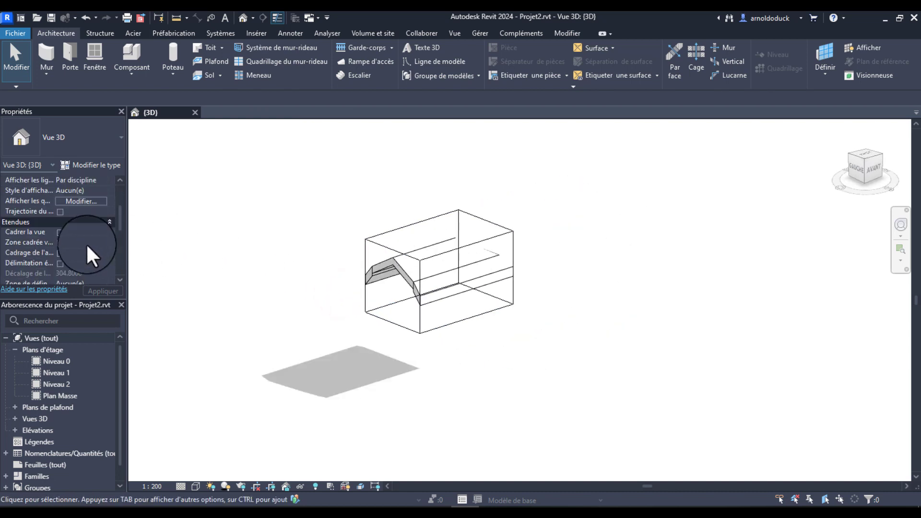
pyautogui.scroll(2, 84, 244)
pyautogui.scroll(-4, 84, 244)
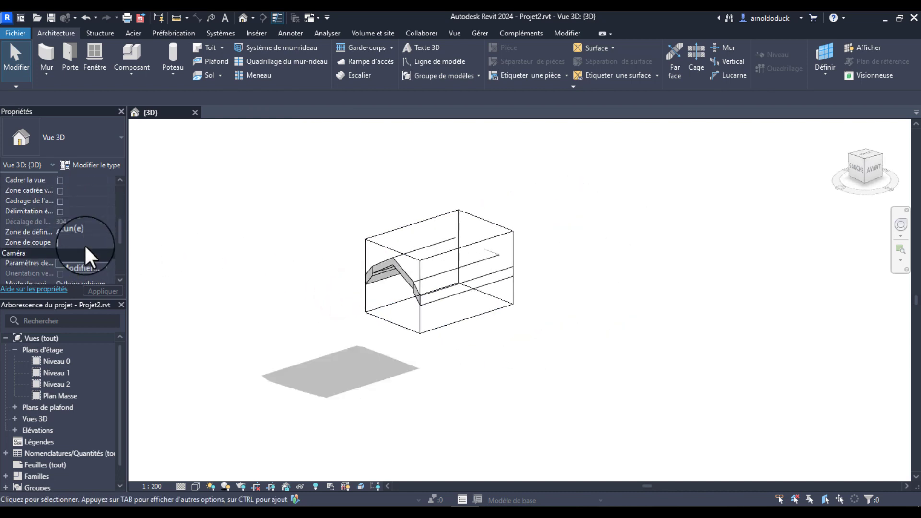
# Step: Turn off the 3D view's section box and bring the roofless building labelled 19.Toiture papillon into view
pyautogui.click(60, 242)
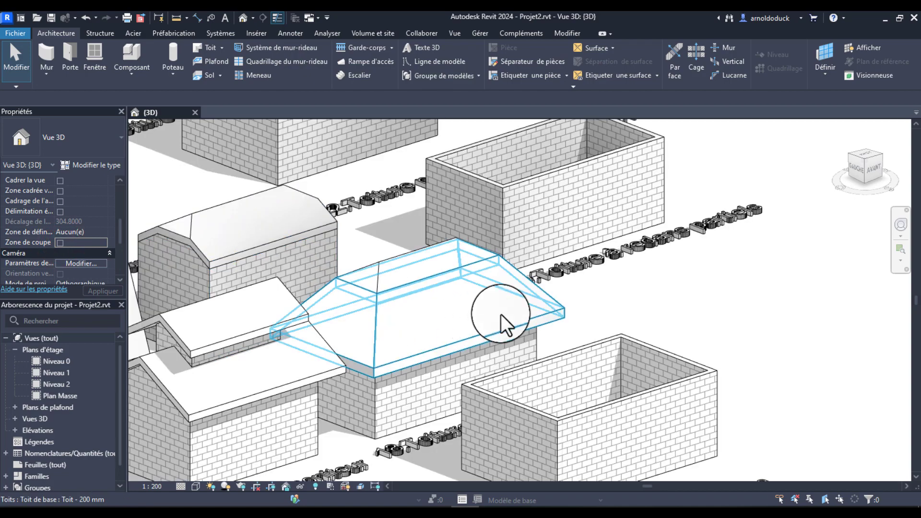
pyautogui.keyDown('shift'); pyautogui.moveTo(598, 289); pyautogui.dragTo(600, 310, button='middle'); pyautogui.keyUp('shift')
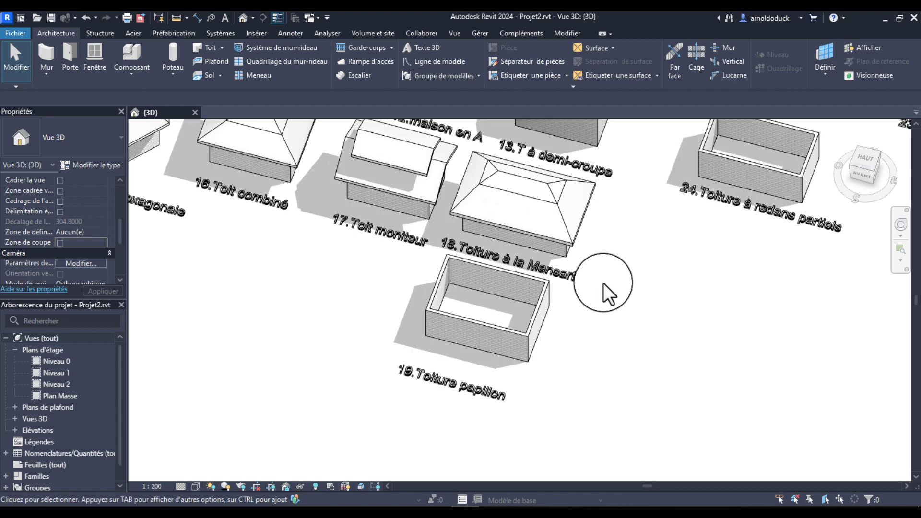
pyautogui.keyDown('shift'); pyautogui.moveTo(537, 304); pyautogui.dragTo(625, 341, button='middle'); pyautogui.keyUp('shift')
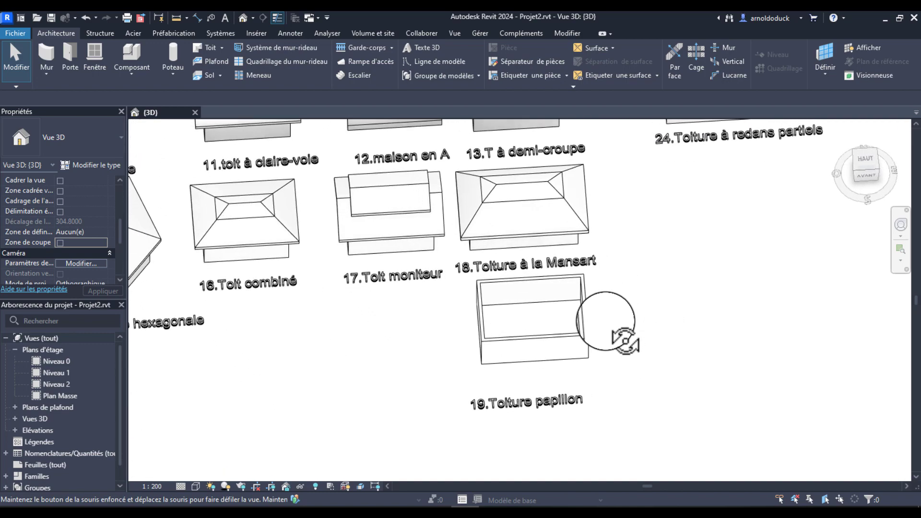
pyautogui.keyDown('shift'); pyautogui.moveTo(579, 411); pyautogui.dragTo(653, 312, button='middle'); pyautogui.keyUp('shift')
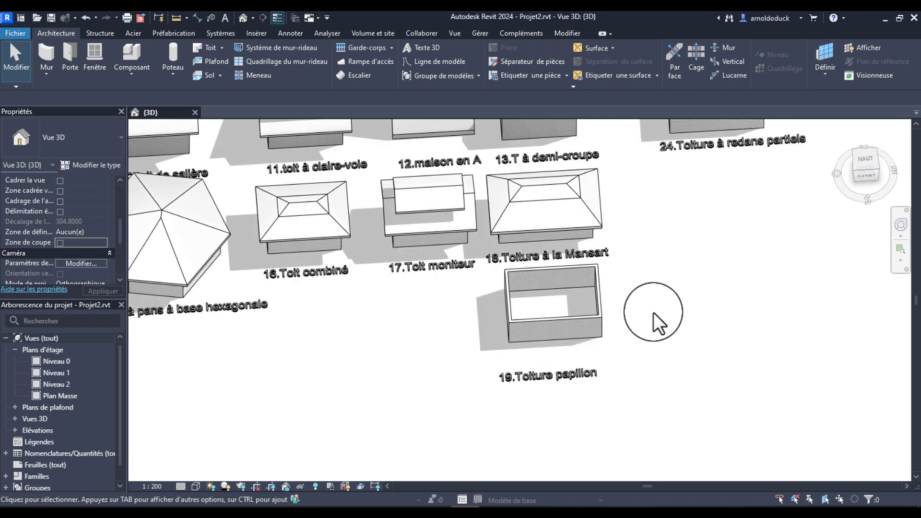
# Step: Create a footprint roof boundary around building 19 from its chain of walls, with a 0.6000 overhang
pyautogui.doubleClick(601, 312)
pyautogui.scroll(4, 602, 314)
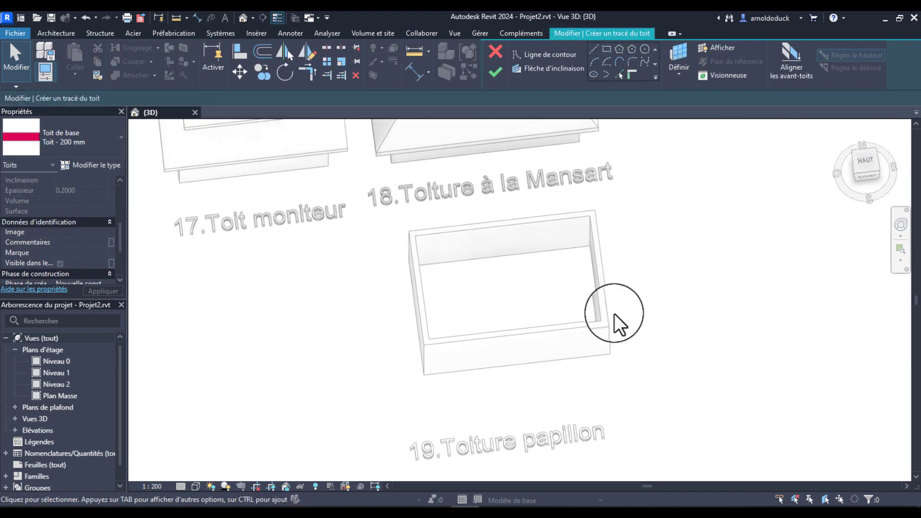
pyautogui.keyDown('shift'); pyautogui.moveTo(640, 323); pyautogui.dragTo(617, 343, button='middle'); pyautogui.keyUp('shift')
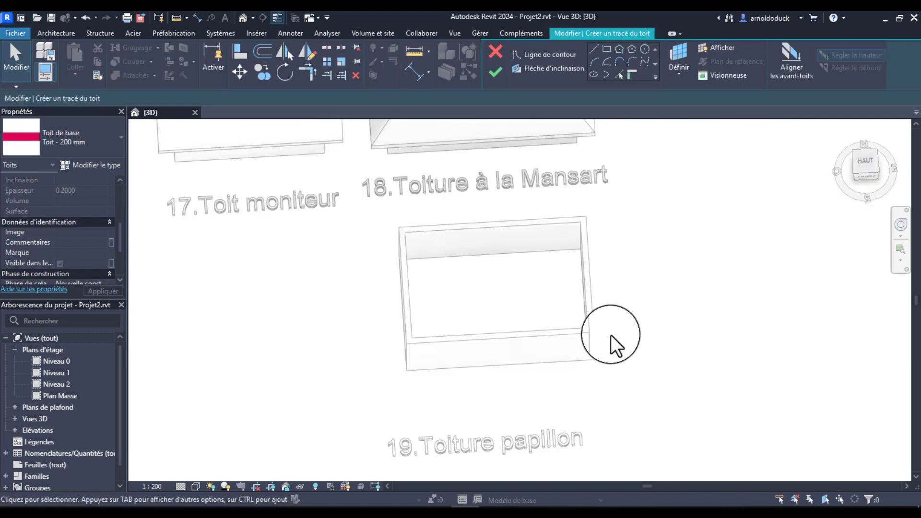
pyautogui.click(67, 33)
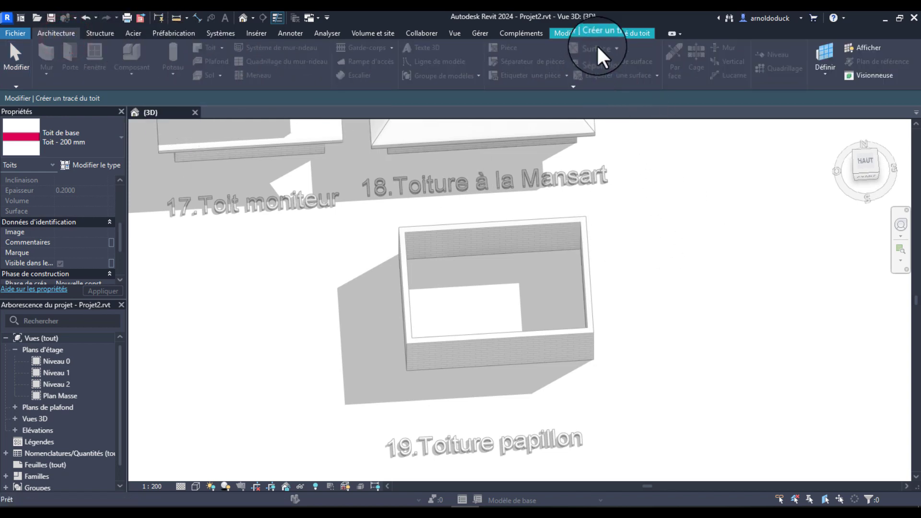
pyautogui.click(605, 34)
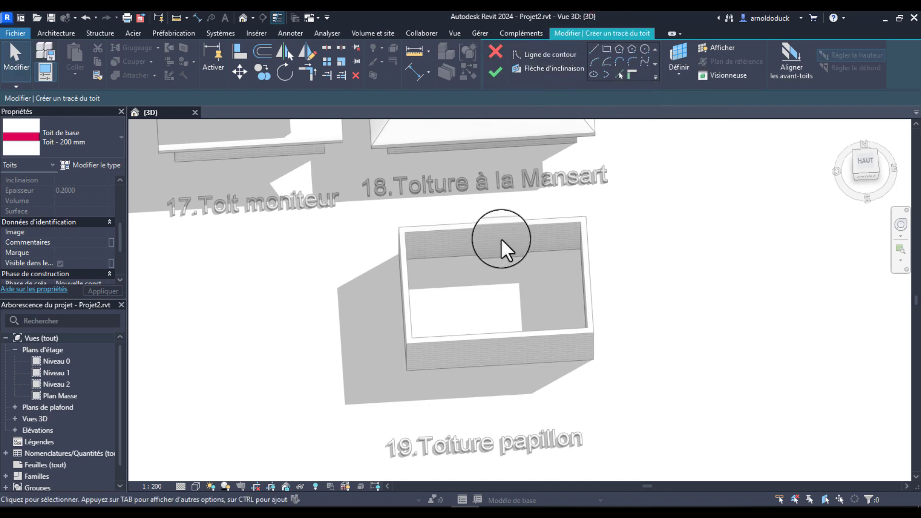
pyautogui.click(628, 72)
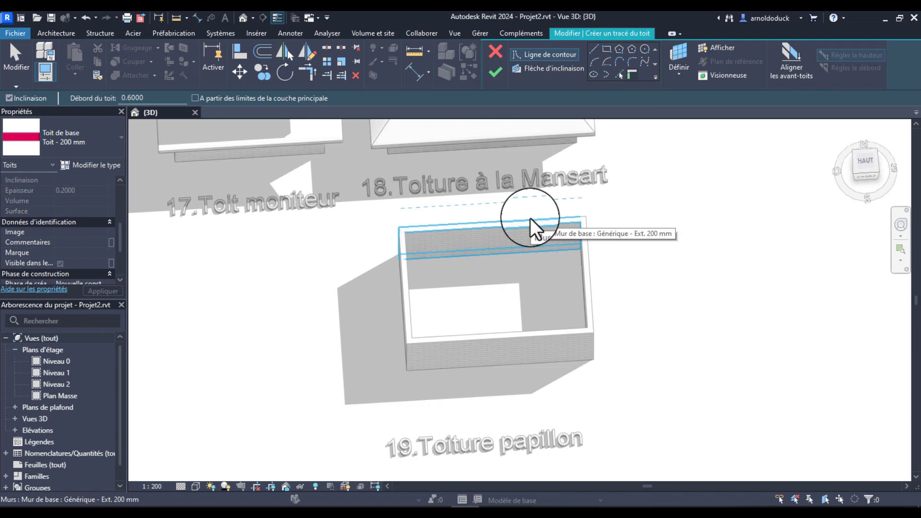
pyautogui.press('Tab')
pyautogui.click(530, 218)
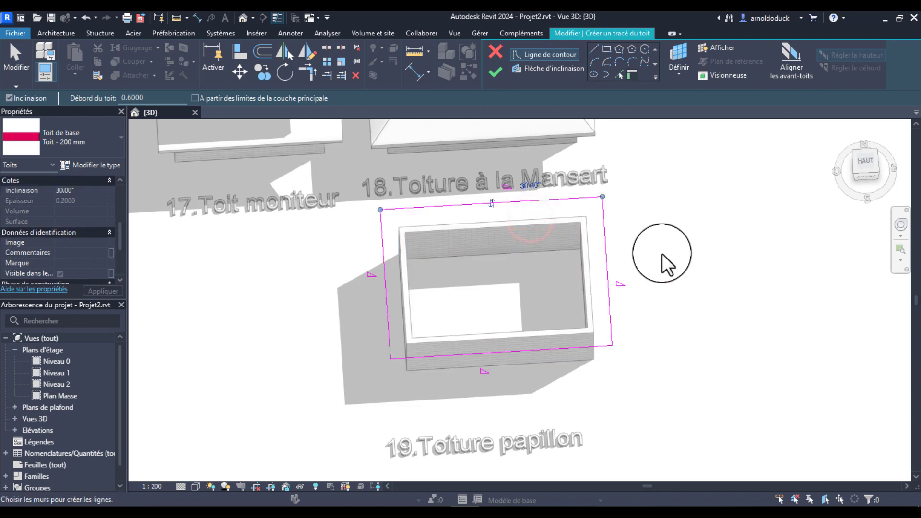
pyautogui.press('Escape')
pyautogui.press('Escape')
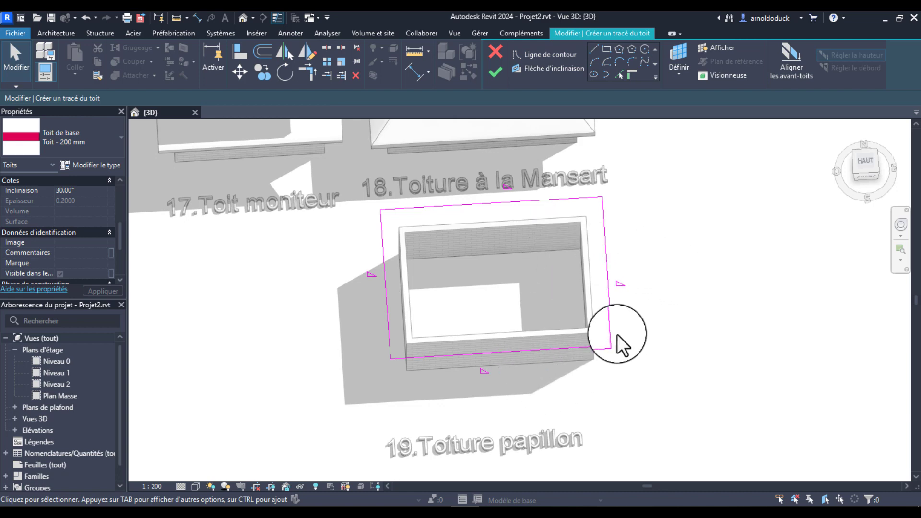
# Step: Remove the slope definition from the two long boundary lines and set the two short ones to a -15° slope
pyautogui.moveTo(628, 290)
pyautogui.keyDown('shift'); pyautogui.mouseDown(button='middle')
pyautogui.moveTo(631, 329)
pyautogui.moveTo(636, 274)
pyautogui.mouseUp(button='middle'); pyautogui.keyUp('shift')
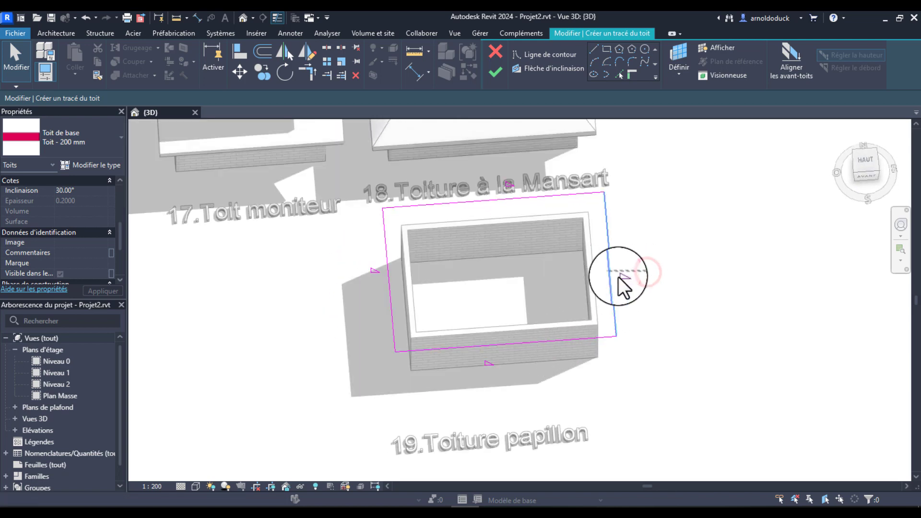
pyautogui.click(520, 342)
pyautogui.keyDown('ctrl'); pyautogui.click(479, 200); pyautogui.keyUp('ctrl')
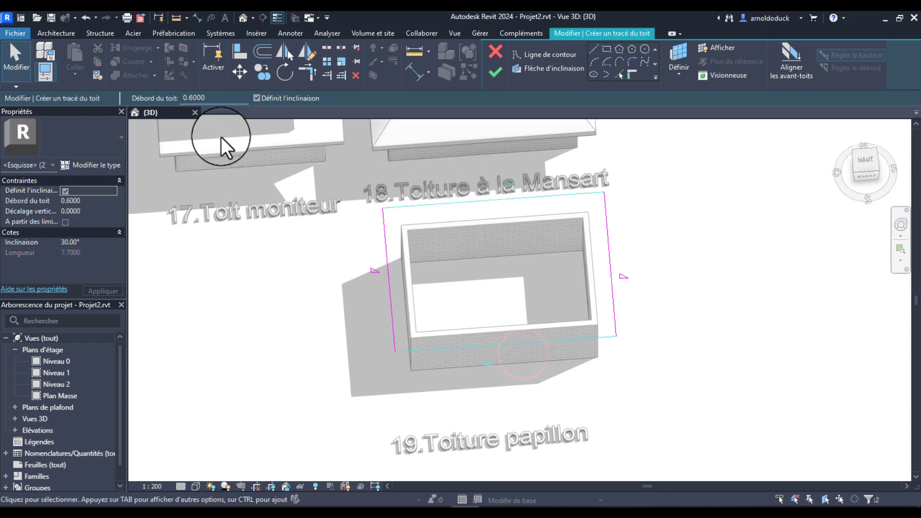
pyautogui.click(211, 97)
pyautogui.click(261, 97)
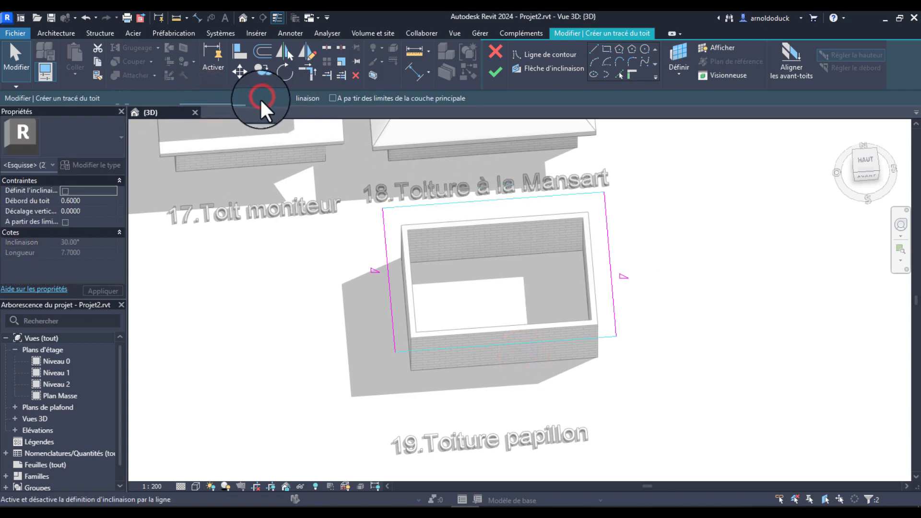
pyautogui.click(680, 281)
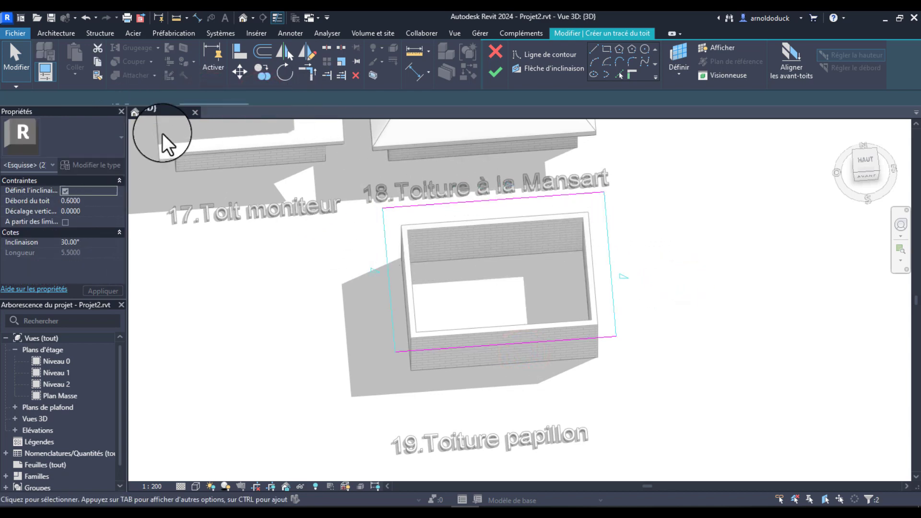
pyautogui.moveTo(211, 98); pyautogui.dragTo(187, 98)
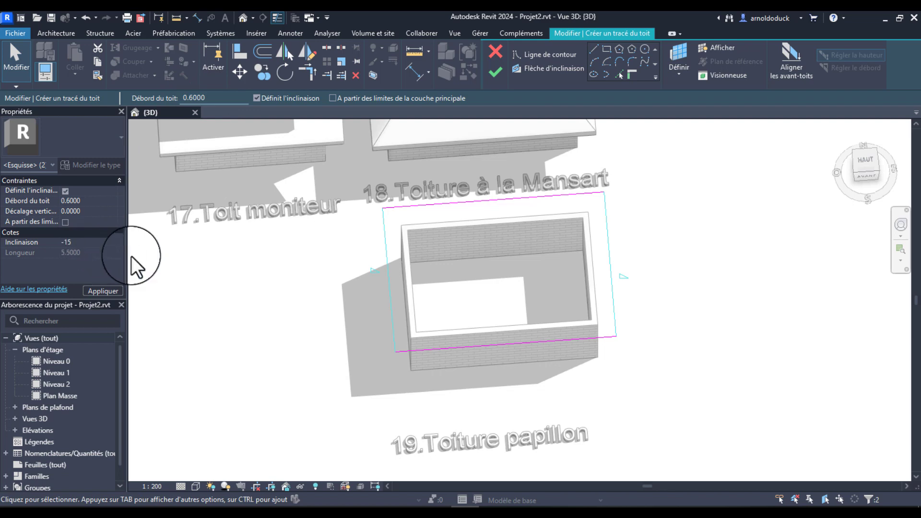
# Step: Finish the butterfly roof on building 19 and attach the highlighted walls to it
pyautogui.click(497, 62)
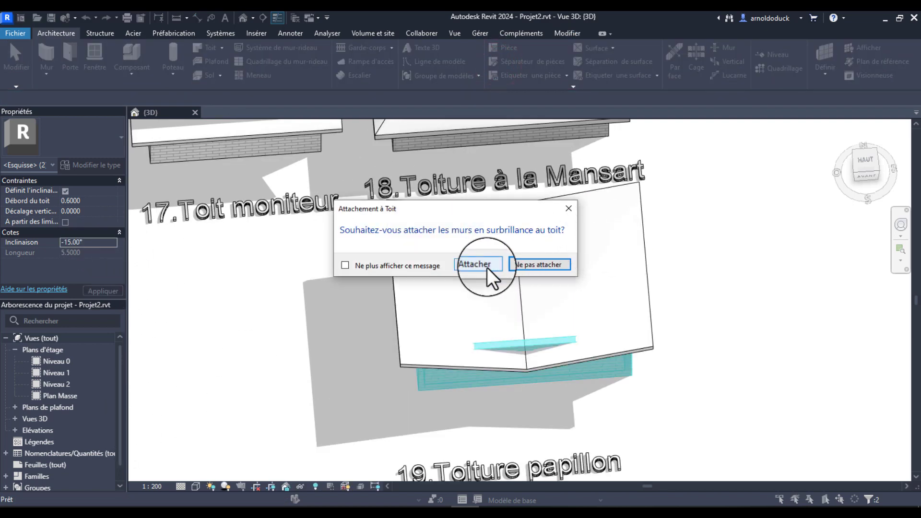
pyautogui.click(488, 266)
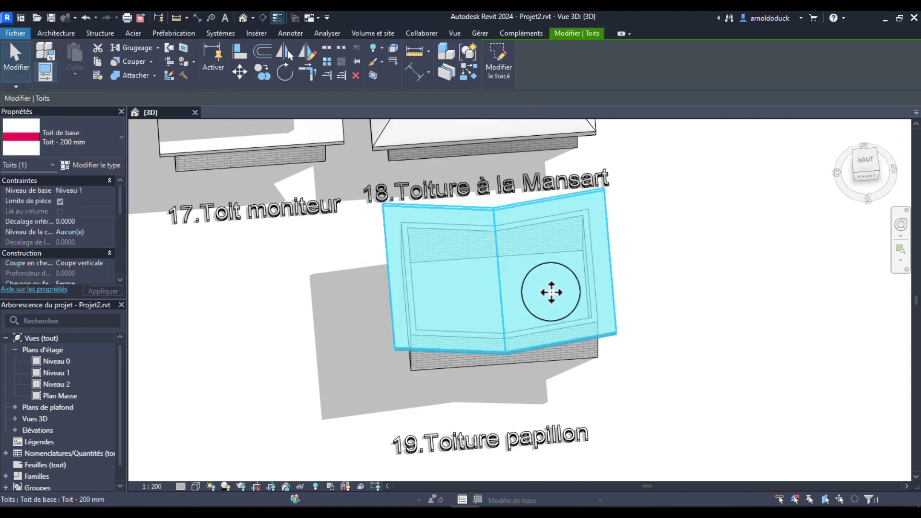
pyautogui.keyDown('shift'); pyautogui.moveTo(525, 387); pyautogui.dragTo(558, 321, button='middle'); pyautogui.keyUp('shift')
pyautogui.scroll(-10, 558, 321)
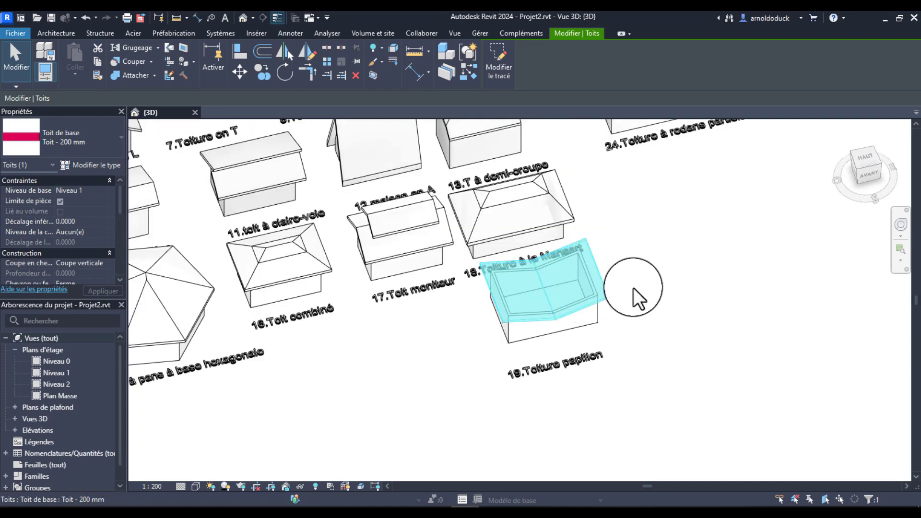
pyautogui.keyDown('shift'); pyautogui.moveTo(620, 311); pyautogui.dragTo(566, 353, button='middle'); pyautogui.keyUp('shift')
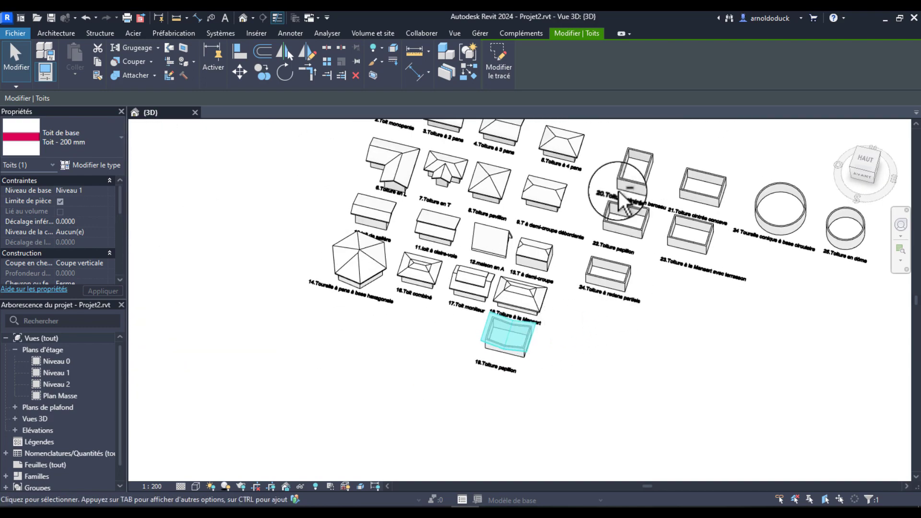
# Step: Look over the remaining roofless buildings, starting with 20.Toiture cintrée en berceau
pyautogui.scroll(5, 630, 179)
pyautogui.moveTo(726, 241); pyautogui.dragTo(521, 294, button='middle')
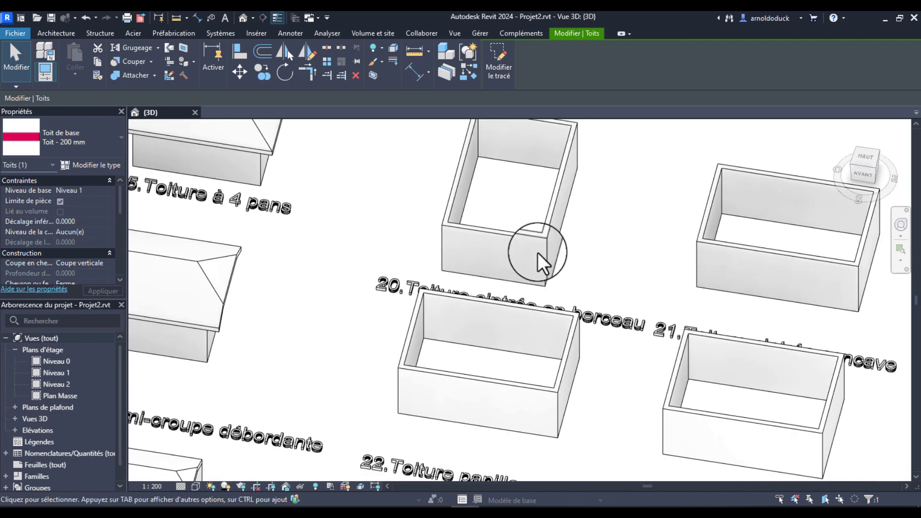
pyautogui.scroll(3, 541, 240)
pyautogui.moveTo(547, 266); pyautogui.dragTo(590, 183, button='middle')
pyautogui.scroll(-6, 568, 270)
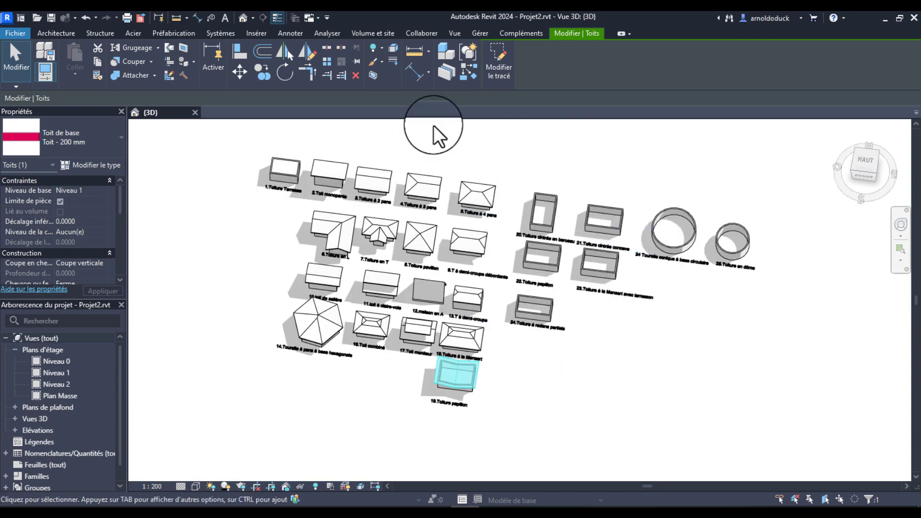
pyautogui.click(61, 34)
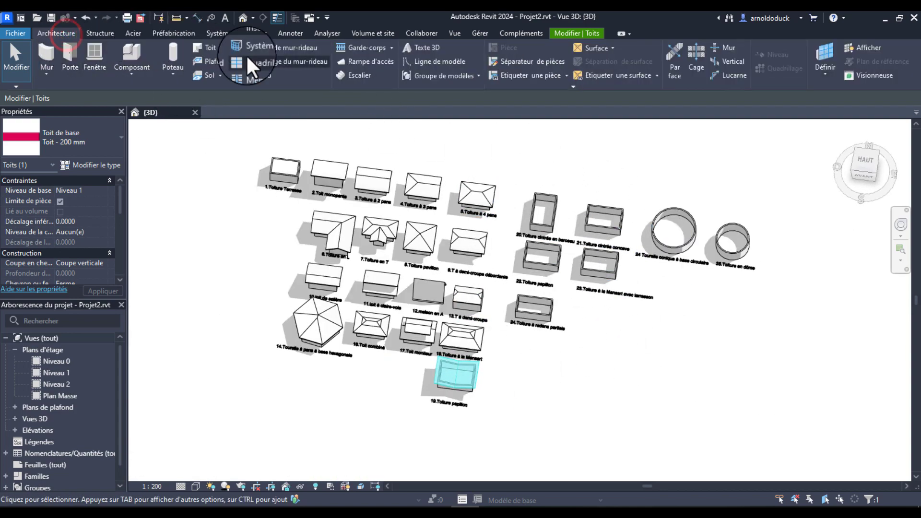
pyautogui.click(221, 48)
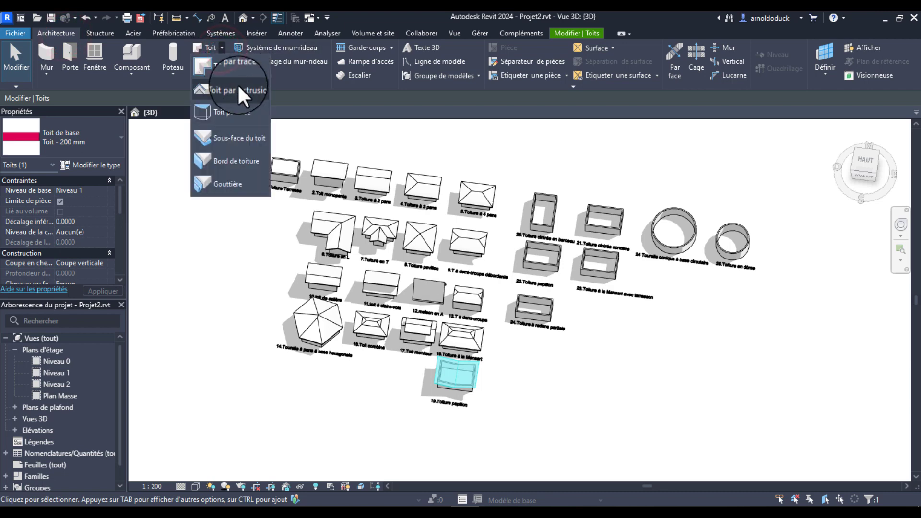
pyautogui.scroll(4, 575, 231)
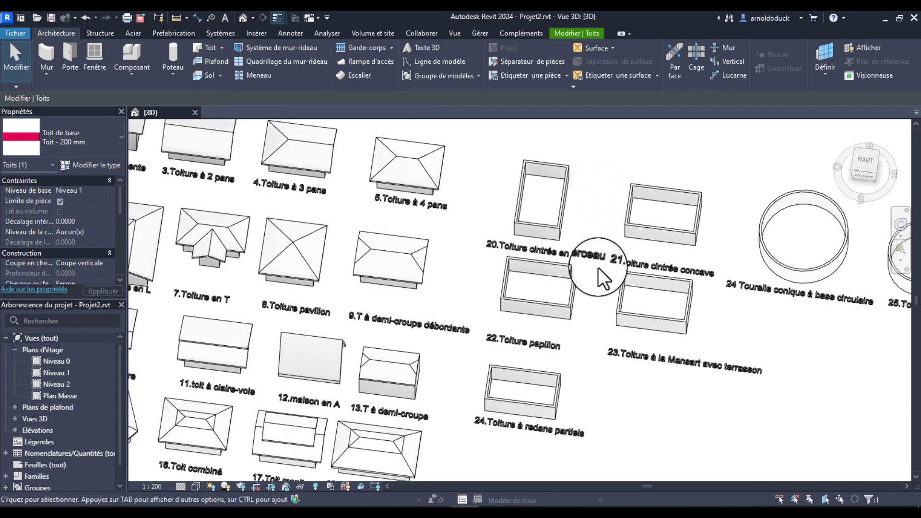
pyautogui.scroll(3, 582, 225)
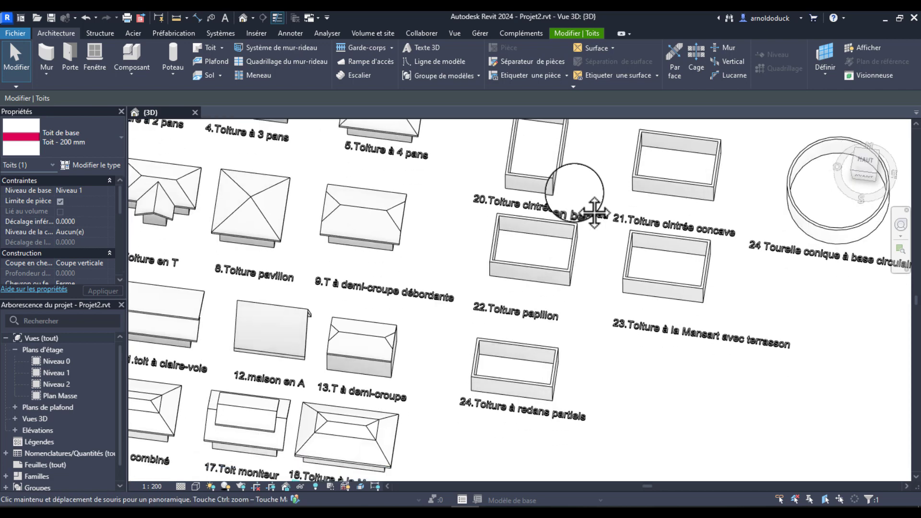
pyautogui.moveTo(570, 204); pyautogui.dragTo(582, 237, button='middle')
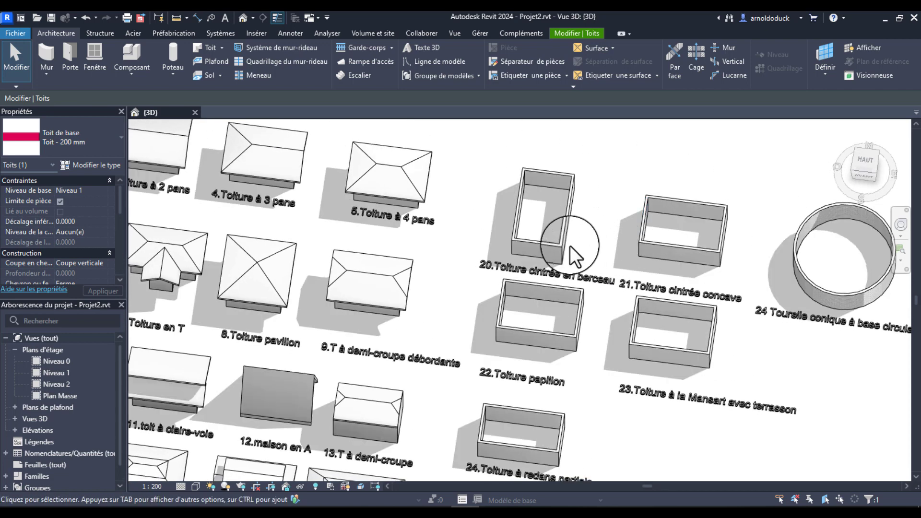
pyautogui.press('Escape')
pyautogui.scroll(-2, 590, 283)
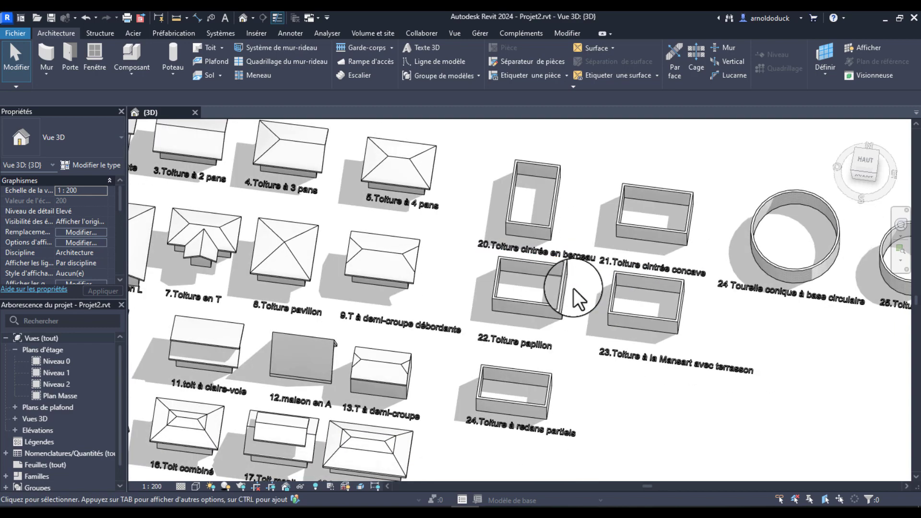
pyautogui.keyDown('shift'); pyautogui.moveTo(584, 239); pyautogui.dragTo(605, 238, button='middle'); pyautogui.keyUp('shift')
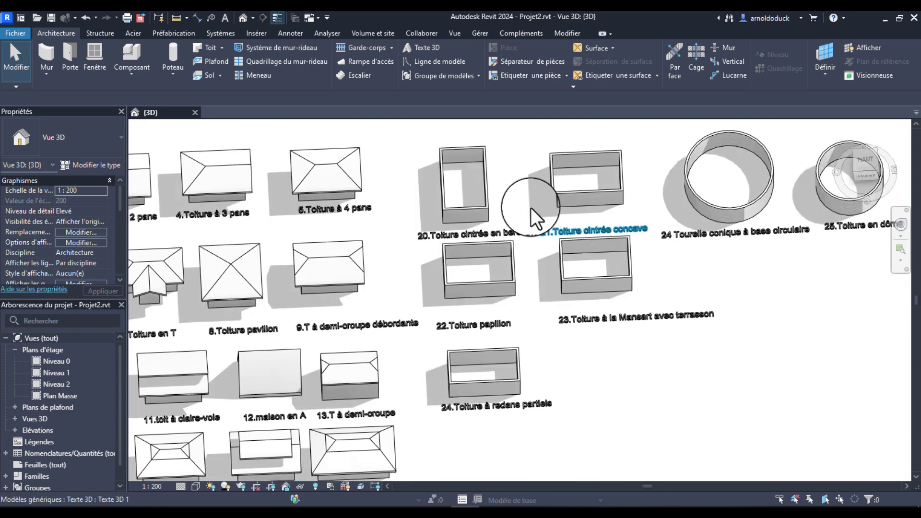
pyautogui.scroll(2, 513, 192)
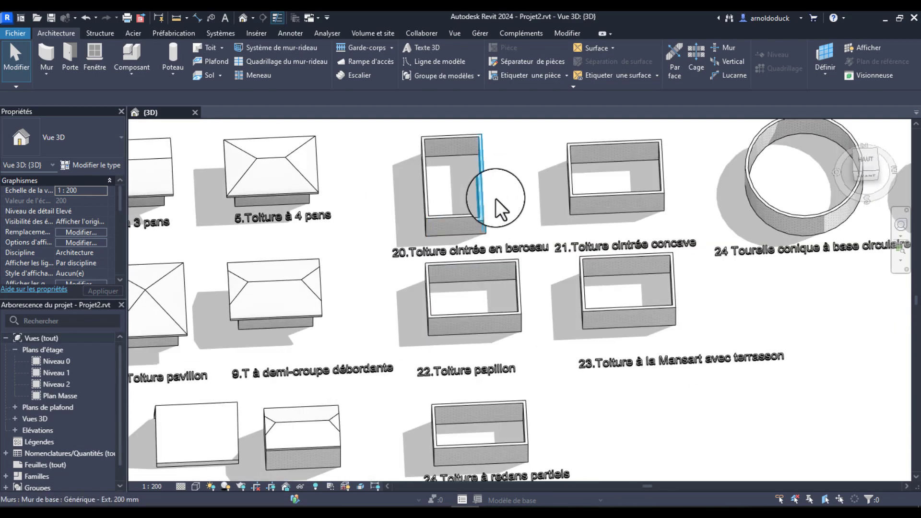
pyautogui.moveTo(493, 213)
pyautogui.mouseDown(button='middle')
pyautogui.moveTo(485, 260)
pyautogui.moveTo(497, 209)
pyautogui.mouseUp(button='middle')
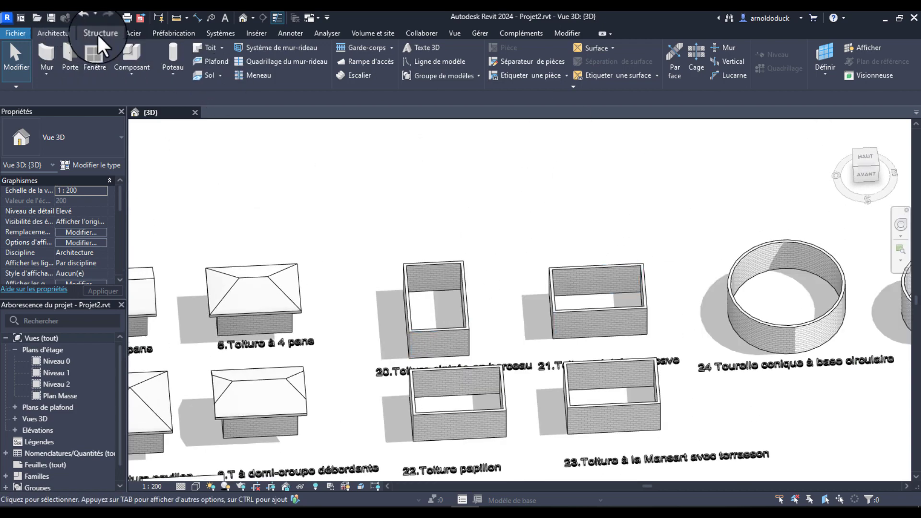
# Step: Start a roof by extrusion on the front wall face of building 20, referenced to Niveau 1 with a 0.0000 offset
pyautogui.click(221, 48)
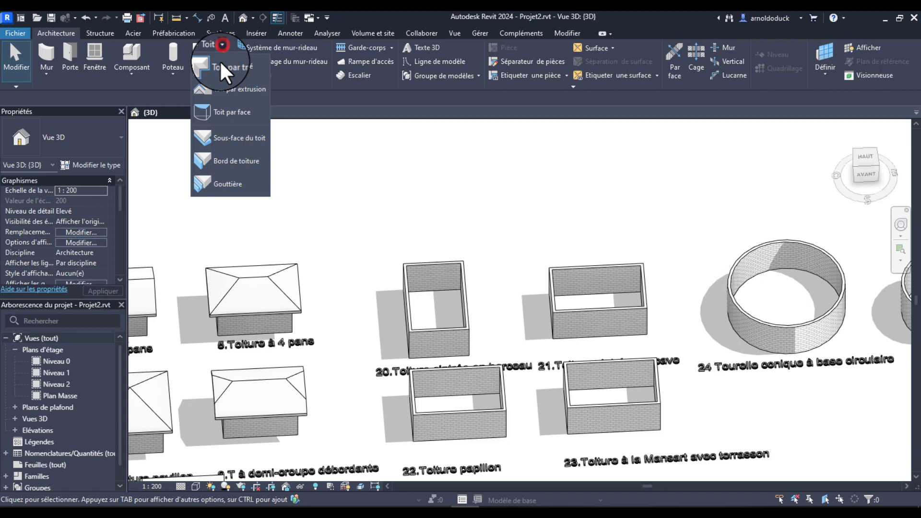
pyautogui.click(243, 90)
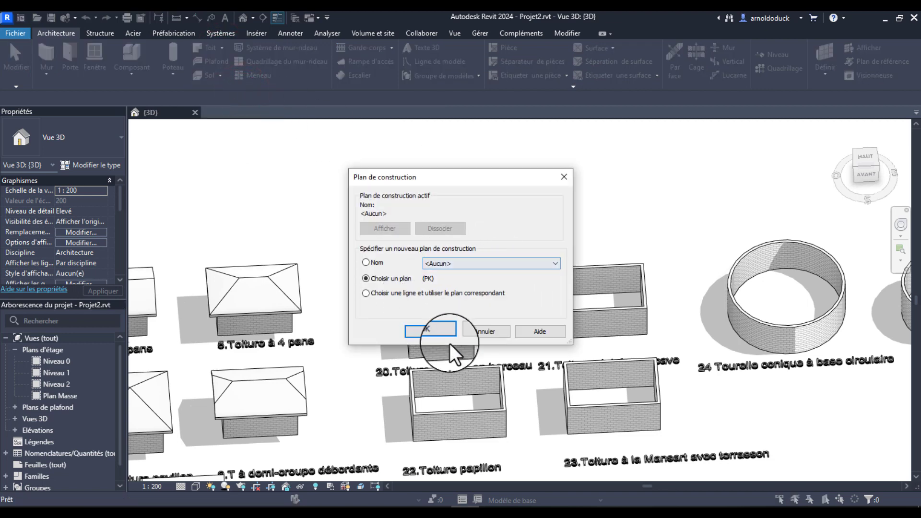
pyautogui.click(435, 333)
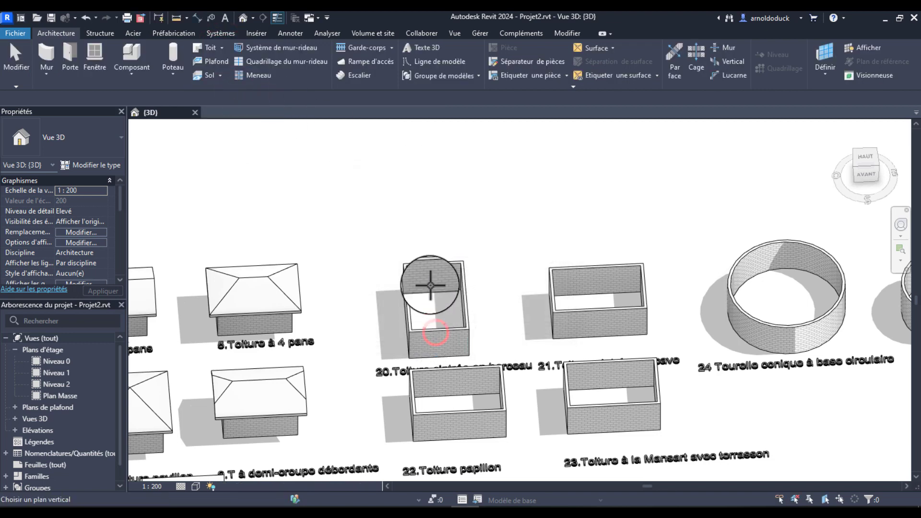
pyautogui.click(442, 336)
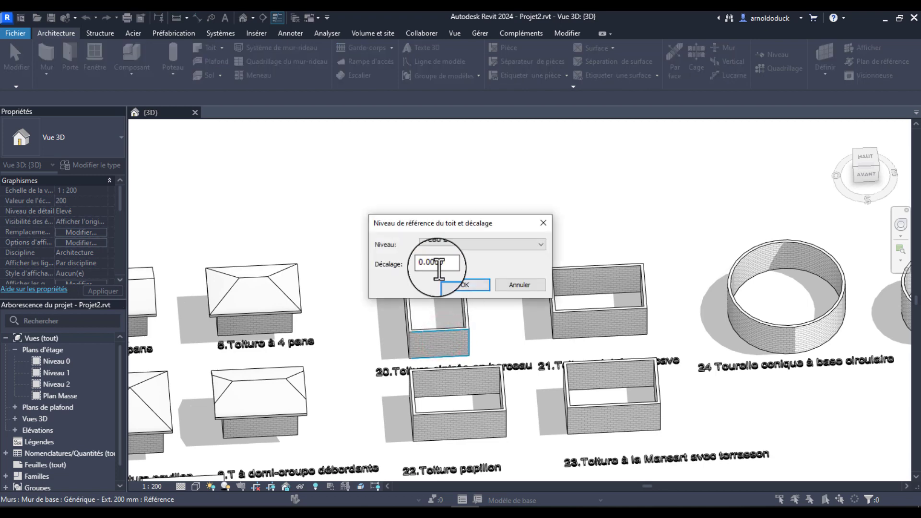
pyautogui.click(447, 240)
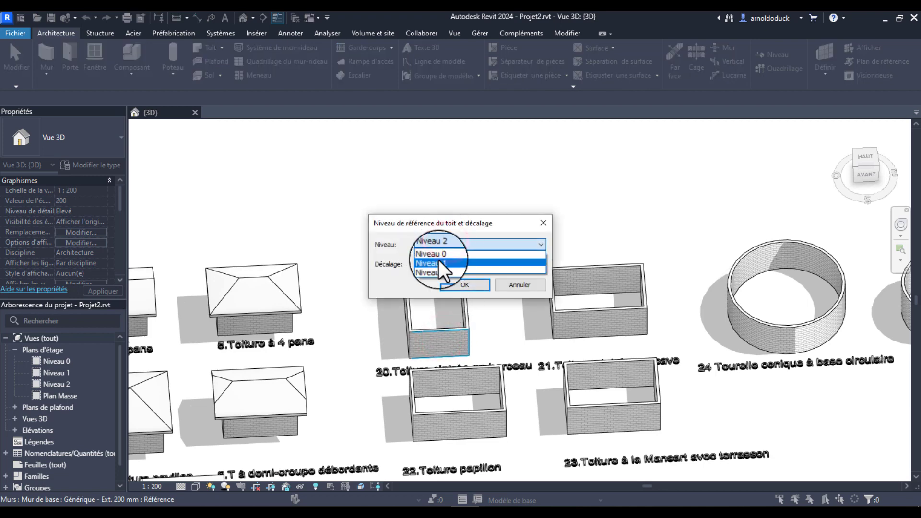
pyautogui.click(438, 259)
pyautogui.click(479, 286)
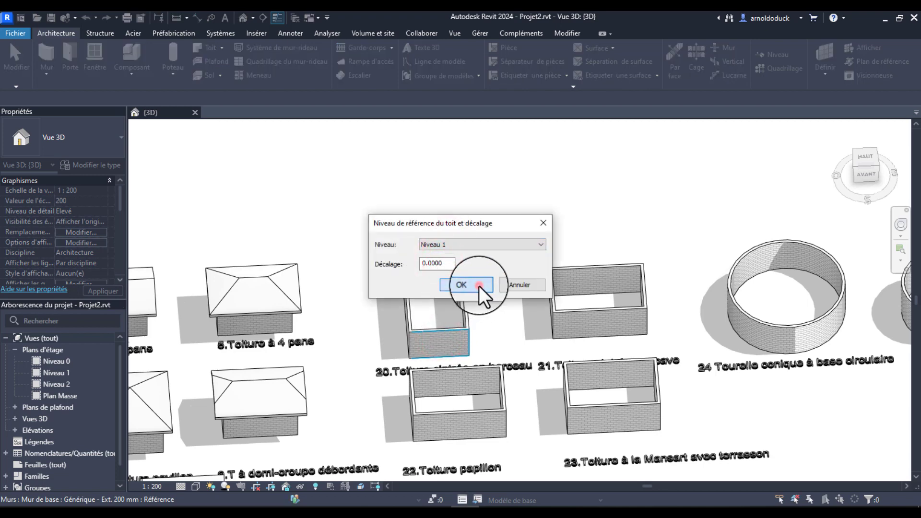
pyautogui.scroll(4, 473, 337)
pyautogui.scroll(1, 477, 333)
pyautogui.moveTo(468, 325); pyautogui.dragTo(506, 240, button='middle')
pyautogui.scroll(3, 520, 344)
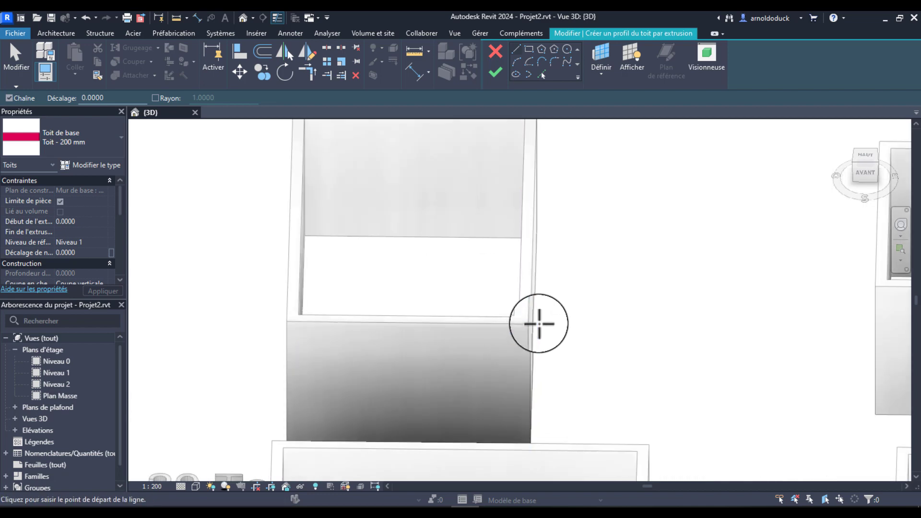
pyautogui.click(530, 324)
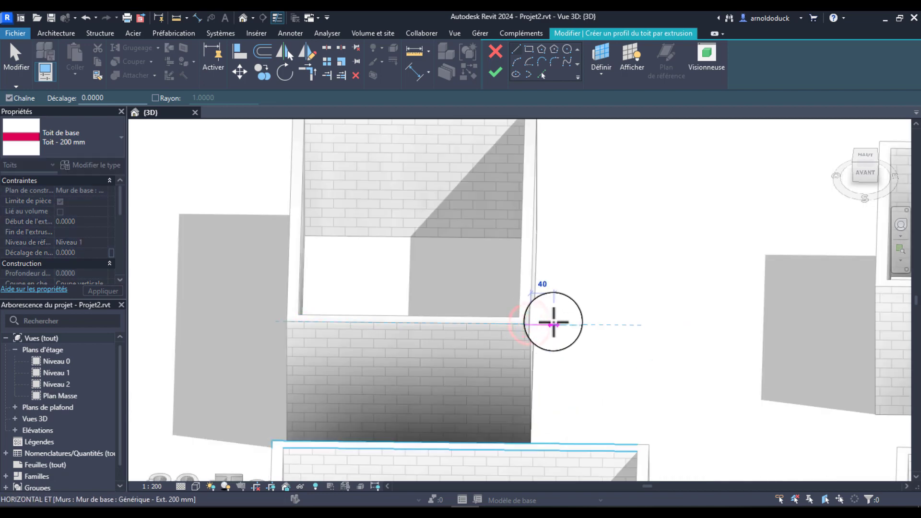
pyautogui.write('20')
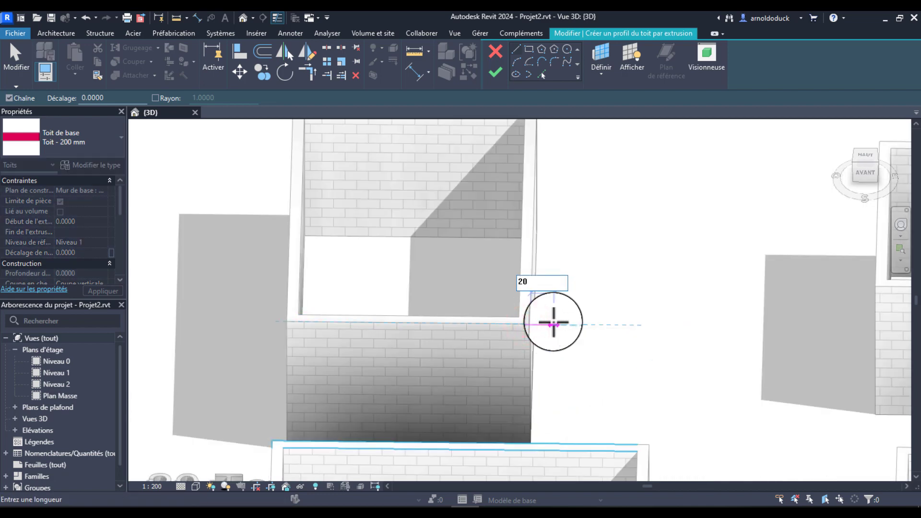
pyautogui.press('Return')
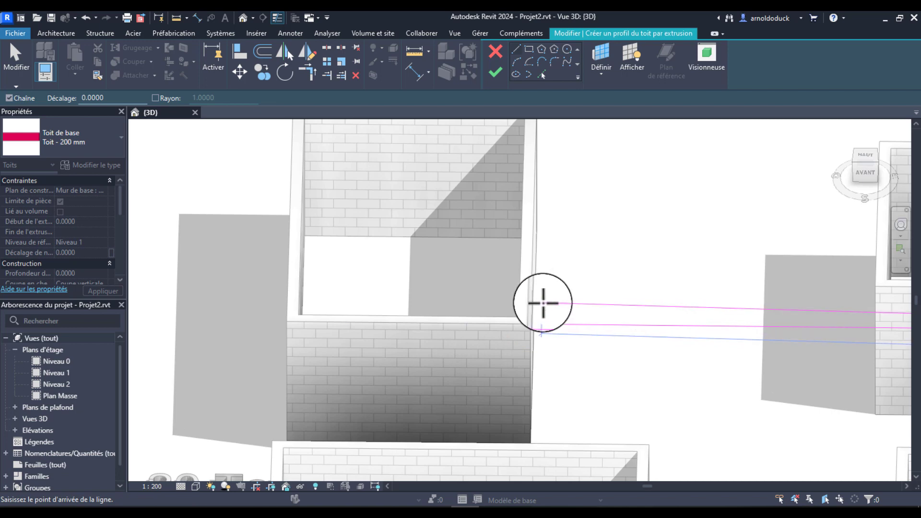
pyautogui.scroll(-5, 561, 315)
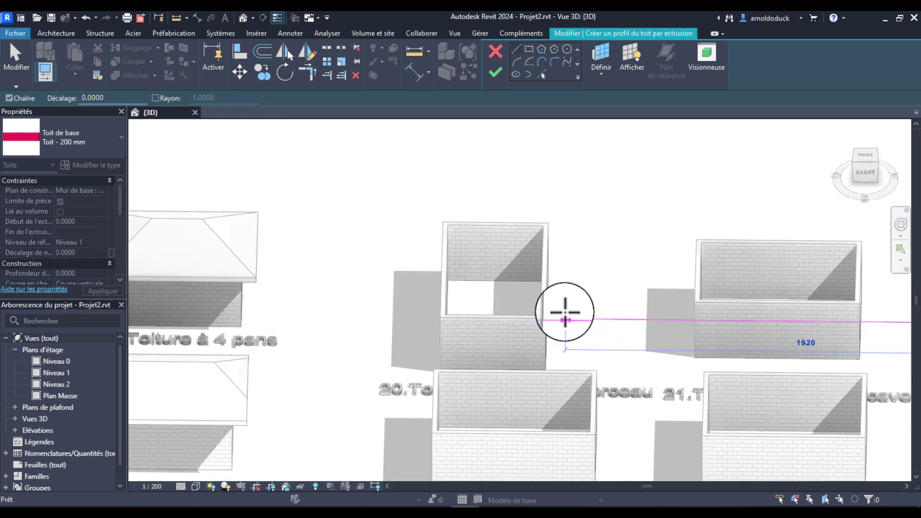
pyautogui.press('Escape')
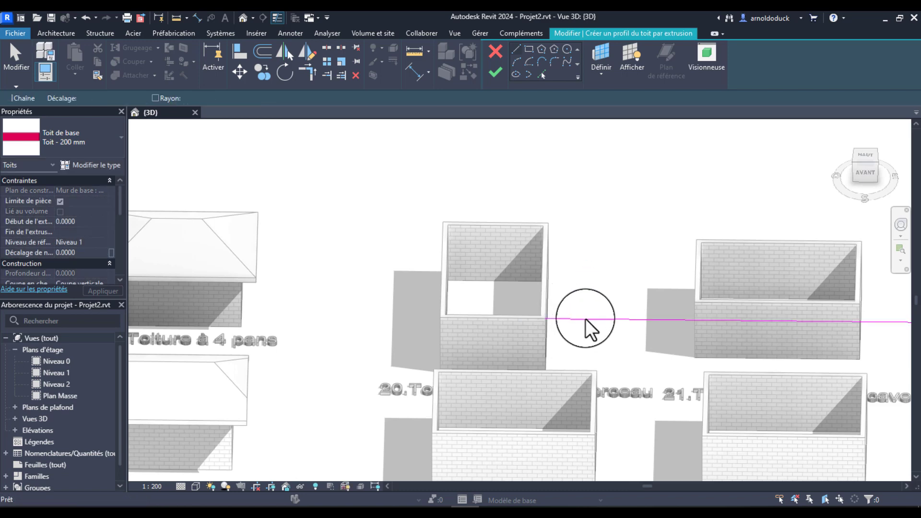
pyautogui.scroll(4, 567, 310)
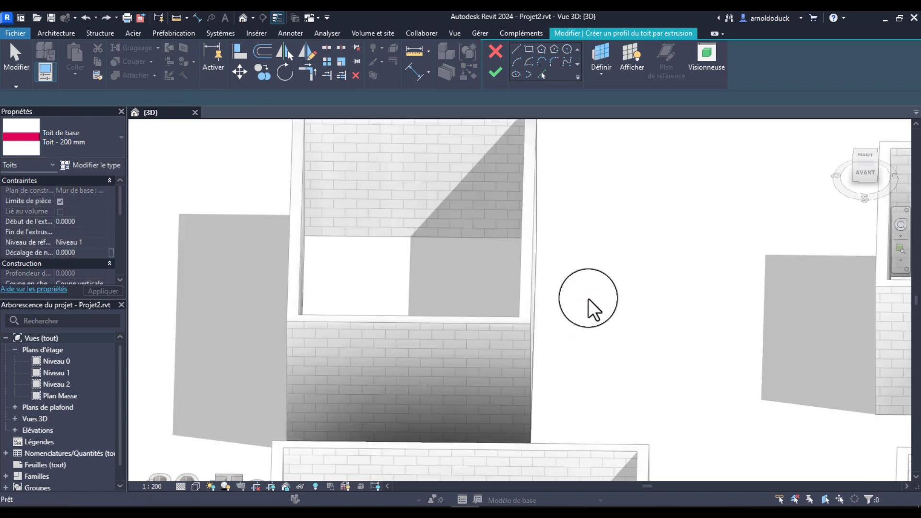
# Step: Draw a 0.2 m horizontal guide line outward from each upper corner of building 20's front wall
pyautogui.click(531, 323)
pyautogui.write('.2')
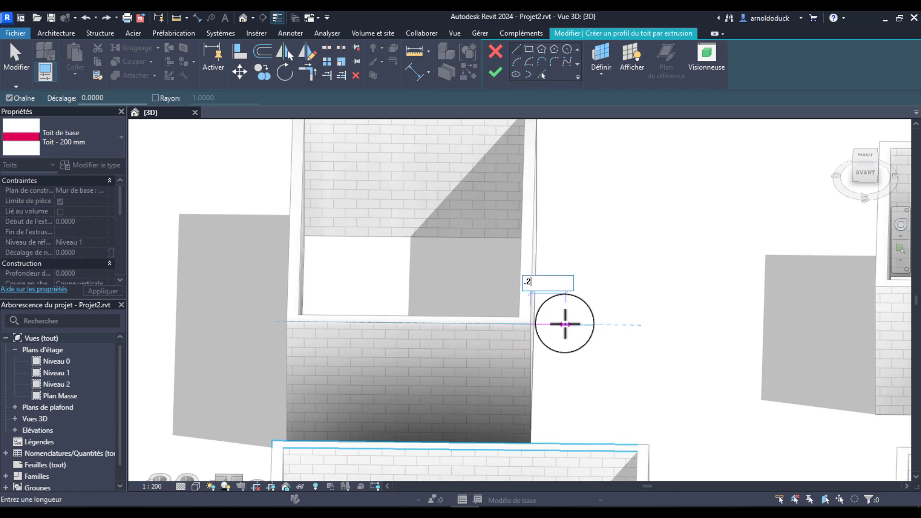
pyautogui.press('Return')
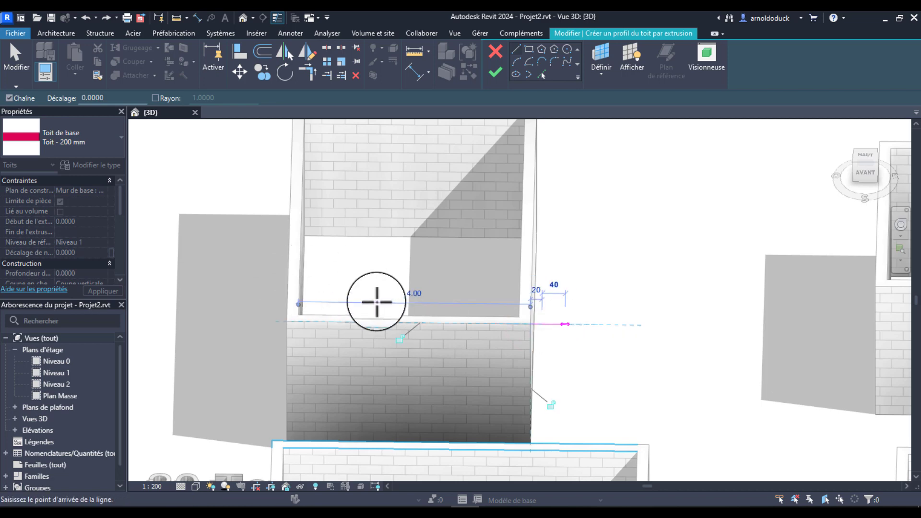
pyautogui.press('Escape')
pyautogui.press('Escape')
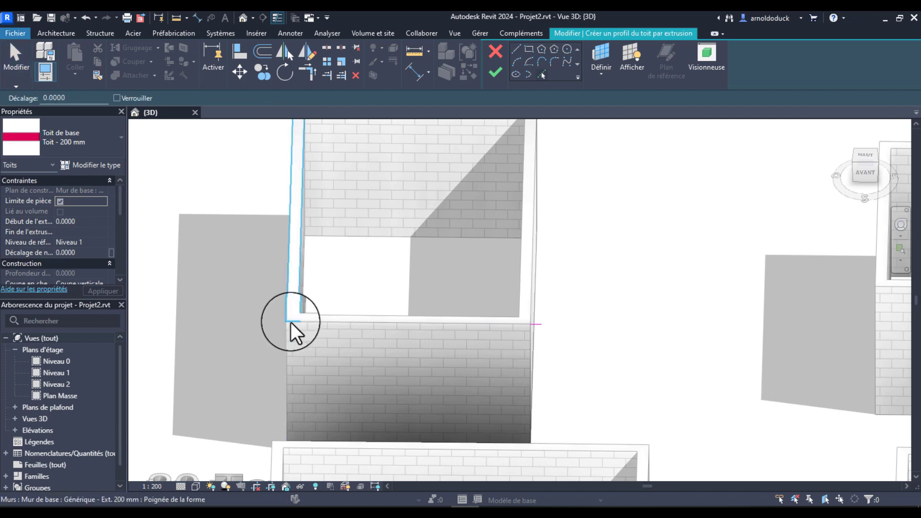
pyautogui.click(289, 321)
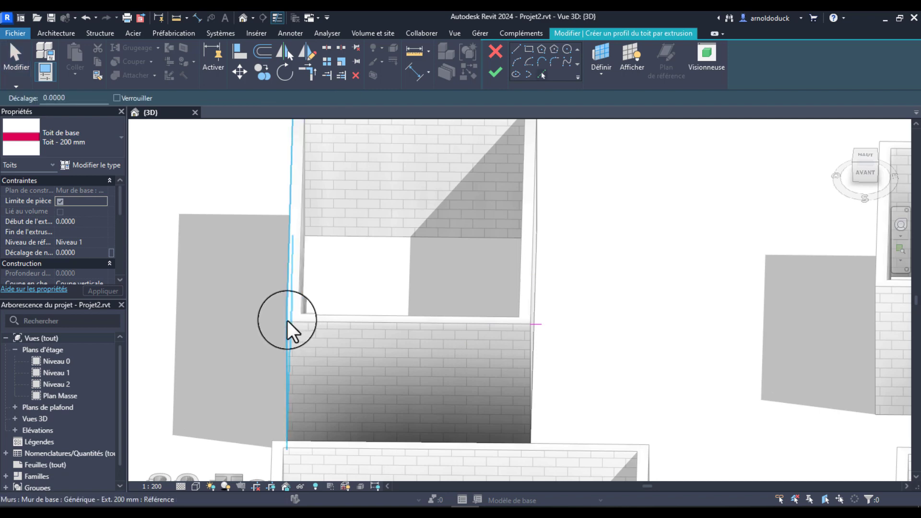
pyautogui.click(518, 50)
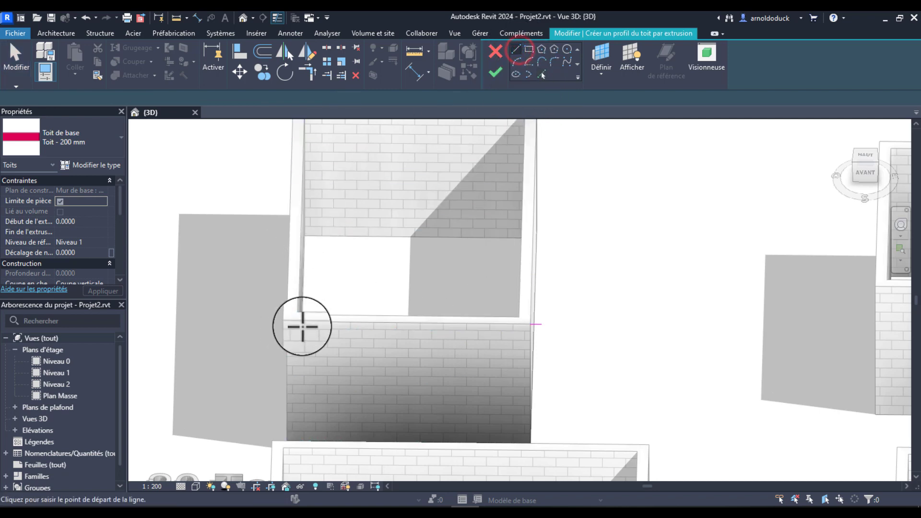
pyautogui.click(274, 320)
pyautogui.press('Escape')
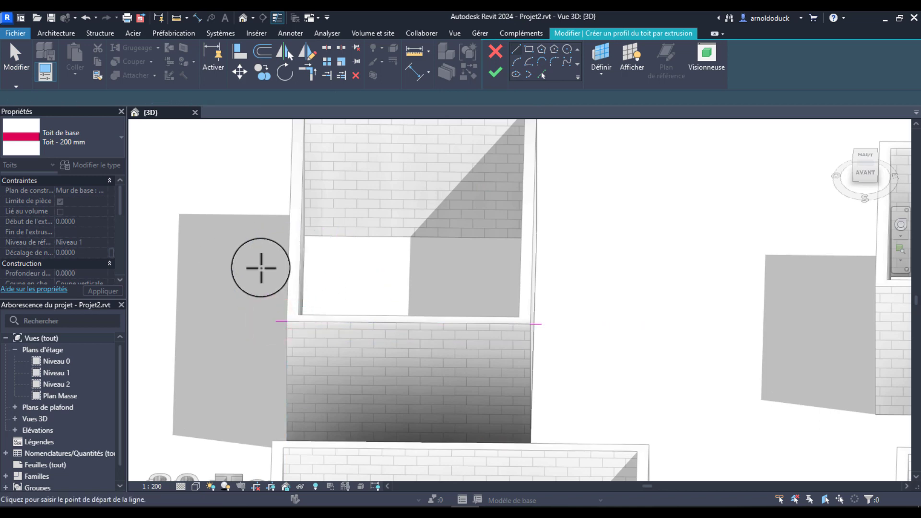
pyautogui.press('Escape')
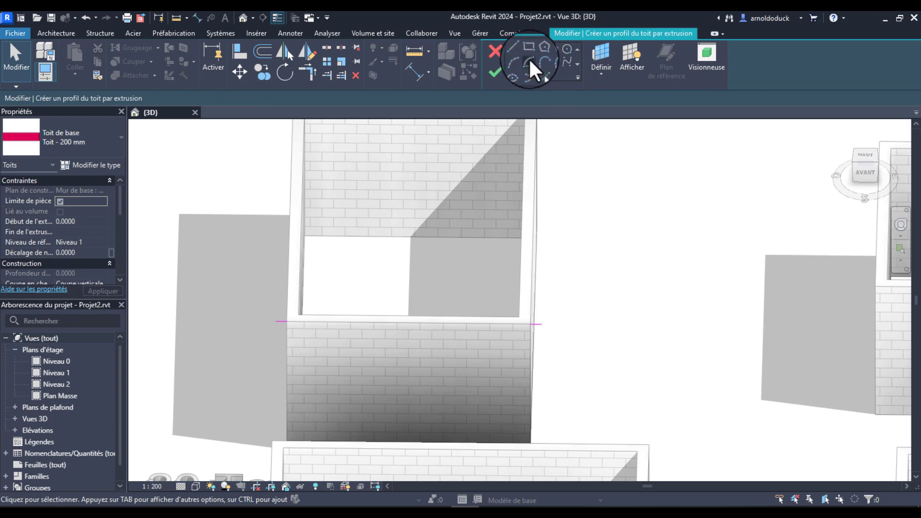
# Step: Draw a semicircular arc of radius 2.30 between the outer ends of the two guide lines, bulging upward
pyautogui.click(516, 61)
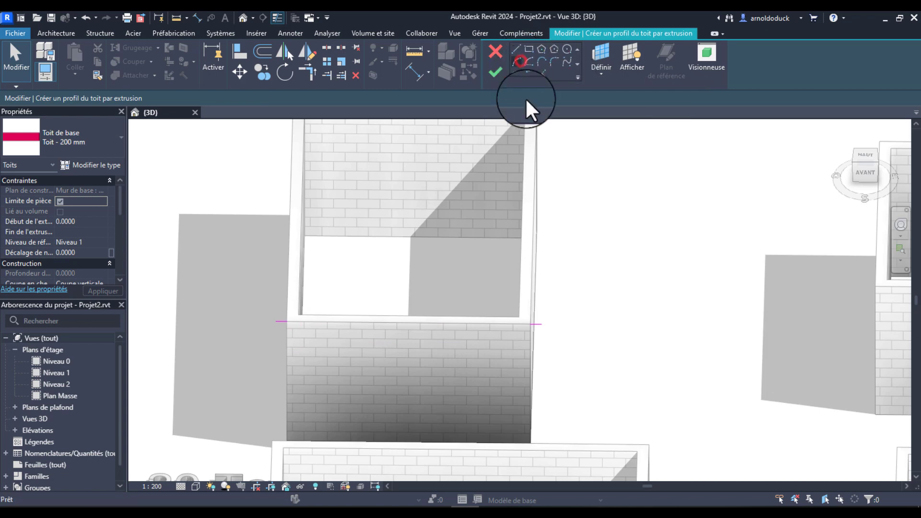
pyautogui.click(541, 324)
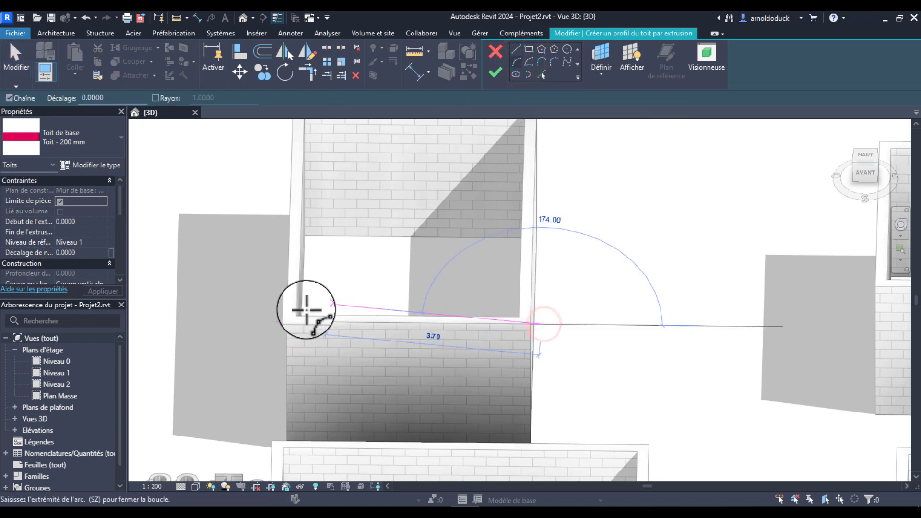
pyautogui.click(275, 321)
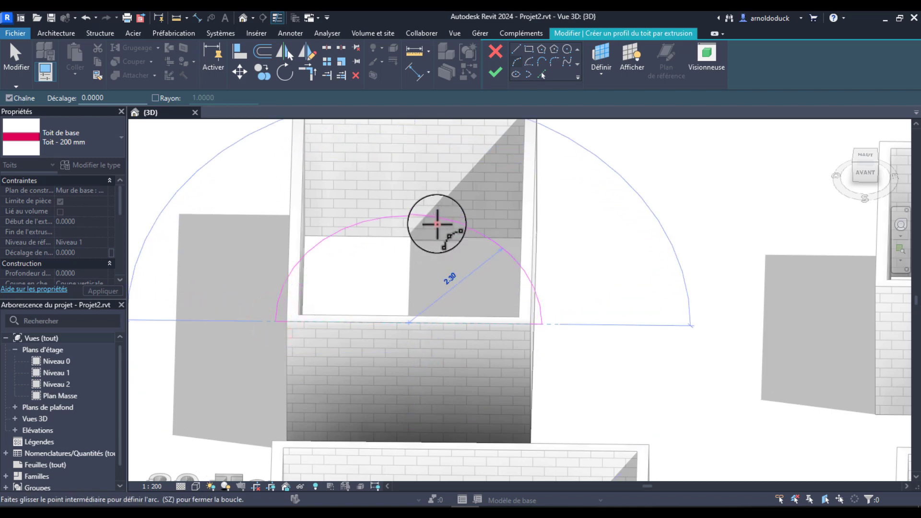
pyautogui.click(437, 221)
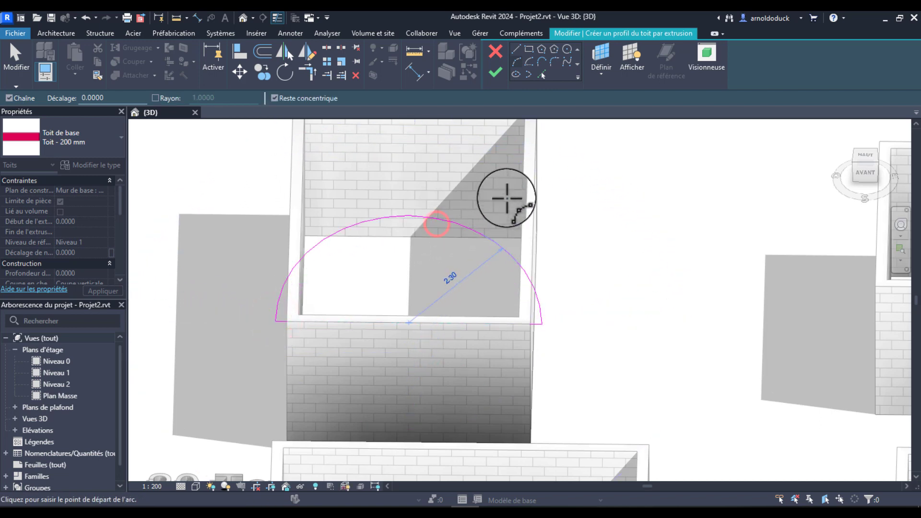
pyautogui.press('Escape')
pyautogui.press('Escape')
# Step: Delete both guide lines from the roof profile and finish the extrusion sketch with only the arc
pyautogui.click(531, 326)
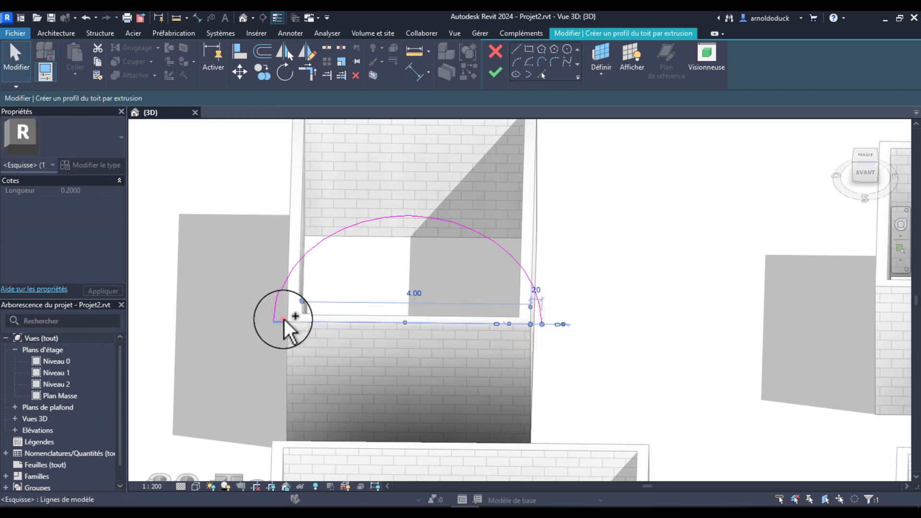
pyautogui.press('Delete')
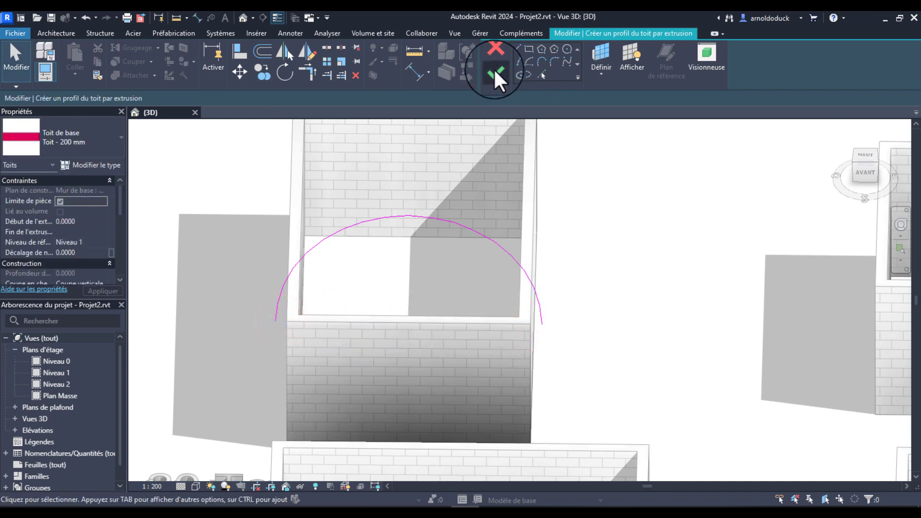
pyautogui.click(493, 68)
# Step: Shorten the barrel roof's rear end to about -6.47 and extend its front end to about 0.16 beyond the wall
pyautogui.scroll(-3, 527, 263)
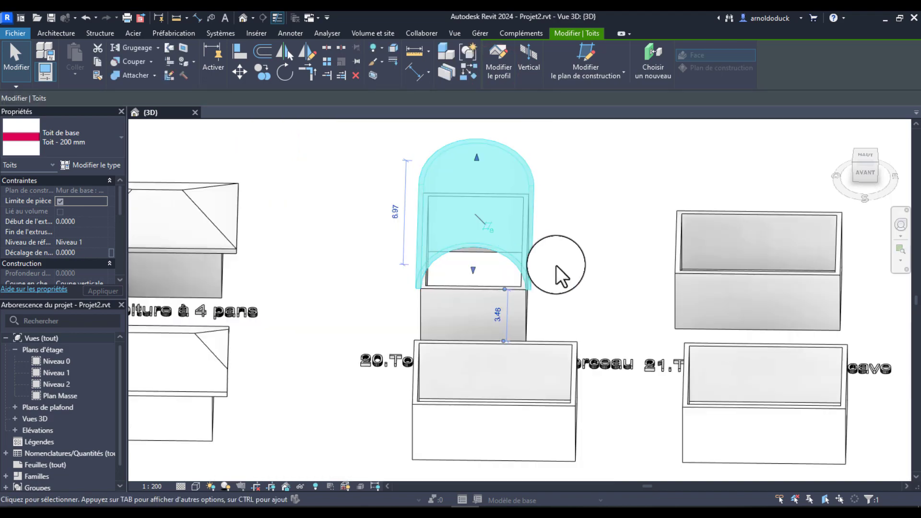
pyautogui.moveTo(561, 277); pyautogui.dragTo(532, 301, button='middle')
pyautogui.keyDown('shift'); pyautogui.moveTo(579, 263); pyautogui.dragTo(420, 201, button='middle'); pyautogui.keyUp('shift')
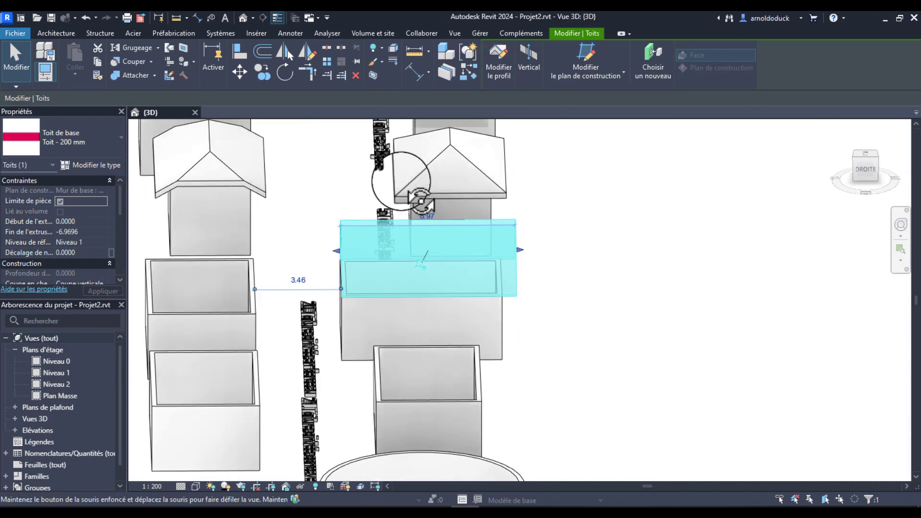
pyautogui.moveTo(520, 251); pyautogui.dragTo(478, 269)
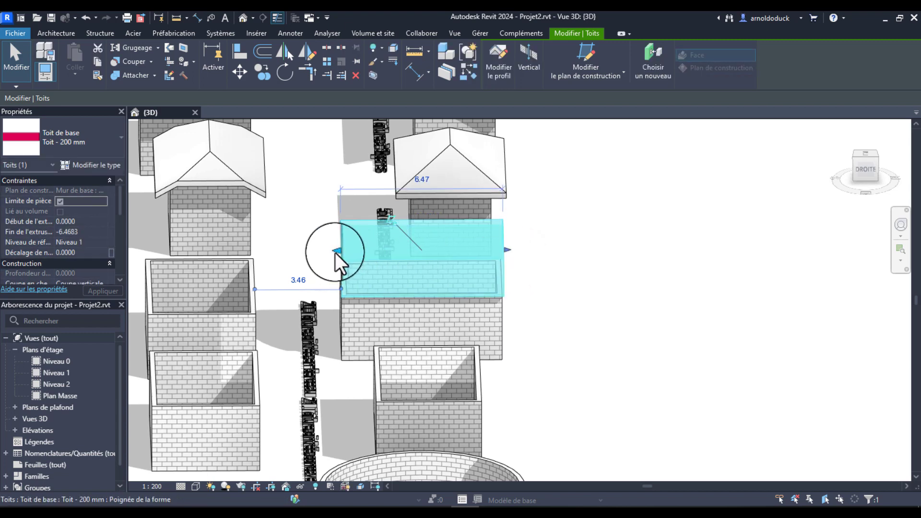
pyautogui.moveTo(335, 252); pyautogui.dragTo(337, 251)
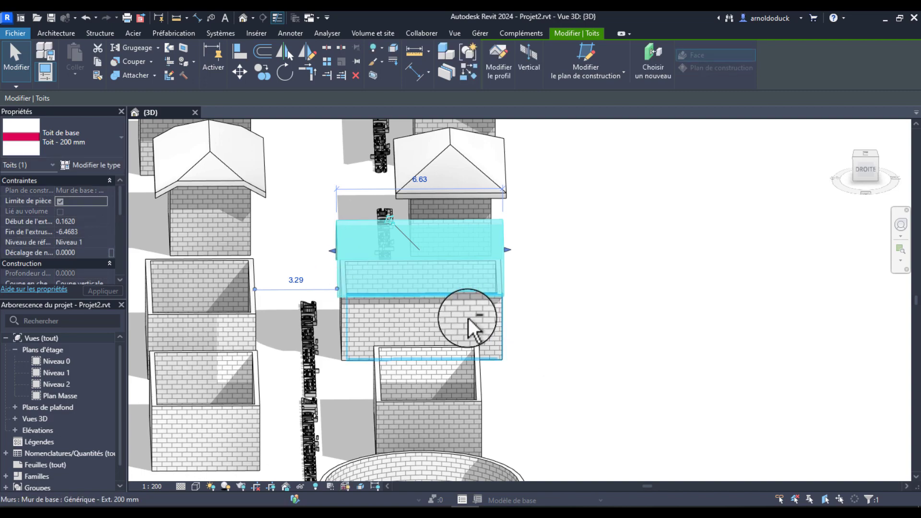
# Step: Select the whole chain of four walls of building 20 and attach their tops to the barrel roof
pyautogui.moveTo(468, 317)
pyautogui.keyDown('shift'); pyautogui.mouseDown(button='middle')
pyautogui.moveTo(578, 458)
pyautogui.moveTo(594, 501)
pyautogui.moveTo(380, 386)
pyautogui.moveTo(507, 414)
pyautogui.moveTo(556, 369)
pyautogui.moveTo(590, 369)
pyautogui.moveTo(551, 263)
pyautogui.mouseUp(button='middle'); pyautogui.keyUp('shift')
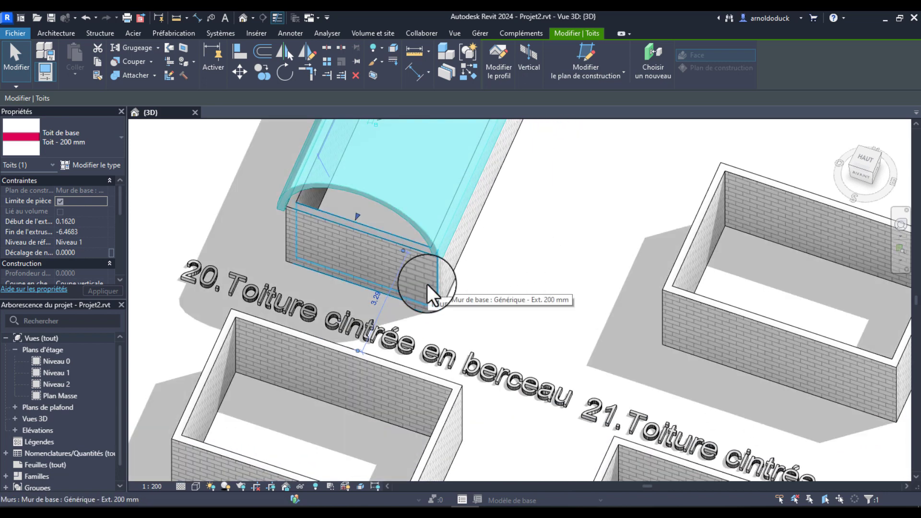
pyautogui.press('Tab')
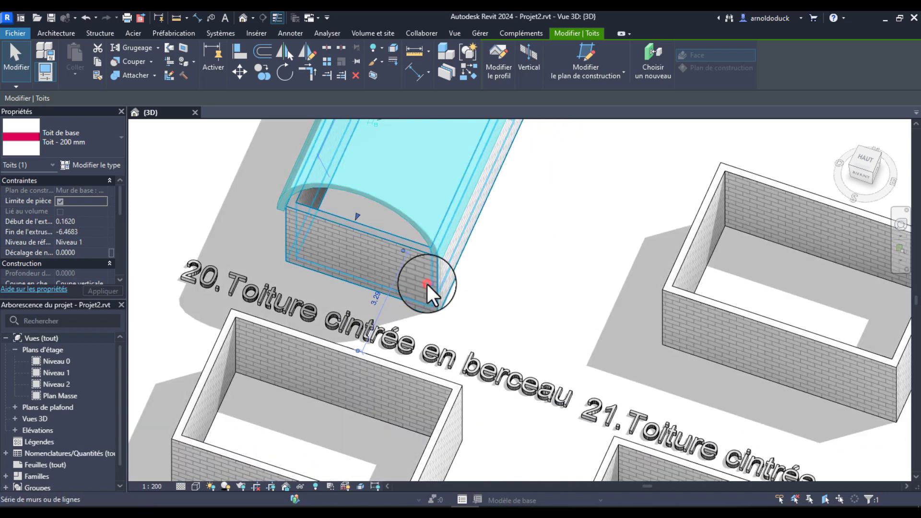
pyautogui.click(427, 284)
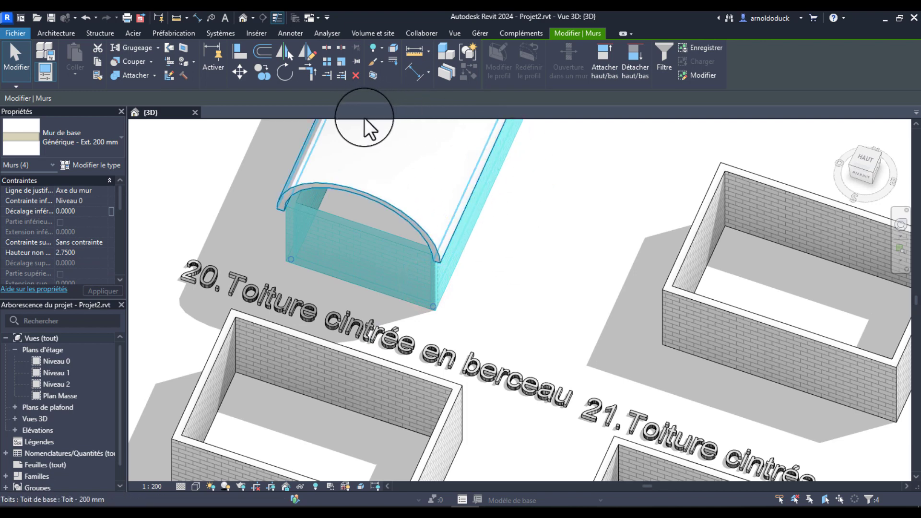
pyautogui.click(613, 54)
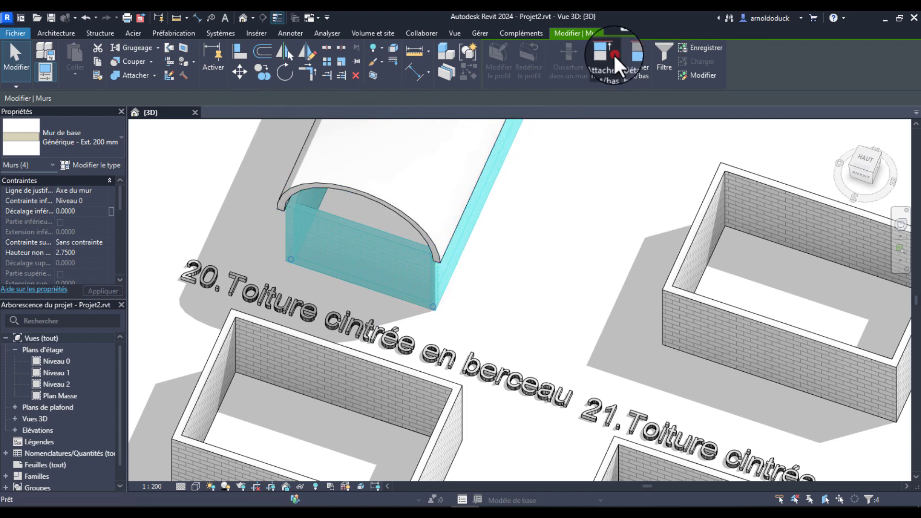
pyautogui.click(426, 183)
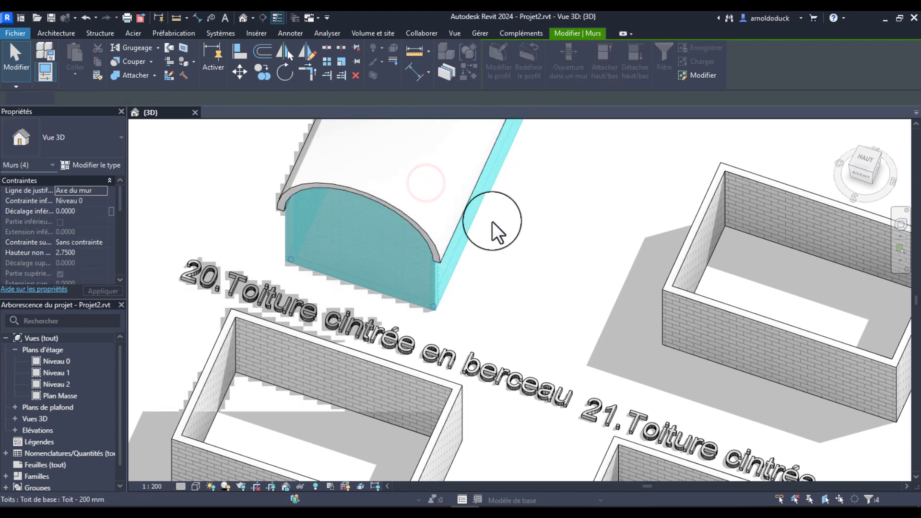
# Step: Clear the wall selection and examine the barrel-roofed building 20 and the roofless building 21 beside it
pyautogui.scroll(-2, 490, 225)
pyautogui.click(499, 260)
pyautogui.scroll(-3, 493, 284)
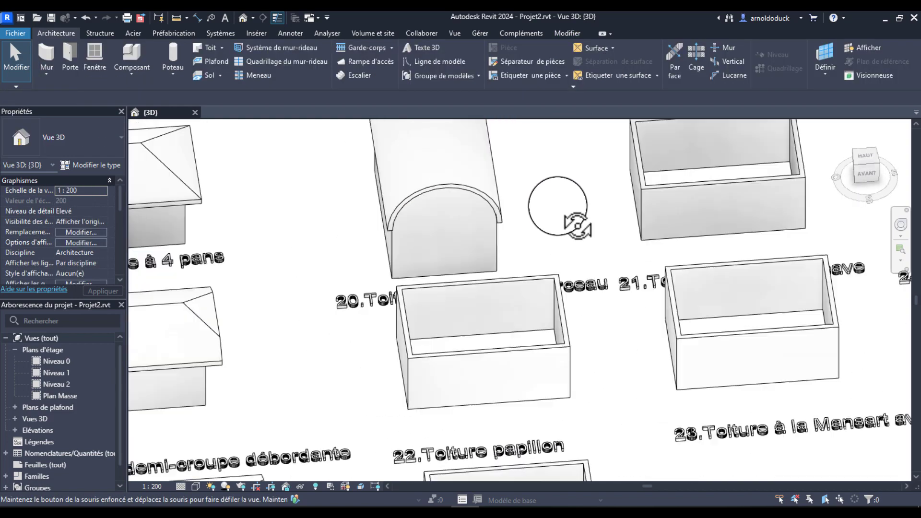
pyautogui.keyDown('shift'); pyautogui.moveTo(551, 199); pyautogui.dragTo(489, 312, button='middle'); pyautogui.keyUp('shift')
pyautogui.moveTo(577, 325); pyautogui.dragTo(521, 253, button='middle')
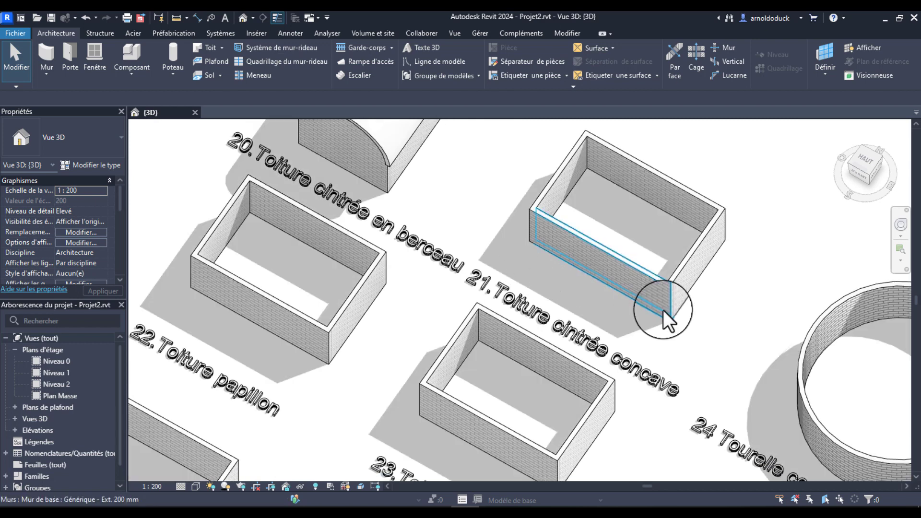
pyautogui.keyDown('shift'); pyautogui.moveTo(669, 362); pyautogui.dragTo(712, 356, button='middle'); pyautogui.keyUp('shift')
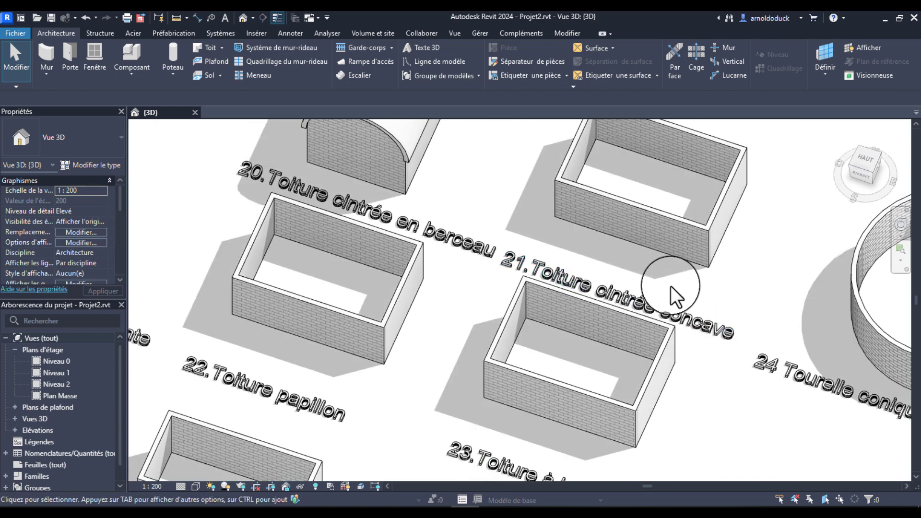
pyautogui.keyDown('shift'); pyautogui.moveTo(656, 289); pyautogui.dragTo(641, 435, button='middle'); pyautogui.keyUp('shift')
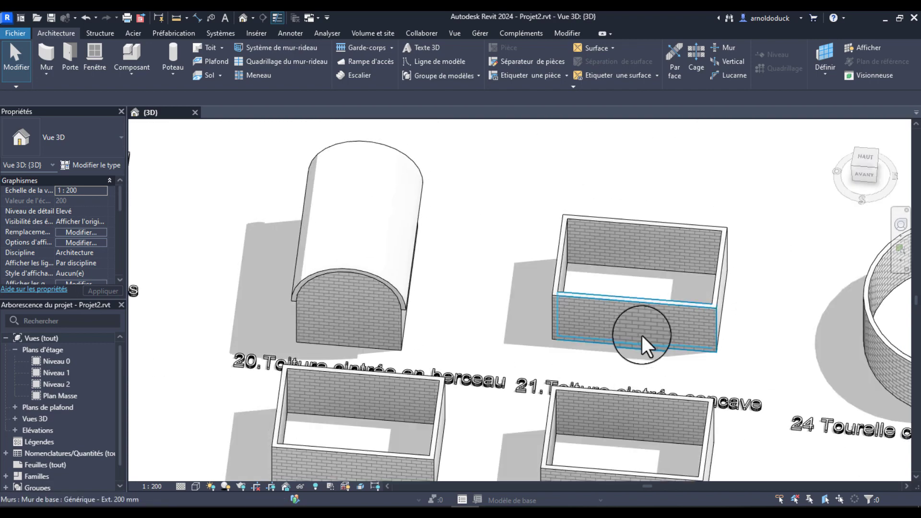
pyautogui.keyDown('shift'); pyautogui.moveTo(710, 363); pyautogui.dragTo(714, 322, button='middle'); pyautogui.keyUp('shift')
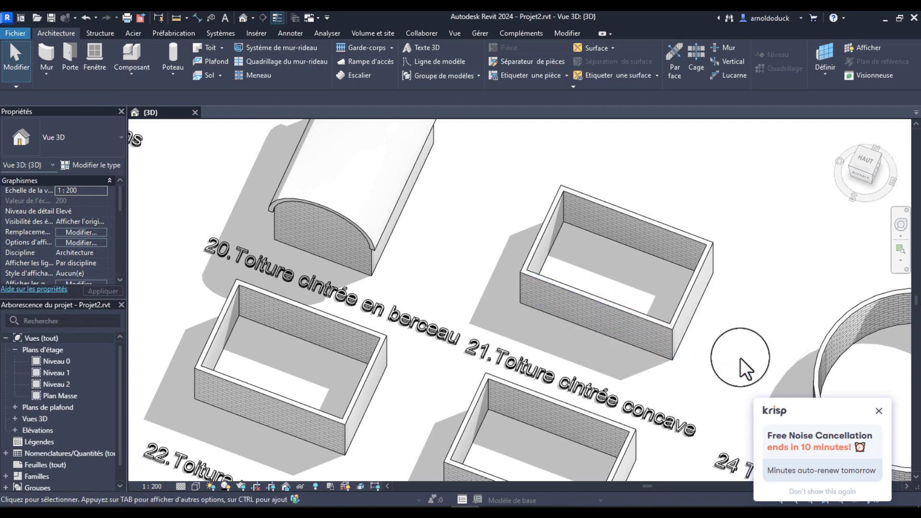
pyautogui.click(878, 411)
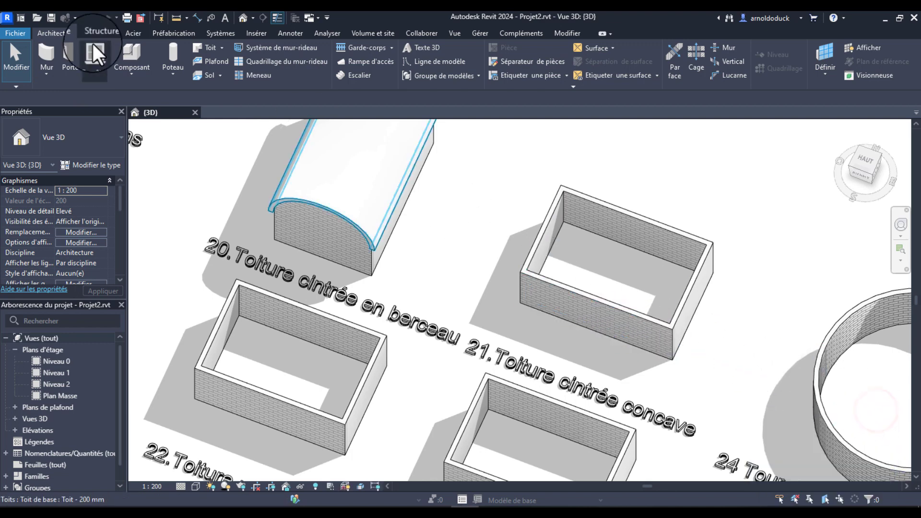
# Step: Start a roof by extrusion using building 21's front wall as the work plane, with Niveau 1 as reference level
pyautogui.scroll(1, 583, 307)
pyautogui.moveTo(583, 308); pyautogui.dragTo(508, 289, button='middle')
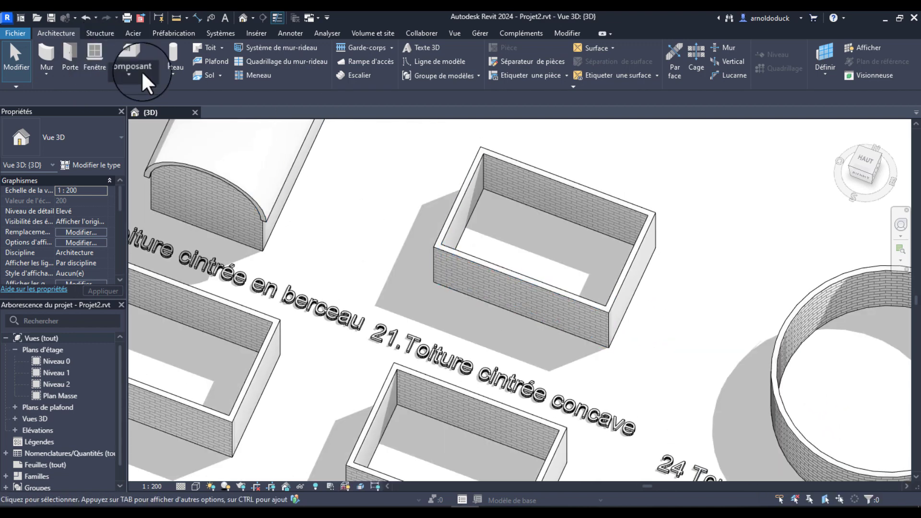
pyautogui.click(224, 51)
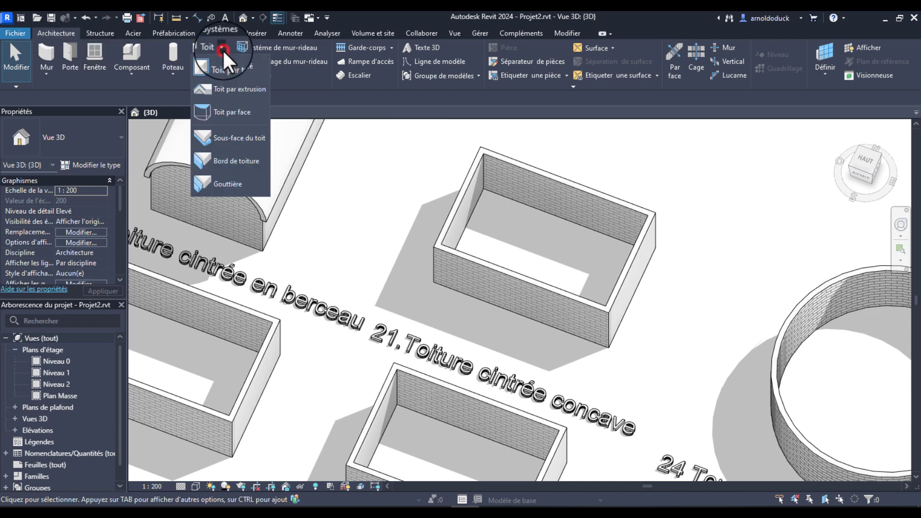
pyautogui.click(224, 86)
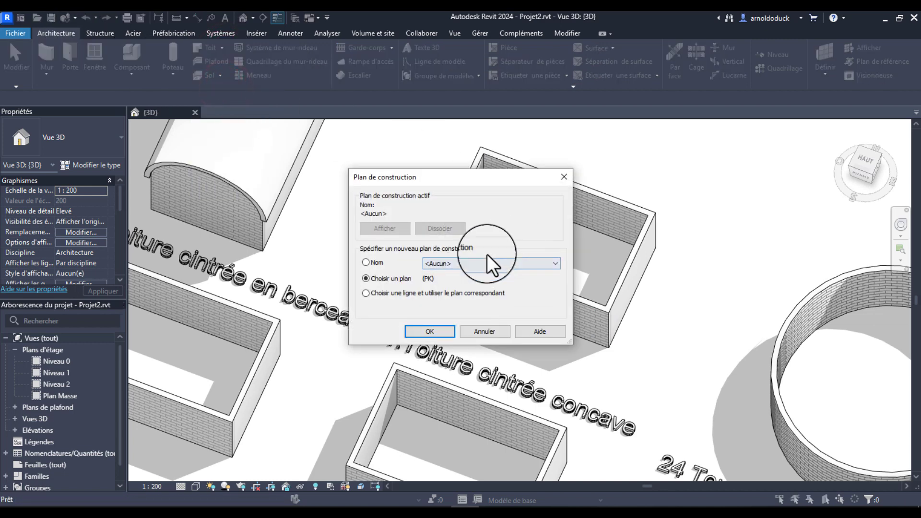
pyautogui.click(446, 332)
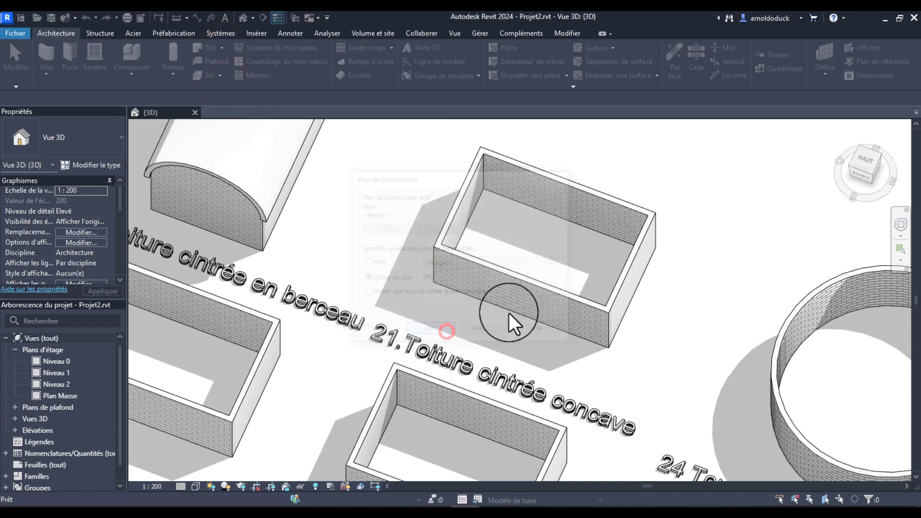
pyautogui.click(544, 299)
pyautogui.click(479, 246)
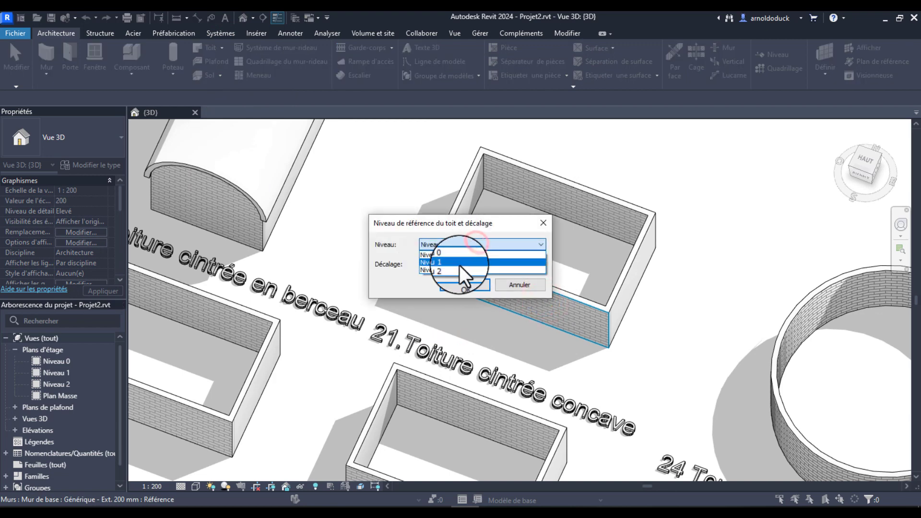
pyautogui.click(460, 263)
pyautogui.click(456, 286)
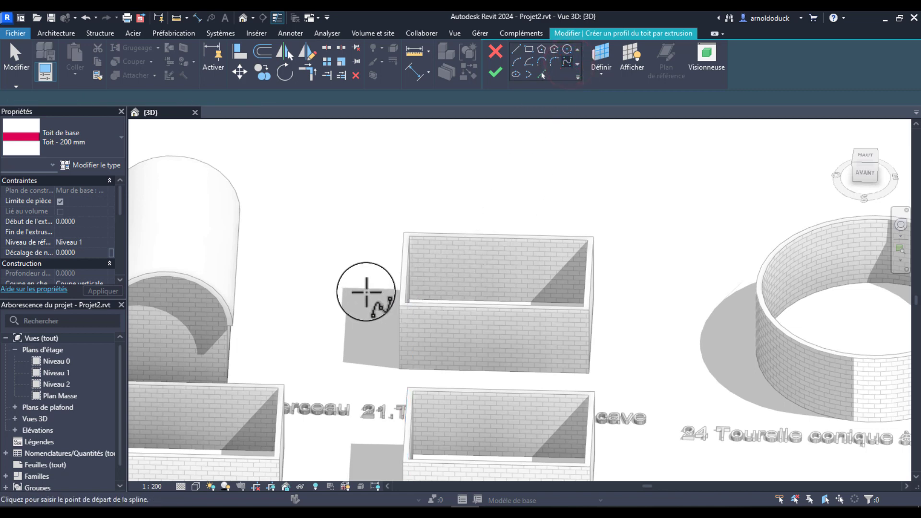
# Step: Draw a three-point concave spline rising across building 21's front wall with overhangs at both ends, and finish the roof profile
pyautogui.click(382, 297)
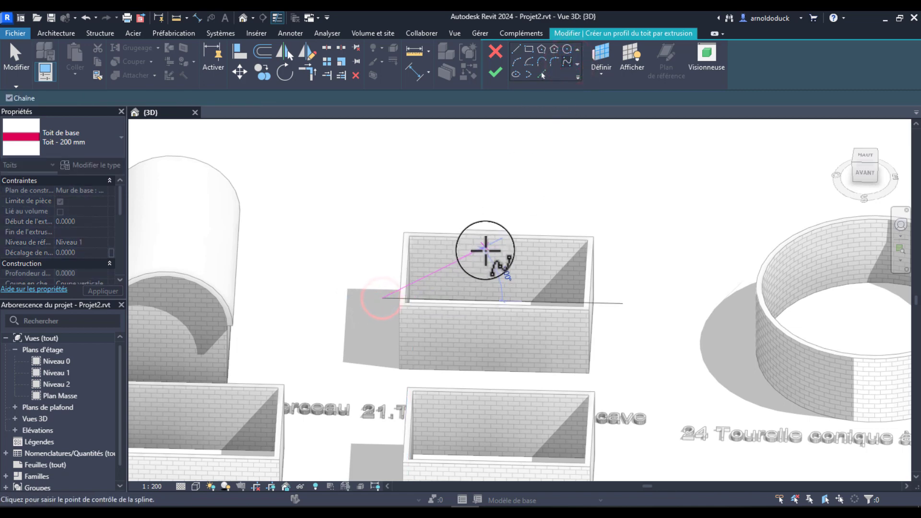
pyautogui.click(512, 277)
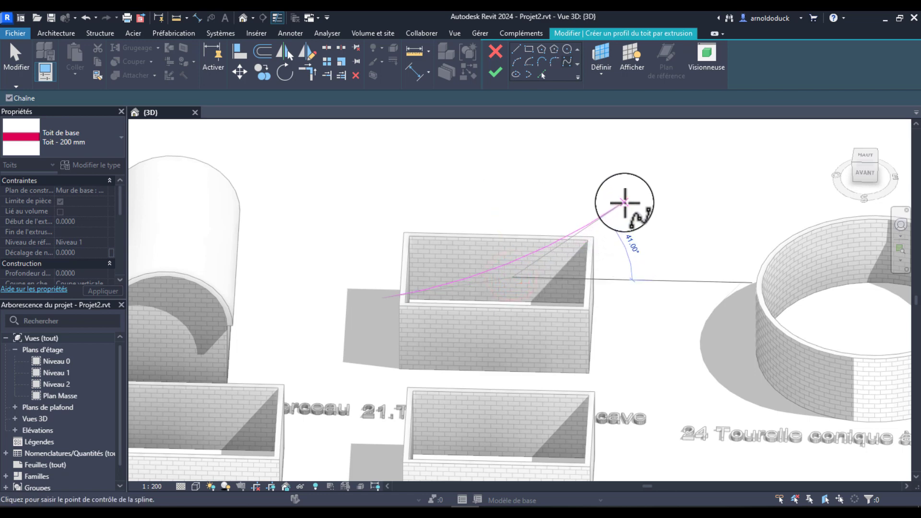
pyautogui.click(613, 214)
pyautogui.press('Escape')
pyautogui.press('Escape')
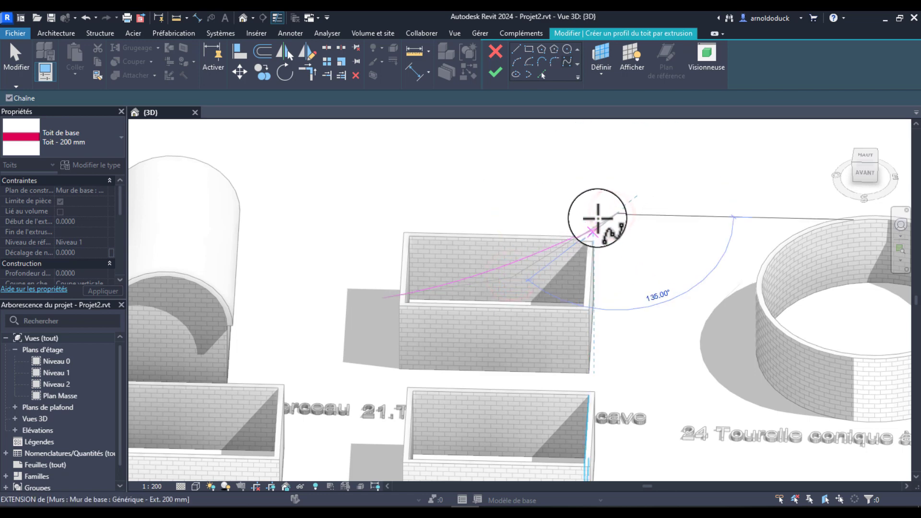
pyautogui.keyDown('shift'); pyautogui.moveTo(580, 301); pyautogui.dragTo(592, 244, button='middle'); pyautogui.keyUp('shift')
pyautogui.click(495, 72)
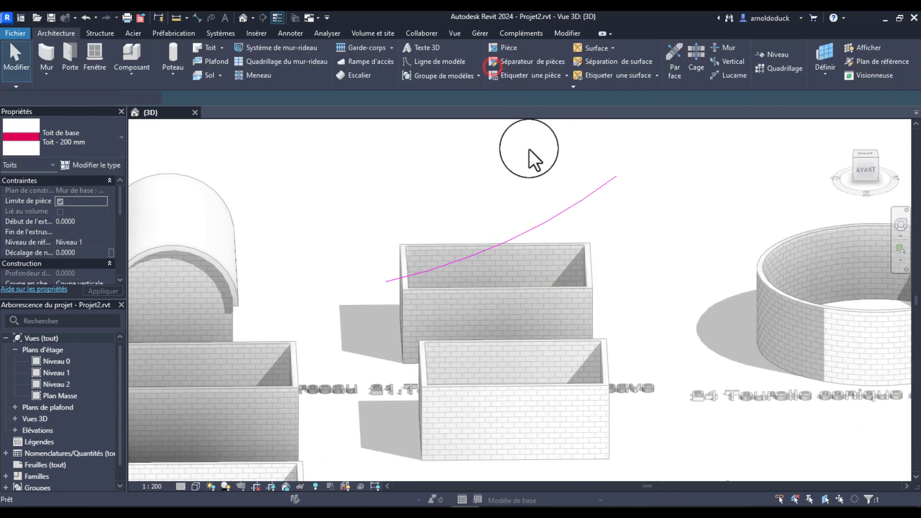
# Step: Extend the front end of building 21's concave roof to about 1.03 beyond the front wall
pyautogui.keyDown('shift'); pyautogui.moveTo(522, 257); pyautogui.dragTo(419, 187, button='middle'); pyautogui.keyUp('shift')
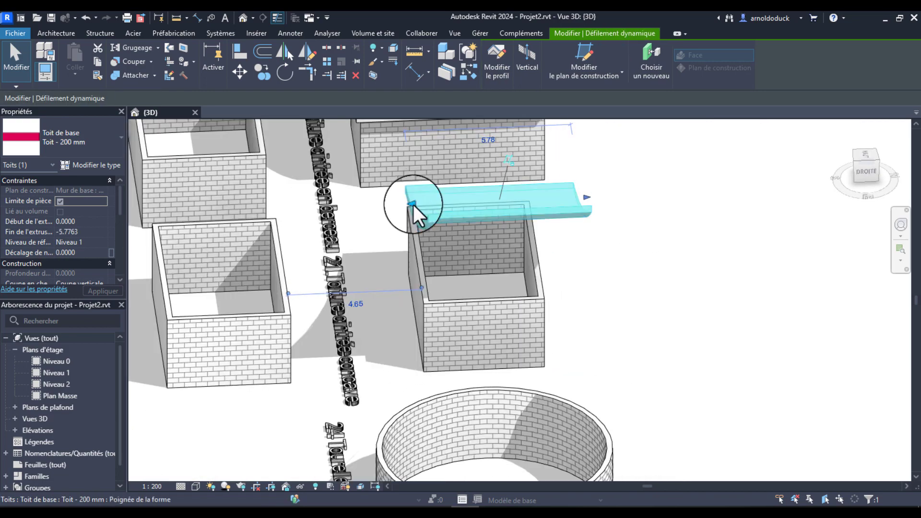
pyautogui.moveTo(413, 204); pyautogui.dragTo(382, 207)
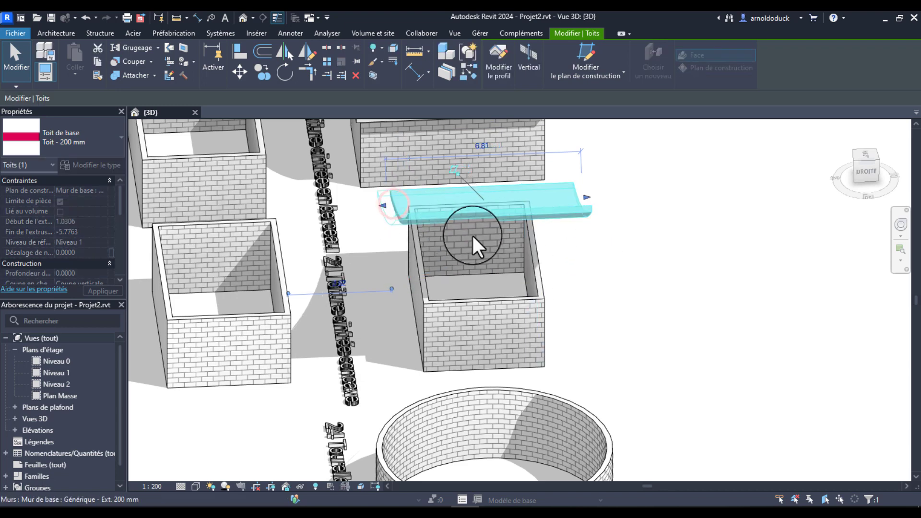
pyautogui.click(619, 266)
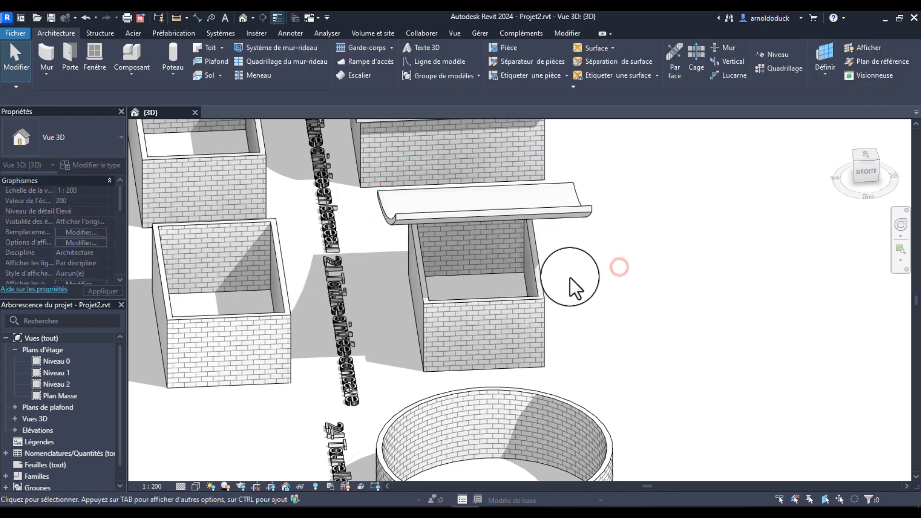
# Step: Select the whole chain of four walls of building 21 and attach their tops to the concave roof
pyautogui.press('Tab')
pyautogui.click(538, 288)
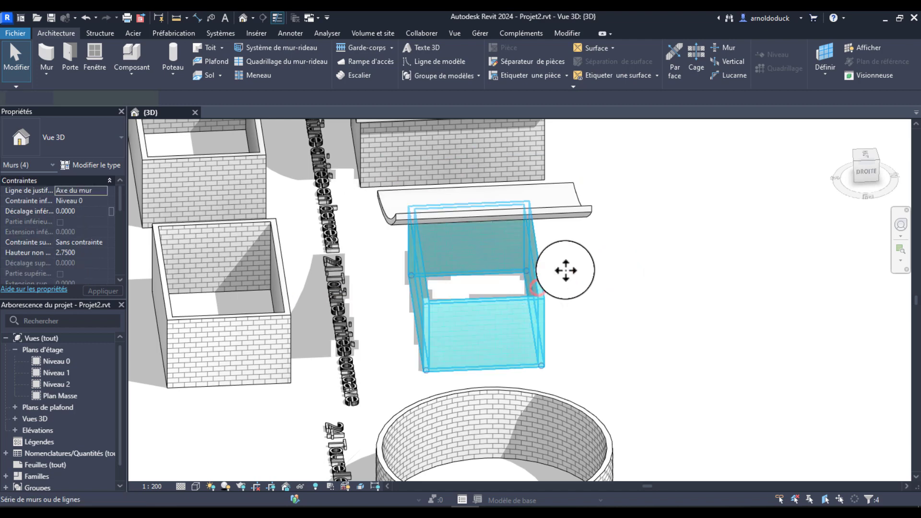
pyautogui.click(523, 207)
pyautogui.click(623, 306)
# Step: Examine the concave roof on building 21 and the remaining roofless buildings, focusing on building 22, Toiture papillon
pyautogui.scroll(-3, 583, 323)
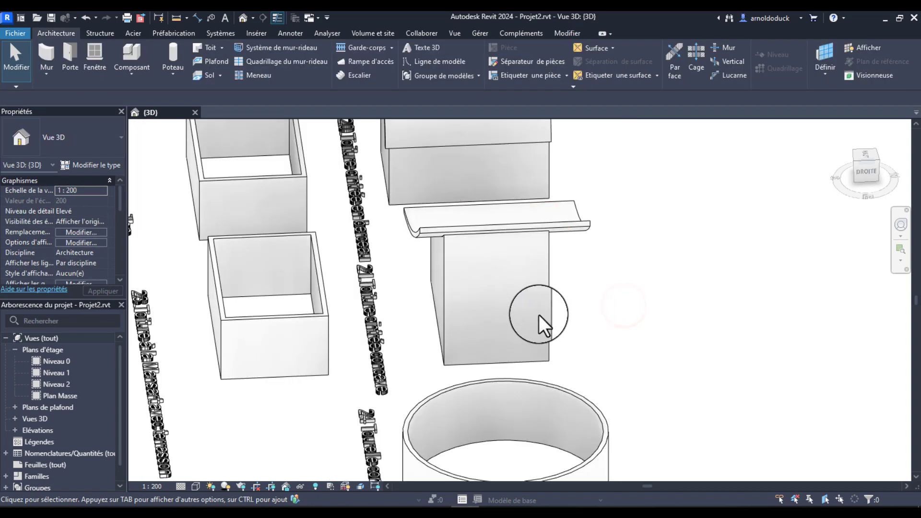
pyautogui.keyDown('shift'); pyautogui.moveTo(539, 316); pyautogui.dragTo(642, 283, button='middle'); pyautogui.keyUp('shift')
pyautogui.scroll(-3, 640, 275)
pyautogui.keyDown('shift'); pyautogui.moveTo(652, 341); pyautogui.dragTo(712, 409, button='middle'); pyautogui.keyUp('shift')
pyautogui.scroll(4, 776, 329)
pyautogui.moveTo(593, 378); pyautogui.dragTo(665, 223, button='middle')
pyautogui.scroll(-2, 568, 374)
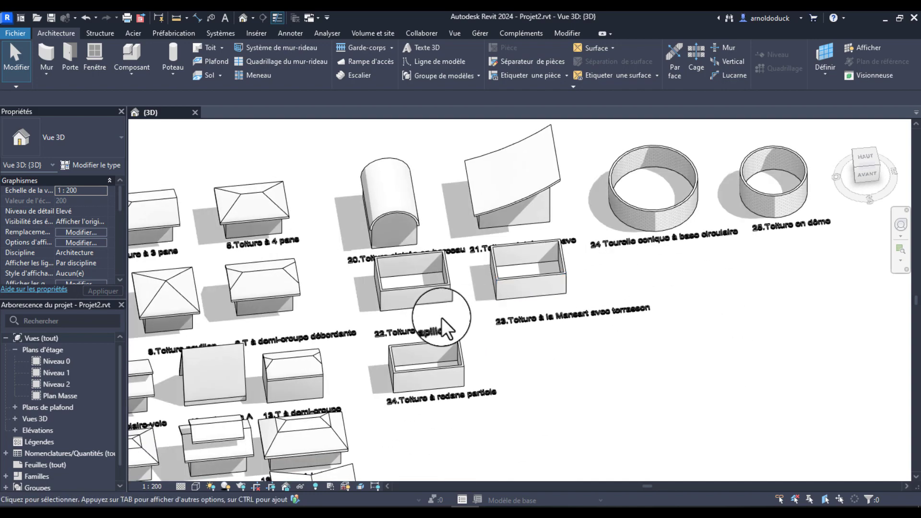
pyautogui.keyDown('shift'); pyautogui.moveTo(437, 317); pyautogui.dragTo(415, 412, button='middle'); pyautogui.keyUp('shift')
pyautogui.scroll(2, 381, 342)
pyautogui.scroll(2, 382, 345)
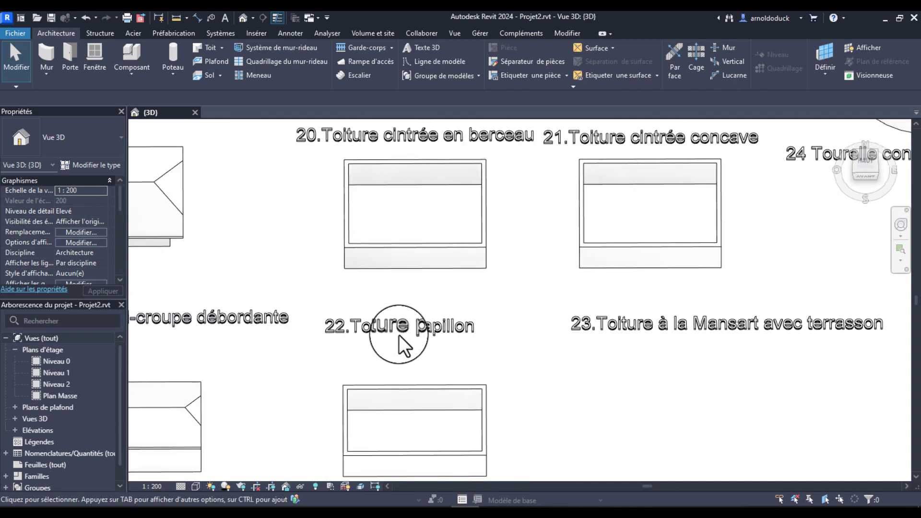
pyautogui.keyDown('shift'); pyautogui.moveTo(447, 277); pyautogui.dragTo(468, 248, button='middle'); pyautogui.keyUp('shift')
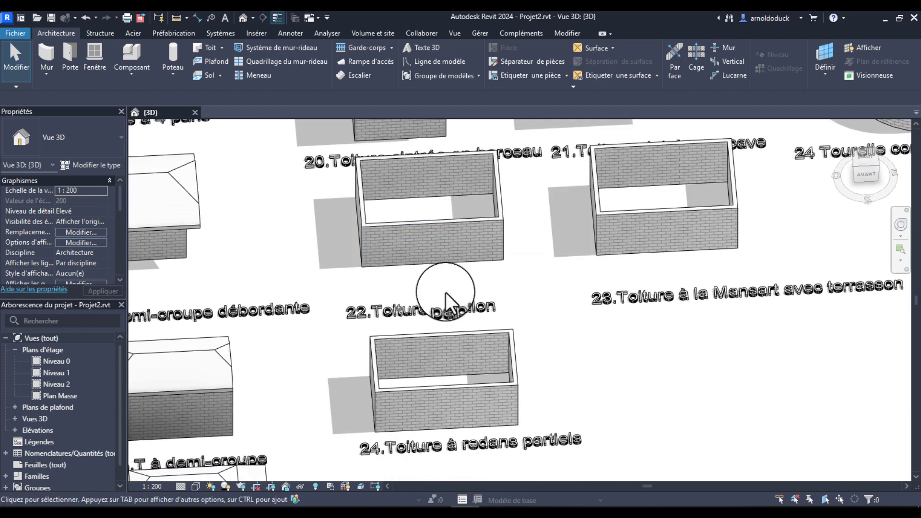
pyautogui.scroll(-3, 438, 272)
pyautogui.keyDown('shift'); pyautogui.moveTo(421, 273); pyautogui.dragTo(455, 322, button='middle'); pyautogui.keyUp('shift')
pyautogui.scroll(3, 439, 248)
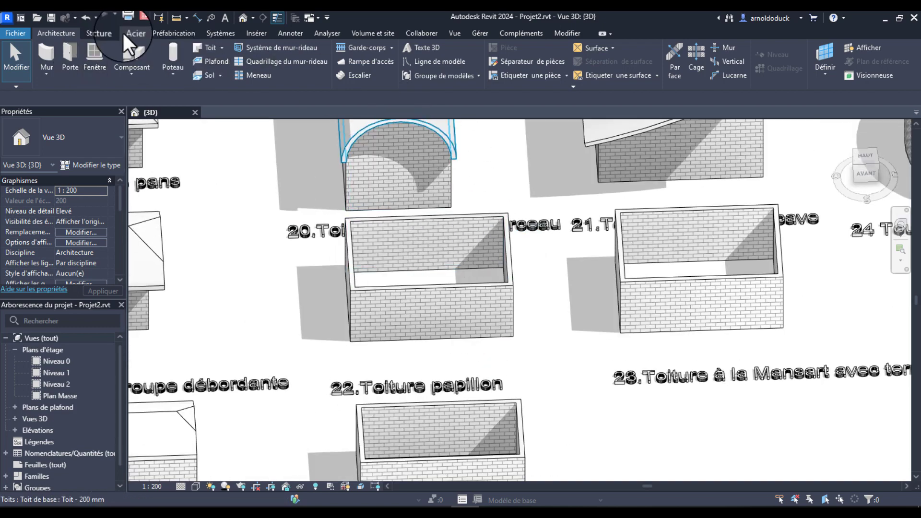
# Step: Start a roof by extrusion using building 22's front wall as the work plane, with Niveau 2 as reference level and offset 0
pyautogui.click(224, 45)
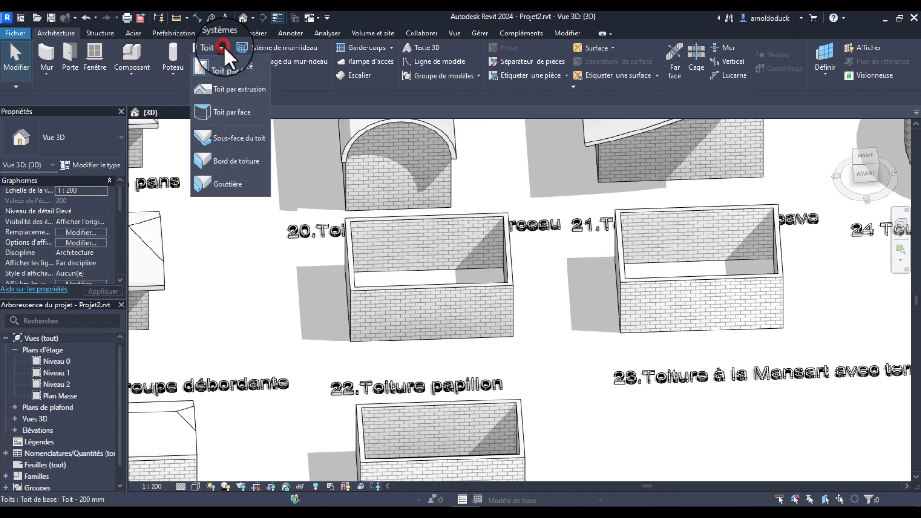
pyautogui.click(247, 89)
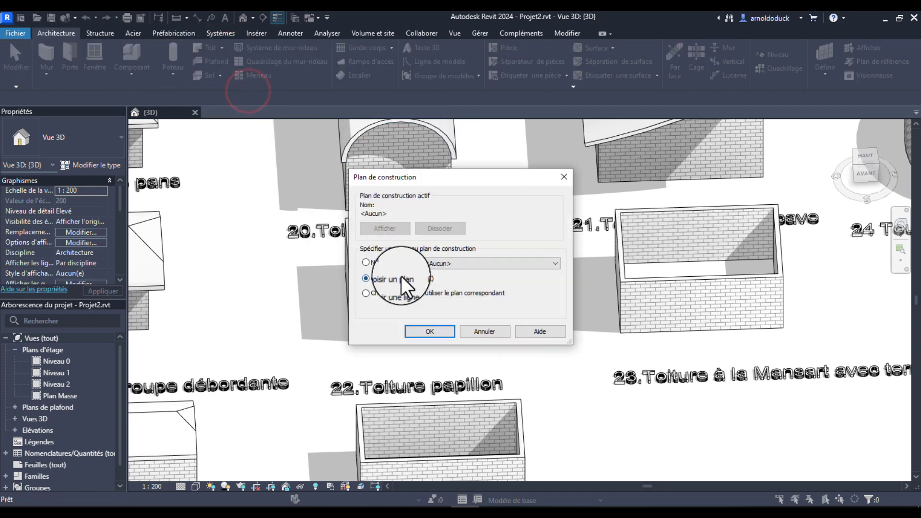
pyautogui.click(430, 330)
pyautogui.click(406, 309)
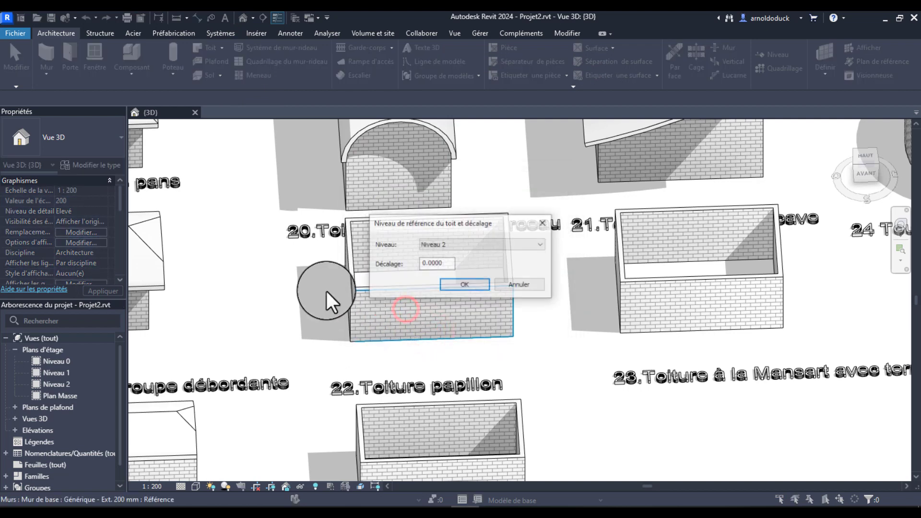
pyautogui.click(464, 283)
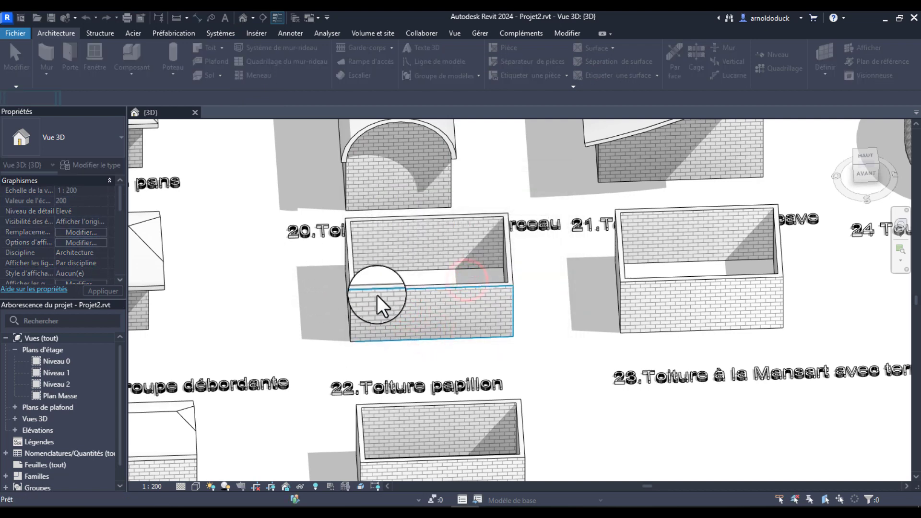
# Step: Sketch a V-shaped butterfly profile over building 22 with two lines, the first about 5.40 long, and finish the roof profile
pyautogui.keyDown('shift'); pyautogui.moveTo(401, 312); pyautogui.dragTo(385, 276, button='middle'); pyautogui.keyUp('shift')
pyautogui.moveTo(363, 242); pyautogui.dragTo(374, 307, button='middle')
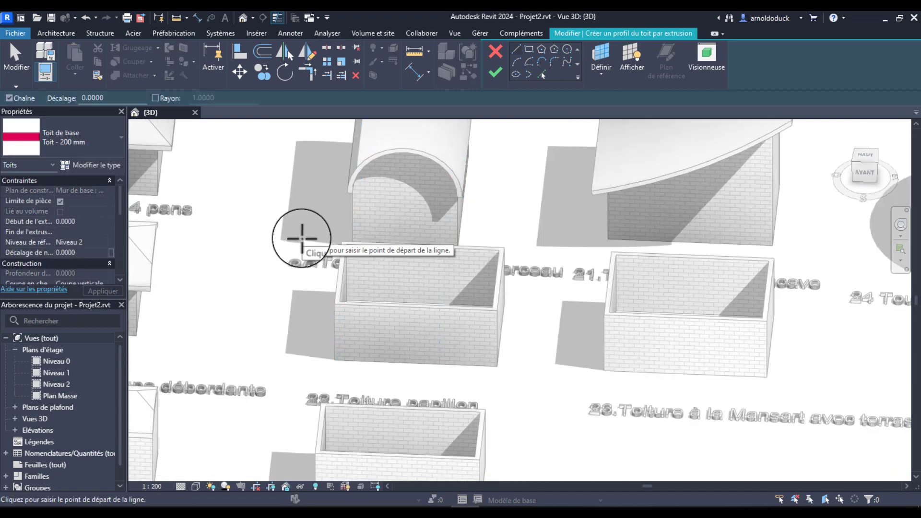
pyautogui.click(302, 238)
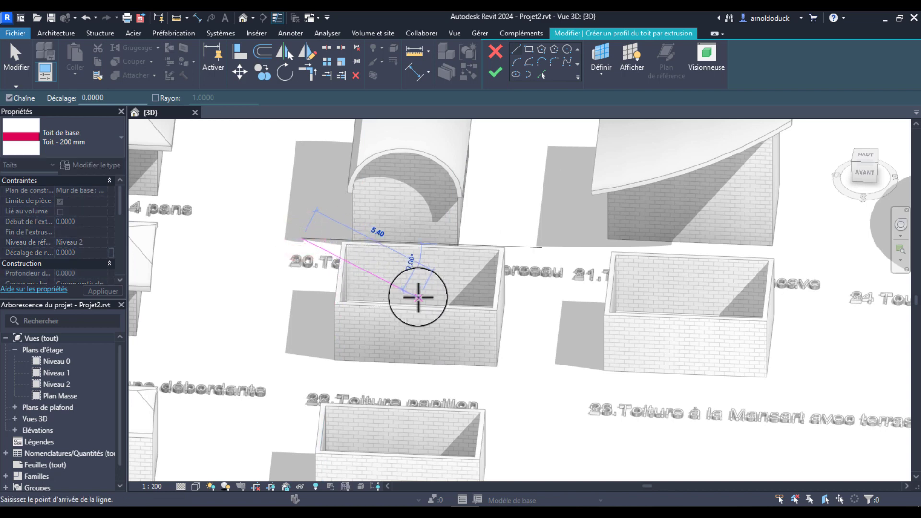
pyautogui.click(418, 297)
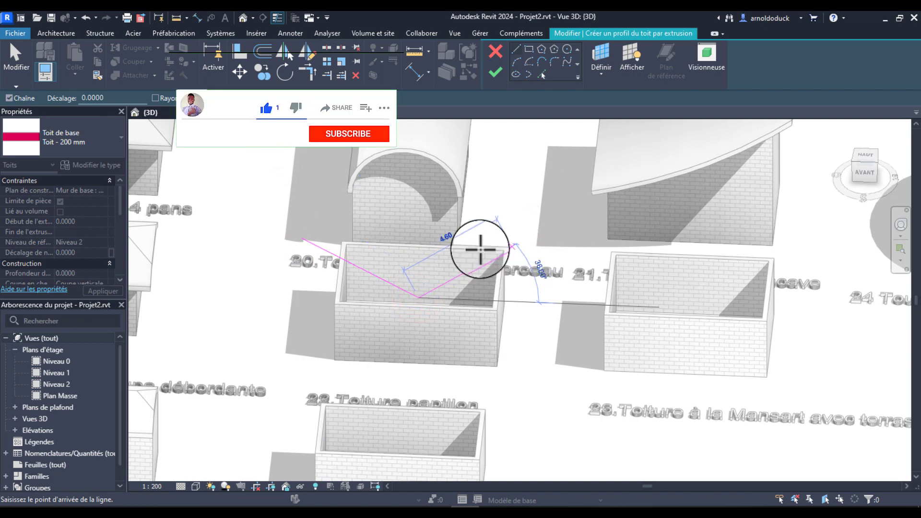
pyautogui.click(557, 242)
pyautogui.press('Escape')
pyautogui.press('Escape')
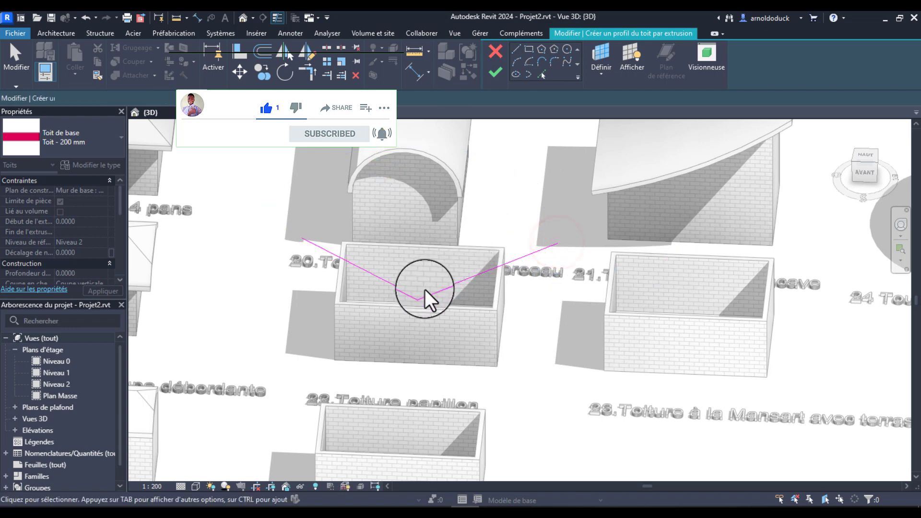
pyautogui.click(499, 73)
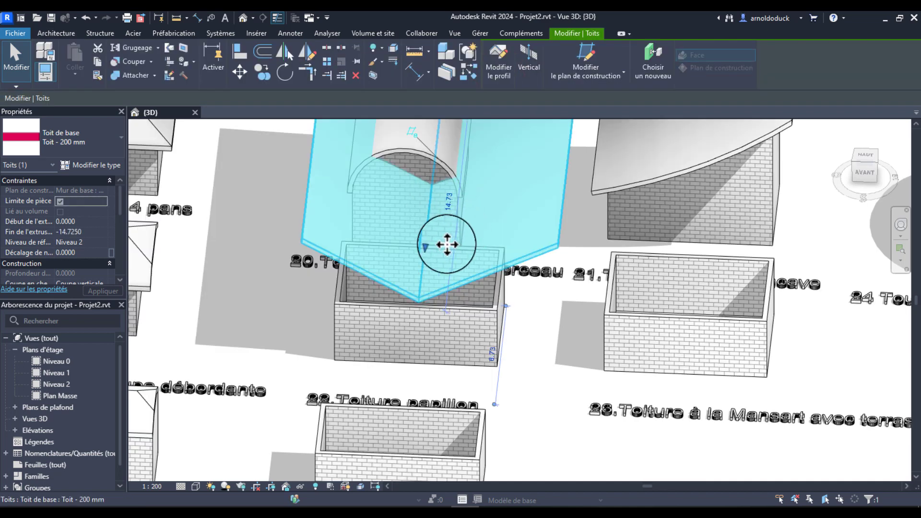
# Step: Shorten the butterfly roof's rear end to about -4.79 and extend its front end to about 0.79 beyond the wall
pyautogui.scroll(-2, 447, 244)
pyautogui.moveTo(448, 120); pyautogui.dragTo(412, 389)
pyautogui.keyDown('shift'); pyautogui.moveTo(424, 267); pyautogui.dragTo(411, 243, button='middle'); pyautogui.keyUp('shift')
pyautogui.moveTo(410, 239); pyautogui.dragTo(402, 247)
pyautogui.moveTo(461, 222); pyautogui.dragTo(476, 216)
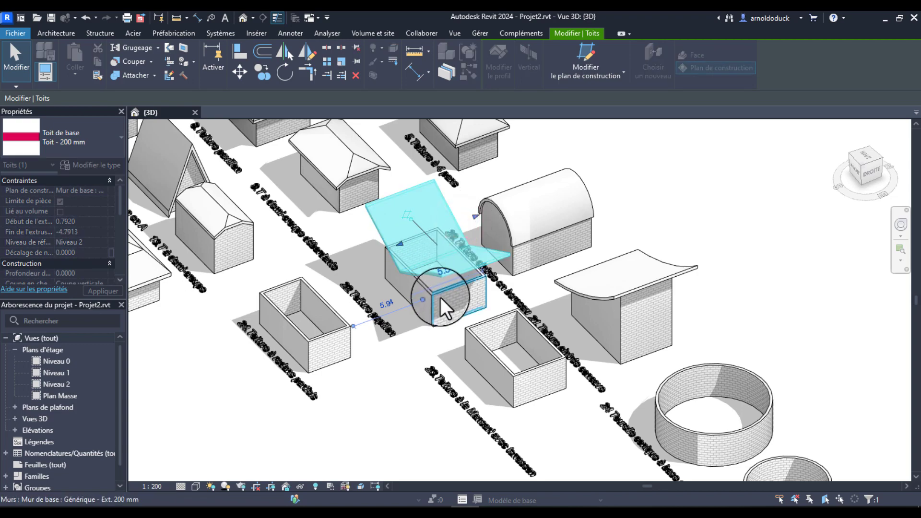
# Step: Attach the tops of building 22's four walls to the underside of its butterfly roof
pyautogui.keyDown('shift'); pyautogui.moveTo(440, 298); pyautogui.dragTo(502, 285, button='middle'); pyautogui.keyUp('shift')
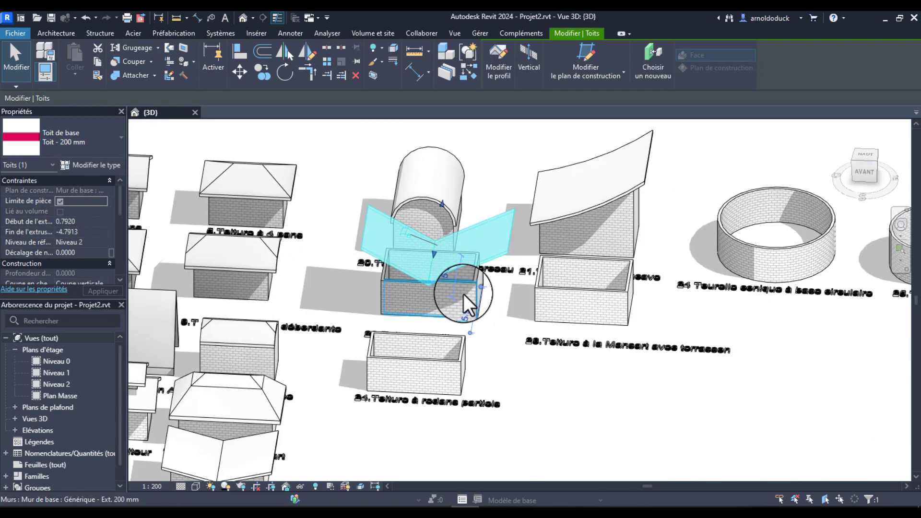
pyautogui.press('Tab')
pyautogui.click(466, 290)
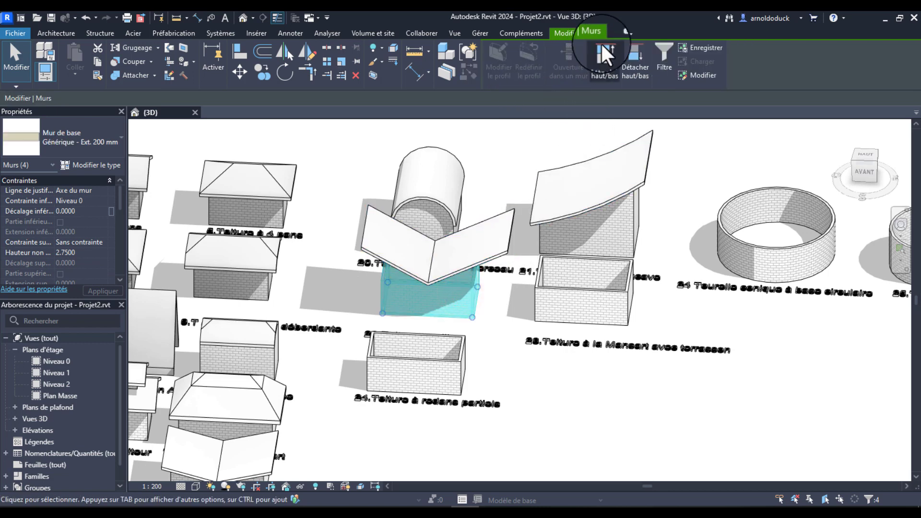
pyautogui.click(602, 51)
pyautogui.click(475, 234)
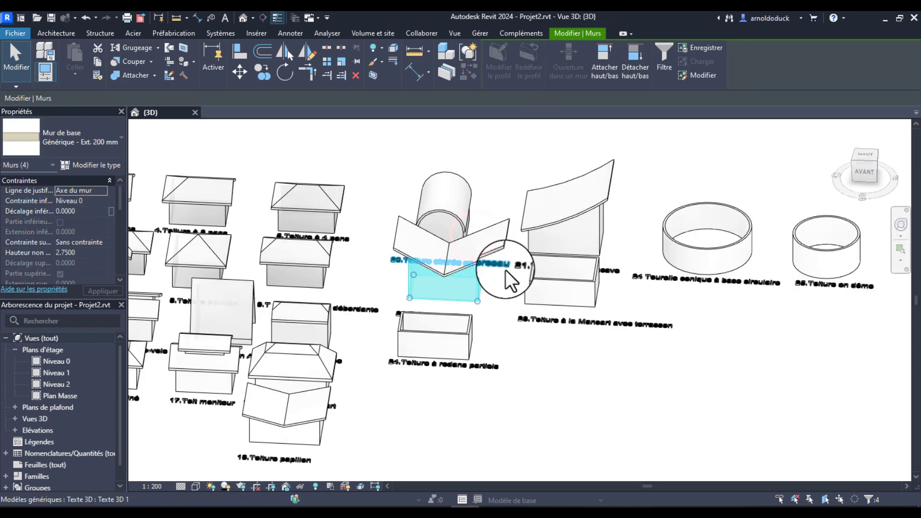
pyautogui.keyDown('shift'); pyautogui.moveTo(477, 298); pyautogui.dragTo(456, 216, button='middle'); pyautogui.keyUp('shift')
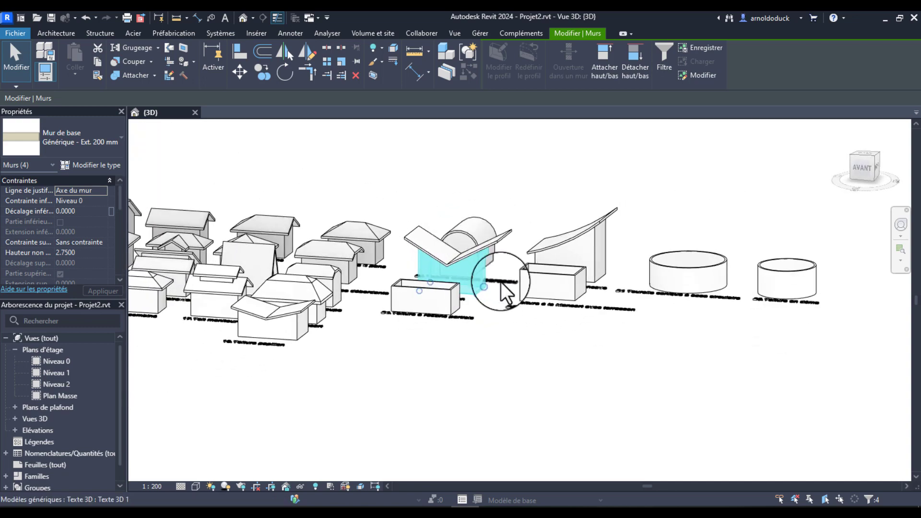
pyautogui.click(484, 348)
# Step: Start a roof by extrusion on building 23, using its end wall as the work plane, with Niveau 1 as reference level and offset 0
pyautogui.scroll(5, 460, 350)
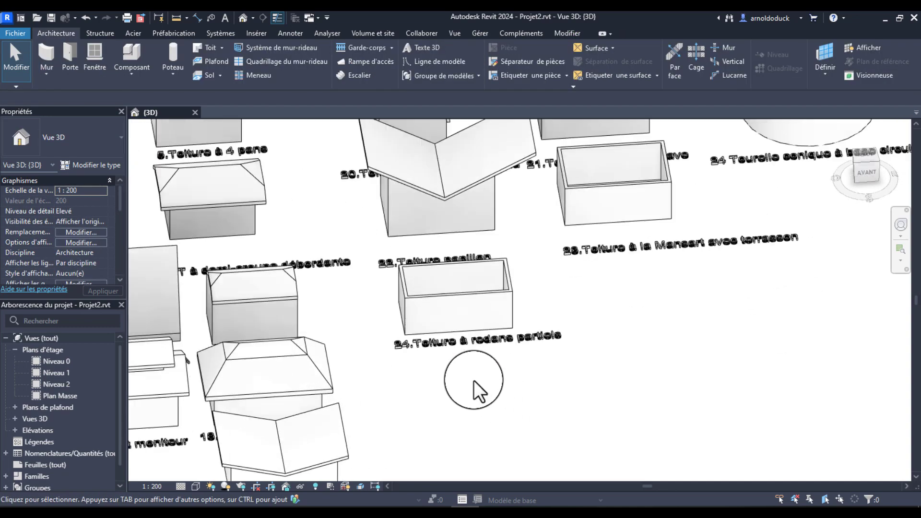
pyautogui.keyDown('shift'); pyautogui.moveTo(462, 390); pyautogui.dragTo(497, 366, button='middle'); pyautogui.keyUp('shift')
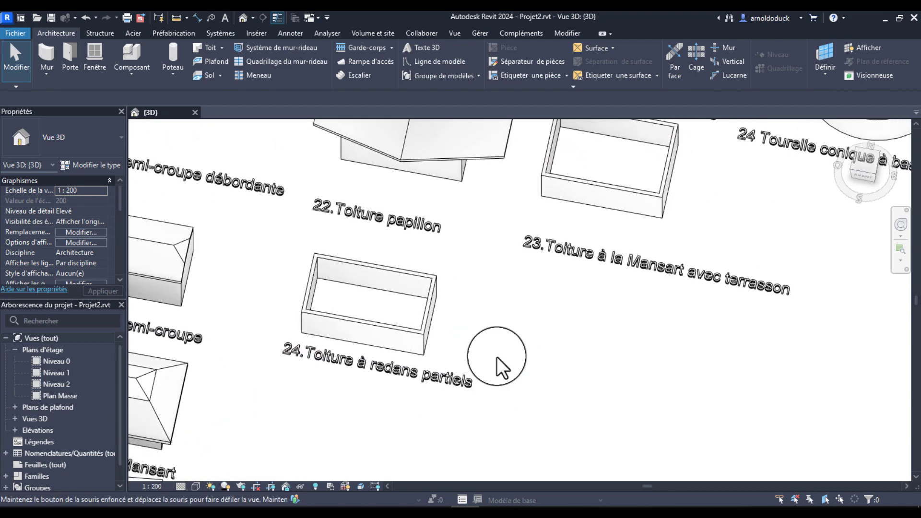
pyautogui.keyDown('shift'); pyautogui.moveTo(677, 188); pyautogui.dragTo(582, 351, button='middle'); pyautogui.keyUp('shift')
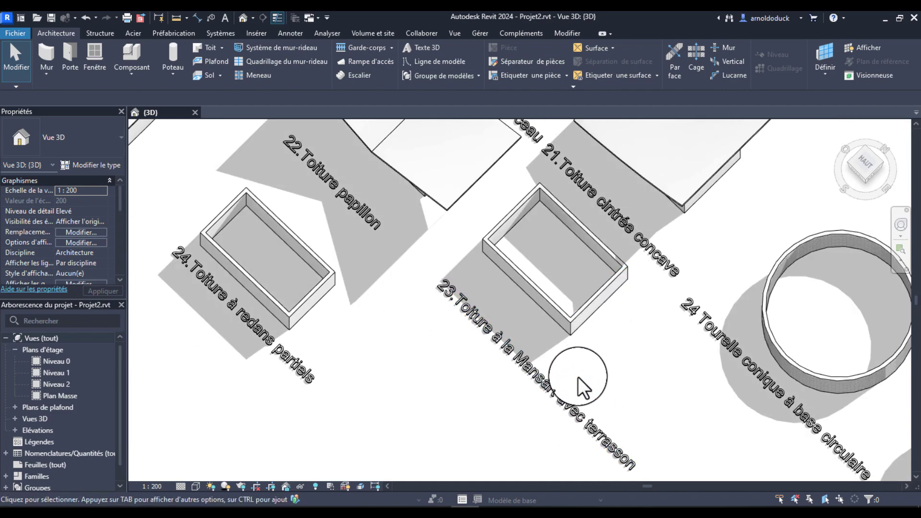
pyautogui.keyDown('shift'); pyautogui.moveTo(594, 341); pyautogui.dragTo(448, 249, button='middle'); pyautogui.keyUp('shift')
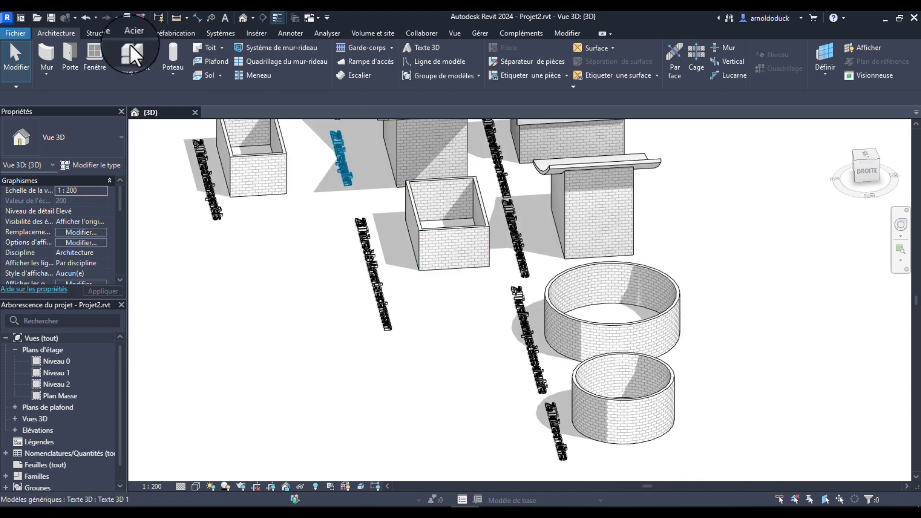
pyautogui.click(219, 48)
pyautogui.click(240, 91)
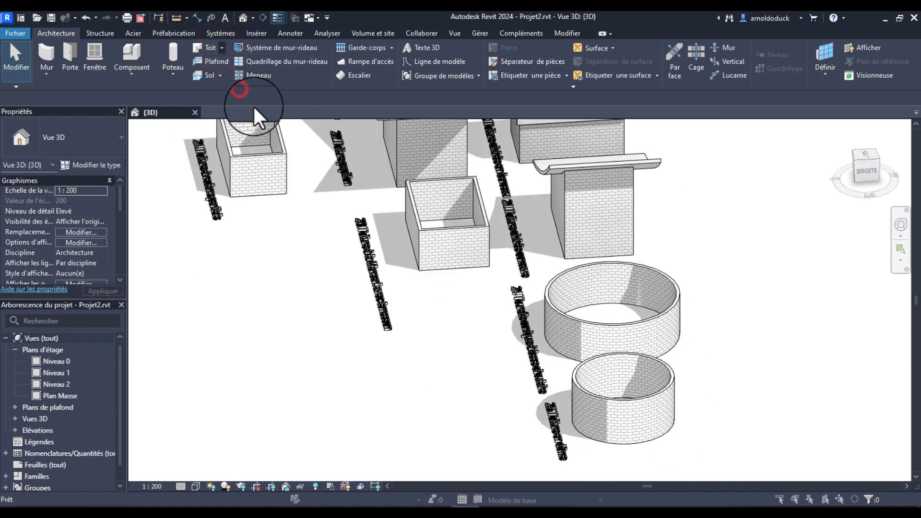
pyautogui.click(441, 331)
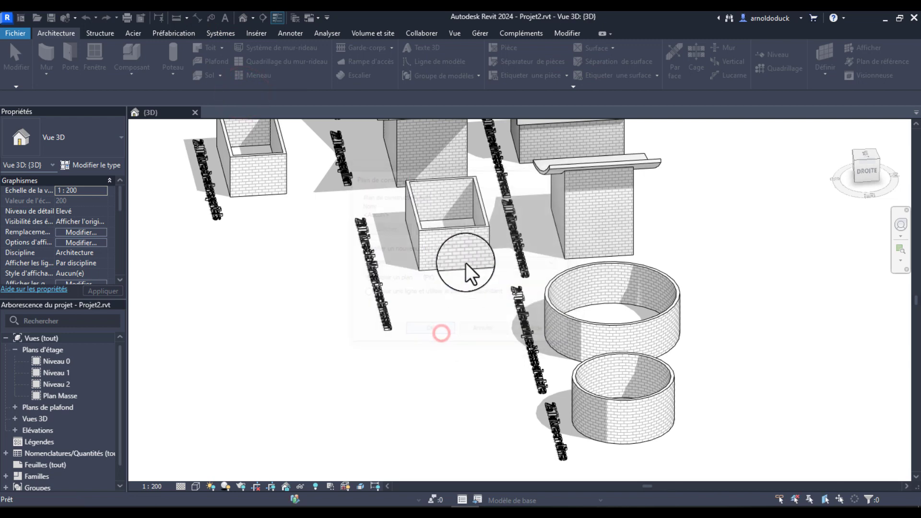
pyautogui.click(461, 239)
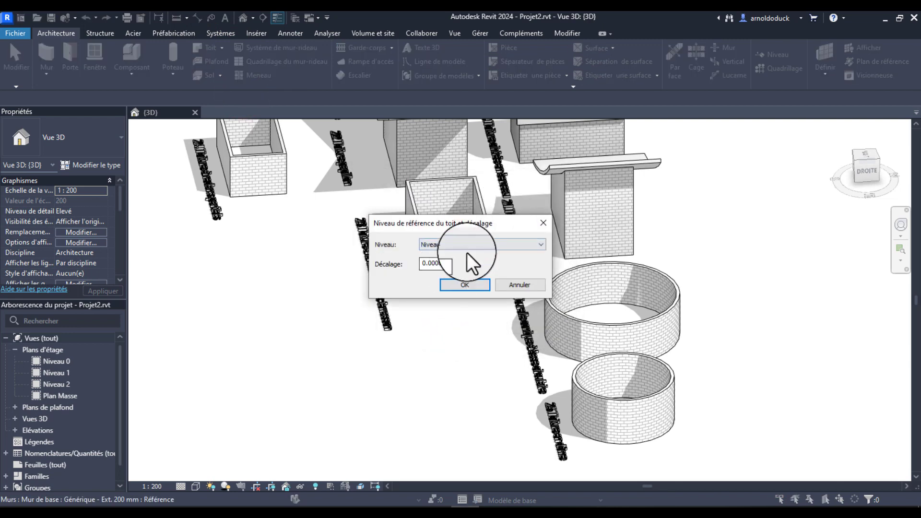
pyautogui.click(447, 256)
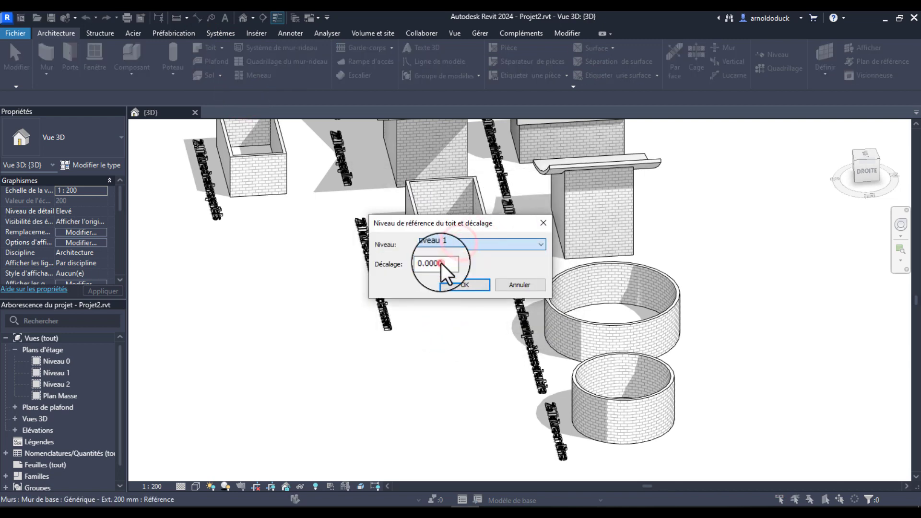
pyautogui.click(458, 284)
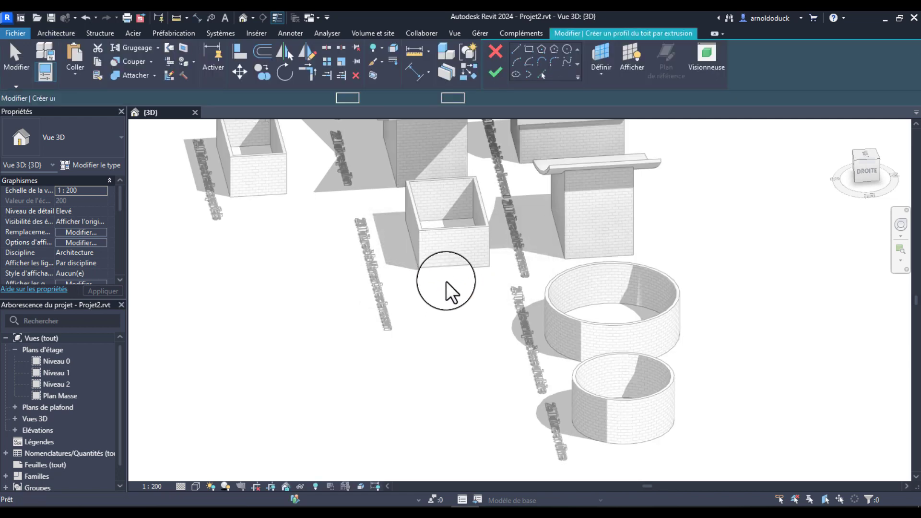
# Step: Sketch half of building 23's Mansart profile from the wall corner: a vertical line, a 45° line and a 15° line about 1.45 long
pyautogui.scroll(3, 460, 216)
pyautogui.scroll(2, 399, 207)
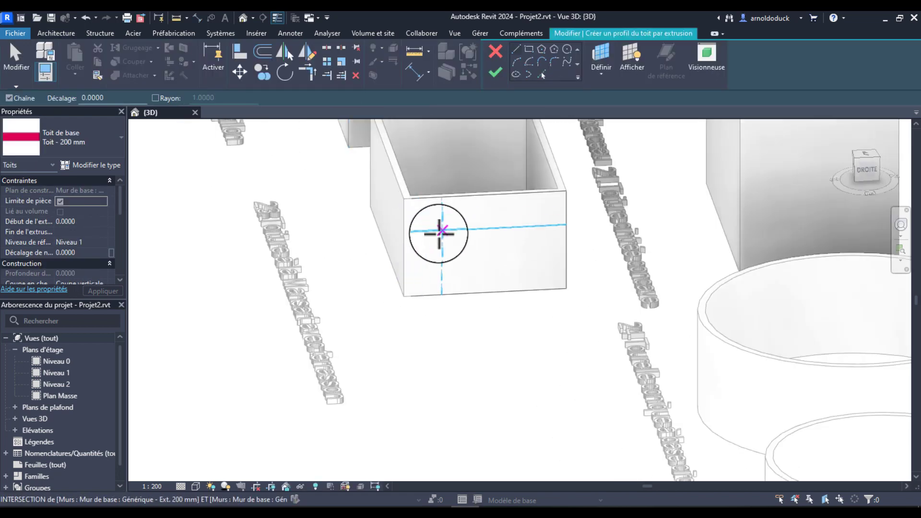
pyautogui.keyDown('shift'); pyautogui.moveTo(437, 232); pyautogui.dragTo(399, 339, button='middle'); pyautogui.keyUp('shift')
pyautogui.moveTo(366, 308); pyautogui.dragTo(381, 251, button='middle')
pyautogui.moveTo(374, 197); pyautogui.dragTo(365, 353, button='middle')
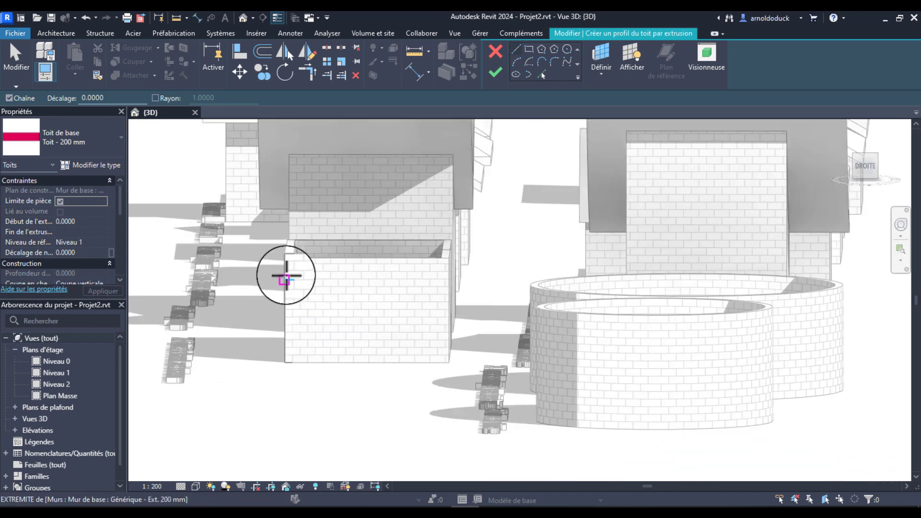
pyautogui.click(285, 258)
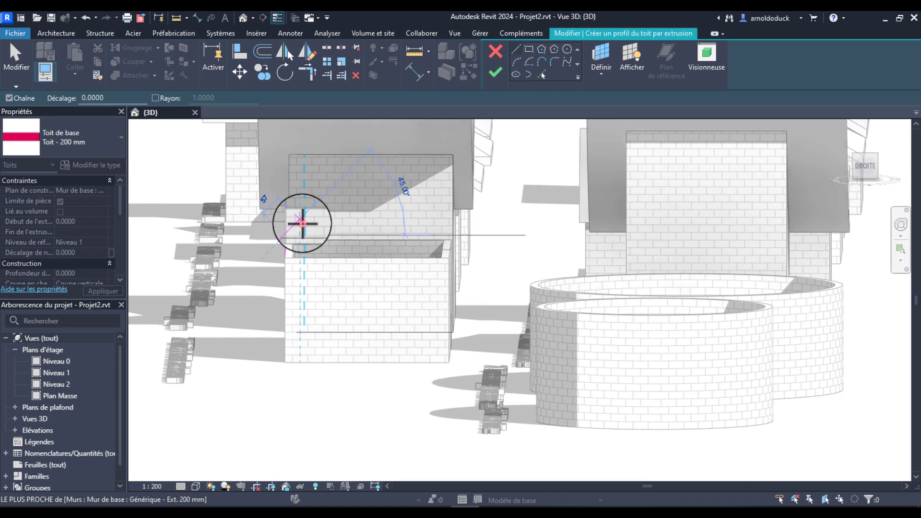
pyautogui.click(302, 222)
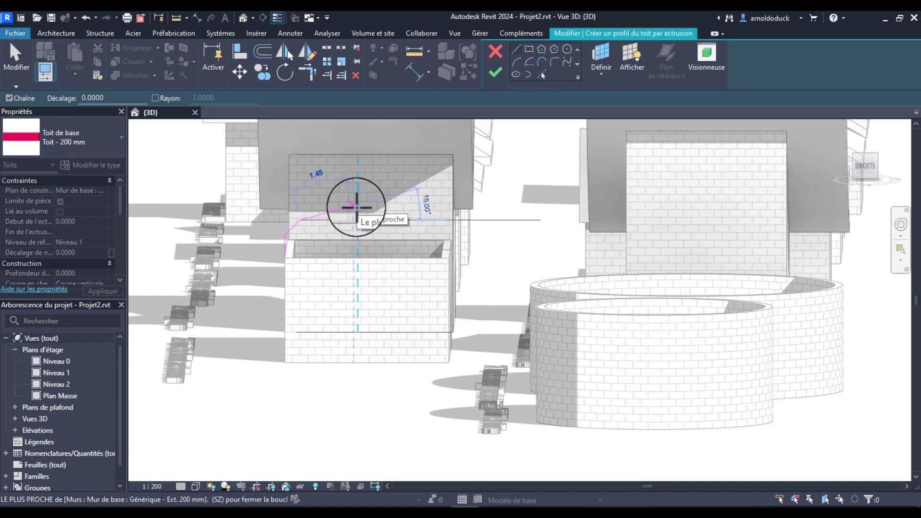
pyautogui.click(356, 207)
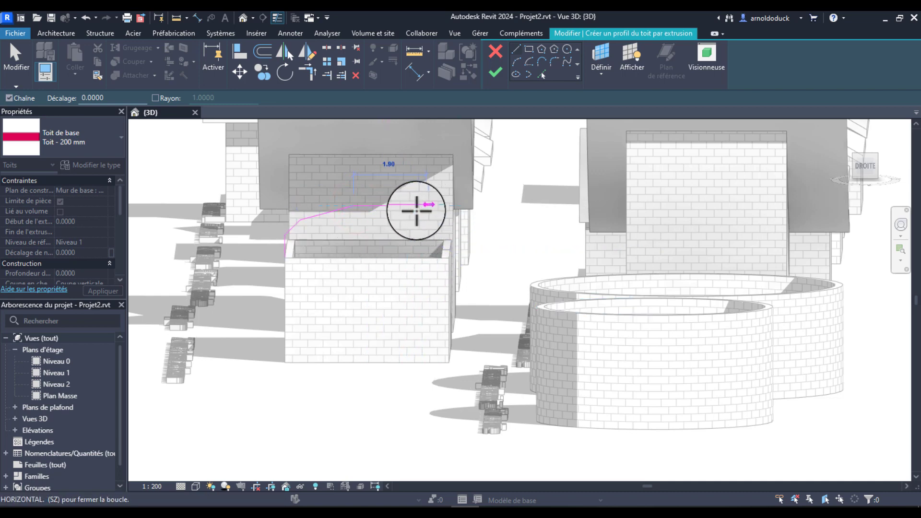
pyautogui.press('Escape')
pyautogui.press('Escape')
# Step: Draw two helper lines, one horizontal along the full wall top and one vertical rising from its midpoint past the profile
pyautogui.scroll(3, 318, 220)
pyautogui.moveTo(318, 217)
pyautogui.mouseDown(button='middle')
pyautogui.moveTo(366, 251)
pyautogui.moveTo(364, 266)
pyautogui.mouseUp(button='middle')
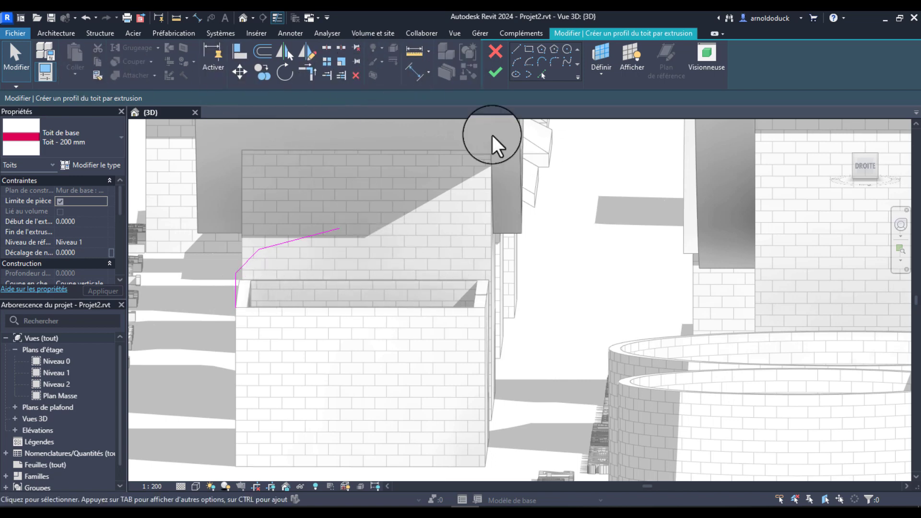
pyautogui.click(512, 48)
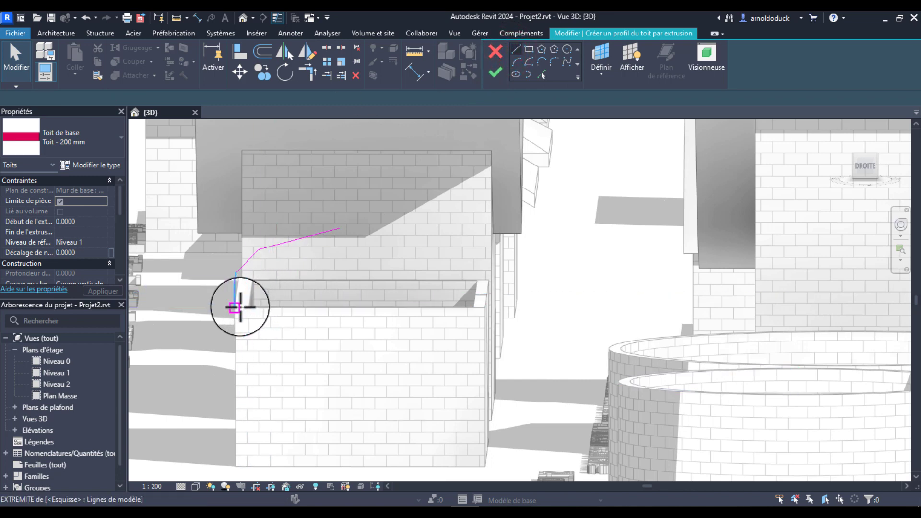
pyautogui.click(335, 308)
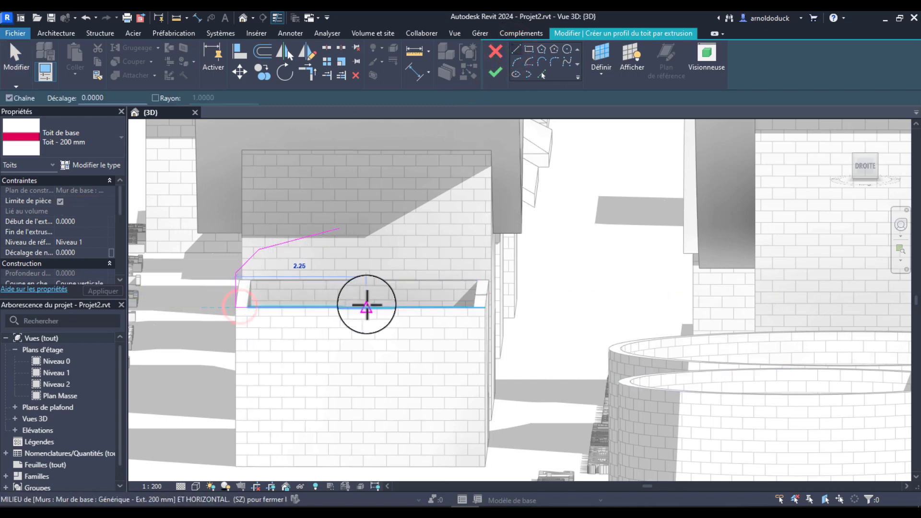
pyautogui.click(484, 308)
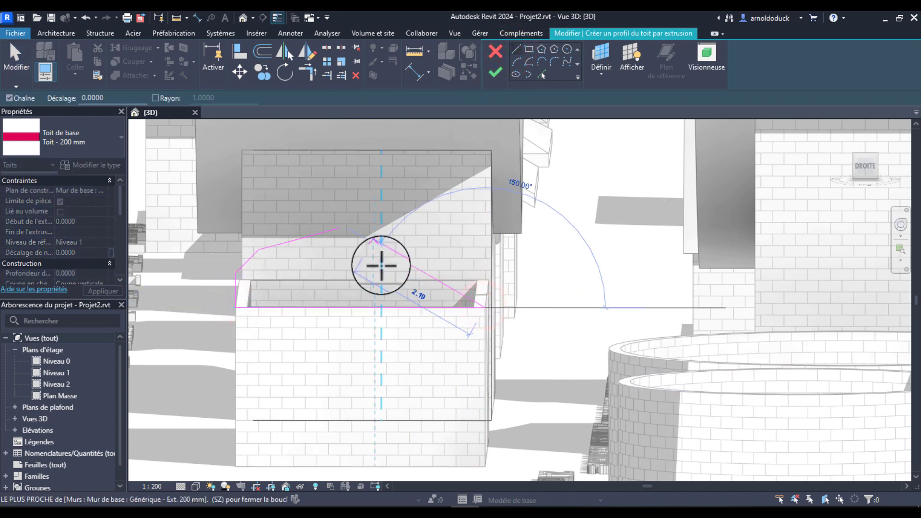
pyautogui.press('Escape')
pyautogui.press('Escape')
pyautogui.press('Return')
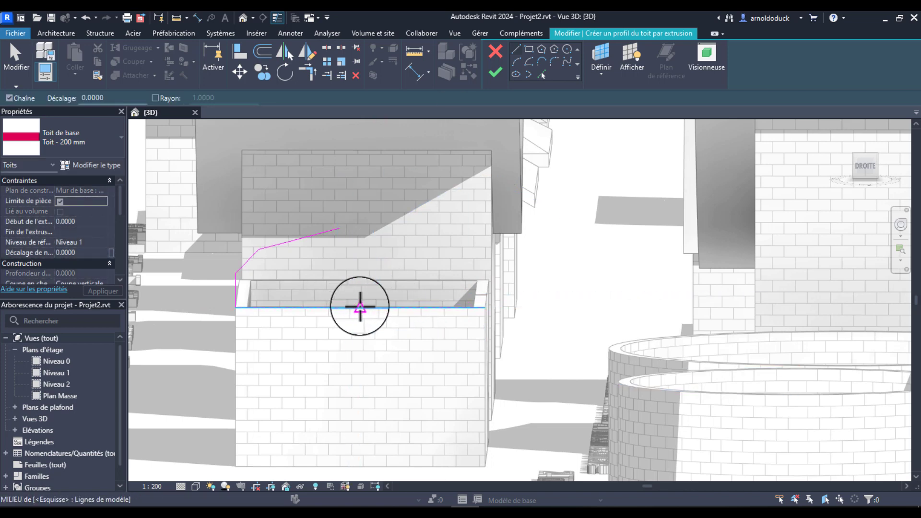
pyautogui.click(360, 308)
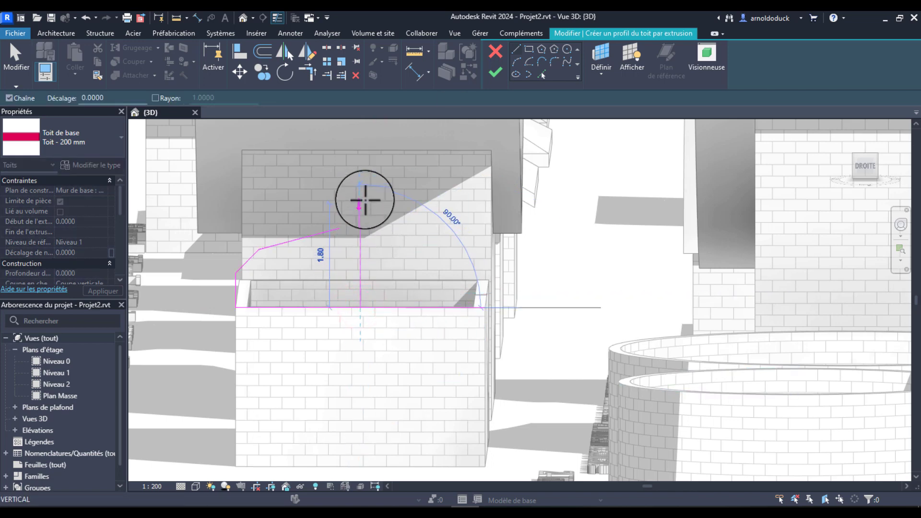
pyautogui.press('Escape')
pyautogui.press('Escape')
# Step: Extend the upper sloped profile line to the vertical helper line, and delete both helper lines
pyautogui.click(335, 229)
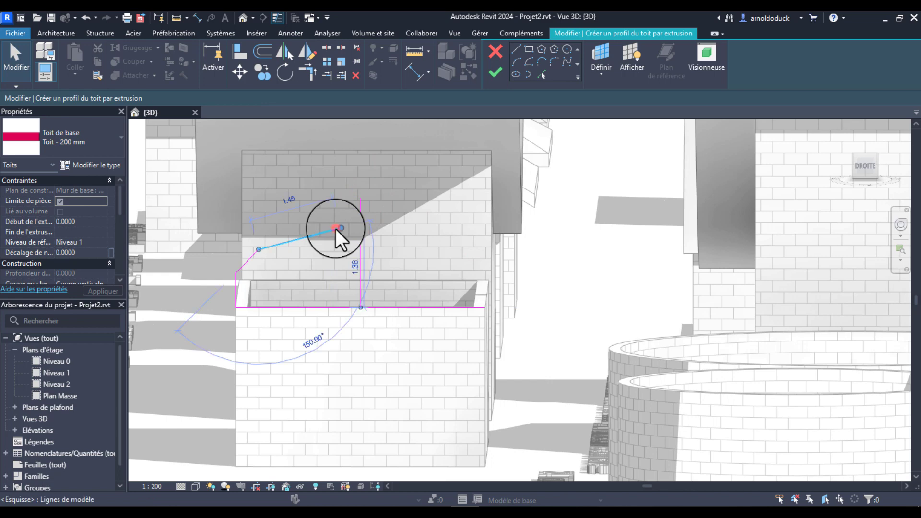
pyautogui.moveTo(340, 228)
pyautogui.mouseDown()
pyautogui.moveTo(358, 214)
pyautogui.moveTo(350, 214)
pyautogui.moveTo(358, 226)
pyautogui.mouseUp()
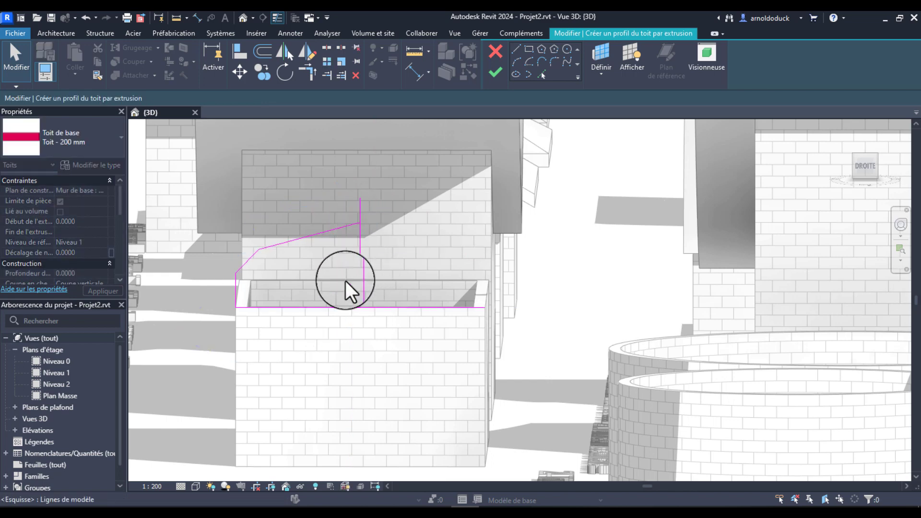
pyautogui.moveTo(394, 273); pyautogui.dragTo(291, 328)
pyautogui.press('Delete')
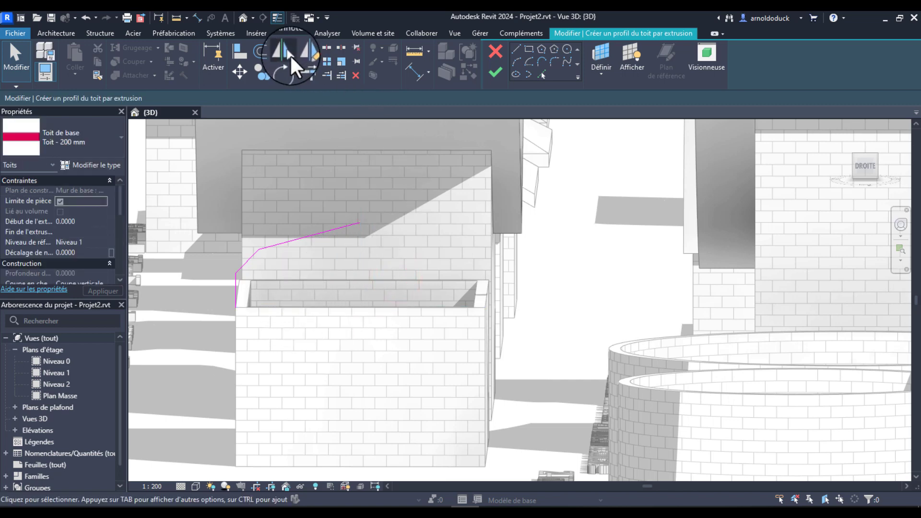
# Step: Mirror the three profile lines about a vertical axis drawn through the apex, and finish building 23's roof profile
pyautogui.moveTo(346, 316); pyautogui.dragTo(371, 355)
pyautogui.click(308, 50)
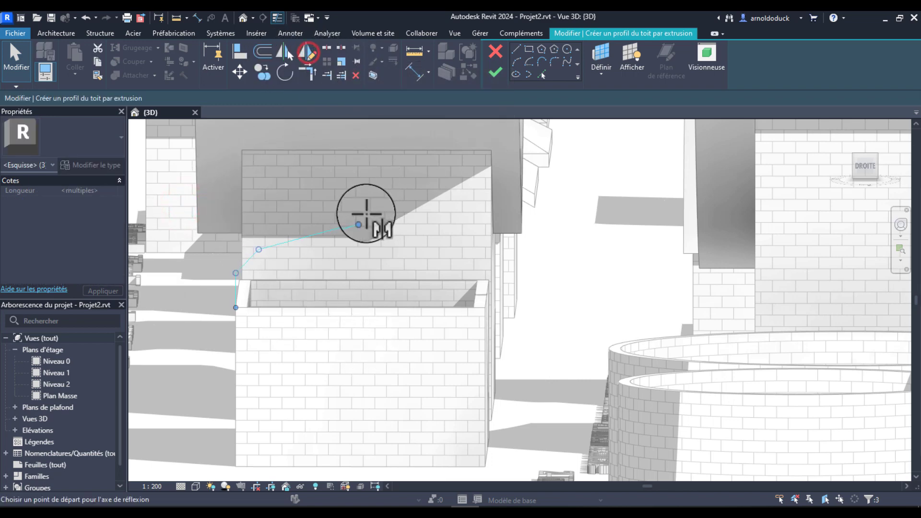
pyautogui.click(362, 220)
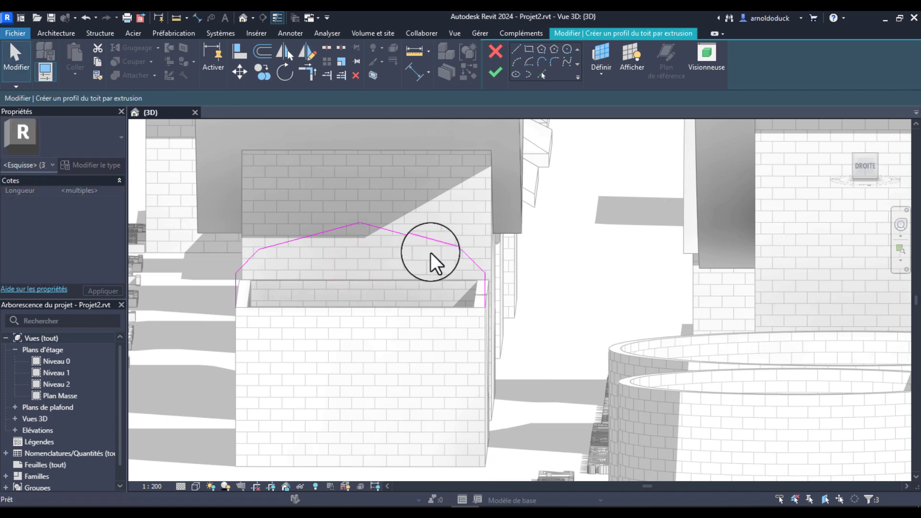
pyautogui.press('Escape')
pyautogui.scroll(4, 362, 218)
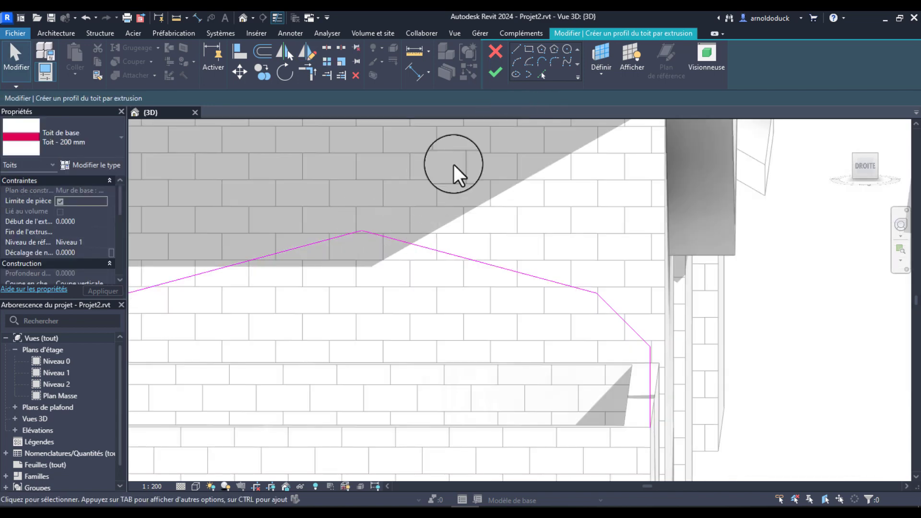
pyautogui.click(496, 72)
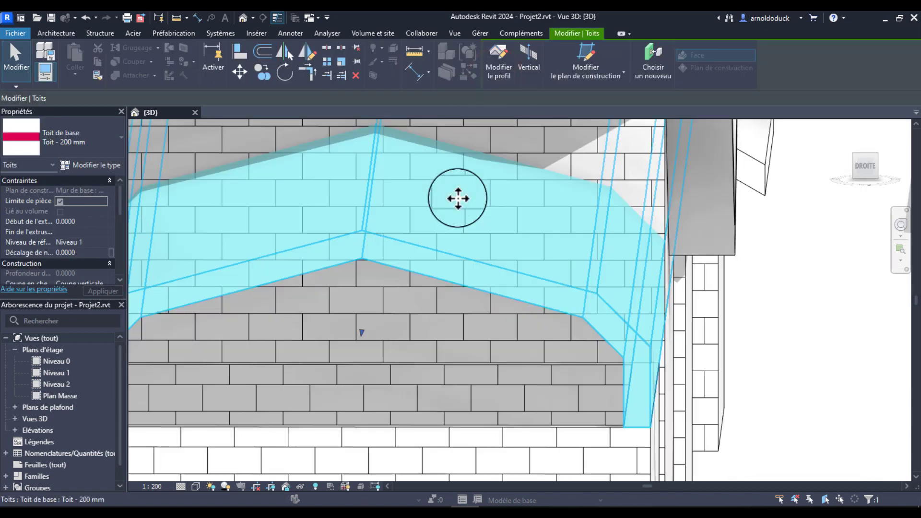
# Step: Shorten building 23's Mansart roof from its far end so the extrusion end is at about -6.18
pyautogui.scroll(-2, 465, 204)
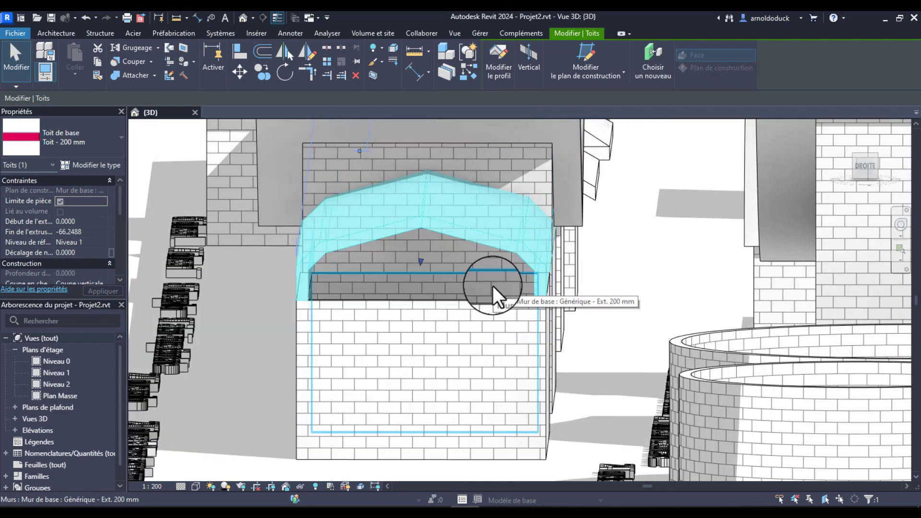
pyautogui.keyDown('shift'); pyautogui.moveTo(478, 272); pyautogui.dragTo(441, 285, button='middle'); pyautogui.keyUp('shift')
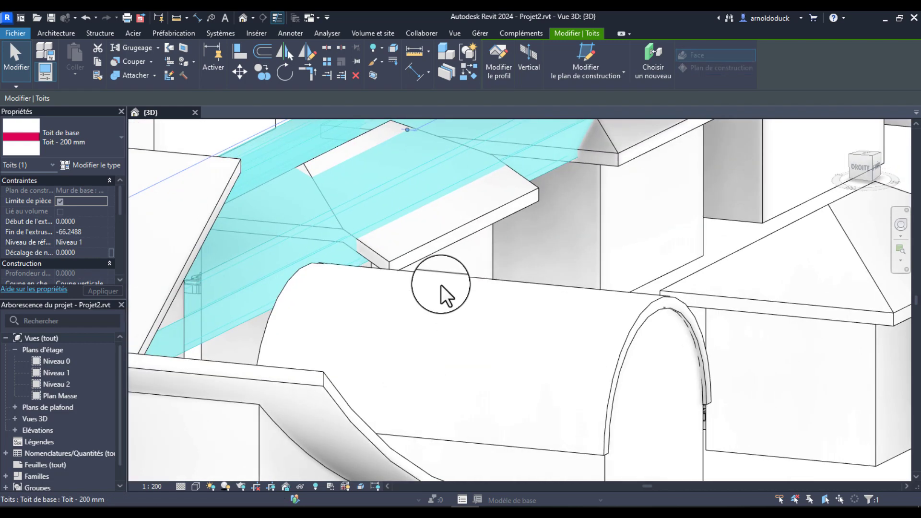
pyautogui.scroll(-5, 441, 285)
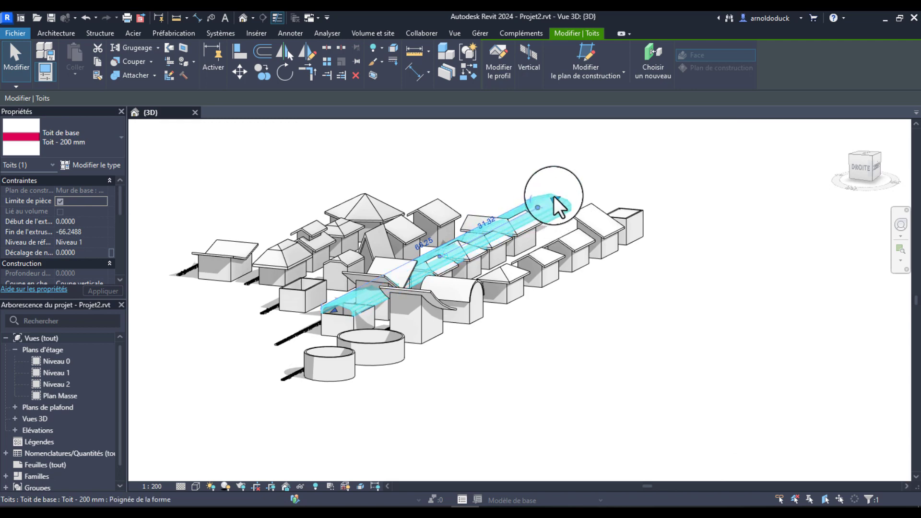
pyautogui.moveTo(554, 195); pyautogui.dragTo(201, 384)
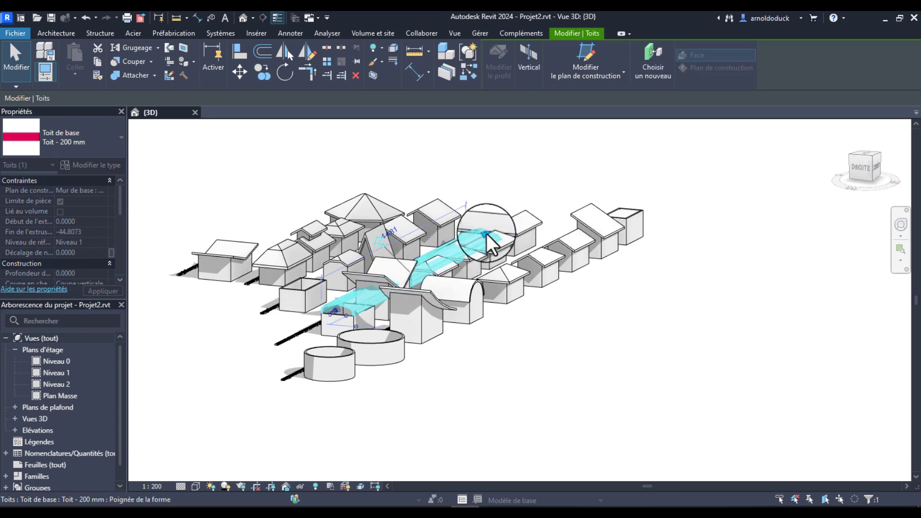
pyautogui.moveTo(486, 234); pyautogui.dragTo(426, 284)
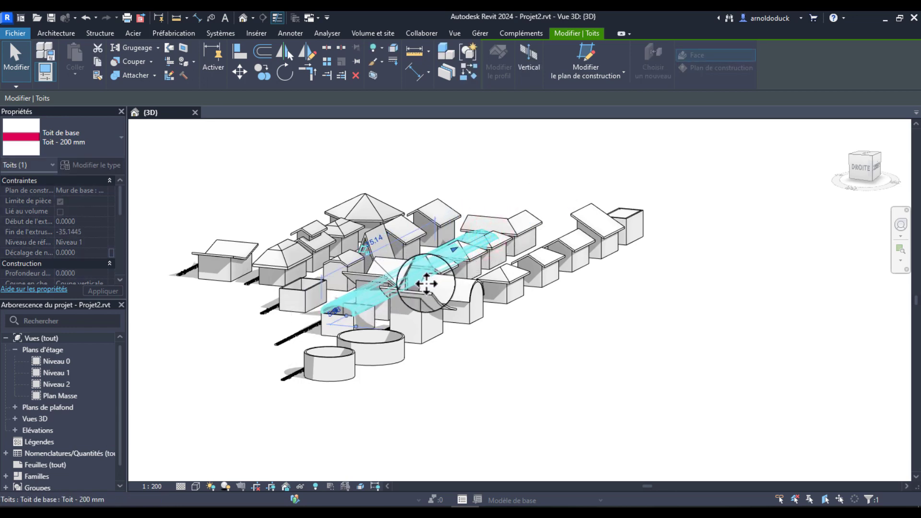
pyautogui.keyDown('shift'); pyautogui.moveTo(427, 284); pyautogui.dragTo(452, 409, button='middle'); pyautogui.keyUp('shift')
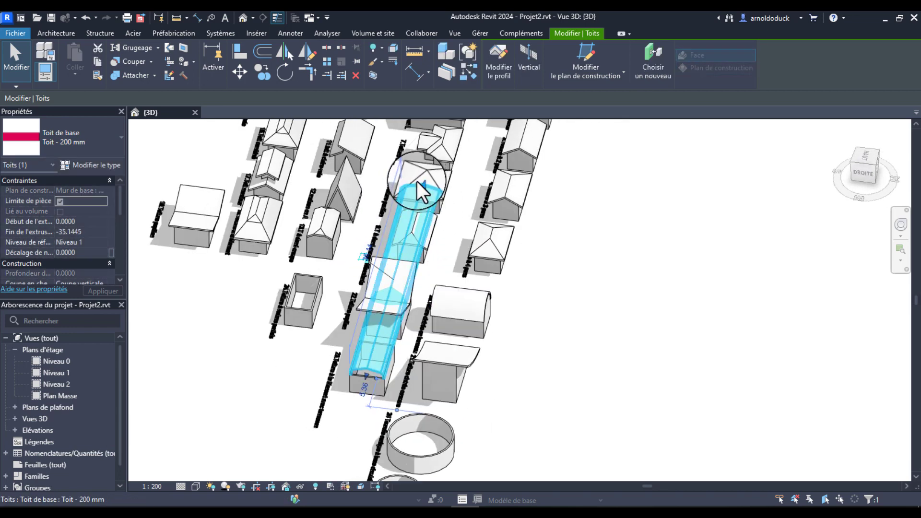
pyautogui.moveTo(421, 182); pyautogui.dragTo(343, 431)
pyautogui.moveTo(389, 287); pyautogui.dragTo(385, 313)
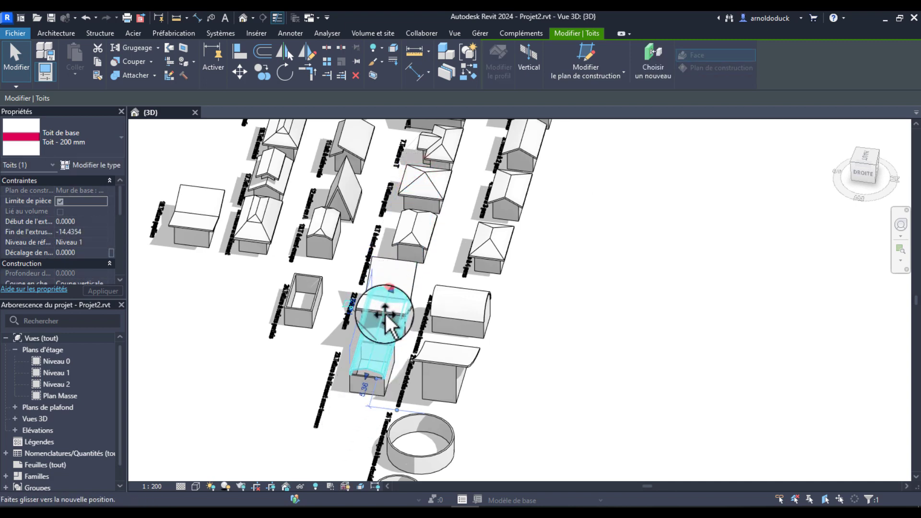
pyautogui.moveTo(364, 387); pyautogui.dragTo(361, 396)
# Step: Fit both ends of building 23's roof to its end walls, with extrusion start about 0.08 and extrusion end about -6.51
pyautogui.keyDown('shift'); pyautogui.moveTo(396, 368); pyautogui.dragTo(435, 365, button='middle'); pyautogui.keyUp('shift')
pyautogui.scroll(4, 403, 375)
pyautogui.scroll(3, 384, 330)
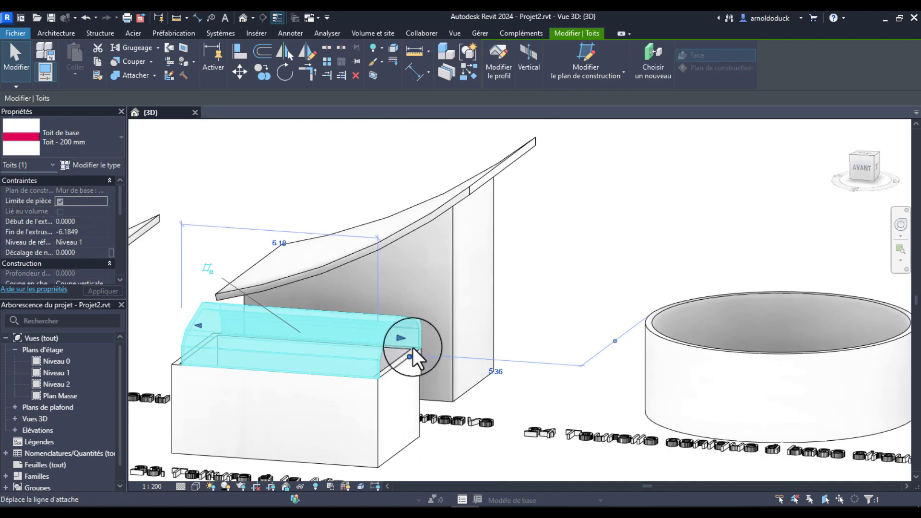
pyautogui.moveTo(403, 337); pyautogui.dragTo(354, 367)
pyautogui.keyDown('shift'); pyautogui.moveTo(366, 371); pyautogui.dragTo(271, 358, button='middle'); pyautogui.keyUp('shift')
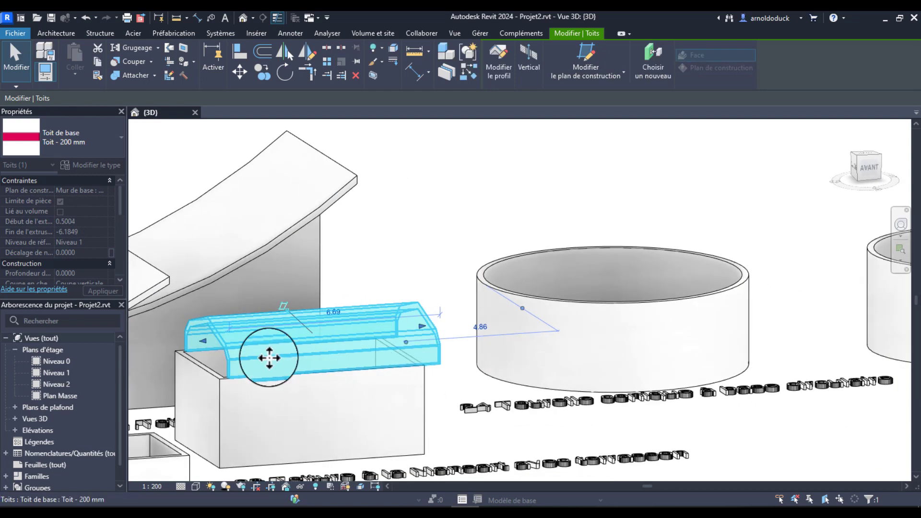
pyautogui.moveTo(204, 342); pyautogui.dragTo(196, 344)
pyautogui.keyDown('shift'); pyautogui.moveTo(297, 380); pyautogui.dragTo(283, 384, button='middle'); pyautogui.keyUp('shift')
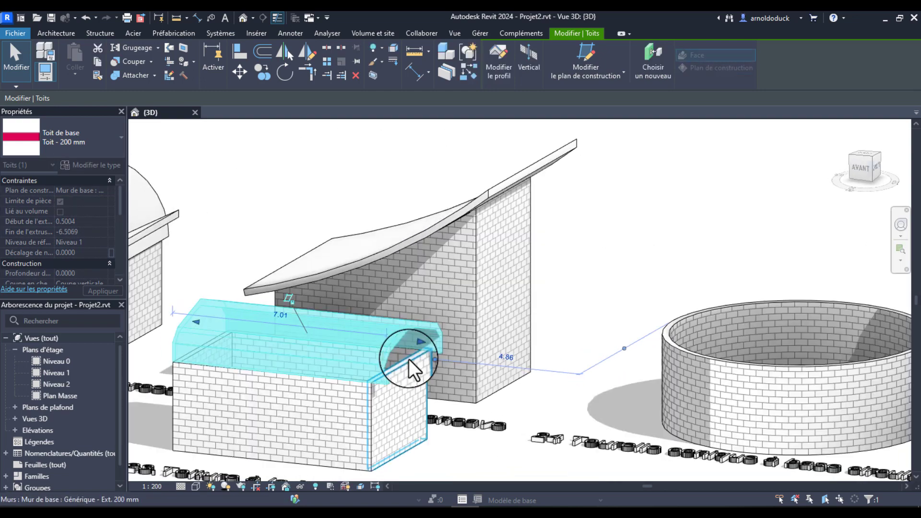
pyautogui.moveTo(418, 344); pyautogui.dragTo(399, 378)
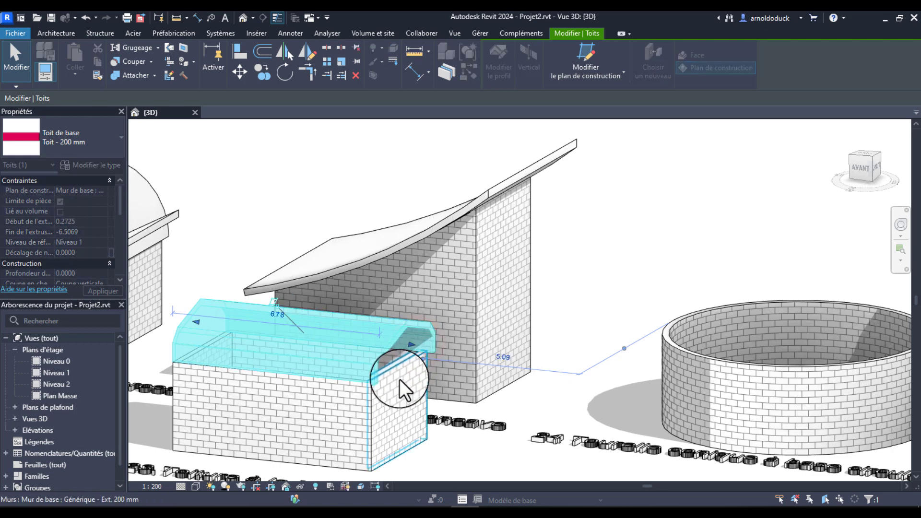
pyautogui.keyDown('shift'); pyautogui.moveTo(399, 378); pyautogui.dragTo(446, 417, button='middle'); pyautogui.keyUp('shift')
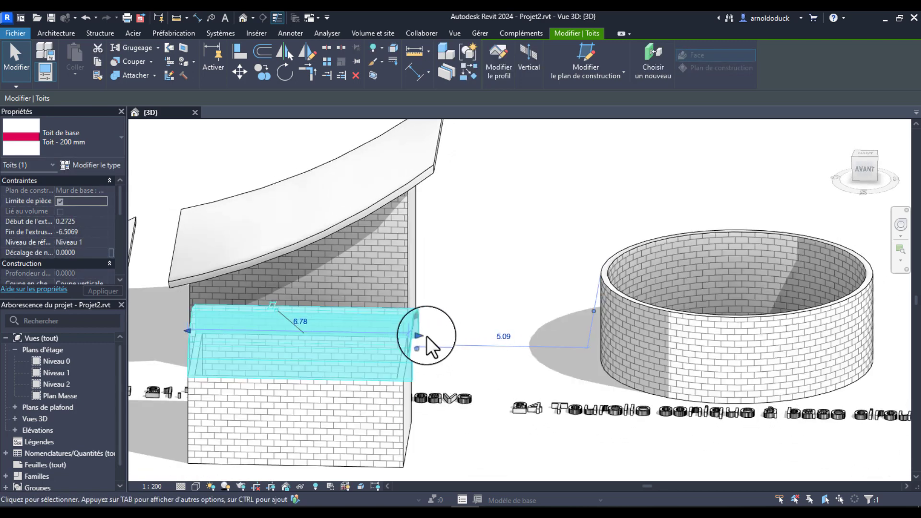
pyautogui.moveTo(422, 335); pyautogui.dragTo(415, 357)
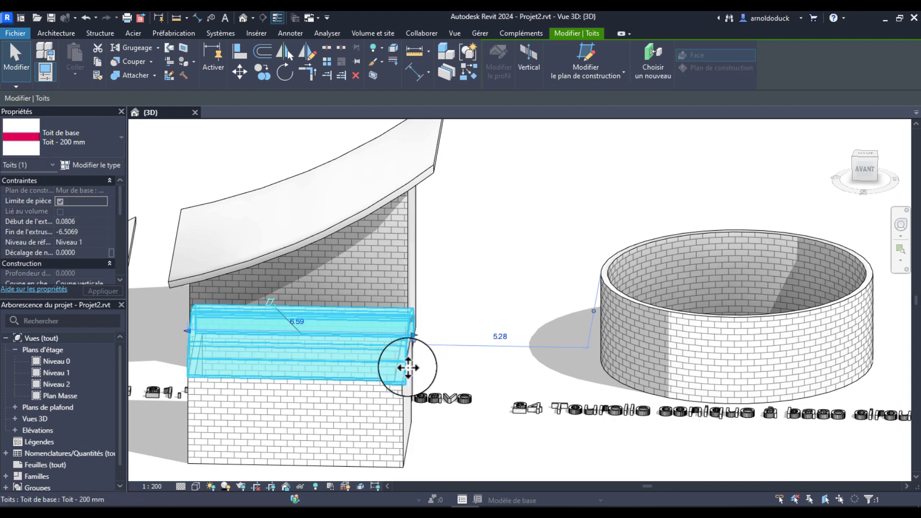
# Step: Attach the tops of building 23's four walls to the Mansart roof and clear the selection
pyautogui.press('Tab')
pyautogui.click(371, 402)
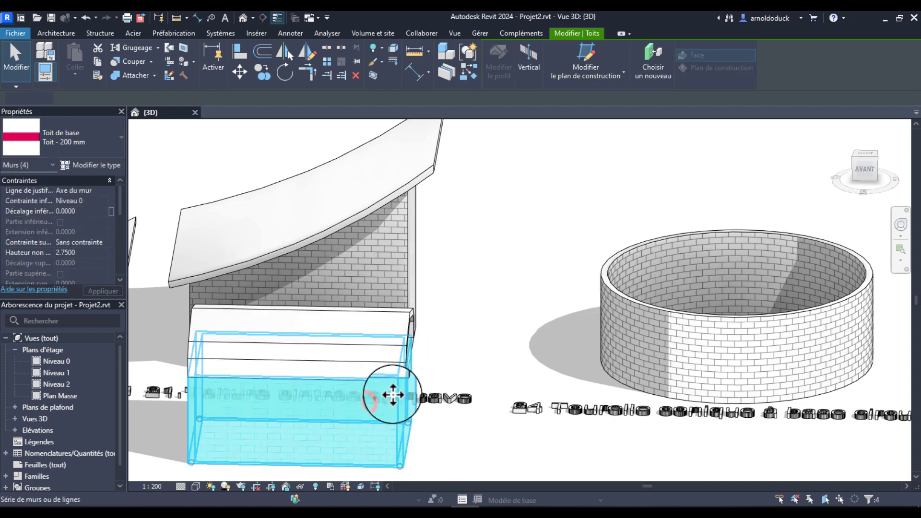
pyautogui.click(387, 330)
pyautogui.scroll(-3, 424, 334)
pyautogui.keyDown('shift'); pyautogui.moveTo(493, 353); pyautogui.dragTo(473, 310, button='middle'); pyautogui.keyUp('shift')
pyautogui.scroll(-4, 462, 345)
pyautogui.keyDown('shift'); pyautogui.moveTo(370, 350); pyautogui.dragTo(431, 336, button='middle'); pyautogui.keyUp('shift')
pyautogui.scroll(5, 372, 374)
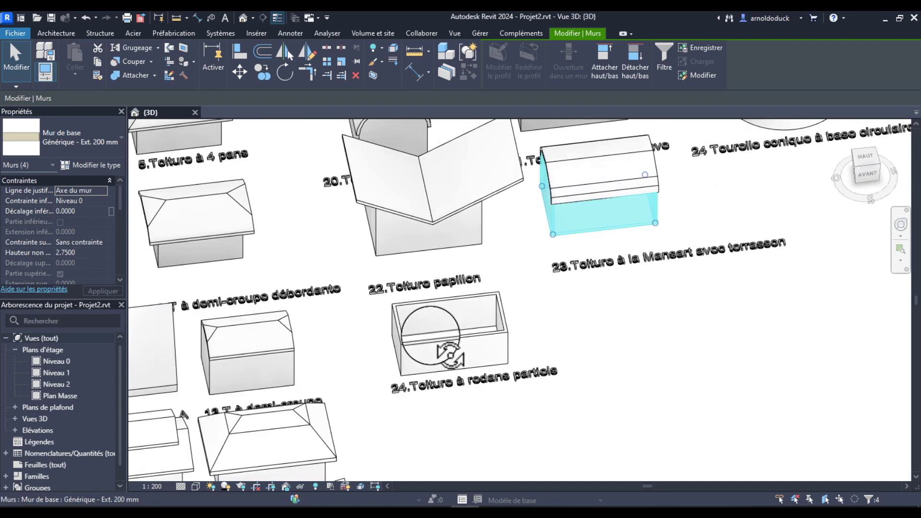
pyautogui.click(601, 366)
# Step: Start a roof by extrusion on the front wall of the "Toiture à redans partiels" building (24), with Niveau 1 as reference level
pyautogui.keyDown('shift'); pyautogui.moveTo(497, 375); pyautogui.dragTo(538, 347, button='middle'); pyautogui.keyUp('shift')
pyautogui.keyDown('shift'); pyautogui.moveTo(610, 317); pyautogui.dragTo(505, 316, button='middle'); pyautogui.keyUp('shift')
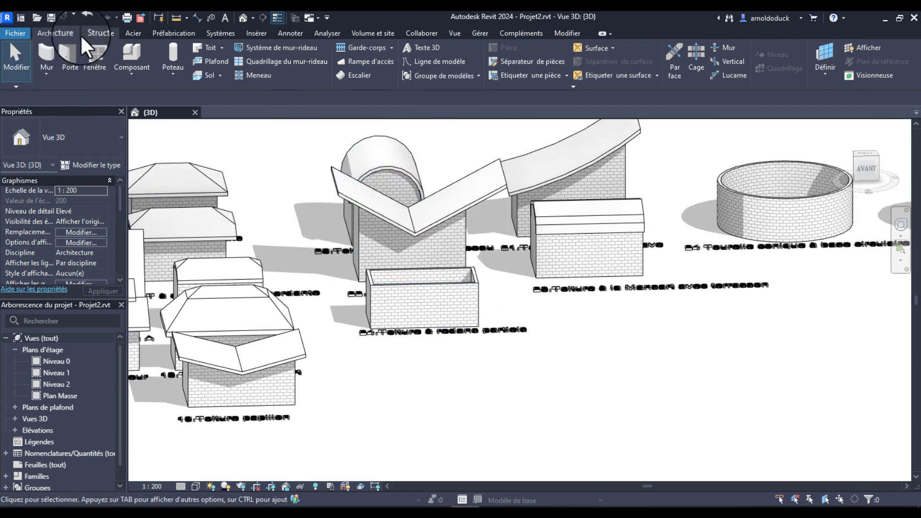
pyautogui.click(223, 47)
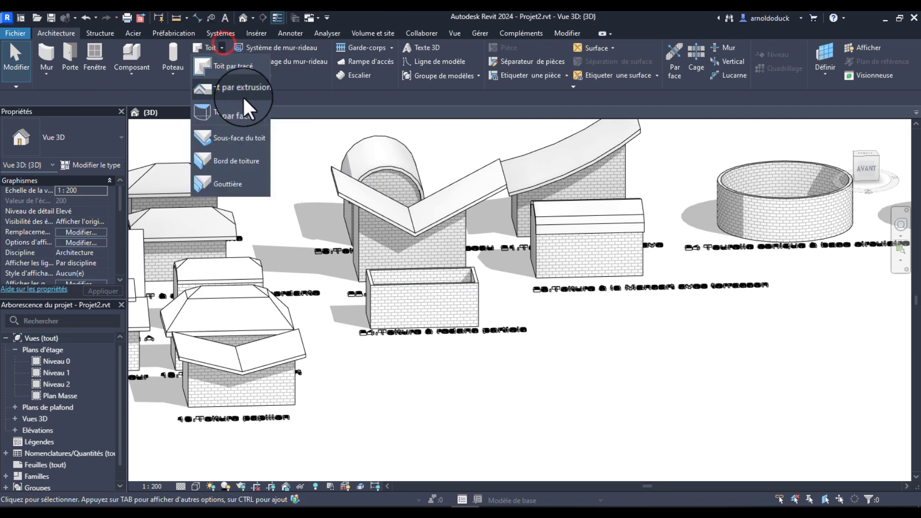
pyautogui.click(240, 89)
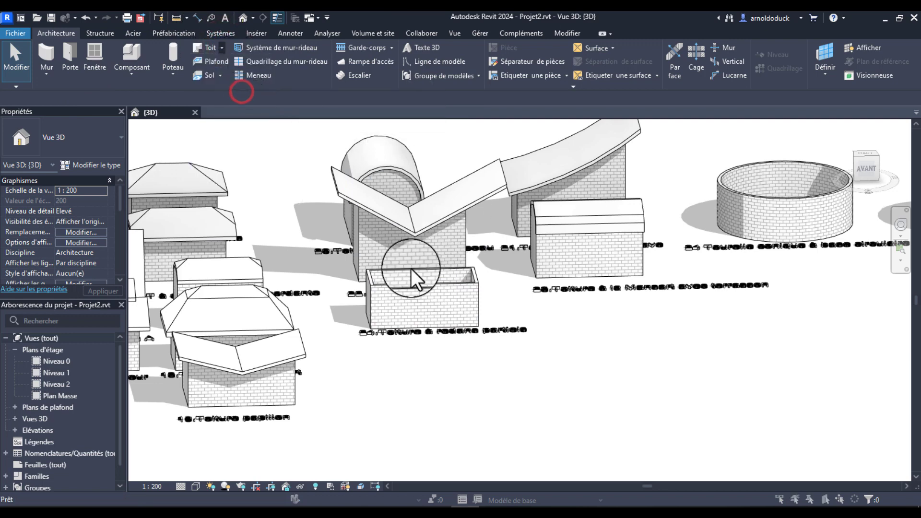
pyautogui.click(429, 330)
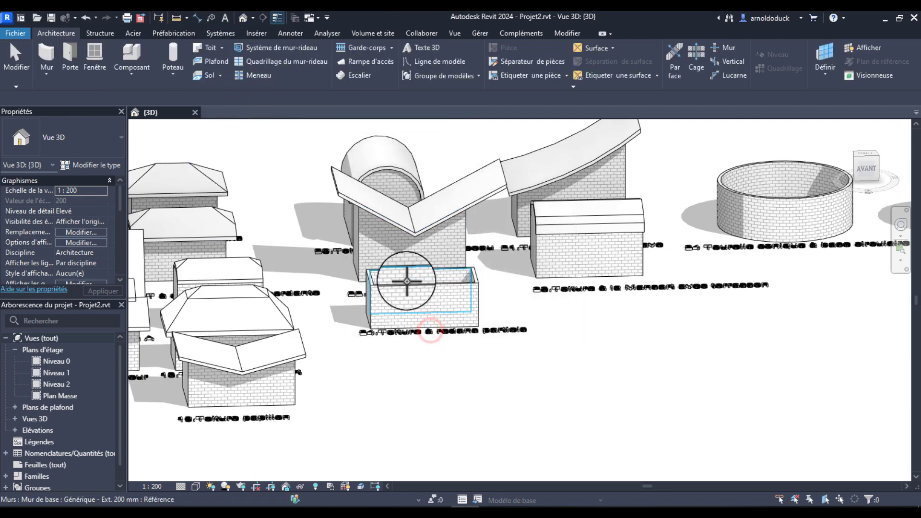
pyautogui.click(421, 303)
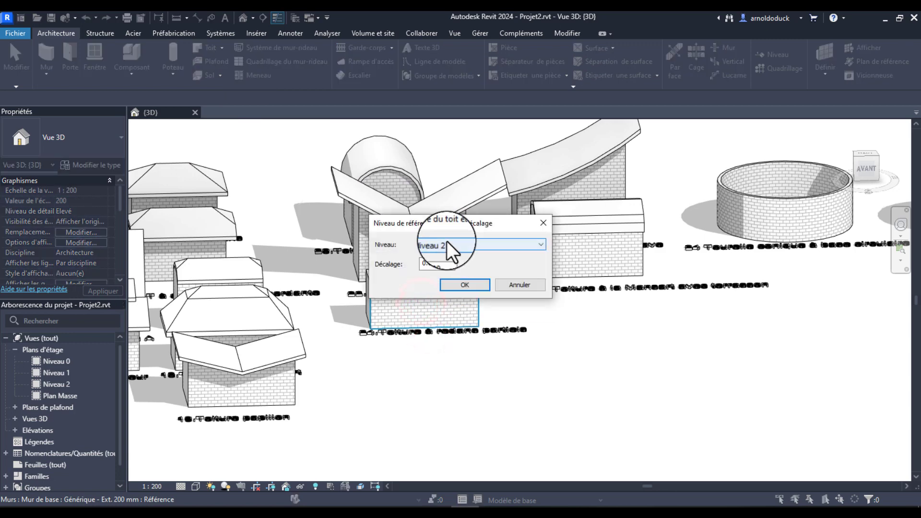
pyautogui.click(446, 243)
pyautogui.click(430, 262)
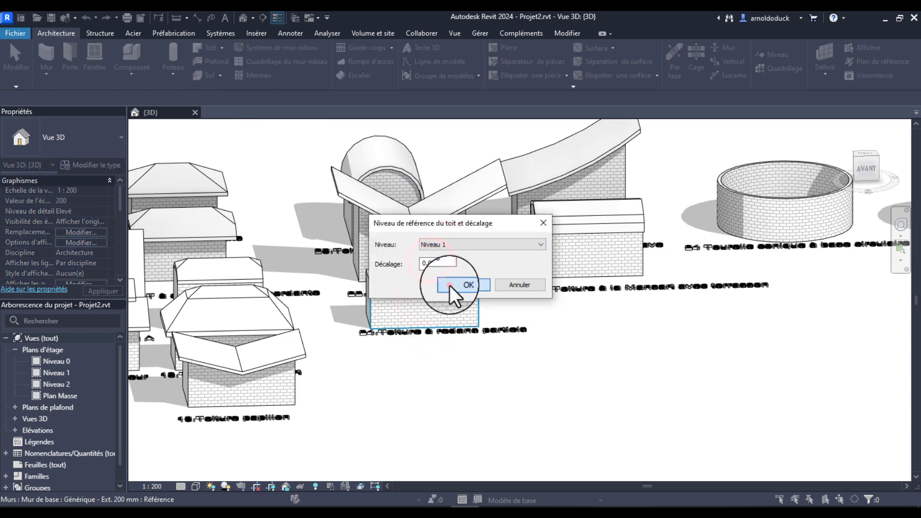
pyautogui.click(450, 286)
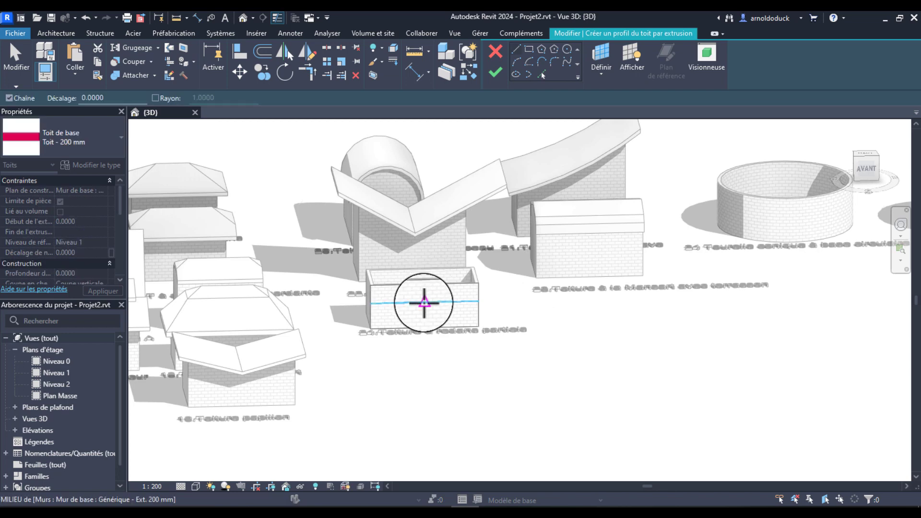
# Step: Sketch building 24's four-segment zigzag profile, starting with a 15° descent about 2.90 long and rising twice at 45°, and finish the roof
pyautogui.keyDown('shift'); pyautogui.moveTo(424, 302); pyautogui.dragTo(419, 272, button='middle'); pyautogui.keyUp('shift')
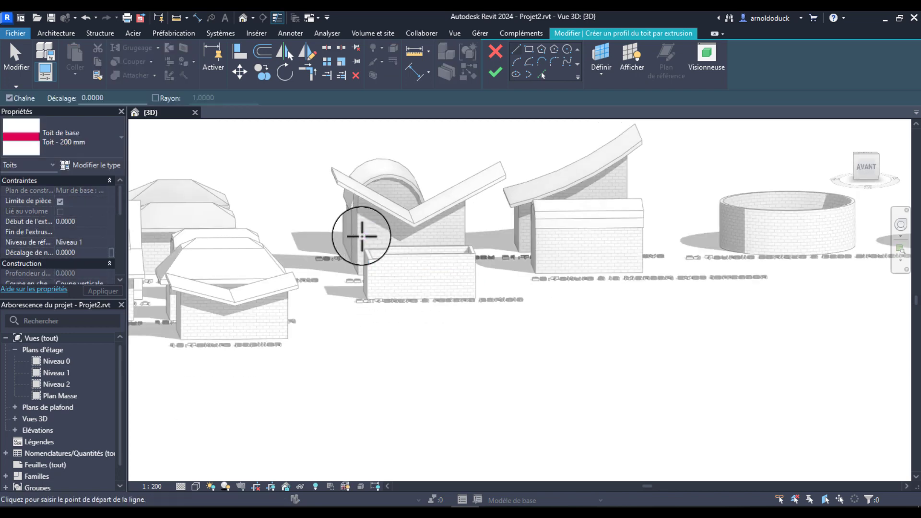
pyautogui.click(362, 235)
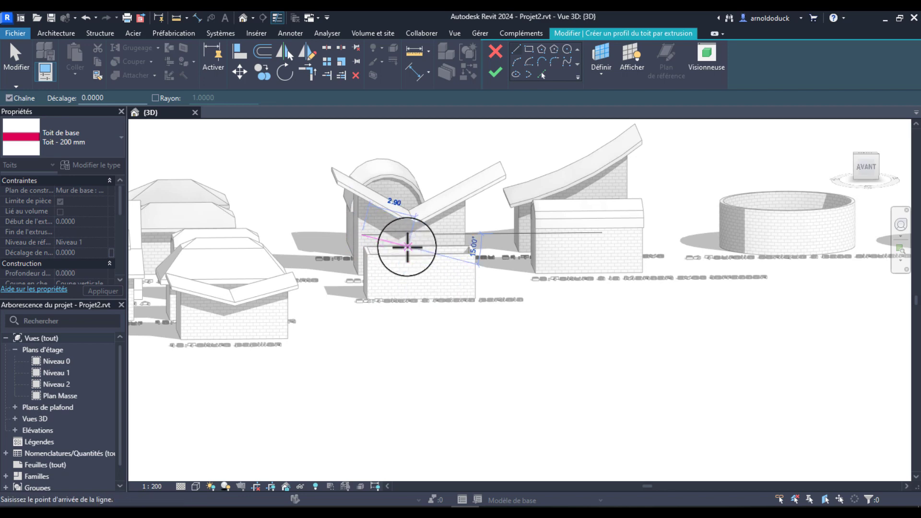
pyautogui.click(408, 246)
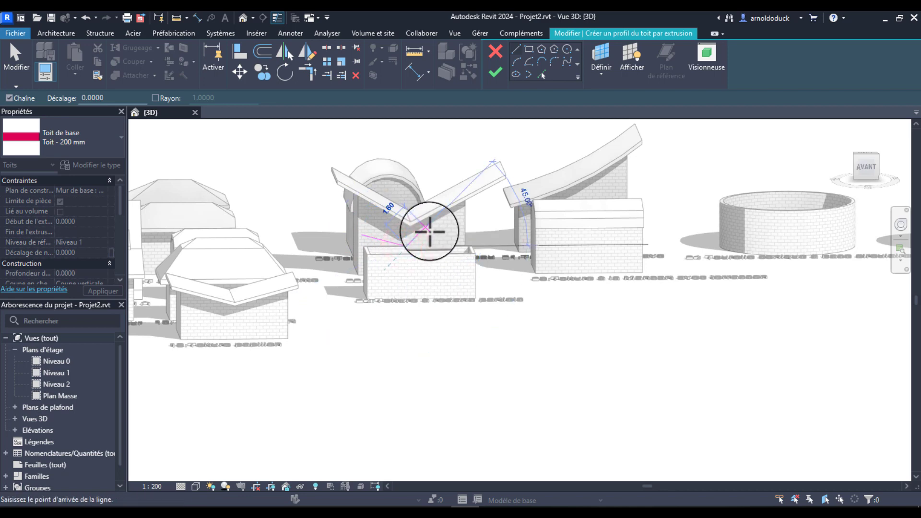
pyautogui.click(435, 231)
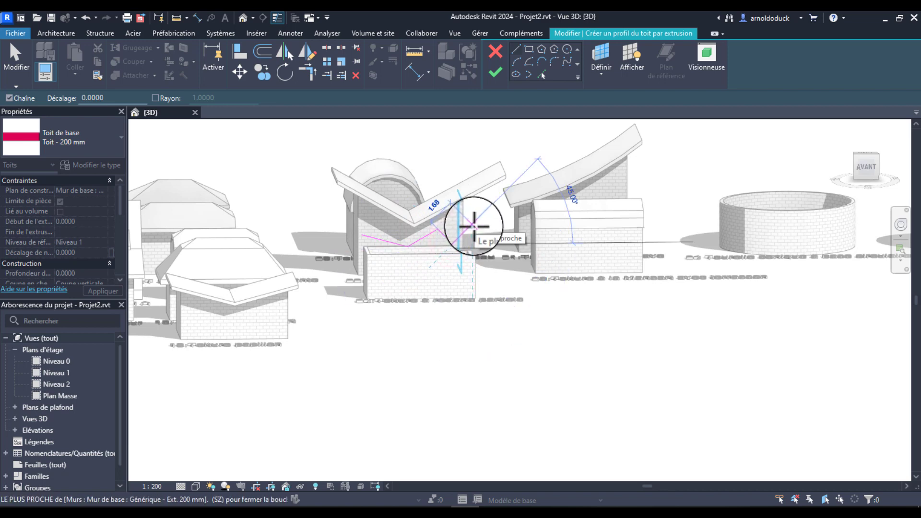
pyautogui.click(474, 227)
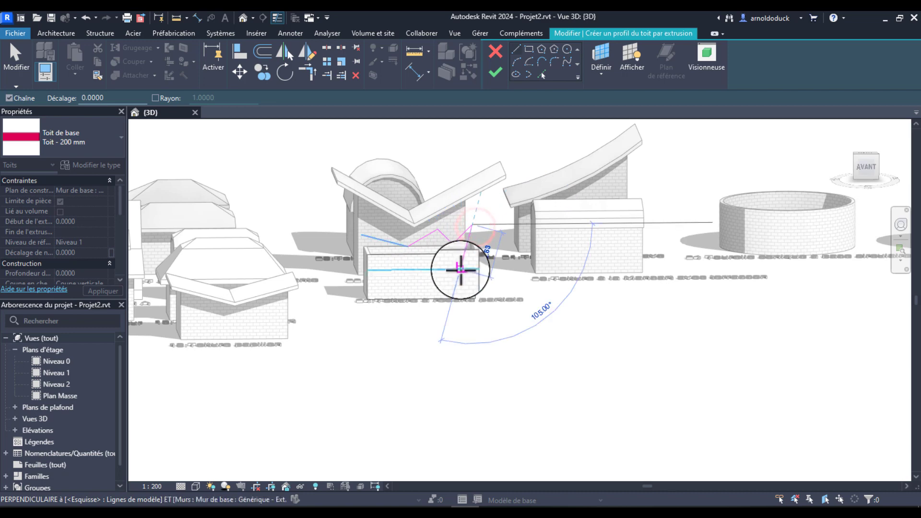
pyautogui.press('Escape')
pyautogui.press('Escape')
pyautogui.click(492, 72)
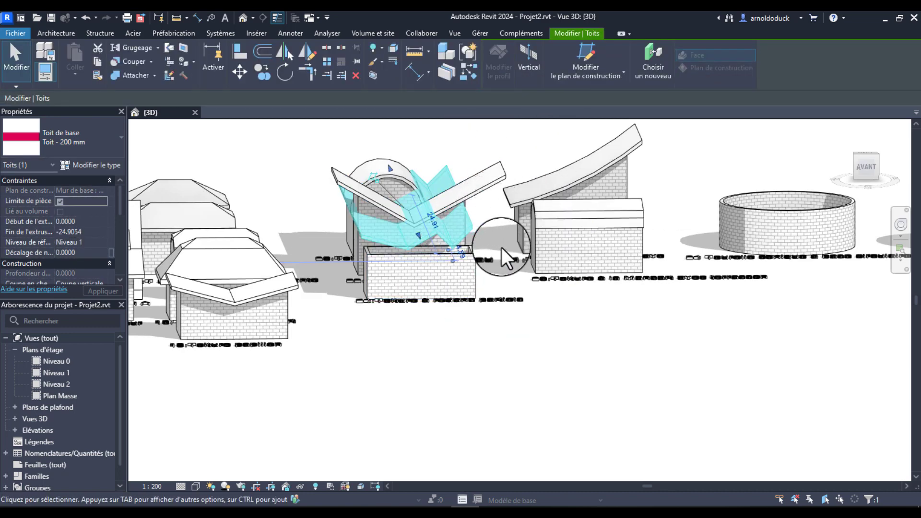
# Step: Resize building 24's zigzag roof to overhang both sides, with extrusion start about 1.17 and extrusion end about -4.48
pyautogui.scroll(4, 501, 248)
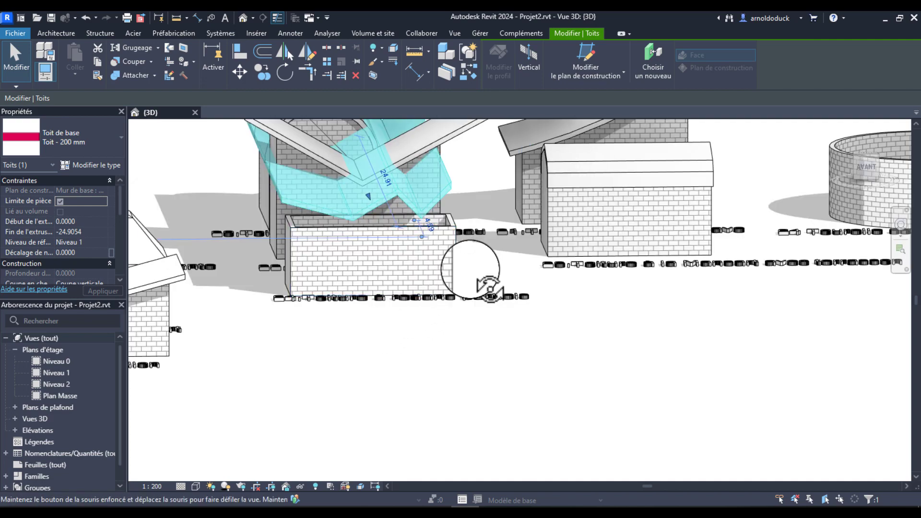
pyautogui.keyDown('shift'); pyautogui.moveTo(469, 270); pyautogui.dragTo(239, 330, button='middle'); pyautogui.keyUp('shift')
pyautogui.scroll(-3, 387, 287)
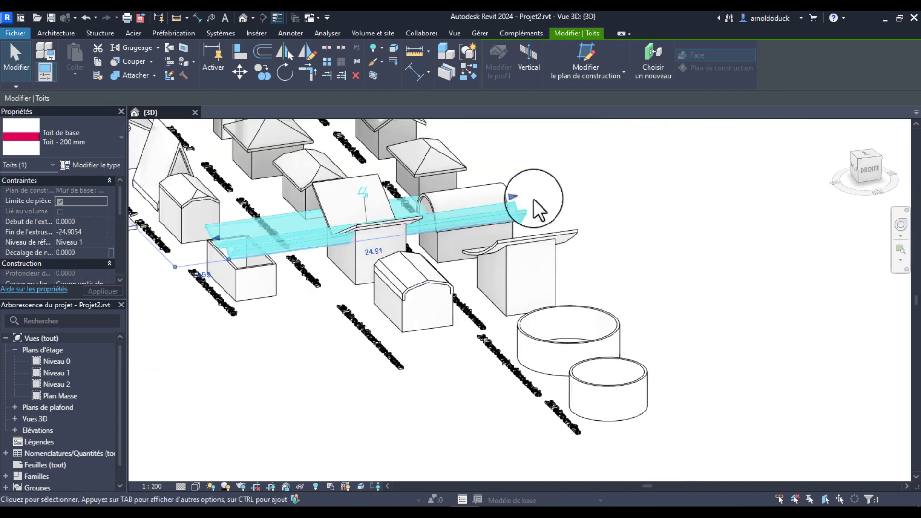
pyautogui.moveTo(518, 194); pyautogui.dragTo(203, 239)
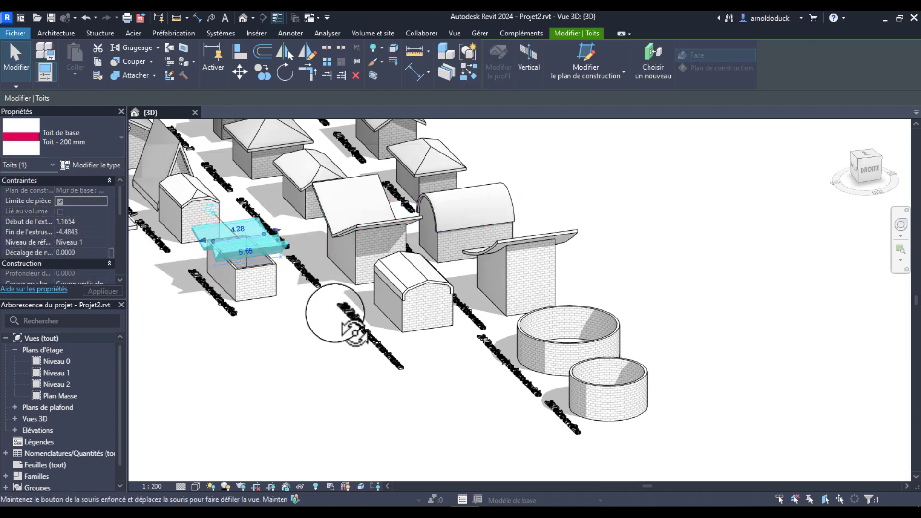
pyautogui.keyDown('shift'); pyautogui.moveTo(335, 313); pyautogui.dragTo(470, 315, button='middle'); pyautogui.keyUp('shift')
pyautogui.scroll(1, 260, 232)
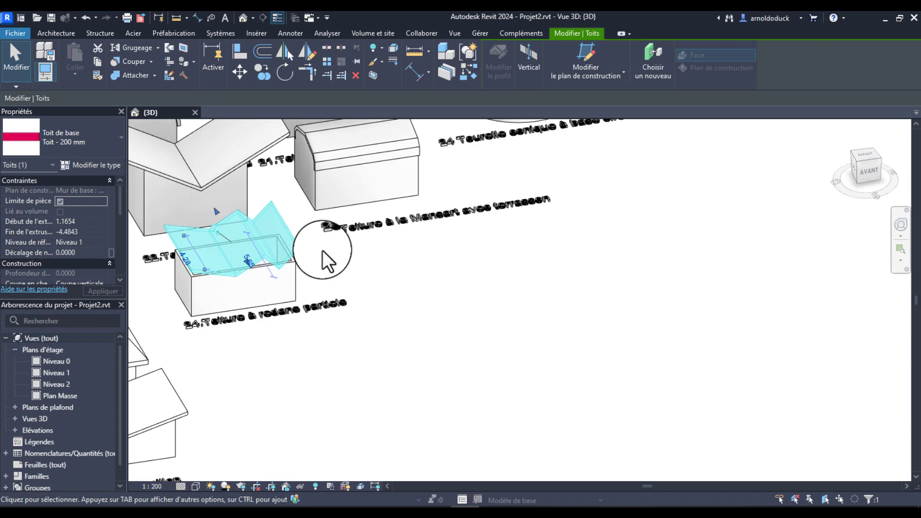
# Step: Attach the tops of building 24's four walls to the zigzag roof and clear the selection
pyautogui.click(295, 282)
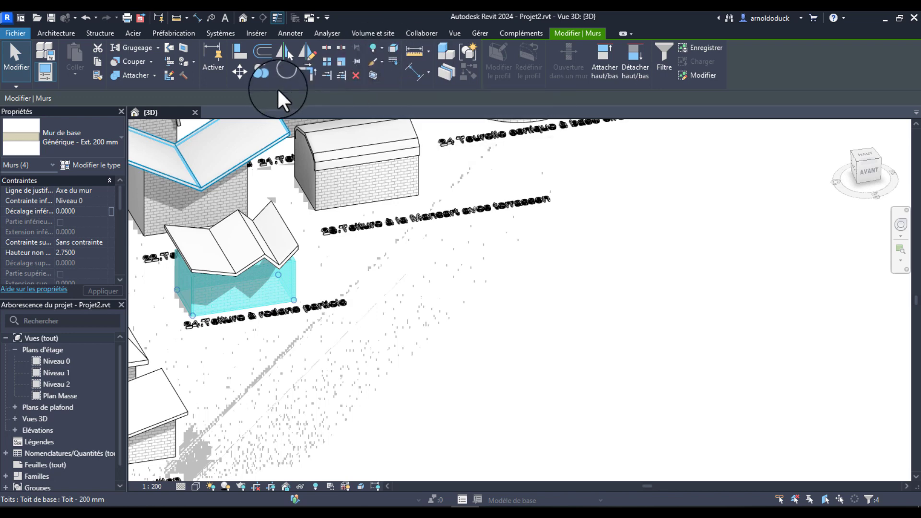
pyautogui.click(599, 47)
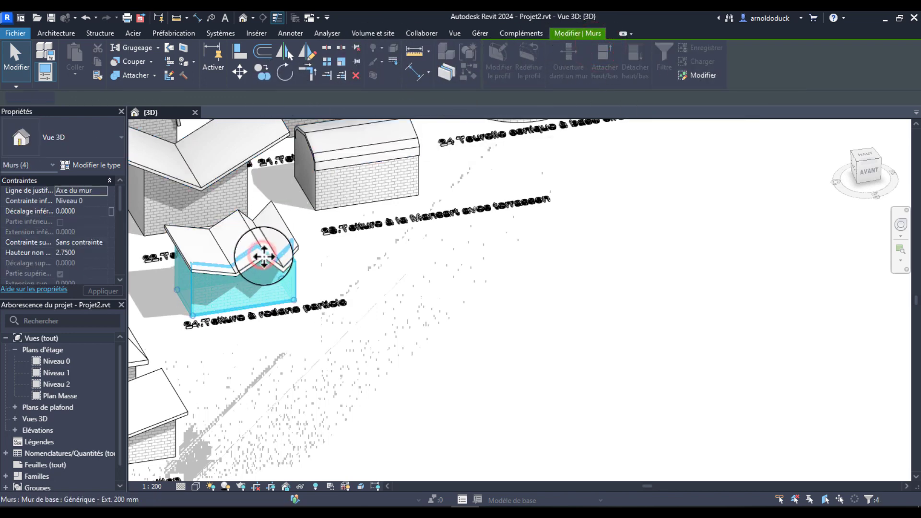
pyautogui.click(446, 343)
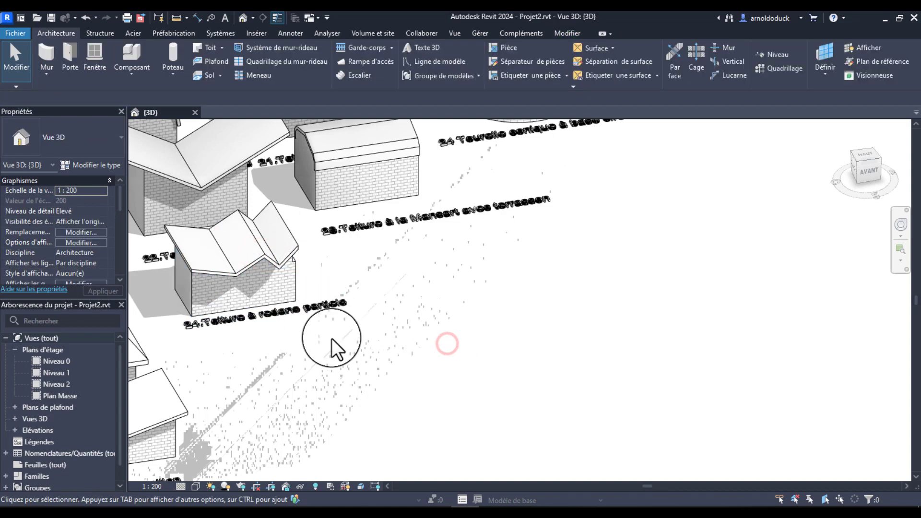
# Step: Examine the finished zigzag roof on the "Toiture à redans partiels" building and its wall joins from several angles
pyautogui.keyDown('shift'); pyautogui.moveTo(331, 338); pyautogui.dragTo(300, 361, button='middle'); pyautogui.keyUp('shift')
pyautogui.scroll(3, 288, 307)
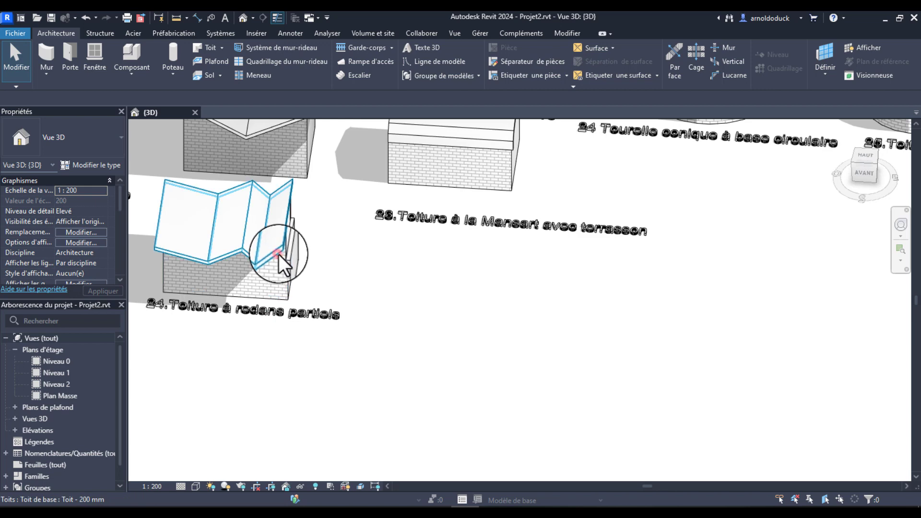
pyautogui.click(278, 254)
pyautogui.click(365, 259)
pyautogui.scroll(-2, 403, 254)
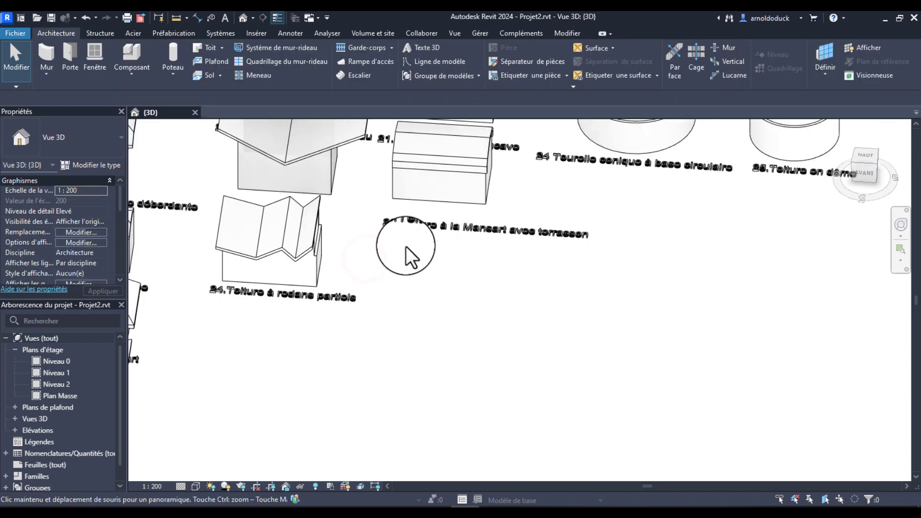
pyautogui.scroll(-1, 405, 246)
pyautogui.keyDown('shift'); pyautogui.moveTo(403, 253); pyautogui.dragTo(381, 294, button='middle'); pyautogui.keyUp('shift')
pyautogui.moveTo(444, 326); pyautogui.dragTo(343, 251, button='middle')
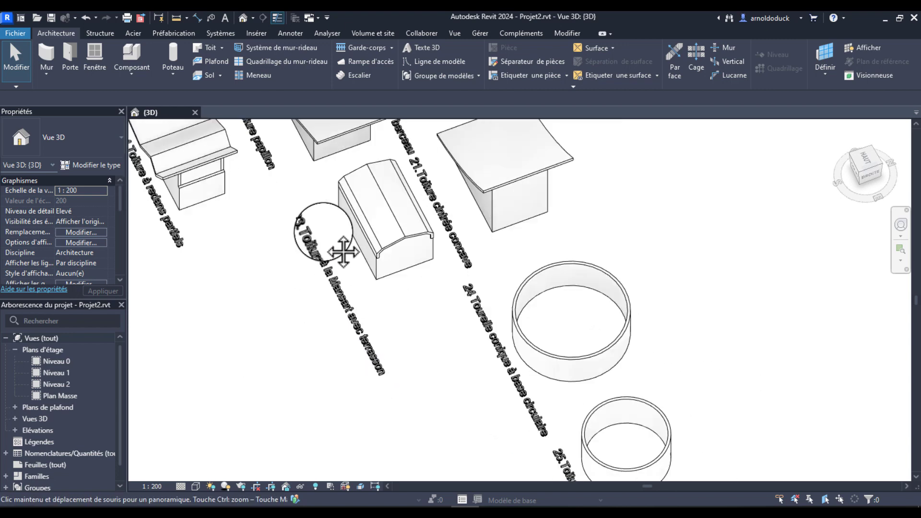
# Step: Start a roof by footprint on Niveau 1 for the round "Tourelle conique à base circulaire" building
pyautogui.keyDown('shift'); pyautogui.moveTo(501, 376); pyautogui.dragTo(664, 432, button='middle'); pyautogui.keyUp('shift')
pyautogui.moveTo(425, 267); pyautogui.dragTo(408, 388, button='middle')
pyautogui.scroll(-1, 409, 386)
pyautogui.scroll(-3, 421, 338)
pyautogui.moveTo(419, 336); pyautogui.dragTo(368, 377, button='middle')
pyautogui.scroll(3, 396, 205)
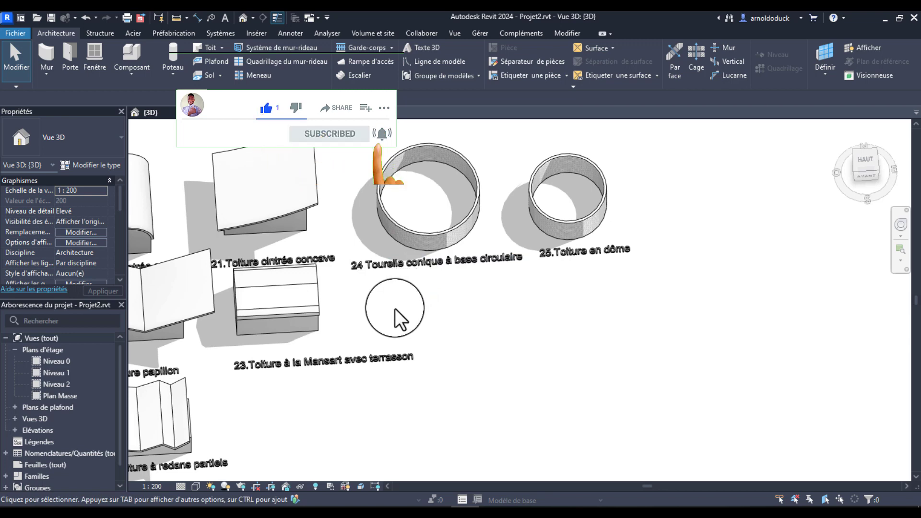
pyautogui.moveTo(411, 304)
pyautogui.mouseDown(button='middle')
pyautogui.moveTo(464, 312)
pyautogui.moveTo(422, 349)
pyautogui.mouseUp(button='middle')
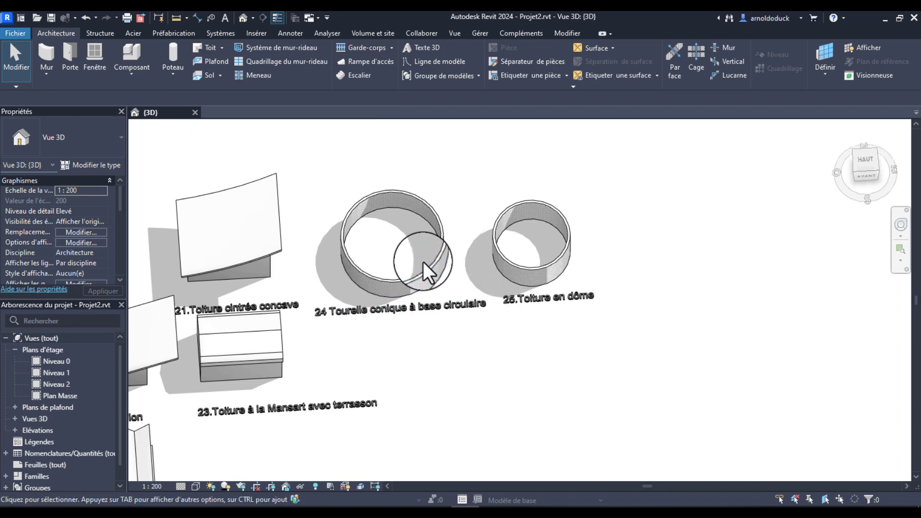
pyautogui.moveTo(427, 212); pyautogui.dragTo(460, 215, button='middle')
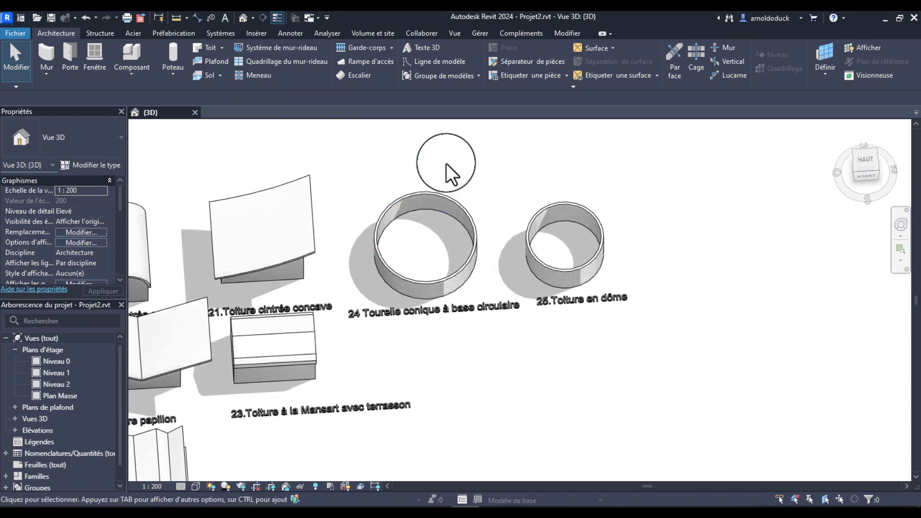
pyautogui.moveTo(467, 177); pyautogui.dragTo(523, 171, button='middle')
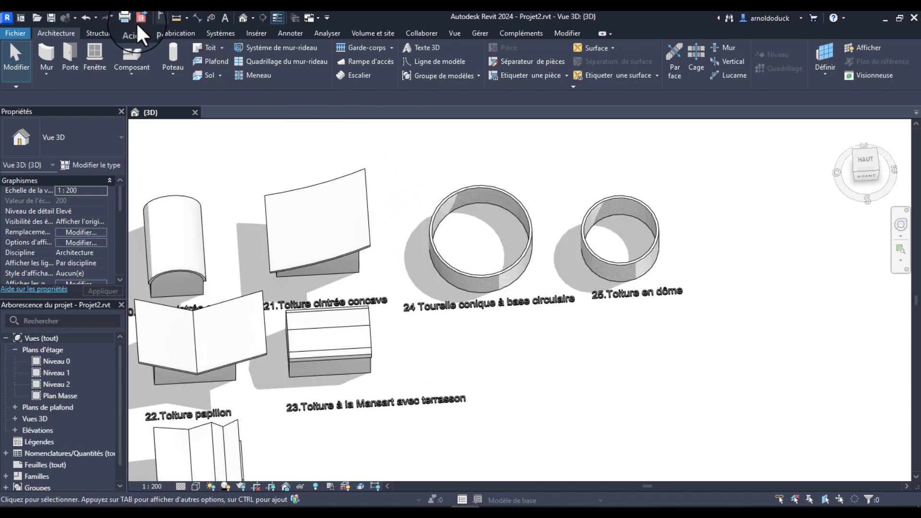
pyautogui.click(210, 45)
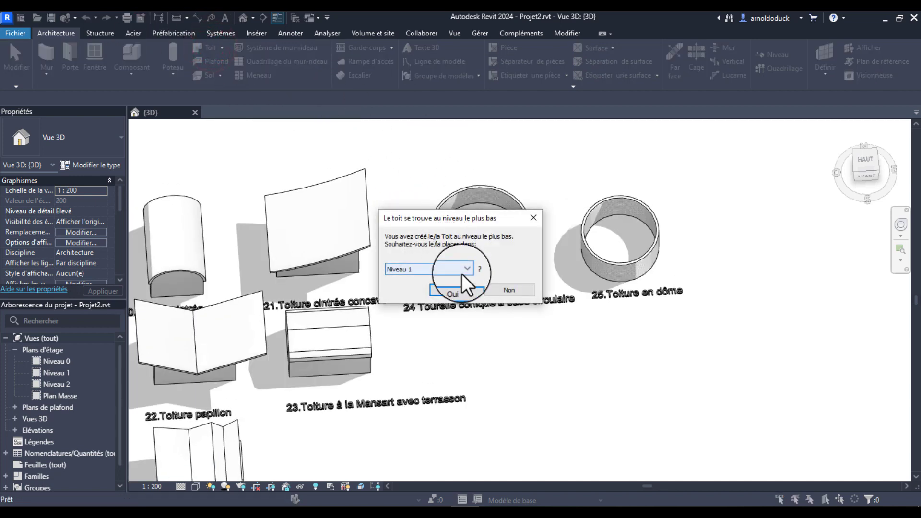
pyautogui.click(458, 287)
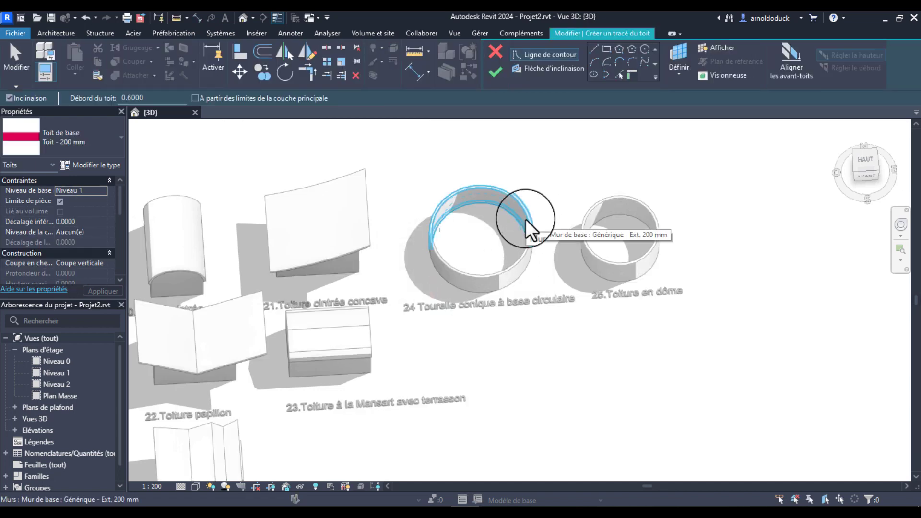
# Step: Outline the turret's complete circular wall with a 0.60 overhang and 30° slope, finish the conical roof, and clear the selection
pyautogui.press('Tab')
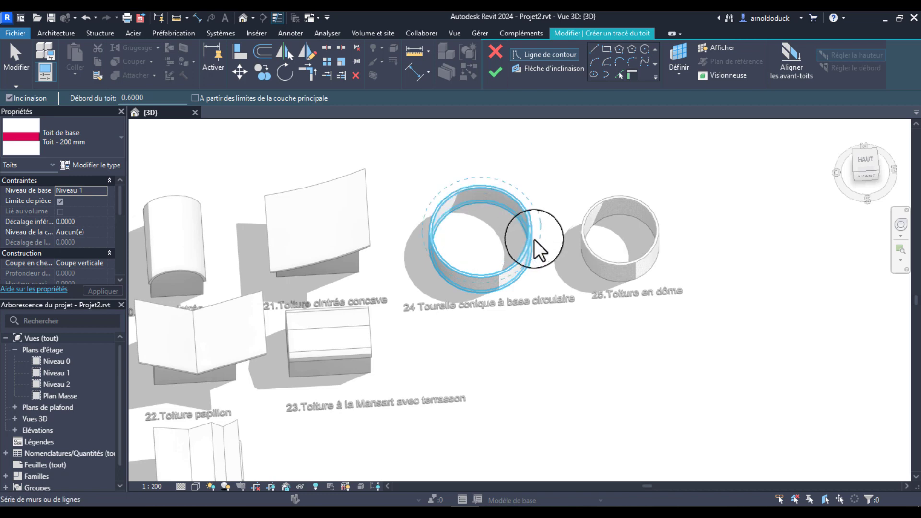
pyautogui.click(534, 239)
pyautogui.click(495, 69)
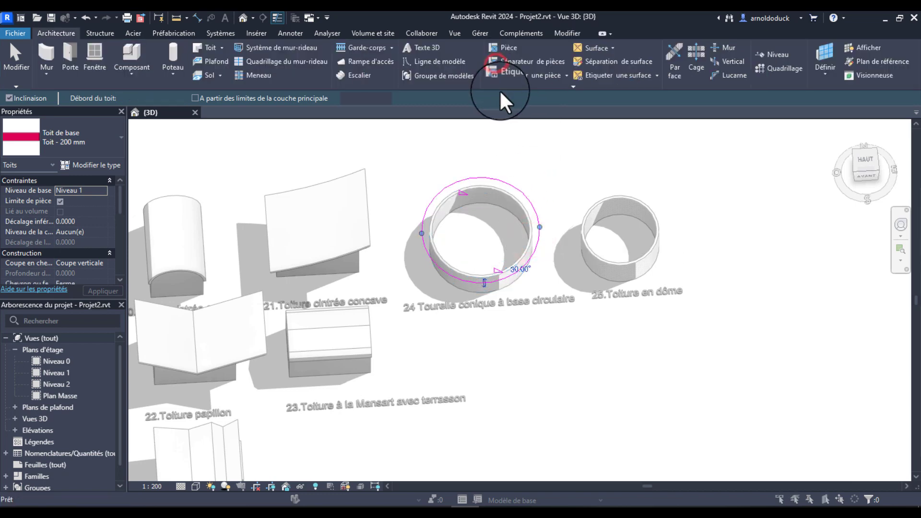
pyautogui.click(480, 264)
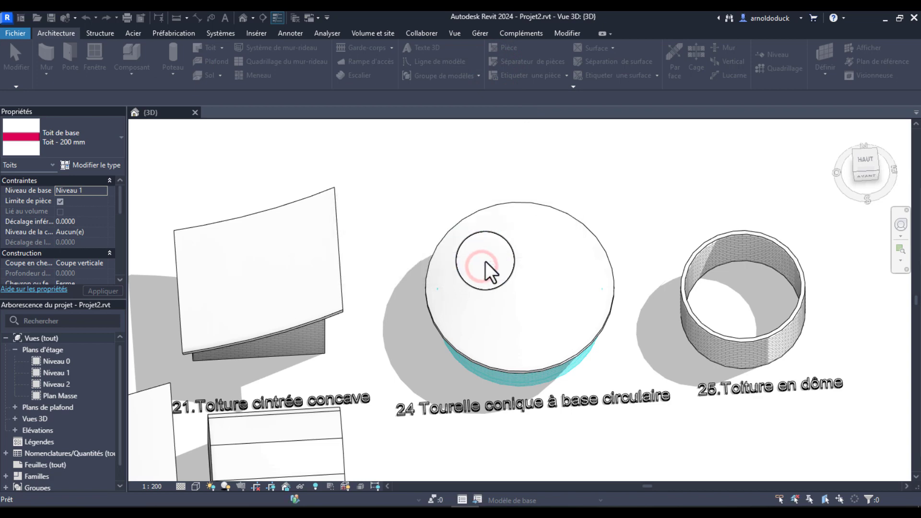
pyautogui.scroll(-3, 544, 246)
pyautogui.moveTo(544, 246)
pyautogui.keyDown('shift'); pyautogui.mouseDown(button='middle')
pyautogui.moveTo(525, 267)
pyautogui.moveTo(528, 245)
pyautogui.mouseUp(button='middle'); pyautogui.keyUp('shift')
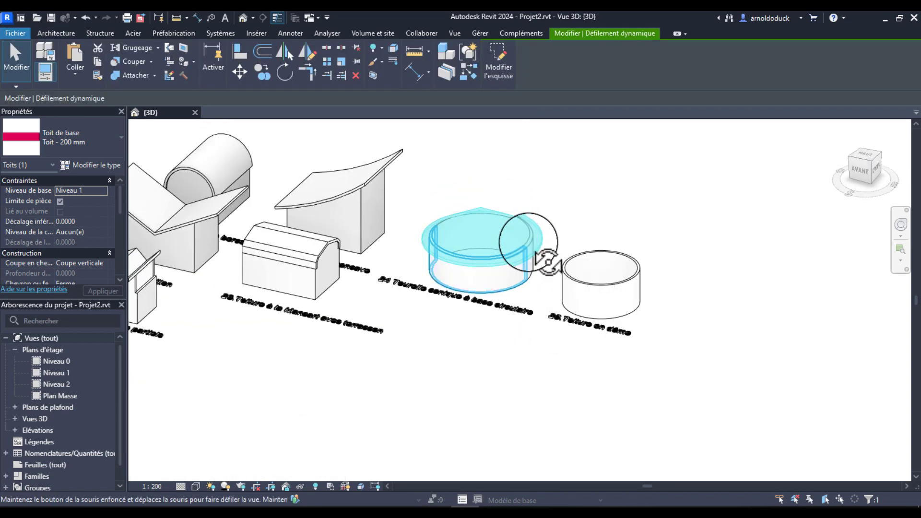
pyautogui.scroll(2, 497, 214)
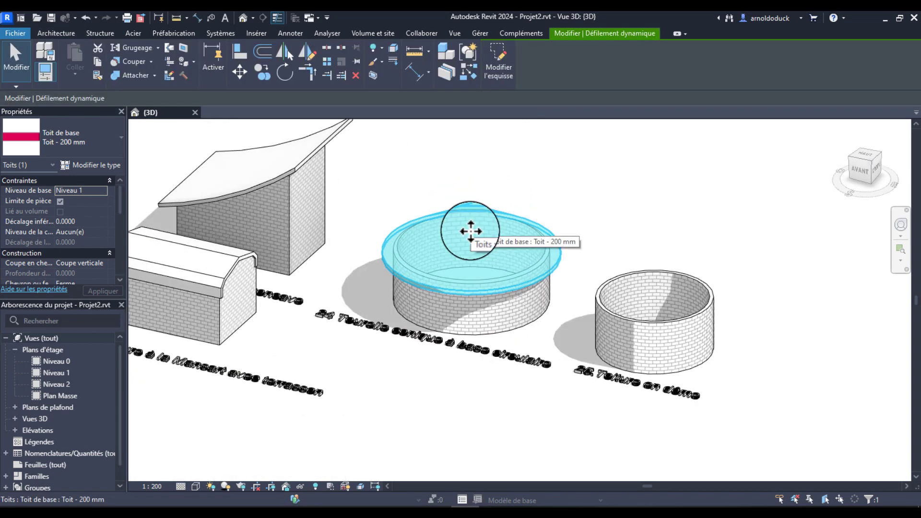
pyautogui.click(573, 211)
# Step: Open the family loading dialog to find a volume for the round "Toiture en dôme" building (25)
pyautogui.moveTo(493, 260)
pyautogui.keyDown('shift'); pyautogui.mouseDown(button='middle')
pyautogui.moveTo(530, 244)
pyautogui.moveTo(468, 263)
pyautogui.moveTo(473, 206)
pyautogui.moveTo(534, 283)
pyautogui.moveTo(556, 335)
pyautogui.moveTo(568, 335)
pyautogui.moveTo(501, 280)
pyautogui.moveTo(416, 272)
pyautogui.moveTo(518, 309)
pyautogui.moveTo(499, 249)
pyautogui.moveTo(327, 363)
pyautogui.mouseUp(button='middle'); pyautogui.keyUp('shift')
pyautogui.scroll(2, 553, 329)
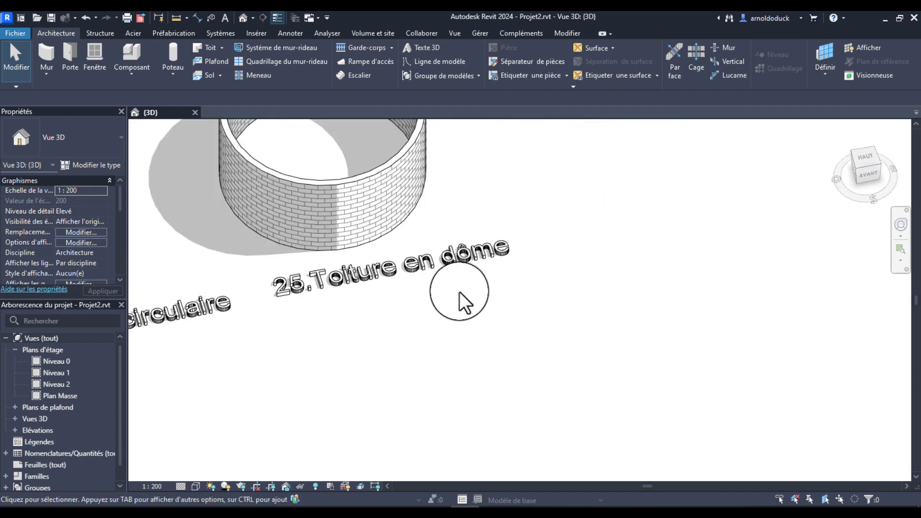
pyautogui.scroll(-3, 459, 291)
pyautogui.keyDown('shift'); pyautogui.moveTo(456, 286); pyautogui.dragTo(464, 289, button='middle'); pyautogui.keyUp('shift')
pyautogui.moveTo(509, 235)
pyautogui.mouseDown(button='middle')
pyautogui.moveTo(513, 262)
pyautogui.moveTo(526, 270)
pyautogui.mouseUp(button='middle')
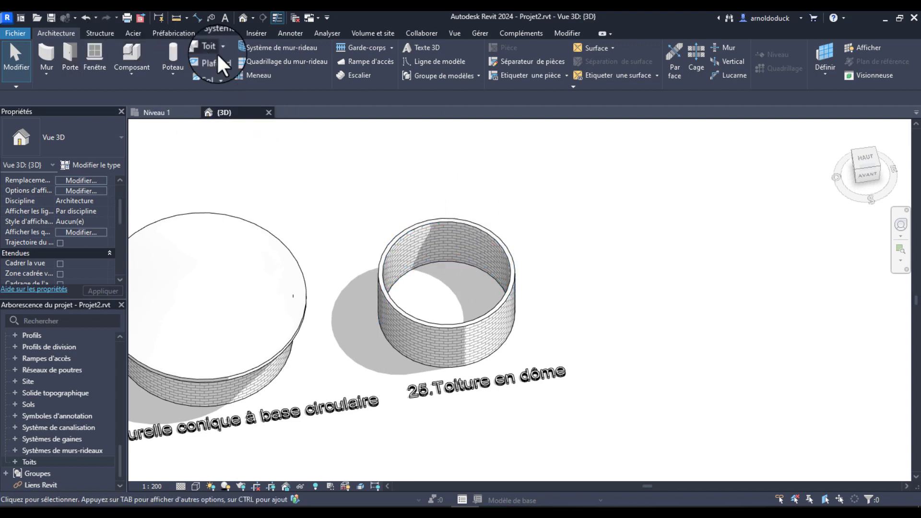
pyautogui.click(261, 33)
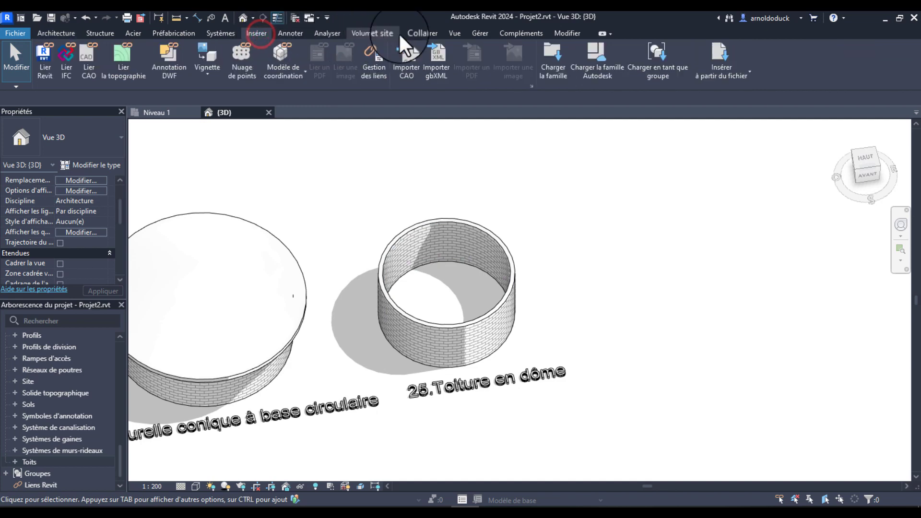
pyautogui.click(566, 50)
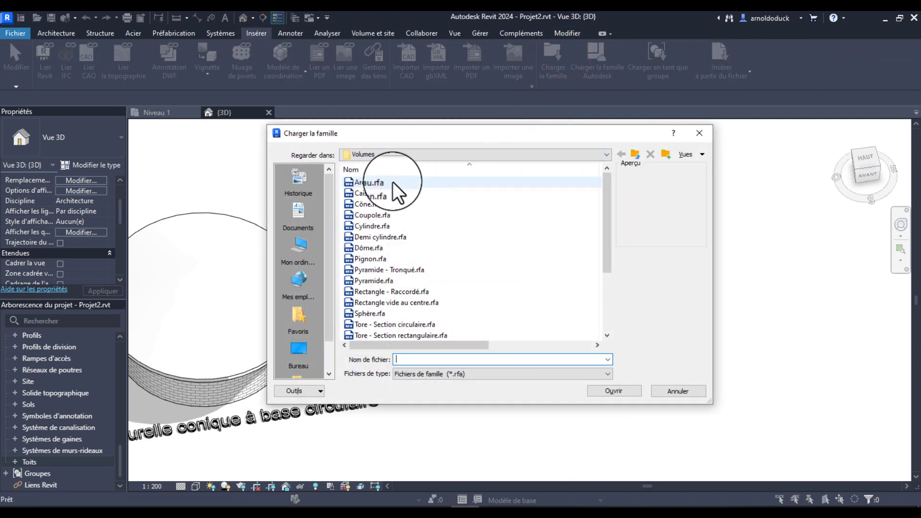
pyautogui.scroll(-3, 400, 192)
pyautogui.scroll(3, 411, 200)
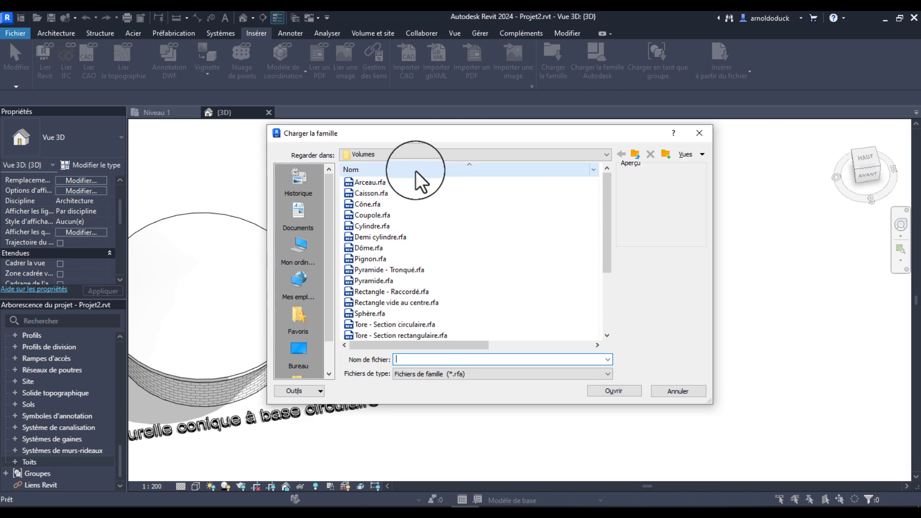
pyautogui.click(439, 151)
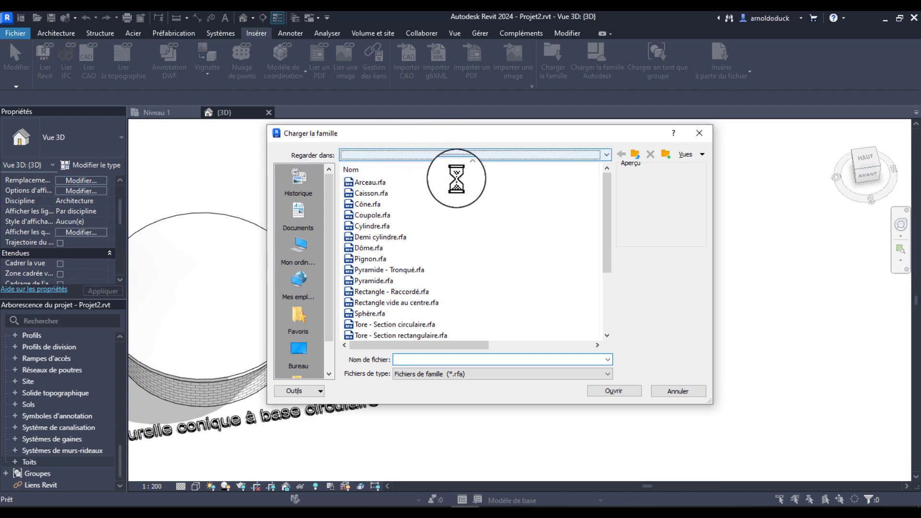
pyautogui.click(705, 132)
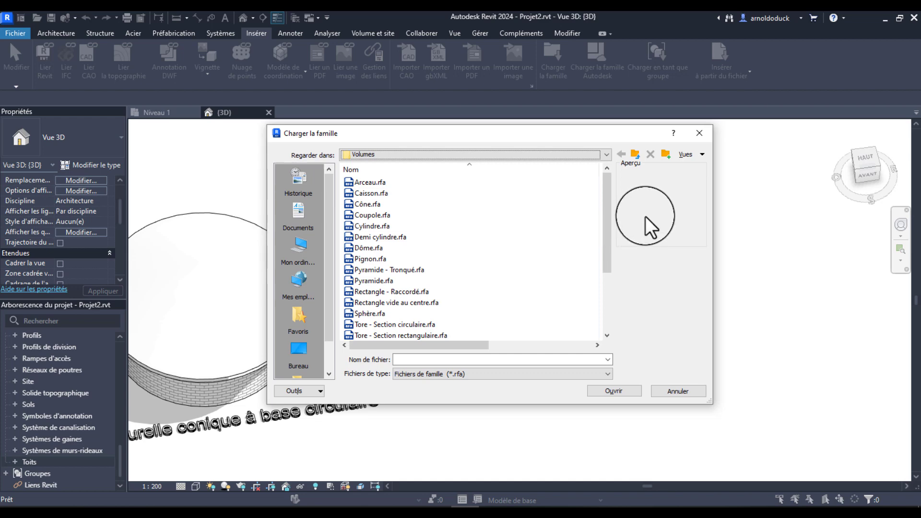
# Step: Browse from the Libraries folder to the Volumes folder inside the French family library
pyautogui.click(636, 155)
pyautogui.click(639, 160)
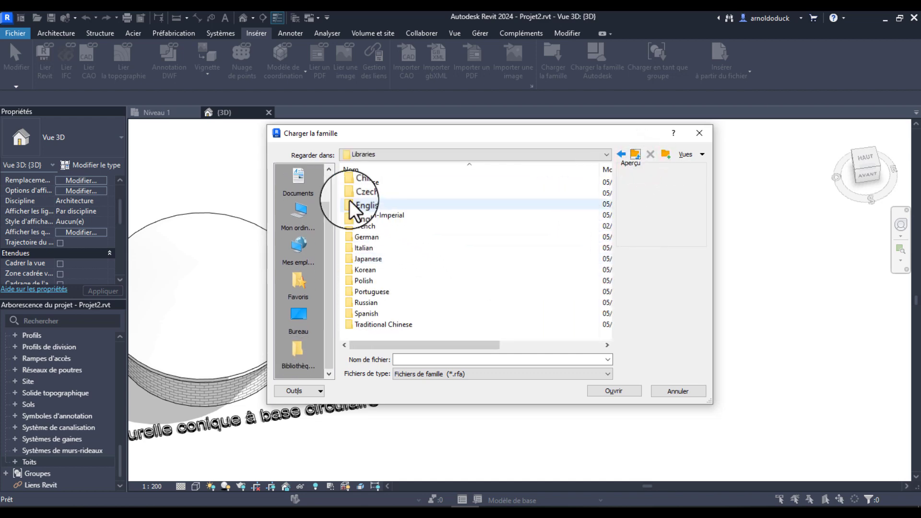
pyautogui.doubleClick(361, 228)
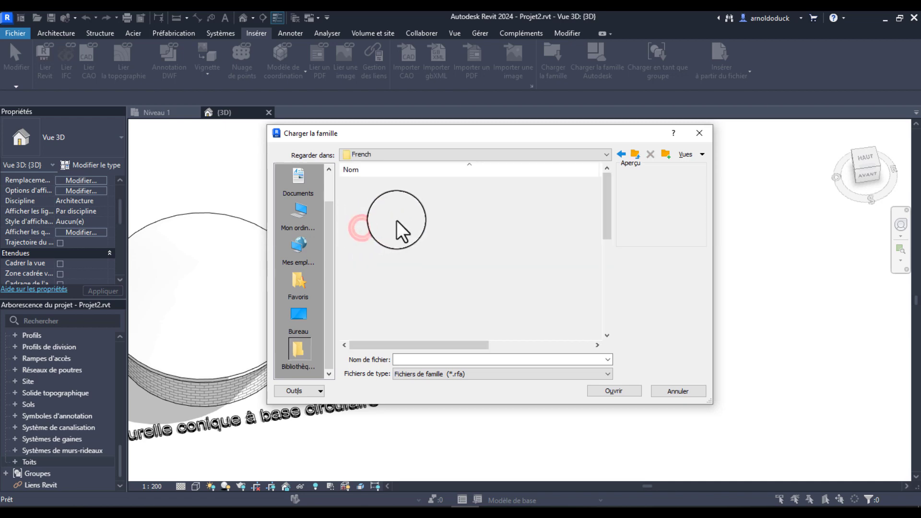
pyautogui.scroll(-5, 413, 229)
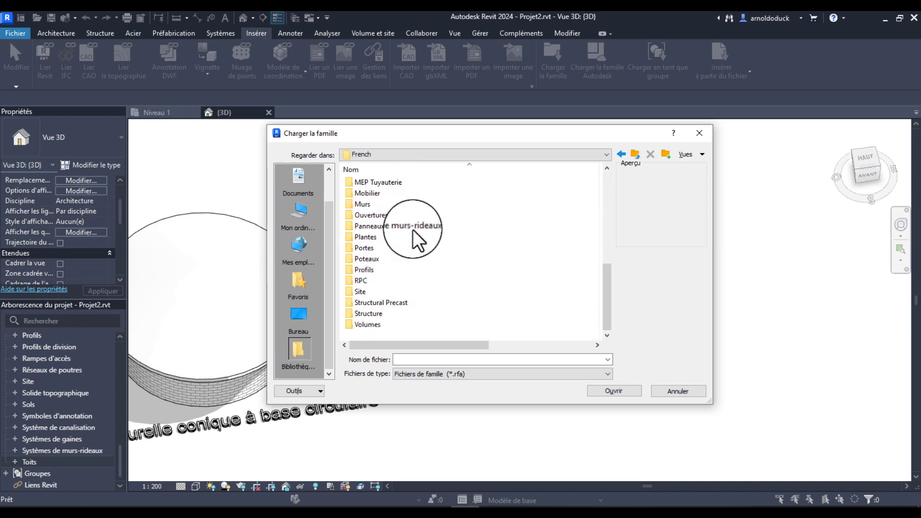
pyautogui.doubleClick(370, 324)
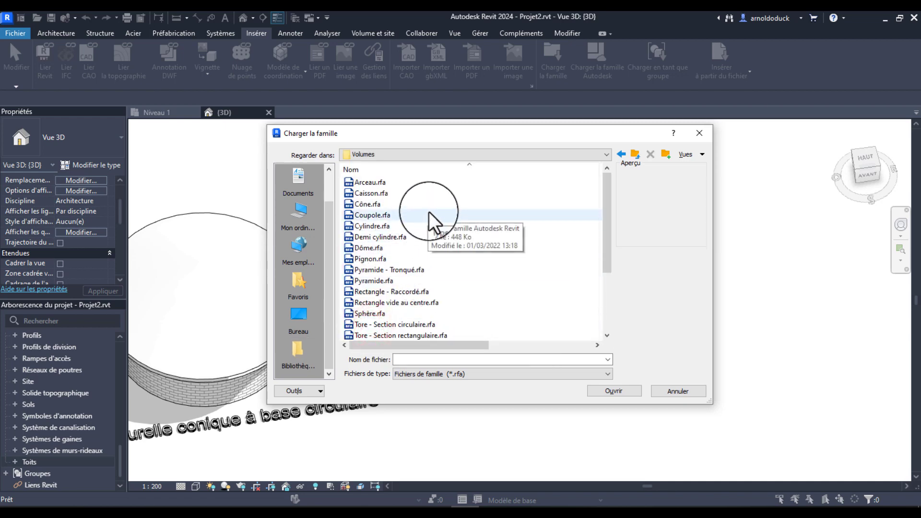
# Step: Preview the volume families, including Cône, Coupole, Cylindre, Demi cylindre, Dôme, Pignon and Caisson
pyautogui.click(389, 193)
pyautogui.click(388, 203)
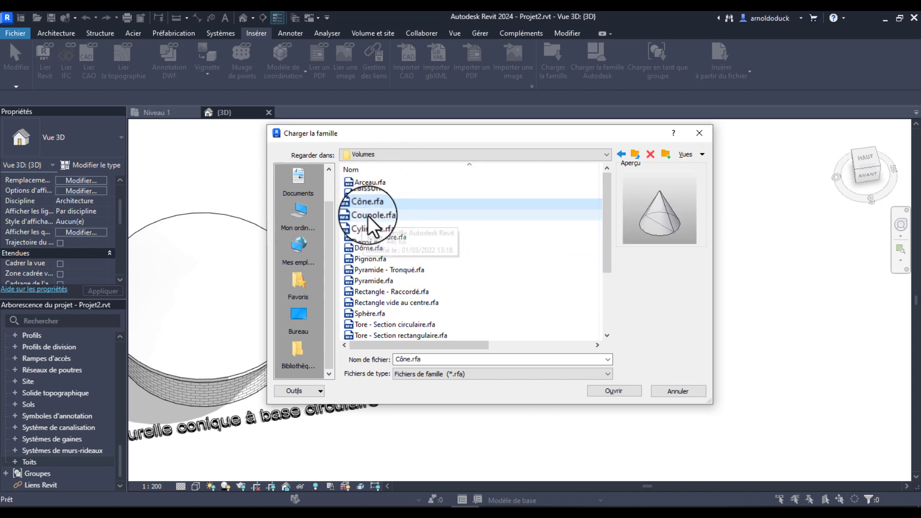
pyautogui.click(373, 216)
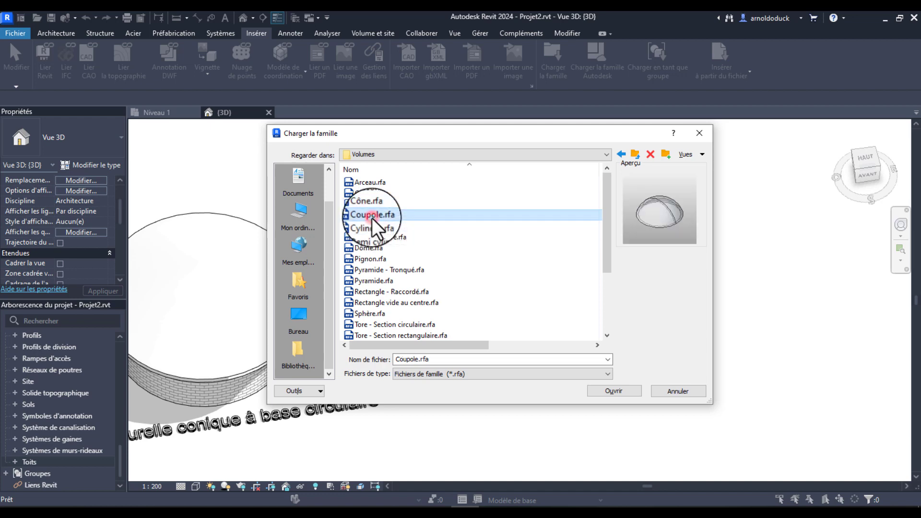
pyautogui.click(376, 224)
pyautogui.click(378, 236)
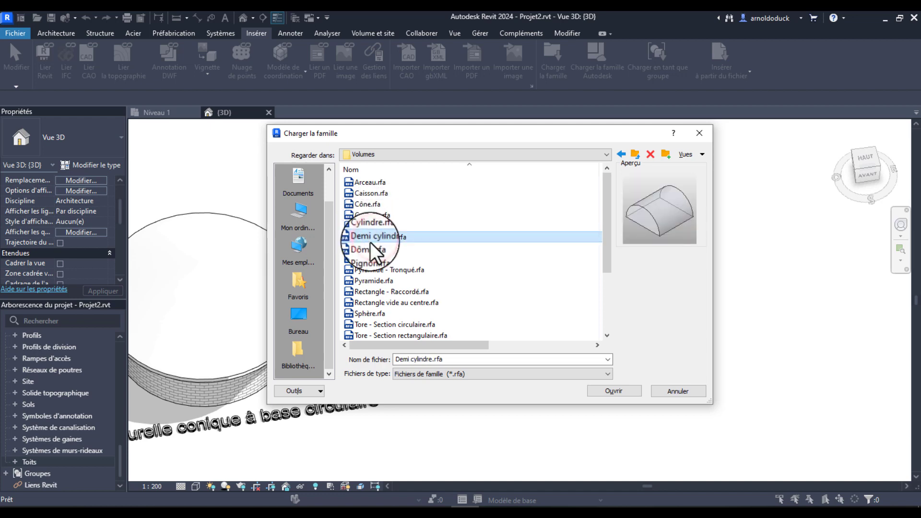
pyautogui.click(373, 245)
pyautogui.click(377, 259)
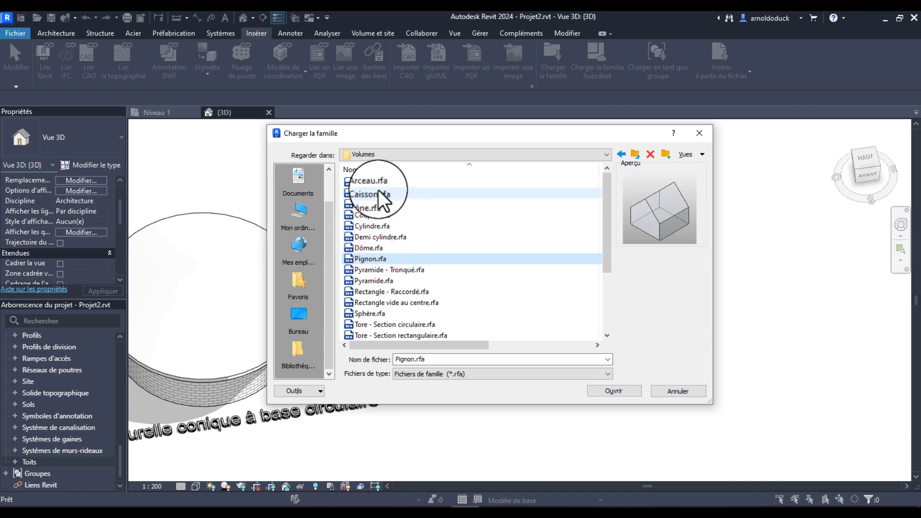
pyautogui.click(378, 191)
# Step: Show the volume families with larger thumbnails and load the Coupole family into the project
pyautogui.scroll(-3, 385, 269)
pyautogui.scroll(3, 400, 261)
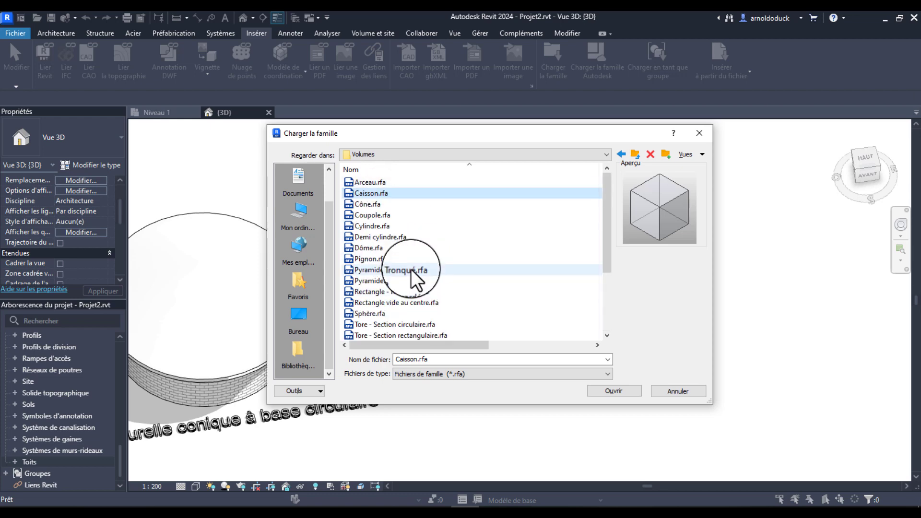
pyautogui.keyDown('ctrl'); pyautogui.scroll(5, 527, 265); pyautogui.keyUp('ctrl')
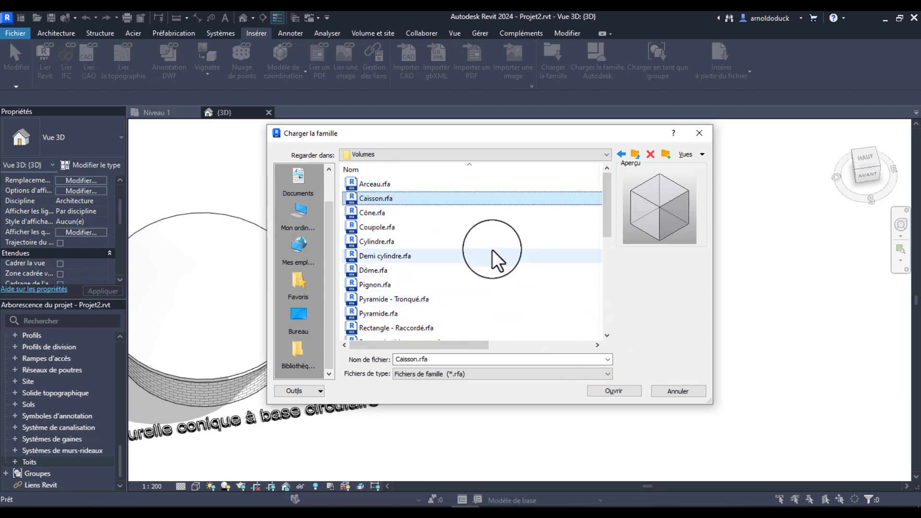
pyautogui.scroll(-3, 504, 238)
pyautogui.scroll(3, 502, 240)
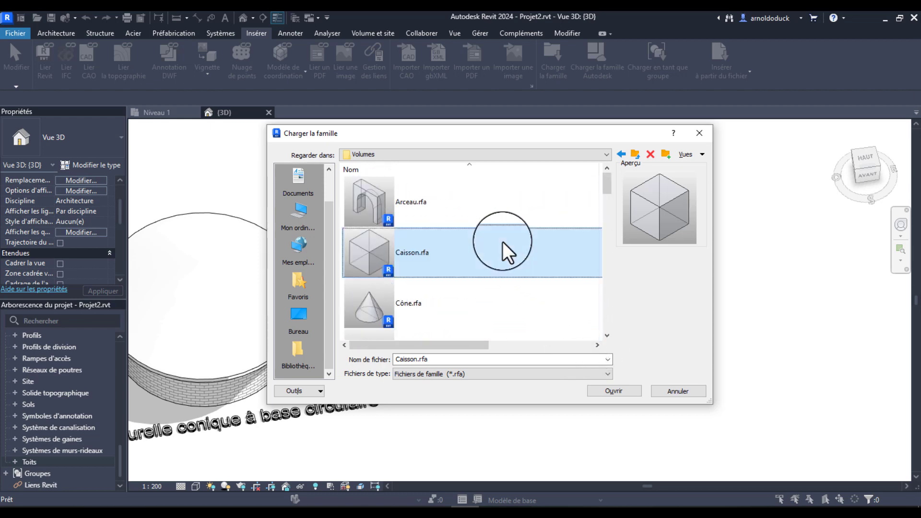
pyautogui.scroll(-3, 502, 241)
pyautogui.scroll(1, 503, 239)
pyautogui.scroll(3, 503, 238)
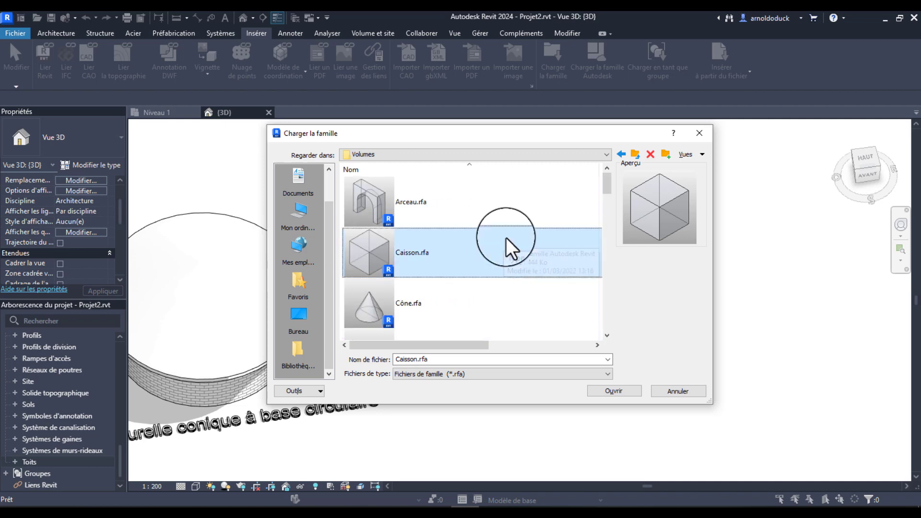
pyautogui.scroll(-2, 442, 244)
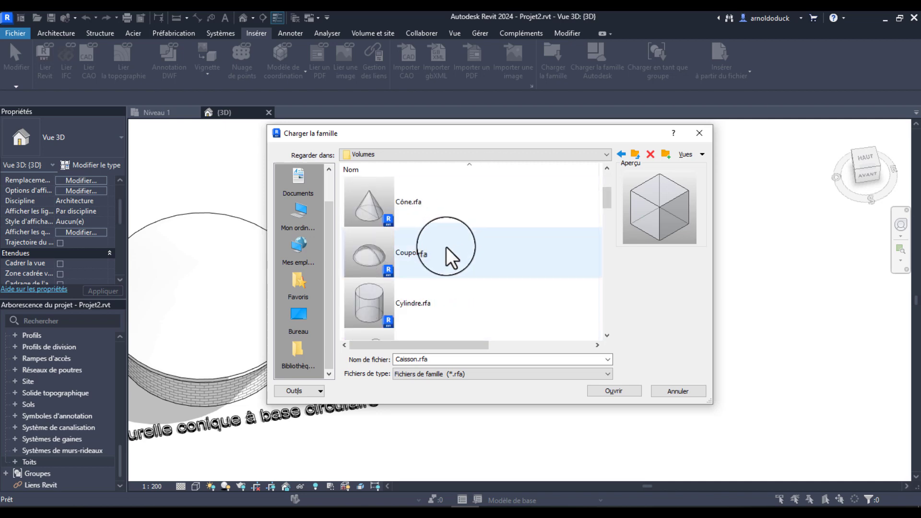
pyautogui.click(446, 246)
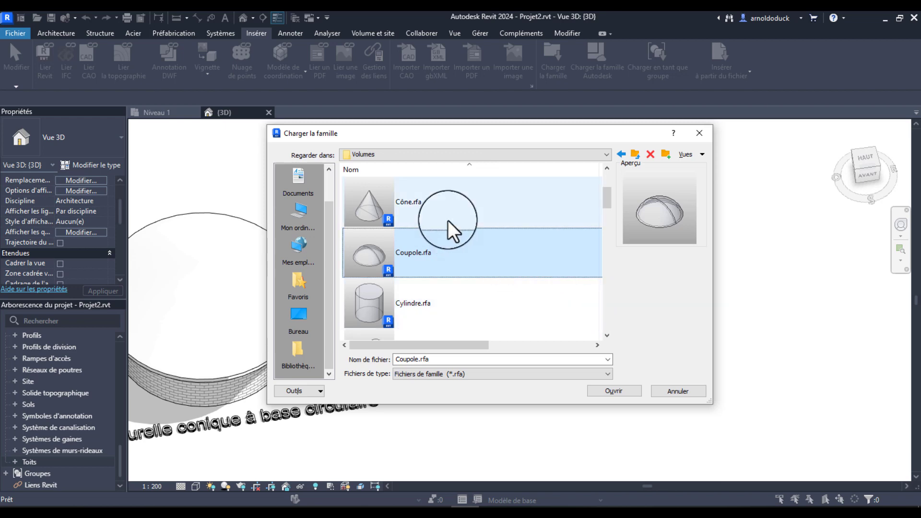
pyautogui.click(619, 390)
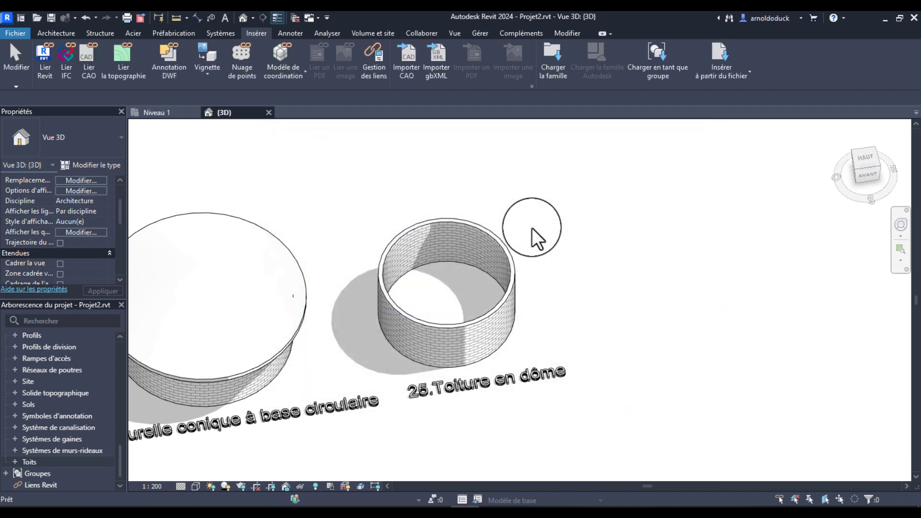
pyautogui.moveTo(525, 212); pyautogui.dragTo(619, 222, button='middle')
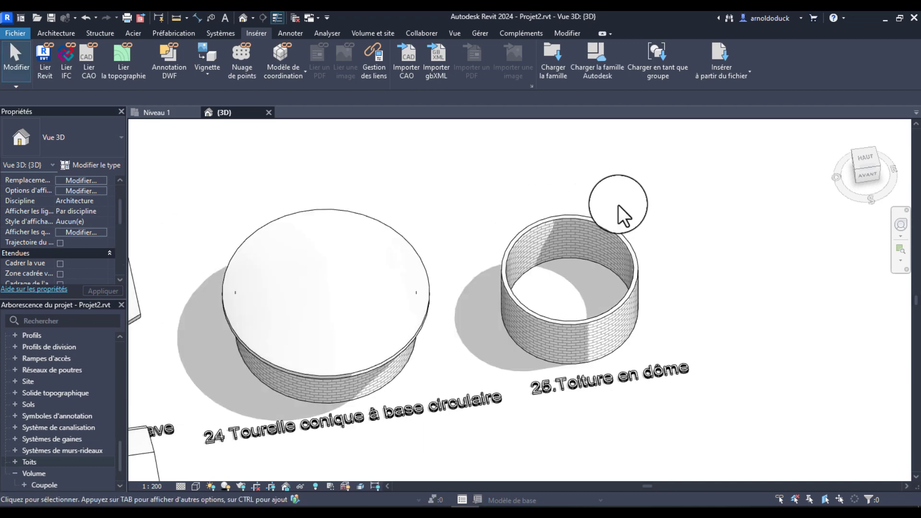
pyautogui.click(57, 33)
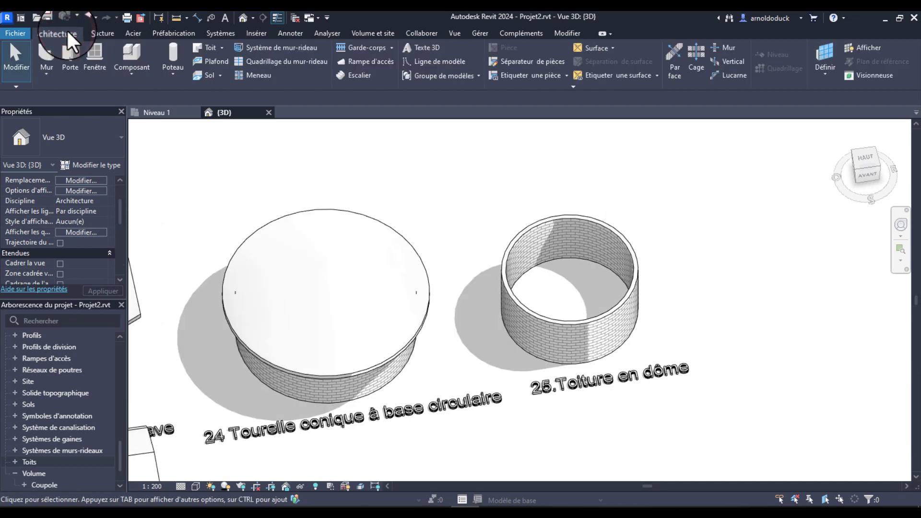
pyautogui.click(137, 49)
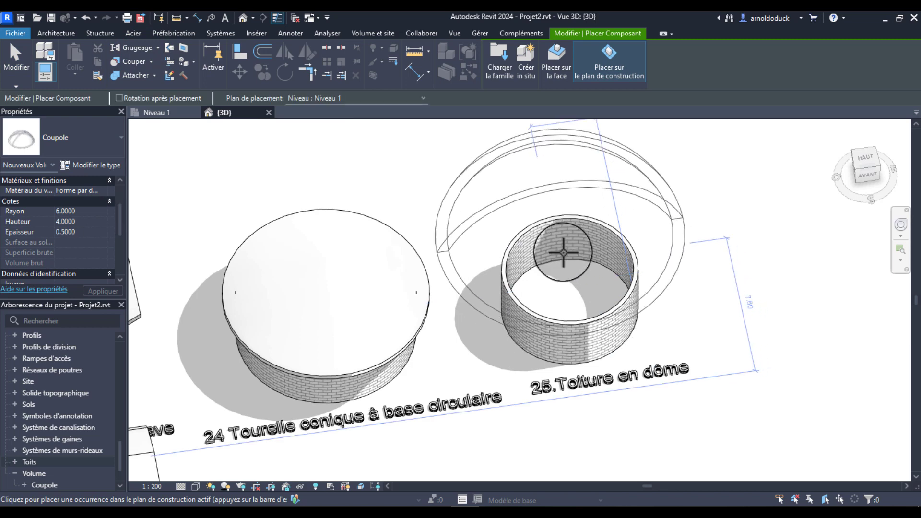
pyautogui.press('Escape')
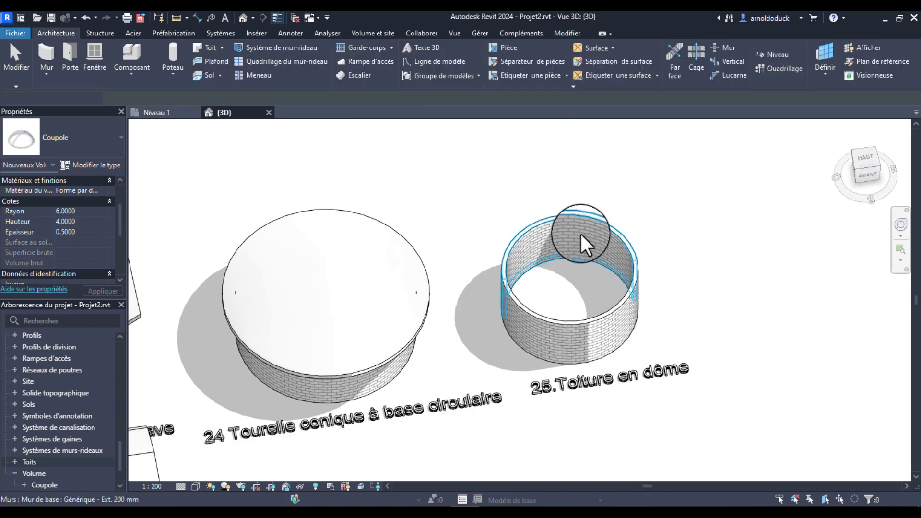
pyautogui.press('Escape')
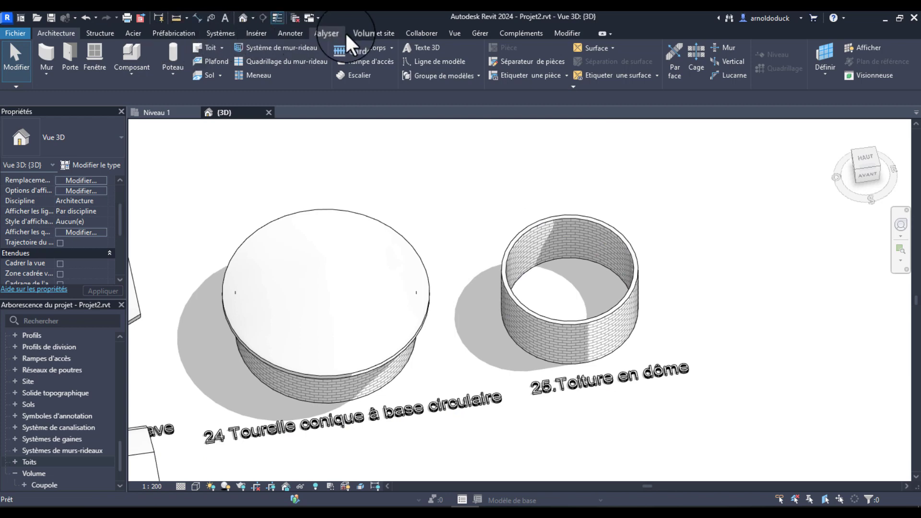
pyautogui.click(367, 33)
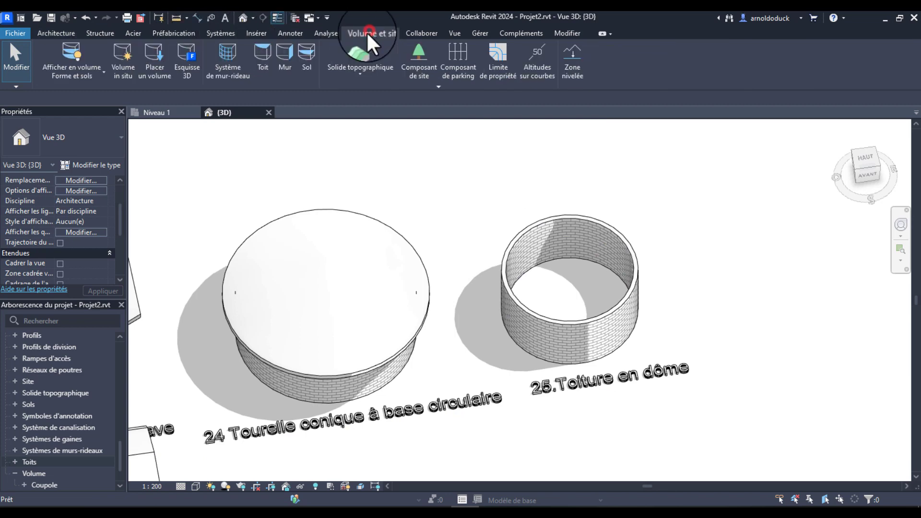
pyautogui.click(122, 52)
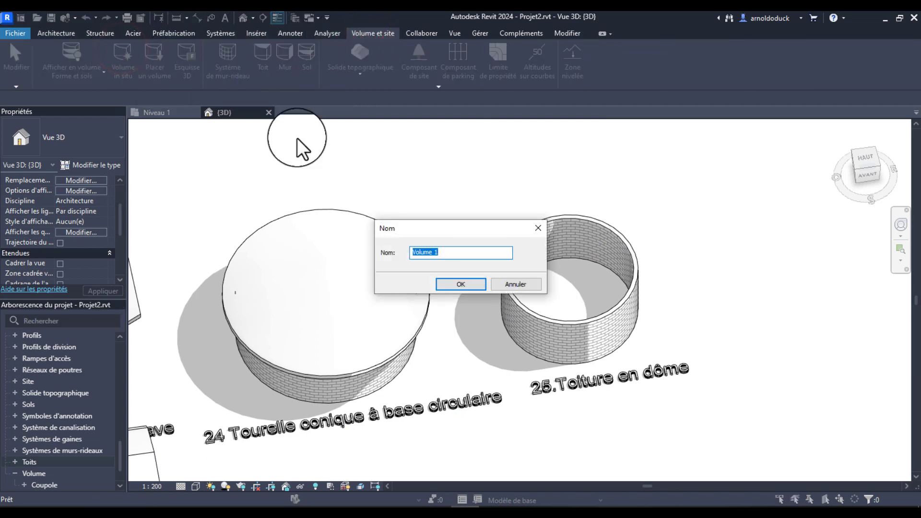
pyautogui.click(502, 285)
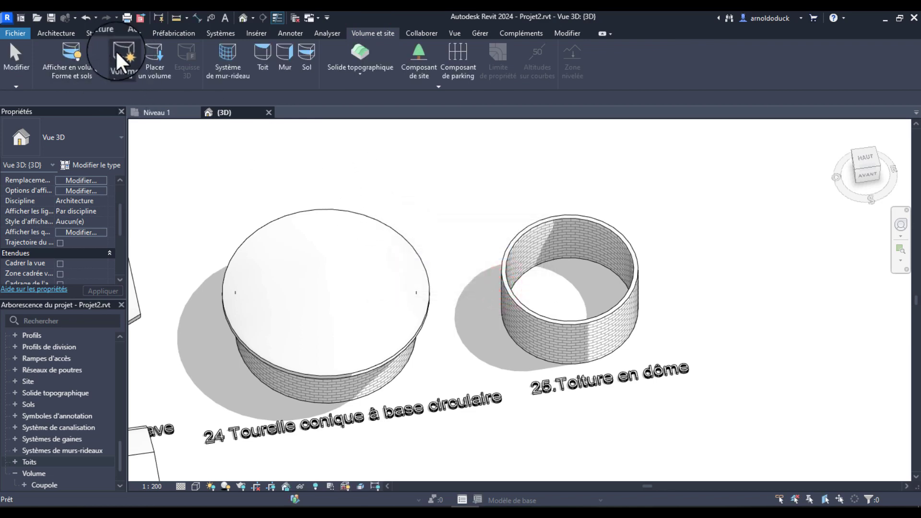
pyautogui.click(116, 51)
pyautogui.click(509, 285)
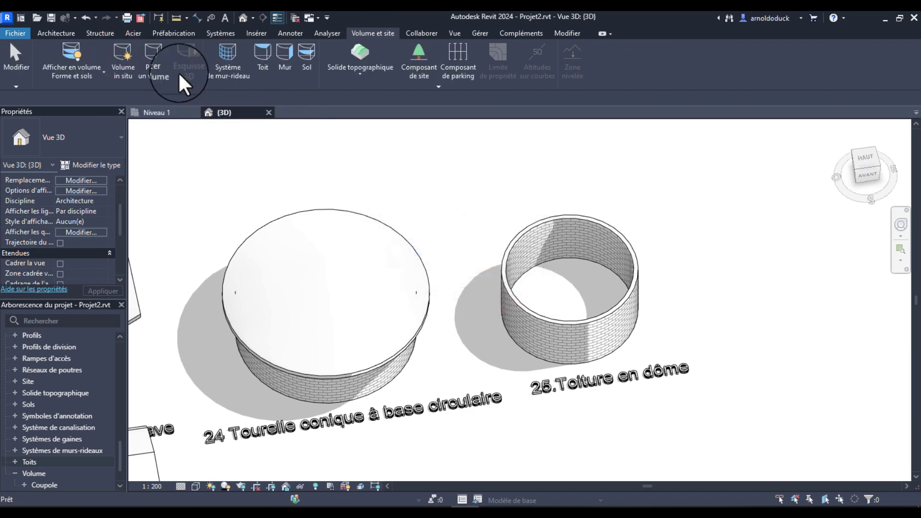
# Step: Switch the volume display to the view settings and restore it by starting and cancelling an in-place volume
pyautogui.click(76, 44)
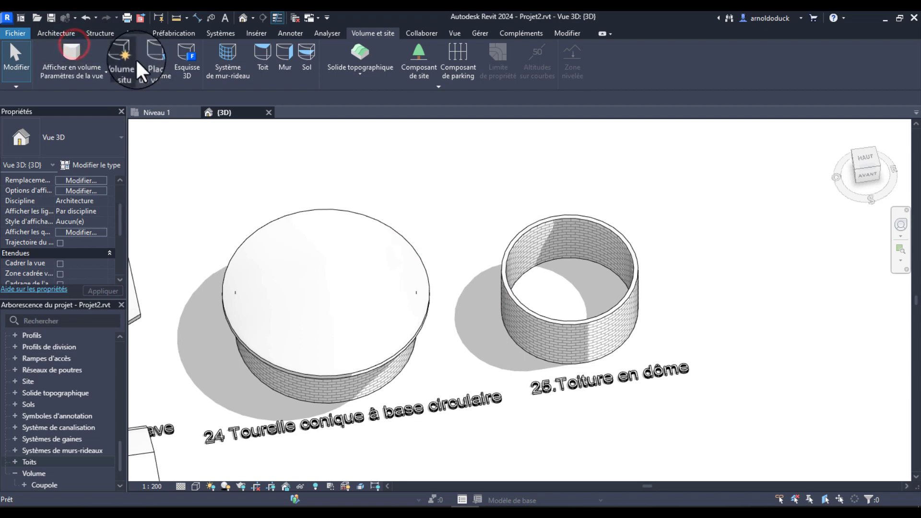
pyautogui.click(56, 33)
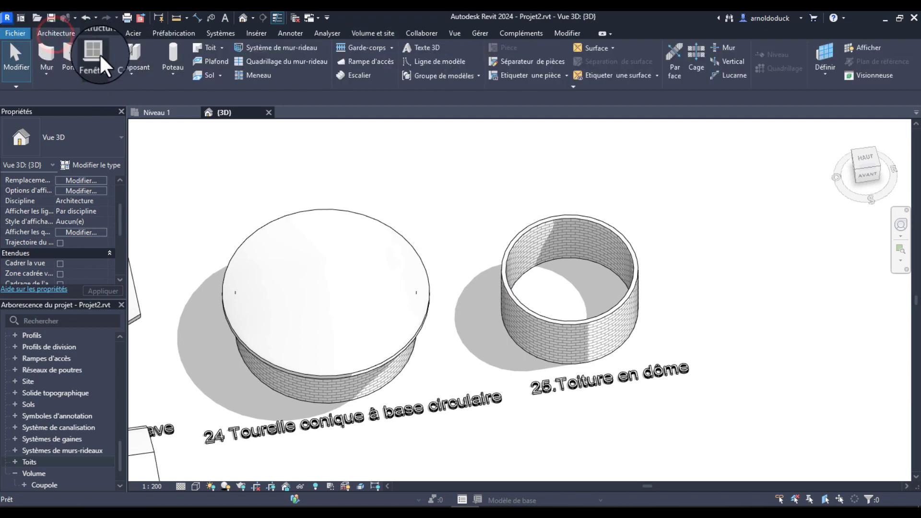
pyautogui.click(131, 54)
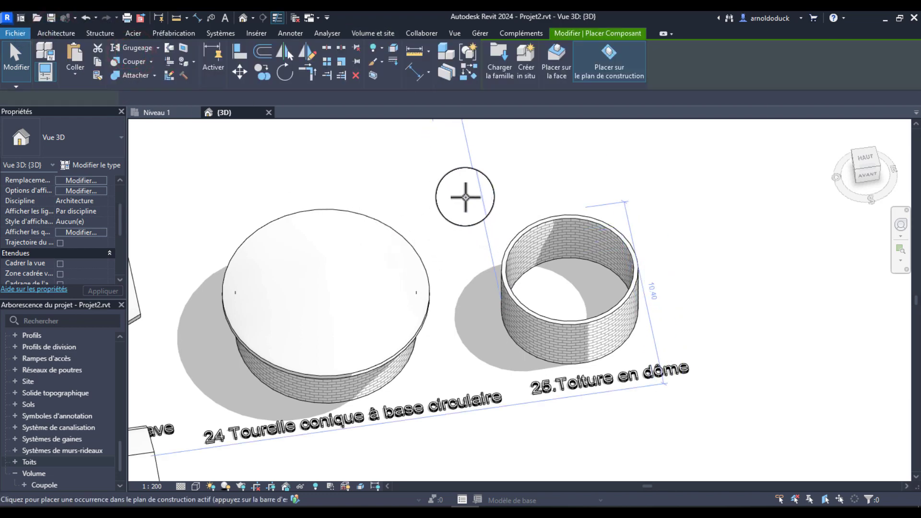
pyautogui.scroll(-2, 472, 199)
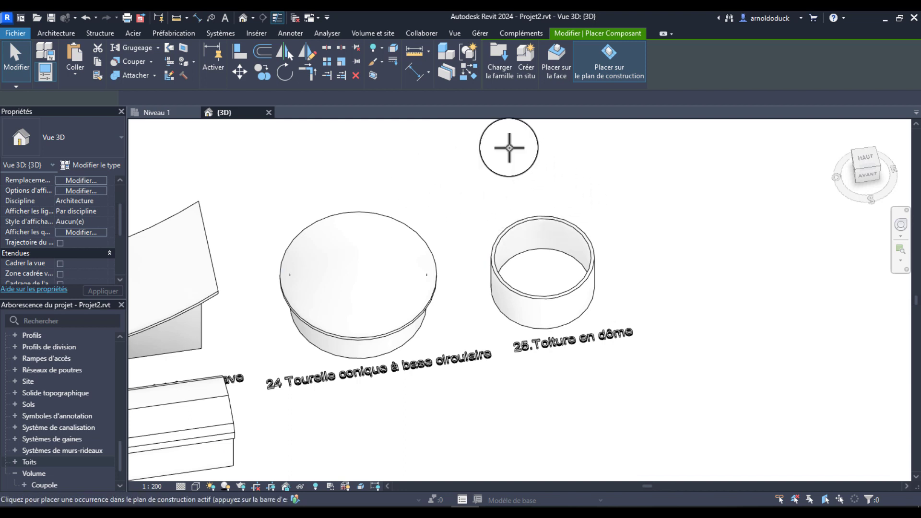
pyautogui.click(363, 32)
pyautogui.click(152, 54)
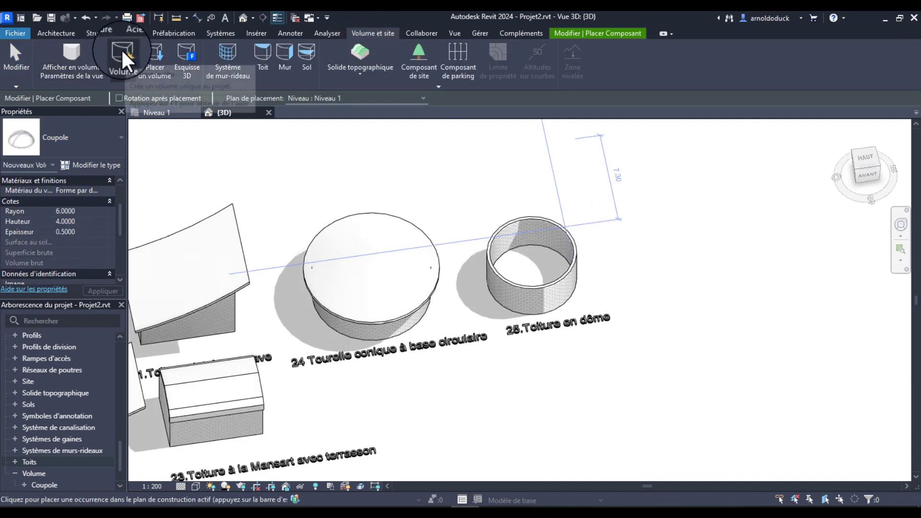
pyautogui.click(122, 50)
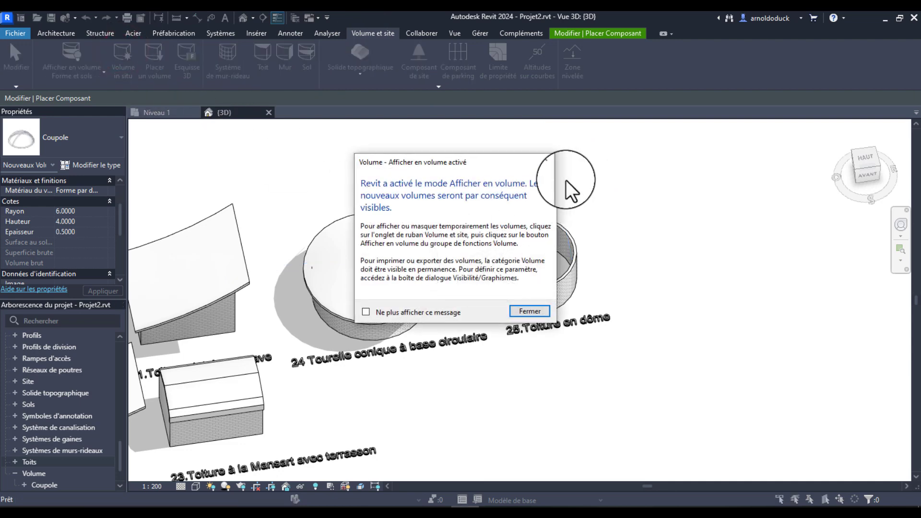
pyautogui.click(549, 160)
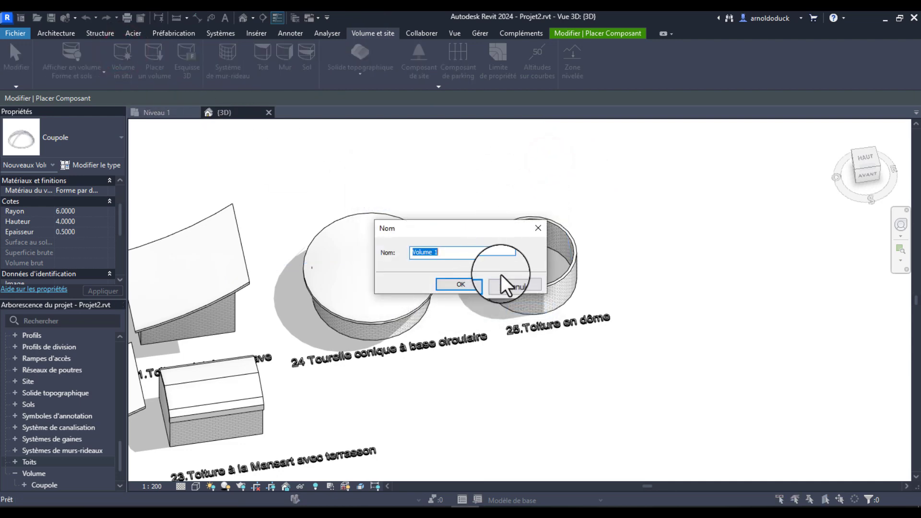
pyautogui.click(502, 284)
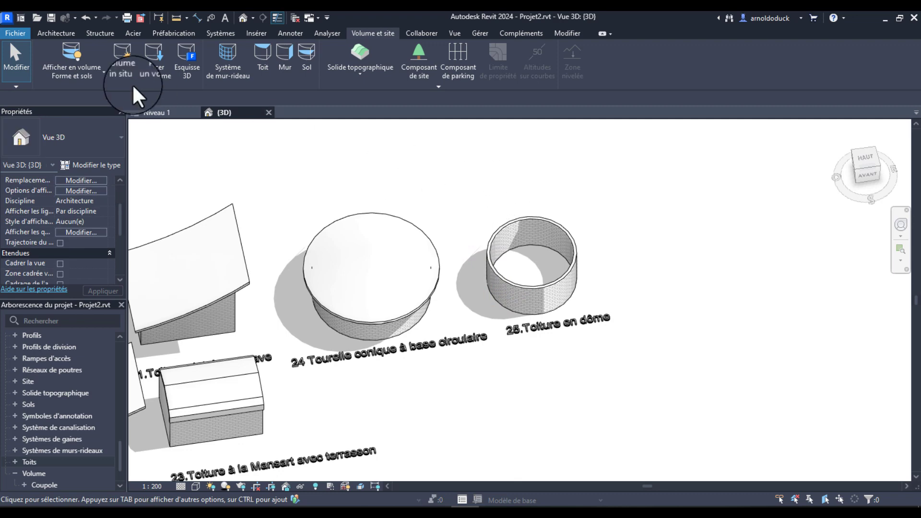
# Step: Place a Coupole component on Niveau 1 in the free space just behind building 25's circular wall and end the placement
pyautogui.click(65, 35)
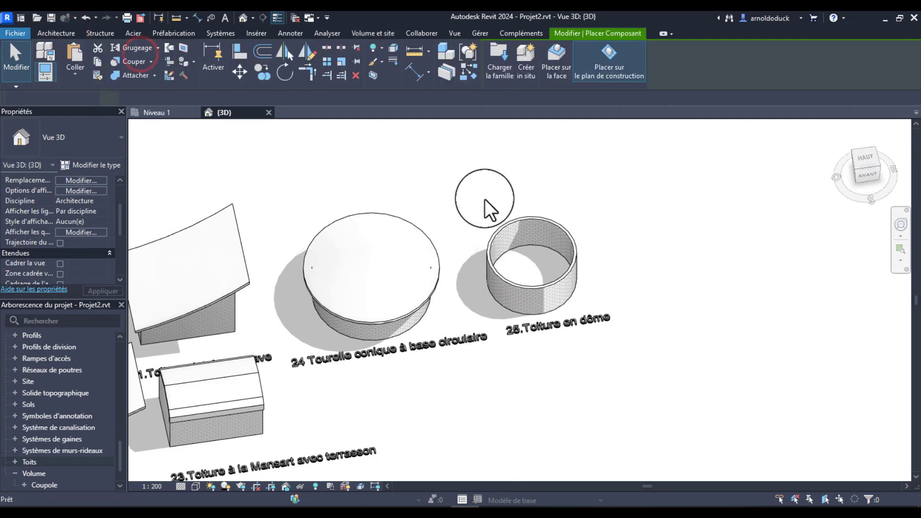
pyautogui.moveTo(483, 283); pyautogui.dragTo(406, 354, button='middle')
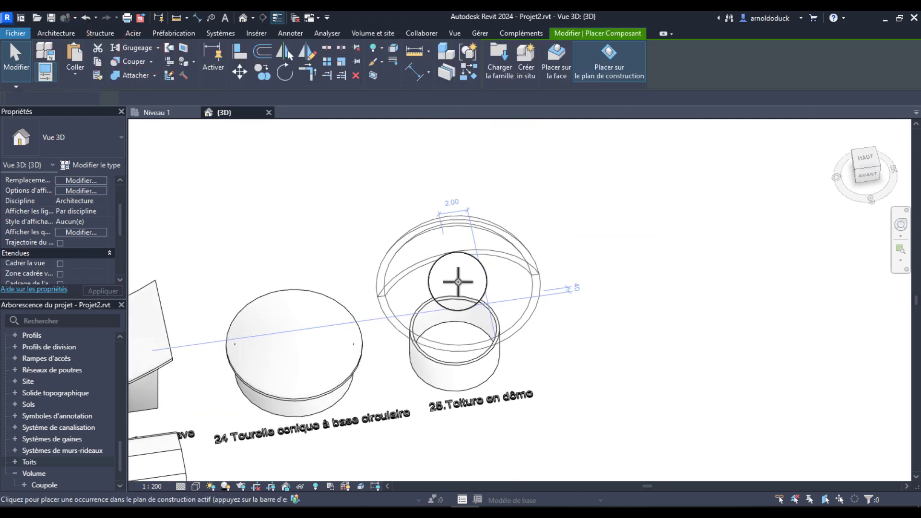
pyautogui.scroll(-2, 457, 287)
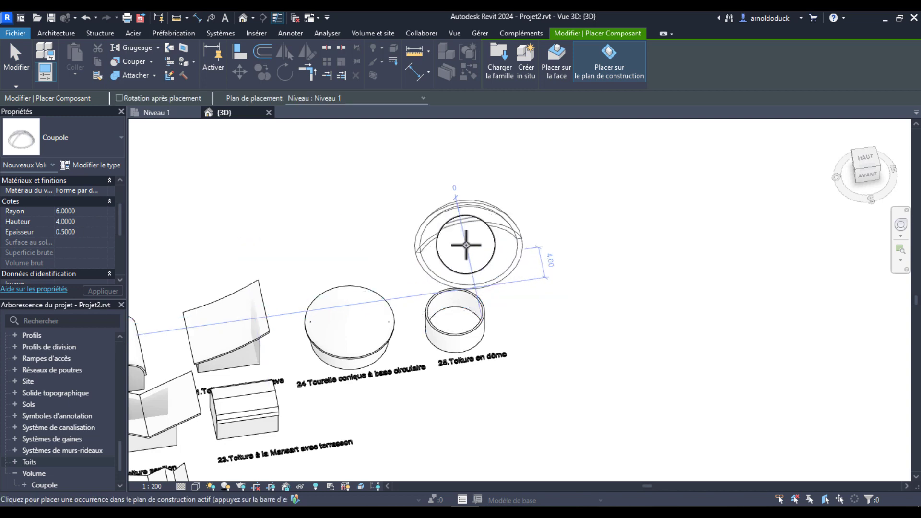
pyautogui.moveTo(450, 252); pyautogui.dragTo(475, 252, button='middle')
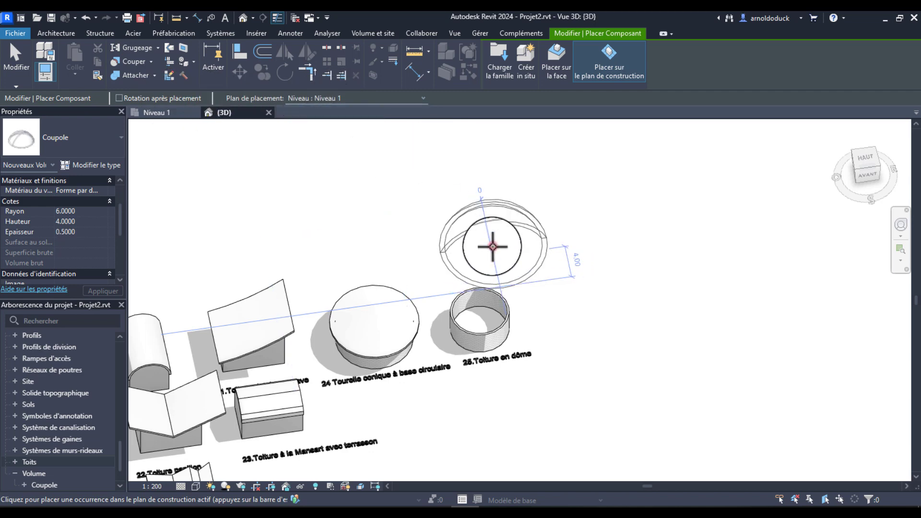
pyautogui.click(492, 247)
pyautogui.press('Escape')
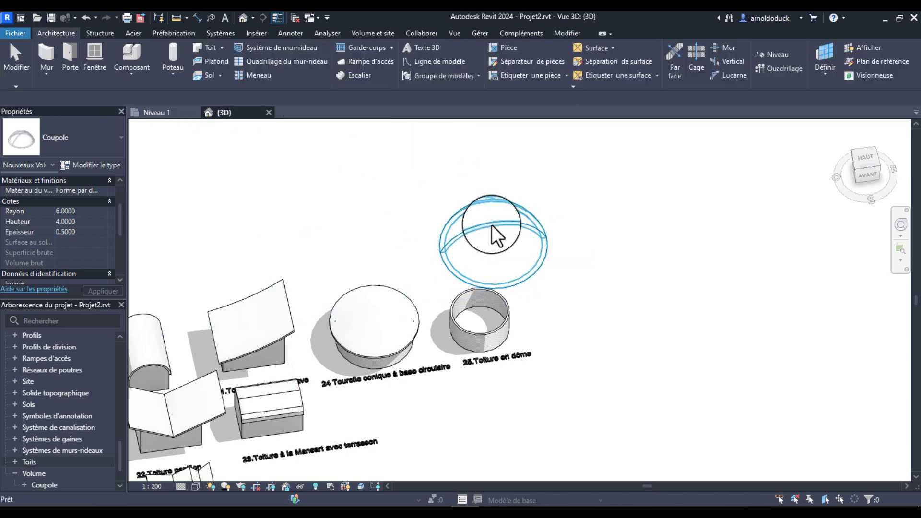
pyautogui.press('Escape')
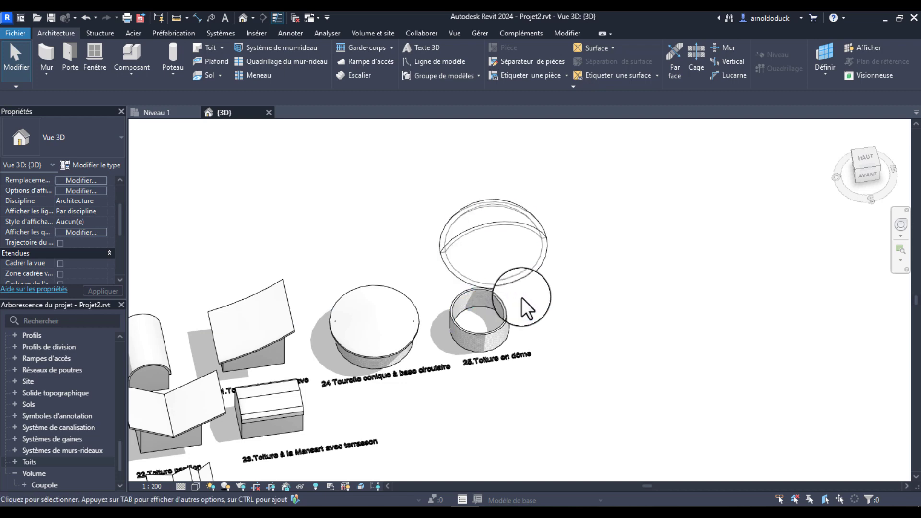
# Step: Examine the Coupole volume's dimensions and the radius of building 25's circular wall, using the top view
pyautogui.keyDown('shift'); pyautogui.moveTo(520, 299); pyautogui.dragTo(479, 335, button='middle'); pyautogui.keyUp('shift')
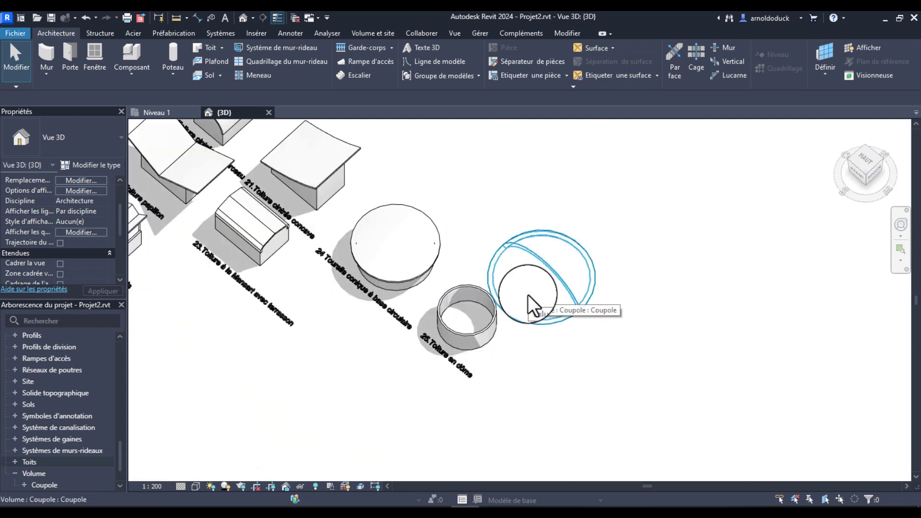
pyautogui.scroll(4, 482, 316)
pyautogui.moveTo(499, 329); pyautogui.dragTo(517, 369, button='middle')
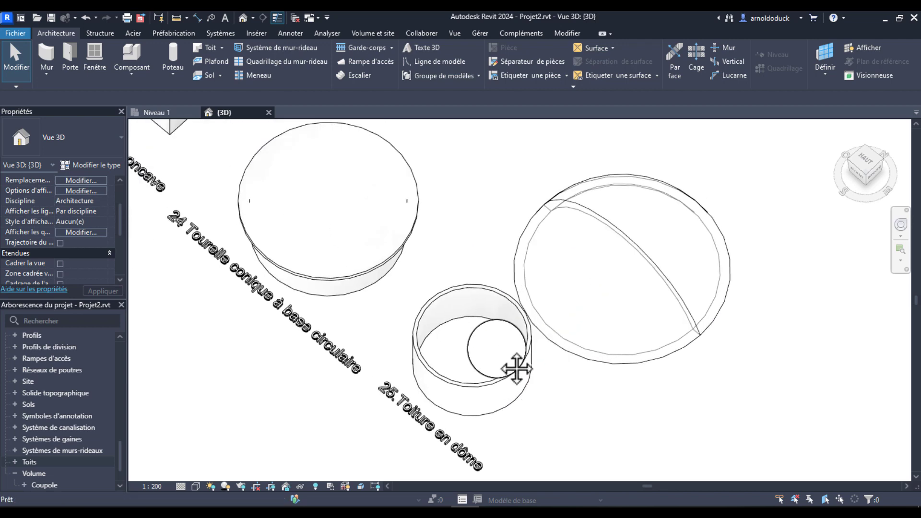
pyautogui.click(611, 300)
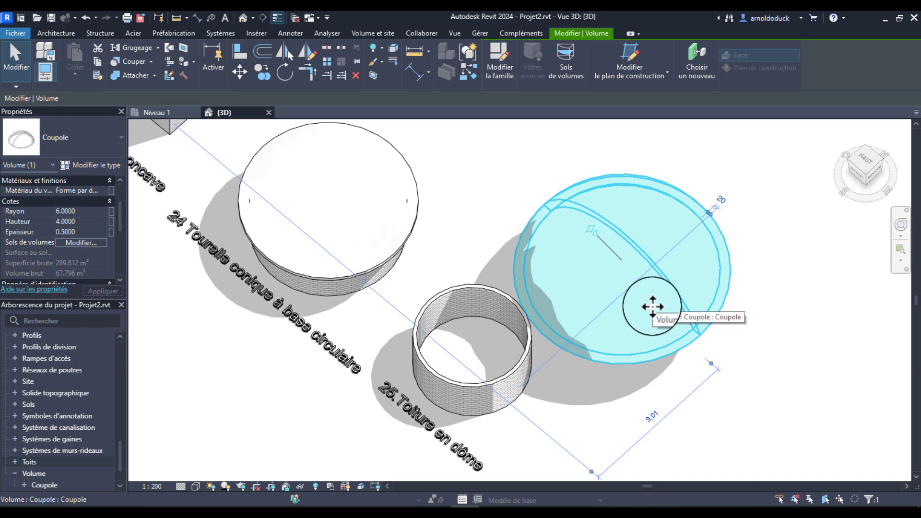
pyautogui.scroll(-3, 538, 314)
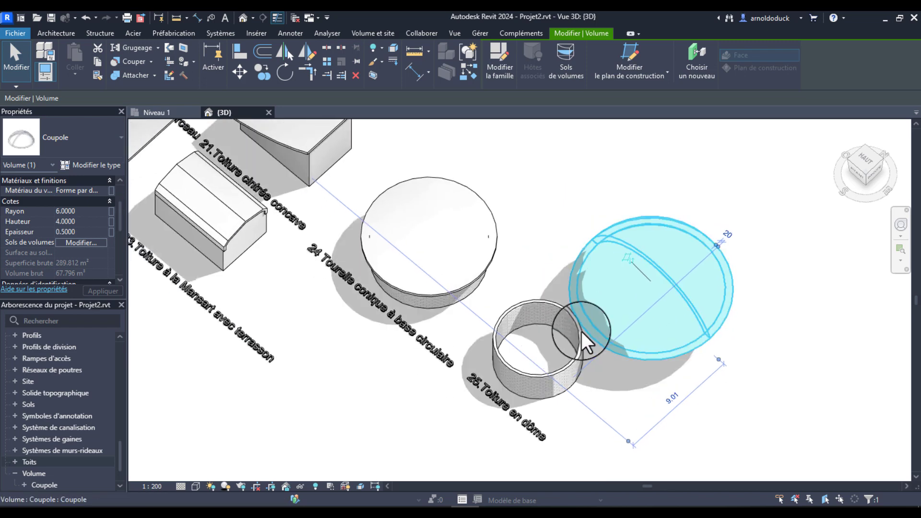
pyautogui.keyDown('shift'); pyautogui.moveTo(567, 340); pyautogui.dragTo(550, 318, button='middle'); pyautogui.keyUp('shift')
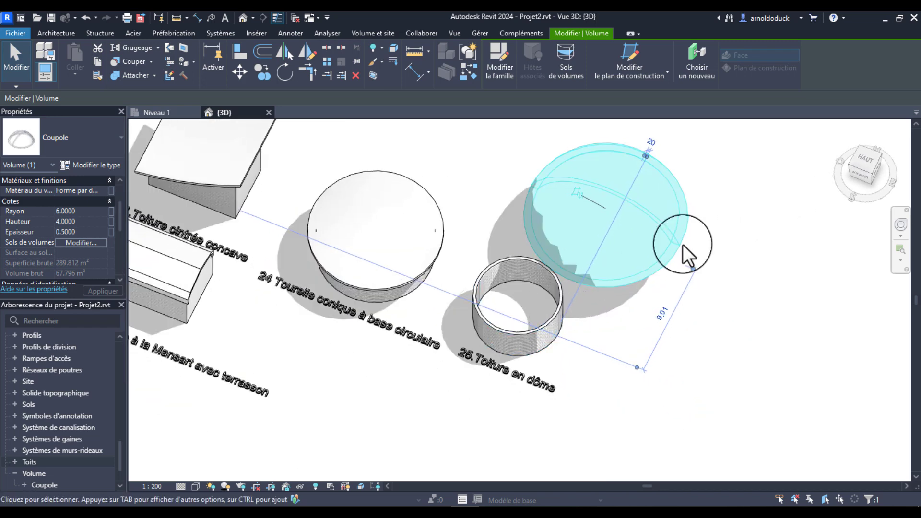
pyautogui.click(862, 160)
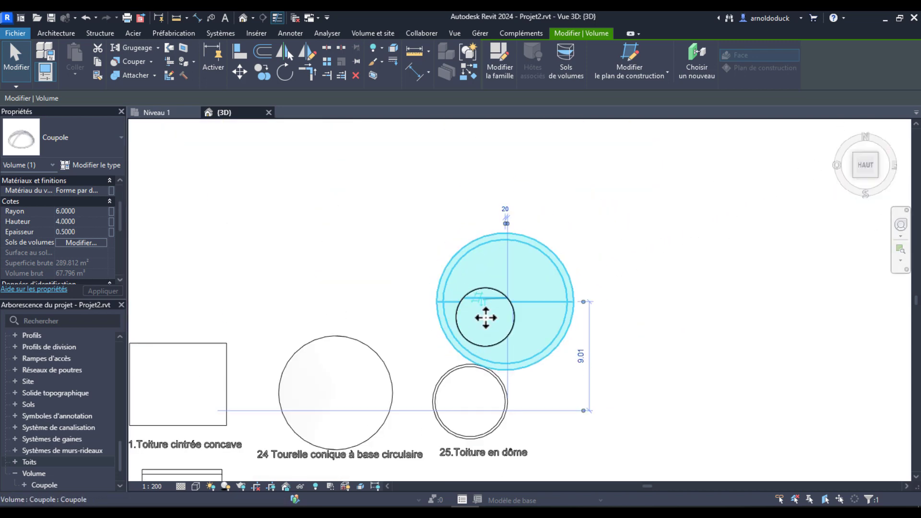
pyautogui.scroll(-1, 486, 318)
pyautogui.moveTo(517, 380); pyautogui.dragTo(520, 323, button='middle')
pyautogui.scroll(3, 464, 325)
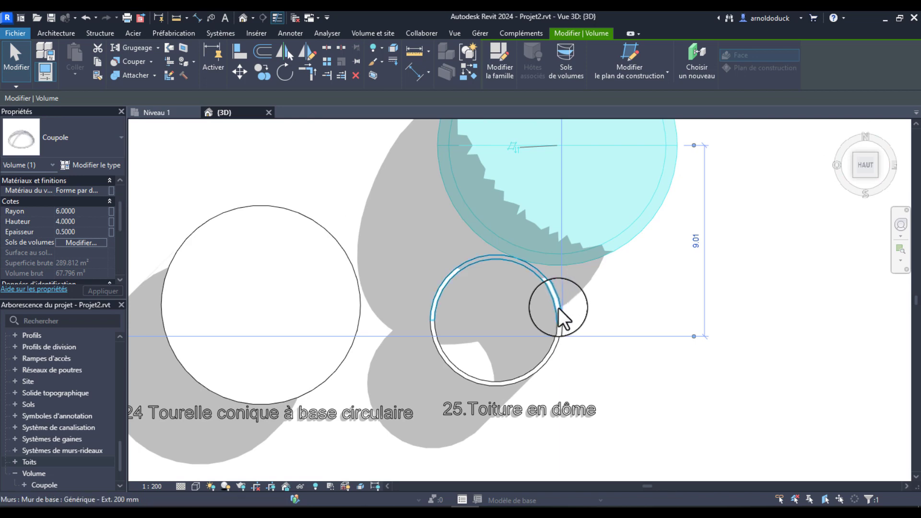
pyautogui.click(558, 308)
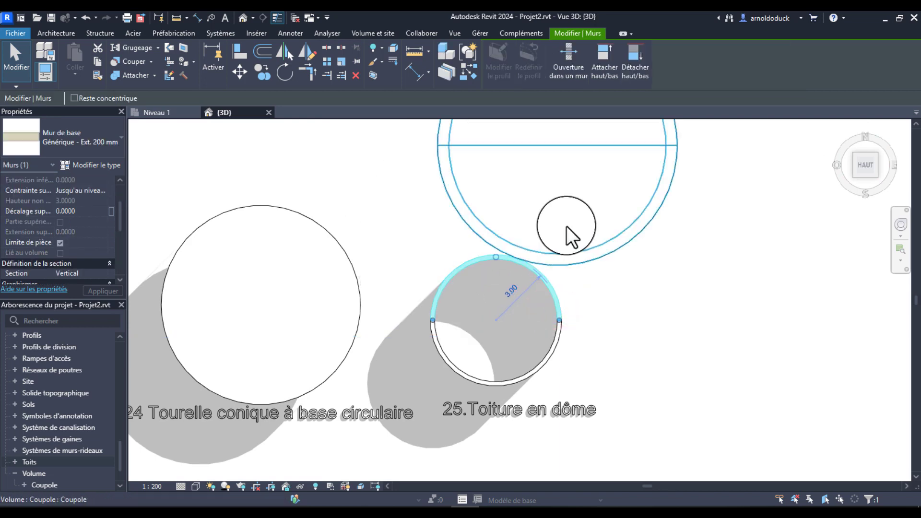
# Step: Move the Coupole volume from its centre onto the centre of building 25's circular wall
pyautogui.click(566, 226)
pyautogui.scroll(-2, 584, 264)
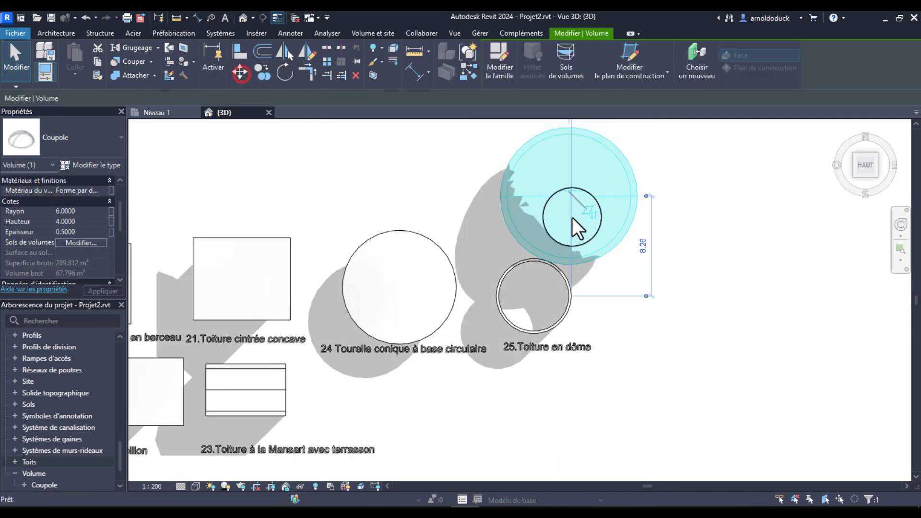
pyautogui.click(570, 197)
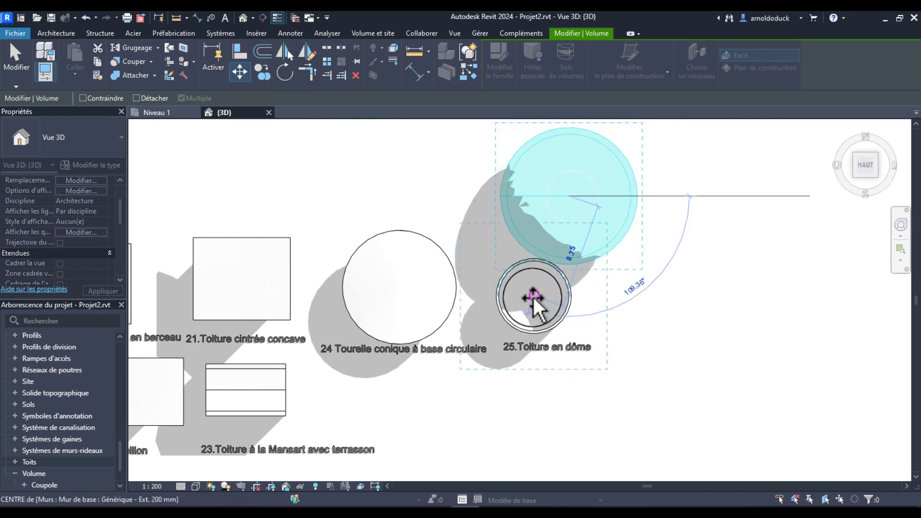
pyautogui.click(534, 297)
pyautogui.scroll(3, 551, 288)
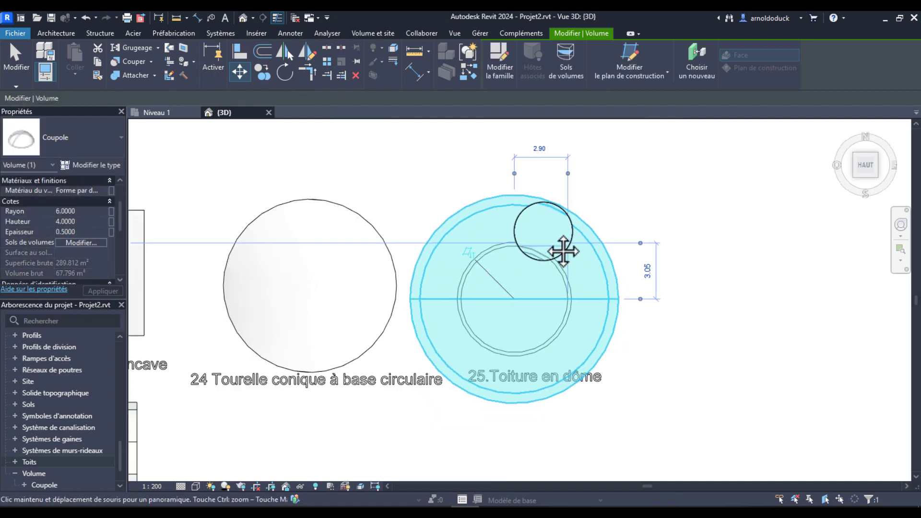
pyautogui.moveTo(543, 231); pyautogui.dragTo(529, 206, button='middle')
pyautogui.scroll(1, 509, 212)
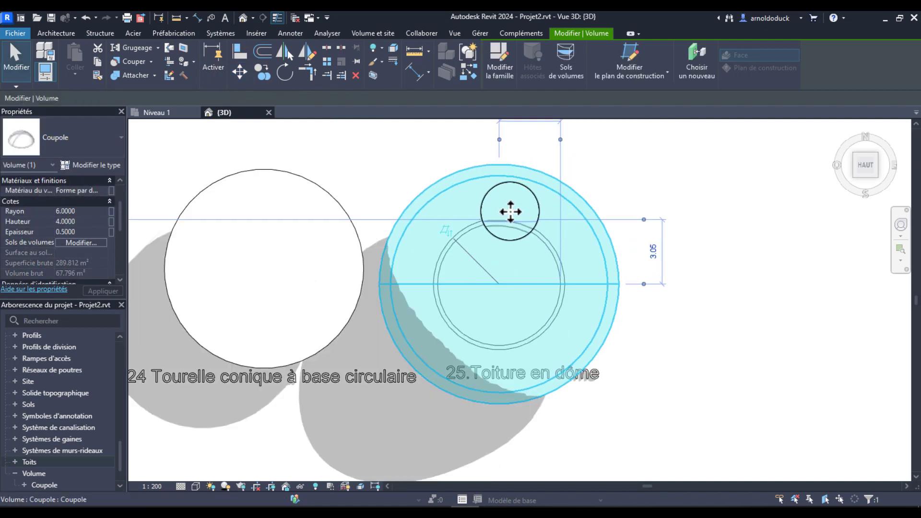
pyautogui.moveTo(532, 230); pyautogui.dragTo(524, 248, button='middle')
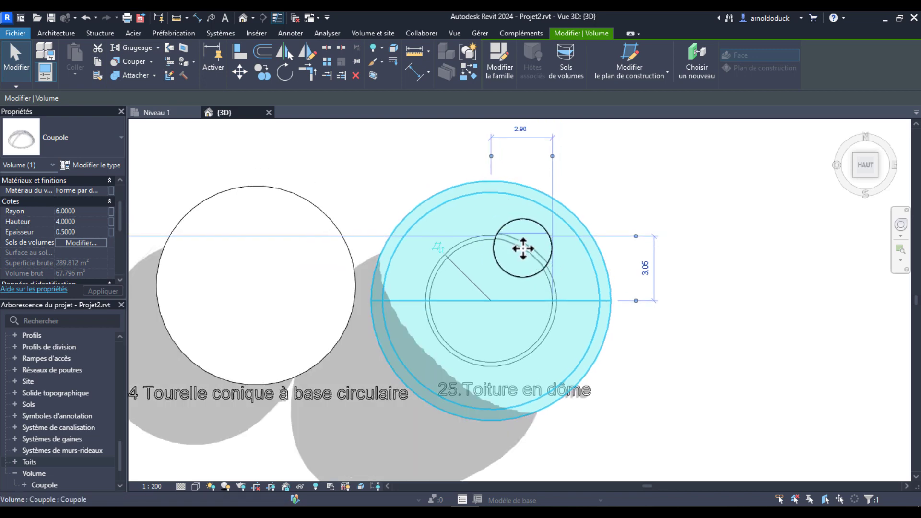
pyautogui.press('Escape')
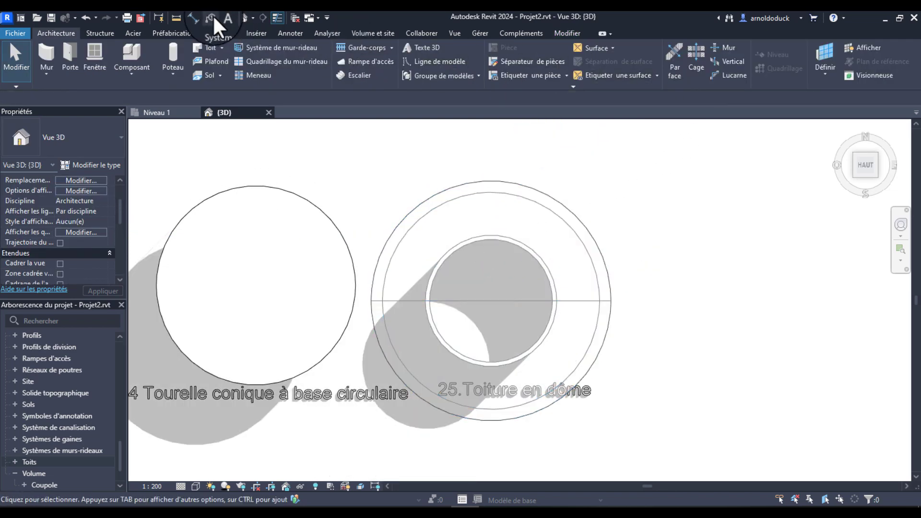
# Step: Measure the vertical distance from the top of building 25's outer wall edge to the Coupole's outer edge
pyautogui.click(176, 18)
pyautogui.scroll(3, 491, 234)
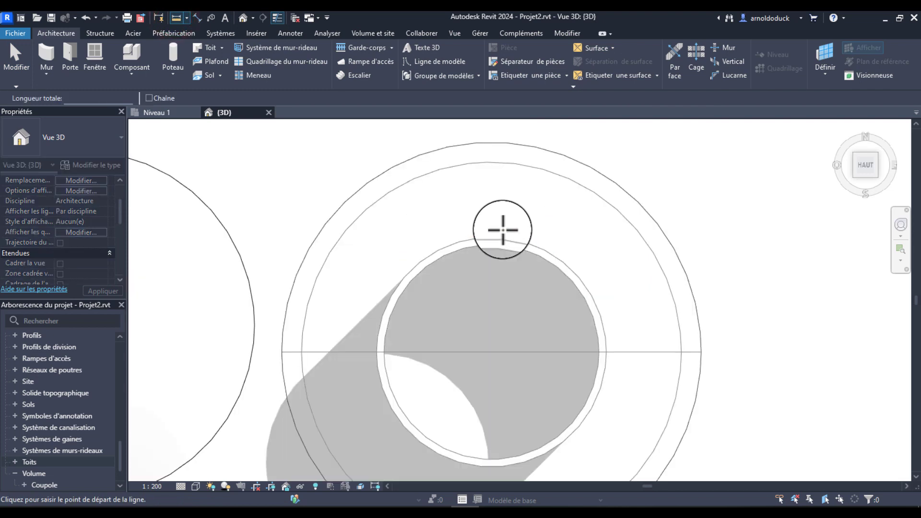
pyautogui.click(492, 238)
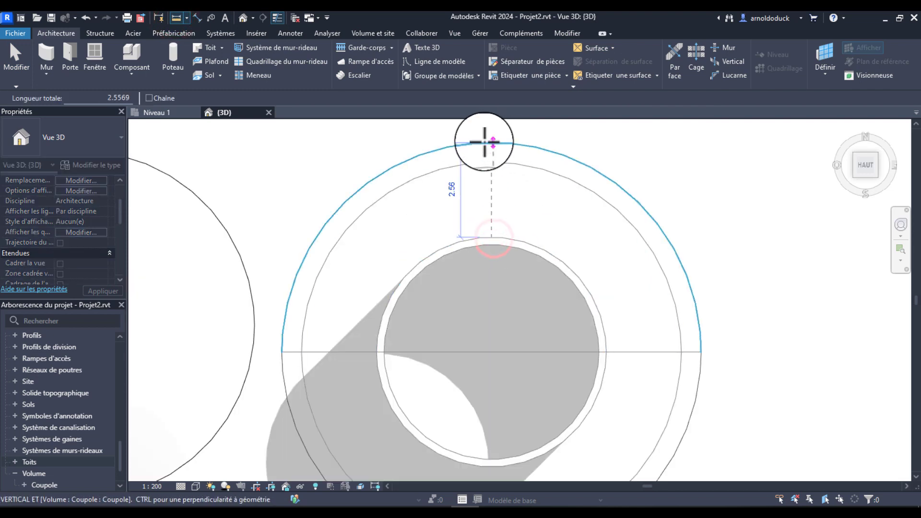
pyautogui.click(492, 143)
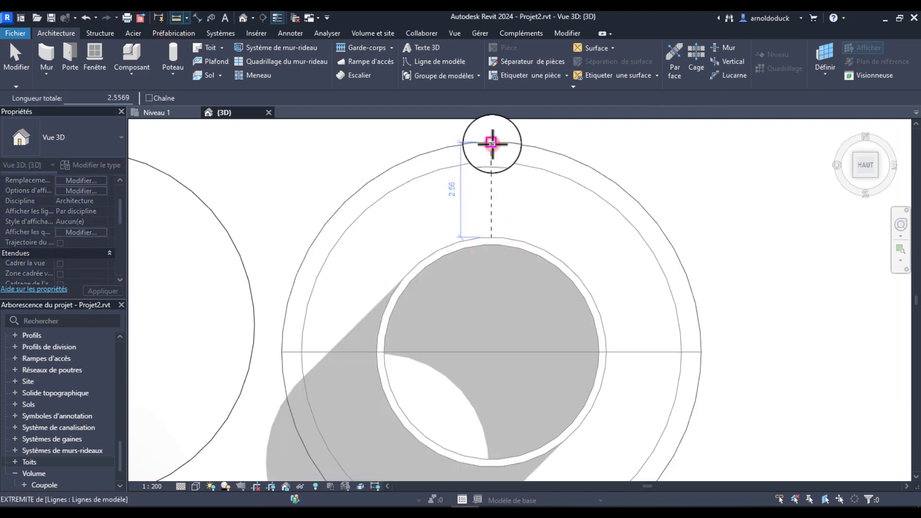
pyautogui.scroll(2, 455, 192)
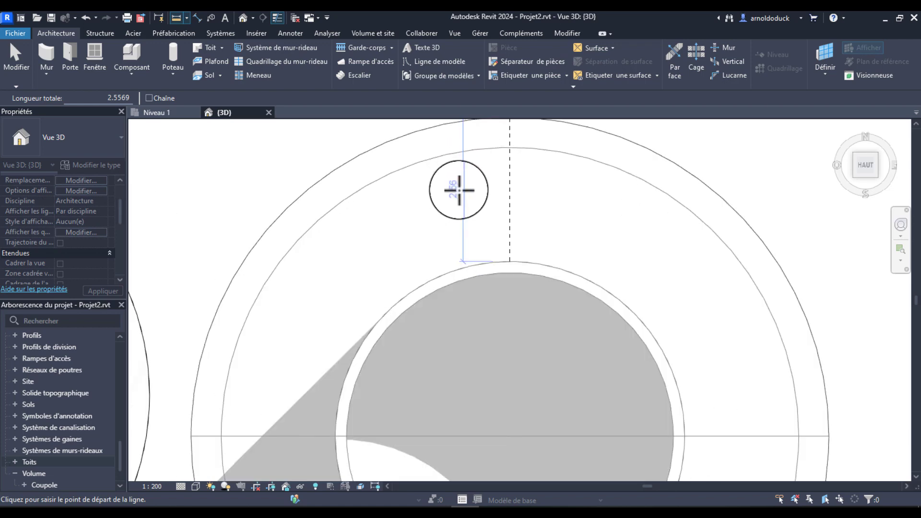
pyautogui.scroll(-5, 474, 196)
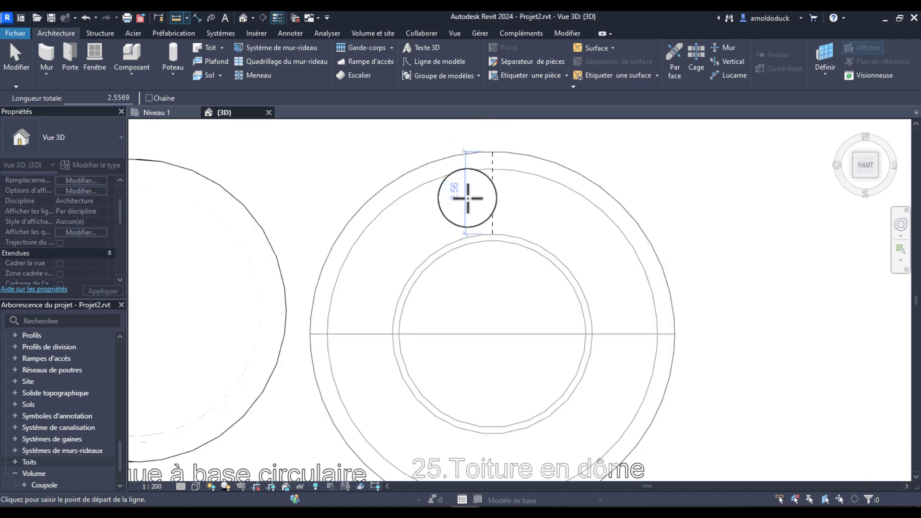
pyautogui.press('Escape')
pyautogui.click(515, 235)
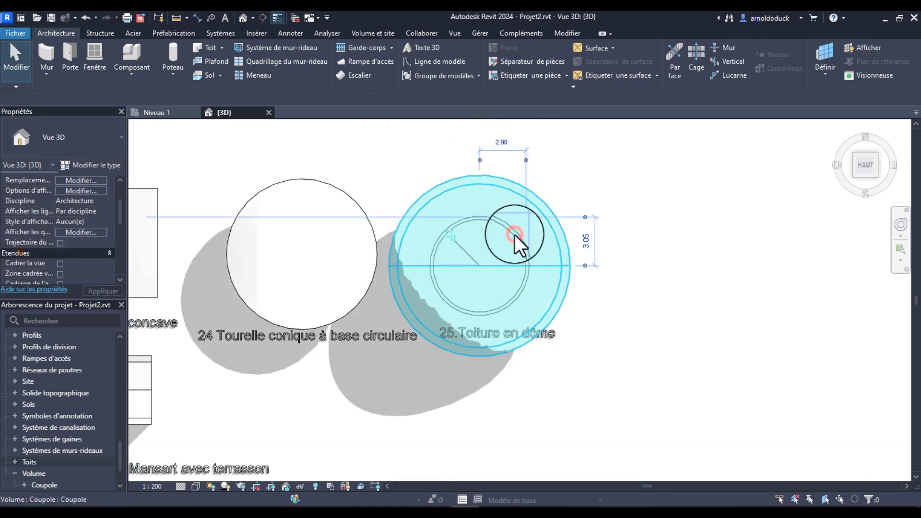
pyautogui.press('Escape')
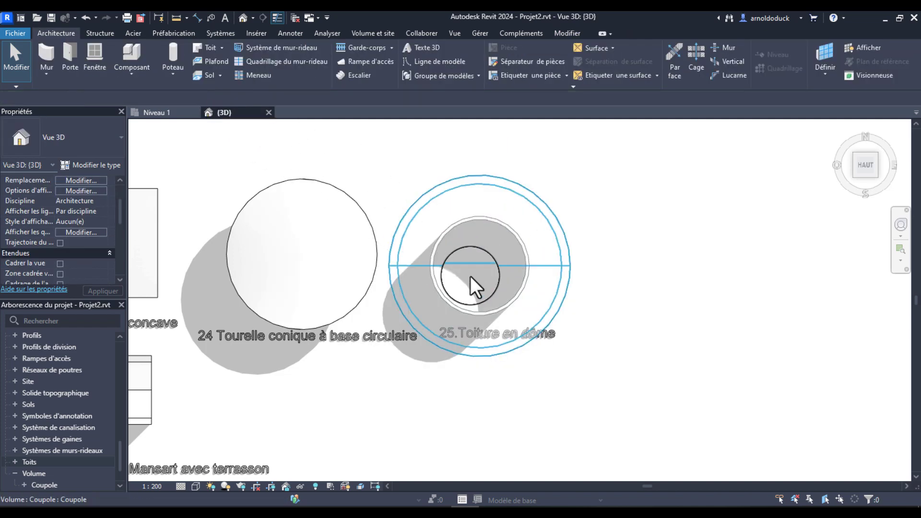
# Step: Set the radius of building 25's circular wall to 5.56 m under the Coupole
pyautogui.keyDown('shift'); pyautogui.moveTo(470, 275); pyautogui.dragTo(450, 237, button='middle'); pyautogui.keyUp('shift')
pyautogui.press('Tab')
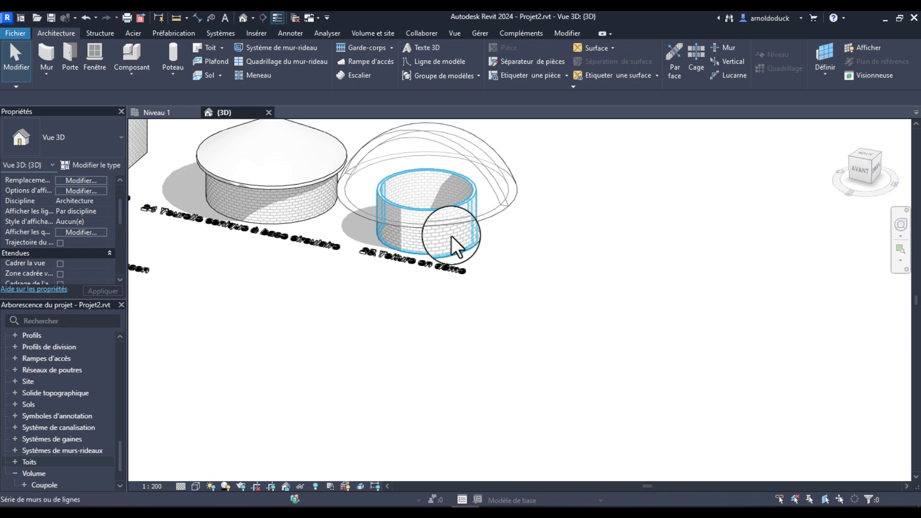
pyautogui.click(451, 236)
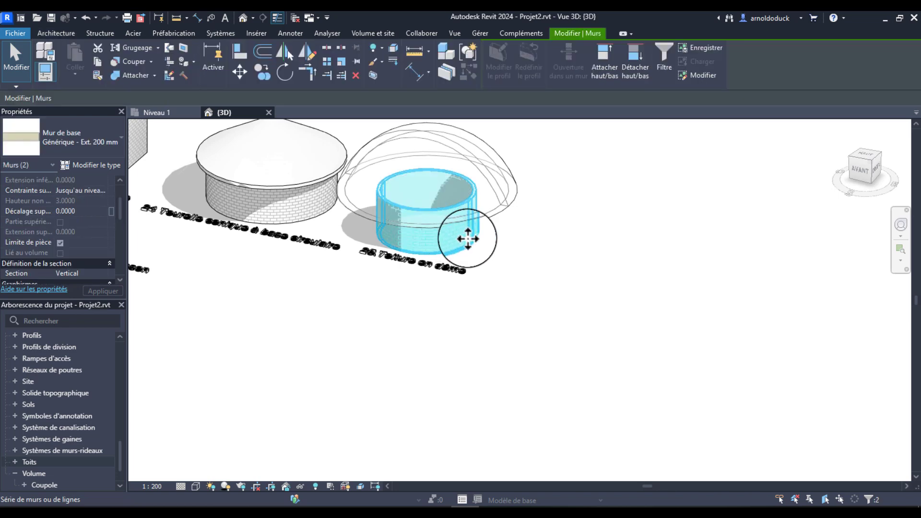
pyautogui.click(511, 251)
pyautogui.click(405, 230)
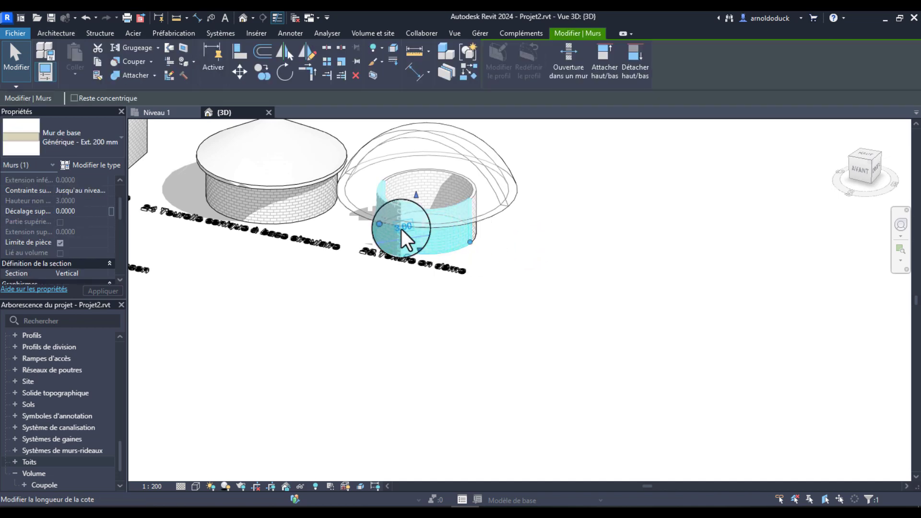
pyautogui.click(401, 228)
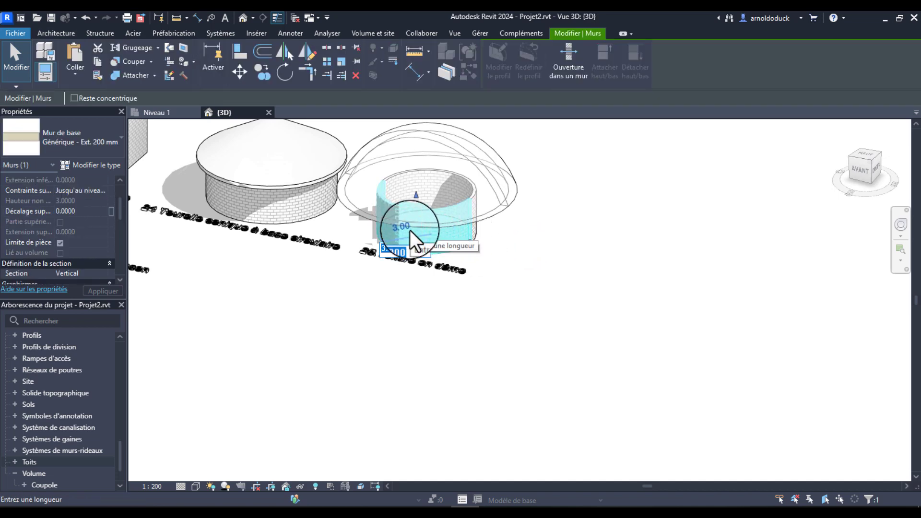
pyautogui.write('5')
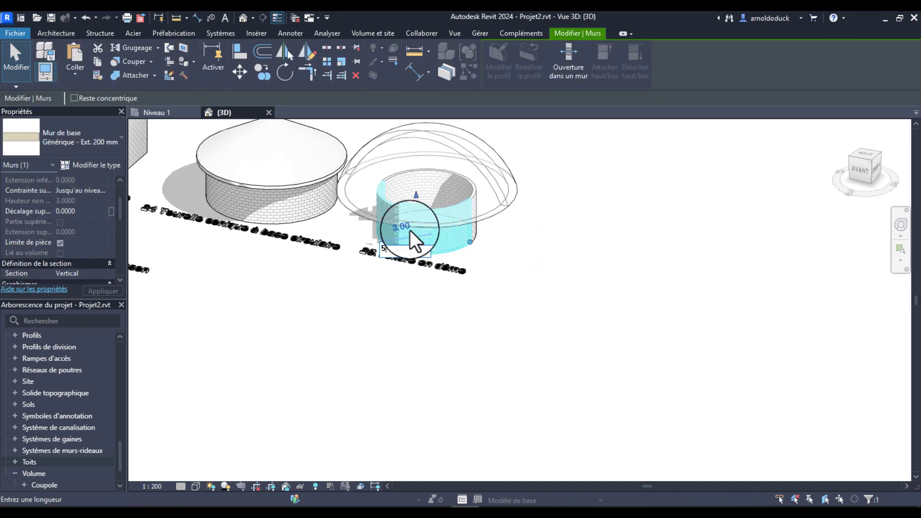
pyautogui.write('.56')
pyautogui.press('Return')
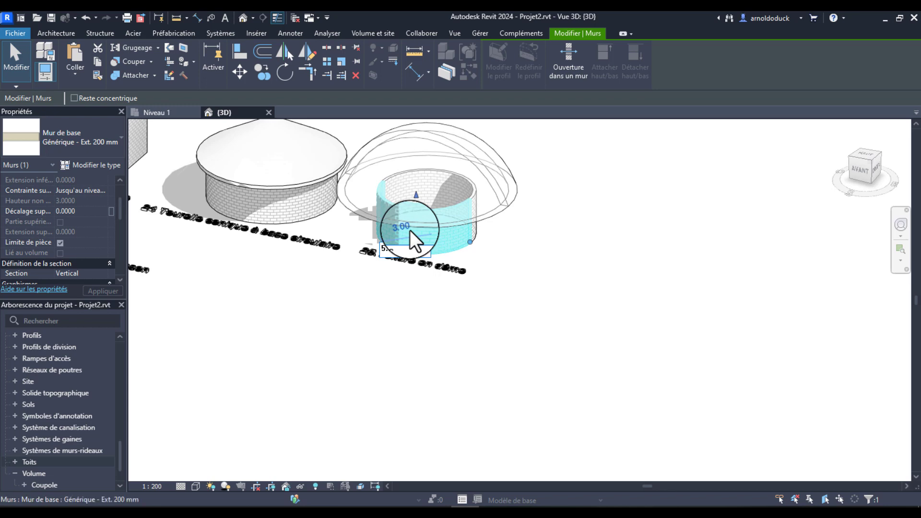
pyautogui.scroll(-1, 474, 250)
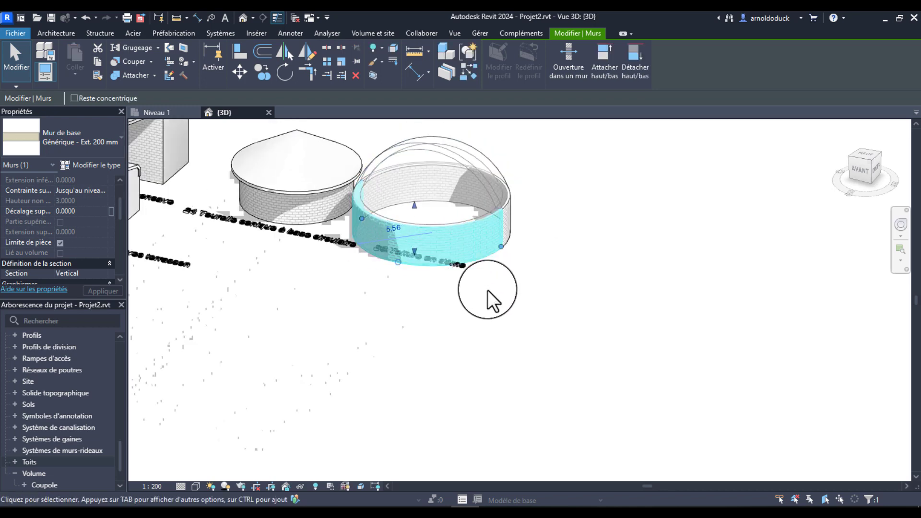
pyautogui.keyDown('shift'); pyautogui.moveTo(487, 300); pyautogui.dragTo(596, 263, button='middle'); pyautogui.keyUp('shift')
pyautogui.click(594, 257)
# Step: Create a roof by face of type Toit - 200 mm on the Coupole volume's outer dome surface
pyautogui.scroll(5, 470, 171)
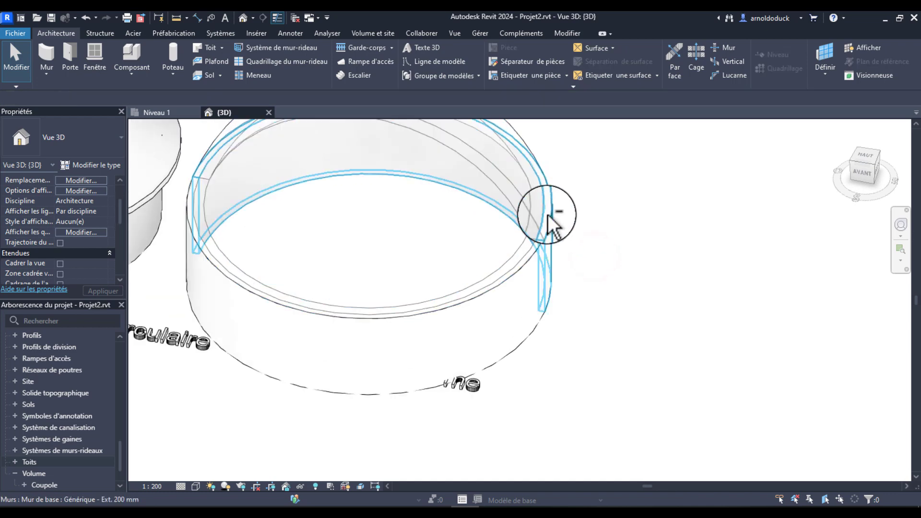
pyautogui.scroll(-3, 567, 288)
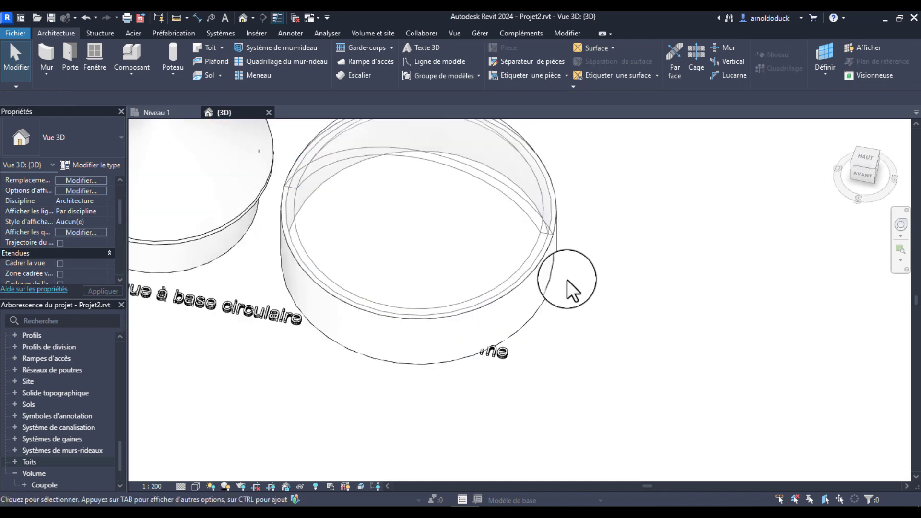
pyautogui.keyDown('shift'); pyautogui.moveTo(567, 288); pyautogui.dragTo(525, 261, button='middle'); pyautogui.keyUp('shift')
pyautogui.moveTo(590, 304); pyautogui.dragTo(677, 381, button='middle')
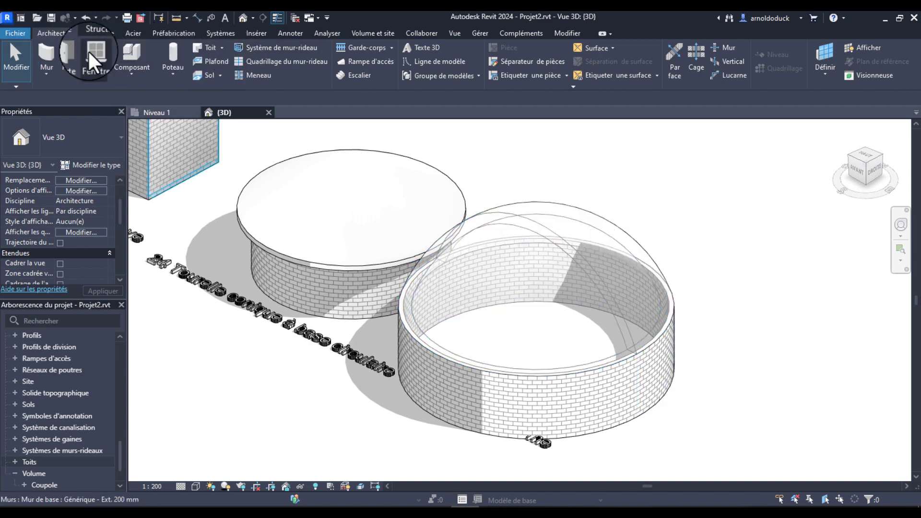
pyautogui.click(221, 48)
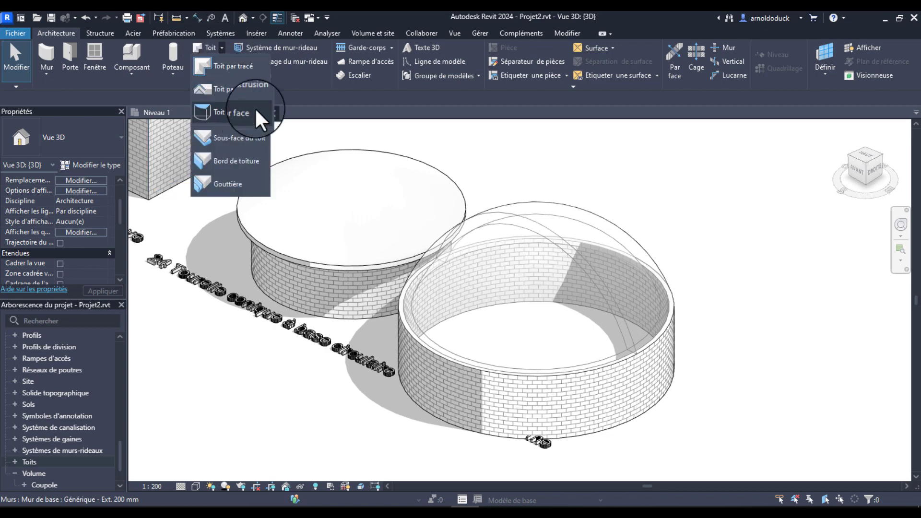
pyautogui.click(226, 114)
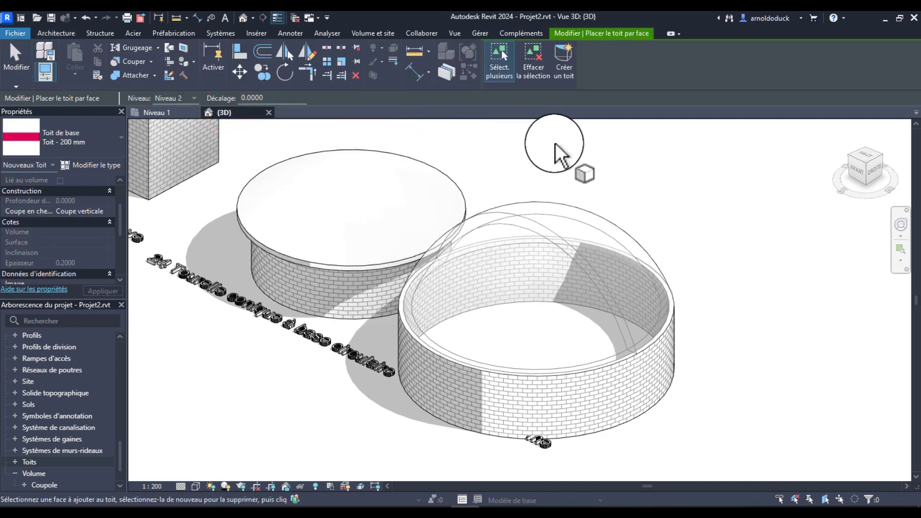
pyautogui.click(569, 209)
pyautogui.keyDown('shift'); pyautogui.moveTo(590, 187); pyautogui.dragTo(649, 220, button='middle'); pyautogui.keyUp('shift')
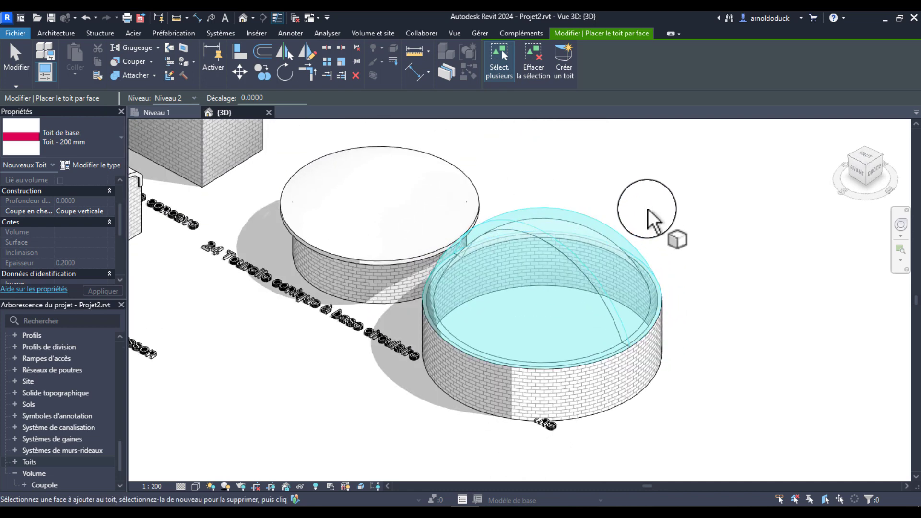
pyautogui.click(563, 57)
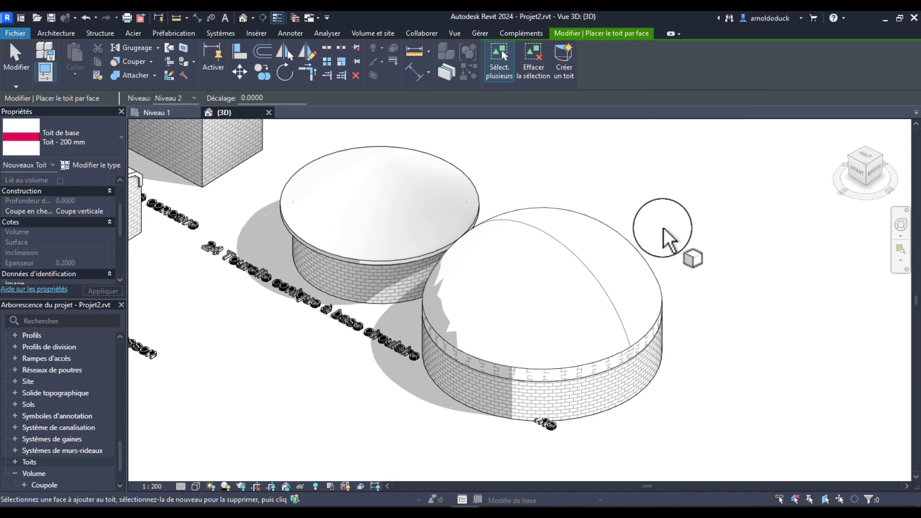
# Step: Leave the roof-by-face command and examine where the dome roof meets building 25's circular wall
pyautogui.scroll(-2, 662, 230)
pyautogui.keyDown('shift'); pyautogui.moveTo(656, 252); pyautogui.dragTo(616, 257, button='middle'); pyautogui.keyUp('shift')
pyautogui.scroll(3, 561, 346)
pyautogui.scroll(2, 611, 336)
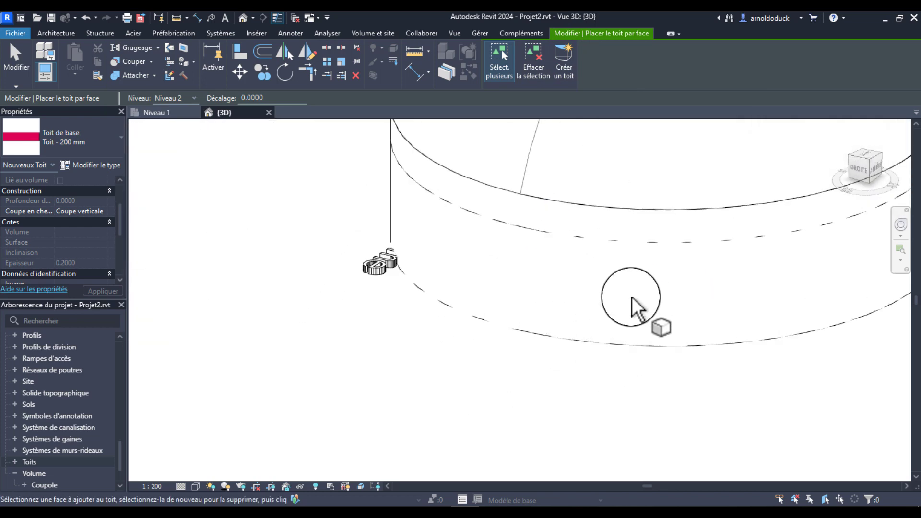
pyautogui.moveTo(631, 298); pyautogui.dragTo(596, 364, button='middle')
pyautogui.scroll(-2, 596, 364)
pyautogui.press('Escape')
pyautogui.press('Escape')
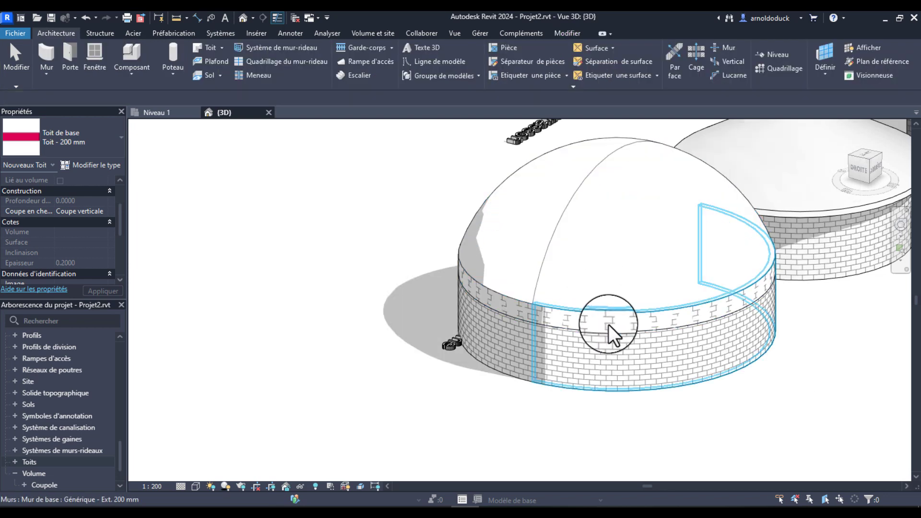
pyautogui.click(603, 346)
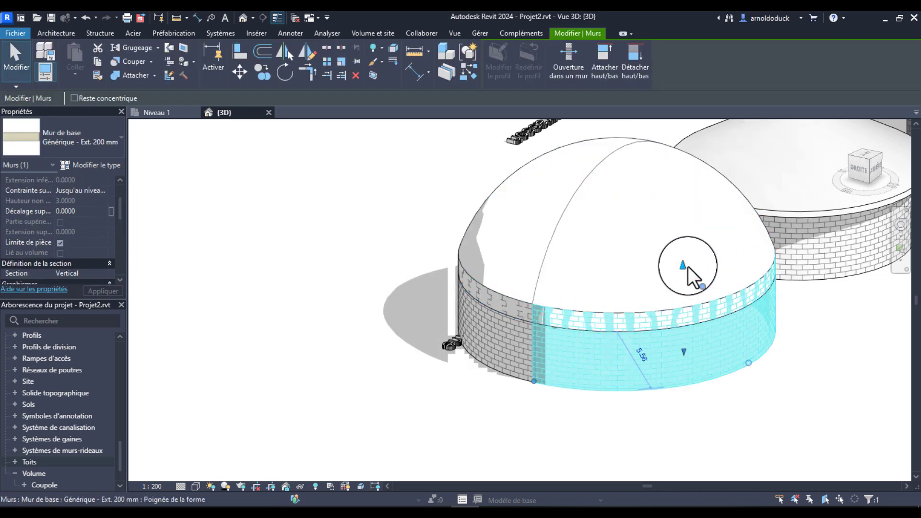
pyautogui.press('Escape')
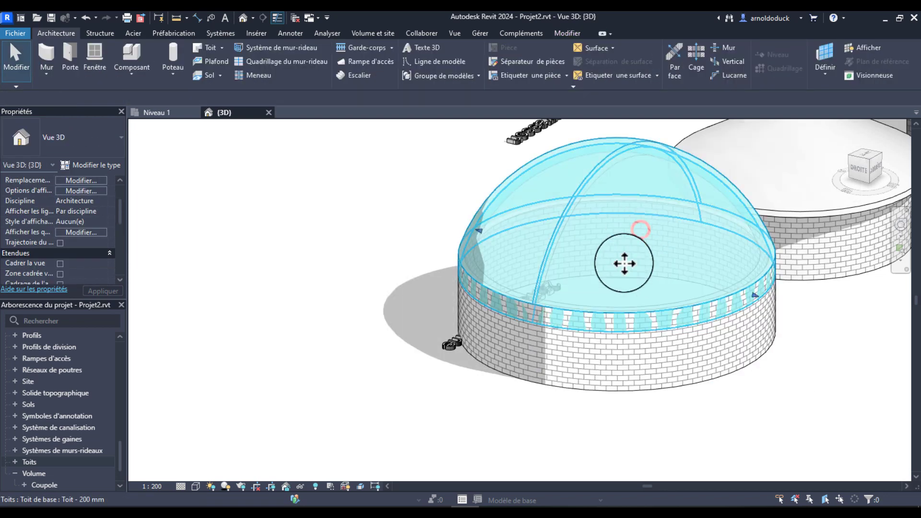
# Step: Try to pull the lower edge of building 25's dome roof inward with its shape grip
pyautogui.click(588, 324)
pyautogui.scroll(-1, 631, 326)
pyautogui.keyDown('shift'); pyautogui.moveTo(631, 326); pyautogui.dragTo(438, 278, button='middle'); pyautogui.keyUp('shift')
pyautogui.moveTo(498, 283); pyautogui.dragTo(617, 286)
pyautogui.moveTo(617, 287)
pyautogui.keyDown('shift'); pyautogui.mouseDown(button='middle')
pyautogui.moveTo(643, 218)
pyautogui.moveTo(705, 189)
pyautogui.moveTo(742, 199)
pyautogui.moveTo(765, 273)
pyautogui.moveTo(756, 312)
pyautogui.moveTo(678, 304)
pyautogui.moveTo(761, 257)
pyautogui.moveTo(764, 230)
pyautogui.mouseUp(button='middle'); pyautogui.keyUp('shift')
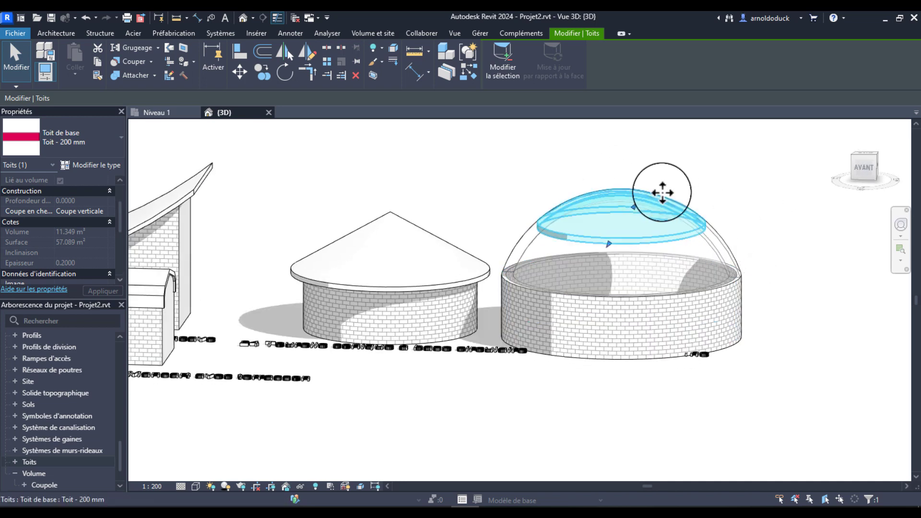
pyautogui.press('Escape')
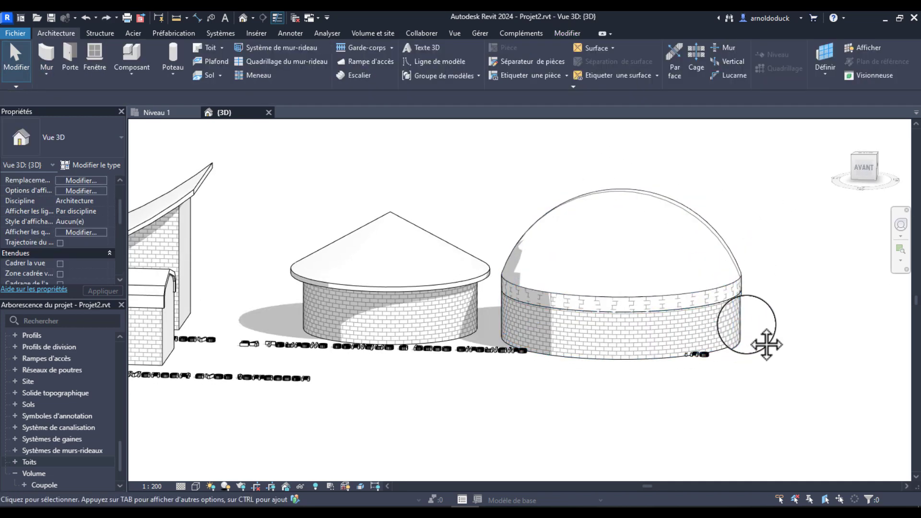
# Step: Lower the top of building 25's front wall half below the dome roof's edge, to a top offset of about -0.99 m
pyautogui.keyDown('shift'); pyautogui.moveTo(759, 315); pyautogui.dragTo(604, 334, button='middle'); pyautogui.keyUp('shift')
pyautogui.scroll(3, 726, 335)
pyautogui.moveTo(726, 335); pyautogui.dragTo(773, 297, button='middle')
pyautogui.keyDown('shift'); pyautogui.moveTo(672, 328); pyautogui.dragTo(740, 286, button='middle'); pyautogui.keyUp('shift')
pyautogui.click(739, 286)
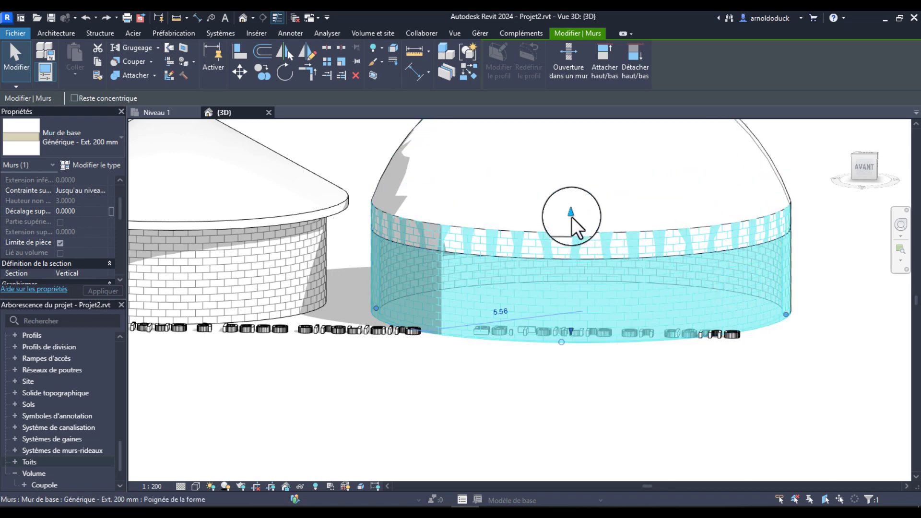
pyautogui.moveTo(571, 217); pyautogui.dragTo(570, 253)
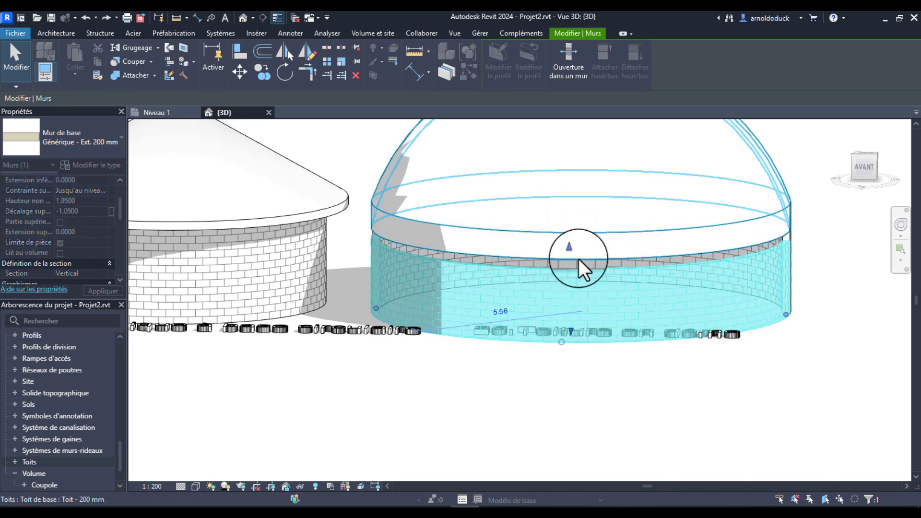
# Step: Align the top face of building 25's front wall half with the lower edge of the dome roof
pyautogui.click(240, 51)
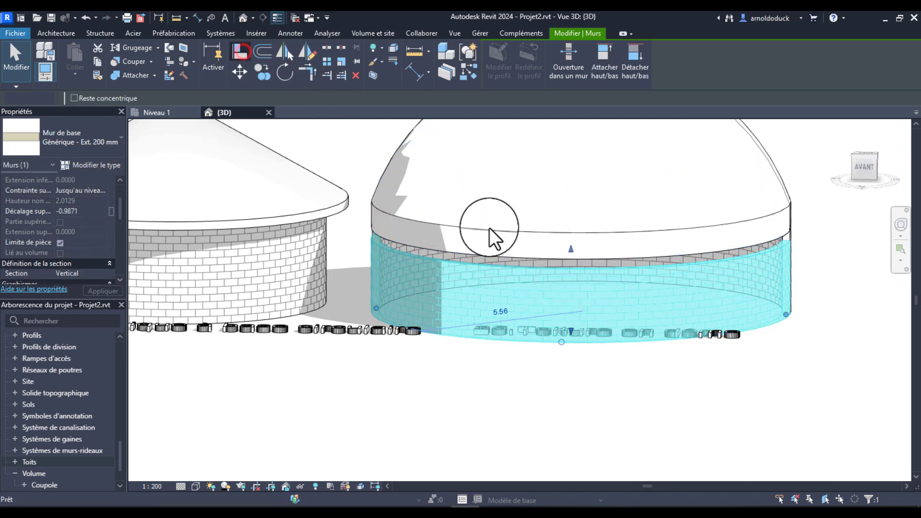
pyautogui.scroll(3, 537, 259)
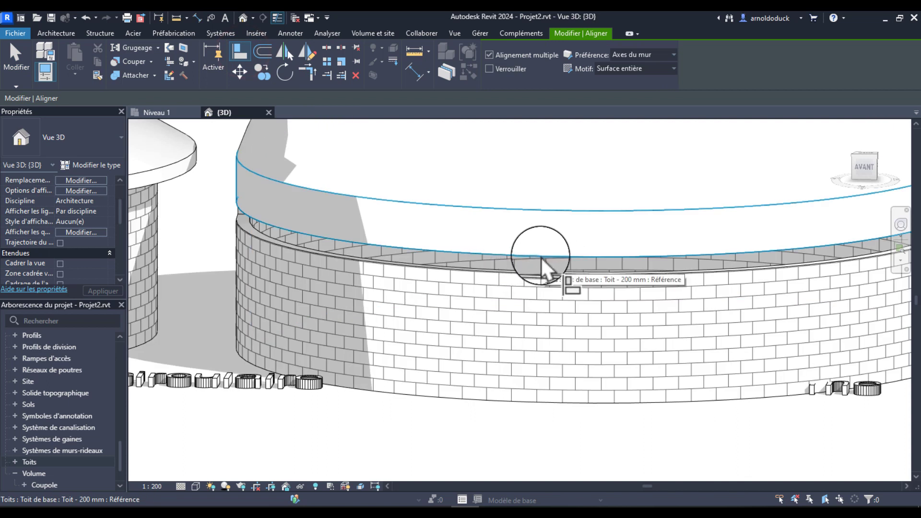
pyautogui.scroll(-2, 544, 259)
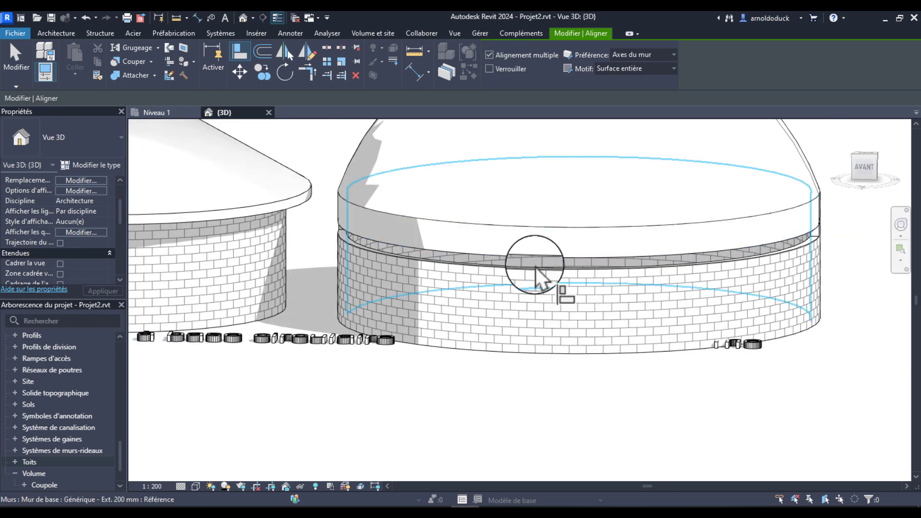
pyautogui.click(862, 169)
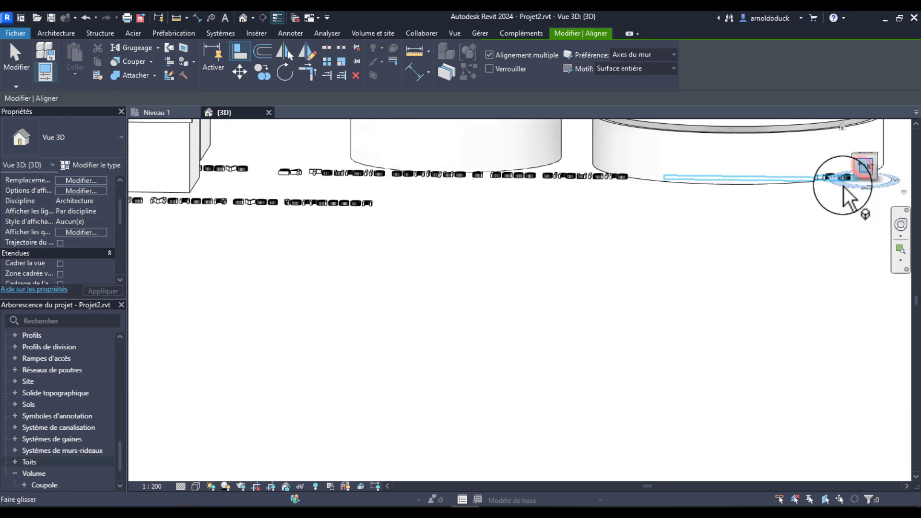
pyautogui.scroll(5, 806, 156)
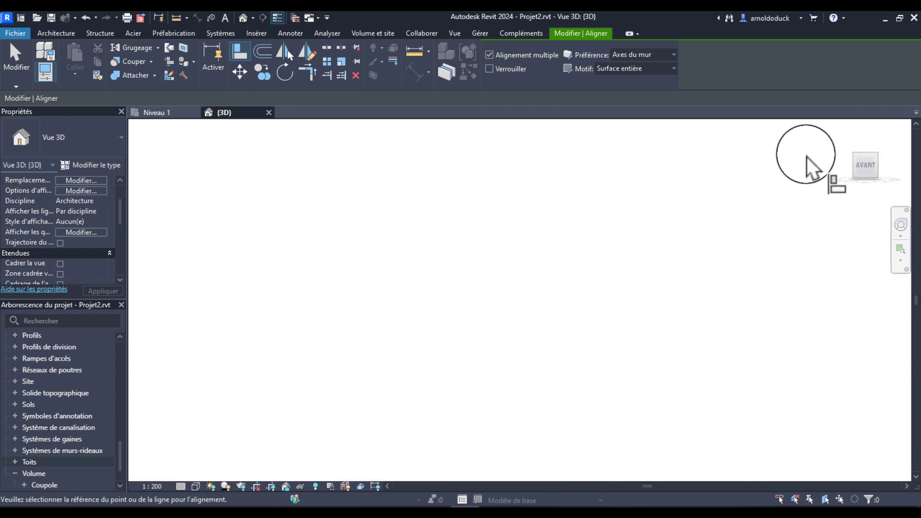
pyautogui.moveTo(685, 306); pyautogui.dragTo(672, 153, button='middle')
pyautogui.scroll(-5, 645, 236)
pyautogui.scroll(10, 589, 298)
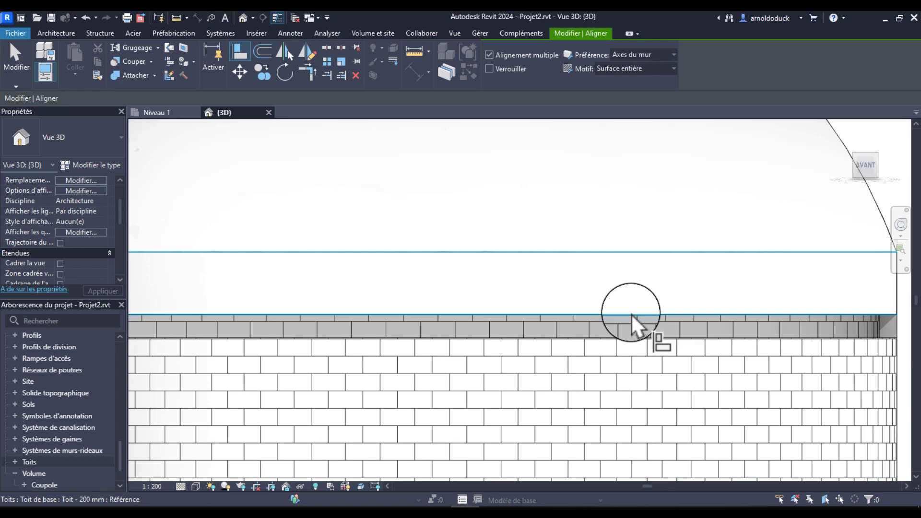
pyautogui.click(631, 315)
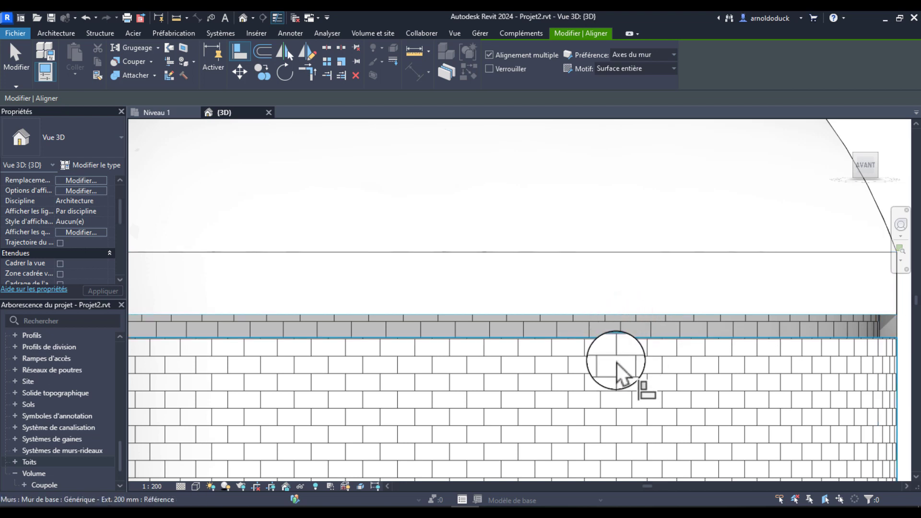
pyautogui.keyDown('shift'); pyautogui.moveTo(601, 372); pyautogui.dragTo(602, 384, button='middle'); pyautogui.keyUp('shift')
pyautogui.scroll(-5, 594, 374)
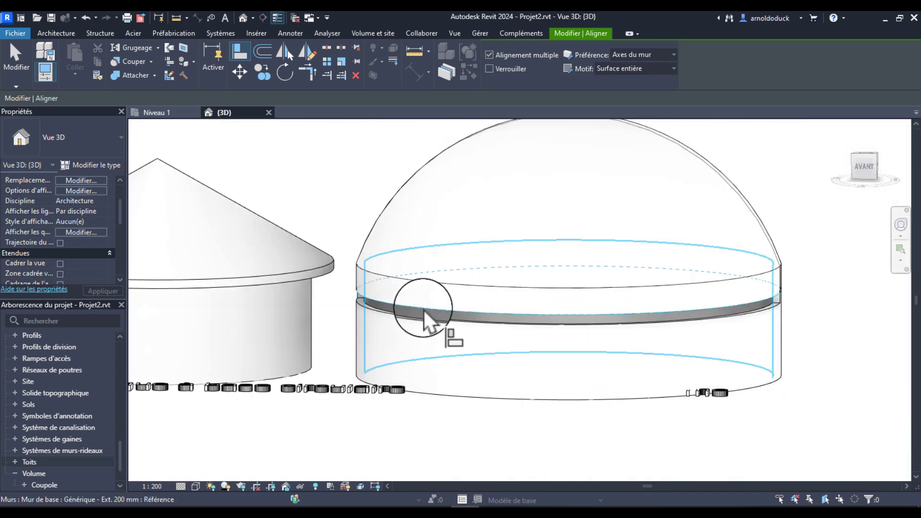
pyautogui.scroll(5, 362, 294)
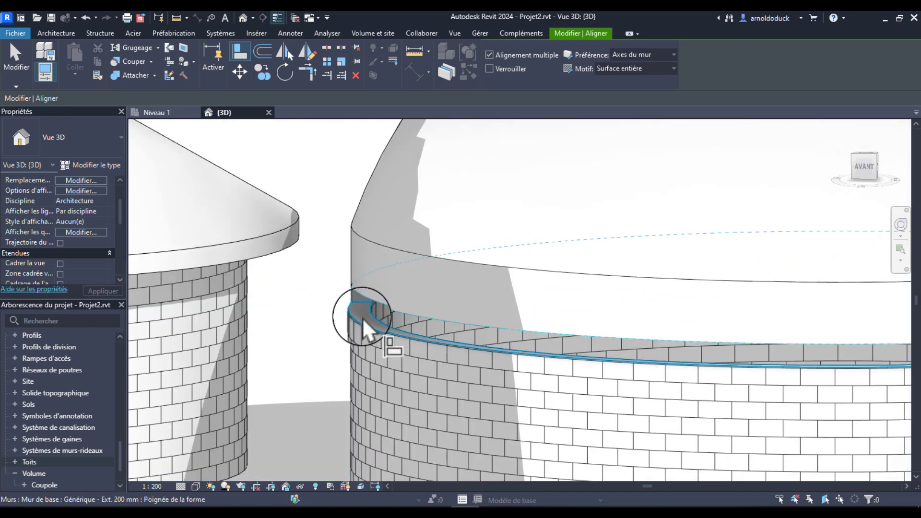
pyautogui.click(362, 317)
pyautogui.scroll(-6, 503, 371)
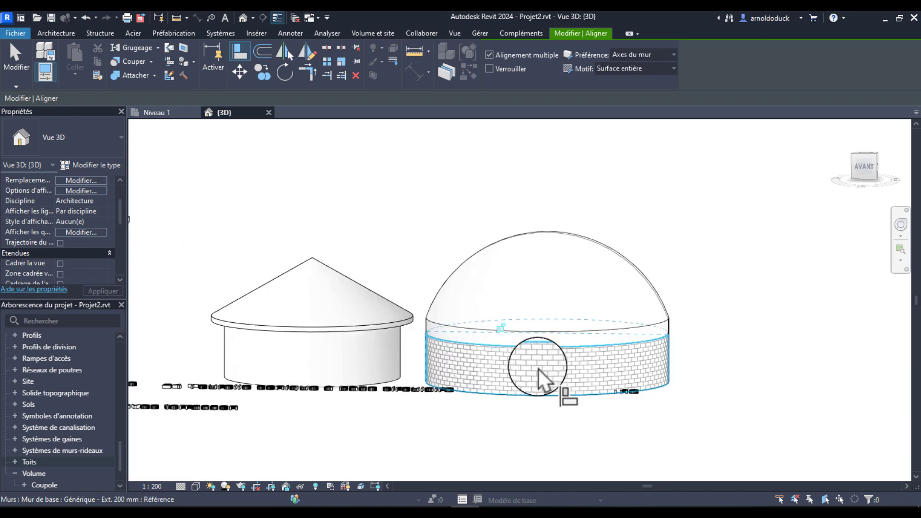
pyautogui.keyDown('shift'); pyautogui.moveTo(534, 374); pyautogui.dragTo(394, 342, button='middle'); pyautogui.keyUp('shift')
pyautogui.scroll(4, 575, 319)
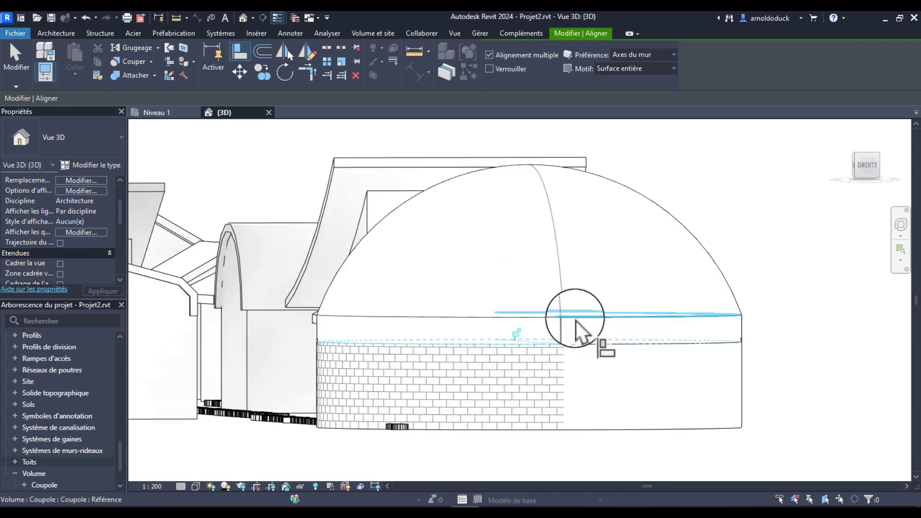
pyautogui.scroll(-2, 566, 301)
pyautogui.press('Escape')
pyautogui.press('Escape')
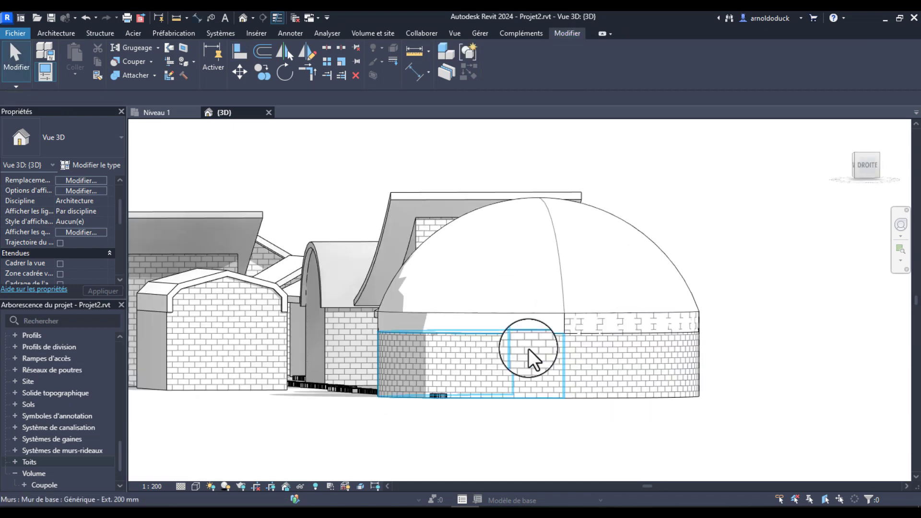
# Step: Copy the properties of building 25's front wall half to its other wall half with the match type tool
pyautogui.click(528, 348)
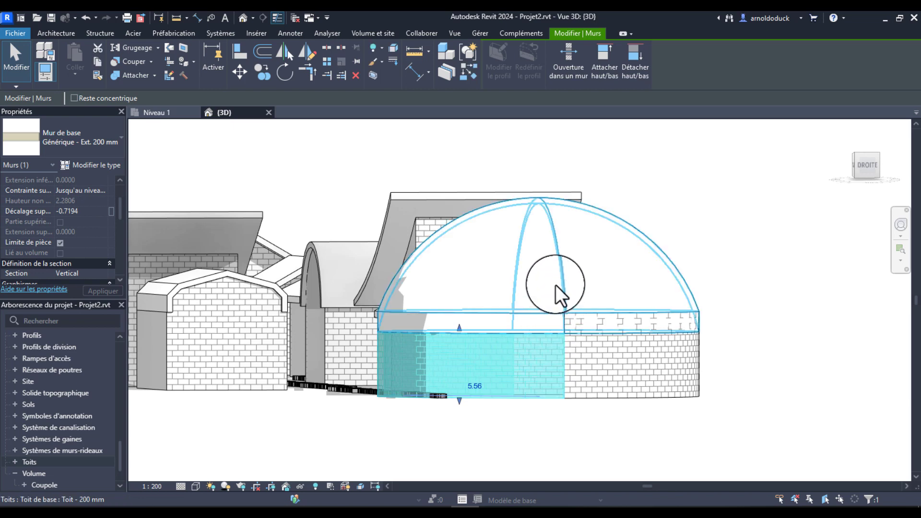
pyautogui.click(98, 75)
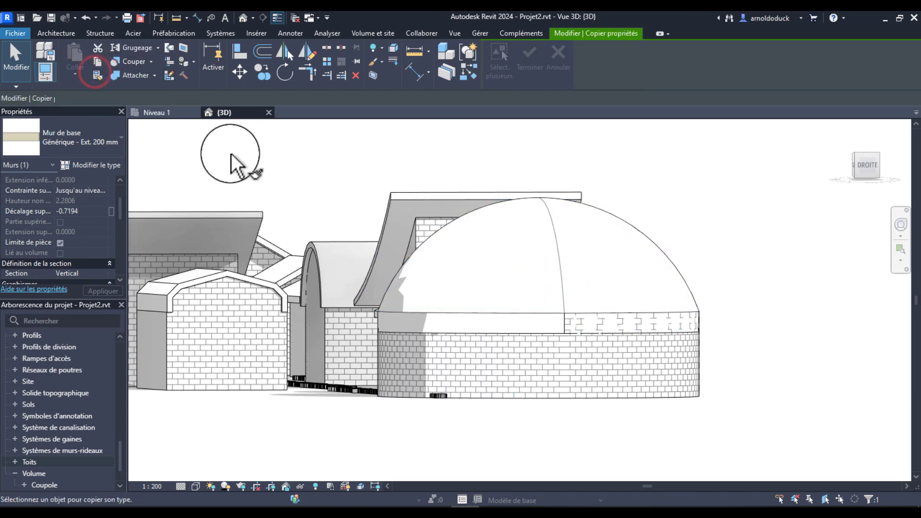
pyautogui.click(496, 370)
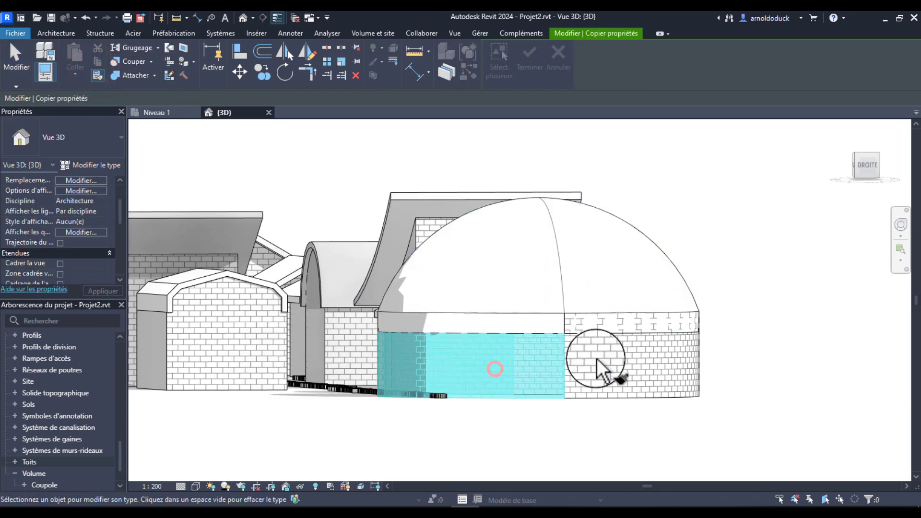
pyautogui.click(648, 367)
pyautogui.press('Escape')
# Step: Select all of building 25's walls, volume and dome roof, inspect them from several angles, and clear the selection
pyautogui.keyDown('shift'); pyautogui.moveTo(693, 323); pyautogui.dragTo(722, 383, button='middle'); pyautogui.keyUp('shift')
pyautogui.moveTo(722, 383); pyautogui.dragTo(610, 294)
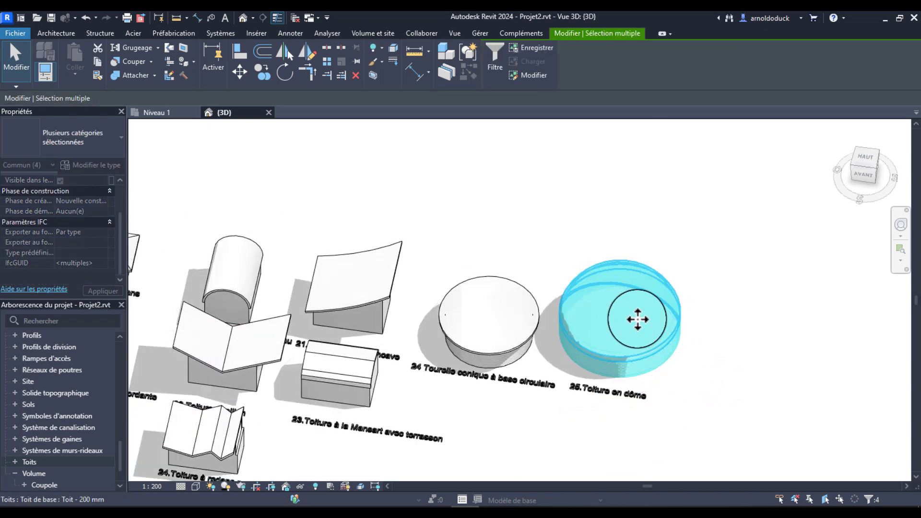
pyautogui.keyDown('shift'); pyautogui.moveTo(637, 318); pyautogui.dragTo(709, 387, button='middle'); pyautogui.keyUp('shift')
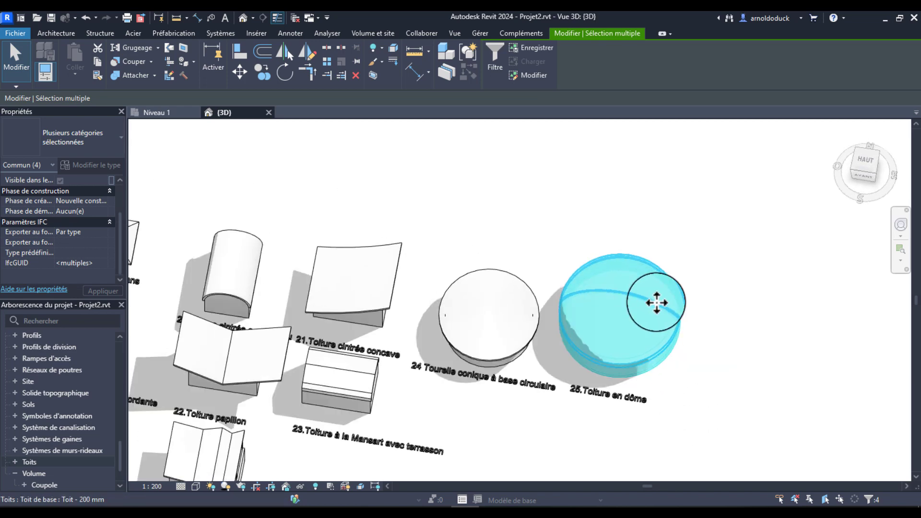
pyautogui.scroll(3, 663, 329)
pyautogui.keyDown('shift'); pyautogui.moveTo(715, 326); pyautogui.dragTo(598, 295, button='middle'); pyautogui.keyUp('shift')
pyautogui.click(645, 232)
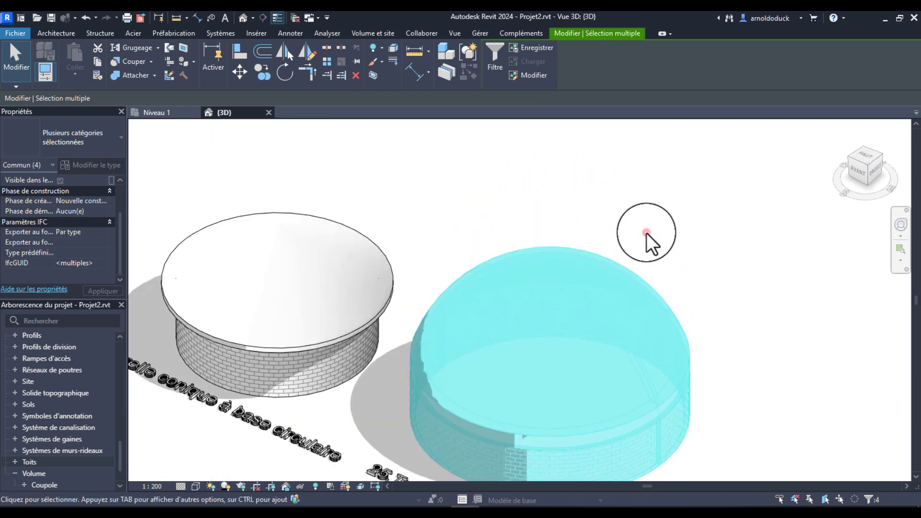
# Step: Review the complete set of numbered sample buildings and their different roof types in the 3D view
pyautogui.scroll(-5, 678, 265)
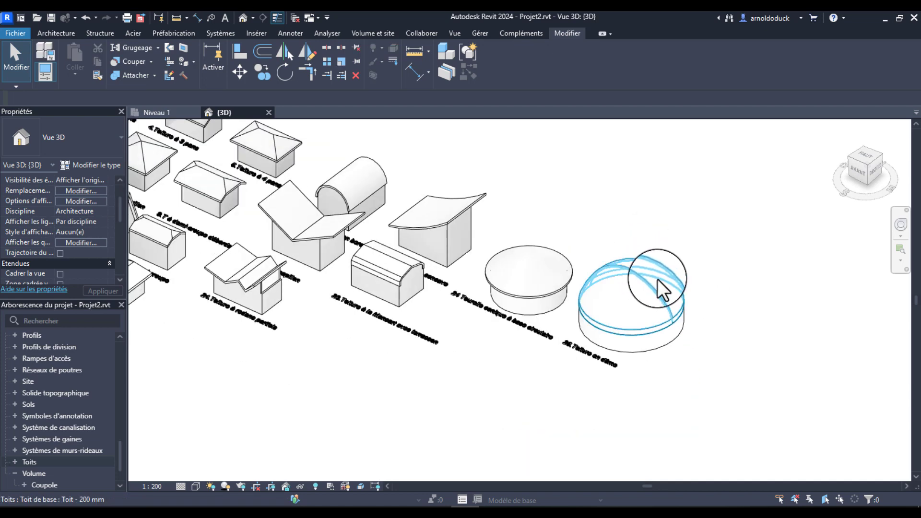
pyautogui.scroll(4, 578, 378)
pyautogui.moveTo(452, 324); pyautogui.dragTo(665, 432, button='middle')
pyautogui.scroll(-2, 607, 366)
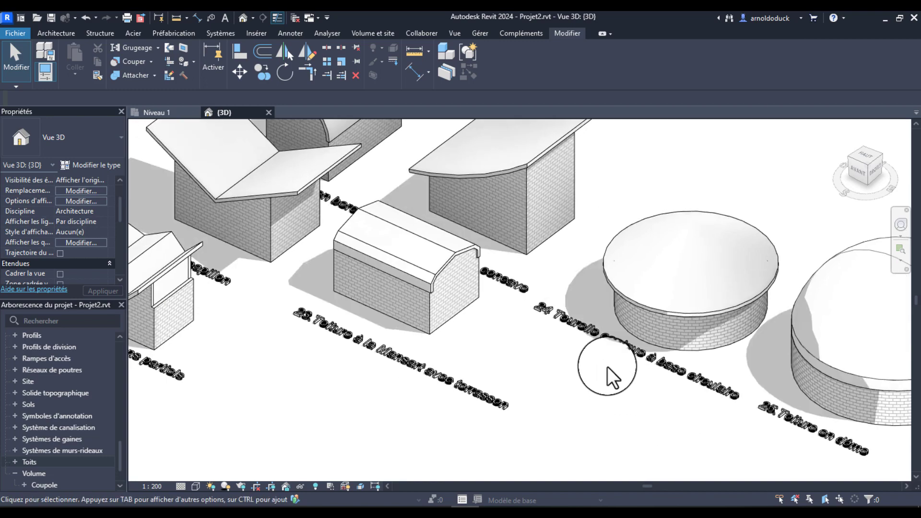
pyautogui.scroll(-3, 586, 366)
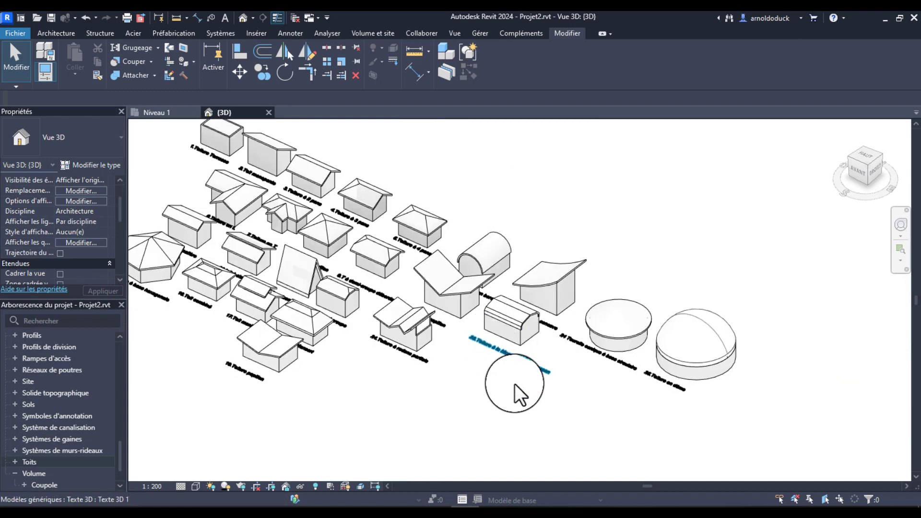
pyautogui.scroll(4, 412, 320)
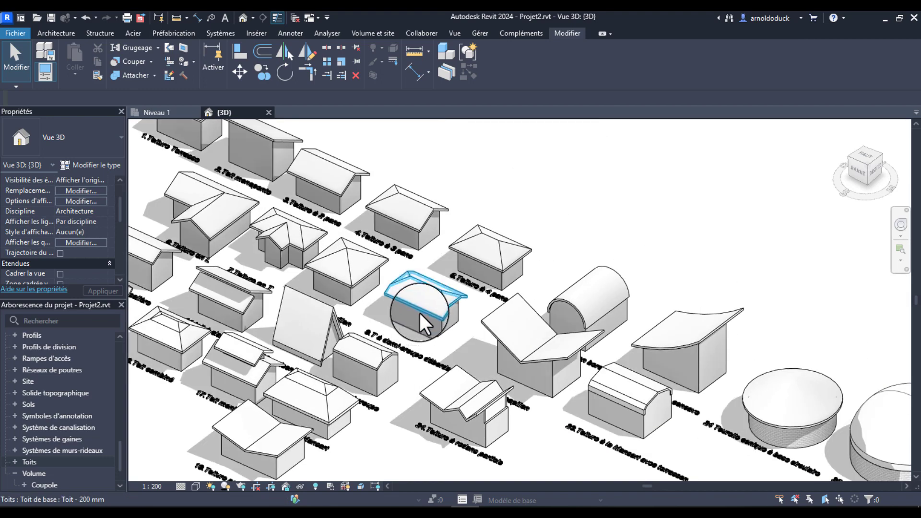
pyautogui.keyDown('shift'); pyautogui.moveTo(456, 353); pyautogui.dragTo(616, 283, button='middle'); pyautogui.keyUp('shift')
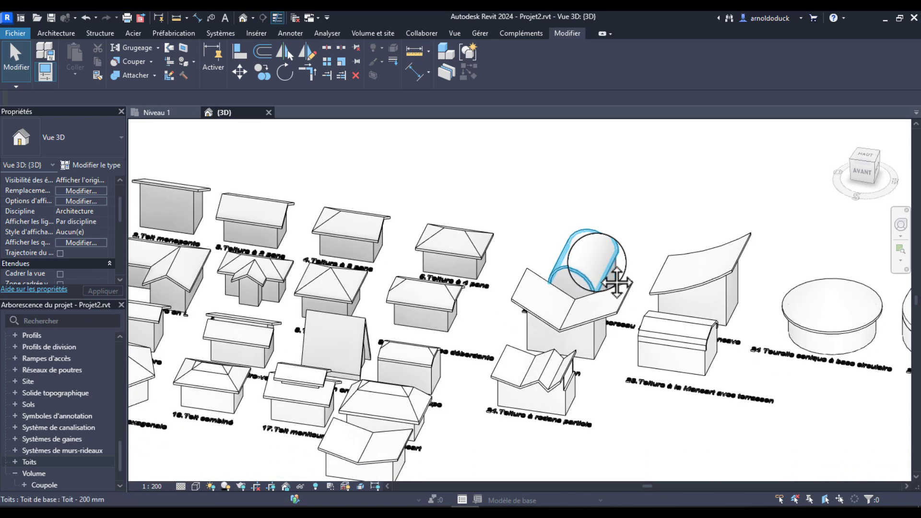
pyautogui.moveTo(581, 346); pyautogui.dragTo(592, 308, button='middle')
pyautogui.moveTo(508, 294); pyautogui.dragTo(481, 303, button='middle')
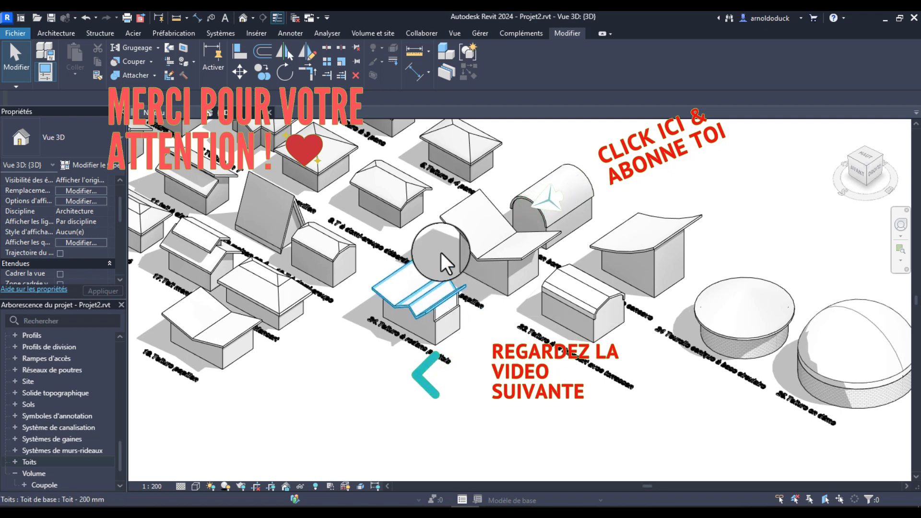
pyautogui.moveTo(439, 304); pyautogui.dragTo(456, 442, button='middle')
pyautogui.moveTo(350, 284); pyautogui.dragTo(406, 279, button='middle')
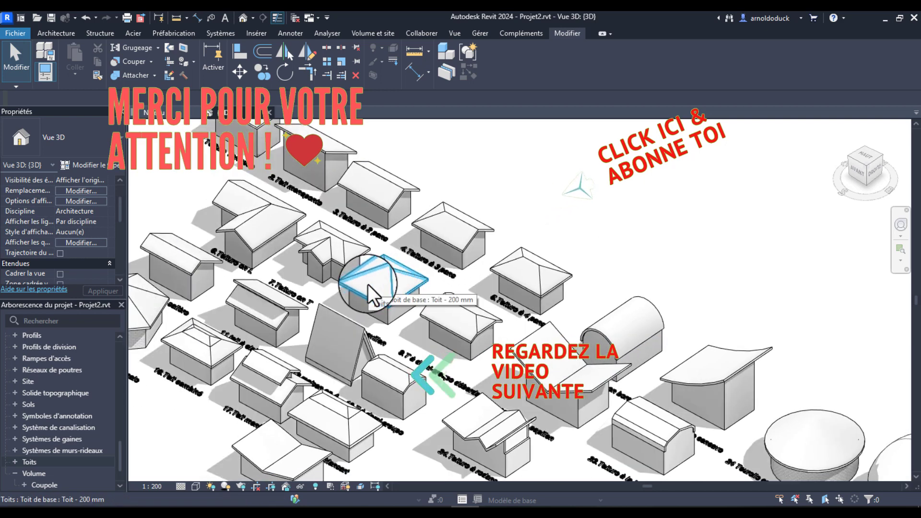
pyautogui.moveTo(364, 287); pyautogui.dragTo(390, 222, button='middle')
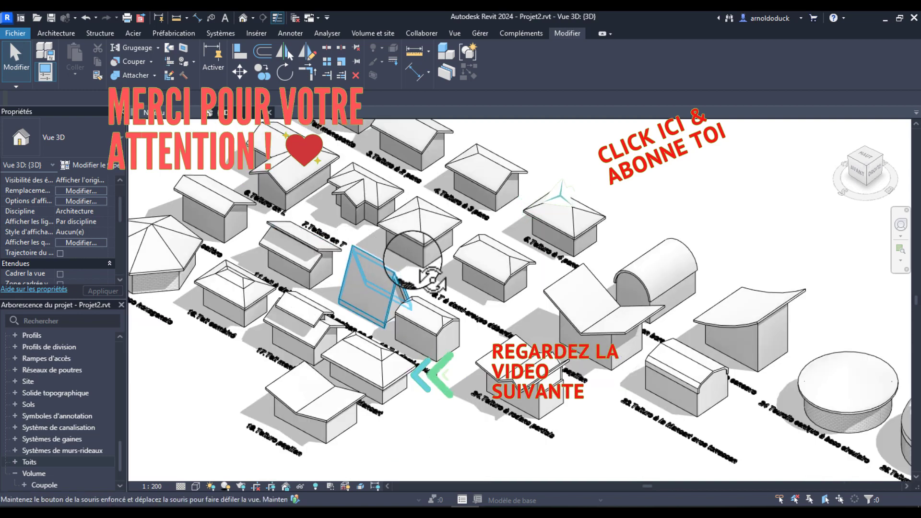